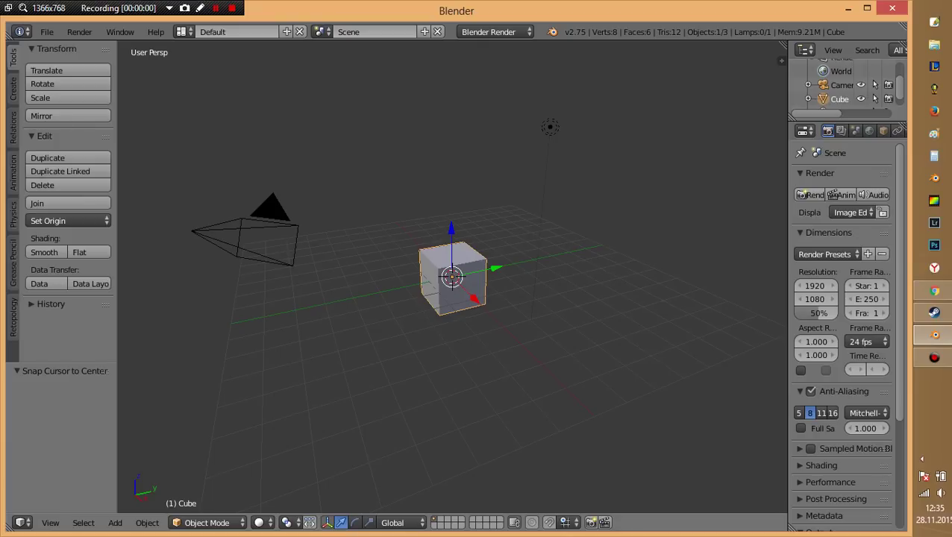
Set the scene's unit system to Metric.
{"action": "key", "text": "KP_1"}
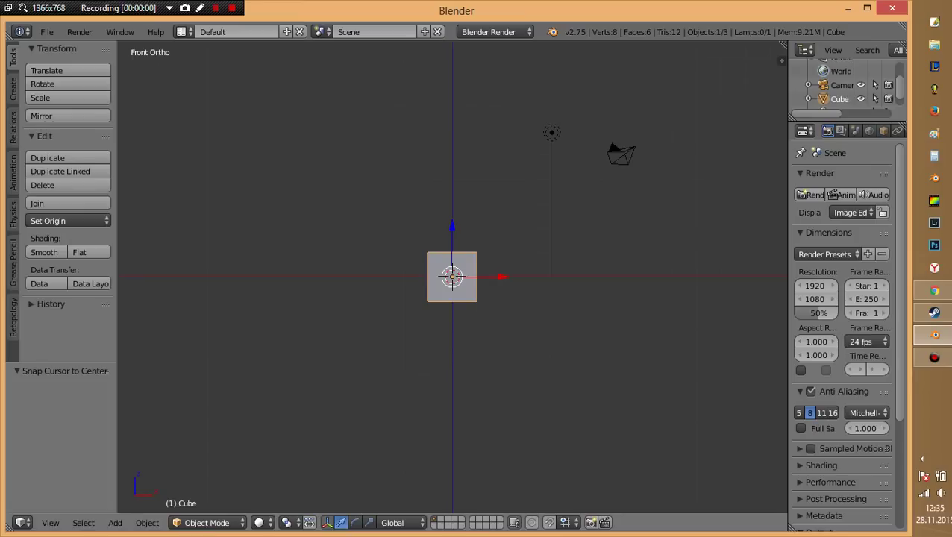
{"action": "key", "text": "KP_3"}
{"action": "scroll", "coordinate": [452, 277], "scroll_direction": "up", "scroll_amount": 3}
{"action": "mouse_move", "coordinate": [453, 277]}
{"action": "middle_mouse_down", "text": "shift"}
{"action": "mouse_move", "coordinate": [425, 297]}
{"action": "mouse_move", "coordinate": [366, 296]}
{"action": "middle_mouse_up", "text": "shift"}
{"action": "left_click", "coordinate": [869, 131]}
{"action": "left_click", "coordinate": [854, 130]}
{"action": "left_click", "coordinate": [839, 271]}
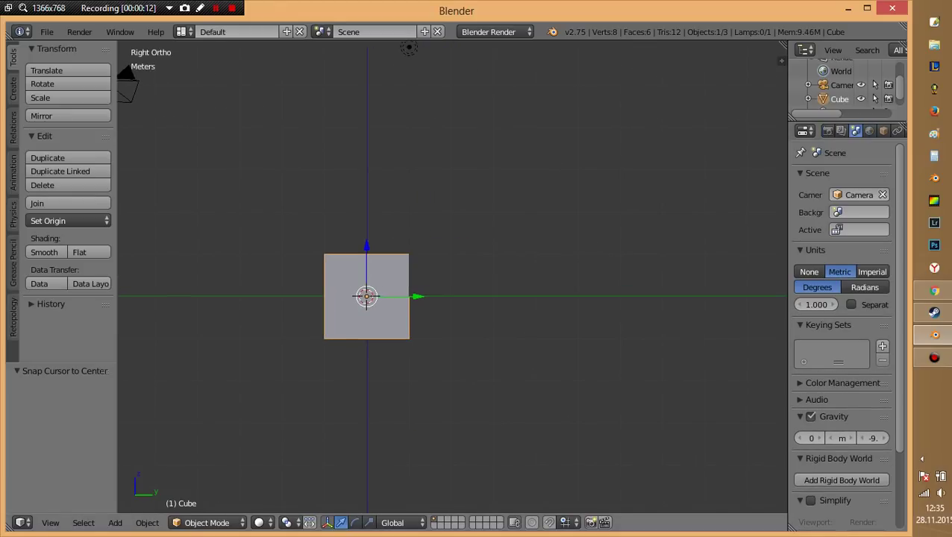
Scale the default cube along Y to about 2.986 times its length.
{"action": "key", "text": "s"}
{"action": "key", "text": "x"}
{"action": "key", "text": "y"}
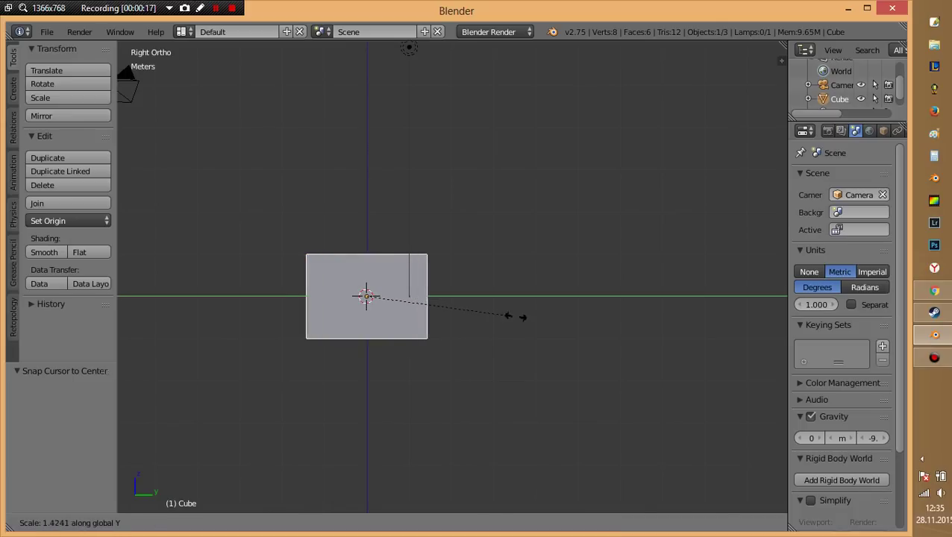
{"action": "left_click", "coordinate": [665, 322]}
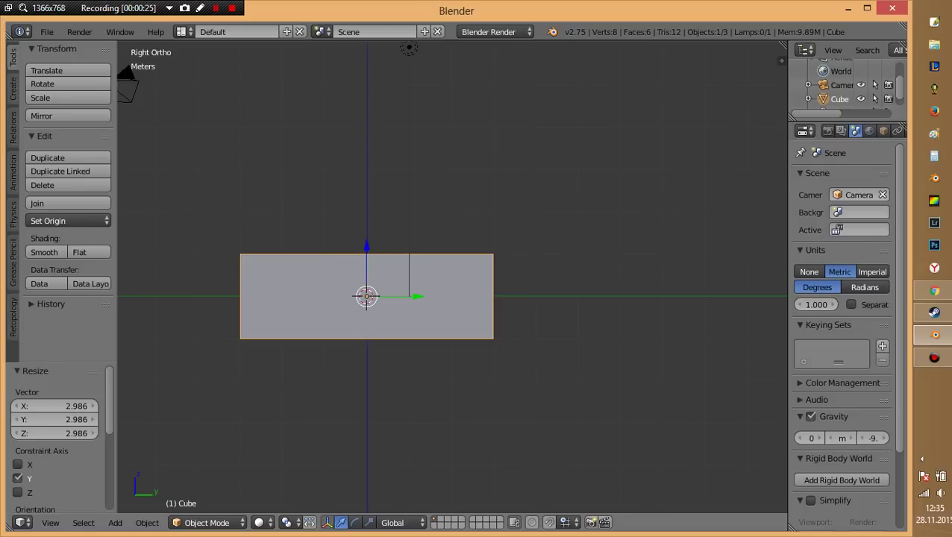
{"action": "key", "text": "Tab"}
{"action": "key", "text": "KP_8"}
Extrude the box's top face twice upward into a thin slab, the second time 14.901 cm.
{"action": "right_click", "coordinate": [367, 259]}
{"action": "key", "text": "KP_2"}
{"action": "key", "text": "KP_3"}
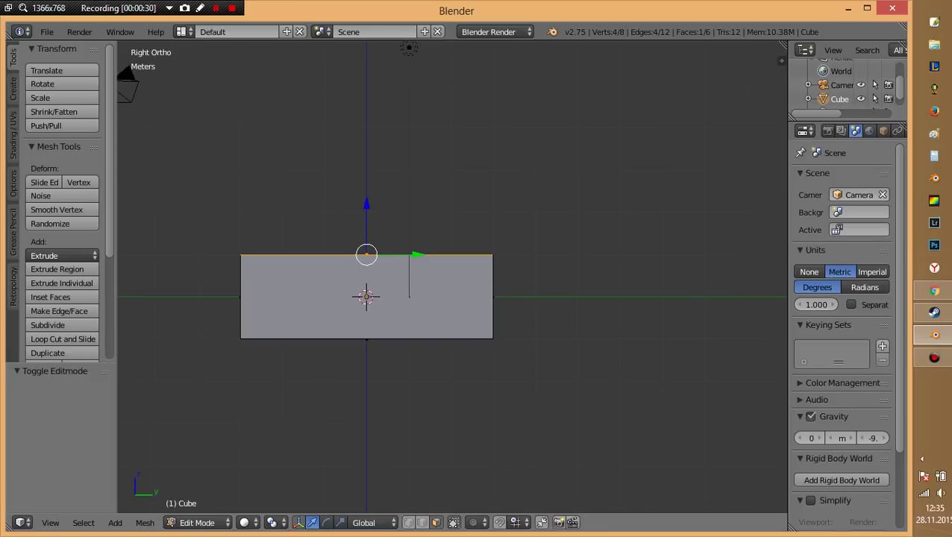
{"action": "key", "text": "e"}
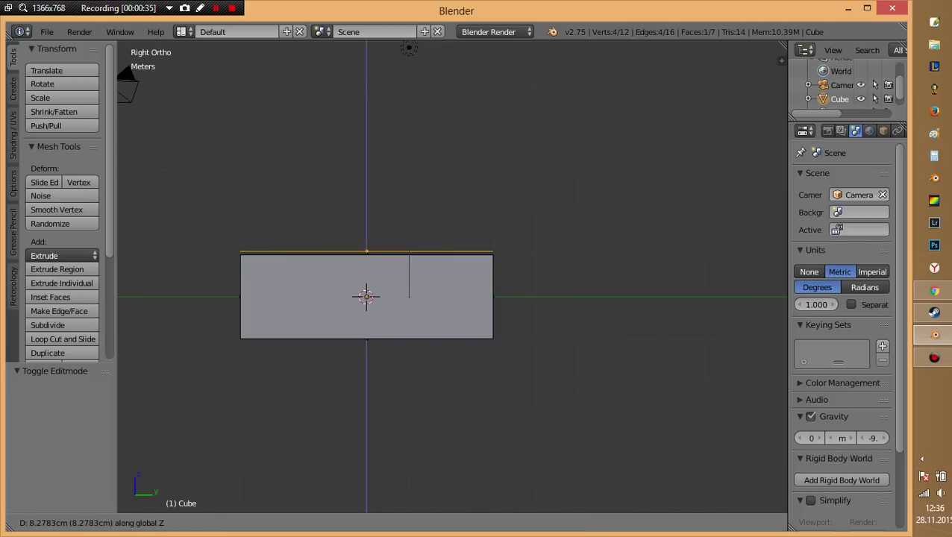
{"action": "key", "text": "Return"}
{"action": "key", "text": "e"}
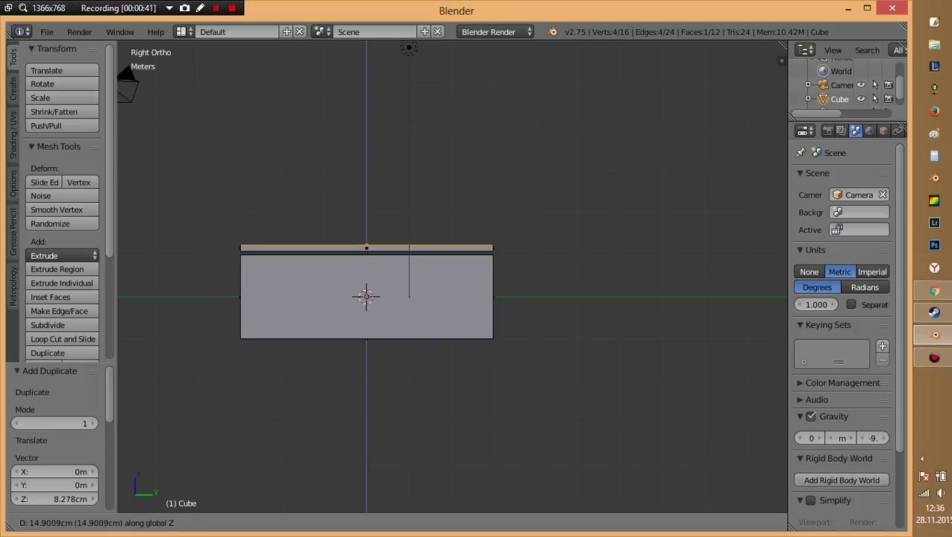
{"action": "key", "text": "Return"}
Loop-cut the slab at its middle and select the vertices at its right end.
{"action": "key", "text": "ctrl+r"}
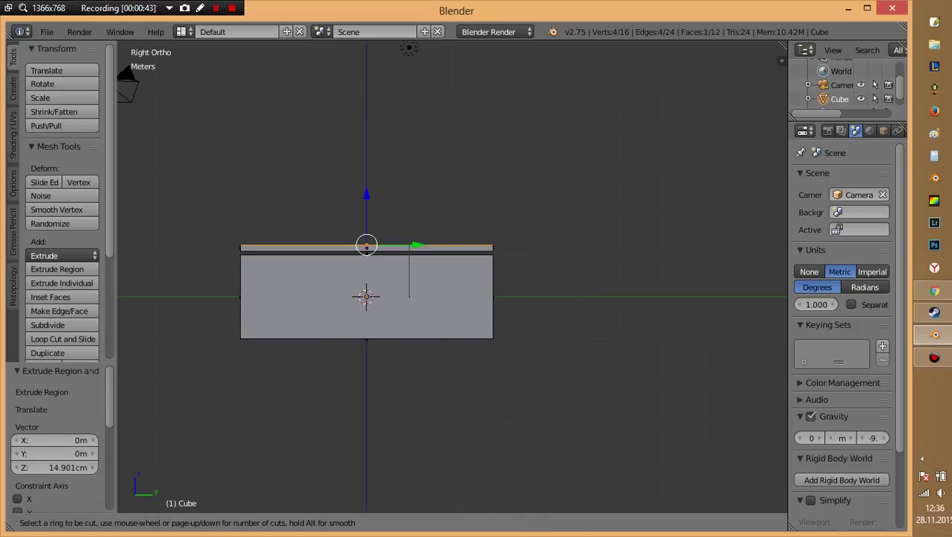
{"action": "left_click", "coordinate": [366, 246]}
{"action": "right_click", "coordinate": [366, 247]}
{"action": "key", "text": "z"}
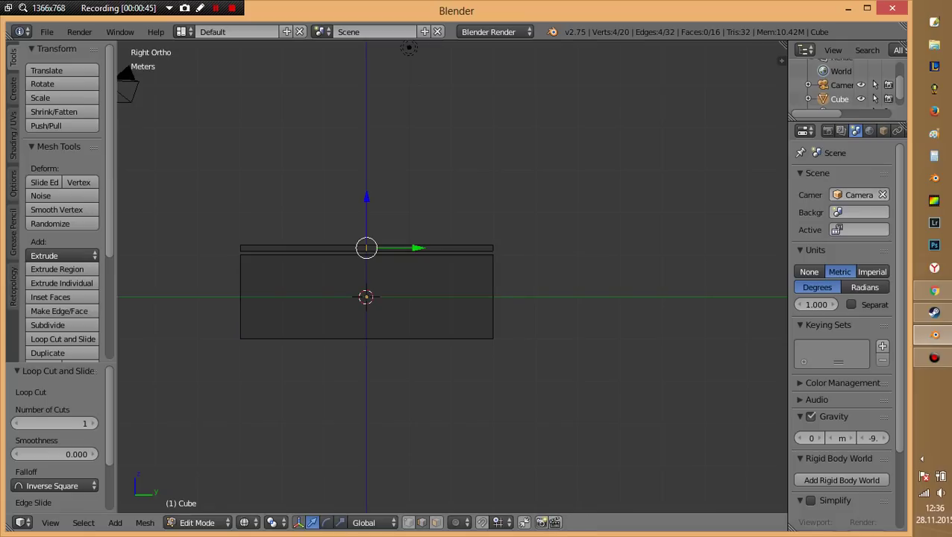
{"action": "key", "text": "alt+Tab"}
{"action": "key", "text": "alt+Tab"}
{"action": "key", "text": "alt+Tab"}
{"action": "key", "text": "alt+Tab"}
{"action": "key", "text": "alt+Tab"}
{"action": "key", "text": "ctrl+Tab"}
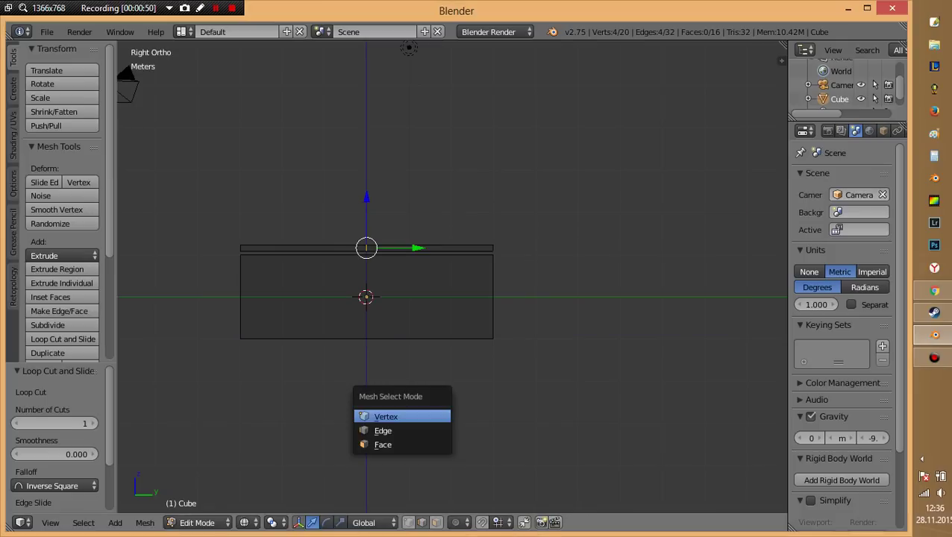
{"action": "left_click", "coordinate": [402, 414]}
{"action": "key", "text": "c"}
{"action": "left_click_drag", "start_coordinate": [477, 270], "coordinate": [489, 241]}
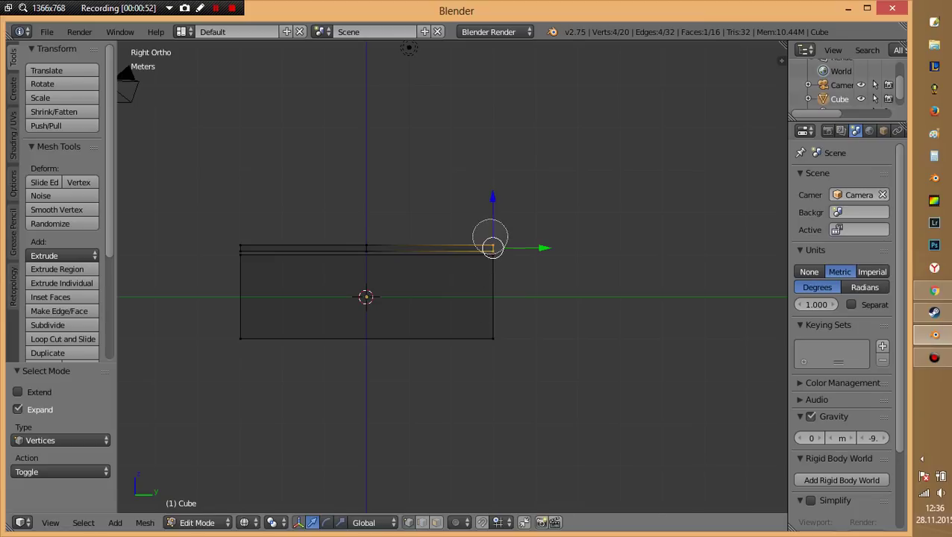
Raise the slab's top edge 57.948 cm along Z.
{"action": "key", "text": "Escape"}
{"action": "key", "text": "e"}
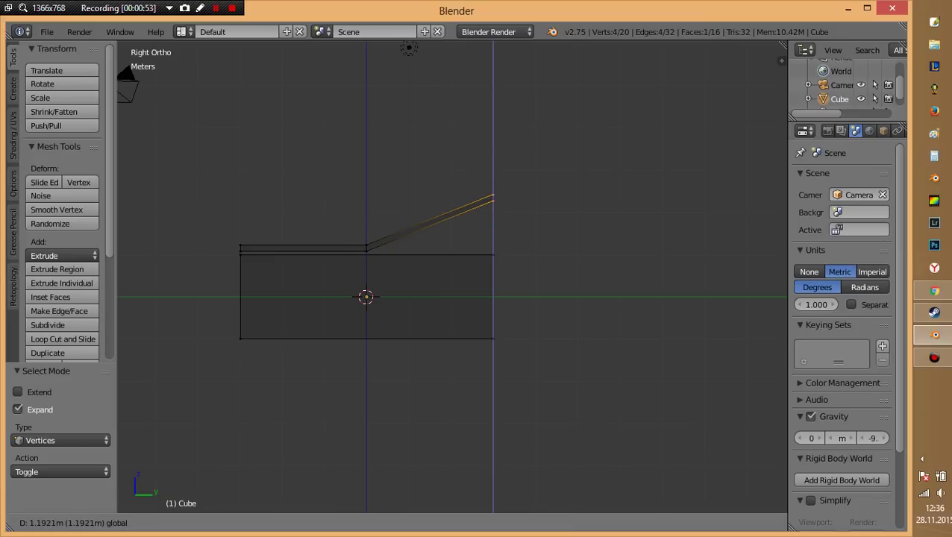
{"action": "key", "text": "Return"}
{"action": "key", "text": "ctrl+z"}
{"action": "key", "text": "c"}
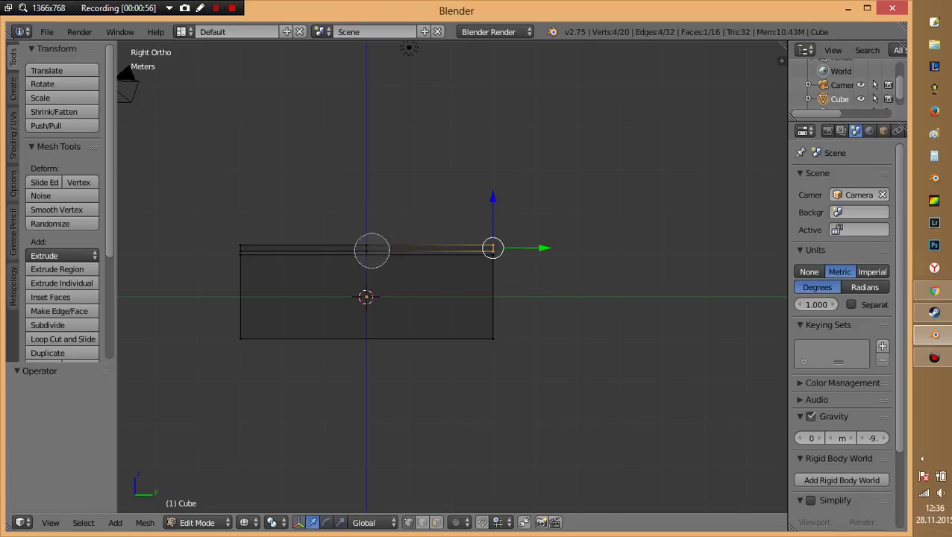
{"action": "left_click", "coordinate": [370, 250]}
{"action": "key", "text": "Escape"}
{"action": "key", "text": "g"}
{"action": "key", "text": "z"}
{"action": "key", "text": "Return"}
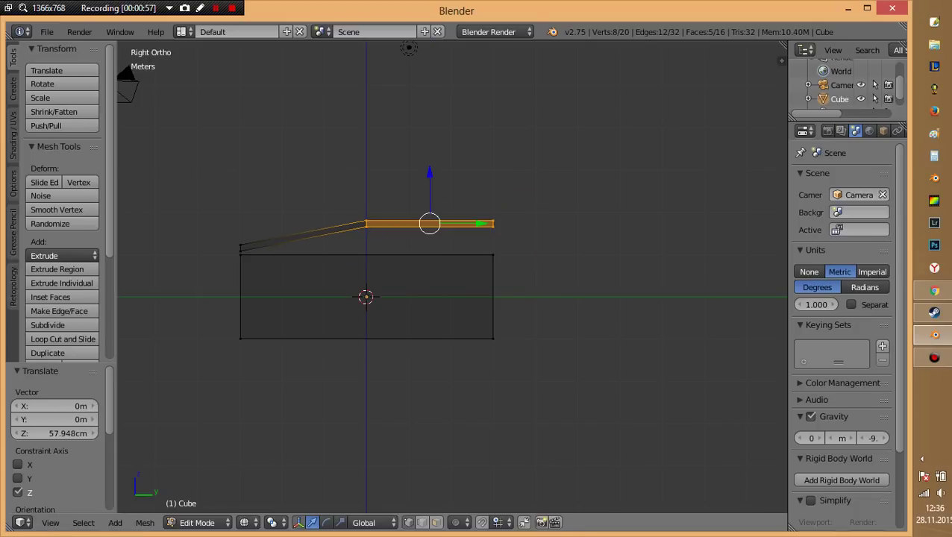
Raise only the right-end vertices to 1.275 m, sloping the outer section upward.
{"action": "key", "text": "c"}
{"action": "middle_click", "coordinate": [360, 231]}
{"action": "key", "text": "Escape"}
{"action": "key", "text": "g"}
{"action": "key", "text": "z"}
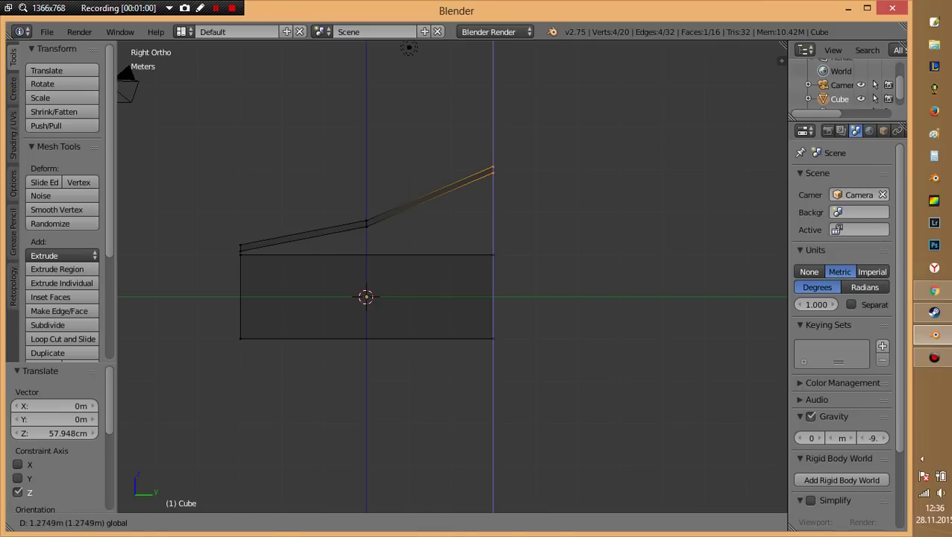
{"action": "key", "text": "Return"}
{"action": "key", "text": "Tab"}
{"action": "key", "text": "Tab"}
{"action": "key", "text": "Tab"}
{"action": "key", "text": "Tab"}
Select the underside faces of the left and sloped roof strip sections.
{"action": "key", "text": "z"}
{"action": "middle_click_drag", "start_coordinate": [448, 336], "coordinate": [477, 314]}
{"action": "key", "text": "ctrl+Tab"}
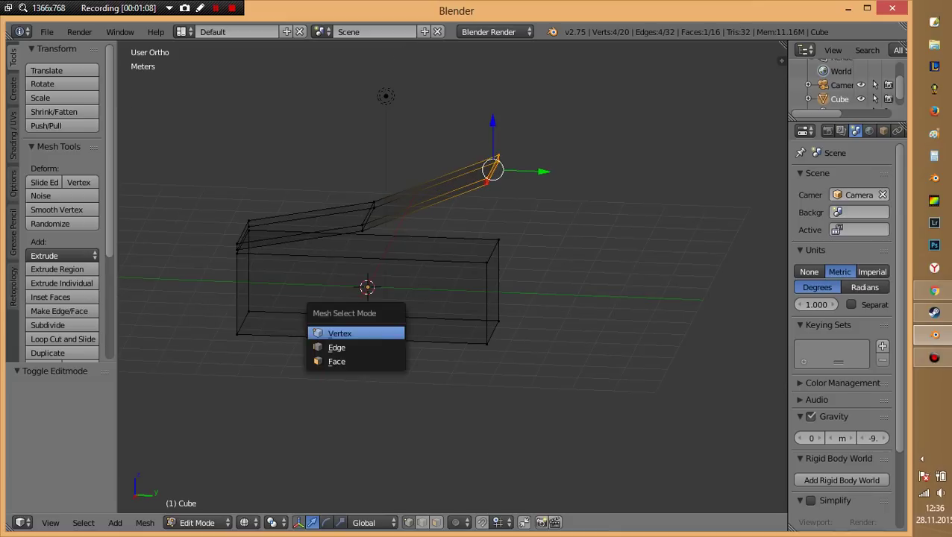
{"action": "left_click", "coordinate": [359, 361]}
{"action": "right_click", "coordinate": [367, 250]}
{"action": "mouse_move", "coordinate": [448, 336]}
{"action": "middle_mouse_down"}
{"action": "mouse_move", "coordinate": [448, 299]}
{"action": "mouse_move", "coordinate": [449, 310]}
{"action": "middle_mouse_up"}
{"action": "right_click", "coordinate": [311, 231]}
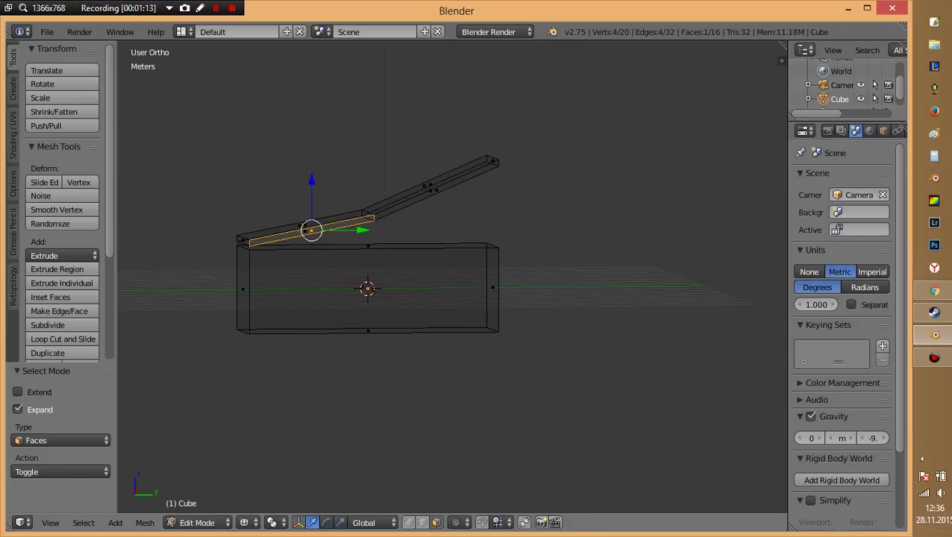
{"action": "key", "text": "z"}
{"action": "right_click", "coordinate": [429, 183], "text": "shift"}
{"action": "right_click", "coordinate": [428, 183], "text": "shift"}
{"action": "right_click", "coordinate": [429, 183], "text": "shift"}
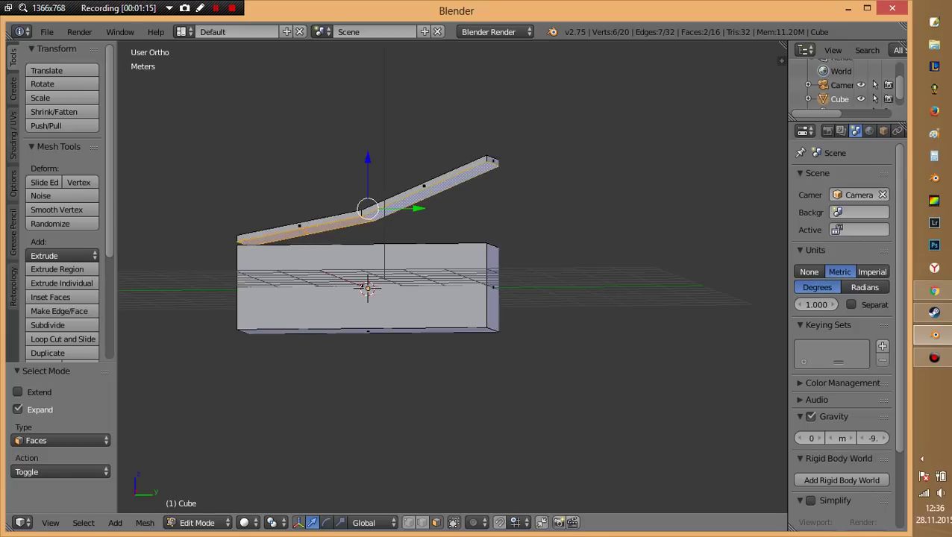
{"action": "middle_click_drag", "start_coordinate": [447, 336], "coordinate": [447, 321]}
Extrude the undersides down, flatten them to Z scale 0, and drop them onto the box top.
{"action": "key", "text": "e"}
{"action": "key", "text": "Return"}
{"action": "key", "text": "s"}
{"action": "key", "text": "z"}
{"action": "key", "text": "0"}
{"action": "key", "text": "Return"}
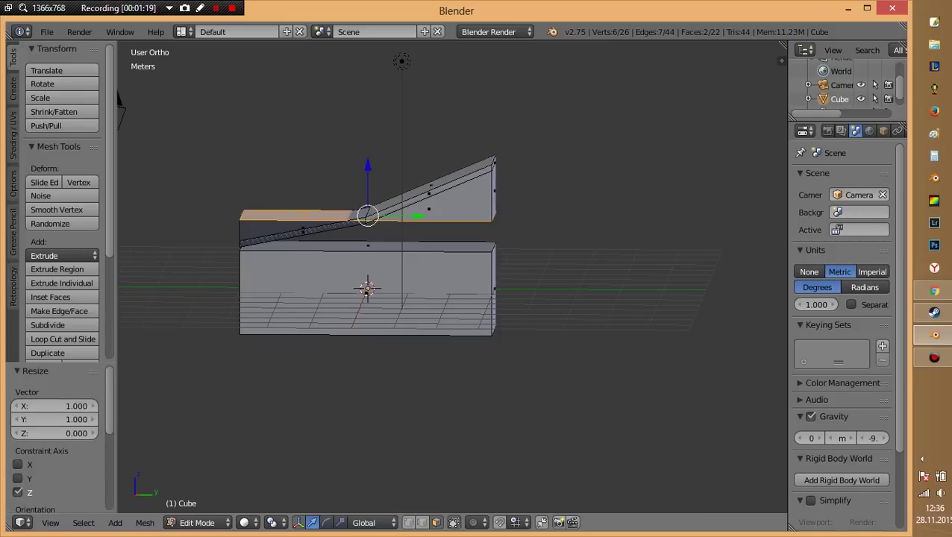
{"action": "key", "text": "g"}
{"action": "key", "text": "z"}
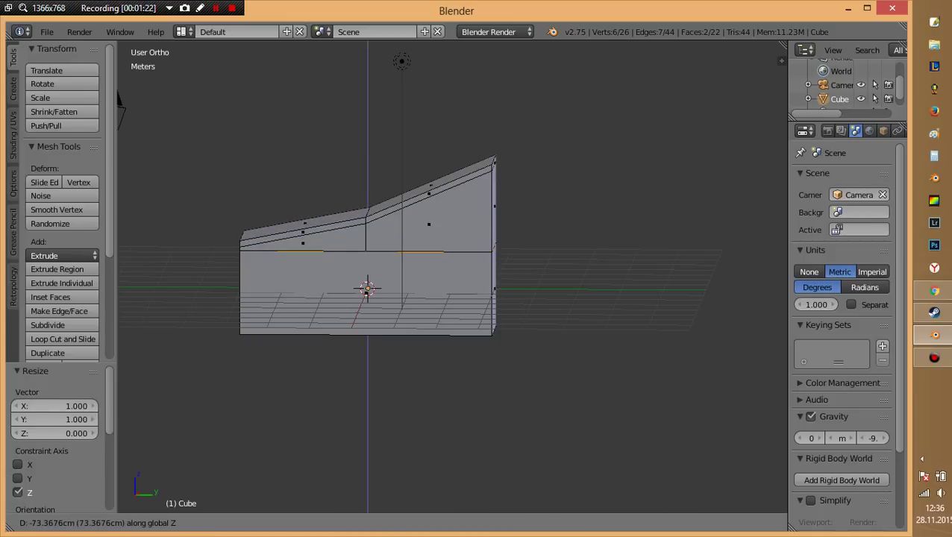
{"action": "key", "text": "Return"}
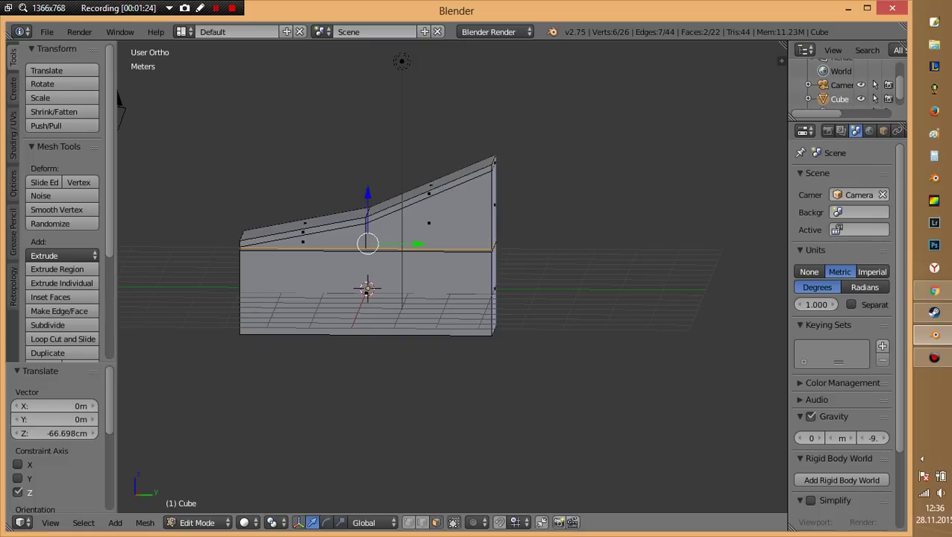
Select the linked lower box and separate it into Cube.001.
{"action": "key", "text": "ctrl+l"}
{"action": "key", "text": "space"}
{"action": "type", "text": "sep"}
{"action": "key", "text": "Return"}
{"action": "key", "text": "Return"}
Scale the lower box Cube.001 down to 0.957.
{"action": "key", "text": "Tab"}
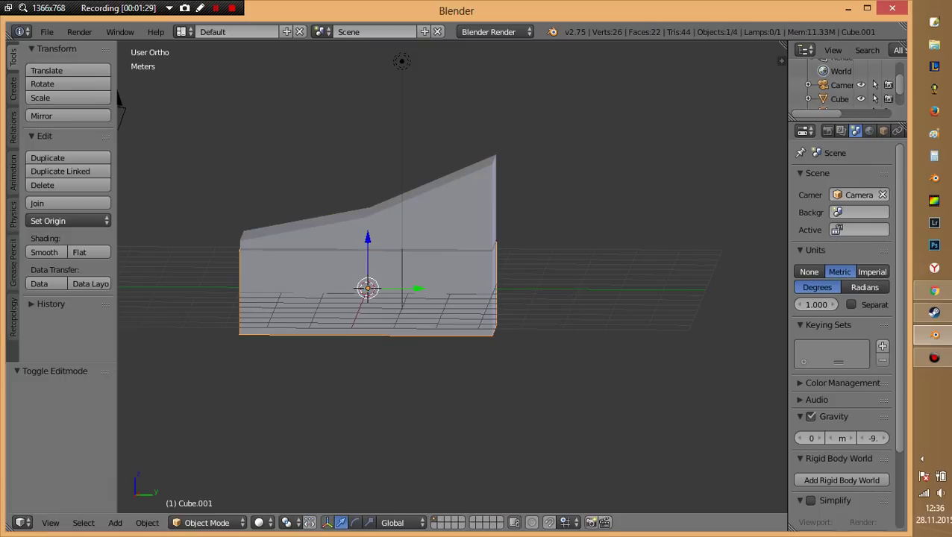
{"action": "key", "text": "s"}
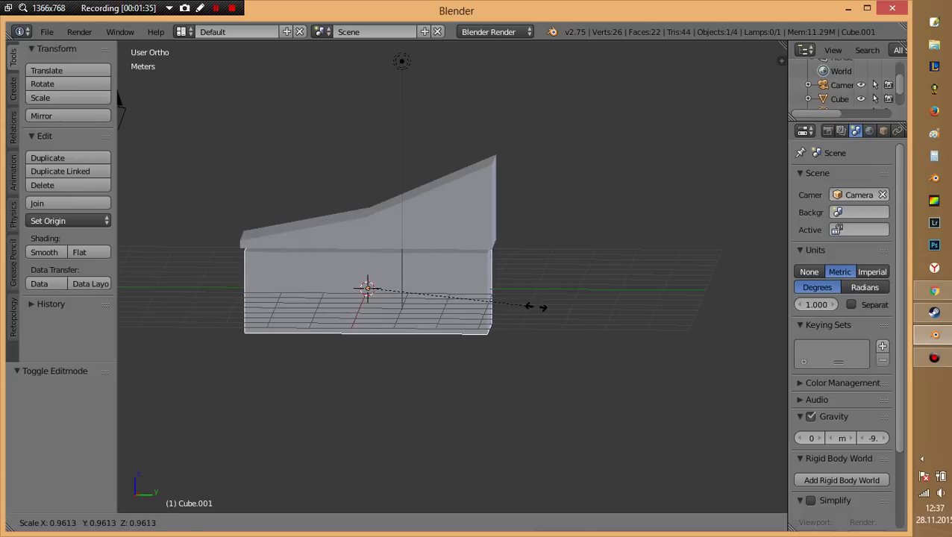
{"action": "left_click", "coordinate": [535, 310]}
{"action": "key", "text": "KP_7"}
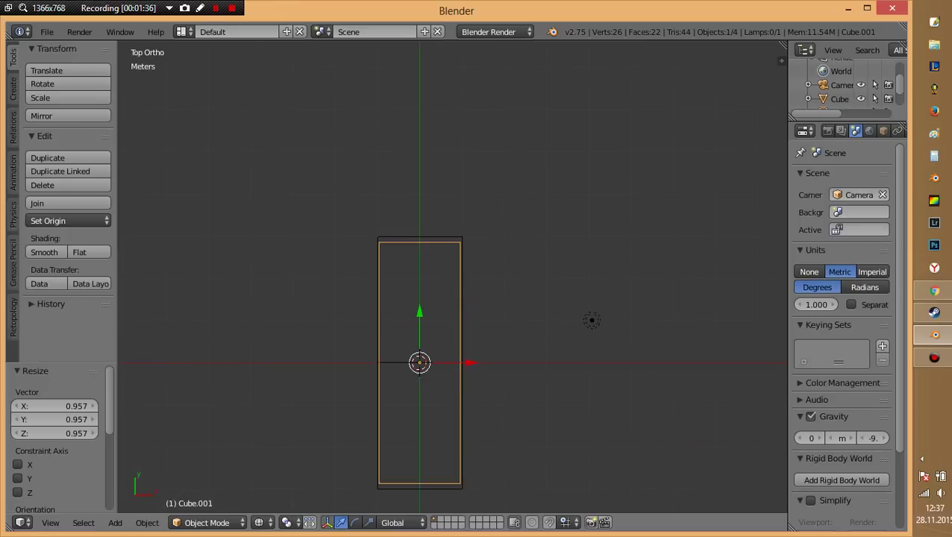
{"action": "scroll", "coordinate": [452, 278], "scroll_direction": "up", "scroll_amount": 3}
{"action": "key", "text": "KP_1"}
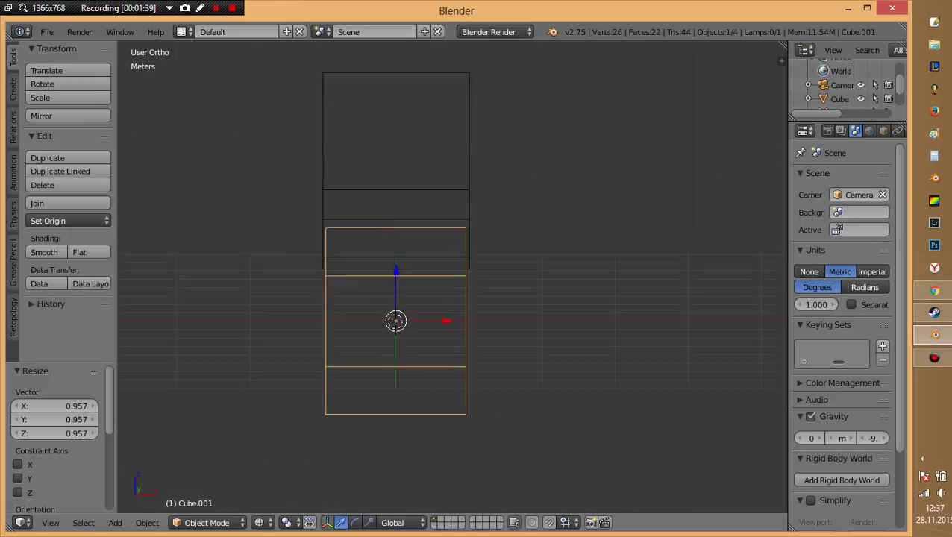
Move Cube.001 11.498 cm along Z so the roof block overhangs it.
{"action": "key", "text": "g"}
{"action": "key", "text": "z"}
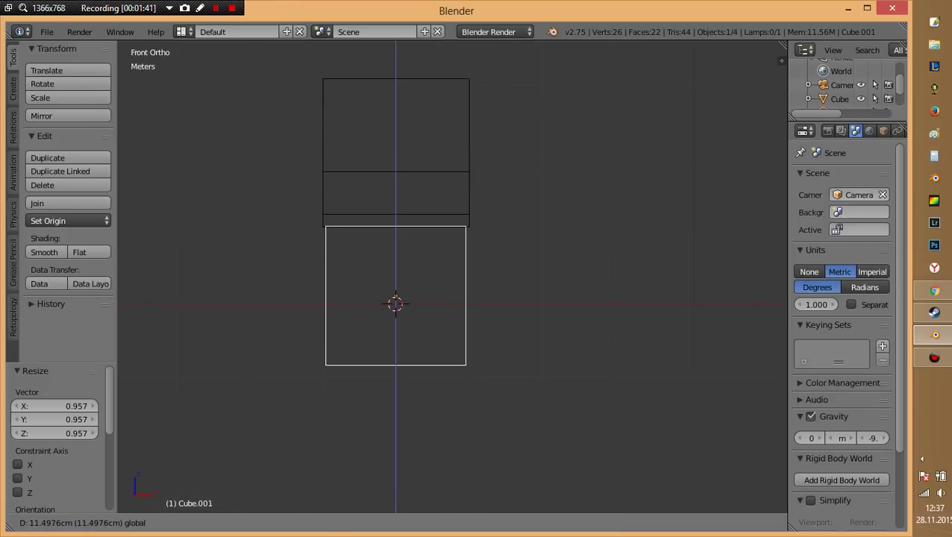
{"action": "left_click", "coordinate": [396, 298]}
{"action": "key", "text": "z"}
{"action": "mouse_move", "coordinate": [396, 297]}
{"action": "middle_mouse_down"}
{"action": "mouse_move", "coordinate": [440, 269]}
{"action": "mouse_move", "coordinate": [407, 302]}
{"action": "middle_mouse_up"}
{"action": "key", "text": "a"}
{"action": "key", "text": "ctrl+s"}
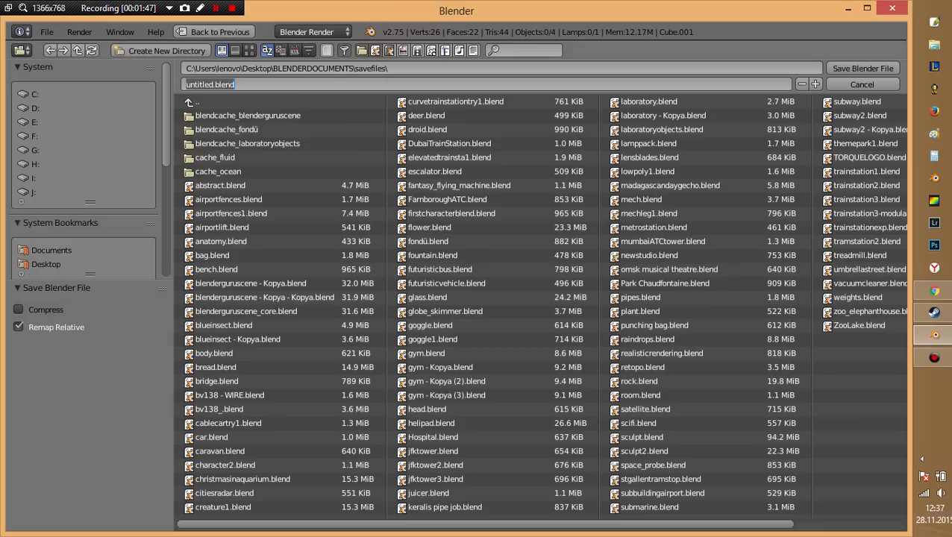
Save the file as pipefactory.blend in the savefiles folder.
{"action": "type", "text": "pipefactory"}
{"action": "key", "text": "Return"}
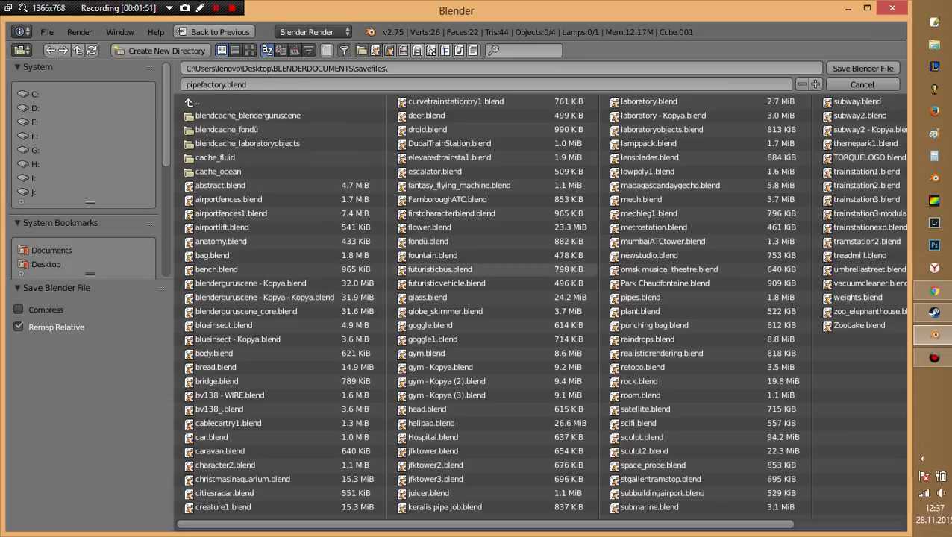
{"action": "key", "text": "Return"}
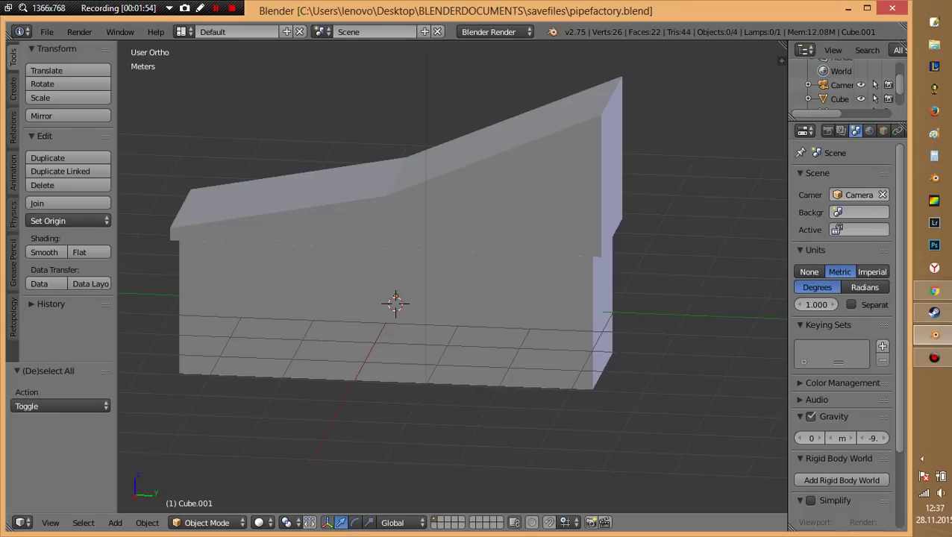
Move Cube.001's bottom face 39.283 cm along Z to make its walls taller.
{"action": "middle_click_drag", "start_coordinate": [447, 298], "coordinate": [298, 299]}
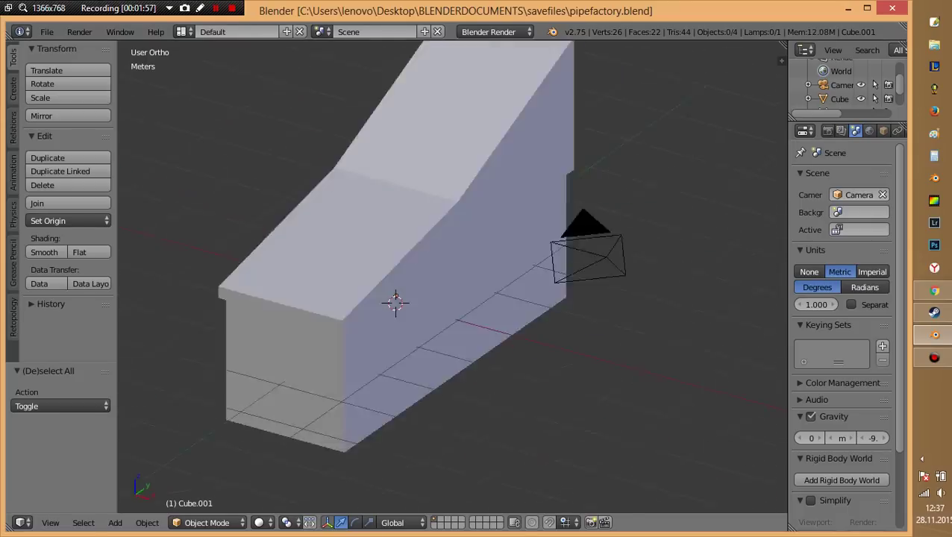
{"action": "middle_click_drag", "start_coordinate": [447, 298], "coordinate": [335, 299]}
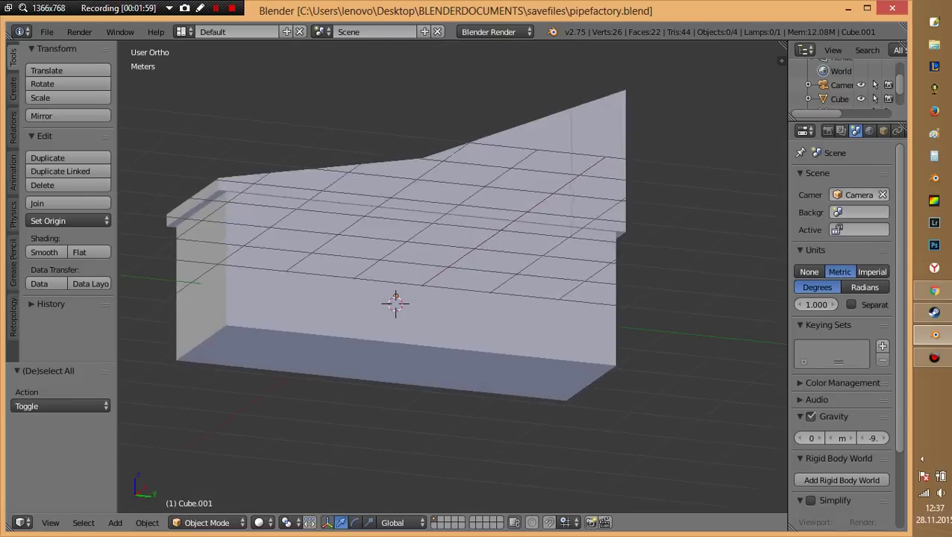
{"action": "middle_click_drag", "start_coordinate": [448, 299], "coordinate": [372, 284]}
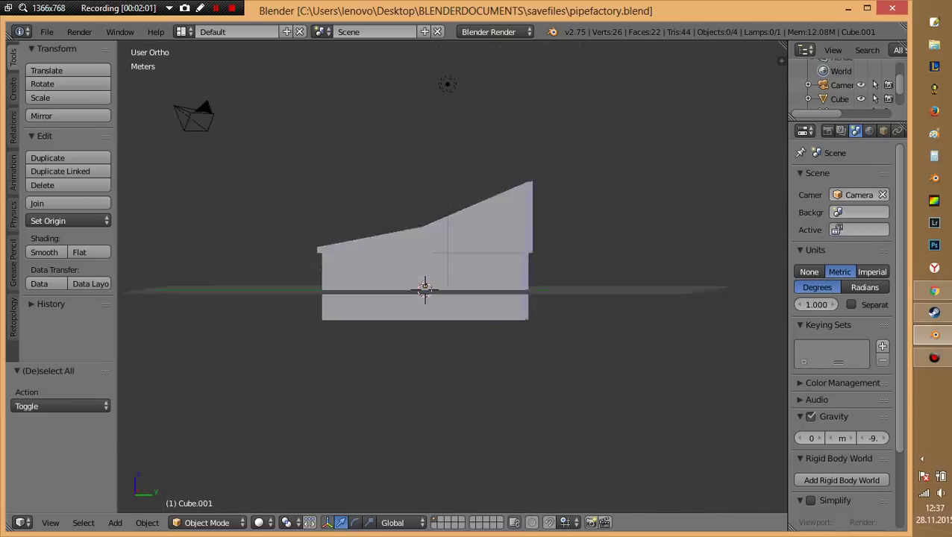
{"action": "scroll", "coordinate": [448, 298], "scroll_direction": "up", "scroll_amount": 4}
{"action": "mouse_move", "coordinate": [447, 299]}
{"action": "middle_mouse_down"}
{"action": "mouse_move", "coordinate": [388, 299]}
{"action": "mouse_move", "coordinate": [448, 276]}
{"action": "middle_mouse_up"}
{"action": "key", "text": "a"}
{"action": "key", "text": "Tab"}
{"action": "right_click", "coordinate": [395, 361]}
{"action": "key", "text": "KP_3"}
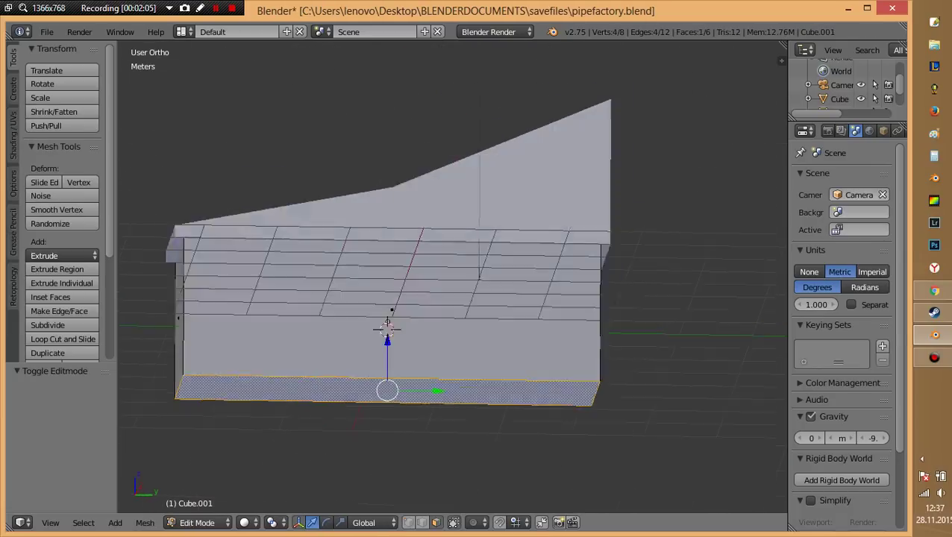
{"action": "key", "text": "g"}
{"action": "key", "text": "z"}
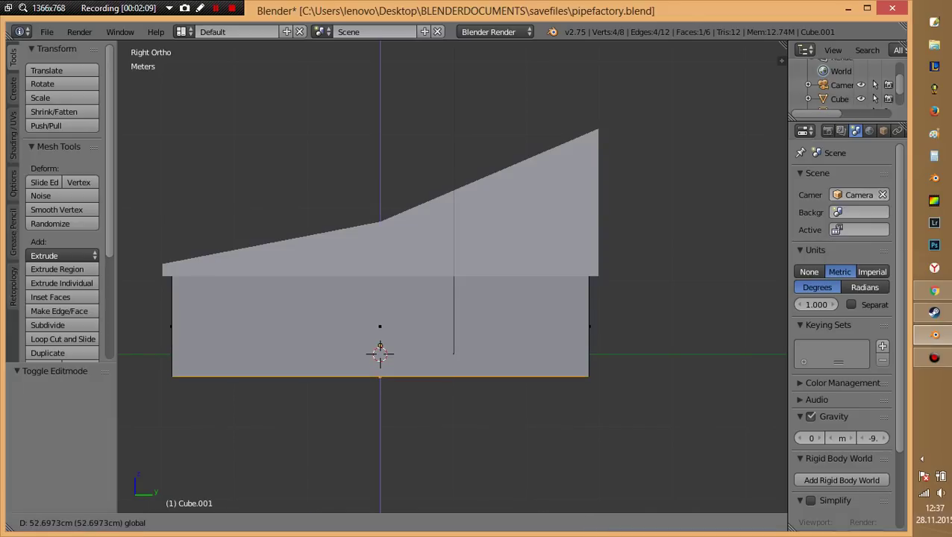
{"action": "key", "text": "Return"}
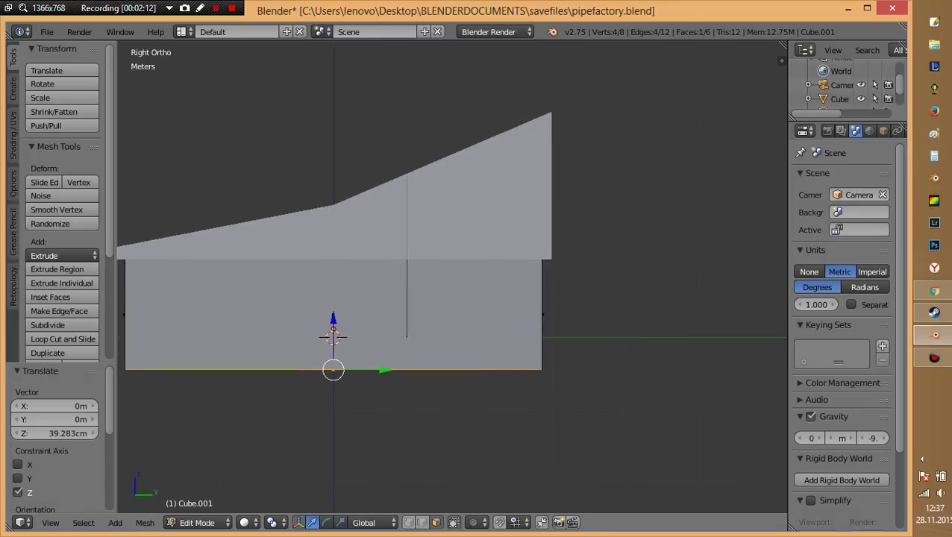
{"action": "middle_click_drag", "start_coordinate": [379, 353], "coordinate": [440, 301]}
{"action": "key", "text": "Tab"}
{"action": "key", "text": "shift+a"}
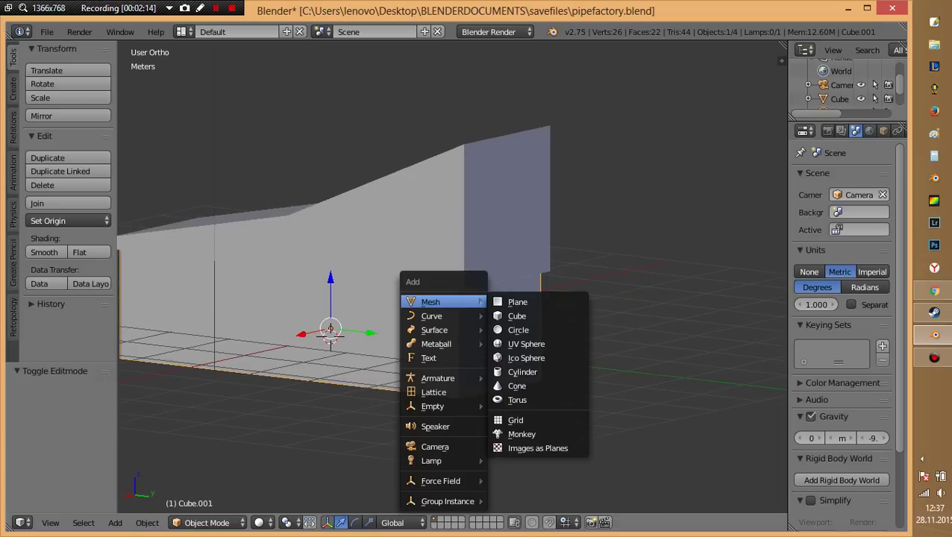
Add a new cube and move it 2.75 m along Y toward the building's end.
{"action": "left_click", "coordinate": [517, 315]}
{"action": "key", "text": "KP_7"}
{"action": "middle_click_drag", "start_coordinate": [671, 224], "coordinate": [444, 299], "text": "shift"}
{"action": "type", "text": "gy2.75"}
{"action": "key", "text": "Return"}
Shrink the new cube uniformly to 0.857, then to 0.899.
{"action": "key", "text": "s"}
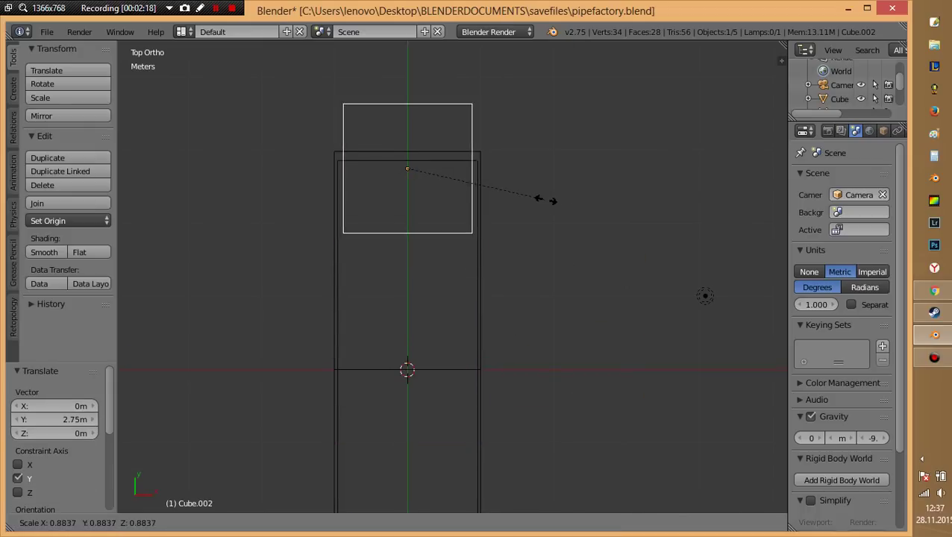
{"action": "left_click", "coordinate": [542, 197]}
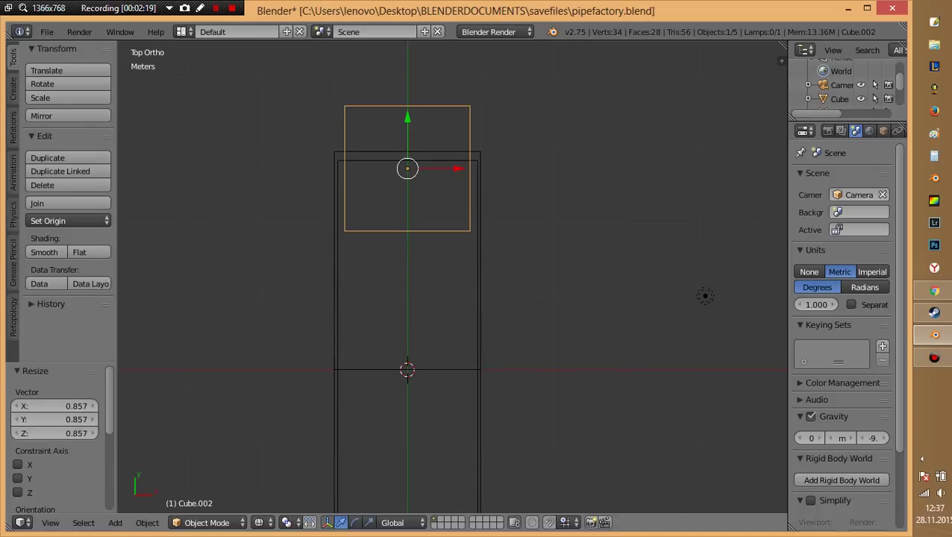
{"action": "key", "text": "s"}
{"action": "left_click", "coordinate": [340, 283]}
{"action": "middle_click_drag", "start_coordinate": [340, 283], "coordinate": [358, 328]}
{"action": "key", "text": "KP_3"}
{"action": "key", "text": "KP_Decimal"}
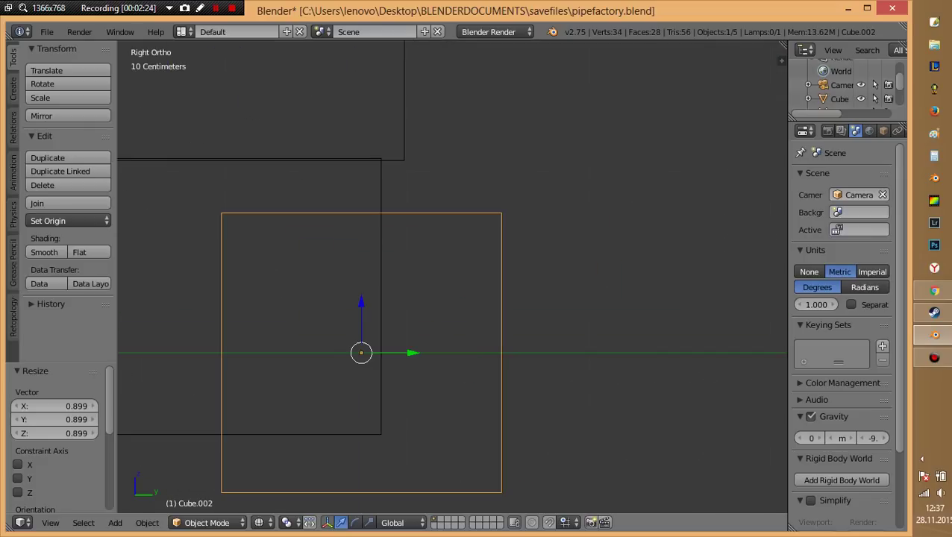
Lift the cube, flatten it along Z, then enlarge it uniformly to 1.468.
{"action": "key", "text": "g"}
{"action": "key", "text": "z"}
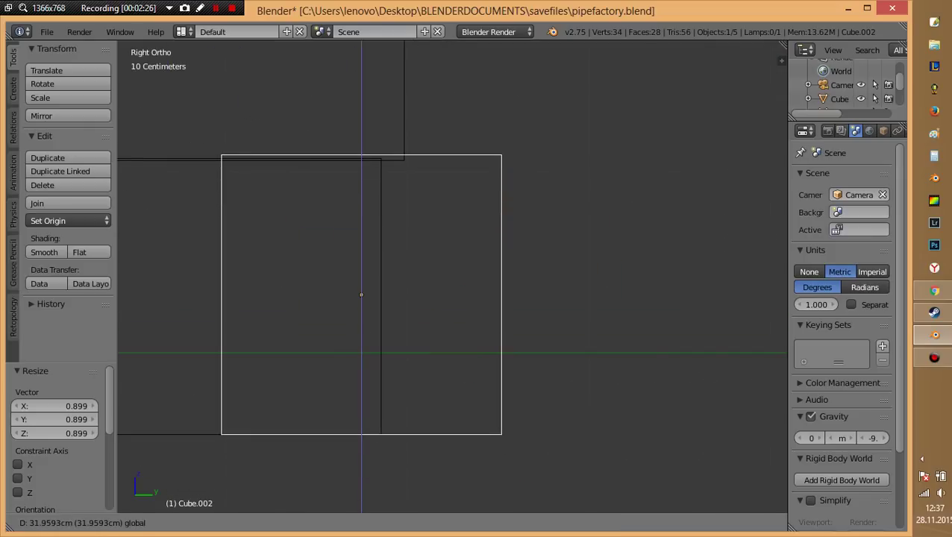
{"action": "left_click", "coordinate": [540, 271]}
{"action": "key", "text": "s"}
{"action": "key", "text": "z"}
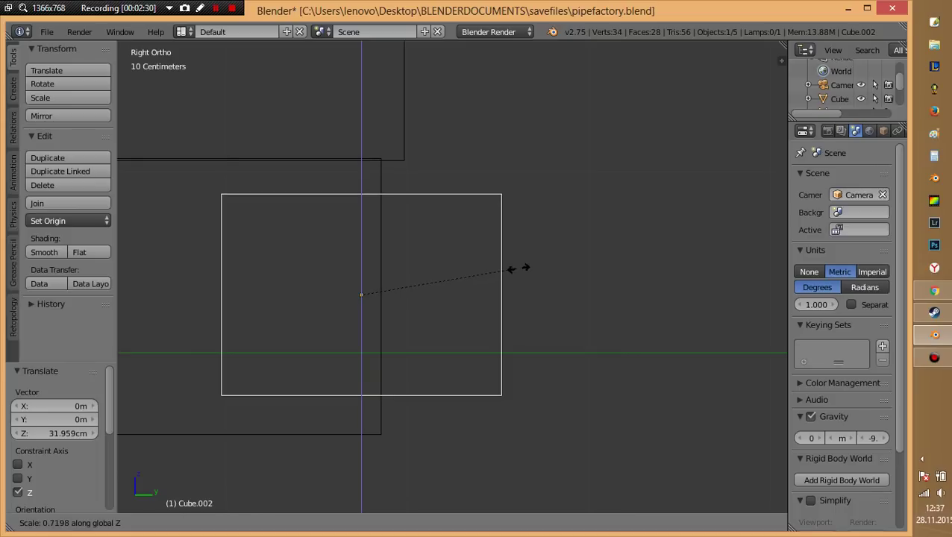
{"action": "left_click", "coordinate": [513, 269]}
{"action": "scroll", "coordinate": [452, 283], "scroll_direction": "down", "scroll_amount": 8}
{"action": "key", "text": "s"}
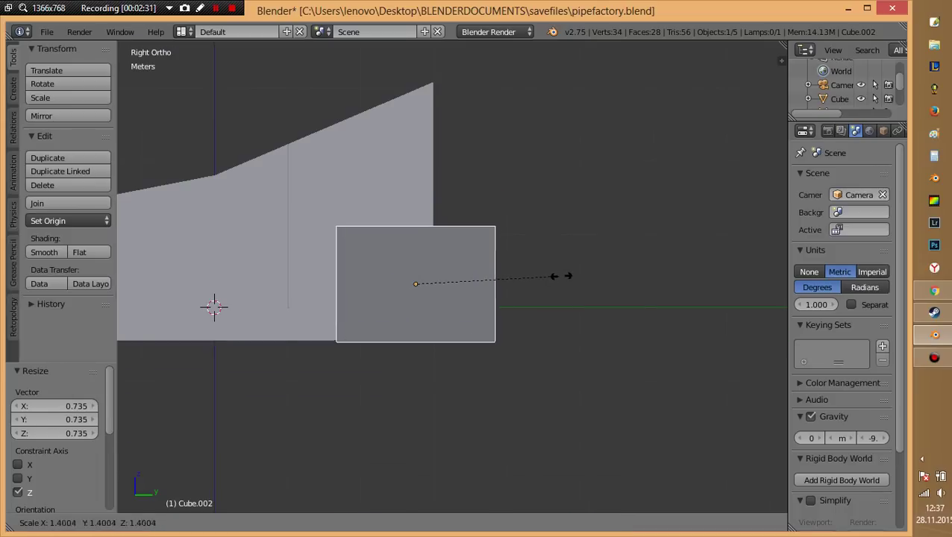
{"action": "left_click", "coordinate": [564, 275]}
Narrow the cube along the X axis from the top view.
{"action": "key", "text": "KP_7"}
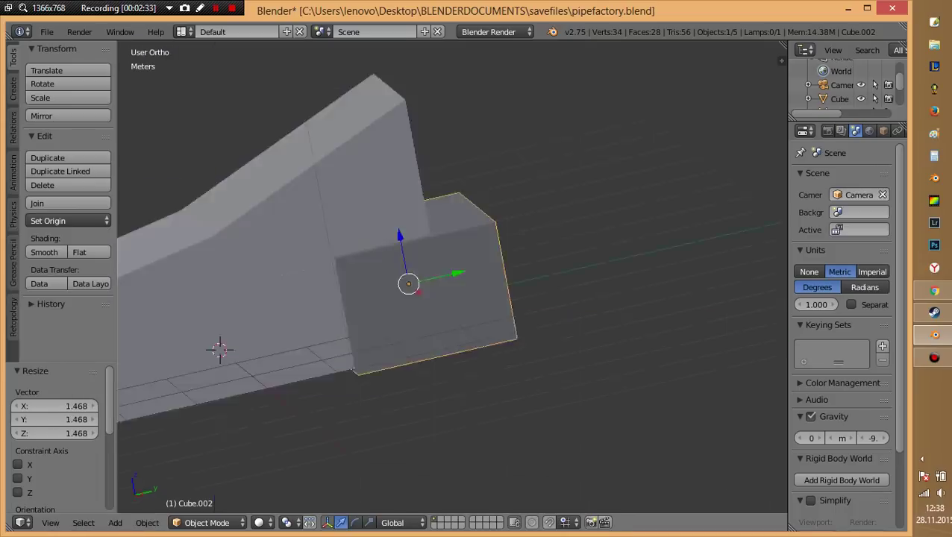
{"action": "key", "text": "s"}
{"action": "key", "text": "x"}
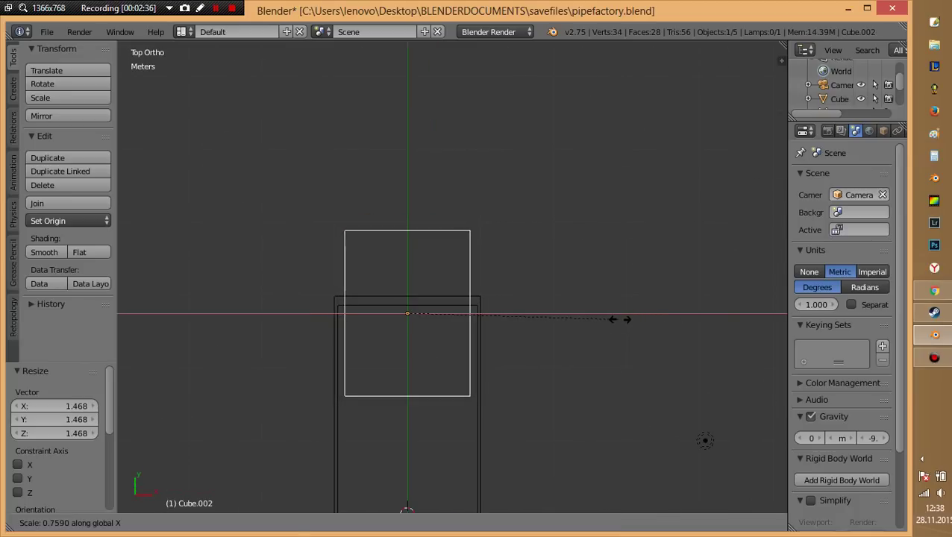
{"action": "left_click", "coordinate": [616, 320]}
{"action": "key", "text": "KP_3"}
{"action": "key", "text": "z"}
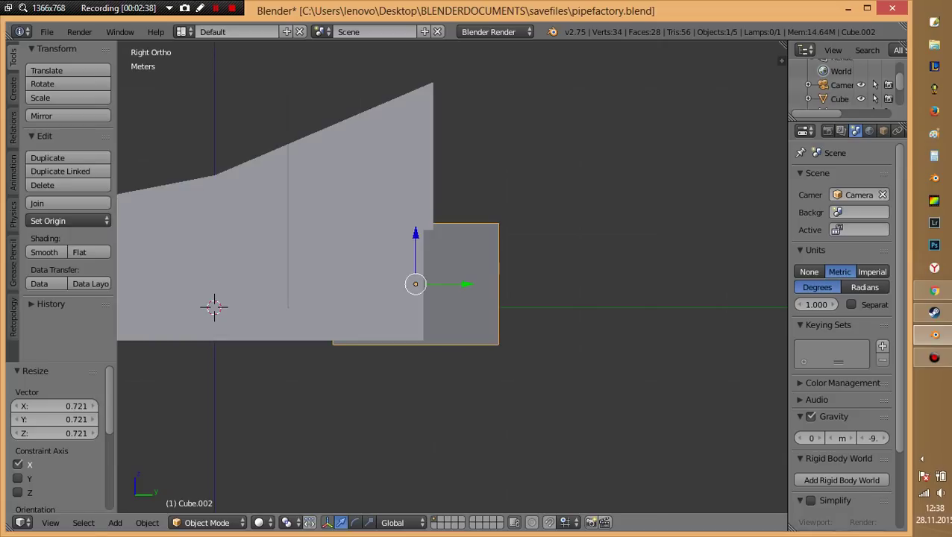
Raise the cube about 6.7 cm along Z and select its top face in Edit Mode.
{"action": "key", "text": "g"}
{"action": "key", "text": "z"}
{"action": "key", "text": "Return"}
{"action": "middle_click_drag", "start_coordinate": [447, 298], "coordinate": [552, 284]}
{"action": "mouse_move", "coordinate": [467, 265]}
{"action": "middle_mouse_down"}
{"action": "mouse_move", "coordinate": [415, 270]}
{"action": "mouse_move", "coordinate": [373, 292]}
{"action": "mouse_move", "coordinate": [333, 350]}
{"action": "mouse_move", "coordinate": [355, 376]}
{"action": "mouse_move", "coordinate": [380, 374]}
{"action": "mouse_move", "coordinate": [411, 329]}
{"action": "mouse_move", "coordinate": [366, 310]}
{"action": "middle_mouse_up"}
{"action": "key", "text": "Tab"}
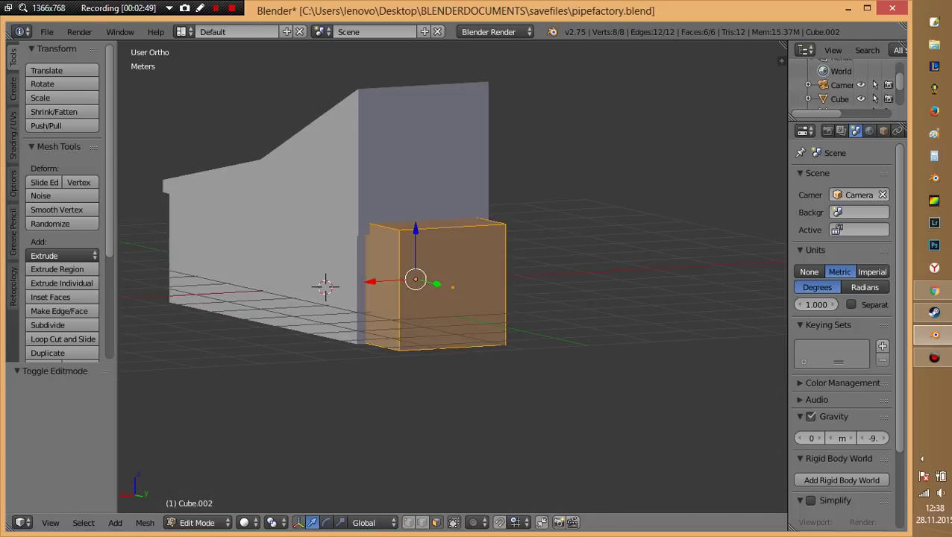
{"action": "right_click", "coordinate": [440, 222]}
Raise the annex's top face and lower its front top edge to form a slope.
{"action": "key", "text": "g"}
{"action": "key", "text": "z"}
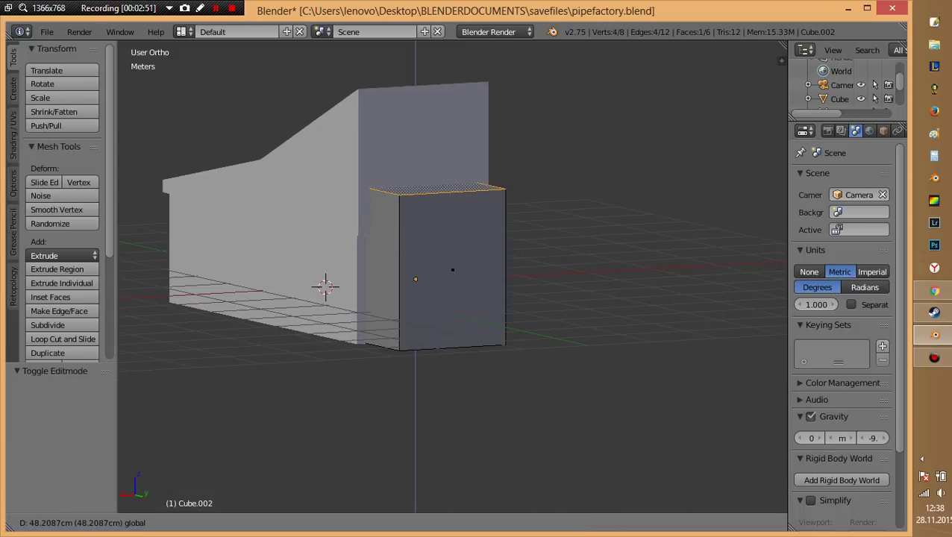
{"action": "key", "text": "Return"}
{"action": "middle_click_drag", "start_coordinate": [440, 186], "coordinate": [462, 187]}
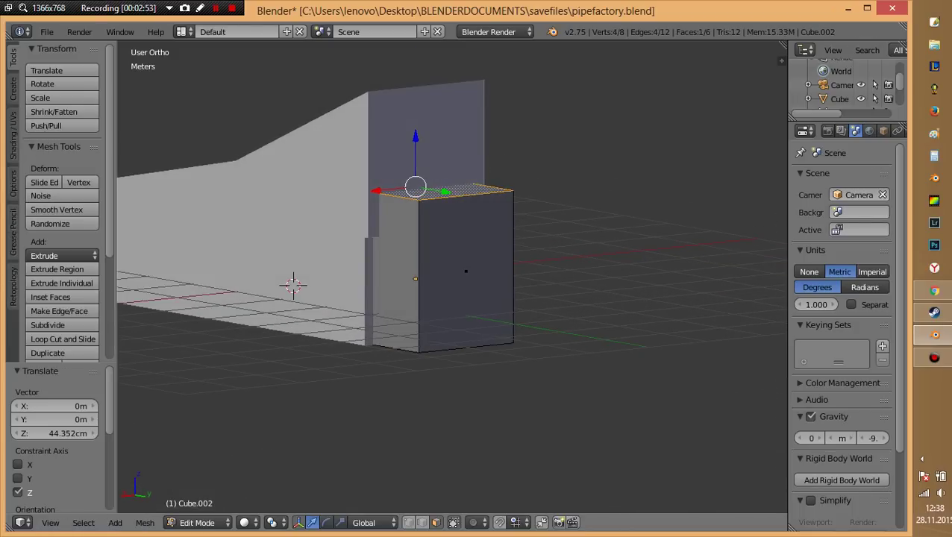
{"action": "right_click", "coordinate": [466, 194]}
{"action": "key", "text": "g"}
{"action": "key", "text": "z"}
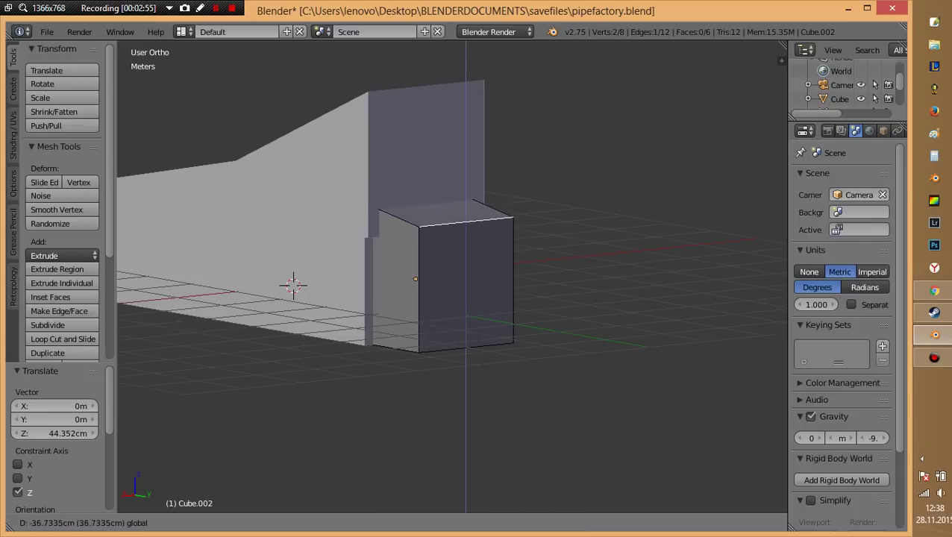
{"action": "key", "text": "Return"}
In wireframe, adjust the other top edge's height and shift it about 1 m along Y.
{"action": "key", "text": "z"}
{"action": "right_click", "coordinate": [376, 177]}
{"action": "key", "text": "g"}
{"action": "key", "text": "z"}
{"action": "key", "text": "Return"}
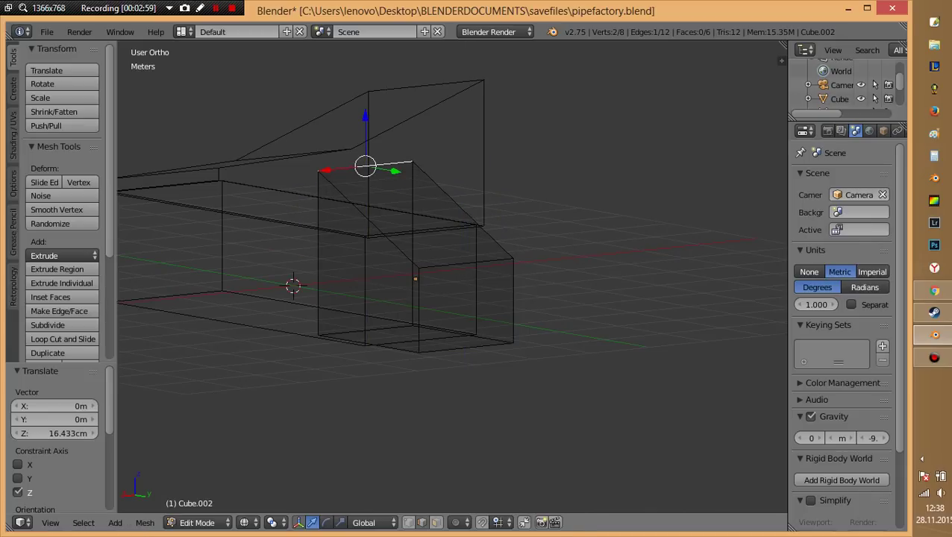
{"action": "middle_click_drag", "start_coordinate": [365, 249], "coordinate": [403, 249]}
{"action": "key", "text": "g"}
{"action": "key", "text": "y"}
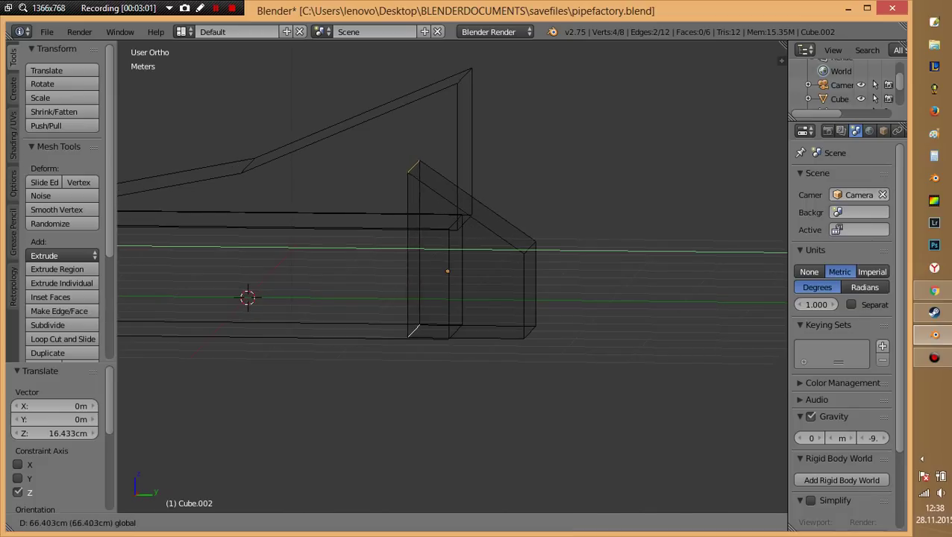
{"action": "key", "text": "Return"}
Shift the two selected annex edges along Y, settling at 21.617 cm.
{"action": "right_click", "coordinate": [534, 246]}
{"action": "right_click", "coordinate": [534, 332], "text": "shift"}
{"action": "key", "text": "g"}
{"action": "key", "text": "y"}
{"action": "key", "text": "Return"}
{"action": "key", "text": "z"}
{"action": "mouse_move", "coordinate": [246, 299]}
{"action": "middle_mouse_down"}
{"action": "mouse_move", "coordinate": [250, 282]}
{"action": "mouse_move", "coordinate": [300, 288]}
{"action": "mouse_move", "coordinate": [354, 275]}
{"action": "mouse_move", "coordinate": [300, 218]}
{"action": "mouse_move", "coordinate": [418, 224]}
{"action": "mouse_move", "coordinate": [448, 246]}
{"action": "middle_mouse_up"}
{"action": "key", "text": "g"}
{"action": "key", "text": "y"}
{"action": "key", "text": "Return"}
Duplicate the sloped top face 1.92 cm above the slope and scale it to 1.094 for an overhang.
{"action": "key", "text": "Tab"}
{"action": "key", "text": "Tab"}
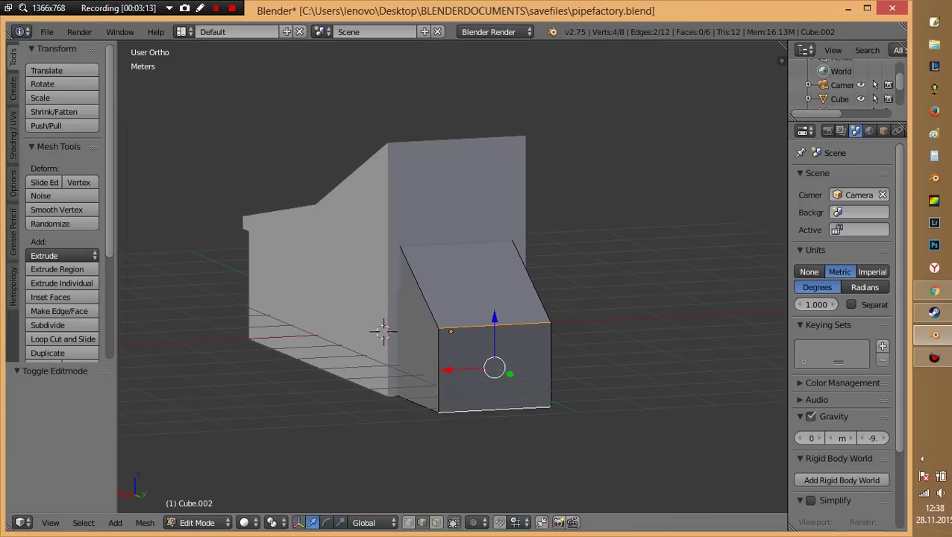
{"action": "left_click", "coordinate": [436, 522]}
{"action": "right_click", "coordinate": [475, 284]}
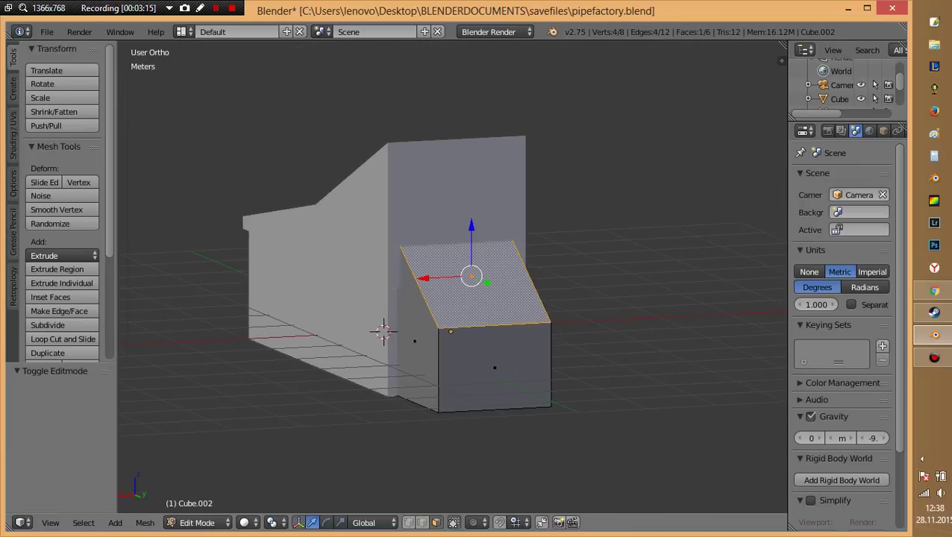
{"action": "middle_click_drag", "start_coordinate": [477, 284], "coordinate": [447, 284]}
{"action": "key", "text": "shift+d"}
{"action": "key", "text": "z"}
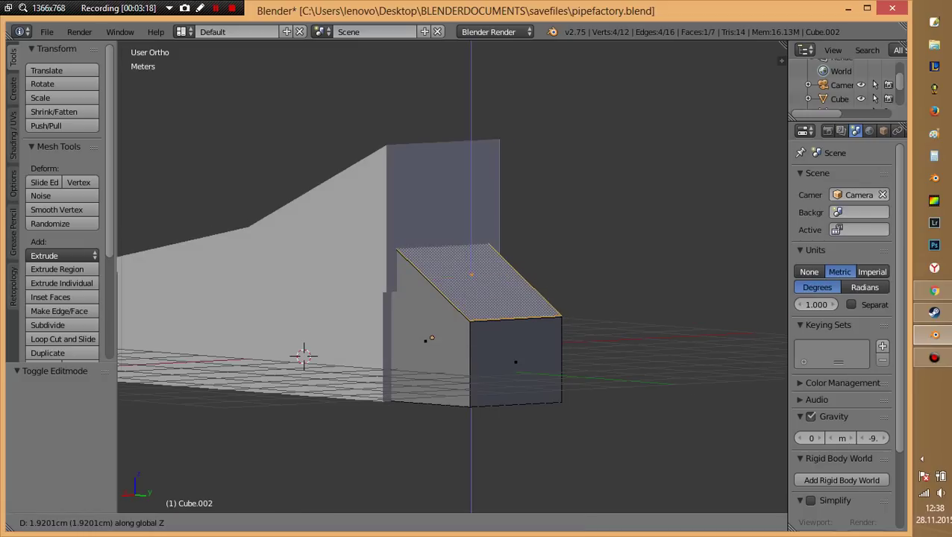
{"action": "left_click", "coordinate": [563, 328]}
{"action": "key", "text": "s"}
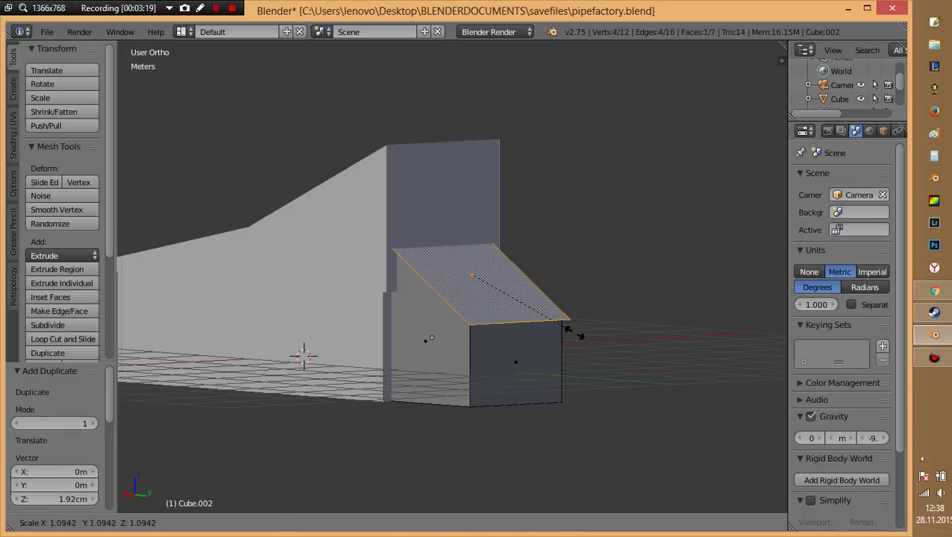
{"action": "left_click", "coordinate": [568, 328]}
Extrude the copied face upward 6.937 cm into a thin roof slab.
{"action": "scroll", "coordinate": [276, 371], "scroll_direction": "up", "scroll_amount": 5}
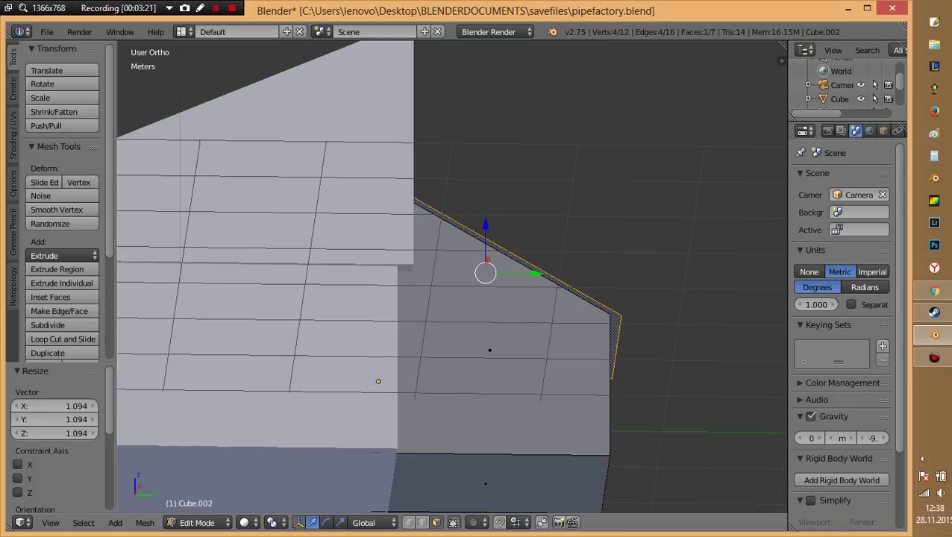
{"action": "key", "text": "e"}
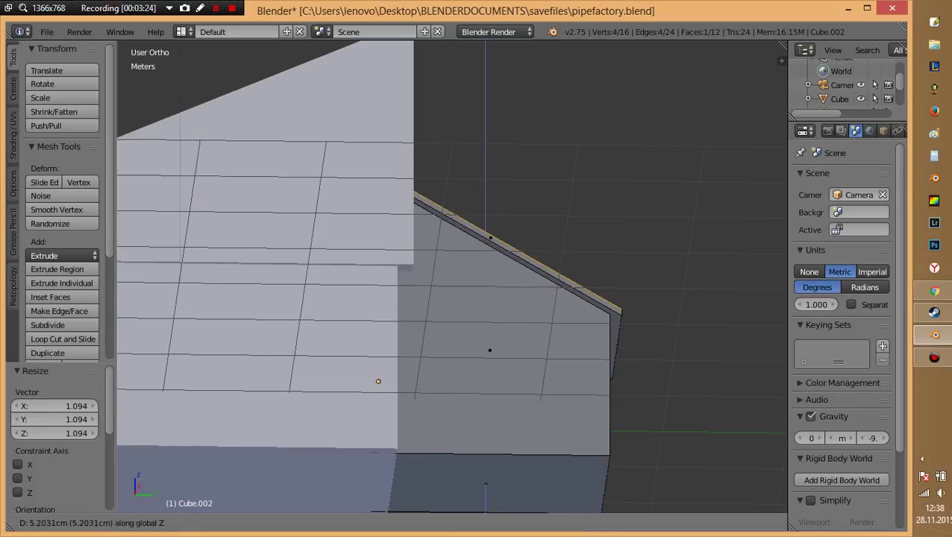
{"action": "key", "text": "Return"}
{"action": "scroll", "coordinate": [448, 283], "scroll_direction": "down", "scroll_amount": 3}
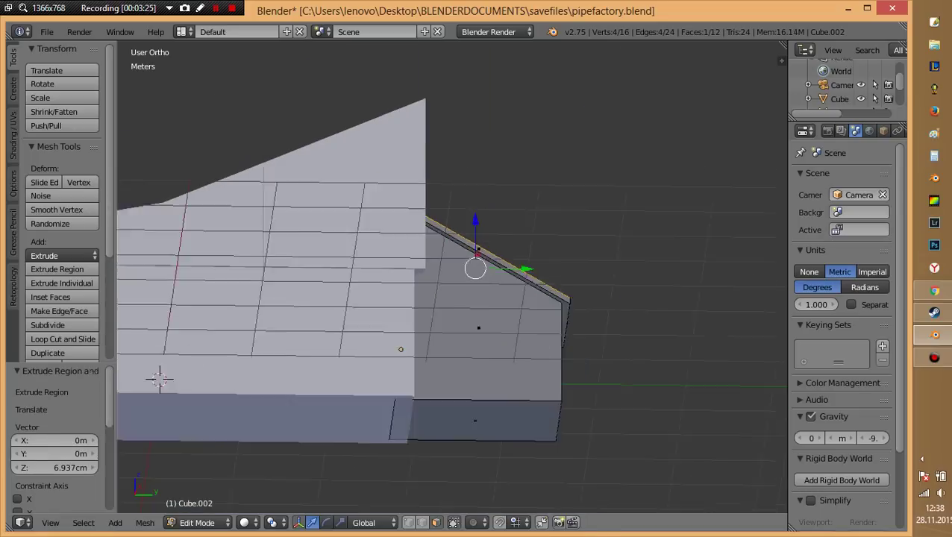
Return to Object Mode, deselect everything, and orbit around to review the building.
{"action": "key", "text": "Tab"}
{"action": "mouse_move", "coordinate": [418, 299]}
{"action": "middle_mouse_down"}
{"action": "mouse_move", "coordinate": [492, 284]}
{"action": "mouse_move", "coordinate": [671, 291]}
{"action": "mouse_move", "coordinate": [657, 269]}
{"action": "middle_mouse_up"}
{"action": "key", "text": "a"}
{"action": "mouse_move", "coordinate": [448, 284]}
{"action": "middle_mouse_down"}
{"action": "mouse_move", "coordinate": [522, 283]}
{"action": "mouse_move", "coordinate": [447, 283]}
{"action": "mouse_move", "coordinate": [522, 343]}
{"action": "mouse_move", "coordinate": [507, 298]}
{"action": "mouse_move", "coordinate": [477, 290]}
{"action": "mouse_move", "coordinate": [529, 298]}
{"action": "middle_mouse_up"}
{"action": "scroll", "coordinate": [451, 279], "scroll_direction": "up", "scroll_amount": 5}
{"action": "scroll", "coordinate": [452, 298], "scroll_direction": "down", "scroll_amount": 4}
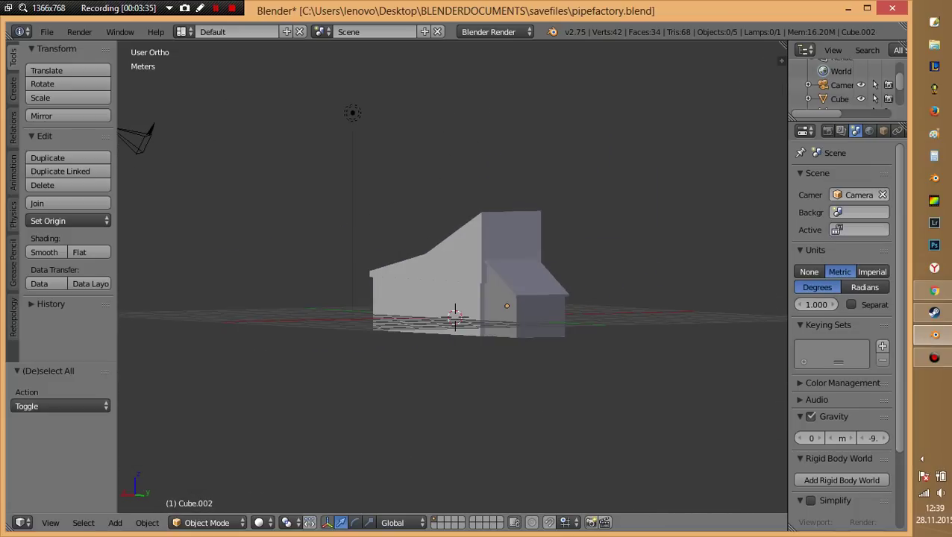
Extrude the main block's end face outward to lengthen the building.
{"action": "mouse_move", "coordinate": [462, 298]}
{"action": "middle_mouse_down"}
{"action": "mouse_move", "coordinate": [507, 298]}
{"action": "mouse_move", "coordinate": [537, 313]}
{"action": "middle_mouse_up"}
{"action": "right_click", "coordinate": [485, 298]}
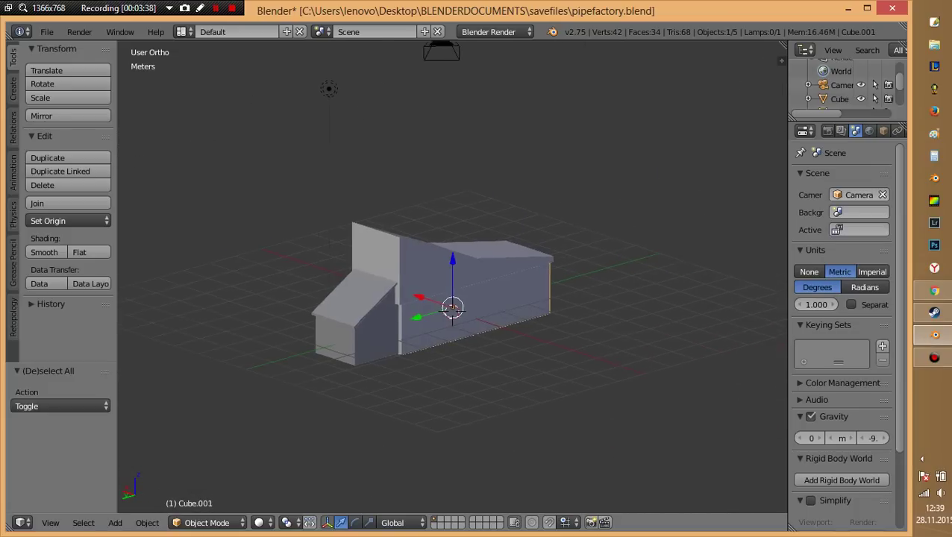
{"action": "scroll", "coordinate": [485, 298], "scroll_direction": "up", "scroll_amount": 4}
{"action": "key", "text": "Tab"}
{"action": "middle_click_drag", "start_coordinate": [447, 298], "coordinate": [522, 299]}
{"action": "key", "text": "Tab"}
{"action": "right_click", "coordinate": [522, 335]}
{"action": "key", "text": "Tab"}
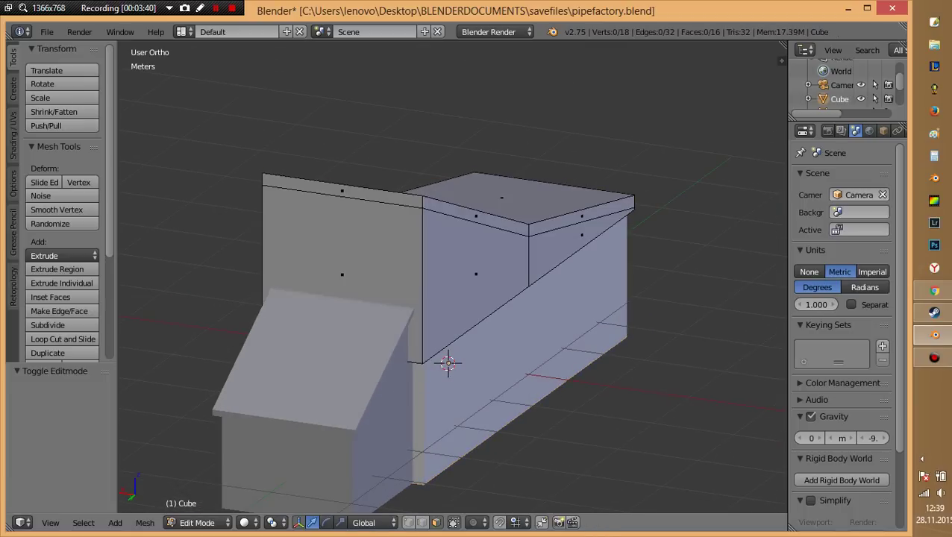
{"action": "key", "text": "e"}
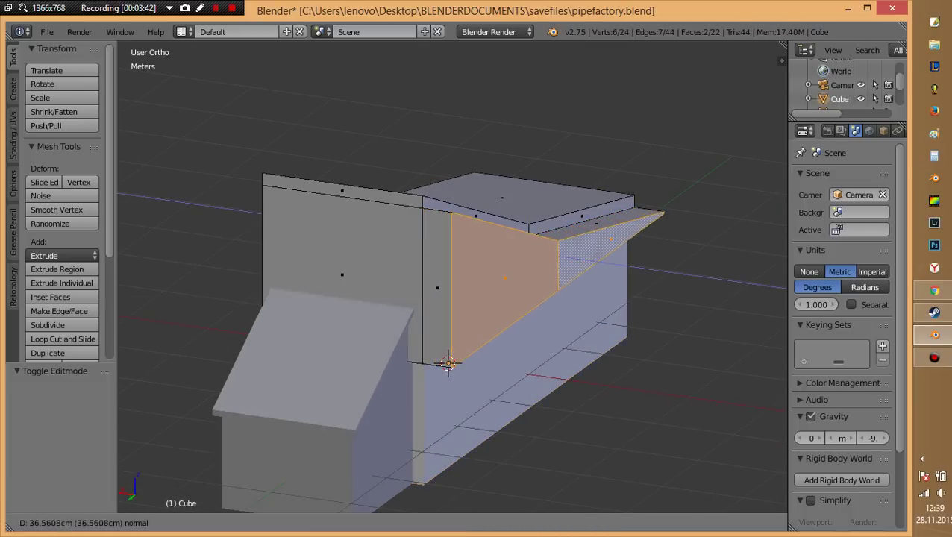
{"action": "left_click", "coordinate": [522, 351]}
{"action": "middle_click_drag", "start_coordinate": [522, 350], "coordinate": [522, 298]}
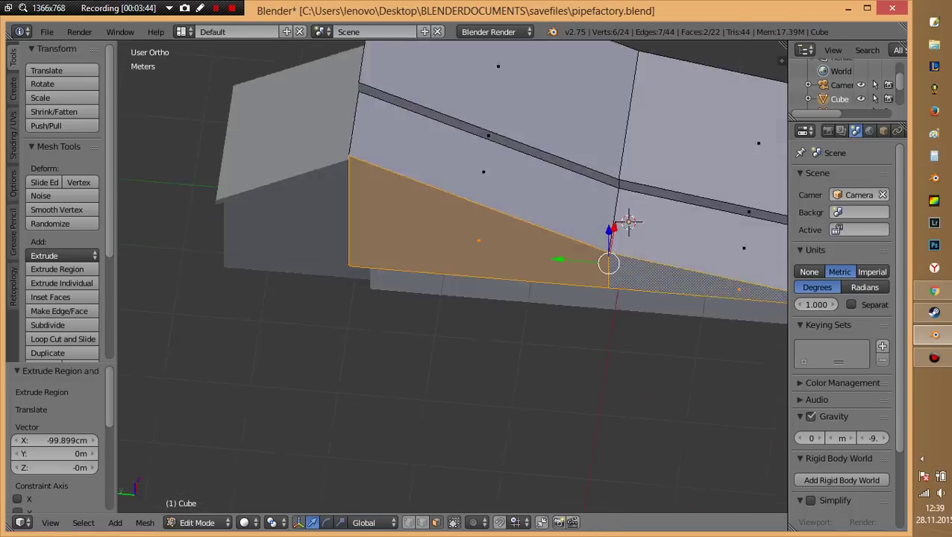
{"action": "scroll", "coordinate": [447, 298], "scroll_direction": "down", "scroll_amount": 3}
Extrude the selected roof strip straight down 1.492 m to ground level.
{"action": "key", "text": "Tab"}
{"action": "mouse_move", "coordinate": [447, 298]}
{"action": "middle_mouse_down"}
{"action": "mouse_move", "coordinate": [447, 223]}
{"action": "mouse_move", "coordinate": [484, 283]}
{"action": "middle_mouse_up"}
{"action": "mouse_move", "coordinate": [517, 100]}
{"action": "middle_mouse_down"}
{"action": "mouse_move", "coordinate": [447, 149]}
{"action": "mouse_move", "coordinate": [293, 76]}
{"action": "middle_mouse_up"}
{"action": "key", "text": "Tab"}
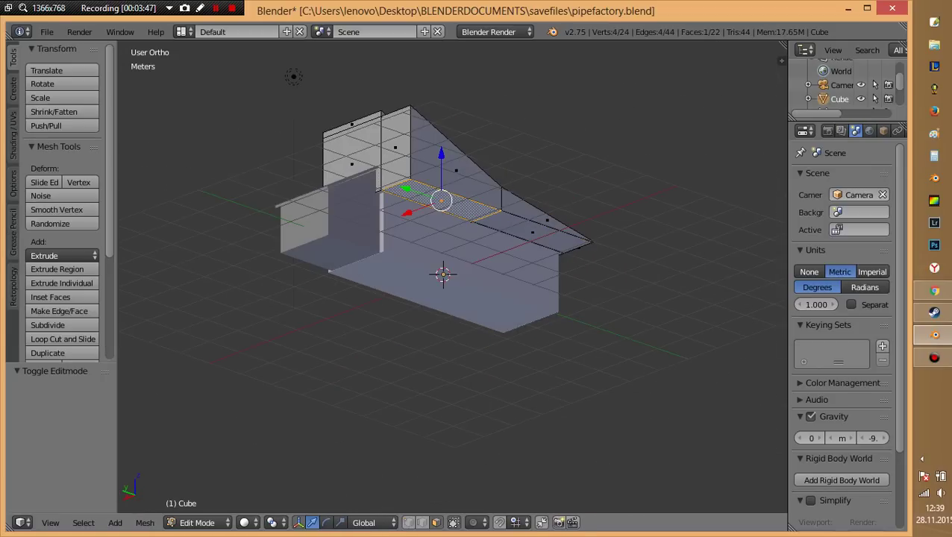
{"action": "key", "text": "e"}
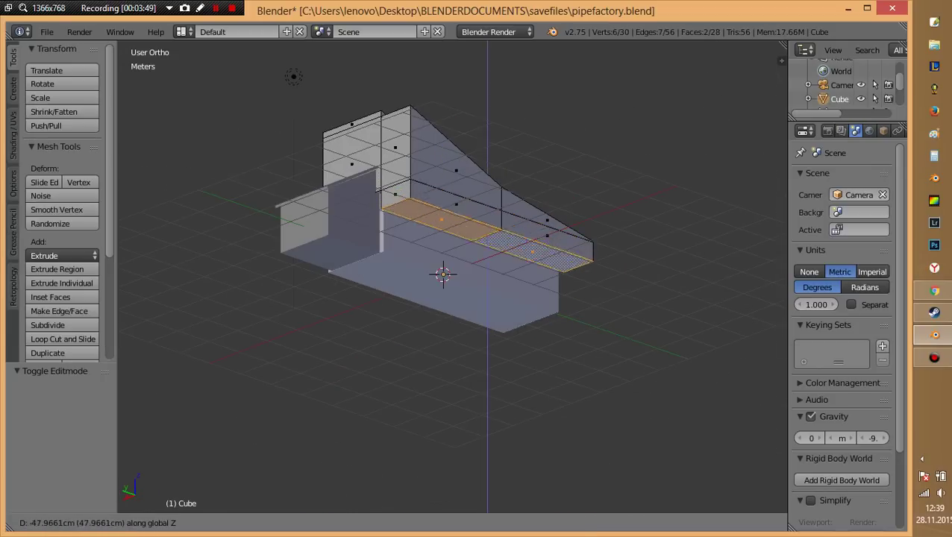
{"action": "key", "text": "Return"}
{"action": "mouse_move", "coordinate": [293, 76]}
{"action": "middle_mouse_down"}
{"action": "mouse_move", "coordinate": [372, 224]}
{"action": "mouse_move", "coordinate": [447, 317]}
{"action": "mouse_move", "coordinate": [515, 258]}
{"action": "mouse_move", "coordinate": [458, 256]}
{"action": "middle_mouse_up"}
Save the file over the existing copy and deselect everything in solid shading.
{"action": "key", "text": "z"}
{"action": "key", "text": "Tab"}
{"action": "key", "text": "ctrl+s"}
{"action": "key", "text": "Return"}
{"action": "key", "text": "a"}
{"action": "key", "text": "z"}
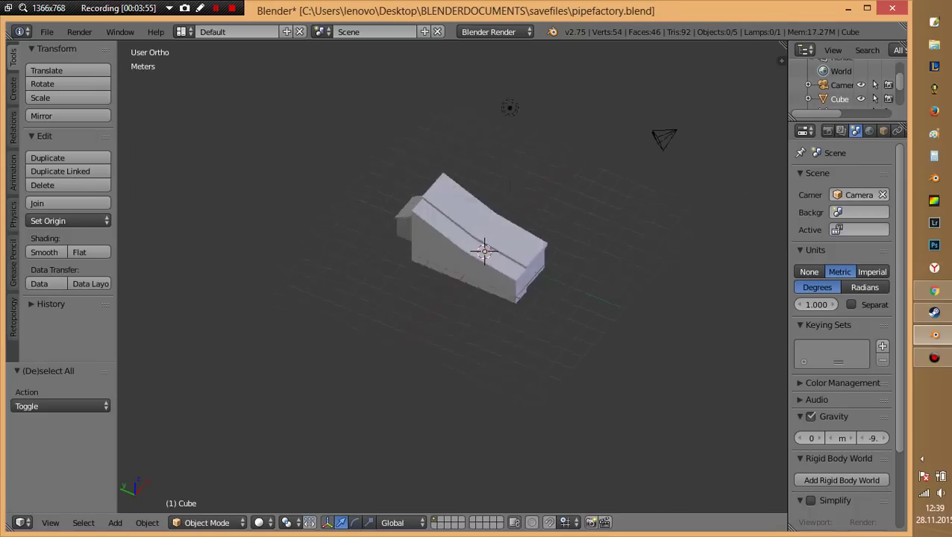
{"action": "scroll", "coordinate": [458, 256], "scroll_direction": "up", "scroll_amount": 5}
Add a loop cut across the main block and lower a short top edge into a slope.
{"action": "key", "text": "Tab"}
{"action": "middle_click_drag", "start_coordinate": [458, 257], "coordinate": [409, 351]}
{"action": "key", "text": "ctrl+r"}
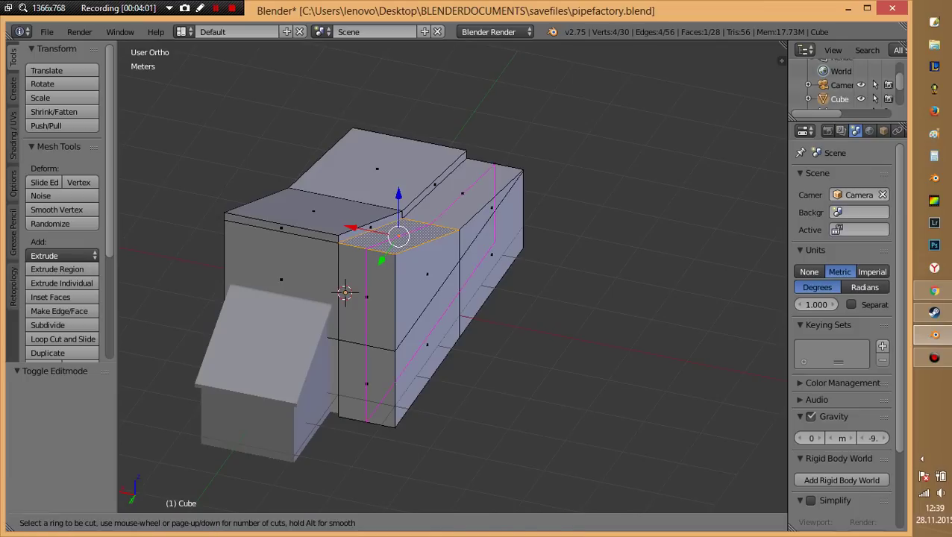
{"action": "left_click", "coordinate": [344, 292]}
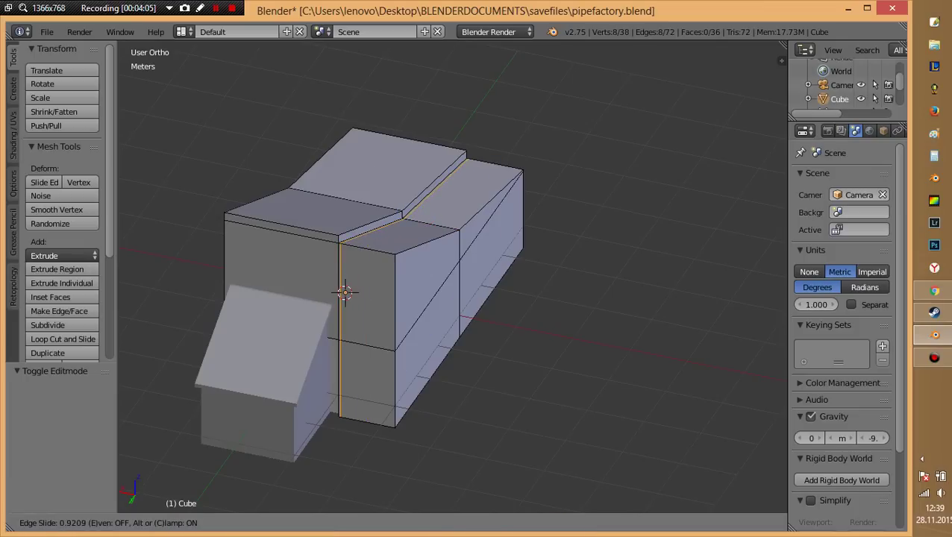
{"action": "left_click", "coordinate": [345, 293]}
{"action": "right_click", "coordinate": [366, 248]}
{"action": "key", "text": "g"}
{"action": "key", "text": "z"}
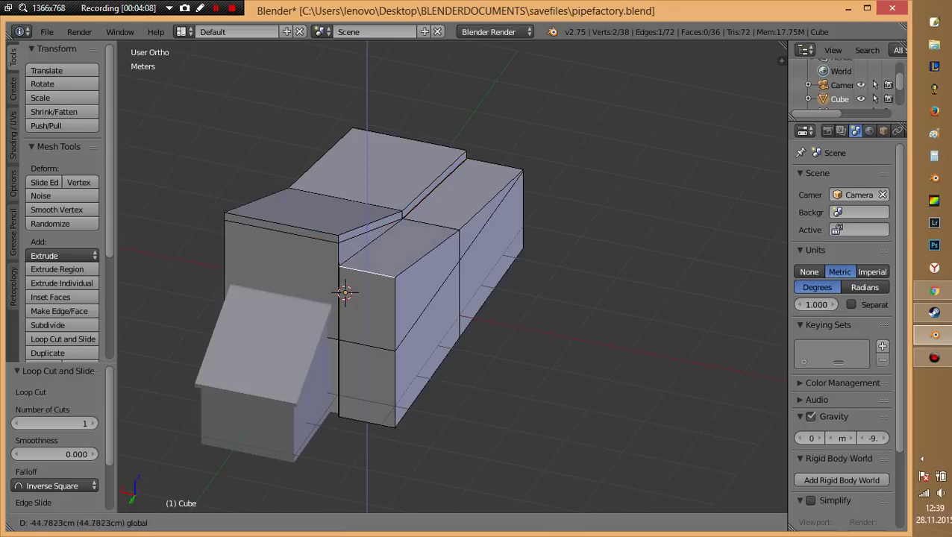
{"action": "left_click", "coordinate": [344, 292]}
Lower the selected top edge about 36 cm to finish the front section's slope.
{"action": "mouse_move", "coordinate": [355, 305]}
{"action": "middle_mouse_down"}
{"action": "mouse_move", "coordinate": [534, 391]}
{"action": "mouse_move", "coordinate": [520, 403]}
{"action": "middle_mouse_up"}
{"action": "key", "text": "Tab"}
{"action": "mouse_move", "coordinate": [268, 44]}
{"action": "middle_mouse_down"}
{"action": "mouse_move", "coordinate": [273, 144]}
{"action": "mouse_move", "coordinate": [329, 224]}
{"action": "mouse_move", "coordinate": [336, 208]}
{"action": "mouse_move", "coordinate": [440, 276]}
{"action": "middle_mouse_up"}
{"action": "key", "text": "Tab"}
{"action": "key", "text": "g"}
{"action": "key", "text": "z"}
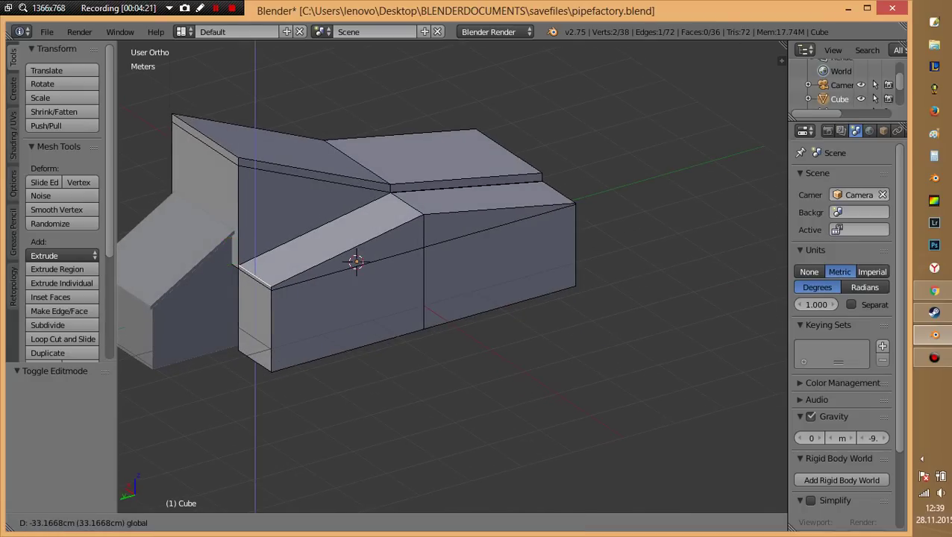
{"action": "key", "text": "Return"}
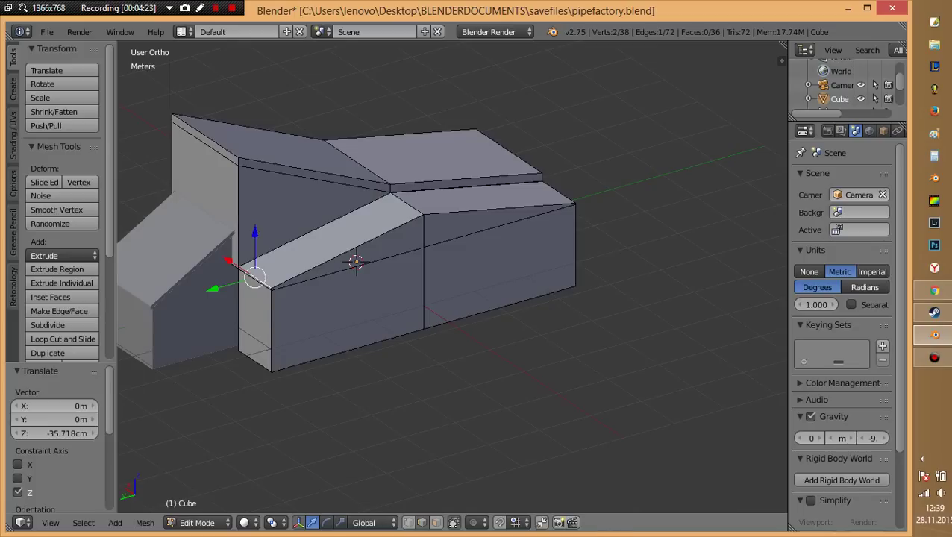
Move the two front faces of the lower block about 1.18 m along X.
{"action": "right_click", "coordinate": [347, 328]}
{"action": "right_click", "coordinate": [496, 261], "text": "shift"}
{"action": "middle_click_drag", "start_coordinate": [422, 270], "coordinate": [484, 278]}
{"action": "key", "text": "e"}
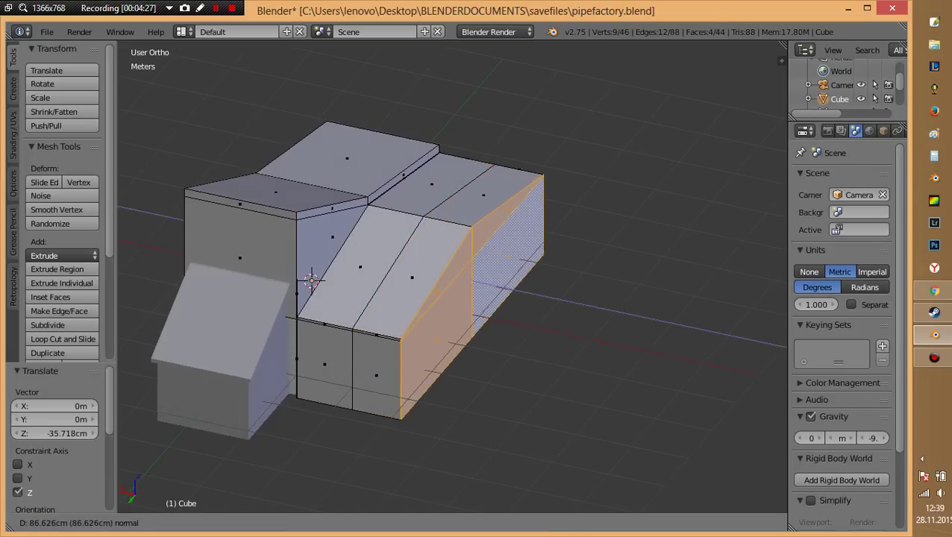
{"action": "key", "text": "Return"}
{"action": "key", "text": "ctrl+z"}
{"action": "key", "text": "g"}
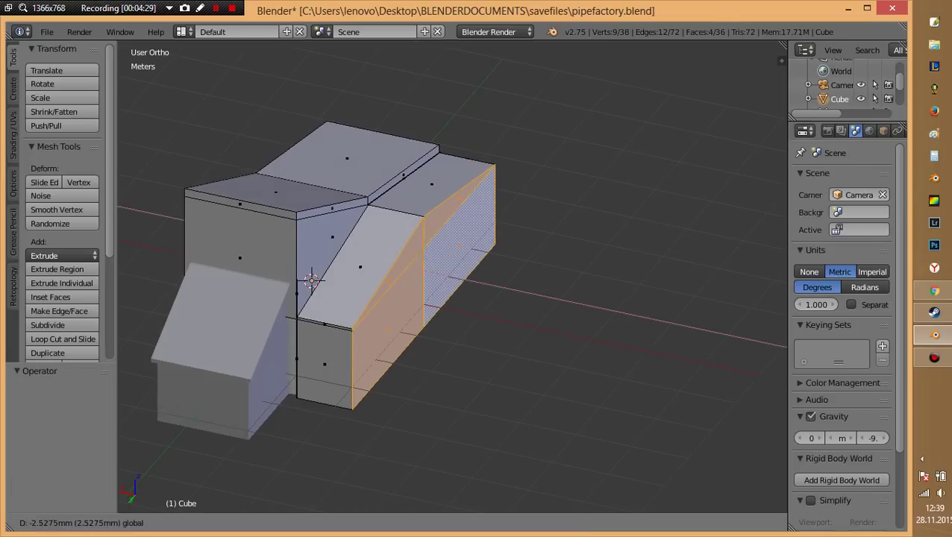
{"action": "key", "text": "x"}
{"action": "key", "text": "Return"}
Save the file over the existing copy, then review the building in Object Mode.
{"action": "middle_click_drag", "start_coordinate": [522, 299], "coordinate": [372, 299]}
{"action": "middle_click_drag", "start_coordinate": [606, 240], "coordinate": [318, 301]}
{"action": "key", "text": "ctrl+s"}
{"action": "key", "text": "Return"}
{"action": "key", "text": "Tab"}
{"action": "middle_click_drag", "start_coordinate": [448, 299], "coordinate": [373, 253]}
{"action": "key", "text": "a"}
{"action": "mouse_move", "coordinate": [448, 298]}
{"action": "middle_mouse_down"}
{"action": "mouse_move", "coordinate": [448, 246]}
{"action": "mouse_move", "coordinate": [298, 231]}
{"action": "mouse_move", "coordinate": [392, 213]}
{"action": "mouse_move", "coordinate": [417, 276]}
{"action": "middle_mouse_up"}
{"action": "scroll", "coordinate": [452, 283], "scroll_direction": "up", "scroll_amount": 3}
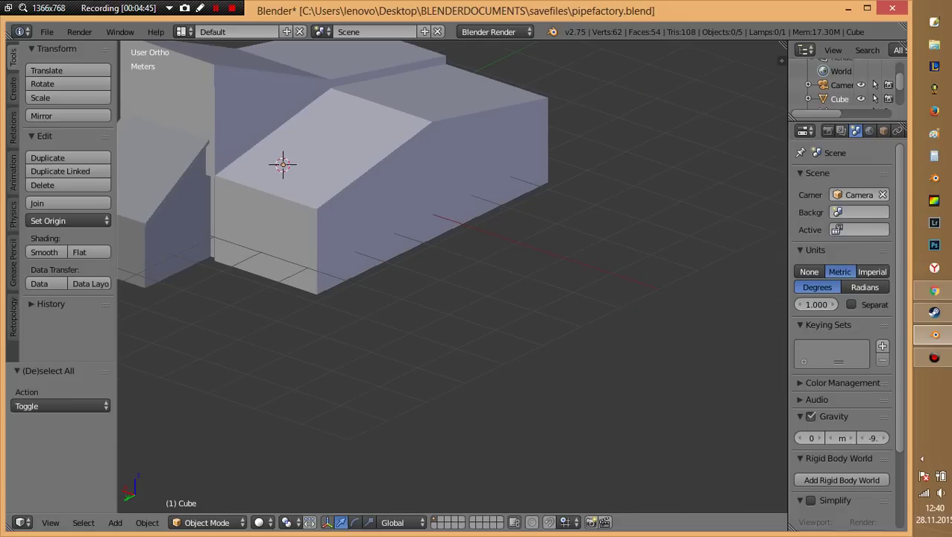
Add a cube, flatten it into a thin slab, and move it about 2.5 m left along X.
{"action": "mouse_move", "coordinate": [452, 283]}
{"action": "middle_mouse_down"}
{"action": "mouse_move", "coordinate": [477, 282]}
{"action": "mouse_move", "coordinate": [371, 250]}
{"action": "middle_mouse_up"}
{"action": "key", "text": "shift+a"}
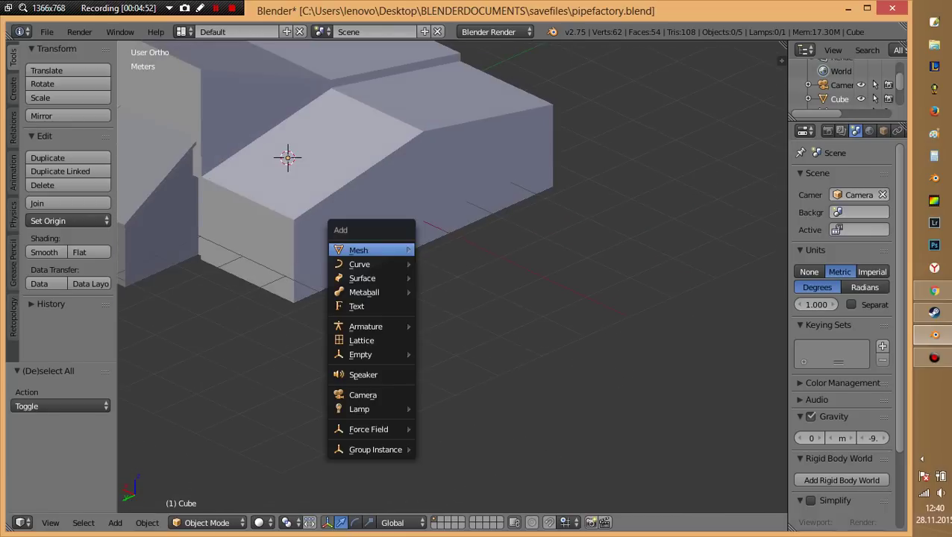
{"action": "left_click", "coordinate": [448, 264]}
{"action": "key", "text": "z"}
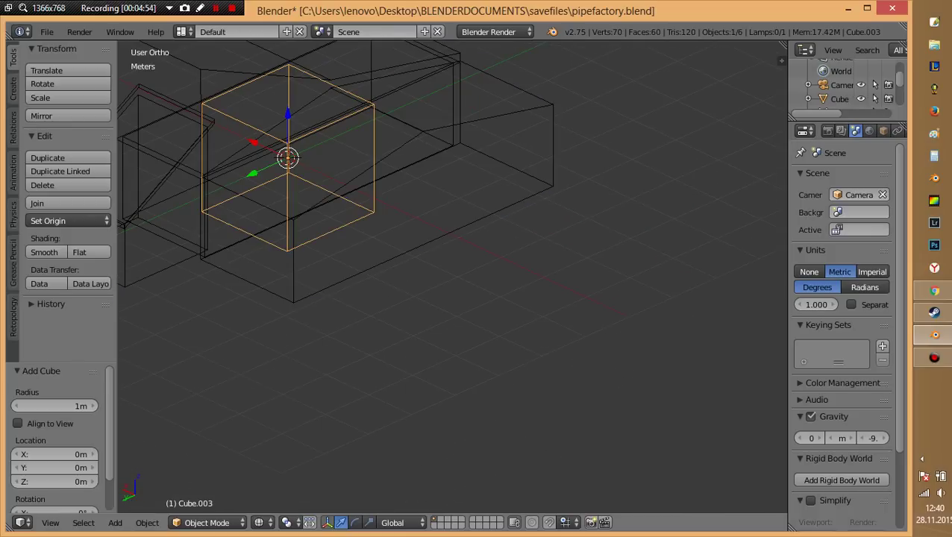
{"action": "key", "text": "1"}
{"action": "middle_click_drag", "start_coordinate": [619, 181], "coordinate": [369, 240], "text": "shift"}
{"action": "key", "text": "s"}
{"action": "key", "text": "z"}
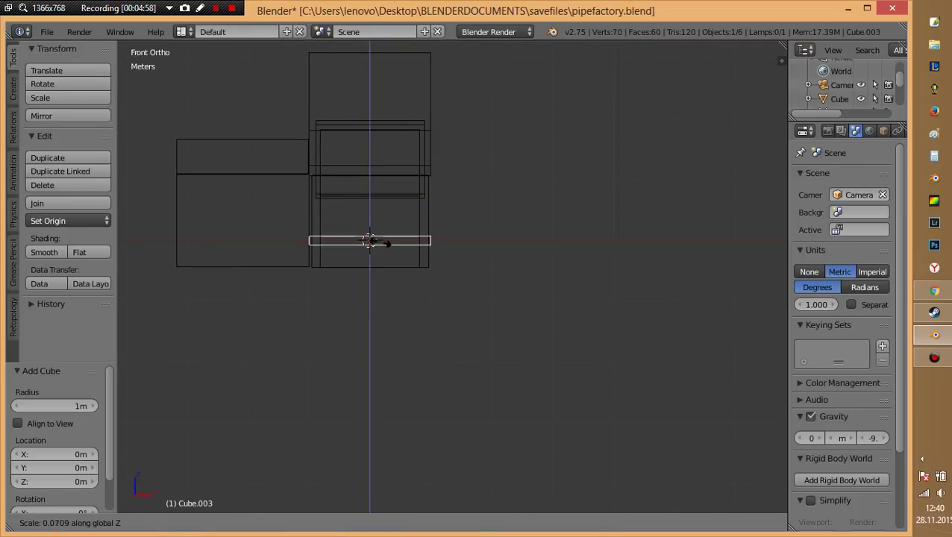
{"action": "left_click", "coordinate": [375, 242]}
{"action": "key", "text": "g"}
{"action": "key", "text": "x"}
{"action": "left_click", "coordinate": [225, 243]}
In top view, shrink the slab to about a fifth and widen it along X.
{"action": "middle_click_drag", "start_coordinate": [225, 243], "coordinate": [429, 258], "text": "shift"}
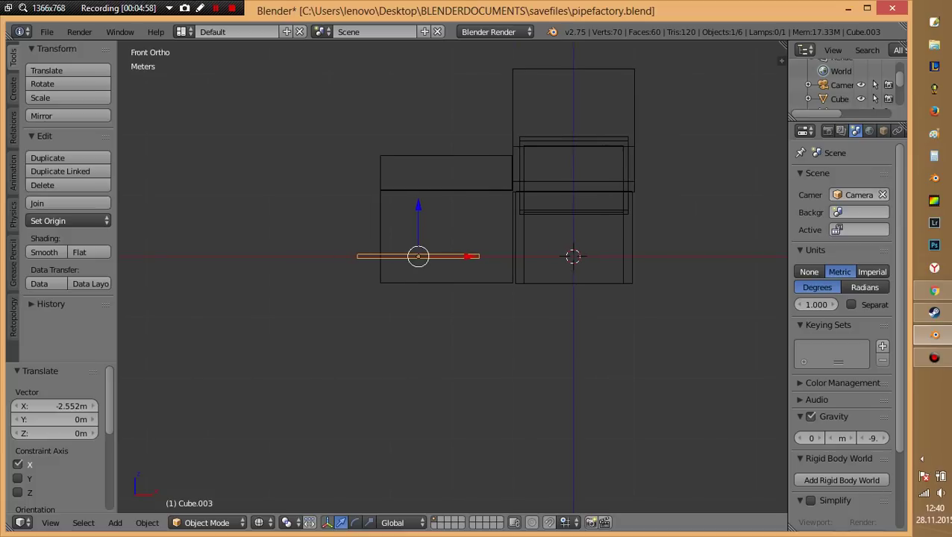
{"action": "key", "text": "KP_7"}
{"action": "scroll", "coordinate": [451, 277], "scroll_direction": "down", "scroll_amount": 3}
{"action": "middle_click_drag", "start_coordinate": [553, 253], "coordinate": [526, 343], "text": "shift"}
{"action": "key", "text": "s"}
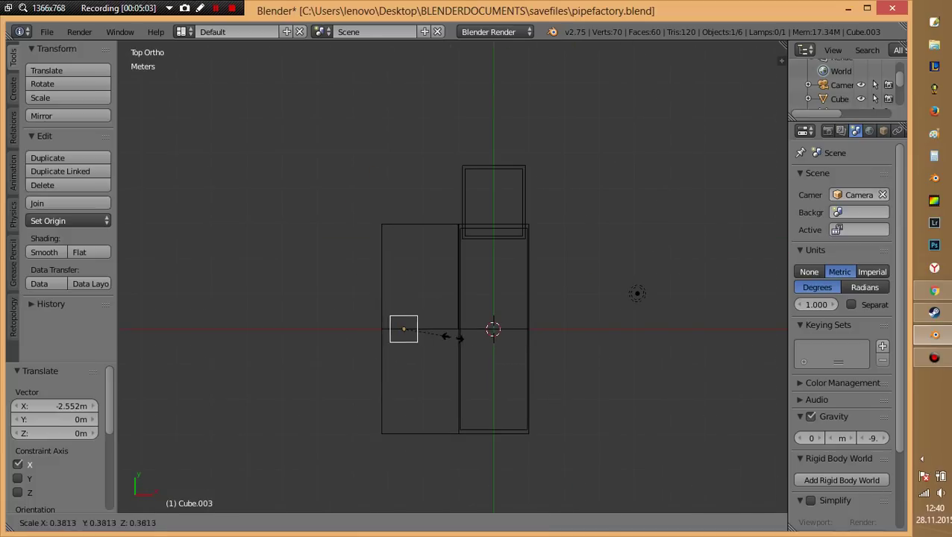
{"action": "left_click", "coordinate": [429, 334]}
{"action": "key", "text": "s"}
{"action": "key", "text": "x"}
{"action": "left_click", "coordinate": [493, 332]}
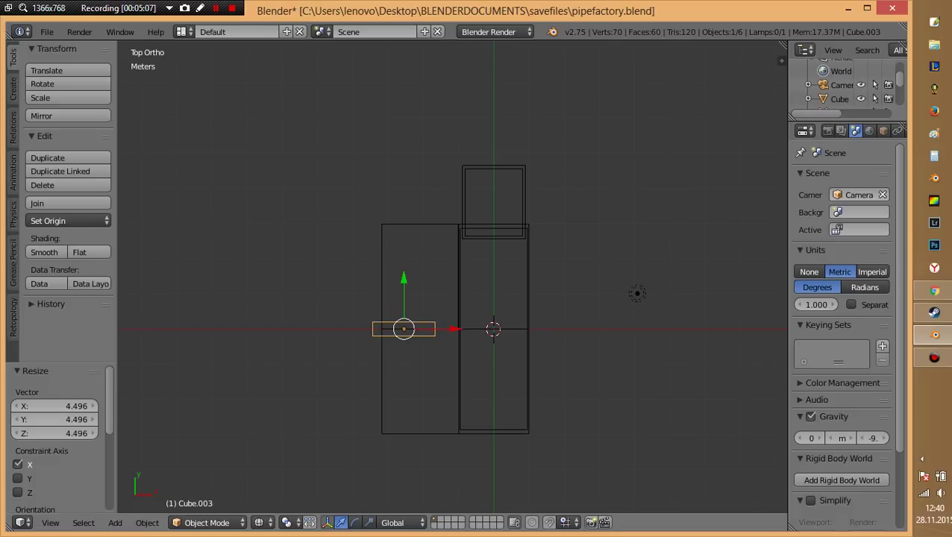
{"action": "key", "text": "g"}
{"action": "key", "text": "Return"}
{"action": "key", "text": "g"}
{"action": "key", "text": "x"}
{"action": "key", "text": "z"}
{"action": "key", "text": "Return"}
Thicken the slab about 4.9 times along Z.
{"action": "middle_click_drag", "start_coordinate": [448, 261], "coordinate": [493, 217]}
{"action": "key", "text": "z"}
{"action": "scroll", "coordinate": [447, 261], "scroll_direction": "up", "scroll_amount": 3}
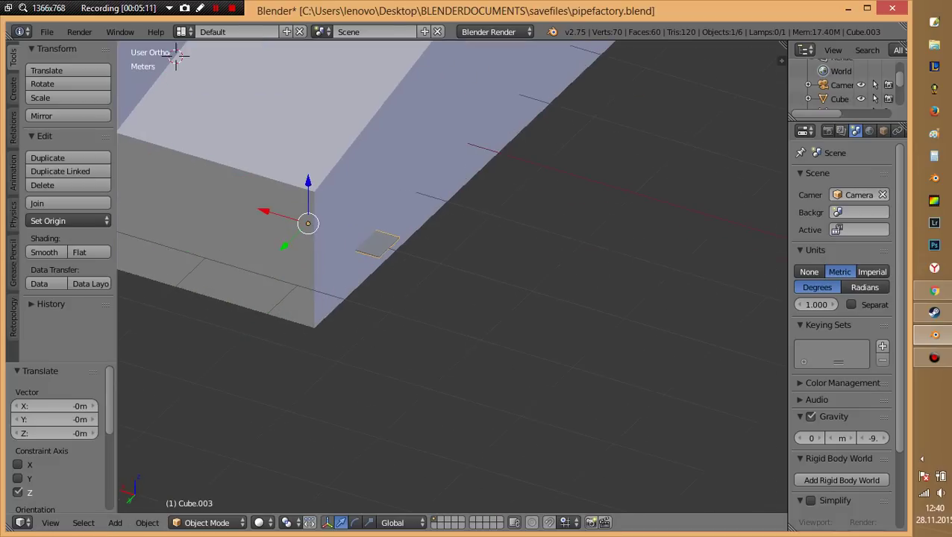
{"action": "scroll", "coordinate": [448, 261], "scroll_direction": "up", "scroll_amount": 2}
{"action": "middle_click_drag", "start_coordinate": [567, 283], "coordinate": [589, 288]}
{"action": "key", "text": "s"}
{"action": "key", "text": "z"}
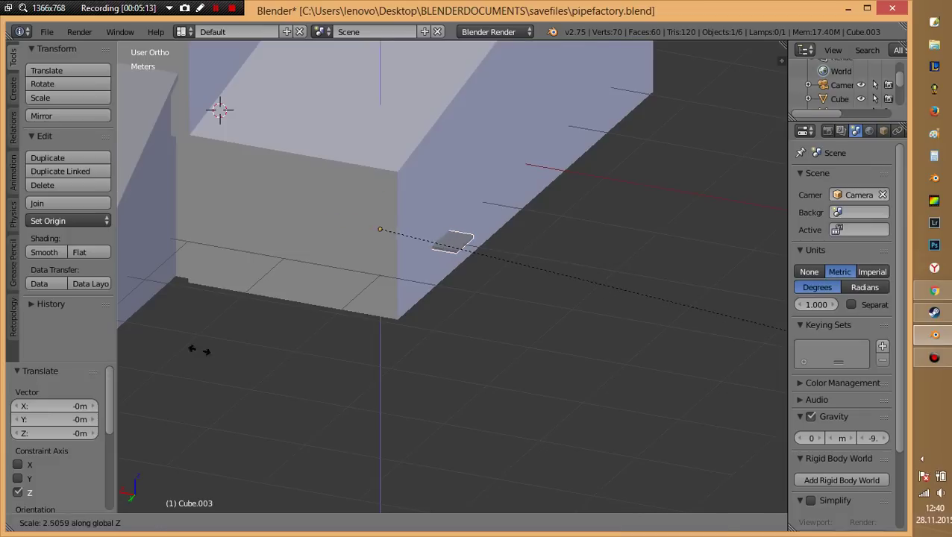
{"action": "left_click", "coordinate": [595, 383]}
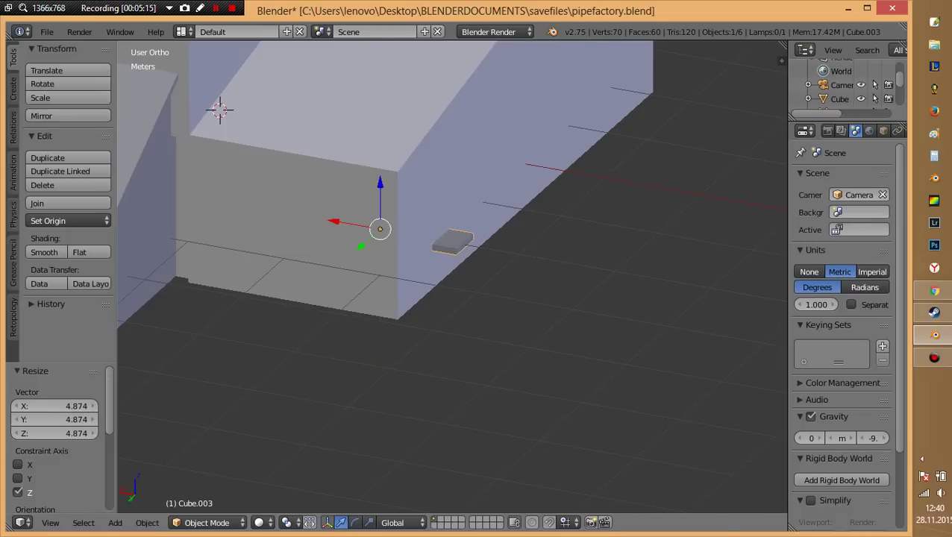
Lower the slab about 13 cm and shift it about 16 cm along X.
{"action": "key", "text": "g"}
{"action": "key", "text": "z"}
{"action": "key", "text": "Return"}
{"action": "key", "text": "g"}
{"action": "key", "text": "x"}
{"action": "key", "text": "Return"}
{"action": "middle_click_drag", "start_coordinate": [477, 254], "coordinate": [522, 224]}
{"action": "middle_click_drag", "start_coordinate": [477, 246], "coordinate": [477, 313]}
Duplicate the slab twice, placing the second copy about 1.1 m along Y.
{"action": "key", "text": "shift+d"}
{"action": "key", "text": "x"}
{"action": "key", "text": "Return"}
{"action": "key", "text": "shift+d"}
{"action": "key", "text": "y"}
{"action": "key", "text": "Return"}
{"action": "key", "text": "g"}
{"action": "key", "text": "y"}
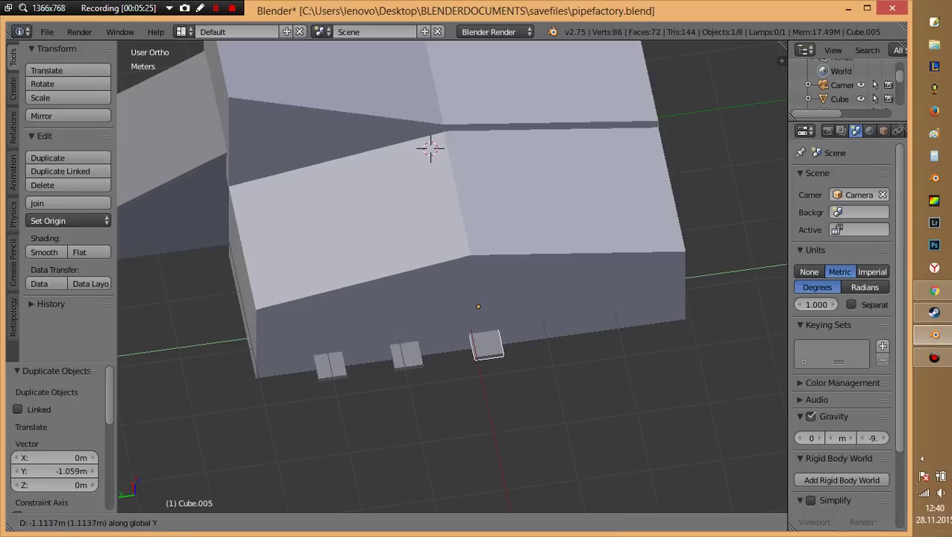
{"action": "key", "text": "Return"}
View the whole building with its three base slabs and clear the selection.
{"action": "scroll", "coordinate": [429, 148], "scroll_direction": "down", "scroll_amount": 2}
{"action": "scroll", "coordinate": [425, 196], "scroll_direction": "down", "scroll_amount": 2}
{"action": "mouse_move", "coordinate": [425, 195]}
{"action": "middle_mouse_down"}
{"action": "mouse_move", "coordinate": [351, 280]}
{"action": "mouse_move", "coordinate": [352, 255]}
{"action": "mouse_move", "coordinate": [314, 166]}
{"action": "mouse_move", "coordinate": [291, 201]}
{"action": "mouse_move", "coordinate": [308, 166]}
{"action": "middle_mouse_up"}
{"action": "key", "text": "a"}
{"action": "key", "text": "shift+a"}
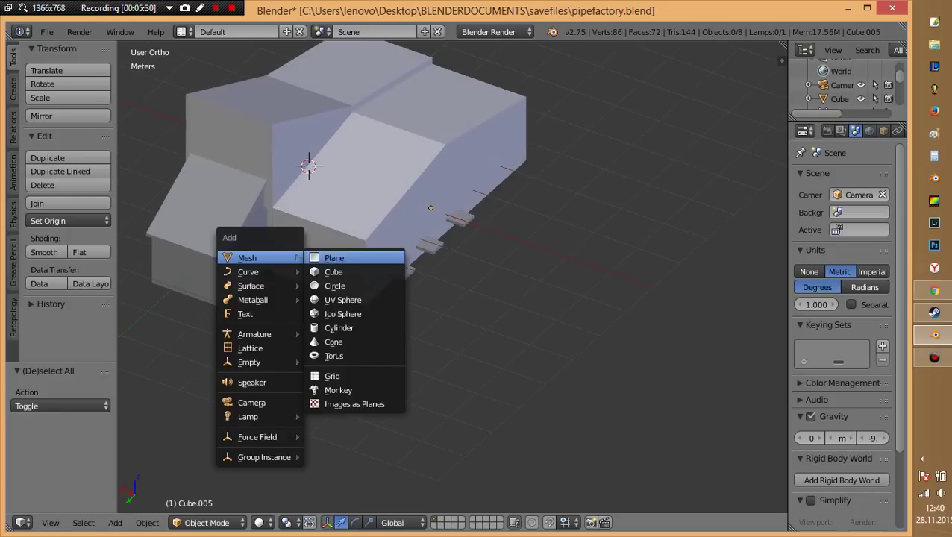
Delete the unwanted newly added cube.
{"action": "left_click", "coordinate": [333, 272]}
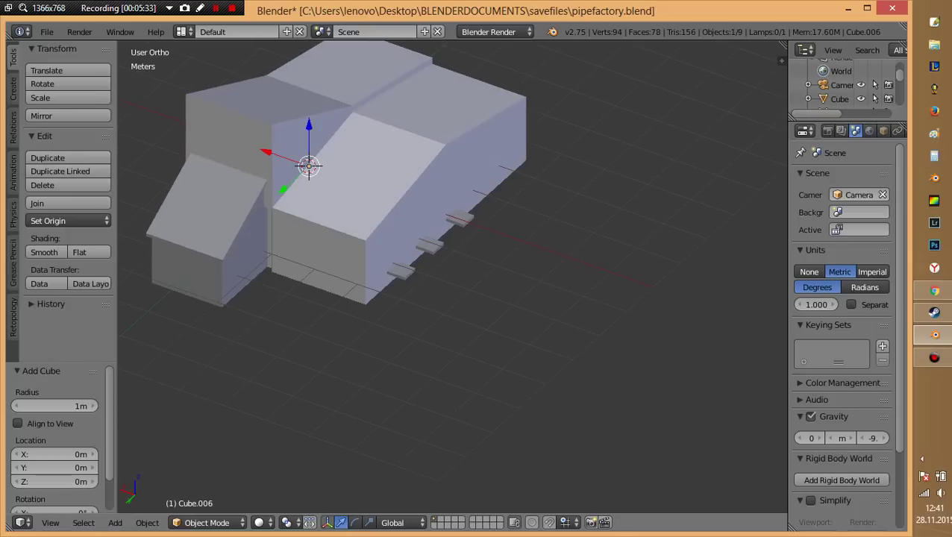
{"action": "key", "text": "Delete"}
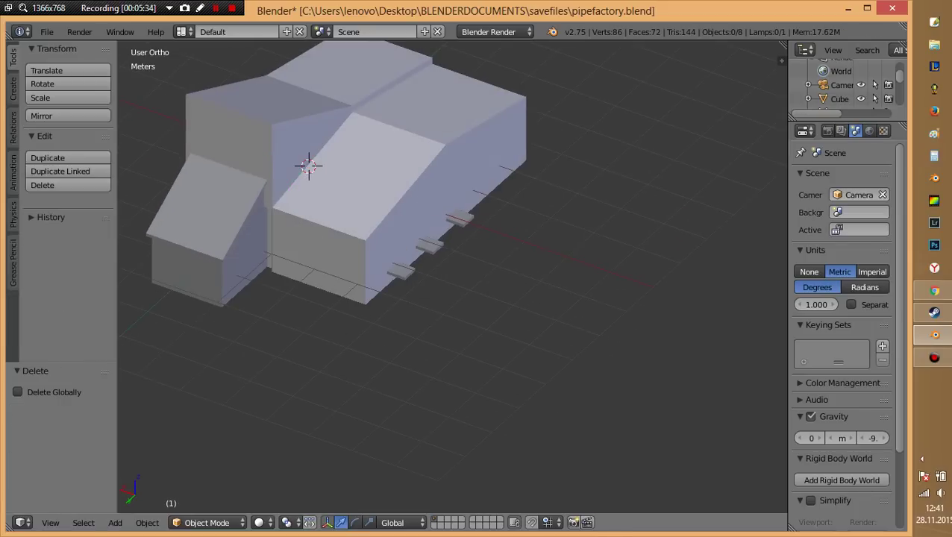
{"action": "scroll", "coordinate": [308, 165], "scroll_direction": "up", "scroll_amount": 1}
{"action": "scroll", "coordinate": [356, 258], "scroll_direction": "up", "scroll_amount": 2}
{"action": "scroll", "coordinate": [257, 231], "scroll_direction": "up", "scroll_amount": 2}
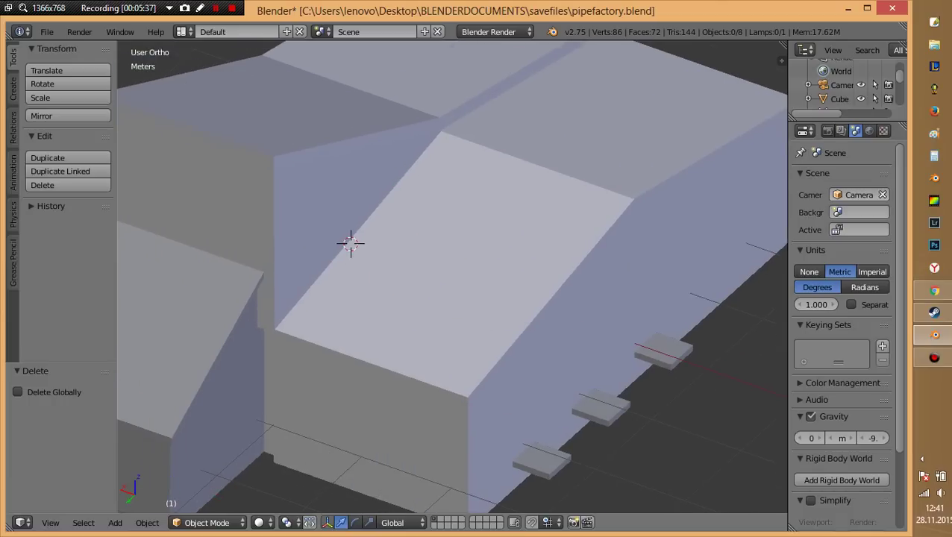
Add a new cube and position it over the front section in top view.
{"action": "key", "text": "shift+a"}
{"action": "left_click", "coordinate": [466, 283]}
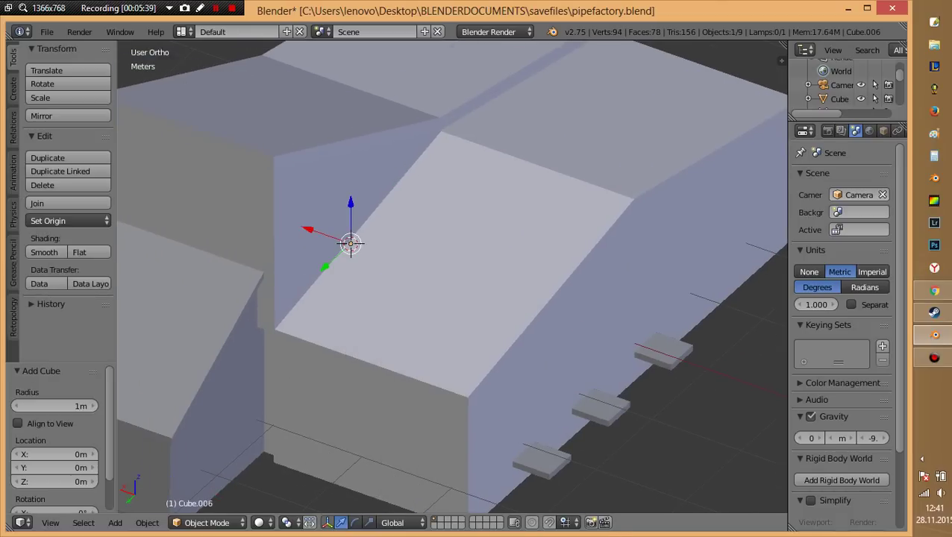
{"action": "key", "text": "KP_7"}
{"action": "key", "text": "z"}
{"action": "scroll", "coordinate": [452, 275], "scroll_direction": "down", "scroll_amount": 4}
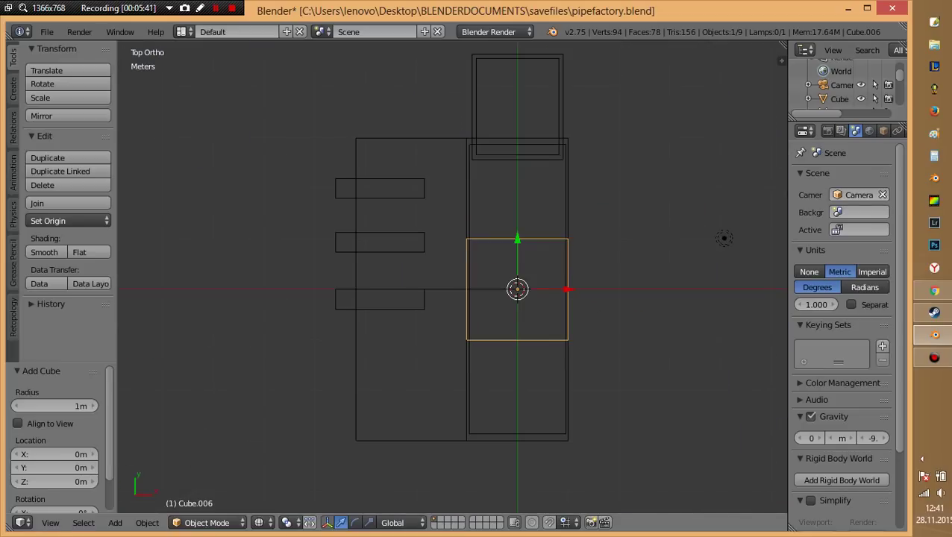
{"action": "key", "text": "g"}
{"action": "left_click", "coordinate": [410, 208]}
{"action": "key", "text": "z"}
{"action": "mouse_move", "coordinate": [448, 298]}
{"action": "middle_mouse_down"}
{"action": "mouse_move", "coordinate": [477, 246]}
{"action": "mouse_move", "coordinate": [462, 298]}
{"action": "middle_mouse_up"}
Raise the cube up to the roof and shrink it much smaller.
{"action": "key", "text": "g"}
{"action": "key", "text": "z"}
{"action": "key", "text": "Return"}
{"action": "key", "text": "s"}
{"action": "left_click", "coordinate": [436, 176]}
Lift the block slightly higher and adjust its height to form a flat slab.
{"action": "key", "text": "z"}
{"action": "key", "text": "g"}
{"action": "key", "text": "z"}
{"action": "left_click", "coordinate": [436, 177]}
{"action": "key", "text": "z"}
{"action": "key", "text": "s"}
{"action": "key", "text": "z"}
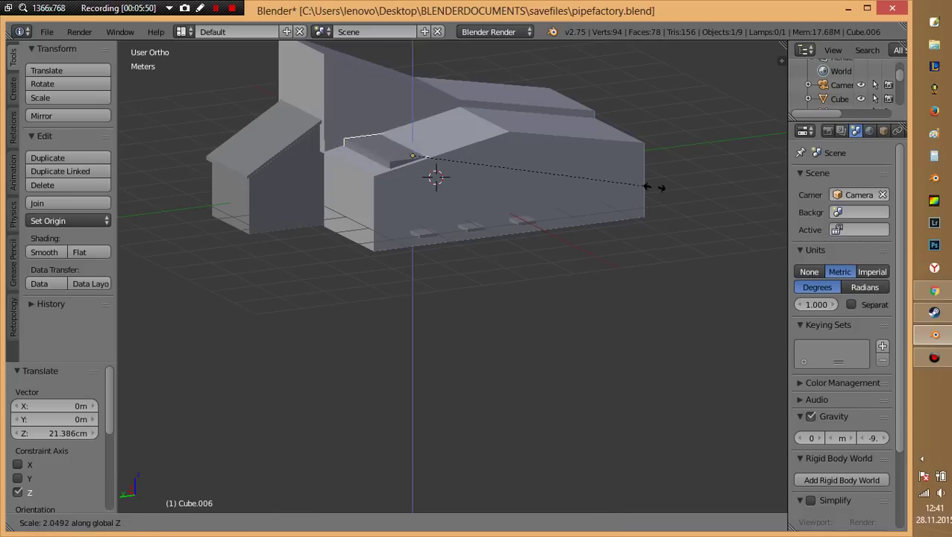
{"action": "key", "text": "Return"}
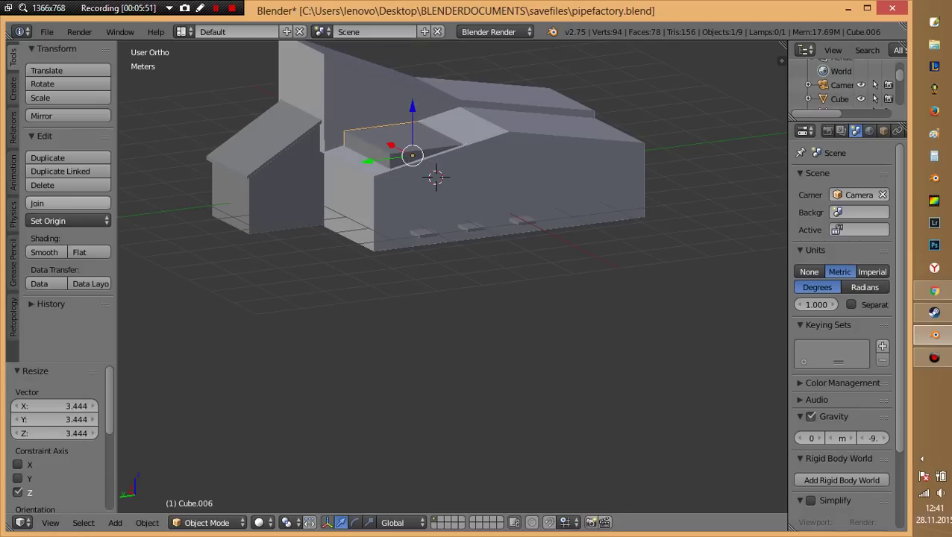
Narrow the roof block to 0.844 along X and deselect it.
{"action": "key", "text": "a"}
{"action": "middle_click_drag", "start_coordinate": [435, 177], "coordinate": [418, 224]}
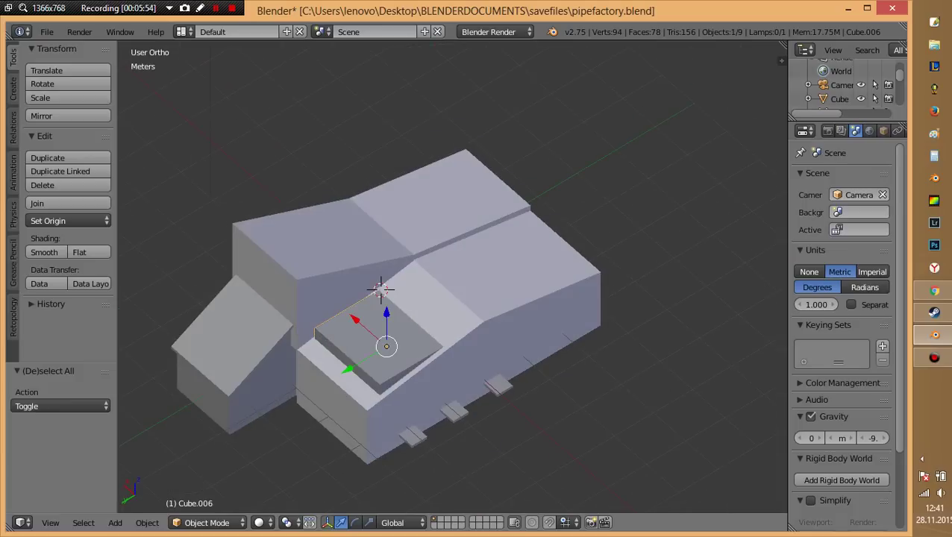
{"action": "key", "text": "s"}
{"action": "key", "text": "x"}
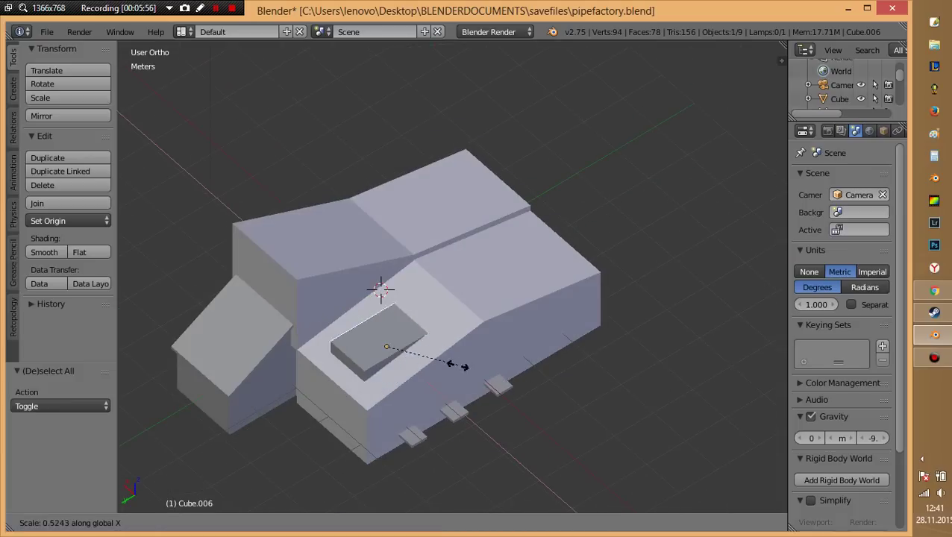
{"action": "left_click", "coordinate": [499, 381]}
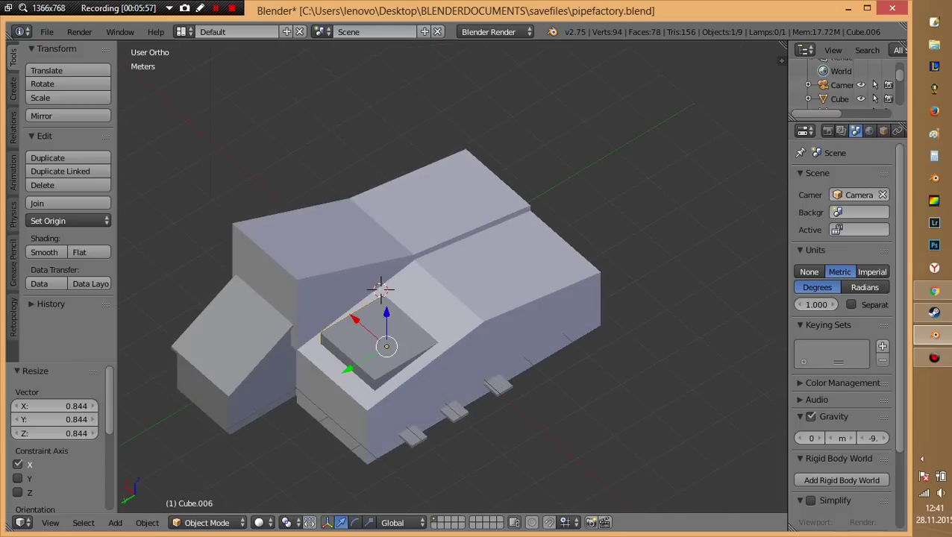
{"action": "middle_click_drag", "start_coordinate": [498, 382], "coordinate": [448, 351]}
{"action": "key", "text": "a"}
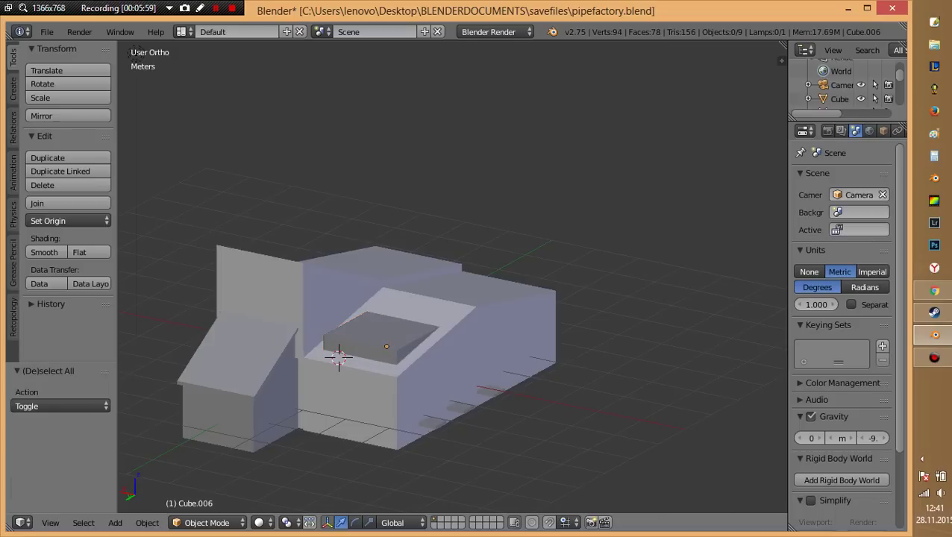
{"action": "key", "text": "shift+a"}
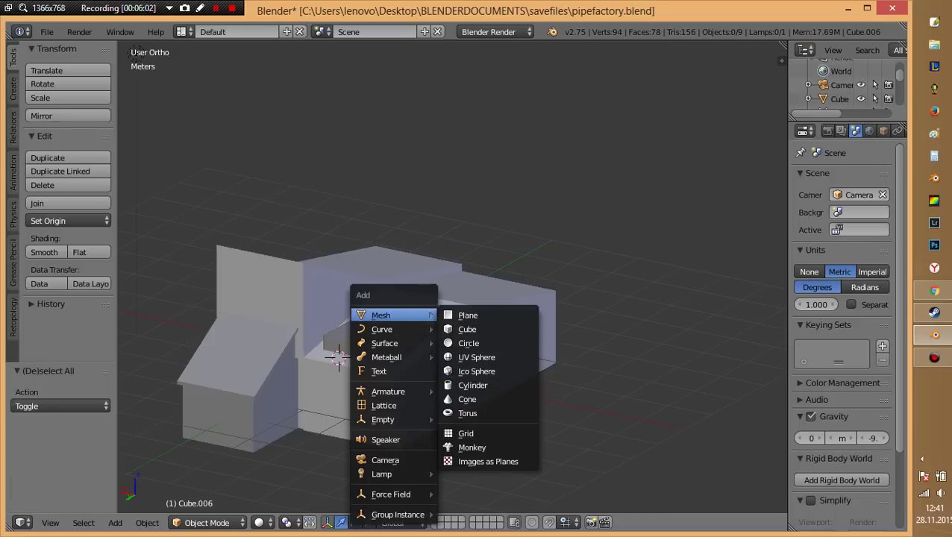
Add a cylinder and raise it above the roof.
{"action": "left_click", "coordinate": [472, 385]}
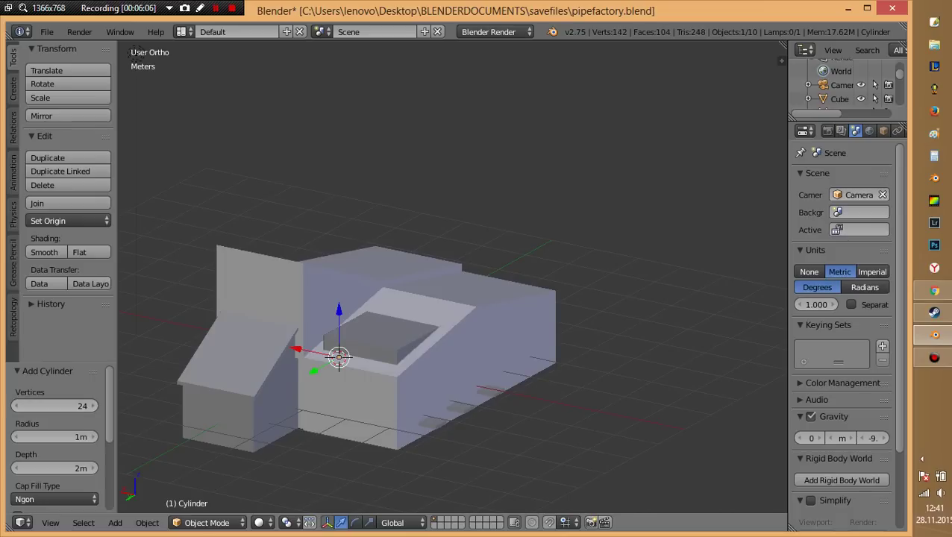
{"action": "key", "text": "g"}
{"action": "key", "text": "z"}
{"action": "key", "text": "Return"}
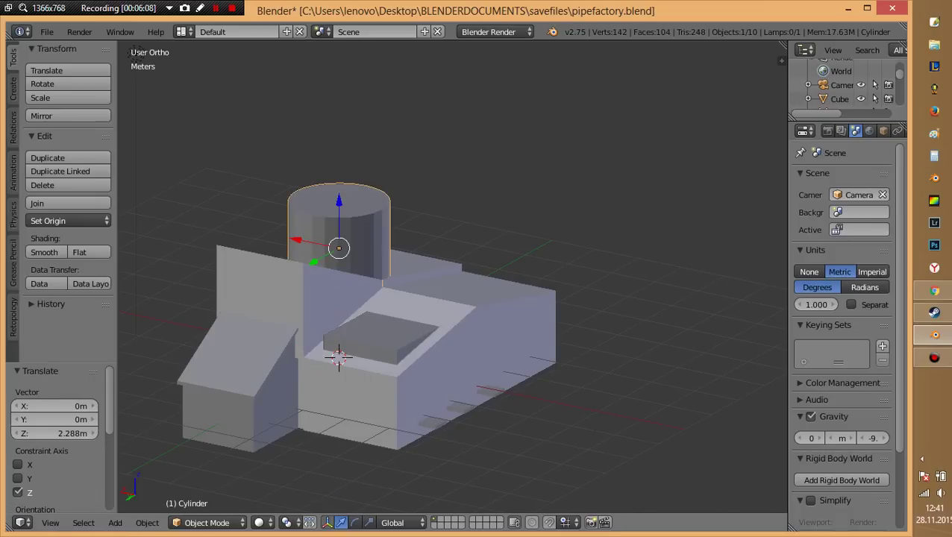
In top view, place the cylinder over the left block and shrink it.
{"action": "key", "text": "KP_7"}
{"action": "key", "text": "z"}
{"action": "middle_click_drag", "start_coordinate": [785, 227], "coordinate": [723, 308], "text": "shift"}
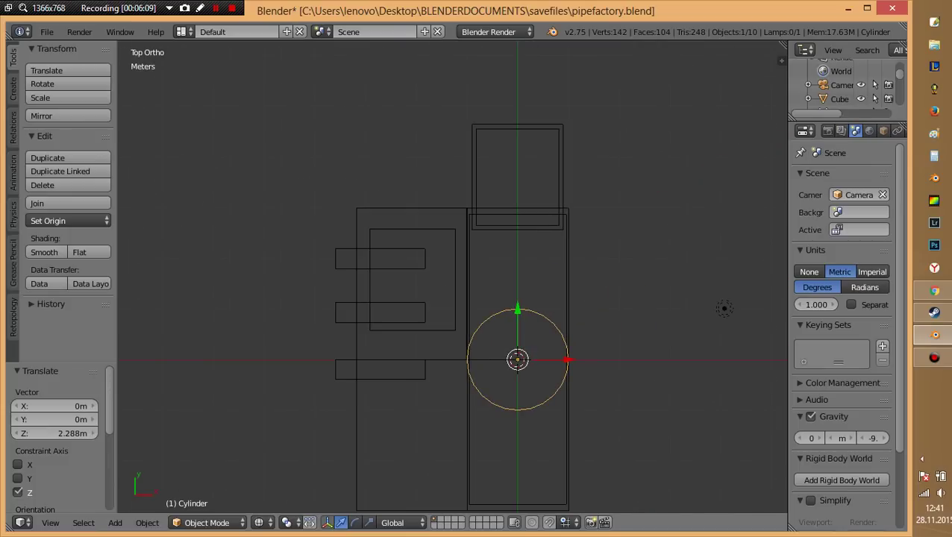
{"action": "key", "text": "g"}
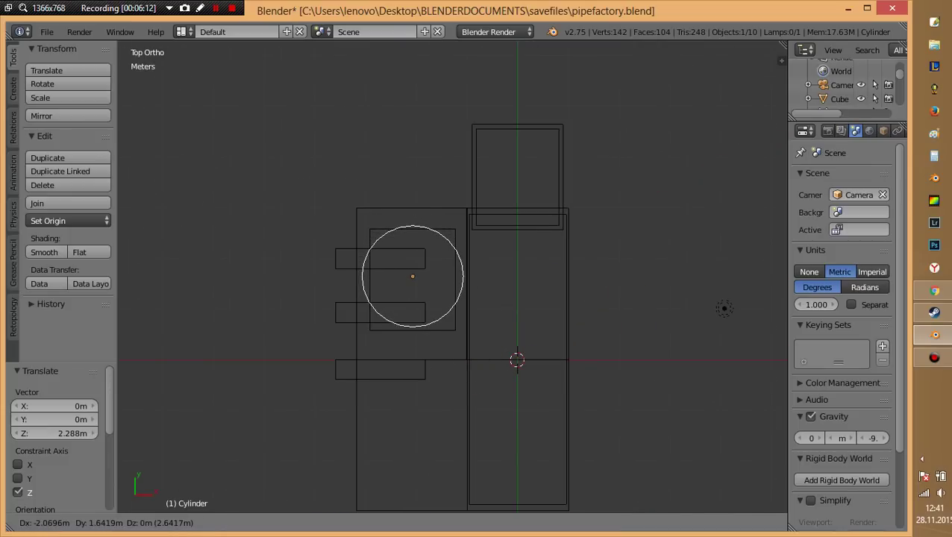
{"action": "key", "text": "Return"}
{"action": "key", "text": "s"}
{"action": "key", "text": "Return"}
Lower the cylinder into the roof, shift it 17.937 cm along Y, and enter Edit Mode.
{"action": "key", "text": "KP_1"}
{"action": "key", "text": "z"}
{"action": "key", "text": "g"}
{"action": "key", "text": "z"}
{"action": "key", "text": "Return"}
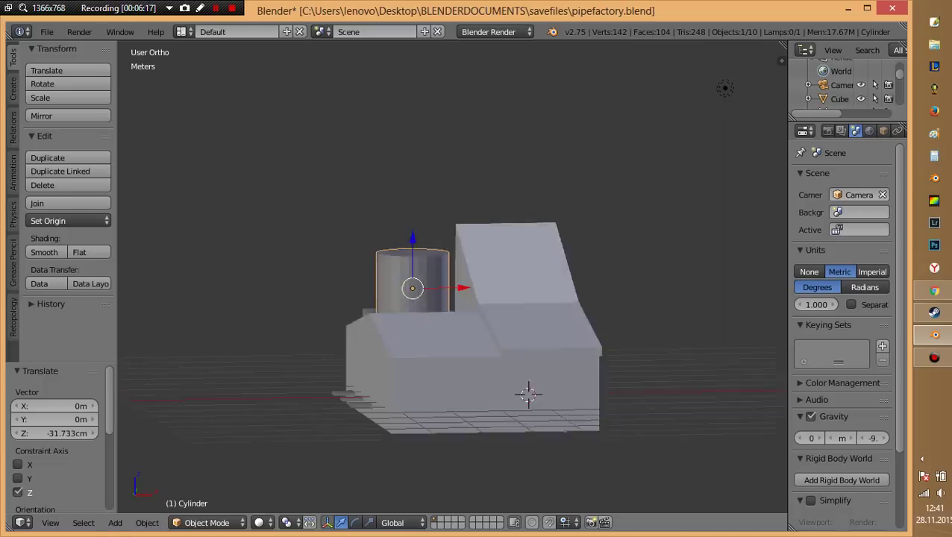
{"action": "middle_click_drag", "start_coordinate": [448, 299], "coordinate": [477, 283]}
{"action": "key", "text": "g"}
{"action": "key", "text": "y"}
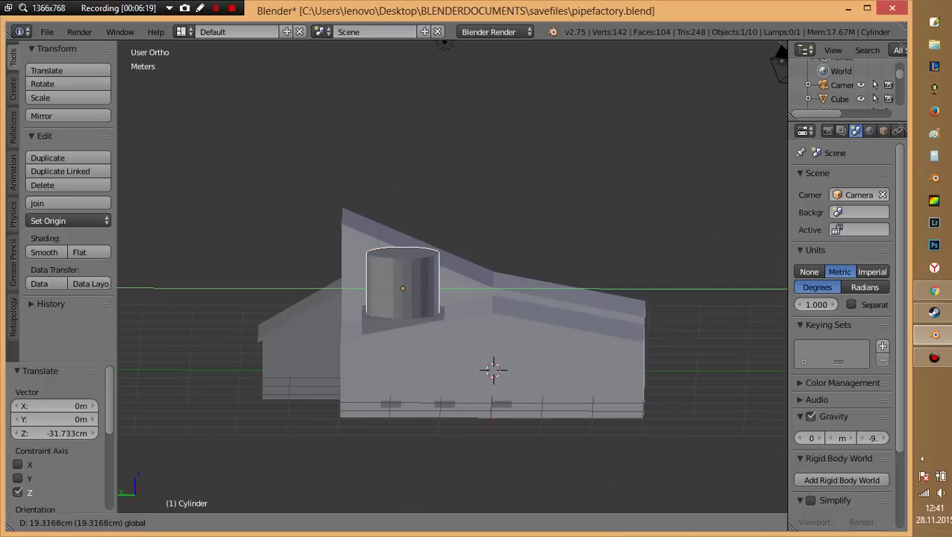
{"action": "key", "text": "Return"}
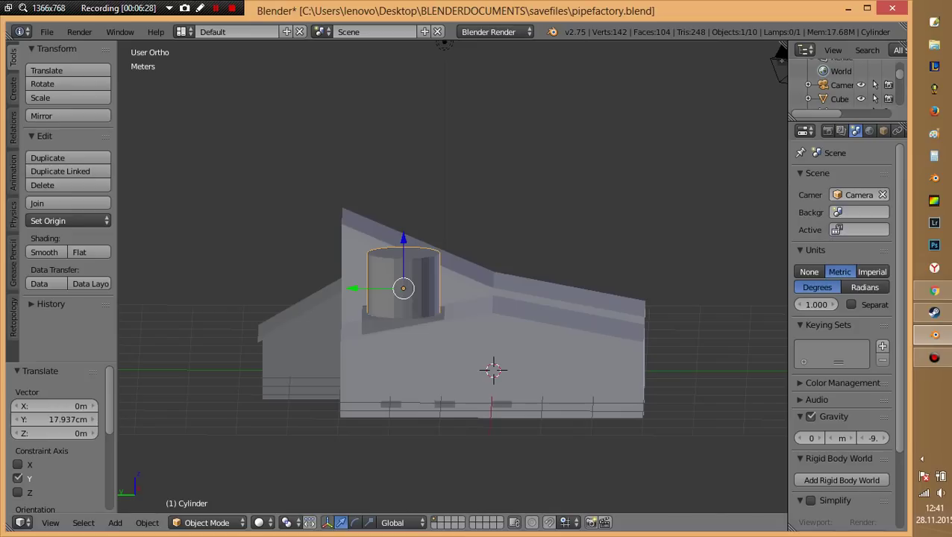
{"action": "key", "text": "ctrl+Tab"}
{"action": "key", "text": "Tab"}
Extrude the cylinder's top face upward and scale it down into a narrower chimney top.
{"action": "key", "text": "ctrl+Tab"}
{"action": "left_click", "coordinate": [440, 365]}
{"action": "right_click", "coordinate": [407, 252]}
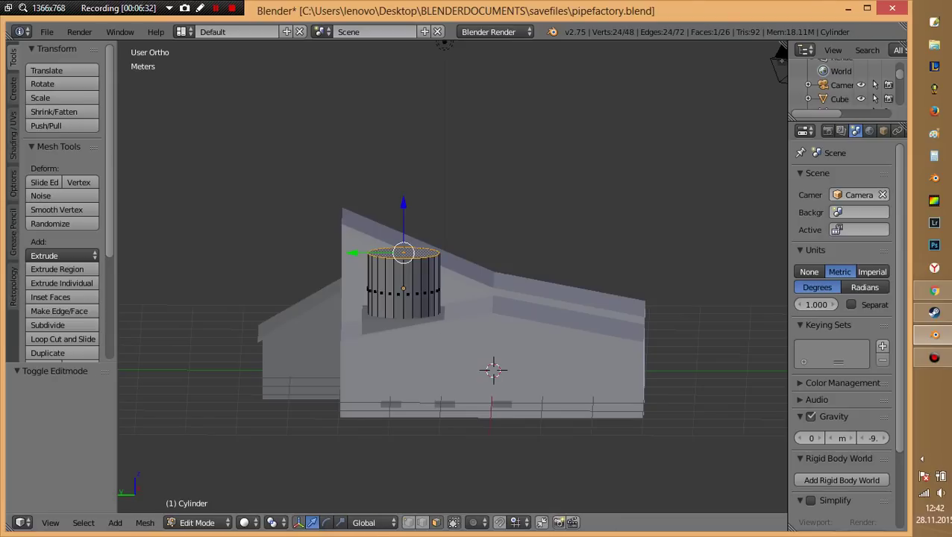
{"action": "key", "text": "e"}
{"action": "left_click", "coordinate": [406, 130]}
{"action": "key", "text": "s"}
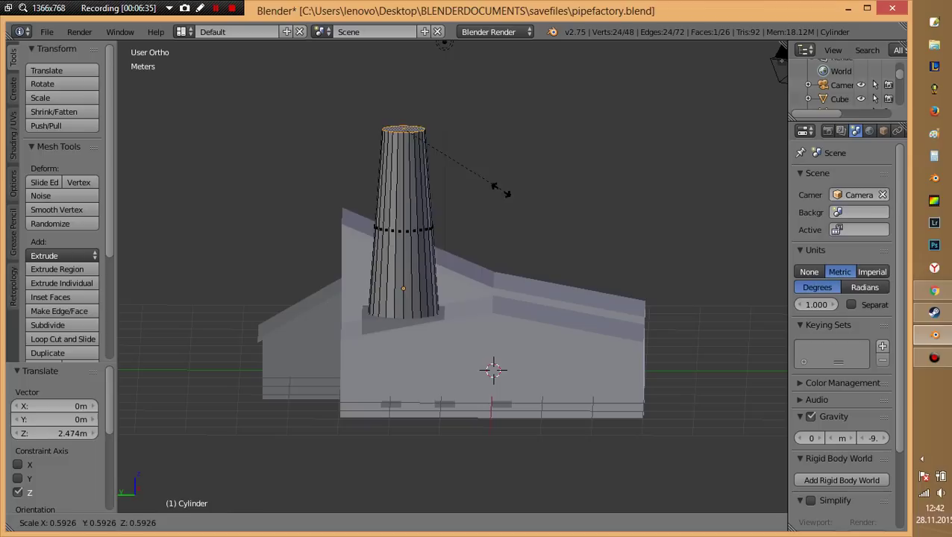
{"action": "left_click", "coordinate": [463, 179]}
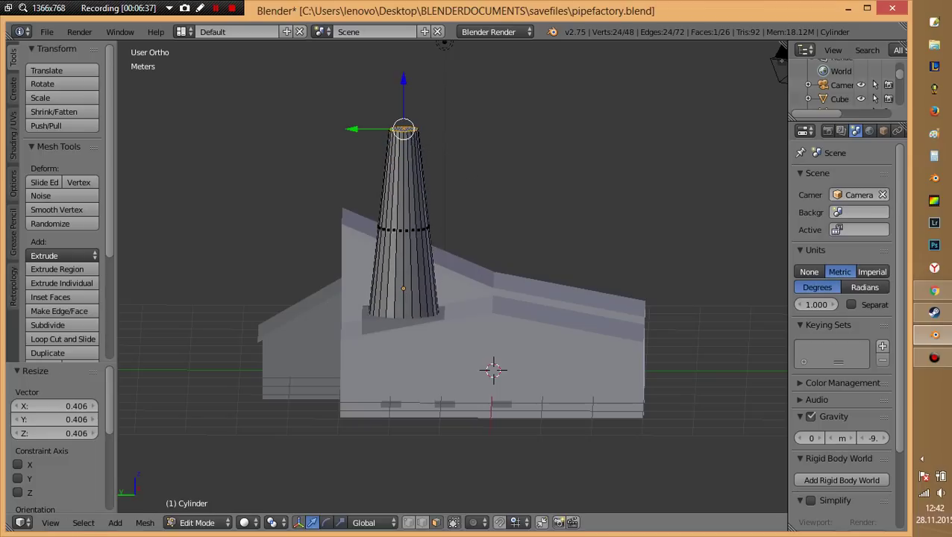
{"action": "middle_click_drag", "start_coordinate": [443, 43], "coordinate": [689, 92]}
Add an edge loop around the chimney and shrink it to pinch the shaft inward.
{"action": "key", "text": "a"}
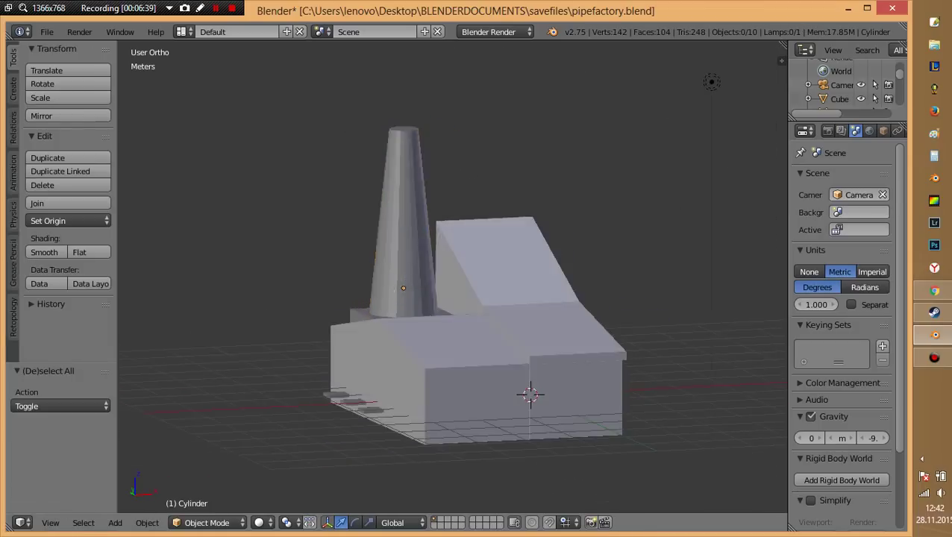
{"action": "scroll", "coordinate": [451, 283], "scroll_direction": "down", "scroll_amount": 3}
{"action": "middle_click_drag", "start_coordinate": [452, 283], "coordinate": [477, 224]}
{"action": "scroll", "coordinate": [477, 223], "scroll_direction": "up", "scroll_amount": 2}
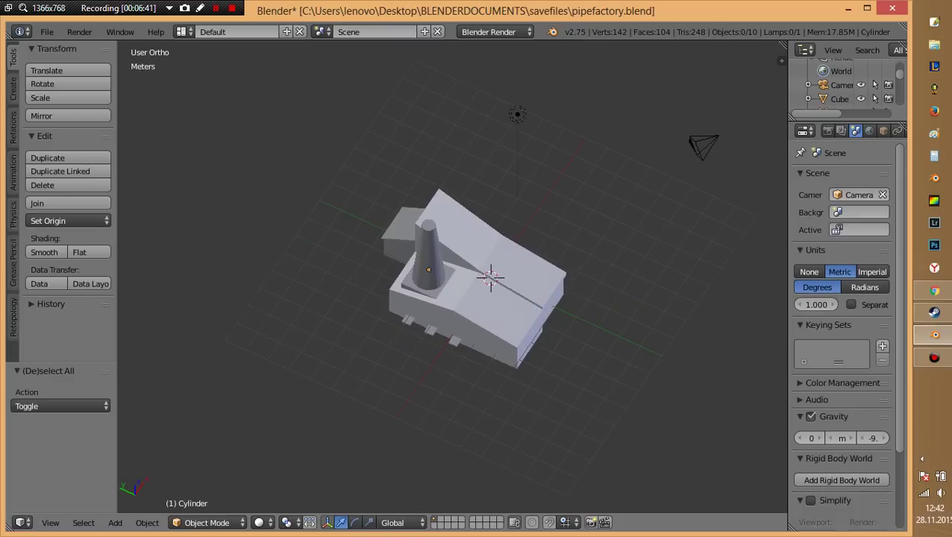
{"action": "scroll", "coordinate": [477, 276], "scroll_direction": "up", "scroll_amount": 3}
{"action": "middle_click_drag", "start_coordinate": [478, 276], "coordinate": [478, 246]}
{"action": "right_click", "coordinate": [404, 284]}
{"action": "key", "text": "Tab"}
{"action": "scroll", "coordinate": [404, 283], "scroll_direction": "up", "scroll_amount": 2}
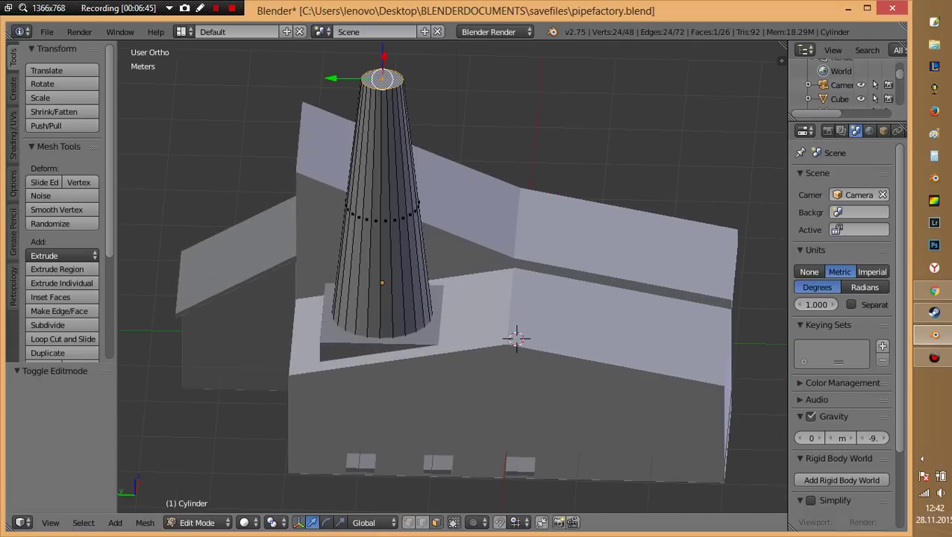
{"action": "left_click", "coordinate": [406, 216]}
{"action": "key", "text": "Return"}
{"action": "key", "text": "s"}
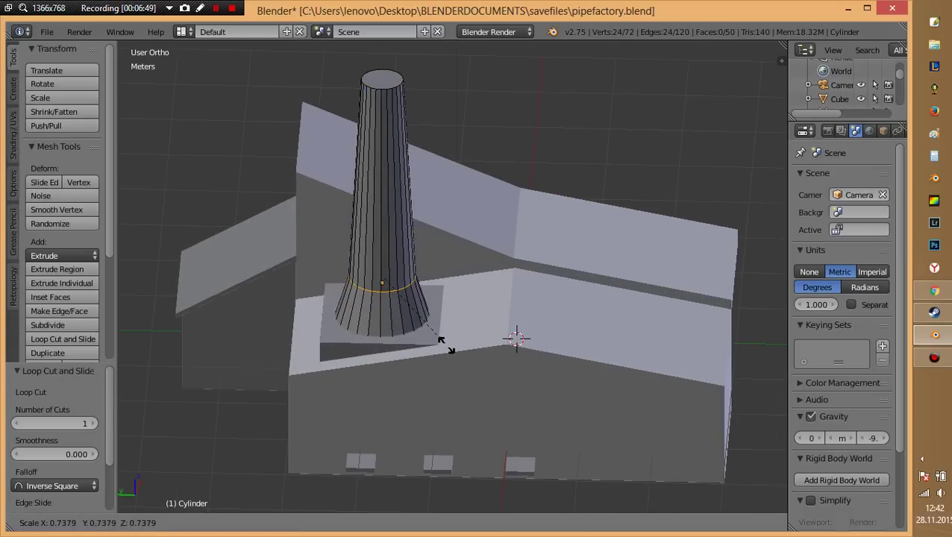
{"action": "left_click", "coordinate": [445, 344]}
Try cutting two extra loops on the chimney, then undo them.
{"action": "key", "text": "ctrl+r"}
{"action": "scroll", "coordinate": [382, 186], "scroll_direction": "up", "scroll_amount": 1}
{"action": "left_click", "coordinate": [382, 186]}
{"action": "key", "text": "s"}
{"action": "key", "text": "z"}
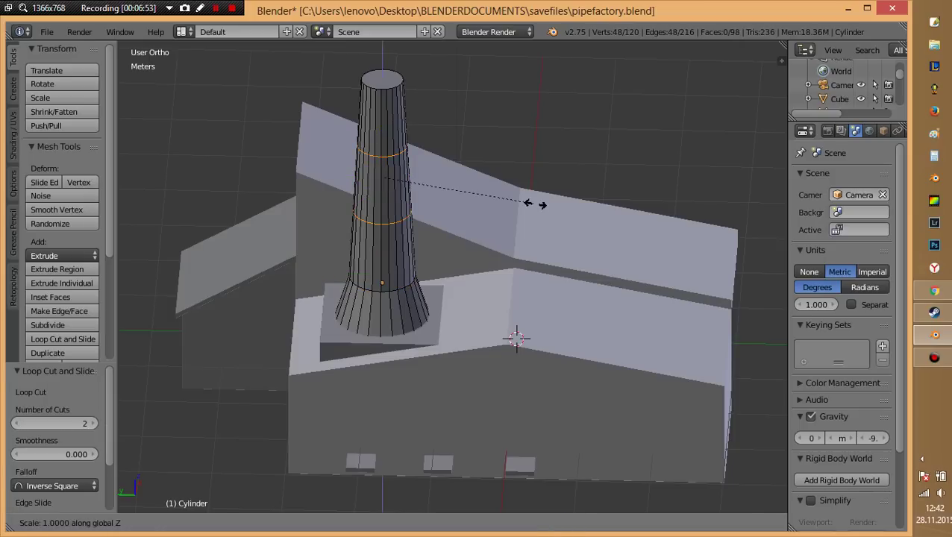
{"action": "key", "text": "Escape"}
{"action": "key", "text": "s"}
{"action": "key", "text": "Escape"}
{"action": "scroll", "coordinate": [448, 298], "scroll_direction": "down", "scroll_amount": 3}
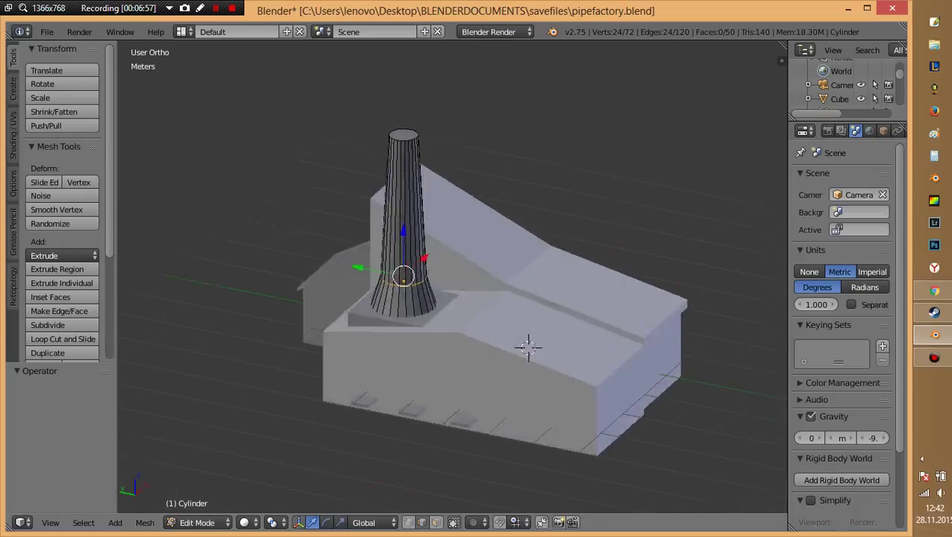
{"action": "middle_click_drag", "start_coordinate": [522, 223], "coordinate": [671, 114]}
{"action": "key", "text": "ctrl+z"}
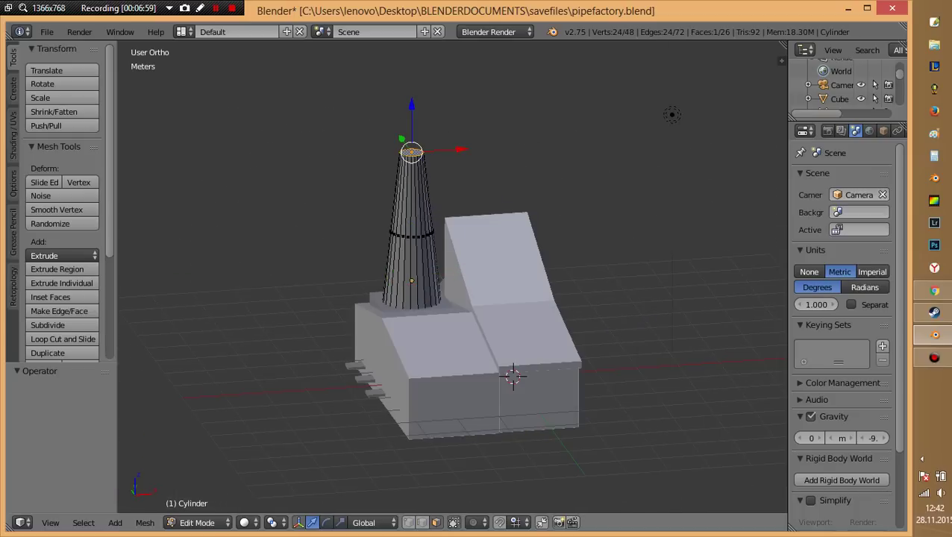
Shrink the chimney's top face further so the stack tapers to a narrow top.
{"action": "key", "text": "s"}
{"action": "left_click", "coordinate": [487, 204]}
{"action": "key", "text": "z"}
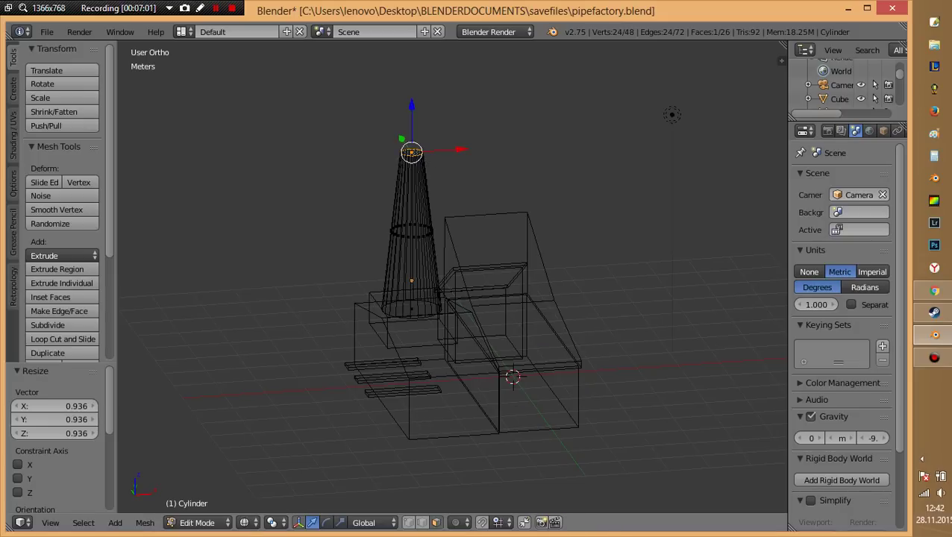
{"action": "key", "text": "z"}
{"action": "key", "text": "s"}
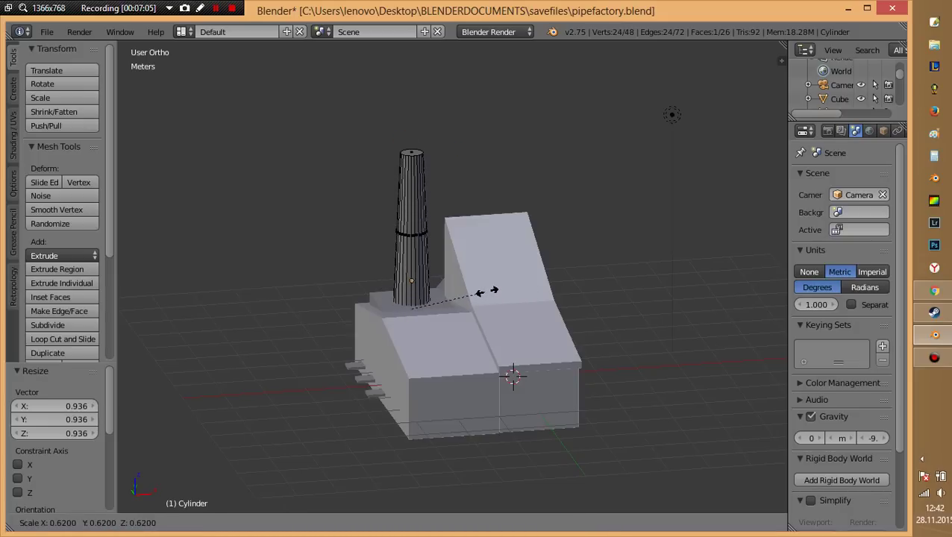
{"action": "left_click", "coordinate": [477, 291]}
{"action": "middle_click_drag", "start_coordinate": [477, 291], "coordinate": [513, 337]}
In Object Mode, scale the chimney to 0.639, then stretch it taller along Z.
{"action": "scroll", "coordinate": [513, 337], "scroll_direction": "up", "scroll_amount": 3}
{"action": "key", "text": "Tab"}
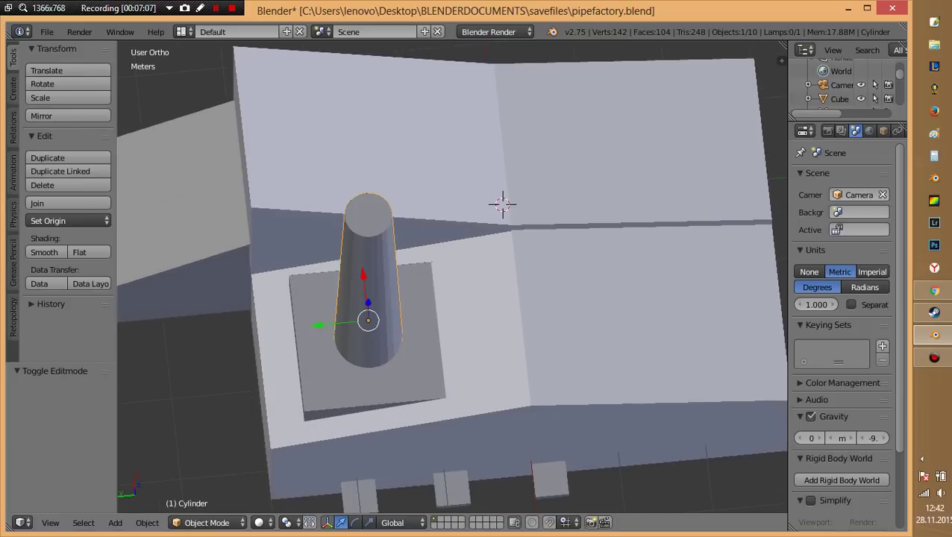
{"action": "key", "text": "s"}
{"action": "left_click", "coordinate": [484, 336]}
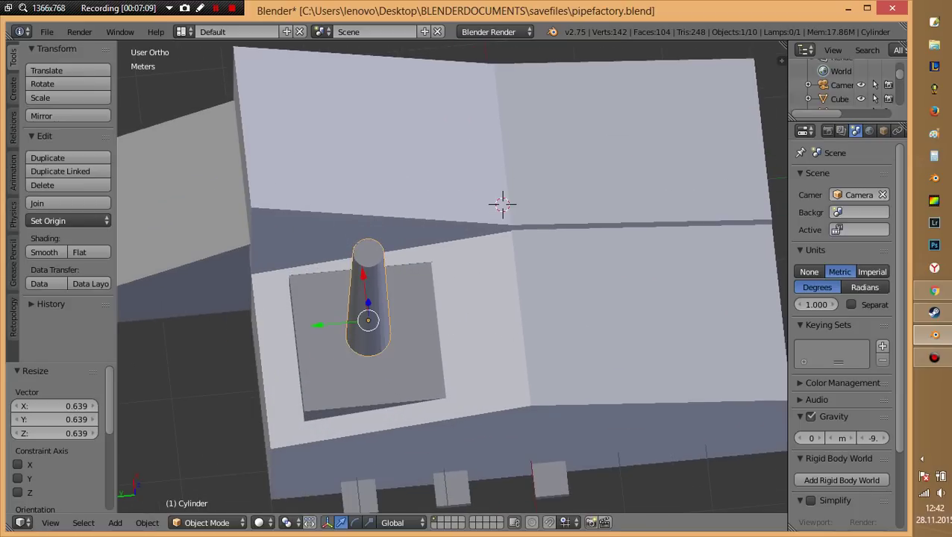
{"action": "key", "text": "s"}
{"action": "key", "text": "z"}
{"action": "left_click", "coordinate": [555, 342]}
{"action": "scroll", "coordinate": [554, 341], "scroll_direction": "down", "scroll_amount": 4}
{"action": "mouse_move", "coordinate": [555, 342]}
{"action": "middle_mouse_down"}
{"action": "mouse_move", "coordinate": [555, 283]}
{"action": "mouse_move", "coordinate": [555, 350]}
{"action": "middle_mouse_up"}
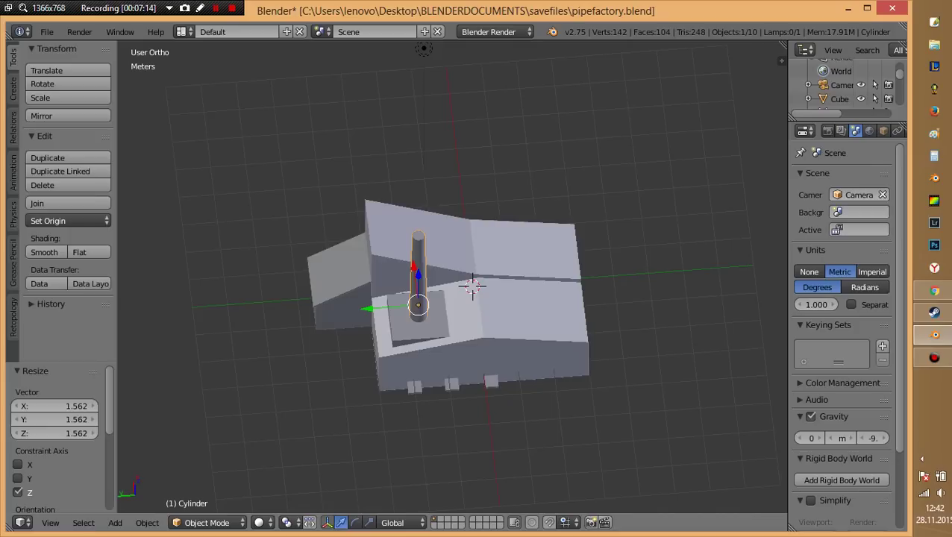
Duplicate the chimney about 52 cm along X, then move the original further right along X.
{"action": "key", "text": "shift+d"}
{"action": "key", "text": "x"}
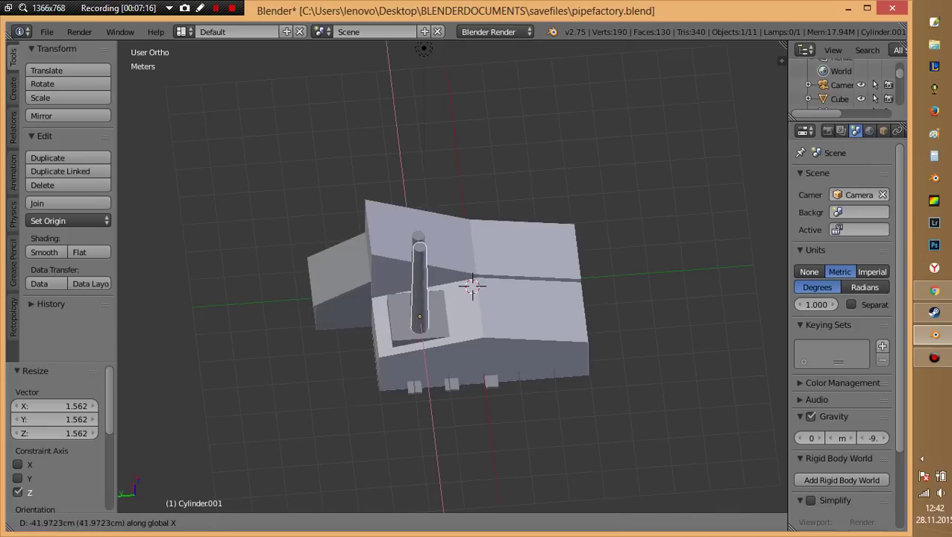
{"action": "key", "text": "Return"}
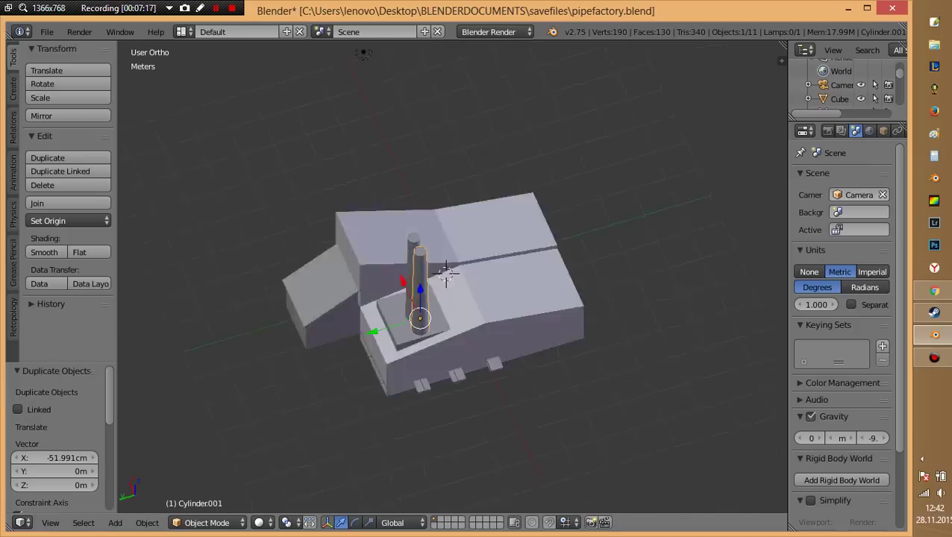
{"action": "middle_click_drag", "start_coordinate": [555, 350], "coordinate": [522, 298]}
{"action": "key", "text": "KP_7"}
{"action": "key", "text": "z"}
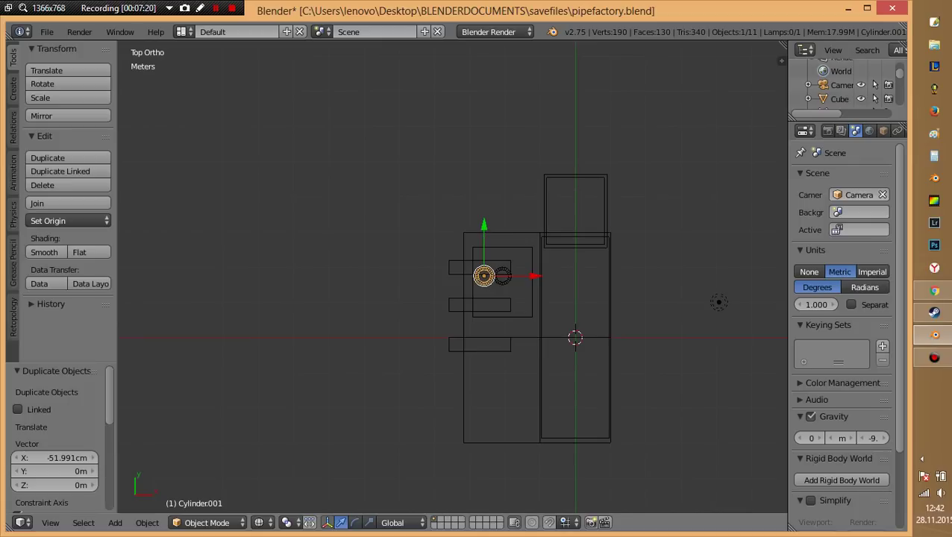
{"action": "scroll", "coordinate": [451, 278], "scroll_direction": "up", "scroll_amount": 4}
{"action": "right_click", "coordinate": [464, 278]}
{"action": "key", "text": "g"}
{"action": "key", "text": "x"}
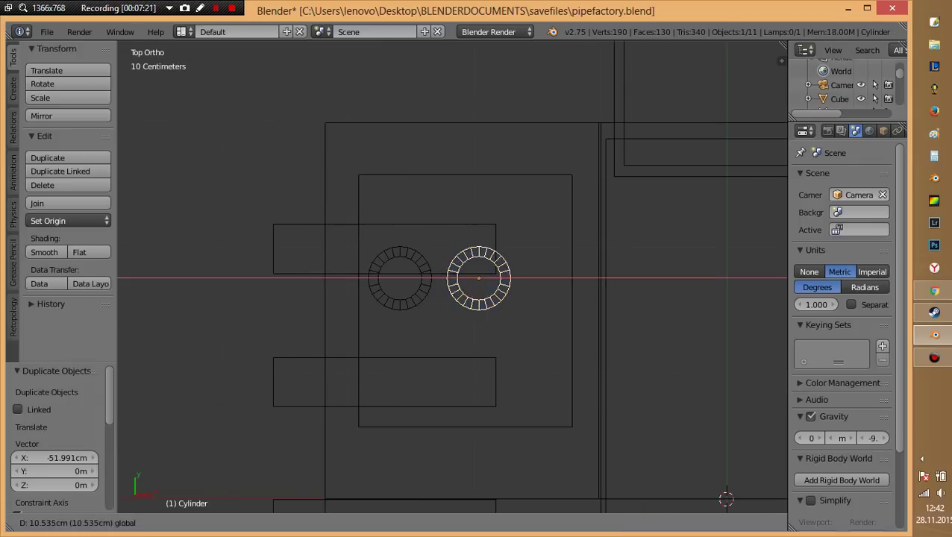
{"action": "left_click", "coordinate": [522, 279]}
Delete the copied chimney and enlarge the remaining one about 1.5 times.
{"action": "right_click", "coordinate": [400, 278]}
{"action": "key", "text": "Delete"}
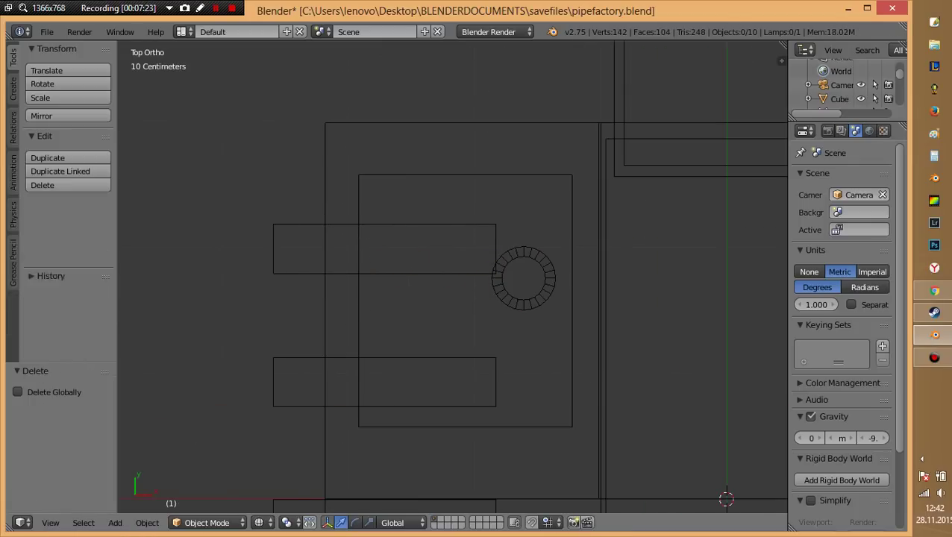
{"action": "right_click", "coordinate": [523, 278]}
{"action": "key", "text": "s"}
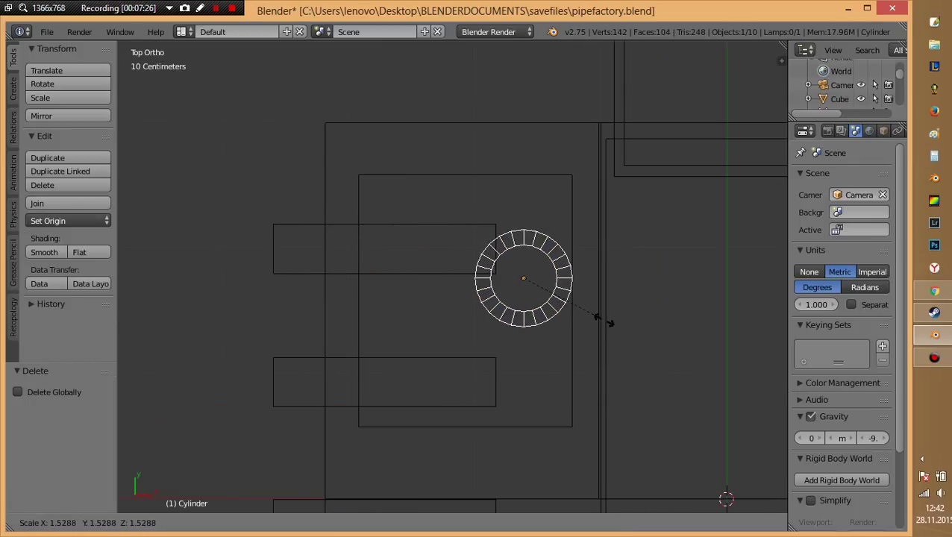
{"action": "left_click", "coordinate": [605, 323]}
Duplicate the enlarged chimney 83.171 cm along X as Cylinder.001, then deselect everything.
{"action": "key", "text": "shift+d"}
{"action": "key", "text": "x"}
{"action": "key", "text": "Return"}
{"action": "key", "text": "g"}
{"action": "key", "text": "x"}
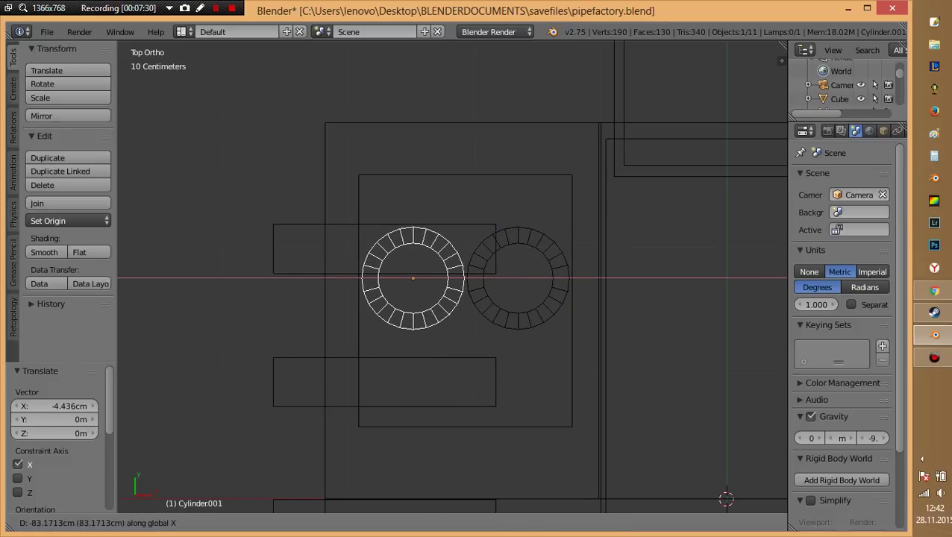
{"action": "key", "text": "Return"}
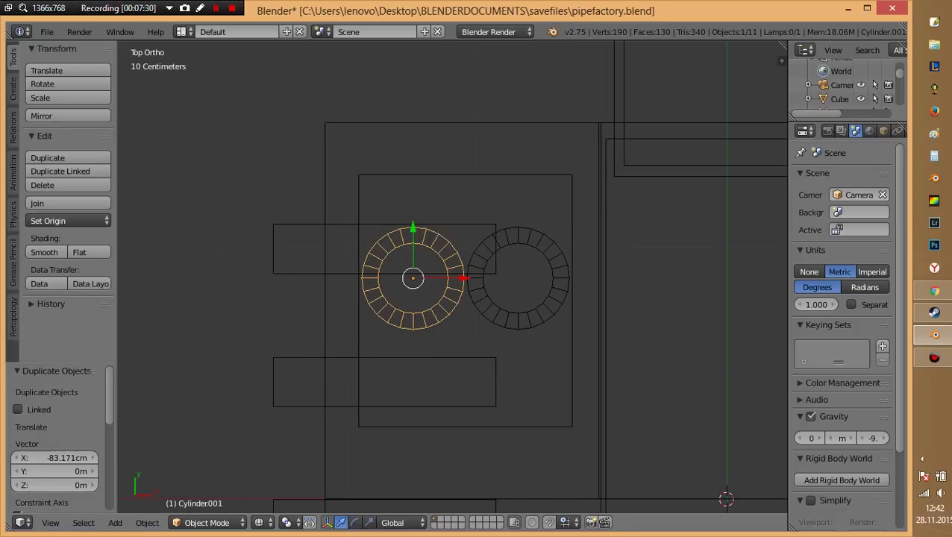
{"action": "middle_click_drag", "start_coordinate": [447, 298], "coordinate": [492, 253]}
{"action": "scroll", "coordinate": [455, 298], "scroll_direction": "down", "scroll_amount": 5}
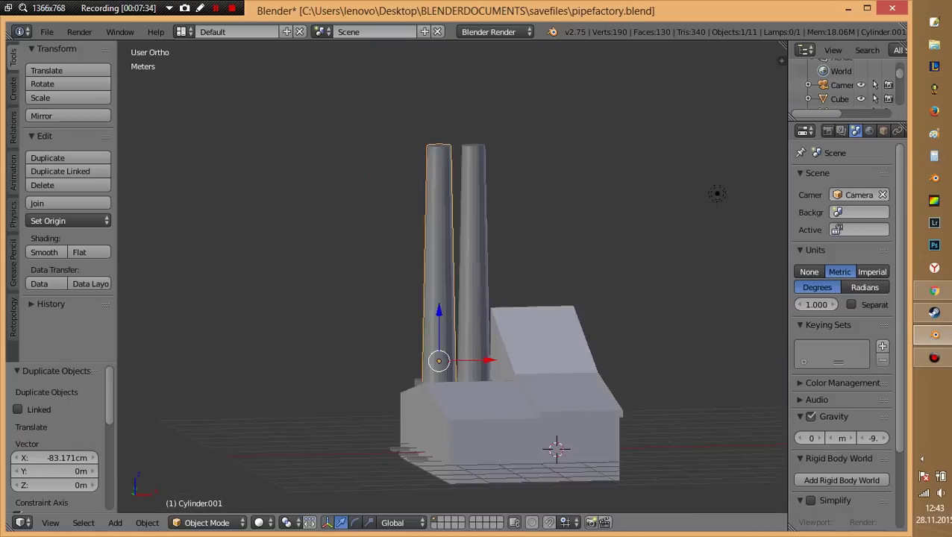
{"action": "scroll", "coordinate": [455, 298], "scroll_direction": "down", "scroll_amount": 3}
{"action": "key", "text": "a"}
{"action": "mouse_move", "coordinate": [477, 335]}
{"action": "middle_mouse_down"}
{"action": "mouse_move", "coordinate": [499, 298]}
{"action": "mouse_move", "coordinate": [485, 283]}
{"action": "mouse_move", "coordinate": [463, 283]}
{"action": "mouse_move", "coordinate": [478, 291]}
{"action": "mouse_move", "coordinate": [448, 224]}
{"action": "middle_mouse_up"}
Check the front chimney's mesh in Edit Mode, then save pipefactory.blend.
{"action": "scroll", "coordinate": [451, 283], "scroll_direction": "up", "scroll_amount": 5}
{"action": "scroll", "coordinate": [451, 284], "scroll_direction": "up", "scroll_amount": 2}
{"action": "scroll", "coordinate": [451, 283], "scroll_direction": "down", "scroll_amount": 4}
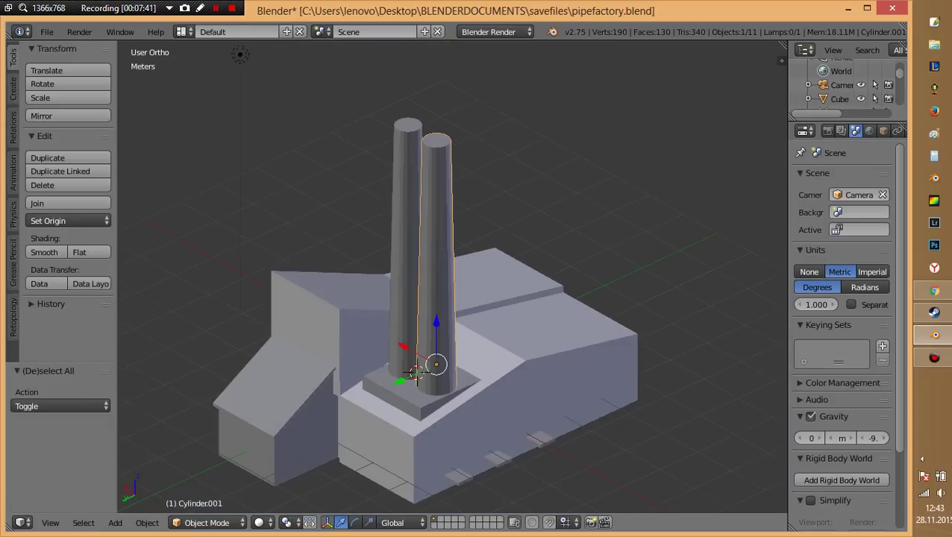
{"action": "key", "text": "Tab"}
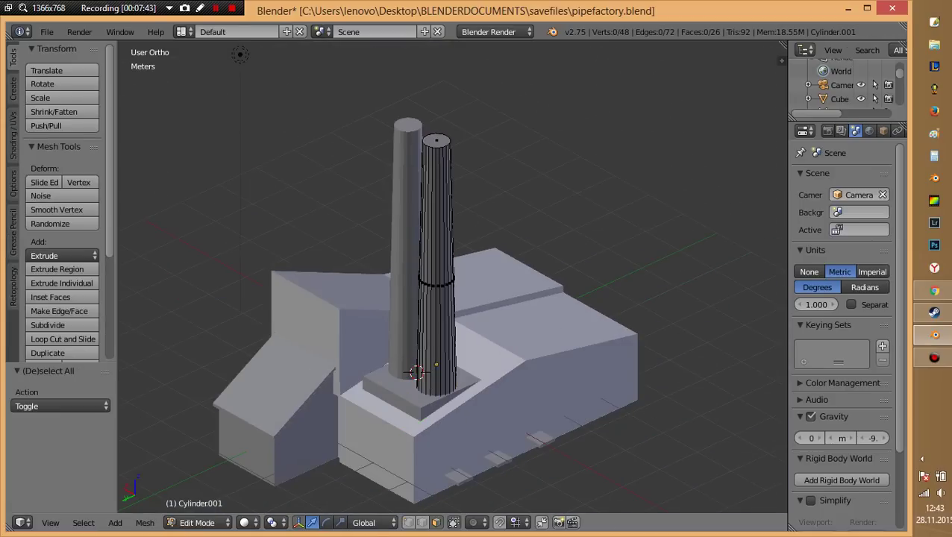
{"action": "key", "text": "a"}
{"action": "scroll", "coordinate": [432, 299], "scroll_direction": "down", "scroll_amount": 4}
{"action": "key", "text": "Tab"}
{"action": "scroll", "coordinate": [433, 299], "scroll_direction": "up", "scroll_amount": 4}
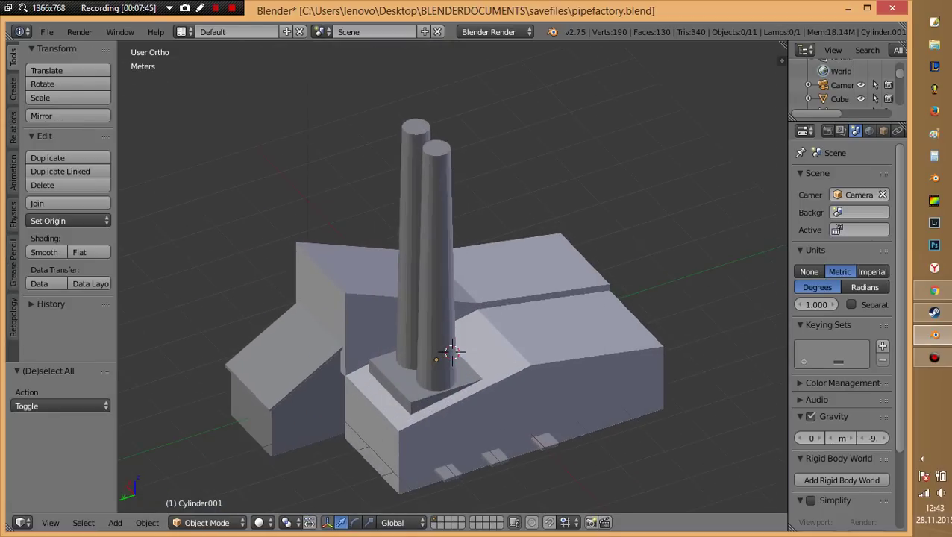
{"action": "mouse_move", "coordinate": [451, 335]}
{"action": "middle_mouse_down"}
{"action": "mouse_move", "coordinate": [477, 246]}
{"action": "mouse_move", "coordinate": [448, 358]}
{"action": "middle_mouse_up"}
{"action": "key", "text": "ctrl+s"}
Select the front chimney and bring up the Add menu with Shift+A.
{"action": "scroll", "coordinate": [477, 284], "scroll_direction": "down", "scroll_amount": 3}
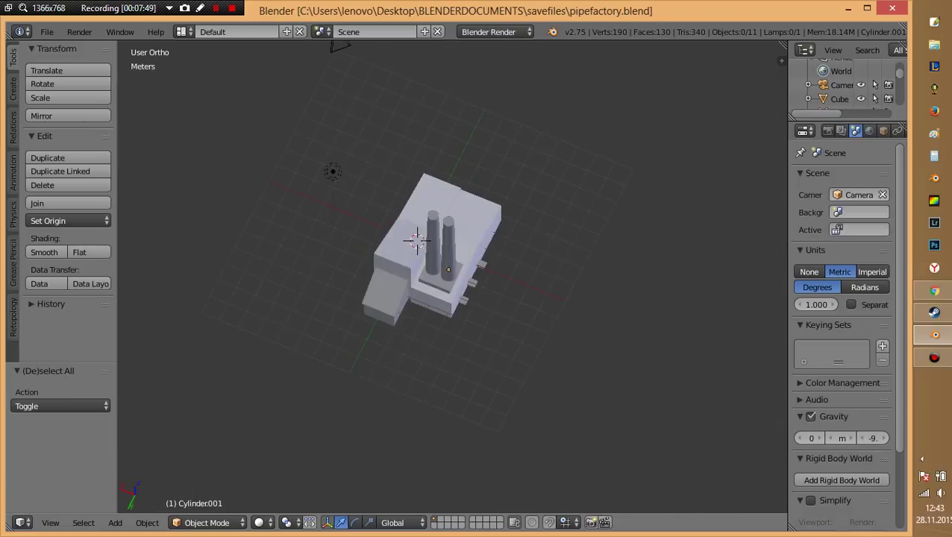
{"action": "mouse_move", "coordinate": [462, 309]}
{"action": "middle_mouse_down"}
{"action": "mouse_move", "coordinate": [448, 290]}
{"action": "mouse_move", "coordinate": [463, 328]}
{"action": "mouse_move", "coordinate": [403, 279]}
{"action": "middle_mouse_up"}
{"action": "scroll", "coordinate": [477, 298], "scroll_direction": "up", "scroll_amount": 5}
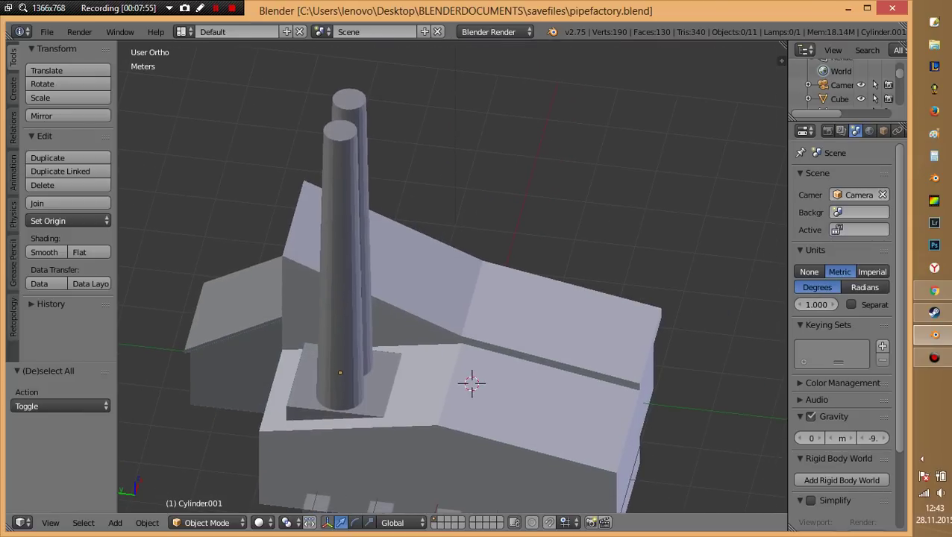
{"action": "right_click", "coordinate": [340, 261]}
{"action": "key", "text": "shift+a"}
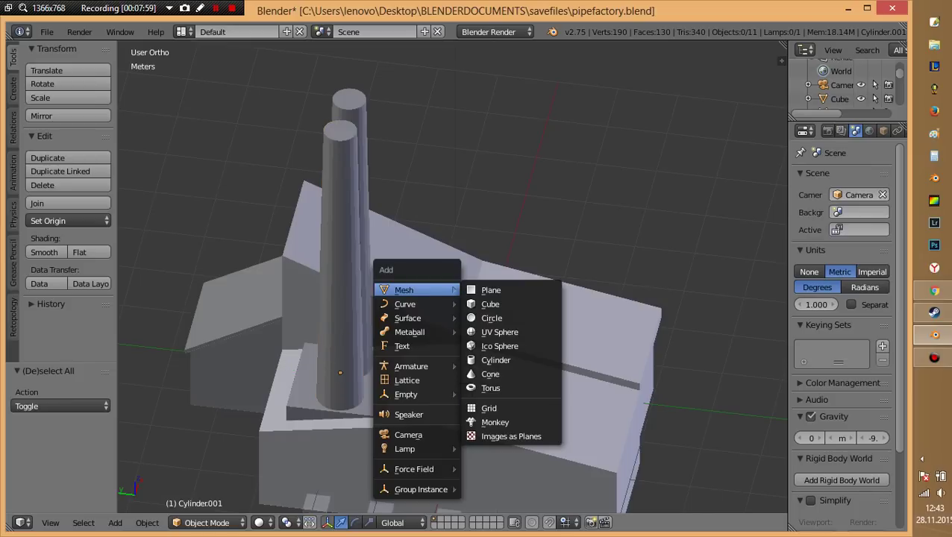
Add a new cylinder, raise it about 2.28 m in side view, and shrink it.
{"action": "left_click", "coordinate": [496, 360]}
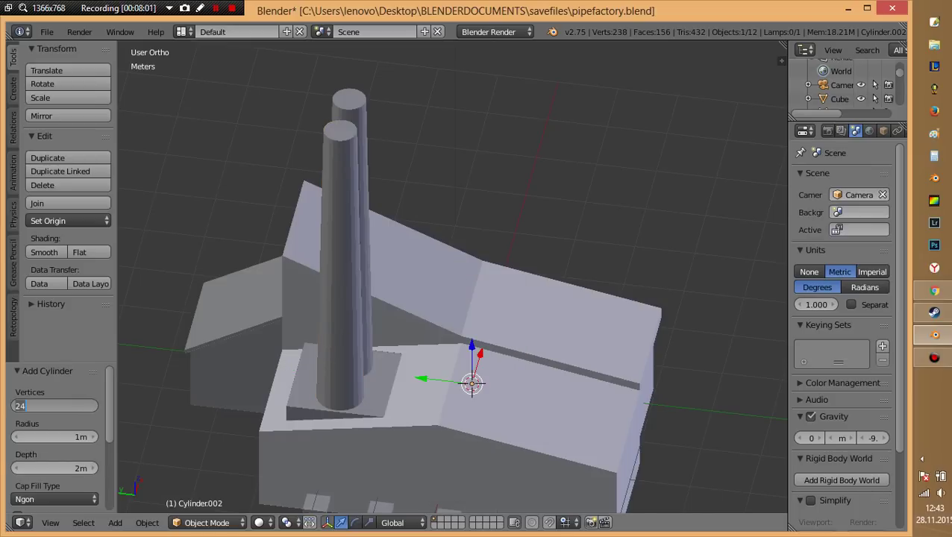
{"action": "key", "text": "z"}
{"action": "scroll", "coordinate": [451, 283], "scroll_direction": "down", "scroll_amount": 3}
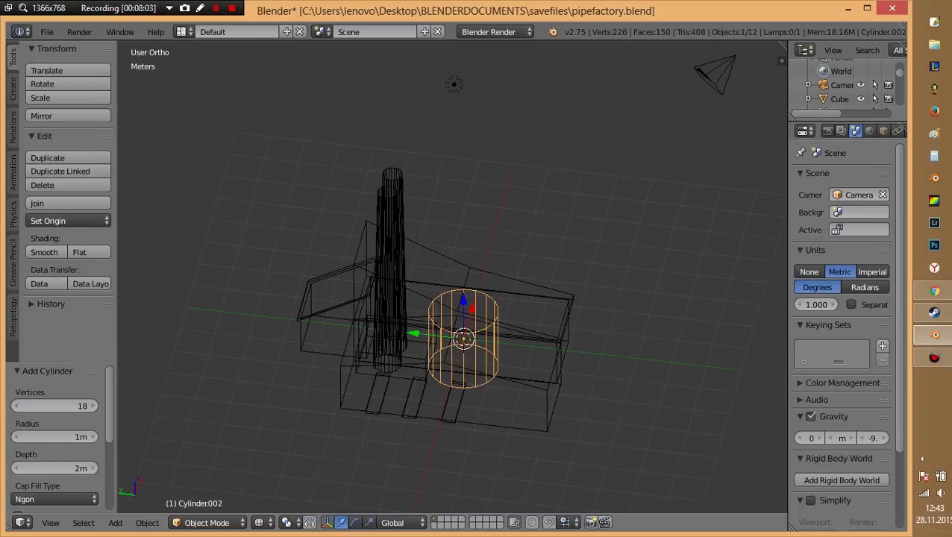
{"action": "key", "text": "KP_3"}
{"action": "scroll", "coordinate": [441, 376], "scroll_direction": "up", "scroll_amount": 5}
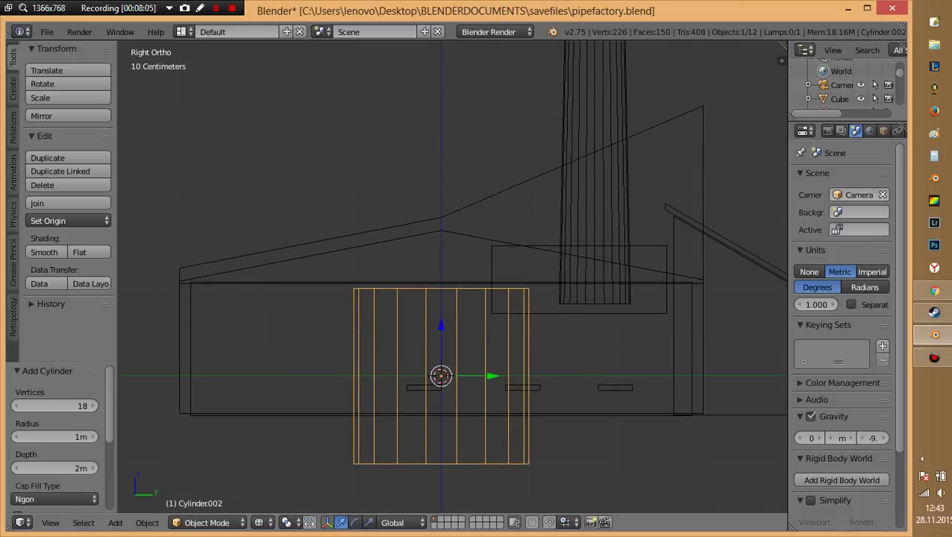
{"action": "key", "text": "g"}
{"action": "key", "text": "z"}
{"action": "left_click", "coordinate": [557, 292]}
{"action": "key", "text": "s"}
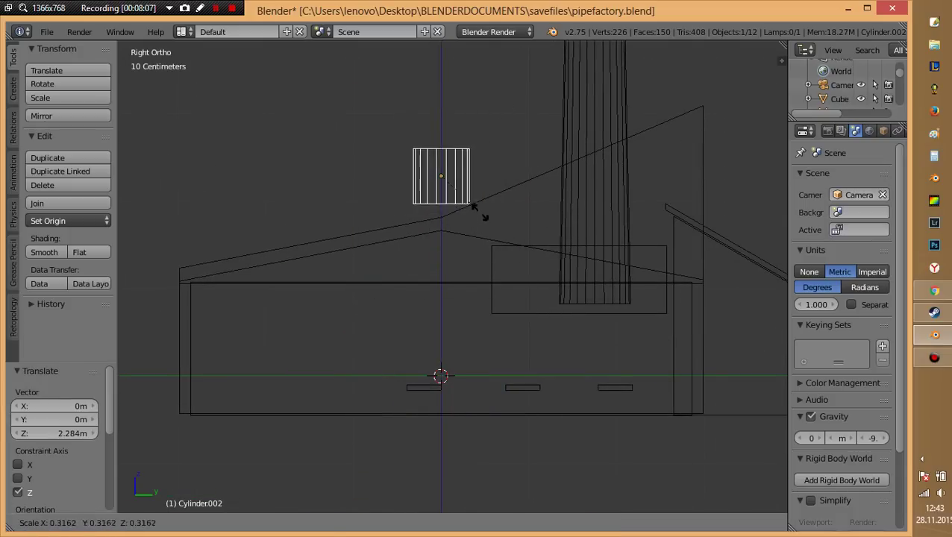
{"action": "left_click", "coordinate": [478, 211]}
Set the cylinder over the left roof slope, scale it to 0.565, and sink it into the roof.
{"action": "key", "text": "g"}
{"action": "key", "text": "y"}
{"action": "key", "text": "Return"}
{"action": "key", "text": "g"}
{"action": "key", "text": "z"}
{"action": "key", "text": "Return"}
{"action": "key", "text": "s"}
{"action": "key", "text": "Return"}
{"action": "key", "text": "g"}
{"action": "key", "text": "z"}
{"action": "key", "text": "Return"}
{"action": "scroll", "coordinate": [389, 188], "scroll_direction": "up", "scroll_amount": 3}
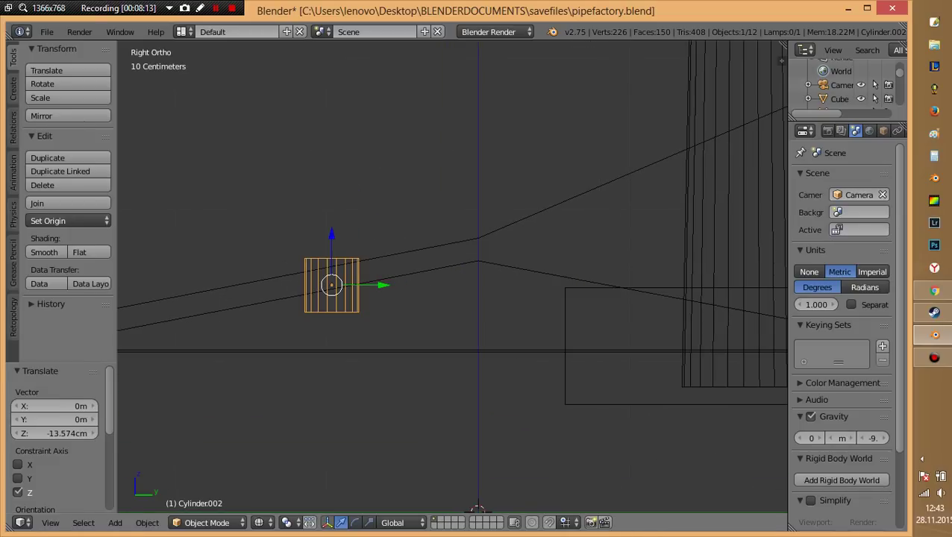
Extrude the cylinder's top ring about 15 cm up and widen it into a flared vent top.
{"action": "key", "text": "Tab"}
{"action": "right_click", "coordinate": [276, 249], "text": "alt"}
{"action": "middle_click_drag", "start_coordinate": [276, 248], "coordinate": [345, 266]}
{"action": "key", "text": "KP_3"}
{"action": "key", "text": "e"}
{"action": "key", "text": "Return"}
{"action": "key", "text": "s"}
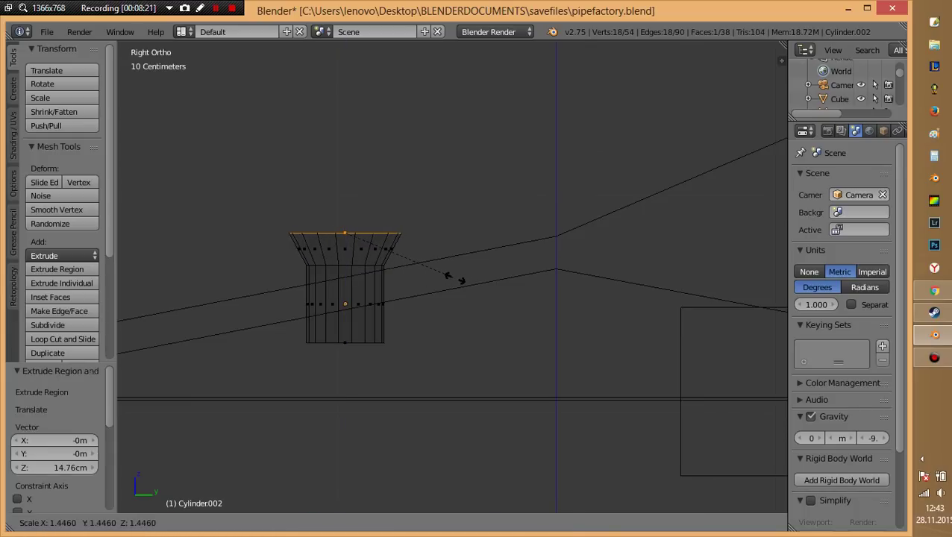
{"action": "left_click", "coordinate": [453, 278]}
{"action": "key", "text": "Tab"}
Duplicate the vent, scale the copy to 0.375, and place it above the vent.
{"action": "key", "text": "shift+d"}
{"action": "key", "text": "z"}
{"action": "key", "text": "Return"}
{"action": "key", "text": "s"}
{"action": "key", "text": "Return"}
{"action": "key", "text": "g"}
{"action": "key", "text": "Return"}
{"action": "key", "text": "g"}
{"action": "key", "text": "y"}
{"action": "key", "text": "Return"}
Narrow the small copy's top ring and extrude it about 10 cm up into a pipe.
{"action": "key", "text": "Tab"}
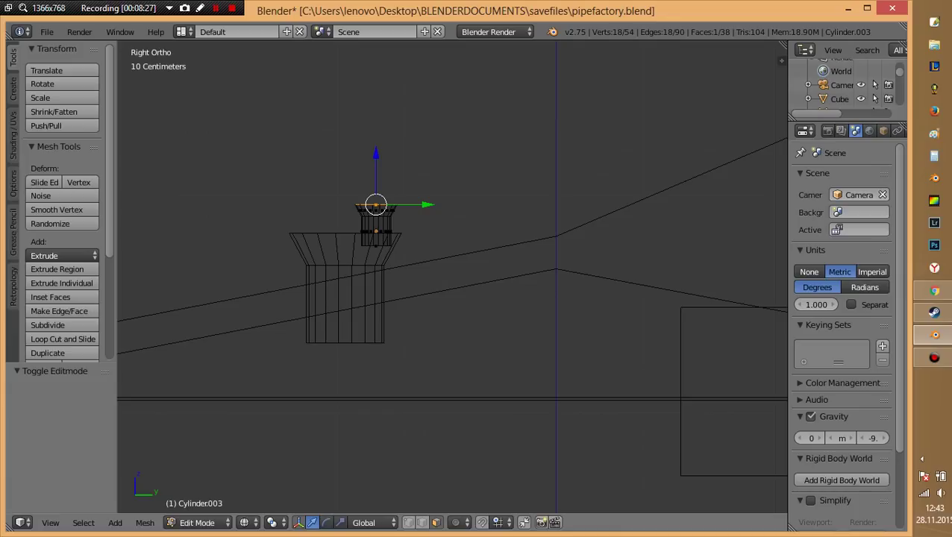
{"action": "key", "text": "s"}
{"action": "key", "text": "Return"}
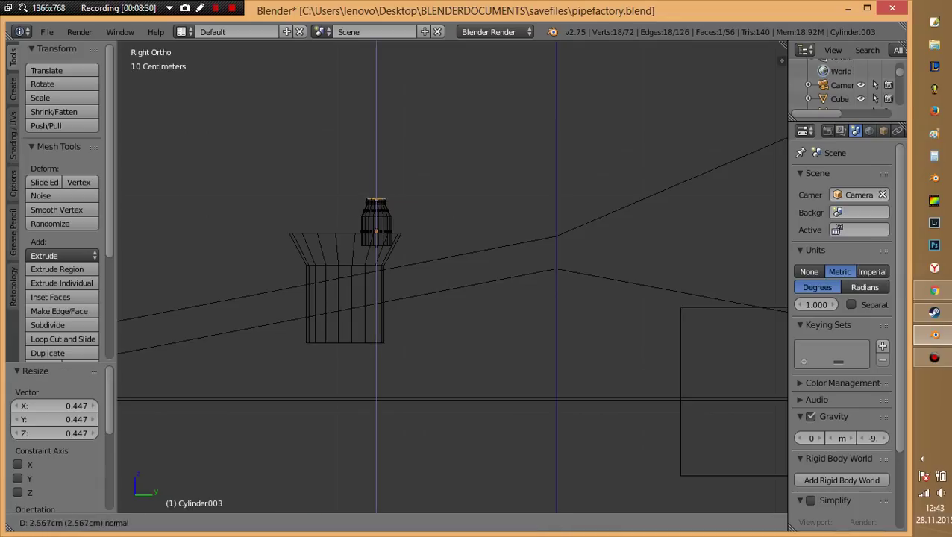
{"action": "key", "text": "e"}
{"action": "key", "text": "Return"}
{"action": "key", "text": "Tab"}
Extrude the vent's top edge loop slightly upward to form a raised rim.
{"action": "key", "text": "a"}
{"action": "key", "text": "z"}
{"action": "scroll", "coordinate": [448, 299], "scroll_direction": "down", "scroll_amount": 5}
{"action": "mouse_move", "coordinate": [448, 299]}
{"action": "middle_mouse_down"}
{"action": "mouse_move", "coordinate": [463, 329]}
{"action": "mouse_move", "coordinate": [449, 328]}
{"action": "mouse_move", "coordinate": [493, 224]}
{"action": "middle_mouse_up"}
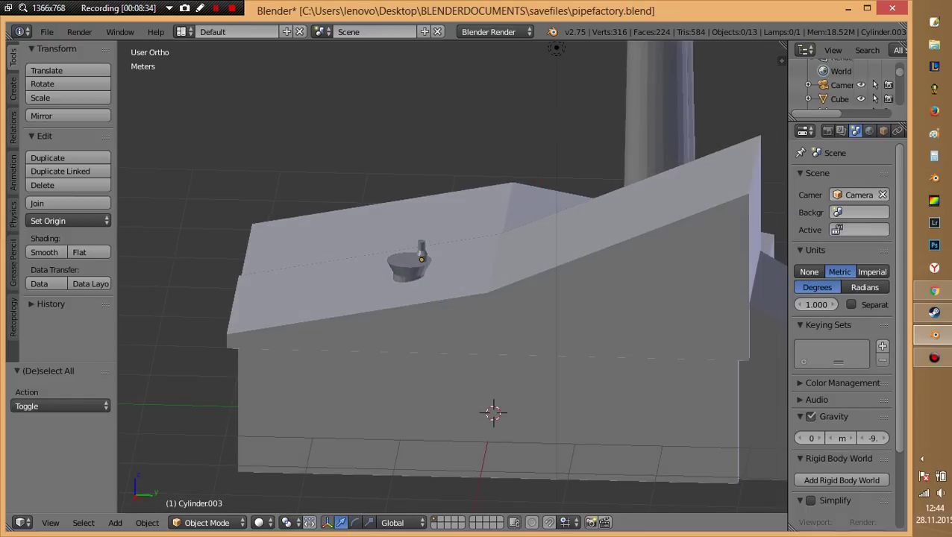
{"action": "key", "text": "KP_3"}
{"action": "key", "text": "z"}
{"action": "scroll", "coordinate": [452, 276], "scroll_direction": "up", "scroll_amount": 3}
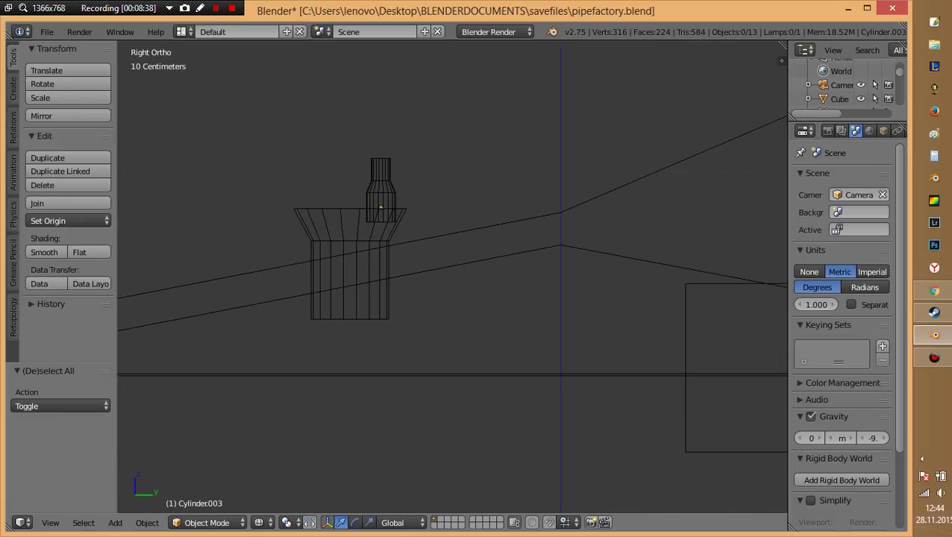
{"action": "key", "text": "Tab"}
{"action": "key", "text": "e"}
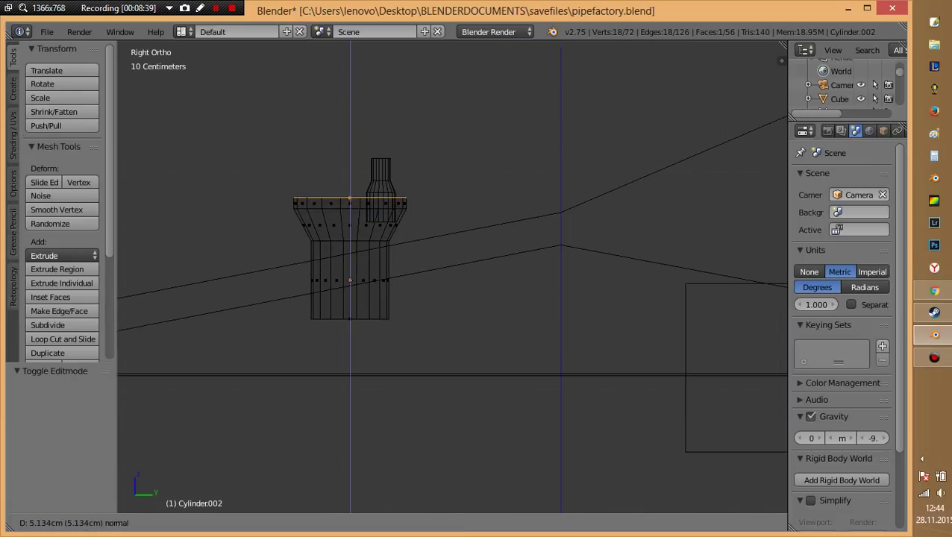
{"action": "left_click", "coordinate": [349, 199]}
{"action": "key", "text": "Tab"}
Raise the small pipe vertically so it sits higher on the vent.
{"action": "right_click", "coordinate": [380, 196]}
{"action": "key", "text": "g"}
{"action": "key", "text": "z"}
{"action": "key", "text": "Return"}
Deselect all, return to solid shading, save the factory file, and orbit to check the vent.
{"action": "key", "text": "a"}
{"action": "key", "text": "z"}
{"action": "key", "text": "ctrl+s"}
{"action": "scroll", "coordinate": [452, 275], "scroll_direction": "down", "scroll_amount": 2}
{"action": "mouse_move", "coordinate": [452, 276]}
{"action": "middle_mouse_down"}
{"action": "mouse_move", "coordinate": [475, 322]}
{"action": "mouse_move", "coordinate": [464, 357]}
{"action": "middle_mouse_up"}
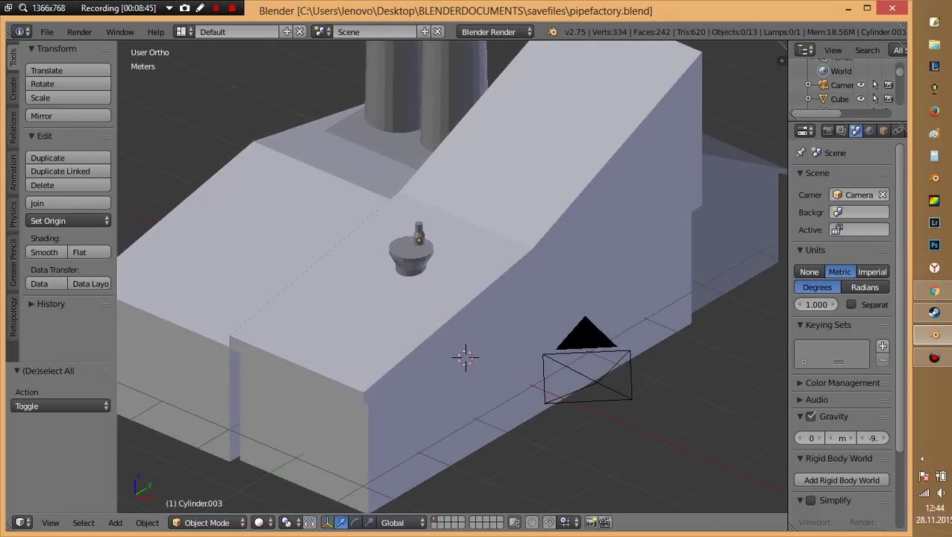
{"action": "mouse_move", "coordinate": [464, 357]}
{"action": "middle_mouse_down"}
{"action": "mouse_move", "coordinate": [489, 408]}
{"action": "mouse_move", "coordinate": [492, 330]}
{"action": "mouse_move", "coordinate": [414, 253]}
{"action": "middle_mouse_up"}
From the top view, duplicate the small pipe twice, placing both copies on the vent base.
{"action": "right_click", "coordinate": [414, 254]}
{"action": "key", "text": "KP_7"}
{"action": "scroll", "coordinate": [451, 276], "scroll_direction": "up", "scroll_amount": 3}
{"action": "scroll", "coordinate": [451, 276], "scroll_direction": "up", "scroll_amount": 4}
{"action": "key", "text": "shift+d"}
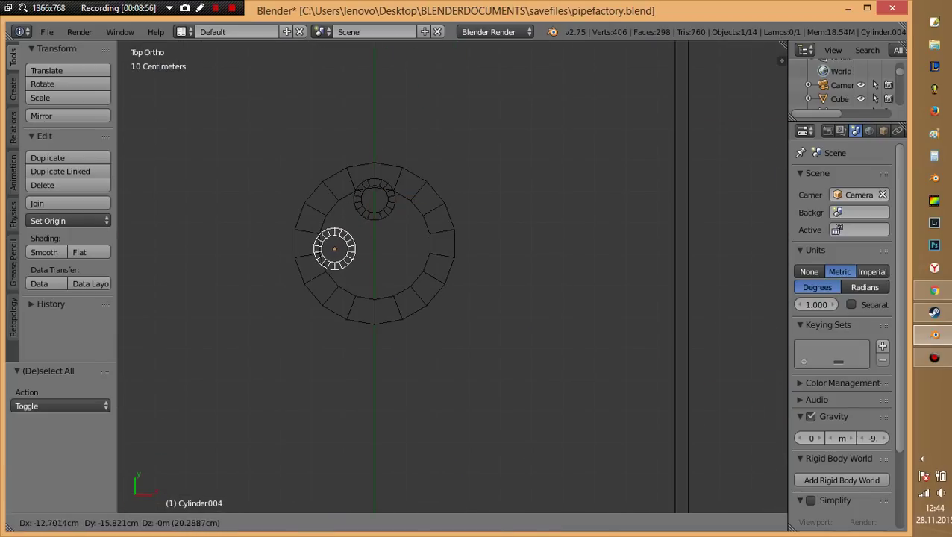
{"action": "left_click", "coordinate": [334, 249]}
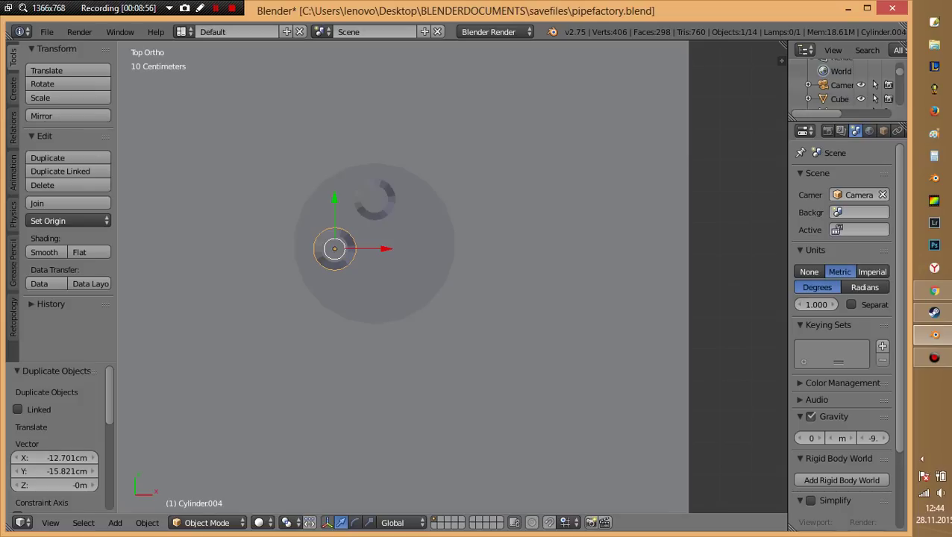
{"action": "key", "text": "shift+d"}
{"action": "left_click", "coordinate": [400, 257]}
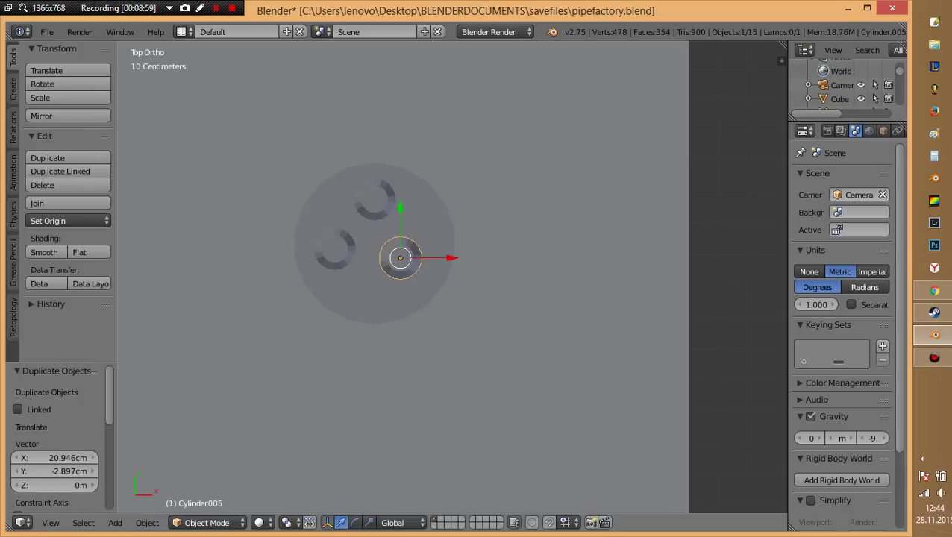
Deselect everything and save the factory file.
{"action": "middle_click_drag", "start_coordinate": [400, 257], "coordinate": [448, 298]}
{"action": "scroll", "coordinate": [448, 298], "scroll_direction": "down", "scroll_amount": 4}
{"action": "key", "text": "a"}
{"action": "key", "text": "ctrl+s"}
{"action": "scroll", "coordinate": [478, 298], "scroll_direction": "down", "scroll_amount": 5}
{"action": "middle_click_drag", "start_coordinate": [477, 298], "coordinate": [481, 341]}
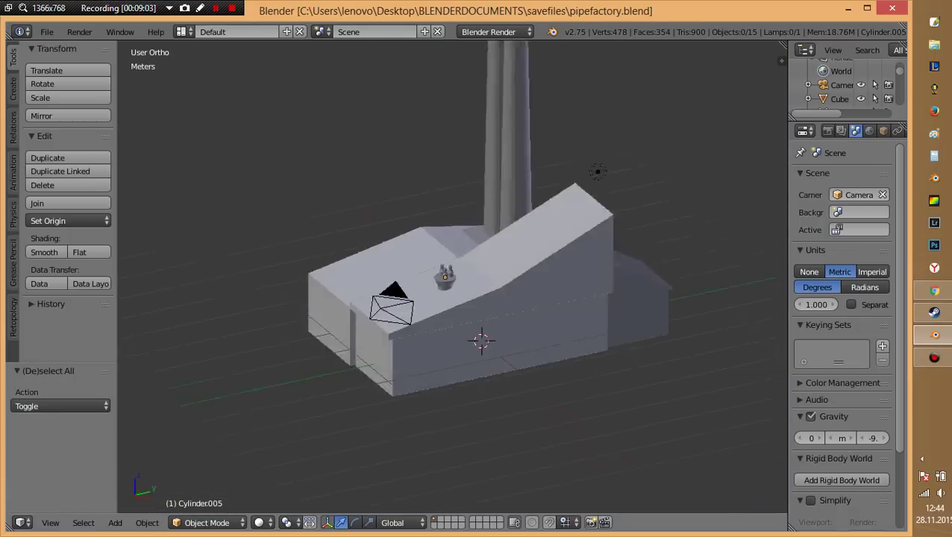
{"action": "scroll", "coordinate": [452, 276], "scroll_direction": "up", "scroll_amount": 5}
Frame the original small pipe to inspect the three vent pipes, then zoom back out.
{"action": "right_click", "coordinate": [453, 262]}
{"action": "key", "text": "Tab"}
{"action": "key", "text": "a"}
{"action": "key", "text": "a"}
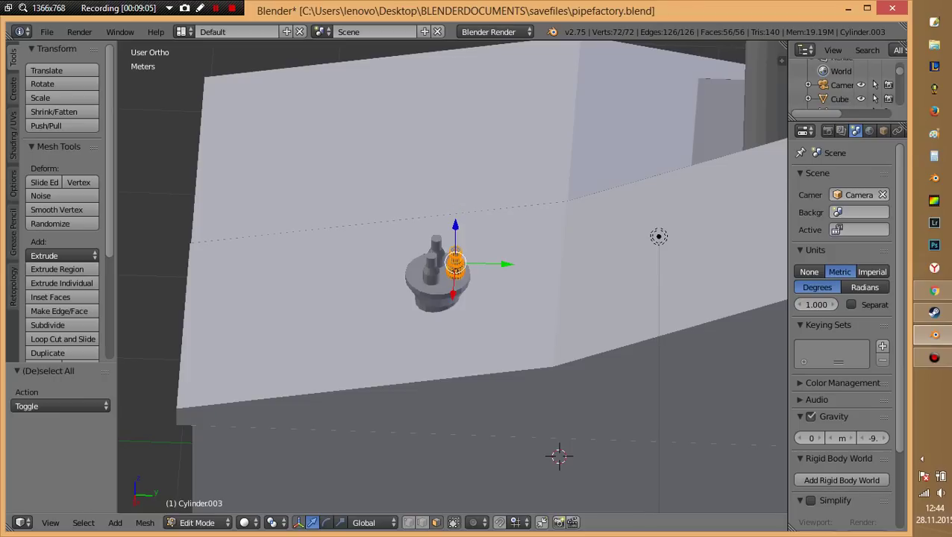
{"action": "key", "text": "KP_Decimal"}
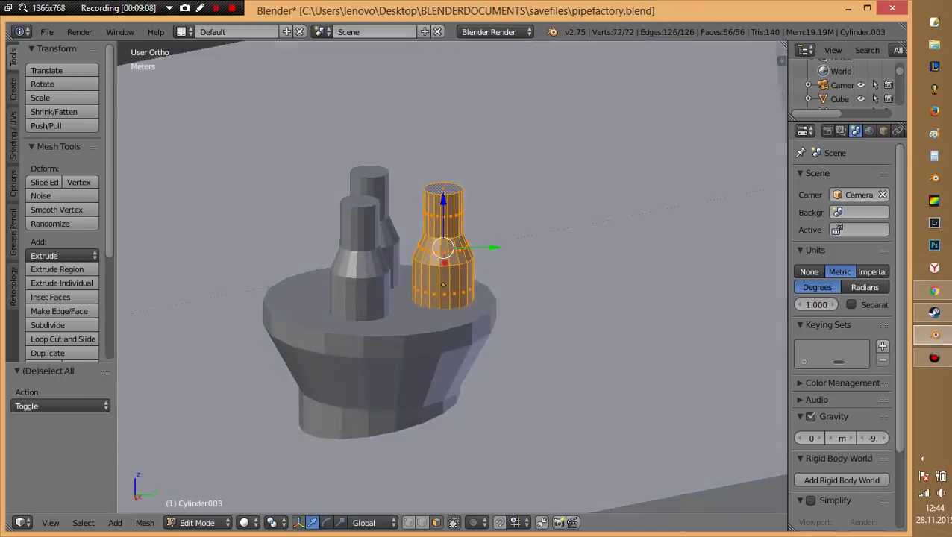
{"action": "middle_click_drag", "start_coordinate": [447, 283], "coordinate": [447, 299]}
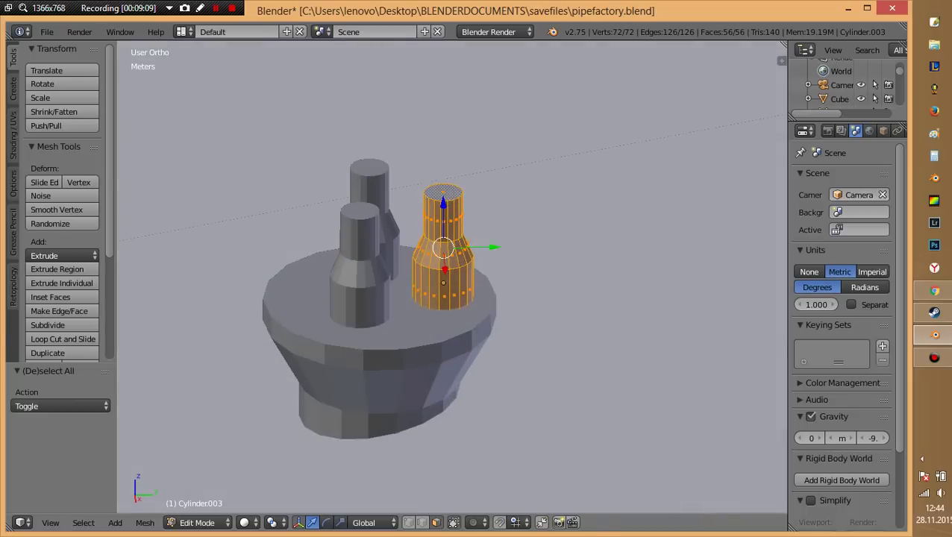
{"action": "key", "text": "Tab"}
{"action": "key", "text": "a"}
{"action": "key", "text": "KP_Divide"}
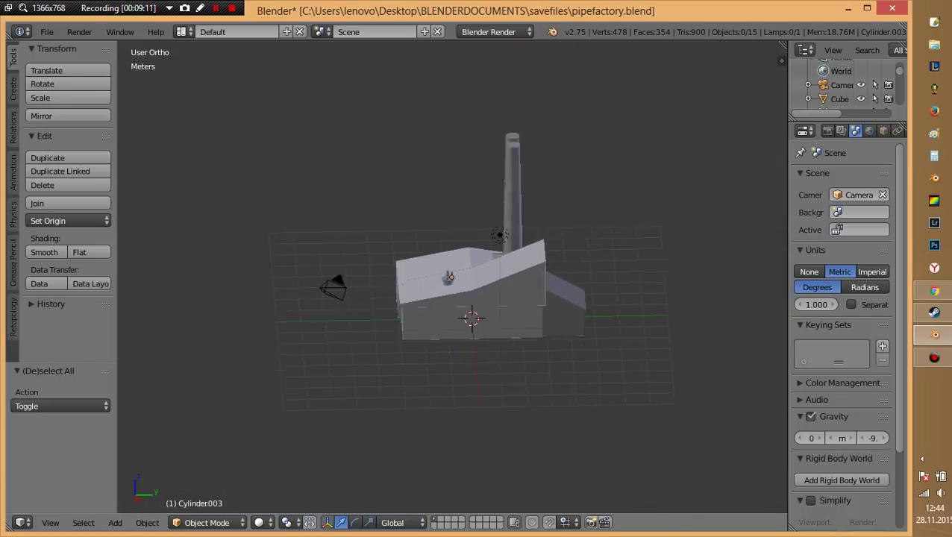
Delete the lamp and camera from the scene.
{"action": "middle_click_drag", "start_coordinate": [462, 298], "coordinate": [477, 284]}
{"action": "right_click", "coordinate": [475, 269]}
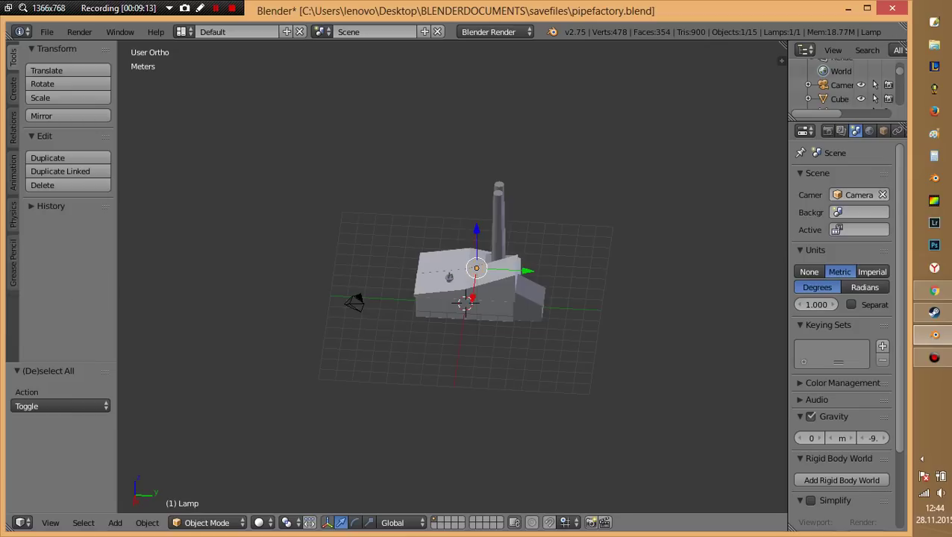
{"action": "key", "text": "Delete"}
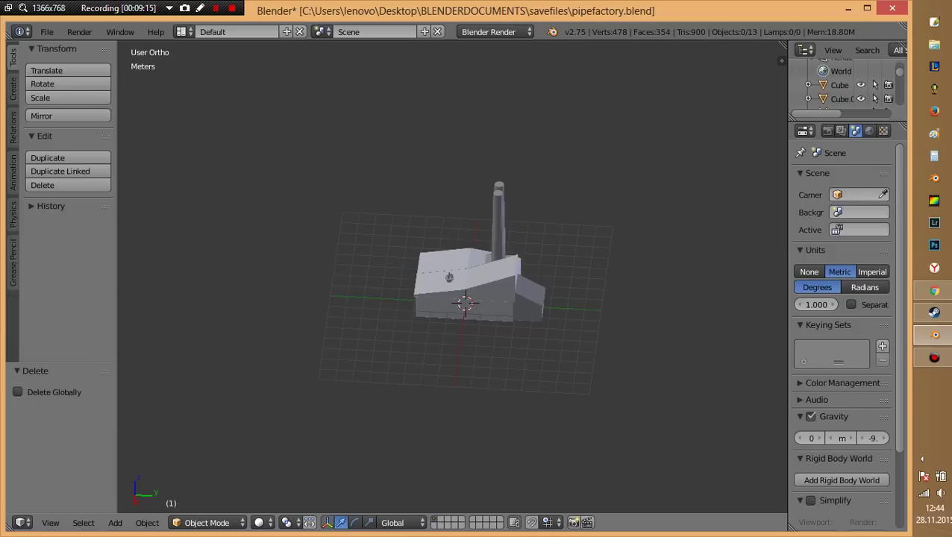
Orbit and zoom around the factory to inspect the remaining model.
{"action": "middle_click_drag", "start_coordinate": [462, 298], "coordinate": [493, 284]}
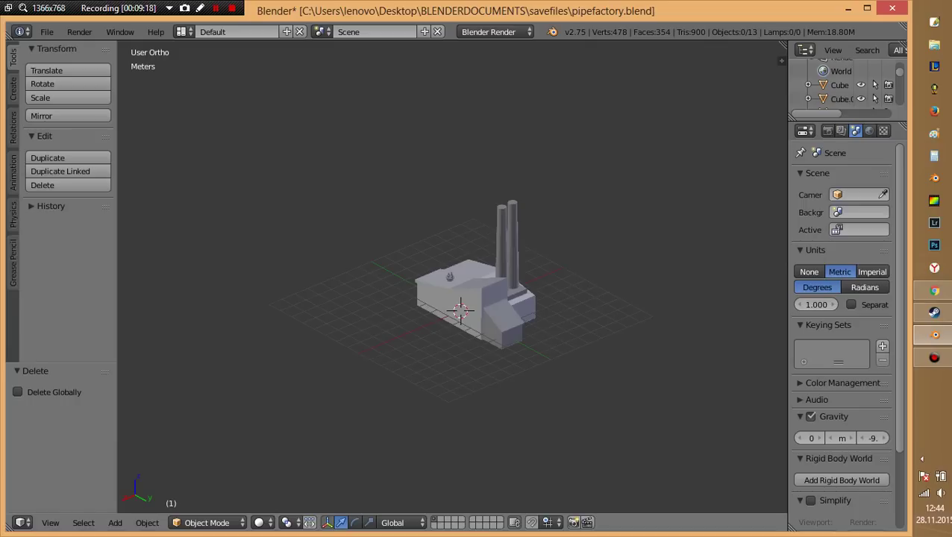
{"action": "middle_click_drag", "start_coordinate": [463, 298], "coordinate": [470, 291]}
{"action": "scroll", "coordinate": [462, 298], "scroll_direction": "up", "scroll_amount": 3}
{"action": "scroll", "coordinate": [463, 299], "scroll_direction": "up", "scroll_amount": 3}
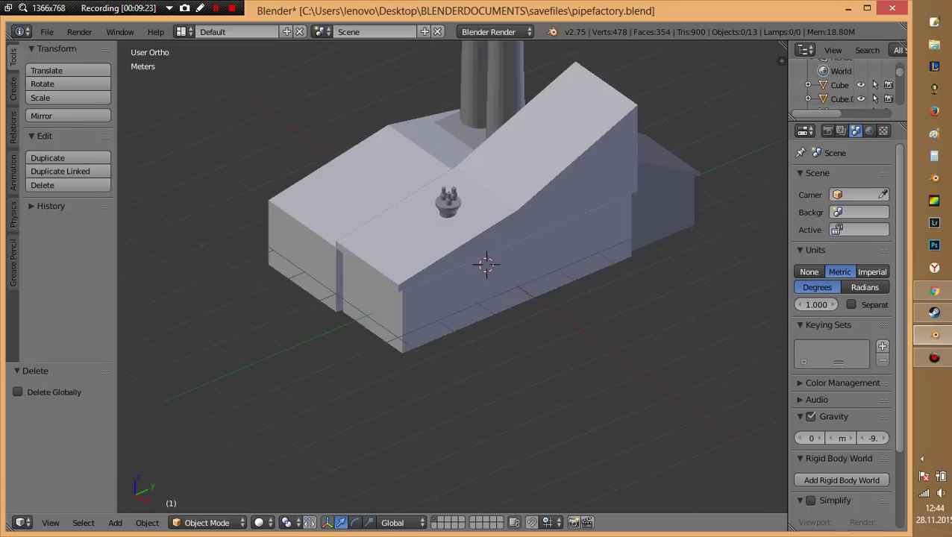
{"action": "mouse_move", "coordinate": [462, 298]}
{"action": "middle_mouse_down"}
{"action": "mouse_move", "coordinate": [492, 284]}
{"action": "mouse_move", "coordinate": [403, 299]}
{"action": "middle_mouse_up"}
Add a cube, shrink it to about half size, and place it beside the building's lower right corner.
{"action": "key", "text": "shift+a"}
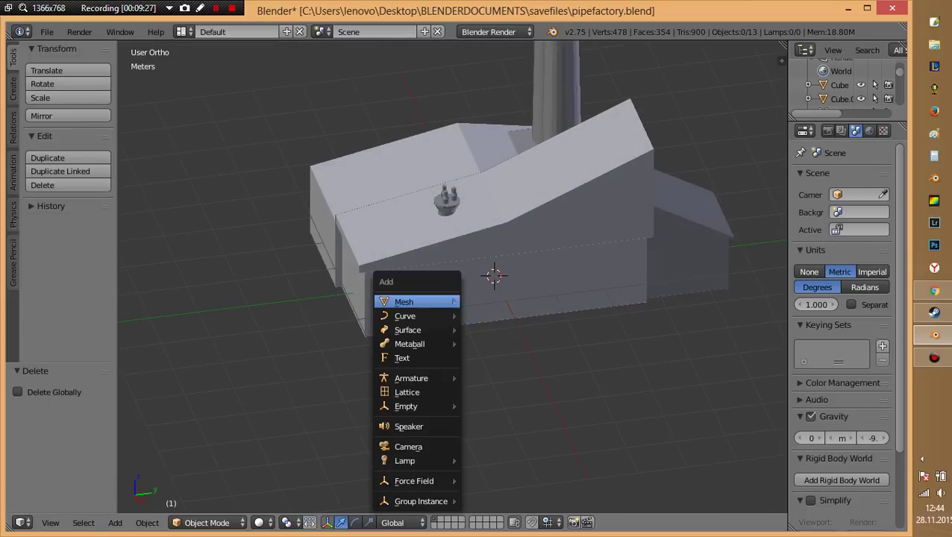
{"action": "left_click", "coordinate": [508, 314]}
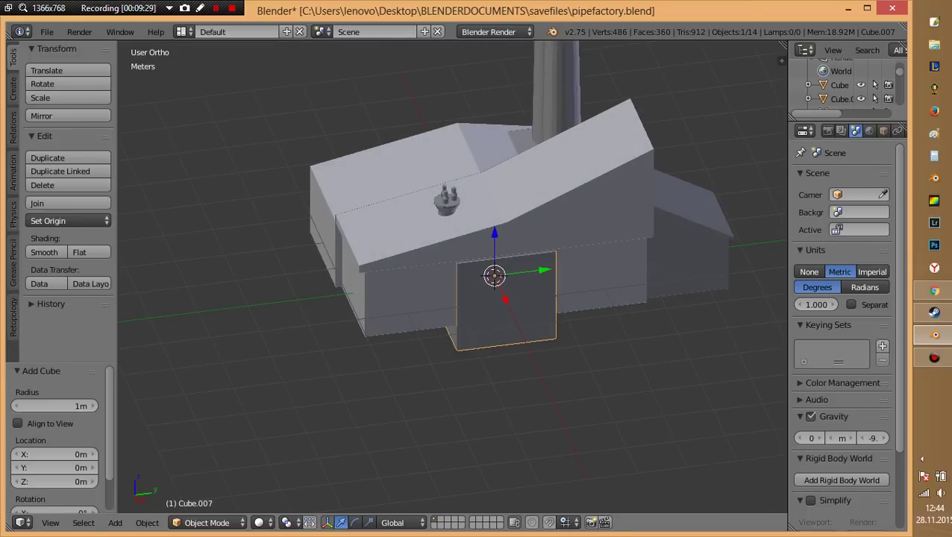
{"action": "key", "text": "KP_7"}
{"action": "key", "text": "z"}
{"action": "key", "text": "s"}
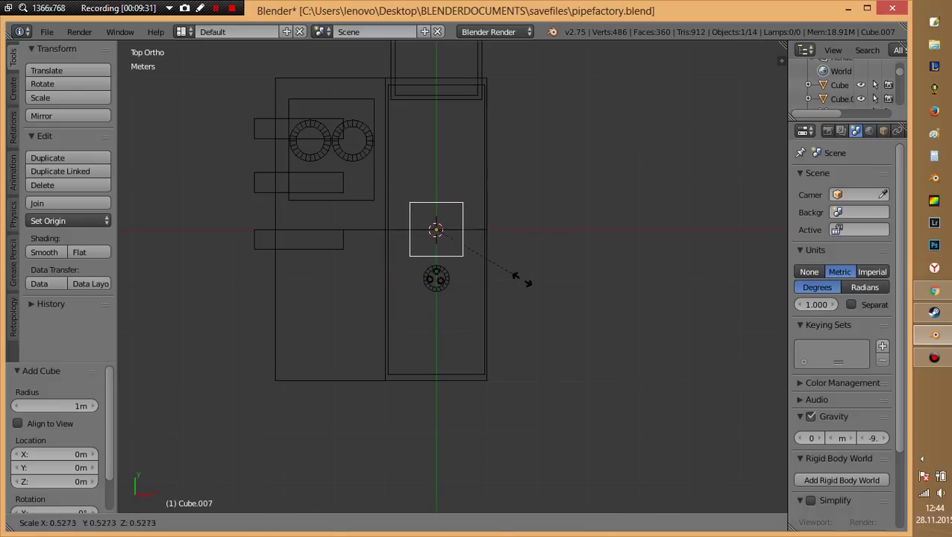
{"action": "left_click", "coordinate": [514, 272]}
{"action": "key", "text": "g"}
{"action": "left_click", "coordinate": [493, 349]}
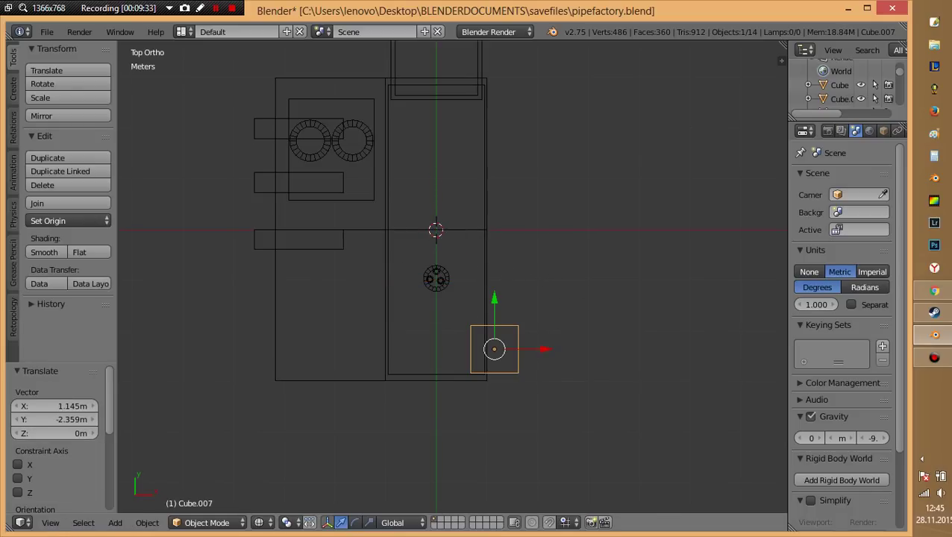
Check the small cube's placement from side and front views.
{"action": "scroll", "coordinate": [422, 347], "scroll_direction": "down", "scroll_amount": 2}
{"action": "scroll", "coordinate": [423, 348], "scroll_direction": "down", "scroll_amount": 2}
{"action": "key", "text": "z"}
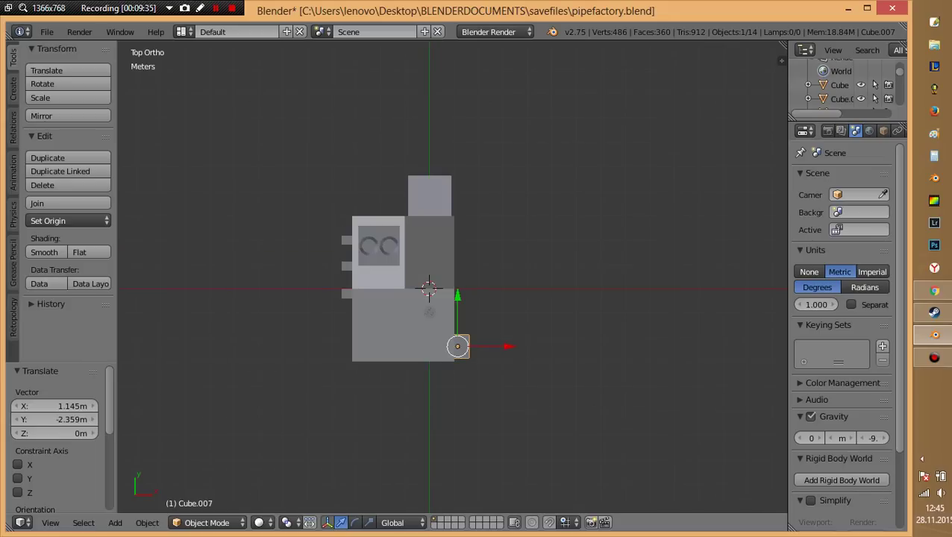
{"action": "mouse_move", "coordinate": [422, 348]}
{"action": "middle_mouse_down"}
{"action": "mouse_move", "coordinate": [447, 284]}
{"action": "mouse_move", "coordinate": [448, 343]}
{"action": "mouse_move", "coordinate": [448, 261]}
{"action": "mouse_move", "coordinate": [448, 328]}
{"action": "mouse_move", "coordinate": [455, 317]}
{"action": "middle_mouse_up"}
{"action": "scroll", "coordinate": [447, 358], "scroll_direction": "up", "scroll_amount": 2}
{"action": "scroll", "coordinate": [447, 358], "scroll_direction": "up", "scroll_amount": 2}
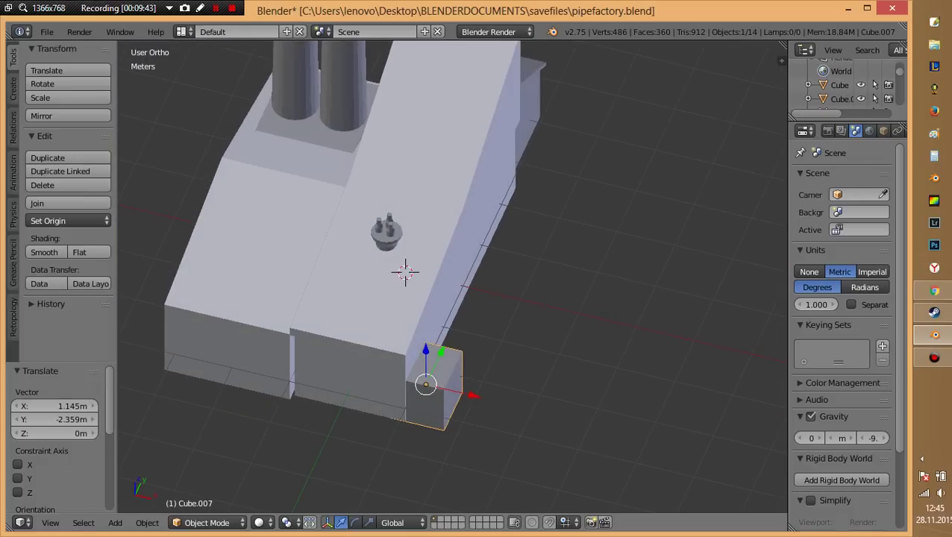
{"action": "key", "text": "KP_1"}
{"action": "key", "text": "z"}
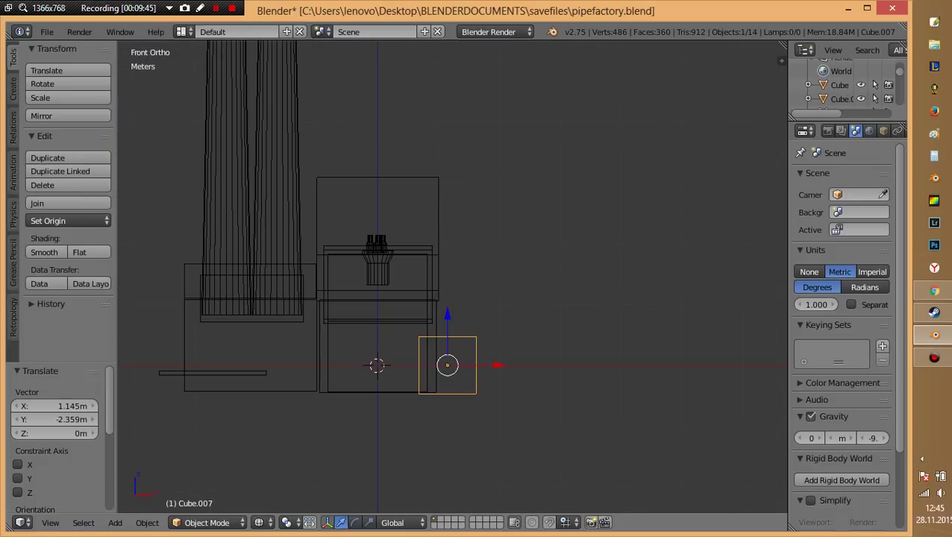
{"action": "key", "text": "z"}
{"action": "middle_click_drag", "start_coordinate": [448, 314], "coordinate": [477, 284]}
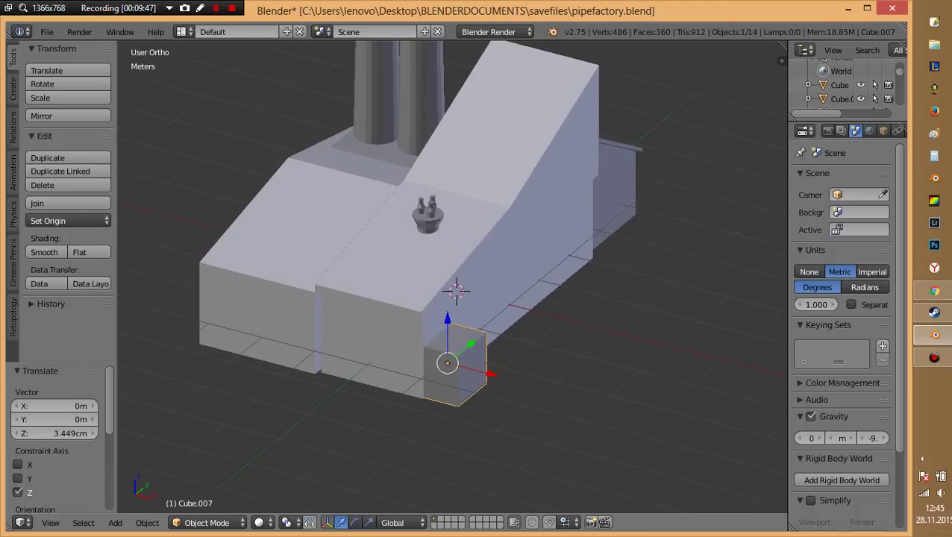
Shrink the cube further and lower it onto the ground.
{"action": "key", "text": "s"}
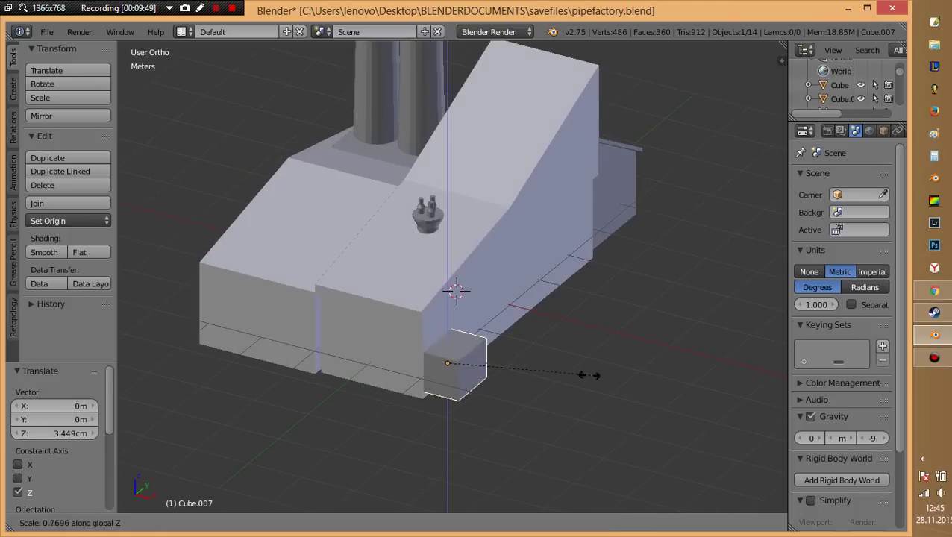
{"action": "left_click", "coordinate": [582, 376]}
{"action": "key", "text": "g"}
{"action": "key", "text": "z"}
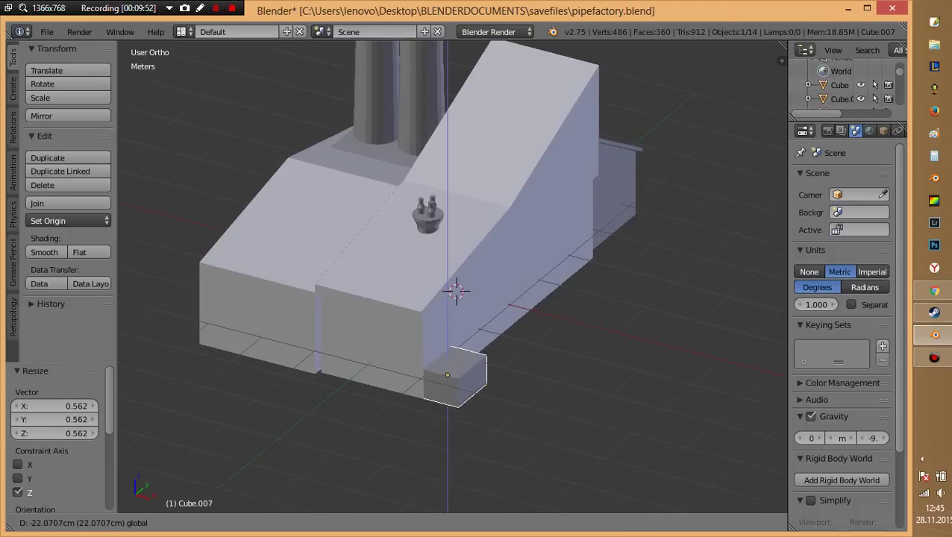
{"action": "key", "text": "Return"}
{"action": "middle_click_drag", "start_coordinate": [448, 313], "coordinate": [478, 246]}
Duplicate the small cube and slide the copy along the X axis.
{"action": "key", "text": "shift+d"}
{"action": "key", "text": "x"}
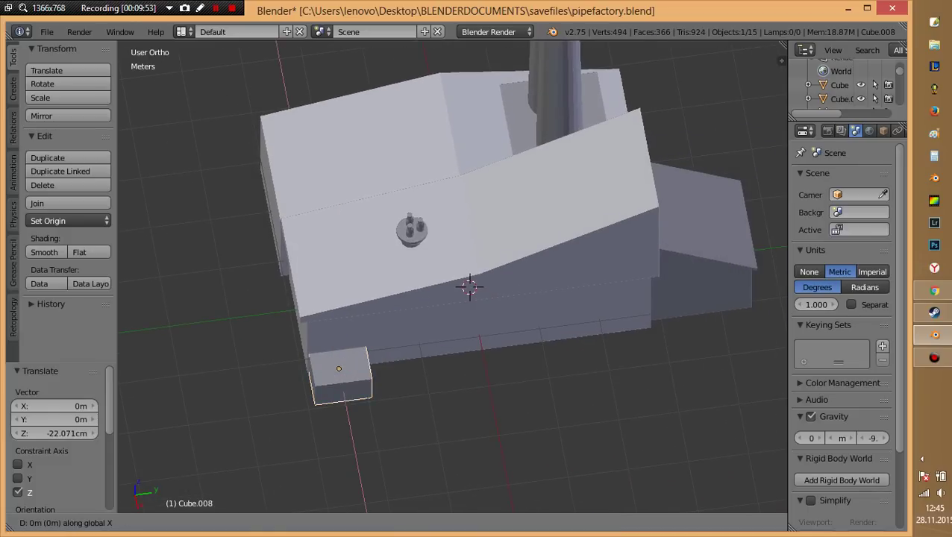
{"action": "key", "text": "Return"}
{"action": "mouse_move", "coordinate": [447, 314]}
{"action": "middle_mouse_down"}
{"action": "mouse_move", "coordinate": [462, 269]}
{"action": "mouse_move", "coordinate": [477, 298]}
{"action": "mouse_move", "coordinate": [478, 335]}
{"action": "middle_mouse_up"}
{"action": "key", "text": "g"}
{"action": "key", "text": "x"}
{"action": "key", "text": "Return"}
Enlarge the copied cube, raise it vertically, and deselect everything.
{"action": "key", "text": "s"}
{"action": "key", "text": "Return"}
{"action": "key", "text": "g"}
{"action": "key", "text": "z"}
{"action": "key", "text": "Return"}
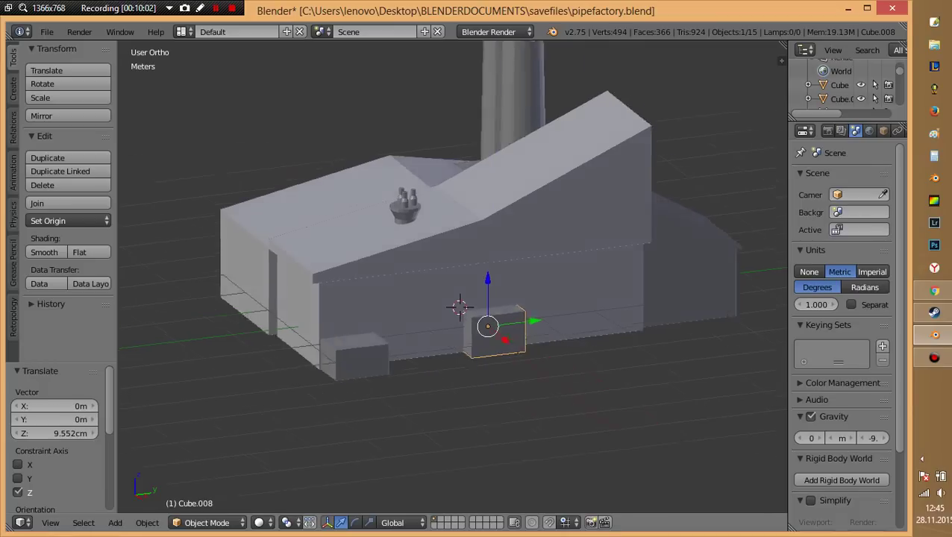
{"action": "middle_click_drag", "start_coordinate": [462, 321], "coordinate": [418, 314]}
{"action": "key", "text": "a"}
{"action": "key", "text": "shift+a"}
{"action": "mouse_move", "coordinate": [395, 315]}
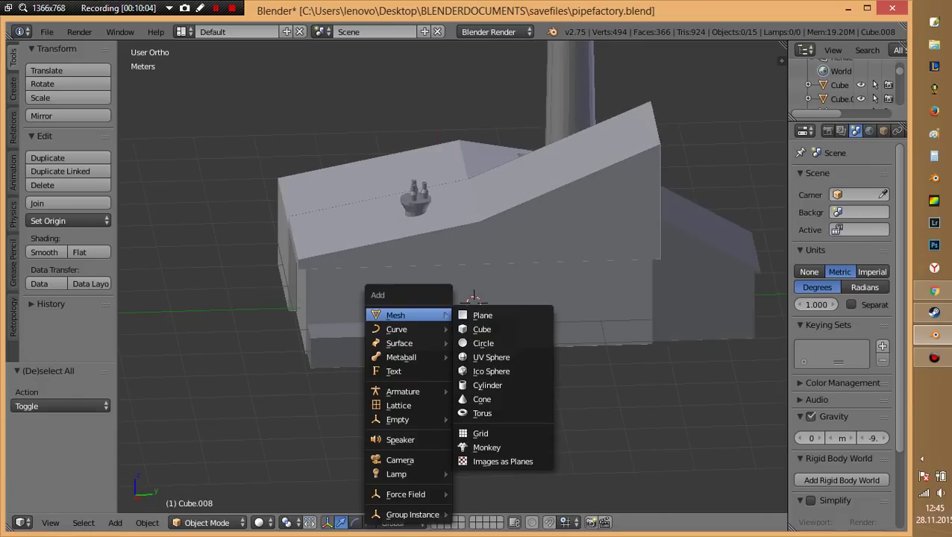
Add a 12-sided cylinder at the 3D cursor and rotate it 90° on X.
{"action": "left_click", "coordinate": [496, 382]}
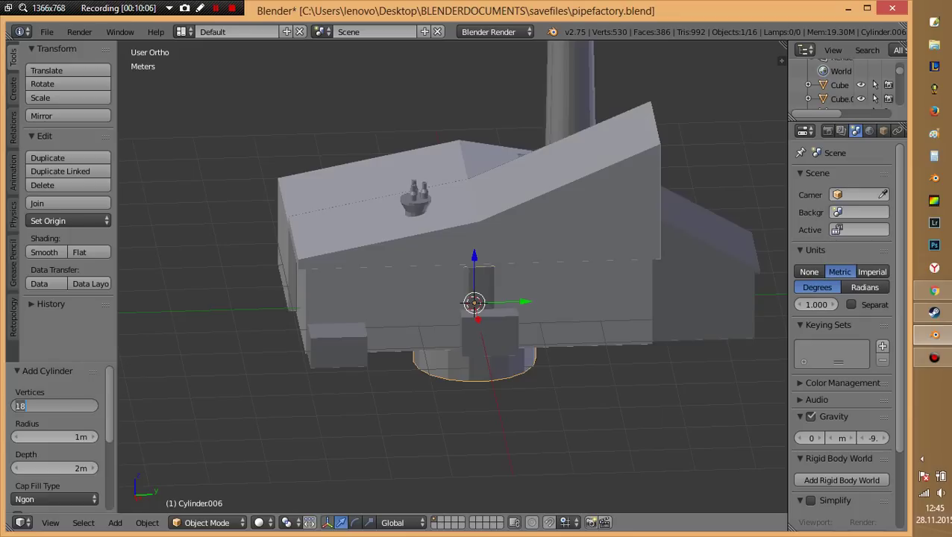
{"action": "type", "text": "12"}
{"action": "key", "text": "Return"}
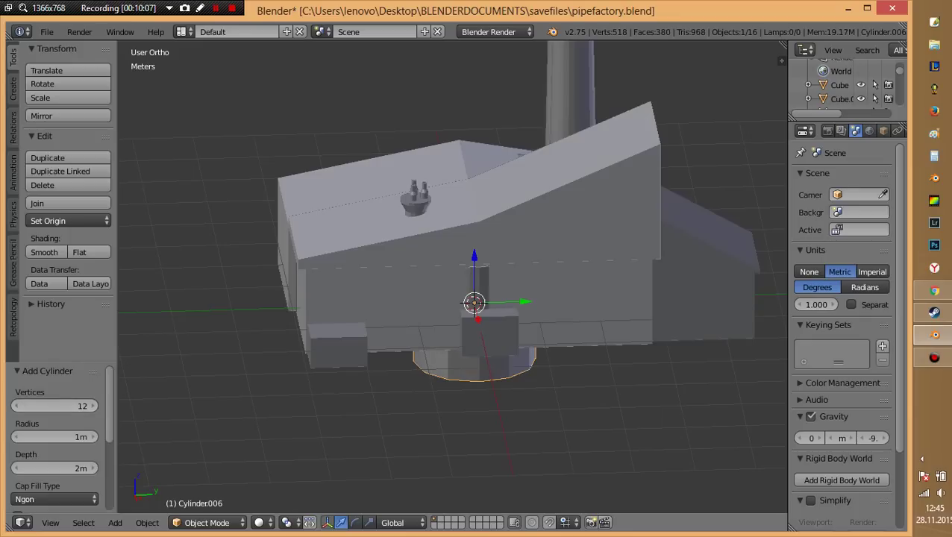
{"action": "type", "text": "rx"}
{"action": "type", "text": "90"}
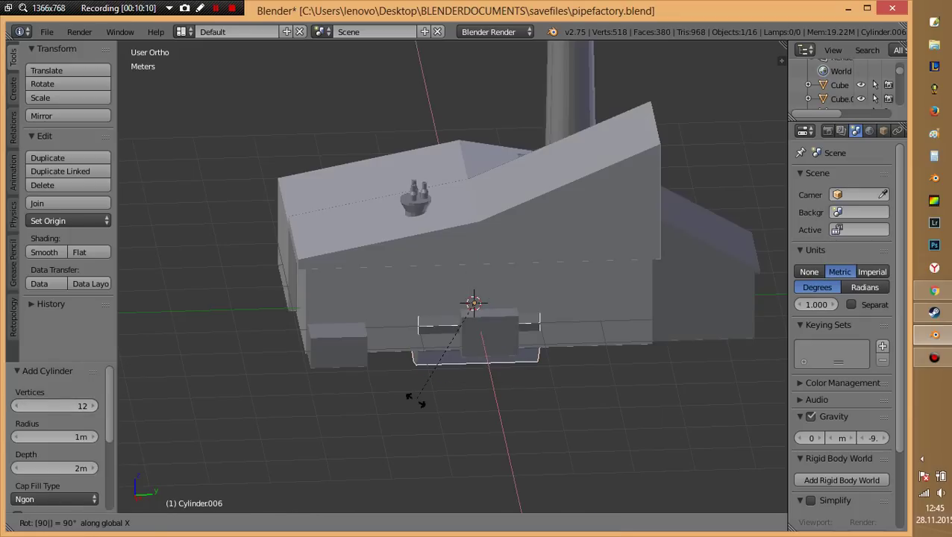
{"action": "key", "text": "Return"}
From top view in wireframe, shrink the cylinder and place it beside the right-hand ground box.
{"action": "key", "text": "KP_7"}
{"action": "key", "text": "z"}
{"action": "key", "text": "s"}
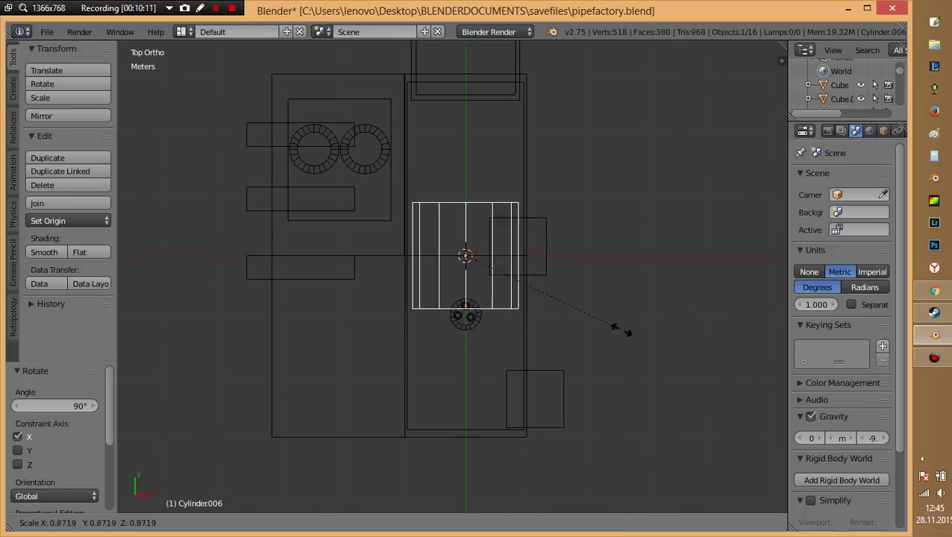
{"action": "left_click", "coordinate": [497, 276]}
{"action": "key", "text": "g"}
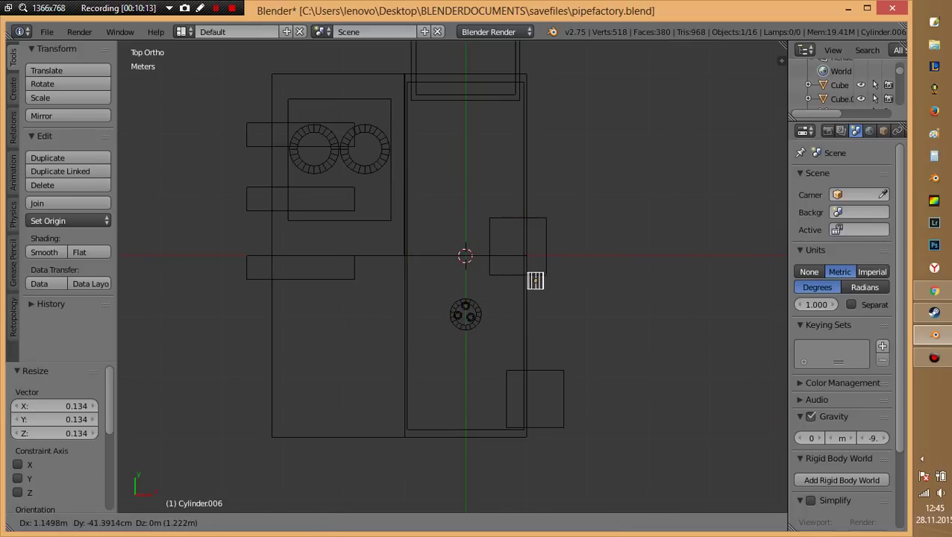
{"action": "left_click", "coordinate": [535, 280]}
{"action": "scroll", "coordinate": [565, 255], "scroll_direction": "up", "scroll_amount": 5}
{"action": "key", "text": "s"}
{"action": "left_click", "coordinate": [589, 329]}
{"action": "key", "text": "g"}
{"action": "key", "text": "Return"}
In Edit Mode, pull the cylinder's end face along Y toward the lower ground box.
{"action": "key", "text": "Tab"}
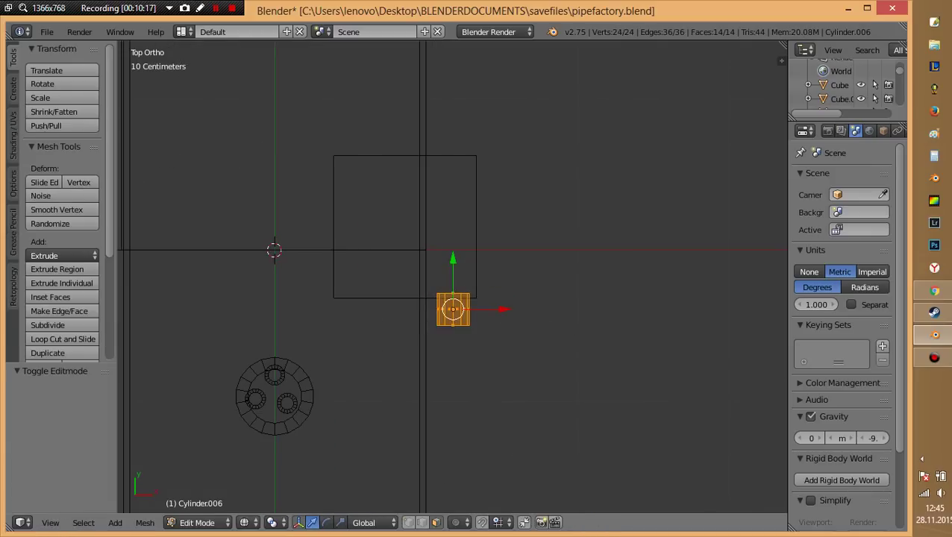
{"action": "left_click", "coordinate": [453, 309]}
{"action": "scroll", "coordinate": [452, 284], "scroll_direction": "down", "scroll_amount": 6}
{"action": "key", "text": "g"}
{"action": "key", "text": "y"}
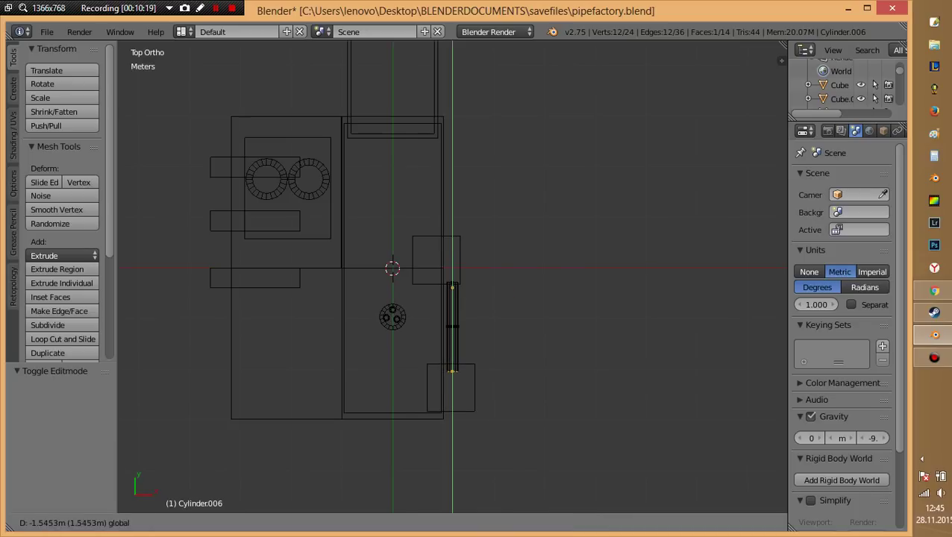
{"action": "left_click", "coordinate": [452, 366]}
{"action": "key", "text": "z"}
{"action": "middle_click_drag", "start_coordinate": [451, 365], "coordinate": [485, 335]}
{"action": "key", "text": "Tab"}
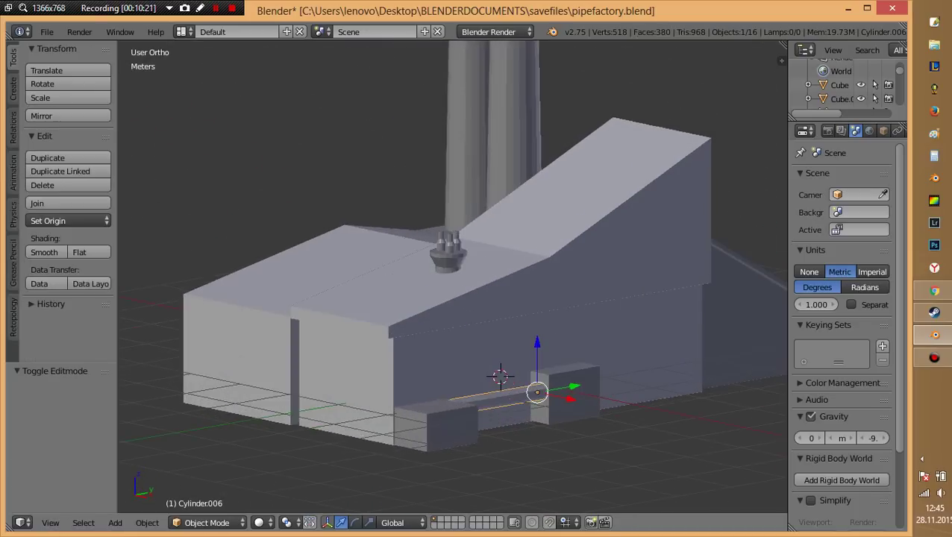
Make the pipe thinner, then stretch it along Y to reach both ground boxes.
{"action": "scroll", "coordinate": [485, 335], "scroll_direction": "up", "scroll_amount": 3}
{"action": "scroll", "coordinate": [485, 335], "scroll_direction": "up", "scroll_amount": 3}
{"action": "key", "text": "a"}
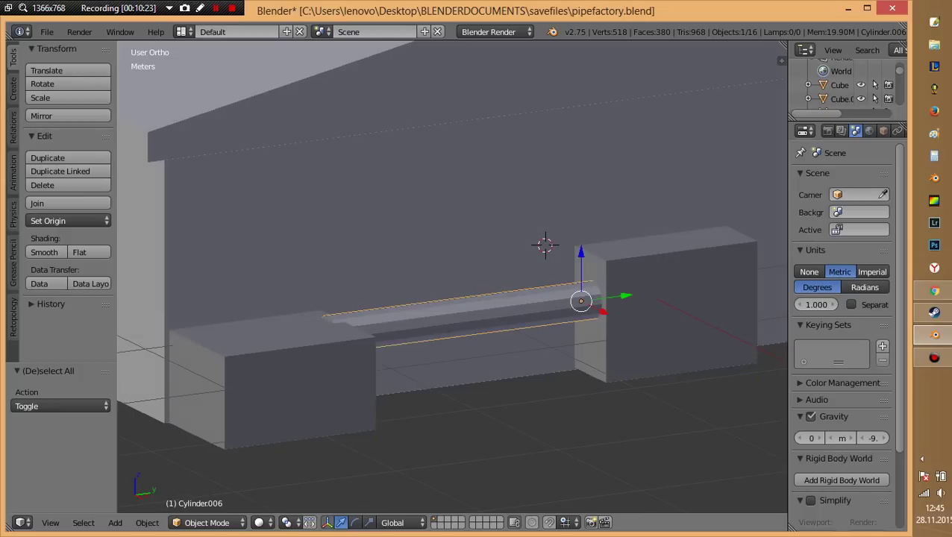
{"action": "key", "text": "s"}
{"action": "left_click", "coordinate": [567, 320]}
{"action": "key", "text": "s"}
{"action": "key", "text": "x"}
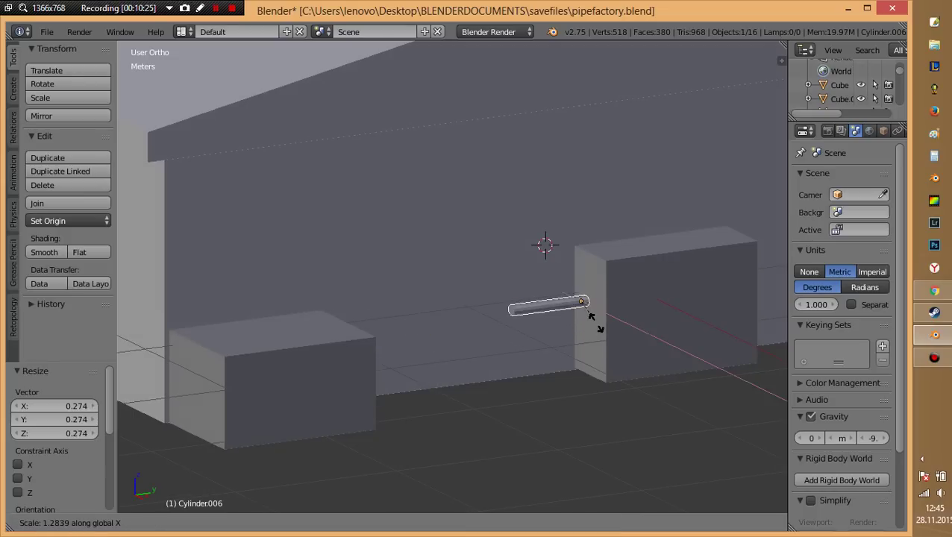
{"action": "key", "text": "y"}
{"action": "left_click", "coordinate": [666, 330]}
{"action": "scroll", "coordinate": [666, 330], "scroll_direction": "down", "scroll_amount": 2}
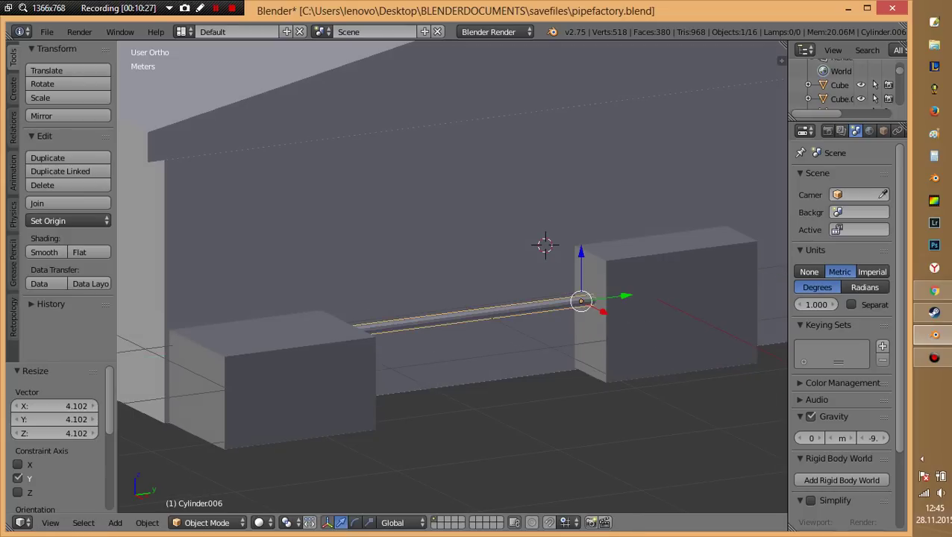
{"action": "key", "text": "z"}
{"action": "middle_click_drag", "start_coordinate": [485, 336], "coordinate": [485, 283]}
Duplicate the pipe and lower the copy along Z beneath the first pipe.
{"action": "key", "text": "z"}
{"action": "key", "text": "shift+d"}
{"action": "key", "text": "y"}
{"action": "left_click", "coordinate": [549, 249]}
{"action": "key", "text": "g"}
{"action": "key", "text": "z"}
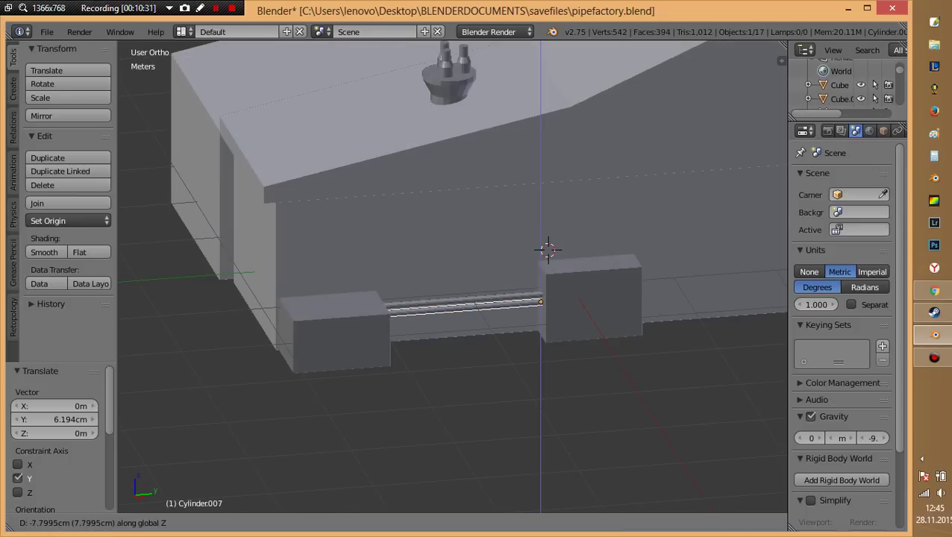
{"action": "key", "text": "Return"}
{"action": "middle_click_drag", "start_coordinate": [485, 313], "coordinate": [447, 269]}
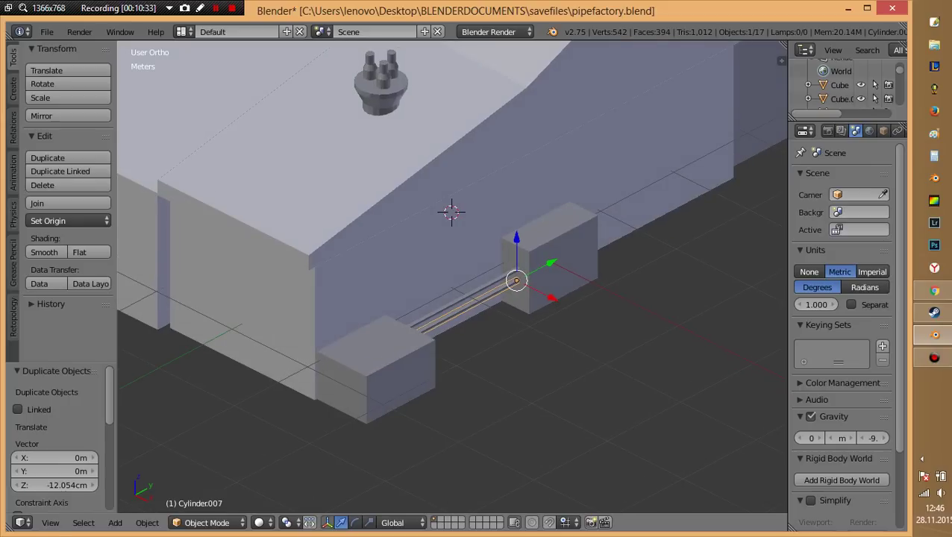
Duplicate the second pipe into a third and shift it sideways.
{"action": "key", "text": "shift+d"}
{"action": "key", "text": "Return"}
{"action": "key", "text": "g"}
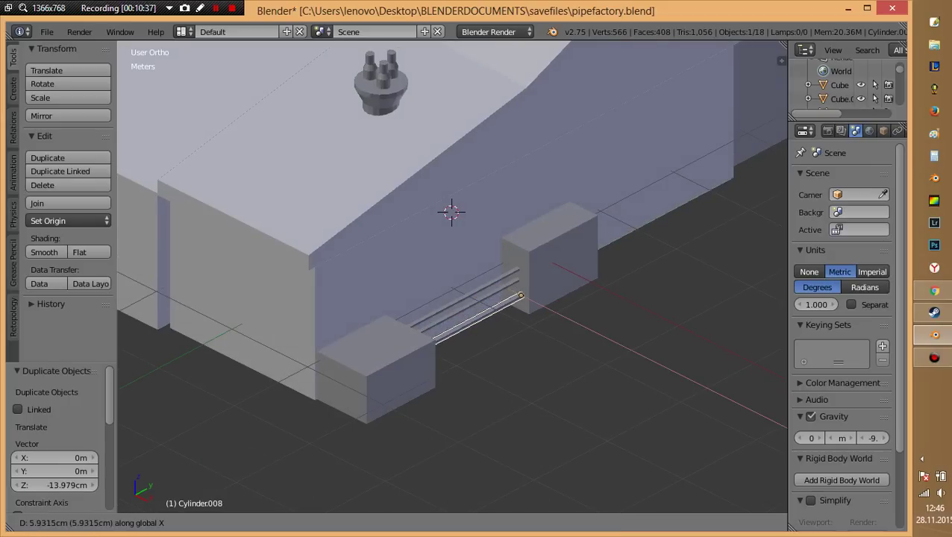
{"action": "key", "text": "Return"}
{"action": "key", "text": "a"}
{"action": "middle_click_drag", "start_coordinate": [447, 276], "coordinate": [335, 283]}
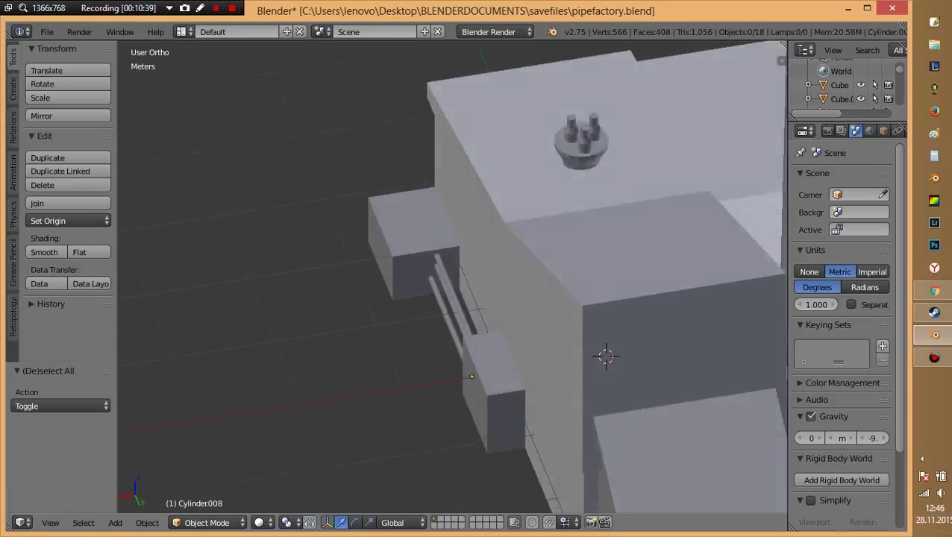
{"action": "middle_click_drag", "start_coordinate": [448, 299], "coordinate": [522, 283]}
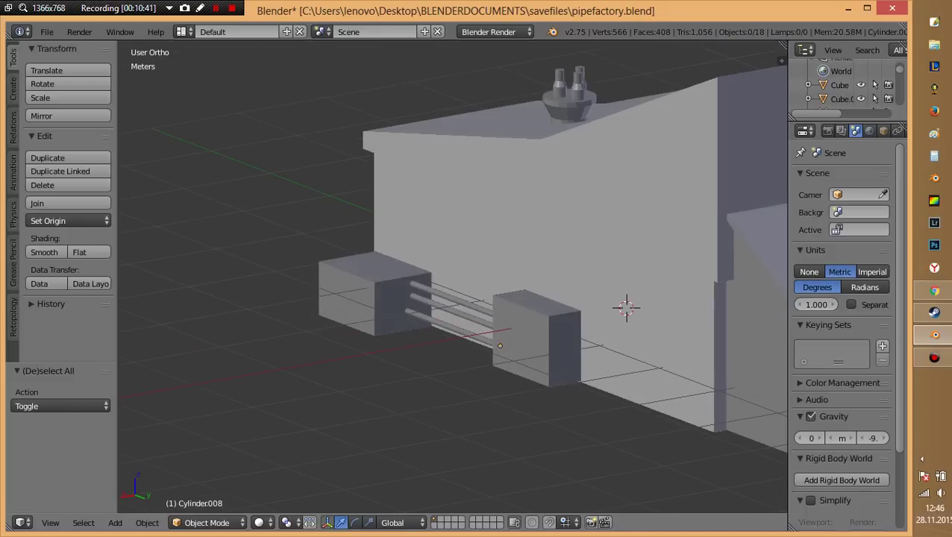
Select the left ground box and open its mesh for editing.
{"action": "right_click", "coordinate": [365, 295]}
{"action": "key", "text": "Tab"}
{"action": "scroll", "coordinate": [353, 290], "scroll_direction": "up", "scroll_amount": 3}
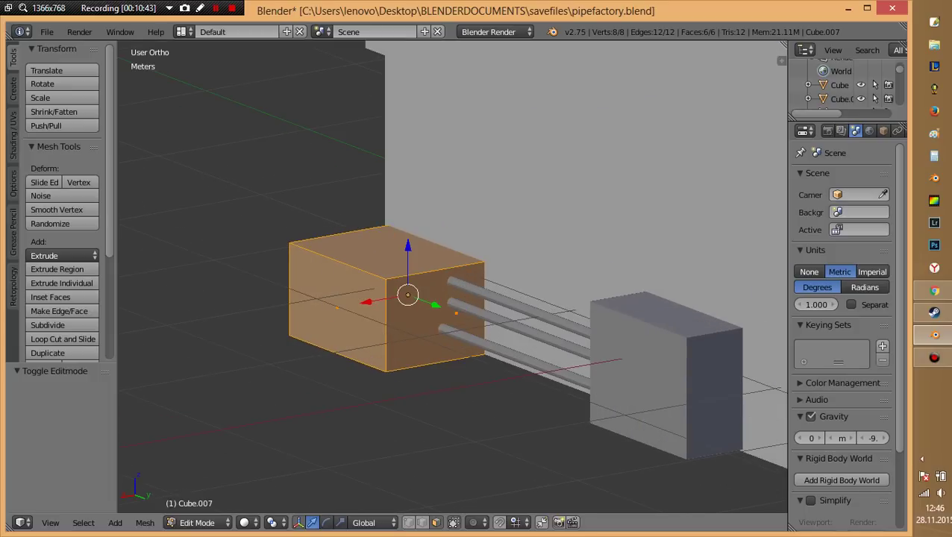
Leave Edit Mode, then delete an accidentally added cube.
{"action": "key", "text": "Tab"}
{"action": "key", "text": "a"}
{"action": "key", "text": "shift+a"}
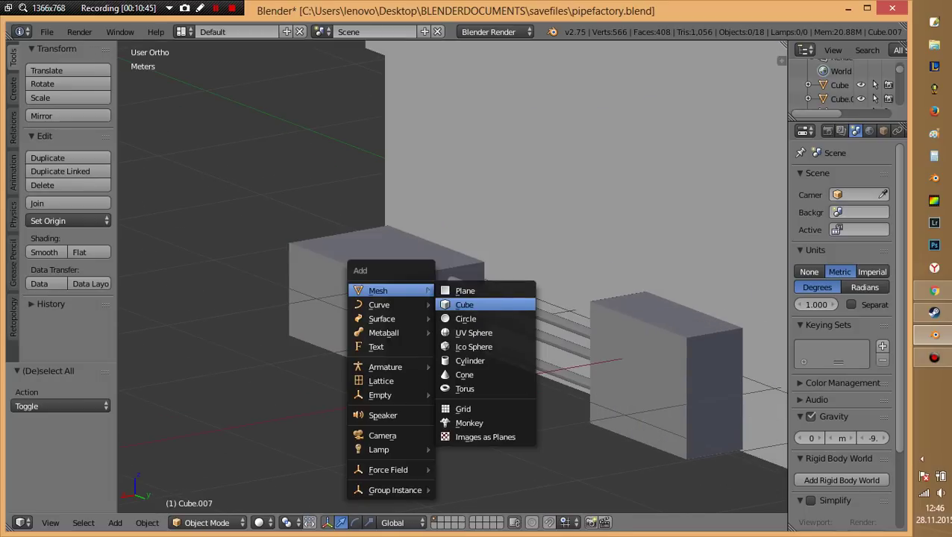
{"action": "left_click", "coordinate": [462, 304]}
{"action": "scroll", "coordinate": [447, 275], "scroll_direction": "down", "scroll_amount": 4}
{"action": "key", "text": "x"}
{"action": "left_click", "coordinate": [521, 314]}
Loop-cut the left ground box near its pipe end and extrude the end face 22.716 cm.
{"action": "right_click", "coordinate": [417, 291]}
{"action": "scroll", "coordinate": [418, 291], "scroll_direction": "up", "scroll_amount": 3}
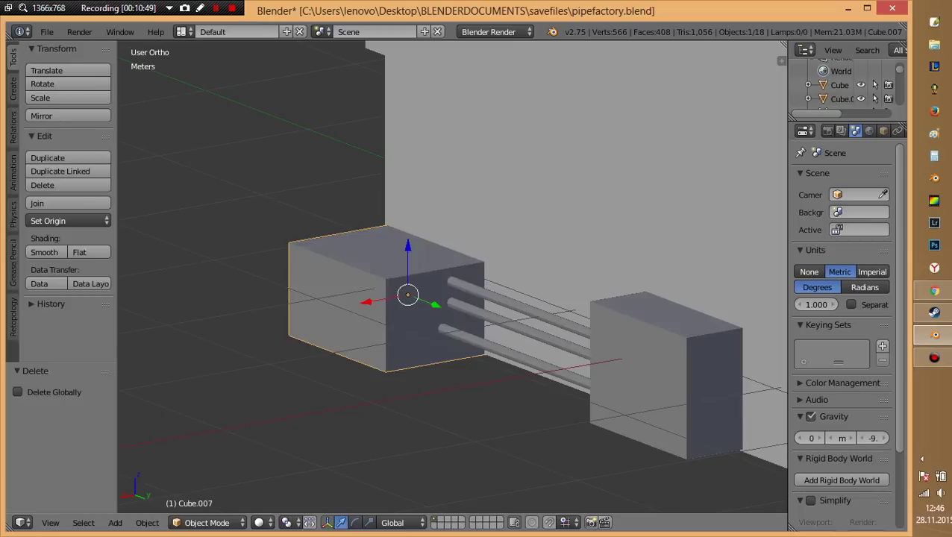
{"action": "key", "text": "Tab"}
{"action": "key", "text": "a"}
{"action": "key", "text": "ctrl+r"}
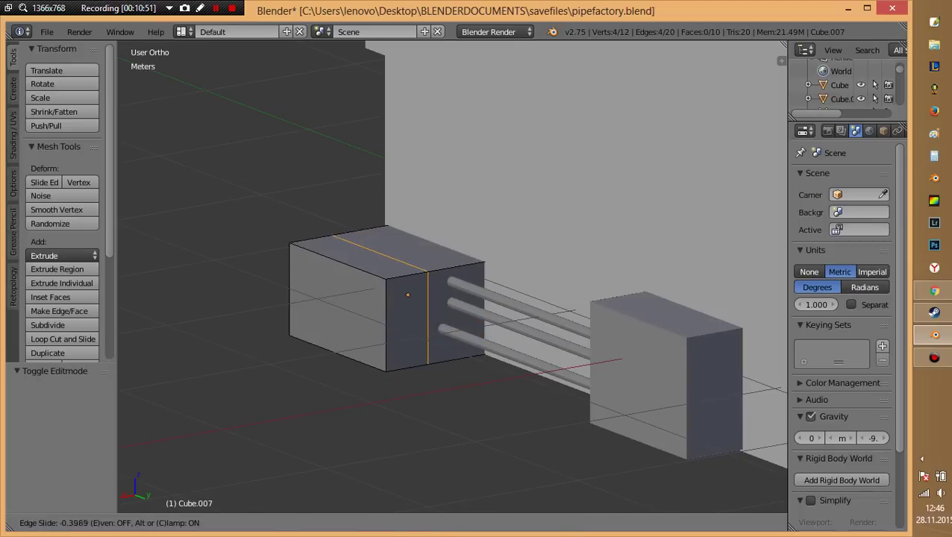
{"action": "left_click", "coordinate": [407, 294]}
{"action": "right_click", "coordinate": [407, 295]}
{"action": "middle_click_drag", "start_coordinate": [407, 295], "coordinate": [418, 313]}
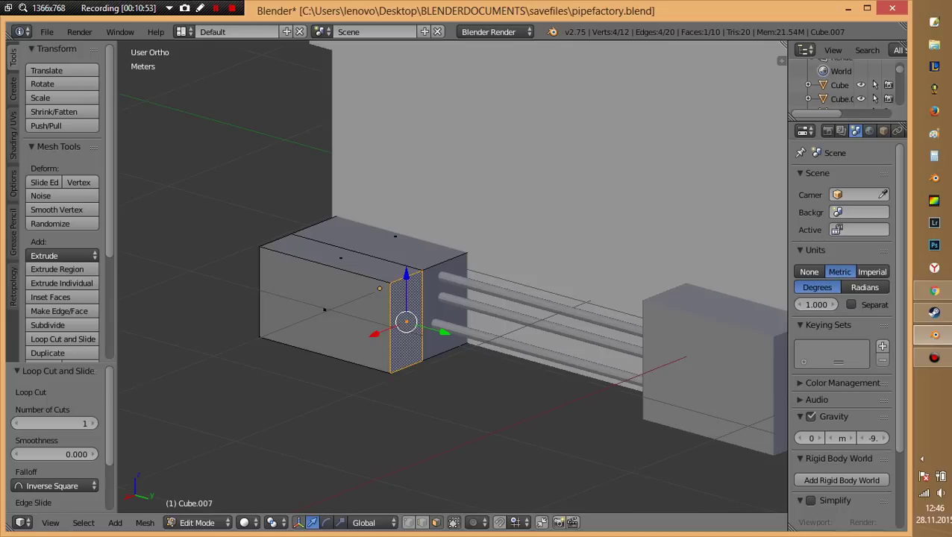
{"action": "key", "text": "e"}
{"action": "key", "text": "Return"}
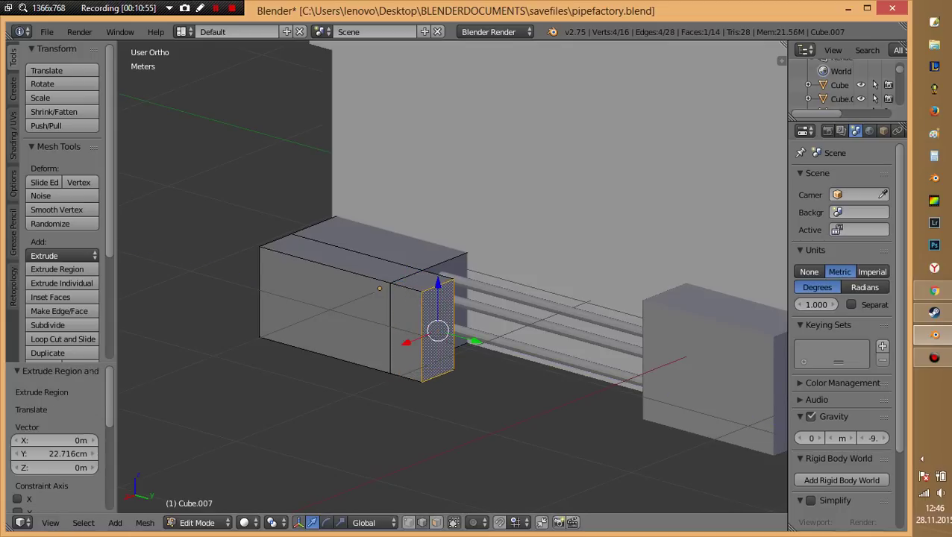
Lower the extension's top front edge along Z to form a slope toward the pipes.
{"action": "right_click", "coordinate": [437, 283]}
{"action": "key", "text": "g"}
{"action": "key", "text": "z"}
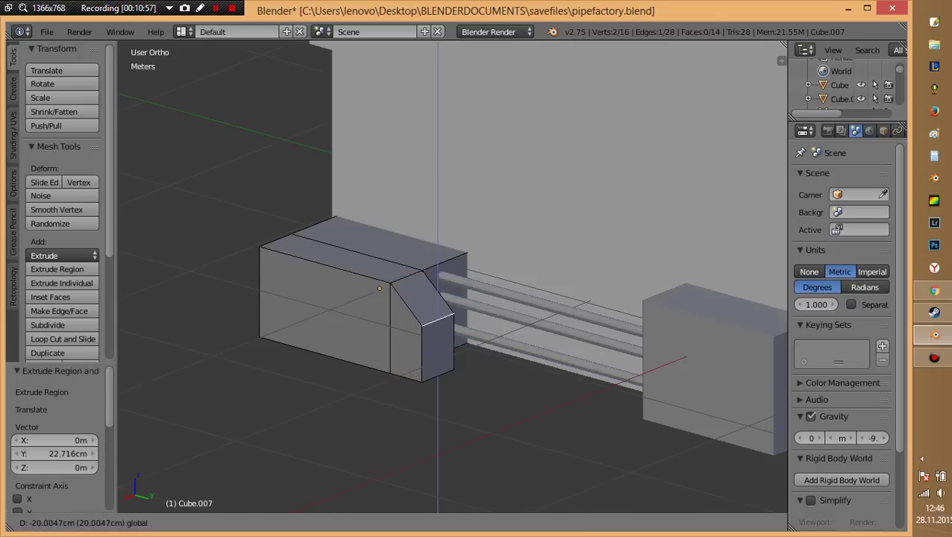
{"action": "key", "text": "Return"}
{"action": "key", "text": "Tab"}
{"action": "scroll", "coordinate": [739, 152], "scroll_direction": "up", "scroll_amount": 3}
{"action": "mouse_move", "coordinate": [739, 152]}
{"action": "middle_mouse_down"}
{"action": "mouse_move", "coordinate": [748, 393]}
{"action": "mouse_move", "coordinate": [779, 250]}
{"action": "mouse_move", "coordinate": [754, 172]}
{"action": "mouse_move", "coordinate": [716, 230]}
{"action": "middle_mouse_up"}
{"action": "key", "text": "a"}
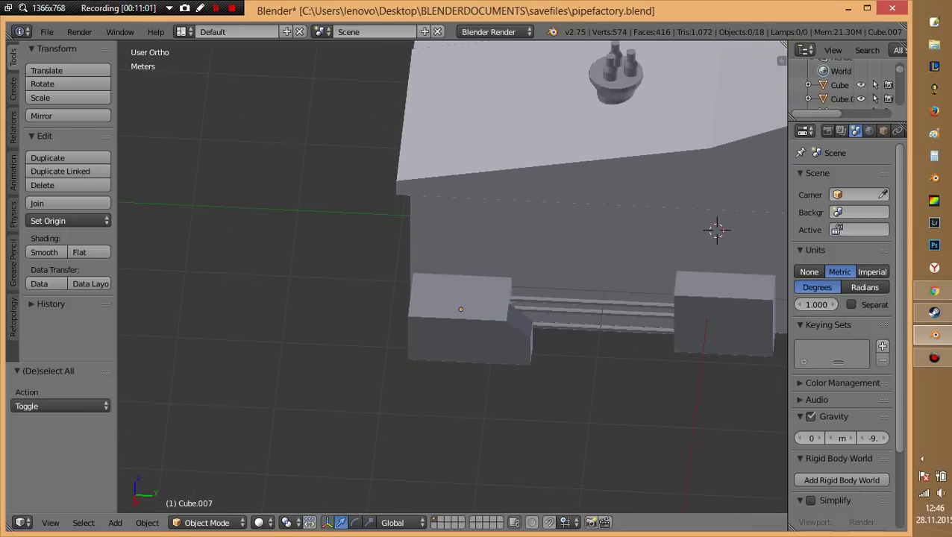
Duplicate the original pipe and rotate the copy 90° on X to stand upright.
{"action": "scroll", "coordinate": [522, 261], "scroll_direction": "down", "scroll_amount": 5}
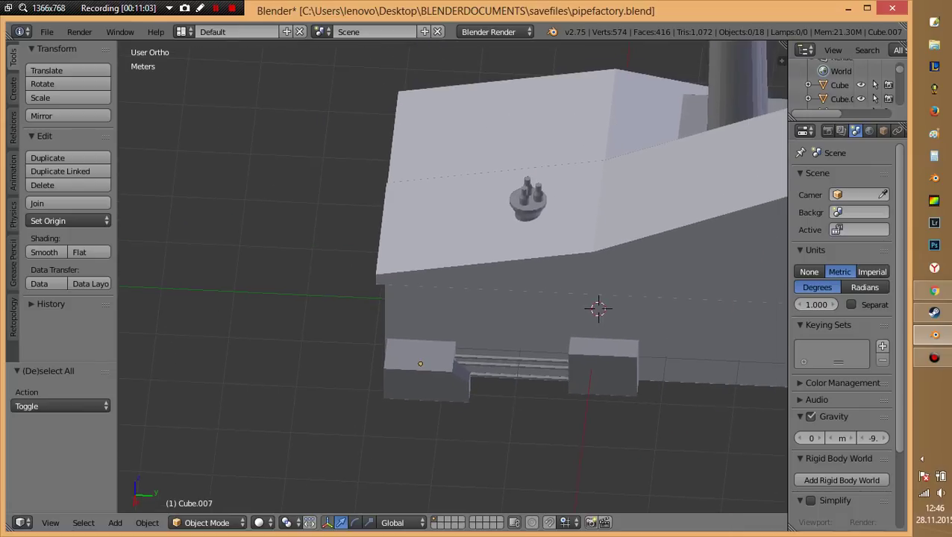
{"action": "scroll", "coordinate": [440, 343], "scroll_direction": "up", "scroll_amount": 5}
{"action": "key", "text": "shift+a"}
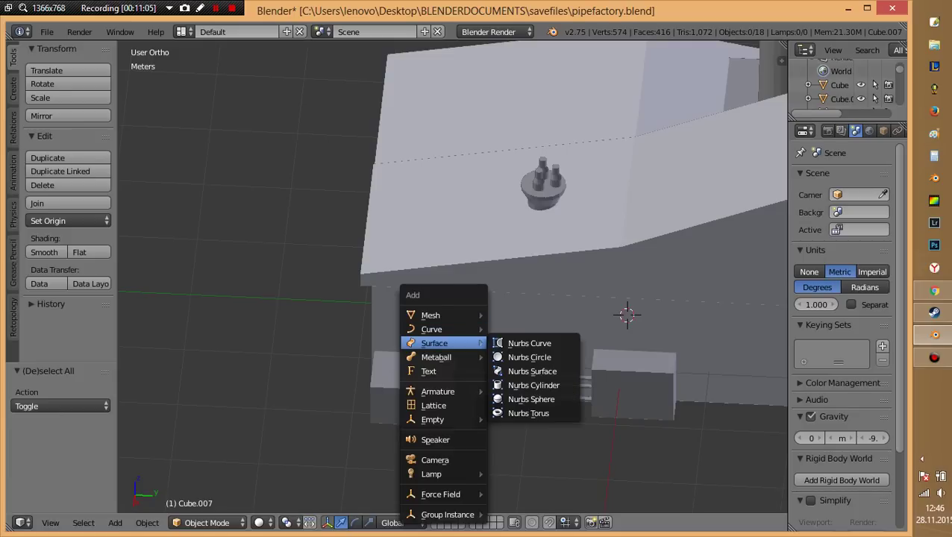
{"action": "key", "text": "Escape"}
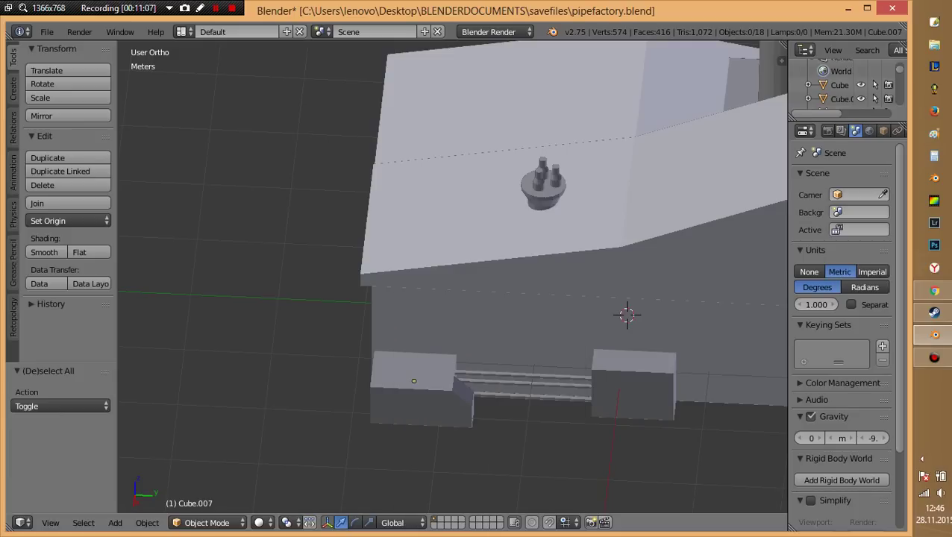
{"action": "key", "text": "shift+d"}
{"action": "type", "text": "rx"}
{"action": "type", "text": "90"}
{"action": "key", "text": "Return"}
In wireframe, enlarge the vertical pipe, then shorten its height along Z.
{"action": "mouse_move", "coordinate": [572, 366]}
{"action": "middle_mouse_down"}
{"action": "mouse_move", "coordinate": [587, 444]}
{"action": "mouse_move", "coordinate": [631, 486]}
{"action": "middle_mouse_up"}
{"action": "scroll", "coordinate": [451, 277], "scroll_direction": "down", "scroll_amount": 4}
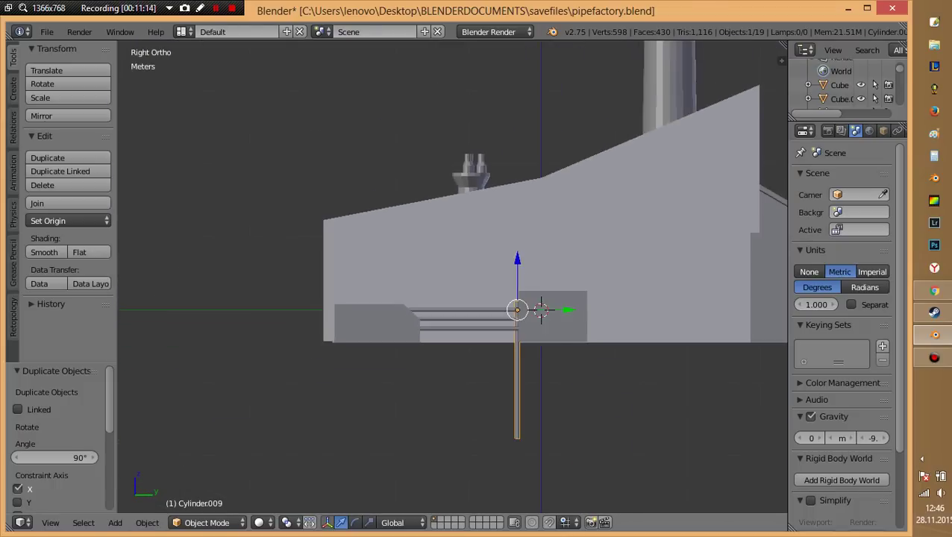
{"action": "key", "text": "z"}
{"action": "key", "text": "s"}
{"action": "left_click", "coordinate": [608, 367]}
{"action": "key", "text": "s"}
{"action": "key", "text": "z"}
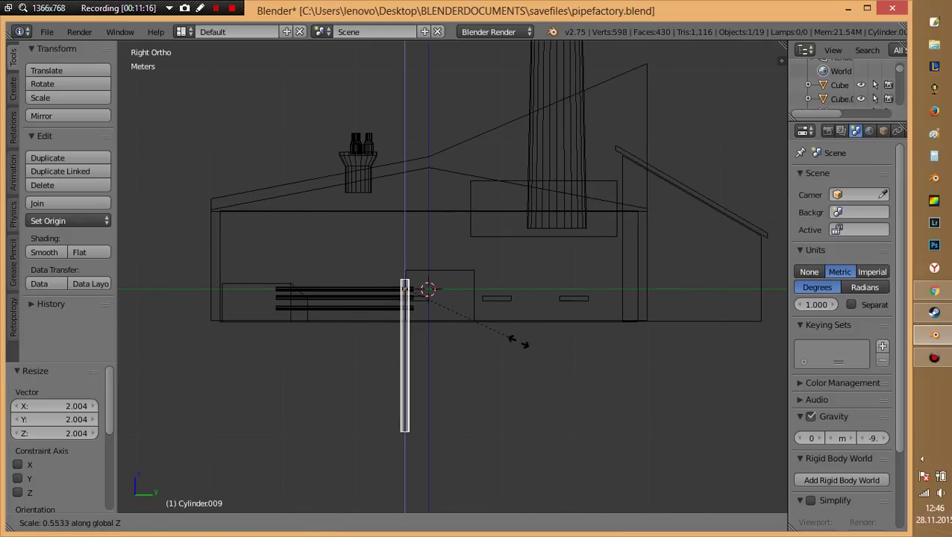
{"action": "left_click", "coordinate": [504, 337]}
Raise the vertical pipe along Z and slide it along Y over the right ground box.
{"action": "key", "text": "g"}
{"action": "key", "text": "z"}
{"action": "key", "text": "Return"}
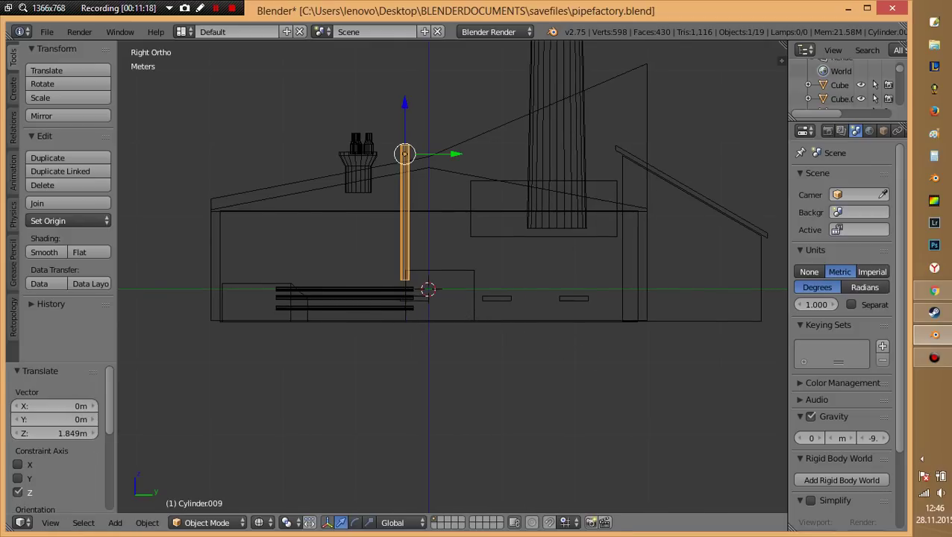
{"action": "key", "text": "g"}
{"action": "key", "text": "y"}
{"action": "key", "text": "Return"}
{"action": "key", "text": "z"}
Stretch the pipe taller, rescale it evenly, and lift it higher in Right view.
{"action": "middle_click_drag", "start_coordinate": [448, 298], "coordinate": [463, 306]}
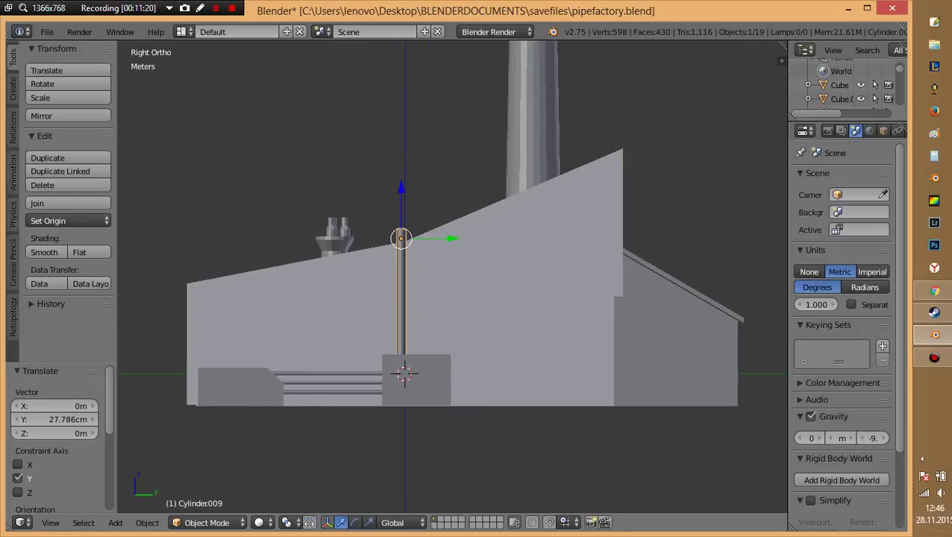
{"action": "mouse_move", "coordinate": [522, 299]}
{"action": "middle_mouse_down"}
{"action": "mouse_move", "coordinate": [462, 283]}
{"action": "mouse_move", "coordinate": [552, 287]}
{"action": "middle_mouse_up"}
{"action": "key", "text": "s"}
{"action": "key", "text": "z"}
{"action": "key", "text": "Return"}
{"action": "key", "text": "s"}
{"action": "key", "text": "Return"}
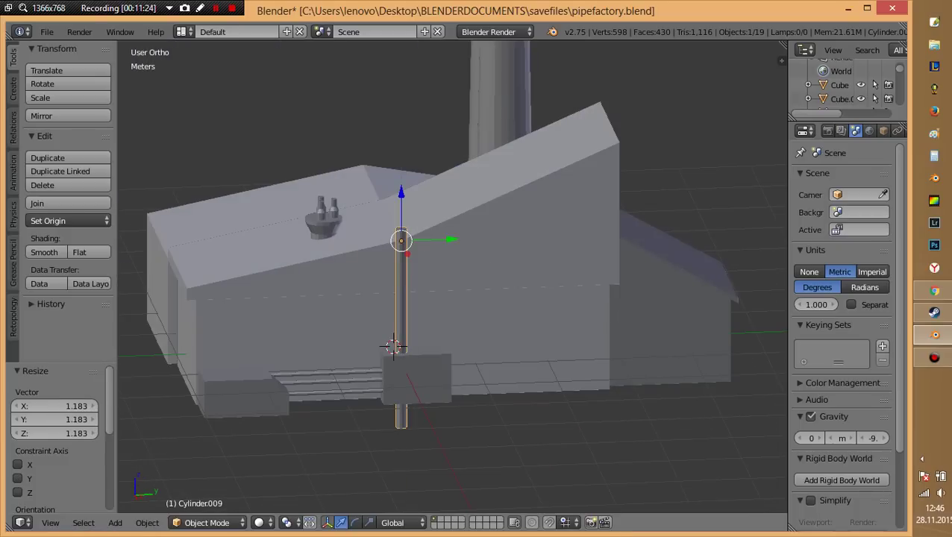
{"action": "key", "text": "KP_3"}
{"action": "key", "text": "g"}
{"action": "key", "text": "z"}
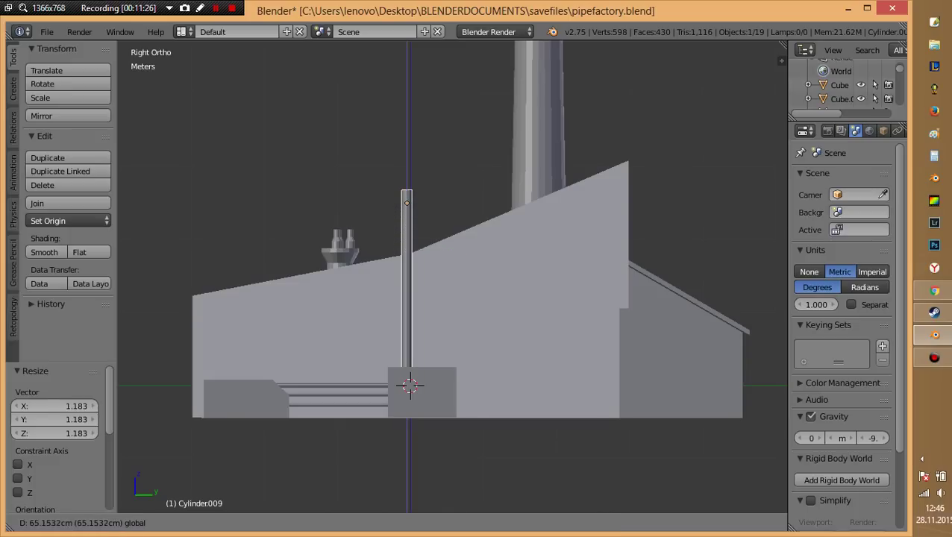
{"action": "key", "text": "Return"}
Duplicate the pipe and slide the copy along Y beside the original.
{"action": "key", "text": "shift+d"}
{"action": "key", "text": "x"}
{"action": "key", "text": "y"}
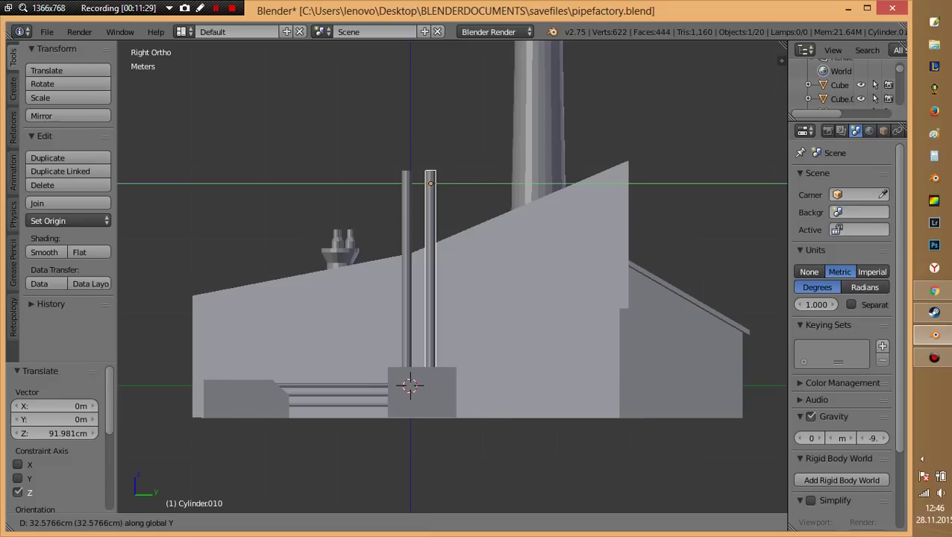
Confirm the pipe copy beside the original and deselect everything.
{"action": "key", "text": "Return"}
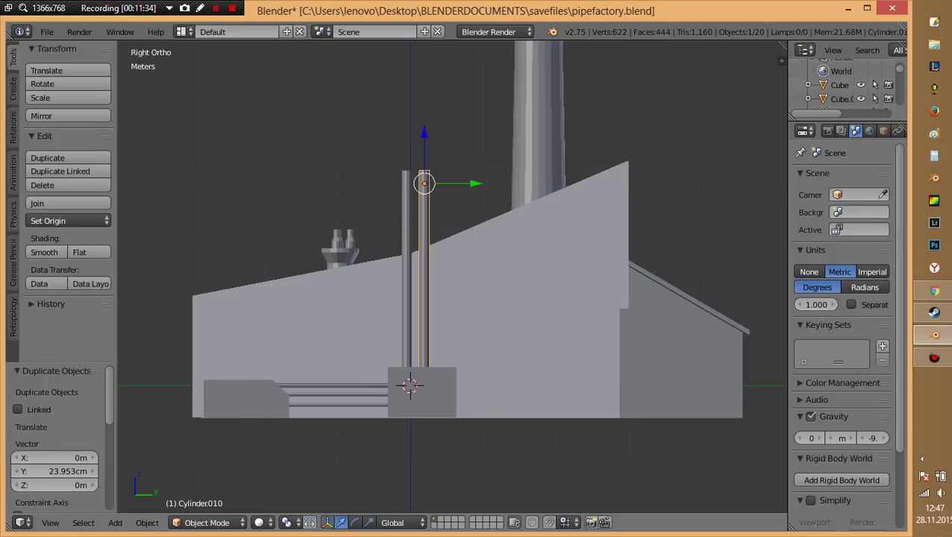
{"action": "middle_click_drag", "start_coordinate": [447, 335], "coordinate": [478, 291]}
{"action": "scroll", "coordinate": [433, 261], "scroll_direction": "down", "scroll_amount": 2}
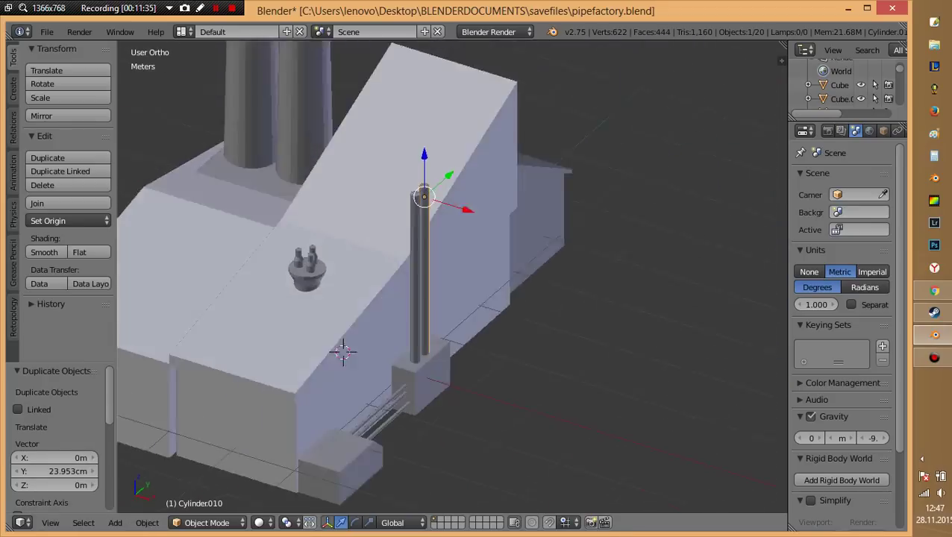
{"action": "scroll", "coordinate": [433, 261], "scroll_direction": "down", "scroll_amount": 2}
{"action": "scroll", "coordinate": [432, 262], "scroll_direction": "down", "scroll_amount": 2}
{"action": "key", "text": "a"}
{"action": "scroll", "coordinate": [451, 275], "scroll_direction": "up", "scroll_amount": 2}
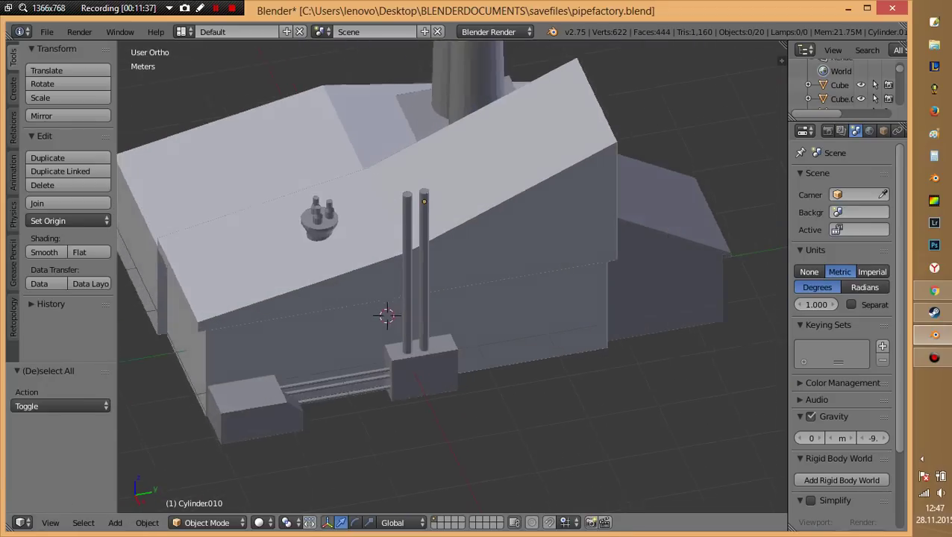
{"action": "scroll", "coordinate": [452, 275], "scroll_direction": "up", "scroll_amount": 2}
{"action": "scroll", "coordinate": [451, 276], "scroll_direction": "up", "scroll_amount": 2}
{"action": "scroll", "coordinate": [401, 279], "scroll_direction": "up", "scroll_amount": 5}
Select the right-hand pipe and shift it slightly along Y.
{"action": "right_click", "coordinate": [365, 268]}
{"action": "key", "text": "shift+d"}
{"action": "key", "text": "x"}
{"action": "key", "text": "y"}
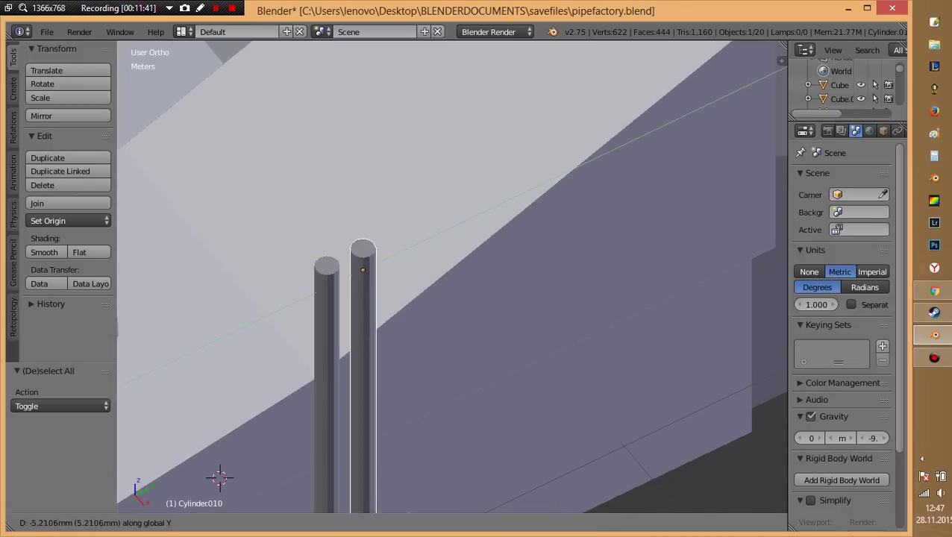
{"action": "key", "text": "Return"}
Move the right-hand pipe further along Y, 9.598 cm from its twin.
{"action": "scroll", "coordinate": [451, 276], "scroll_direction": "down", "scroll_amount": 2}
{"action": "scroll", "coordinate": [451, 276], "scroll_direction": "down", "scroll_amount": 2}
{"action": "middle_click_drag", "start_coordinate": [451, 298], "coordinate": [448, 276]}
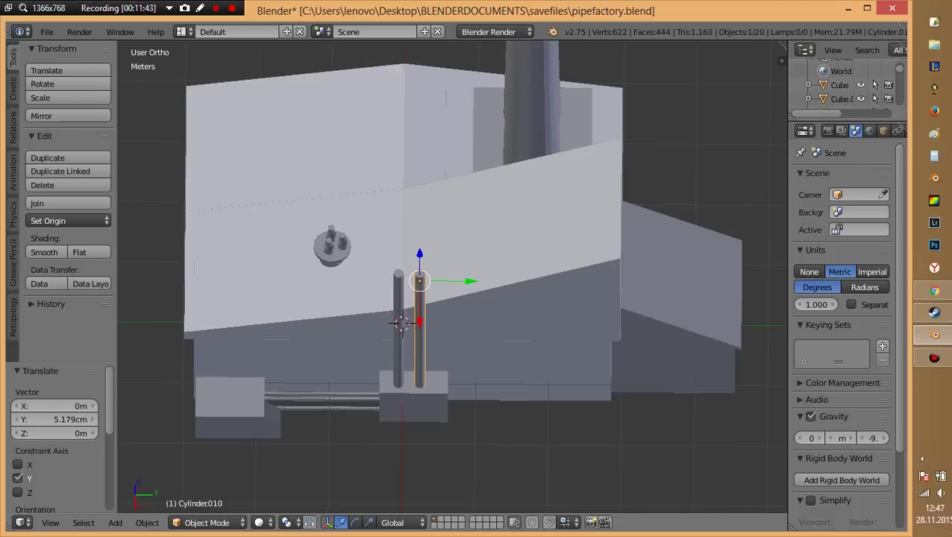
{"action": "key", "text": "g"}
{"action": "key", "text": "y"}
{"action": "key", "text": "Return"}
{"action": "scroll", "coordinate": [451, 276], "scroll_direction": "up", "scroll_amount": 4}
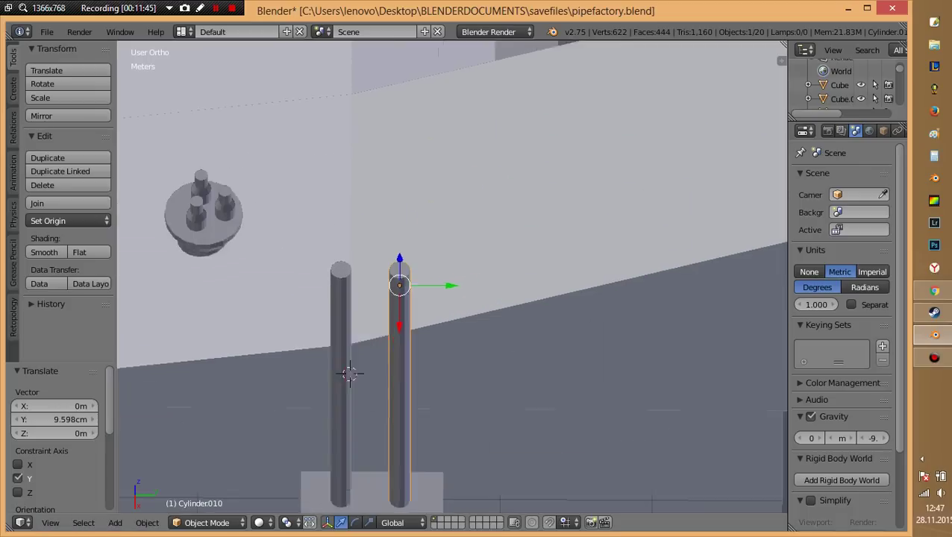
{"action": "scroll", "coordinate": [451, 276], "scroll_direction": "up", "scroll_amount": 1}
{"action": "key", "text": "Tab"}
Extrude the pipe's top face, widen it, and raise a first cap section.
{"action": "right_click", "coordinate": [388, 267]}
{"action": "middle_click_drag", "start_coordinate": [447, 283], "coordinate": [457, 276]}
{"action": "key", "text": "e"}
{"action": "left_click", "coordinate": [457, 276]}
{"action": "key", "text": "s"}
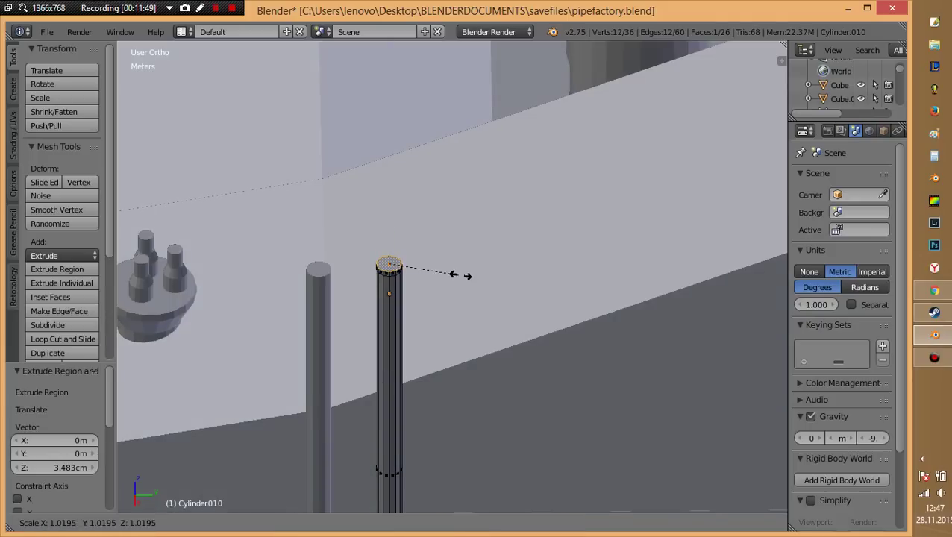
{"action": "left_click", "coordinate": [476, 278]}
{"action": "key", "text": "e"}
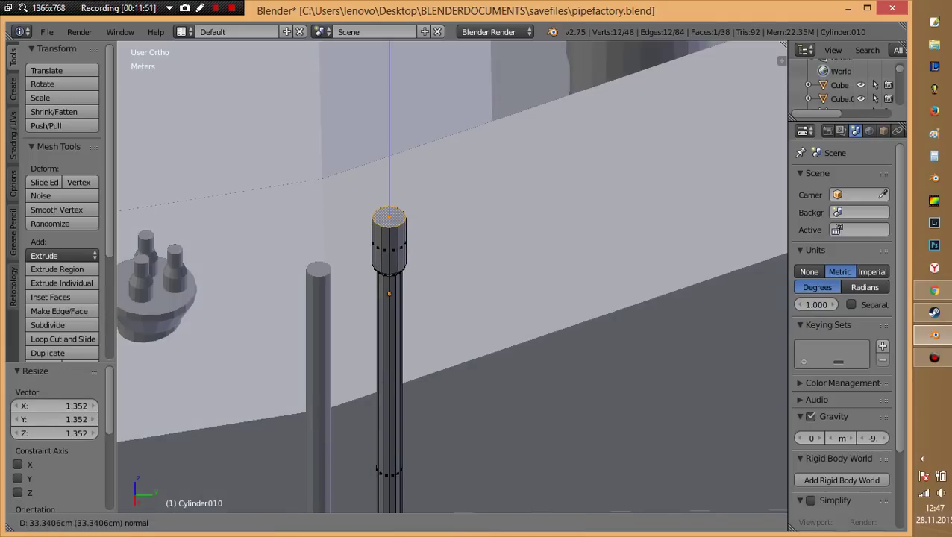
{"action": "key", "text": "Return"}
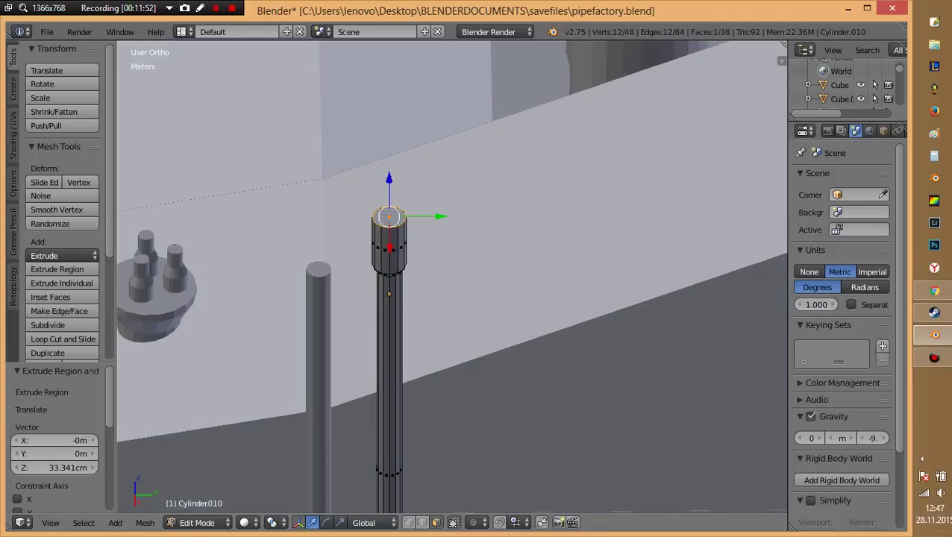
{"action": "scroll", "coordinate": [447, 276], "scroll_direction": "down", "scroll_amount": 4}
Look over the whole factory, then undo the raised cap section in Edit Mode.
{"action": "key", "text": "Tab"}
{"action": "middle_click_drag", "start_coordinate": [447, 276], "coordinate": [507, 246]}
{"action": "scroll", "coordinate": [507, 246], "scroll_direction": "down", "scroll_amount": 2}
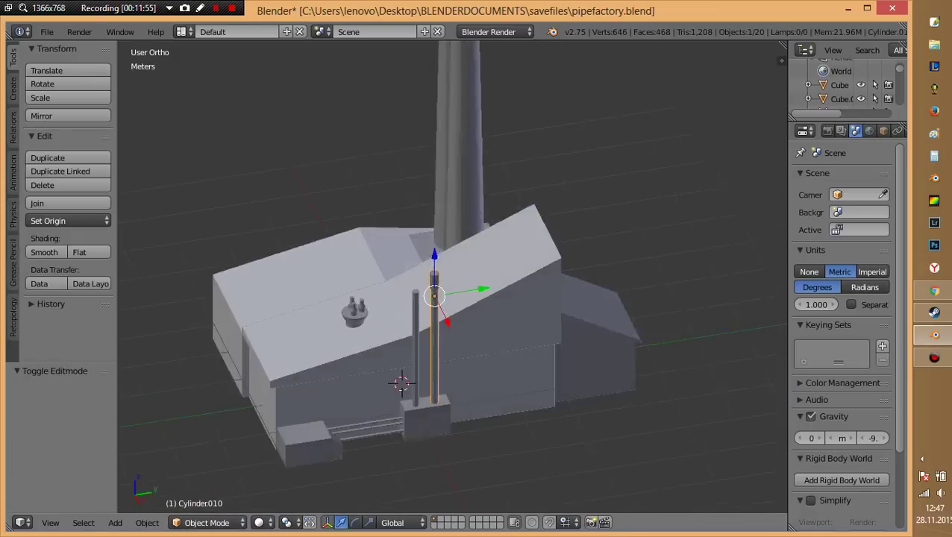
{"action": "scroll", "coordinate": [452, 276], "scroll_direction": "up", "scroll_amount": 4}
{"action": "key", "text": "Tab"}
{"action": "key", "text": "ctrl+z"}
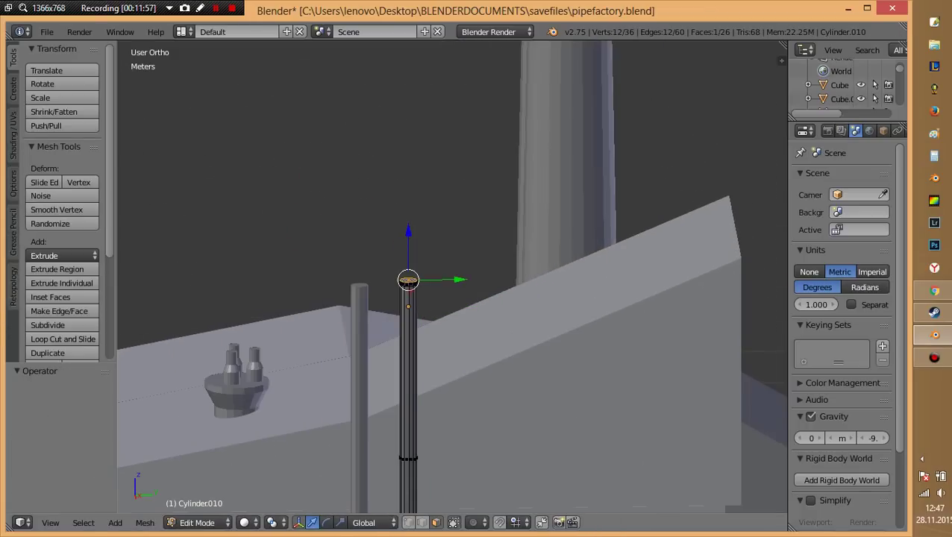
{"action": "scroll", "coordinate": [448, 291], "scroll_direction": "up", "scroll_amount": 2}
Re-extrude the pipe top, widen it about 1.977 times, and raise it into a cap.
{"action": "key", "text": "e"}
{"action": "left_click", "coordinate": [466, 295]}
{"action": "key", "text": "s"}
{"action": "left_click", "coordinate": [513, 299]}
{"action": "key", "text": "e"}
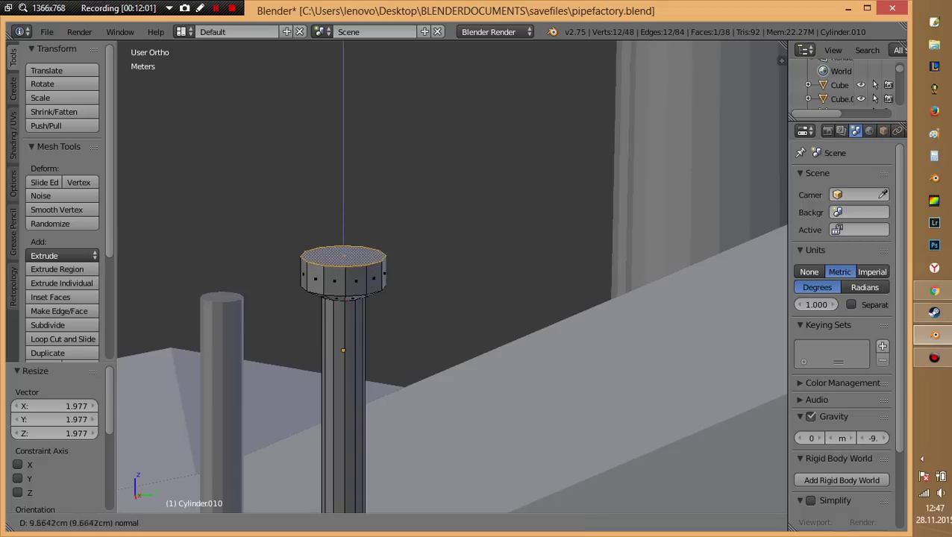
{"action": "key", "text": "Return"}
{"action": "key", "text": "Tab"}
Delete the thin left pipe.
{"action": "right_click", "coordinate": [313, 323]}
{"action": "key", "text": "x"}
{"action": "left_click", "coordinate": [308, 342]}
Select the capped pipe Cylinder.010 and duplicate it with Shift+D.
{"action": "right_click", "coordinate": [388, 336]}
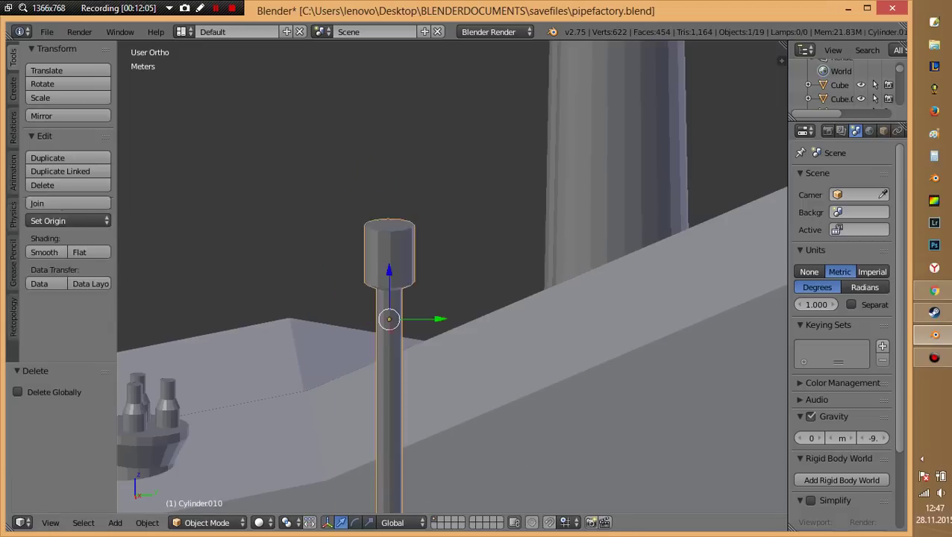
{"action": "key", "text": "Tab"}
{"action": "key", "text": "ctrl+r"}
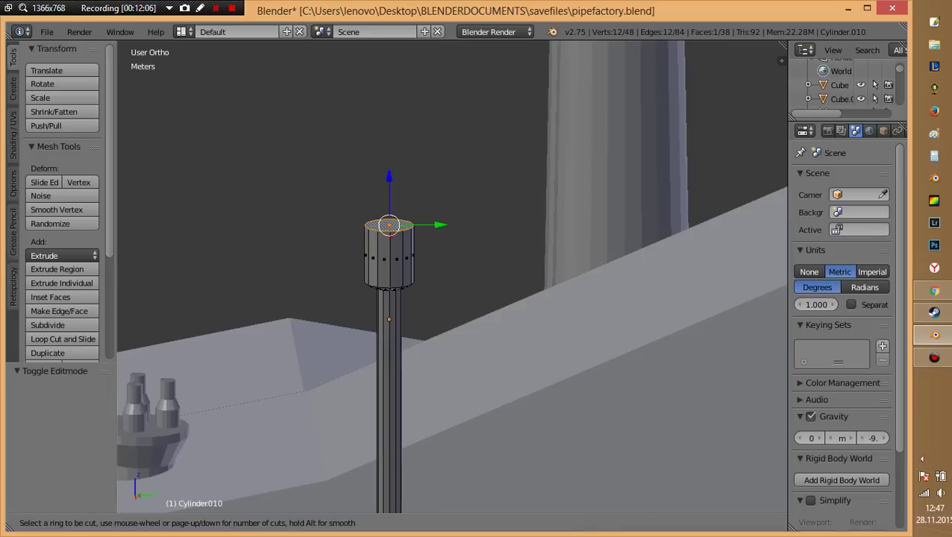
{"action": "key", "text": "Escape"}
{"action": "scroll", "coordinate": [451, 276], "scroll_direction": "down", "scroll_amount": 3}
{"action": "scroll", "coordinate": [452, 276], "scroll_direction": "down", "scroll_amount": 2}
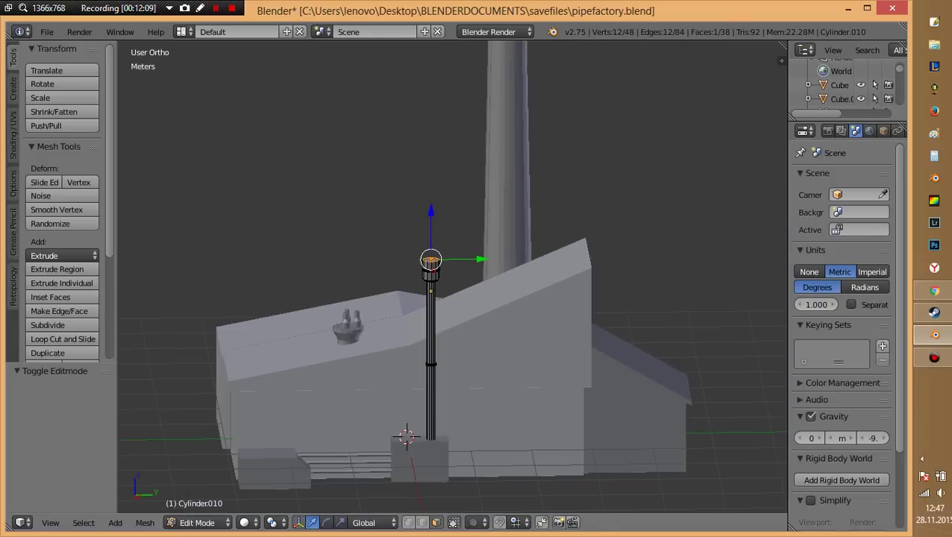
{"action": "key", "text": "Tab"}
{"action": "mouse_move", "coordinate": [452, 298]}
{"action": "middle_mouse_down"}
{"action": "mouse_move", "coordinate": [522, 246]}
{"action": "mouse_move", "coordinate": [552, 239]}
{"action": "middle_mouse_up"}
{"action": "key", "text": "a"}
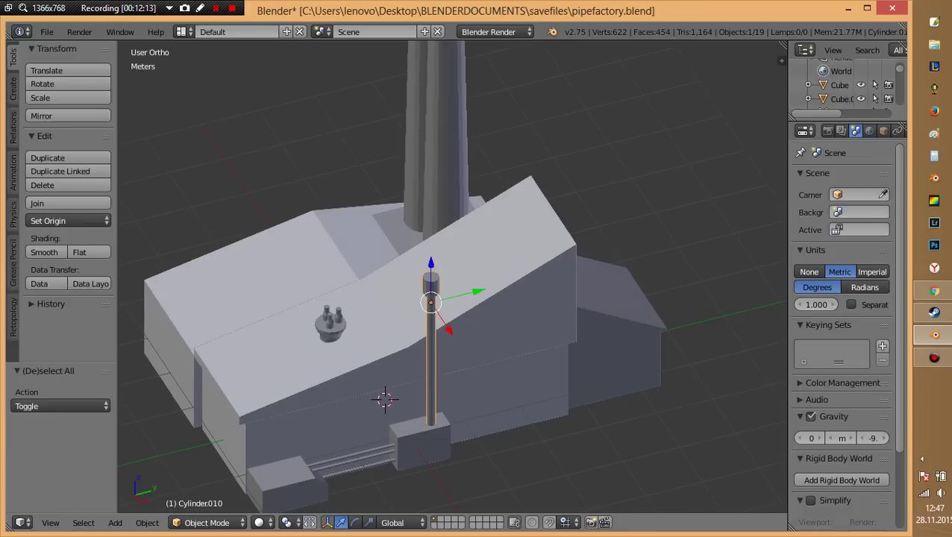
{"action": "key", "text": "shift+d"}
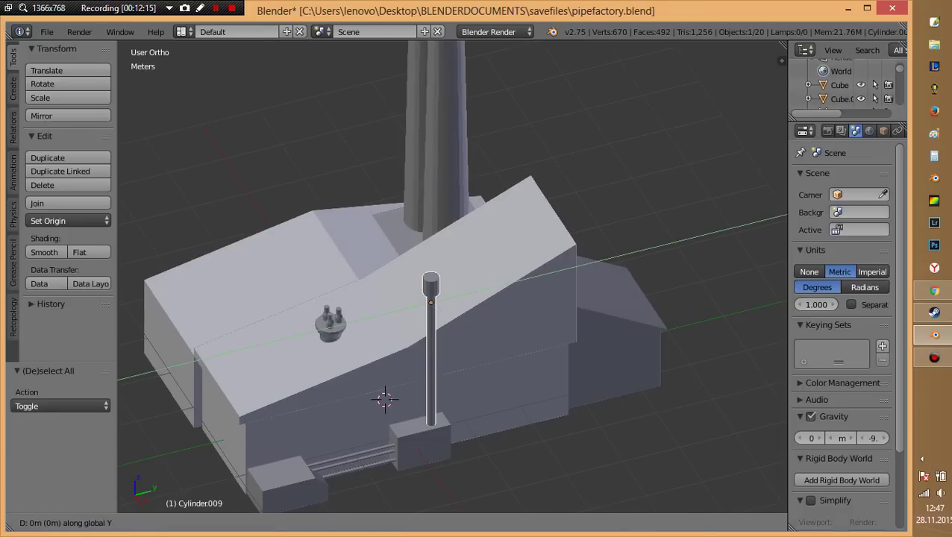
Place the copy −46.142 cm along Y and raise its top about 53 cm.
{"action": "key", "text": "Return"}
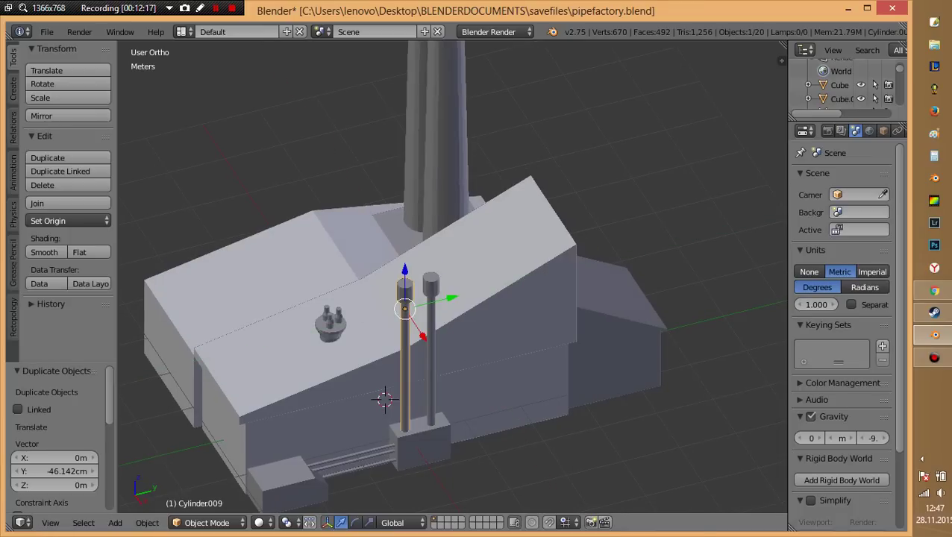
{"action": "key", "text": "Tab"}
{"action": "scroll", "coordinate": [451, 276], "scroll_direction": "up", "scroll_amount": 3}
{"action": "key", "text": "e"}
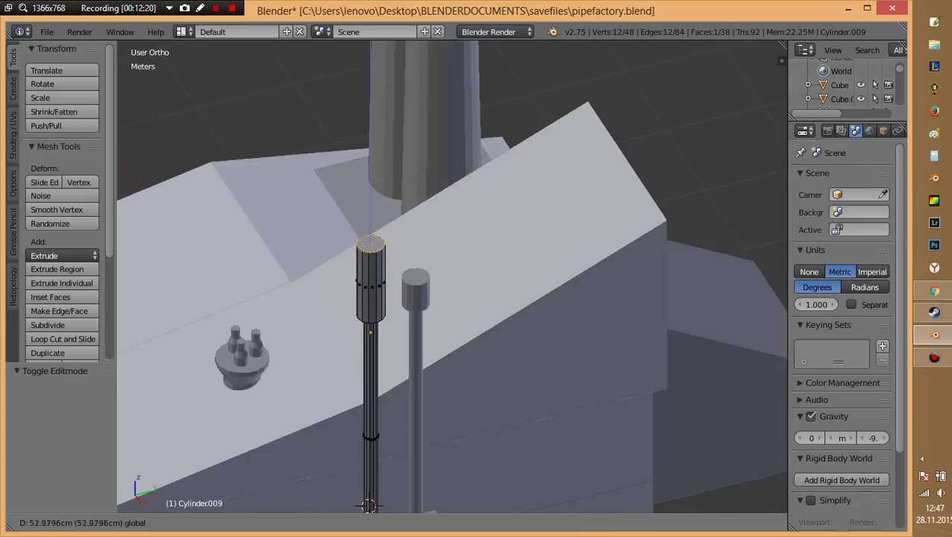
{"action": "key", "text": "Return"}
{"action": "key", "text": "Tab"}
{"action": "scroll", "coordinate": [451, 276], "scroll_direction": "down", "scroll_amount": 4}
Deselect everything and save the factory file.
{"action": "key", "text": "a"}
{"action": "key", "text": "ctrl+s"}
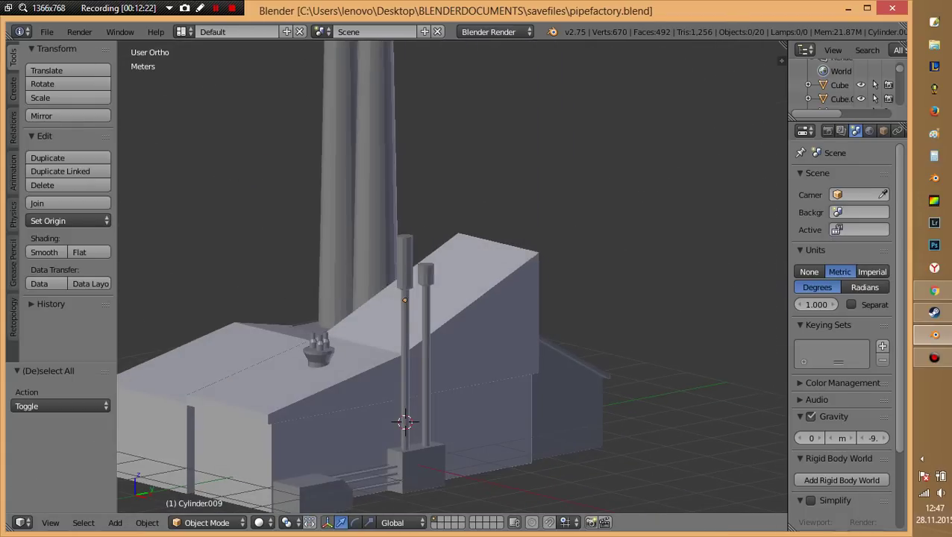
{"action": "scroll", "coordinate": [451, 276], "scroll_direction": "down", "scroll_amount": 2}
{"action": "mouse_move", "coordinate": [452, 276]}
{"action": "middle_mouse_down"}
{"action": "mouse_move", "coordinate": [478, 290]}
{"action": "mouse_move", "coordinate": [477, 246]}
{"action": "middle_mouse_up"}
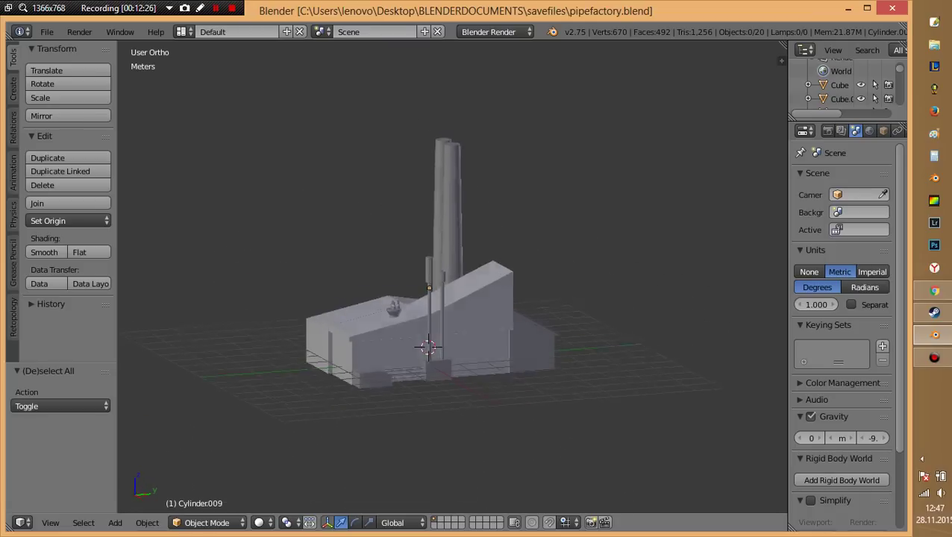
Orbit down onto the roof and save the file, confirming the overwrite.
{"action": "scroll", "coordinate": [451, 276], "scroll_direction": "up", "scroll_amount": 3}
{"action": "scroll", "coordinate": [451, 276], "scroll_direction": "up", "scroll_amount": 2}
{"action": "mouse_move", "coordinate": [451, 276]}
{"action": "middle_mouse_down"}
{"action": "mouse_move", "coordinate": [470, 336]}
{"action": "mouse_move", "coordinate": [451, 313]}
{"action": "mouse_move", "coordinate": [473, 269]}
{"action": "mouse_move", "coordinate": [381, 276]}
{"action": "mouse_move", "coordinate": [380, 246]}
{"action": "mouse_move", "coordinate": [410, 246]}
{"action": "middle_mouse_up"}
{"action": "key", "text": "ctrl+s"}
{"action": "key", "text": "Return"}
Delete the knobbed roof vent and its three small pipes, then save again.
{"action": "scroll", "coordinate": [448, 298], "scroll_direction": "down", "scroll_amount": 5}
{"action": "scroll", "coordinate": [447, 299], "scroll_direction": "up", "scroll_amount": 5}
{"action": "right_click", "coordinate": [288, 320]}
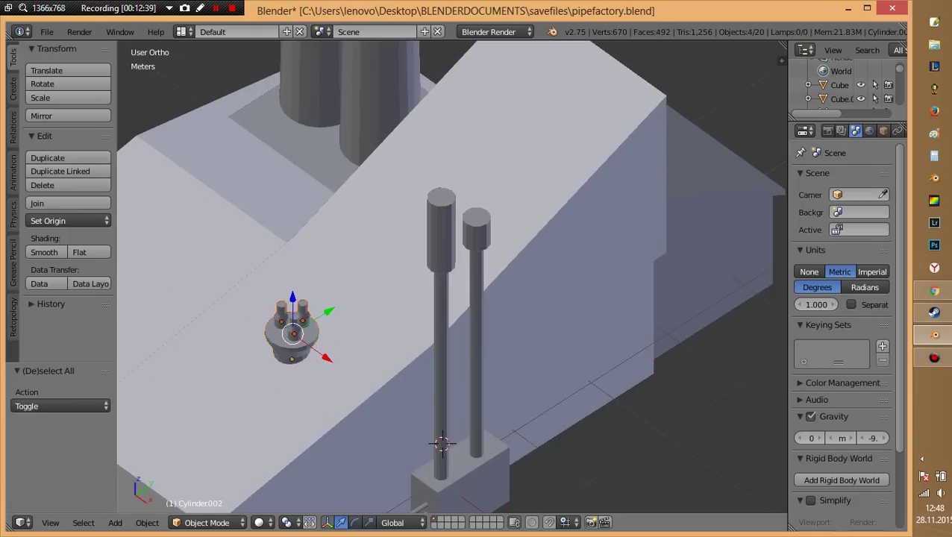
{"action": "key", "text": "Delete"}
{"action": "key", "text": "ctrl+s"}
{"action": "key", "text": "Return"}
{"action": "scroll", "coordinate": [442, 443], "scroll_direction": "down", "scroll_amount": 5}
{"action": "mouse_move", "coordinate": [448, 416]}
{"action": "middle_mouse_down"}
{"action": "mouse_move", "coordinate": [449, 355]}
{"action": "mouse_move", "coordinate": [365, 280]}
{"action": "middle_mouse_up"}
Add a new cube and view it from the top in wireframe.
{"action": "key", "text": "shift+a"}
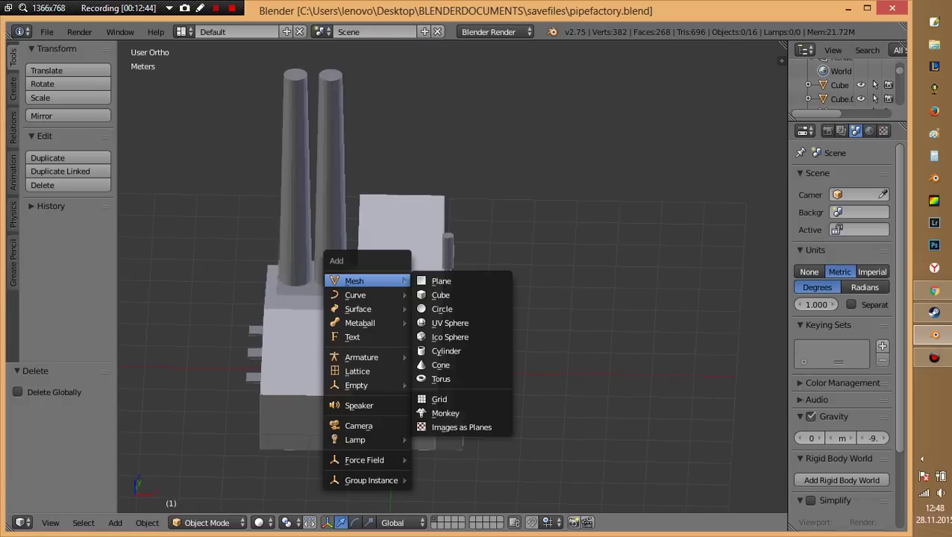
{"action": "left_click", "coordinate": [440, 294]}
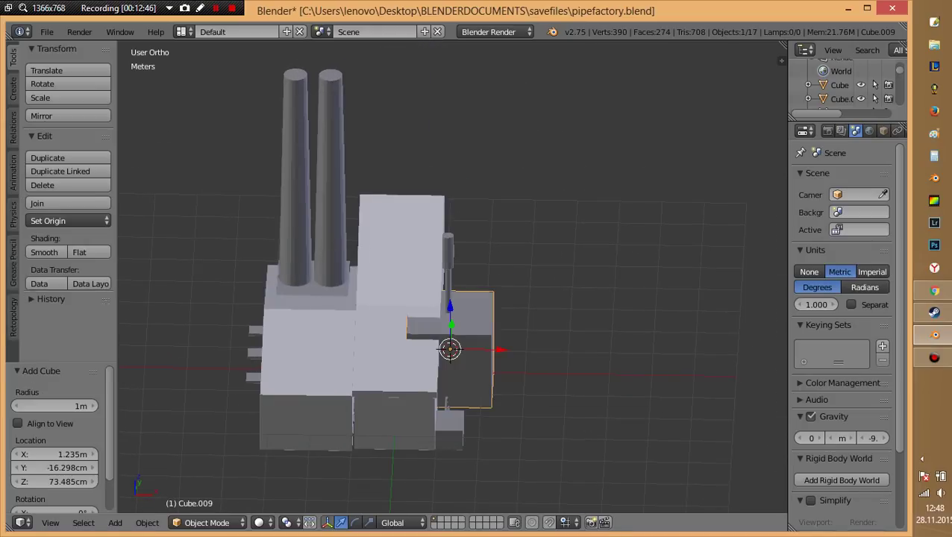
{"action": "middle_click_drag", "start_coordinate": [440, 294], "coordinate": [418, 246]}
{"action": "key", "text": "KP_7"}
{"action": "key", "text": "z"}
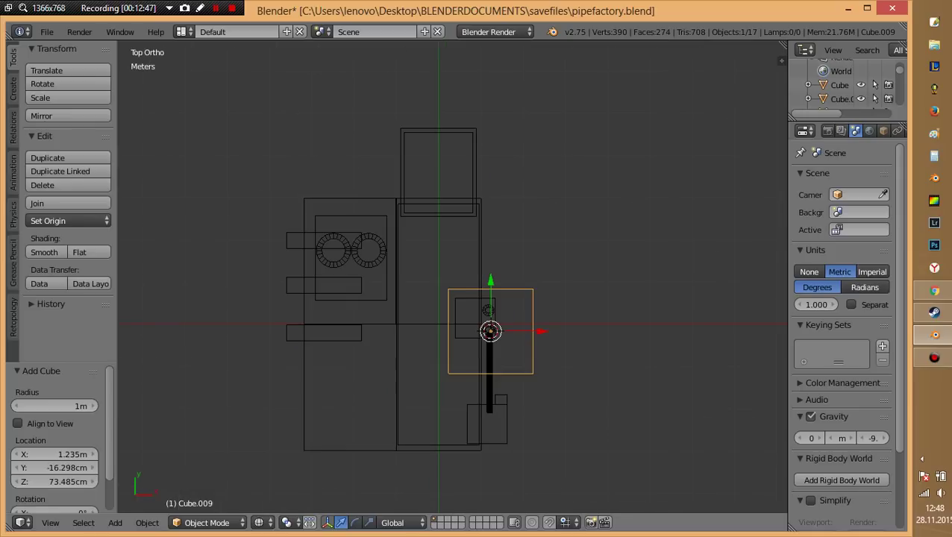
Move the cube −1.192 m along X and scale it to 0.069 along X.
{"action": "key", "text": "g"}
{"action": "key", "text": "x"}
{"action": "key", "text": "Return"}
{"action": "key", "text": "s"}
{"action": "key", "text": "x"}
{"action": "key", "text": "Return"}
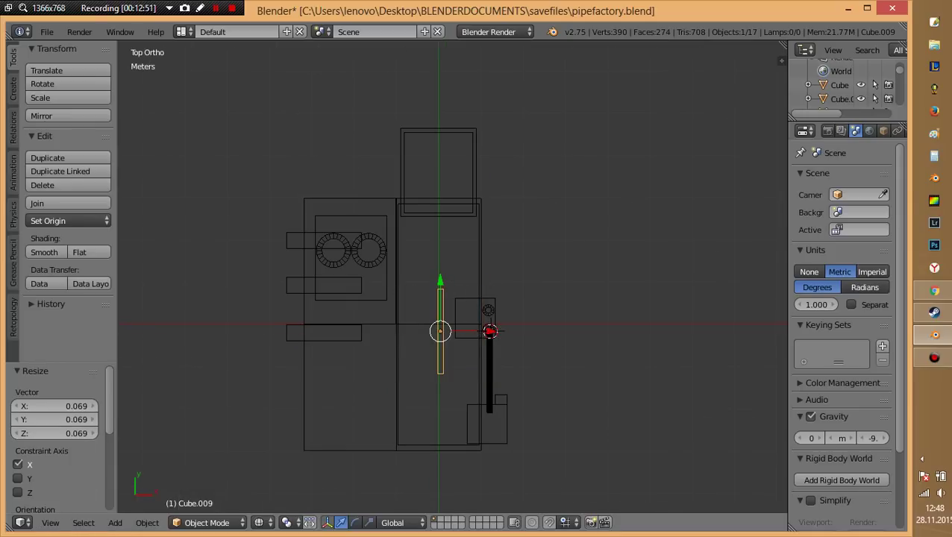
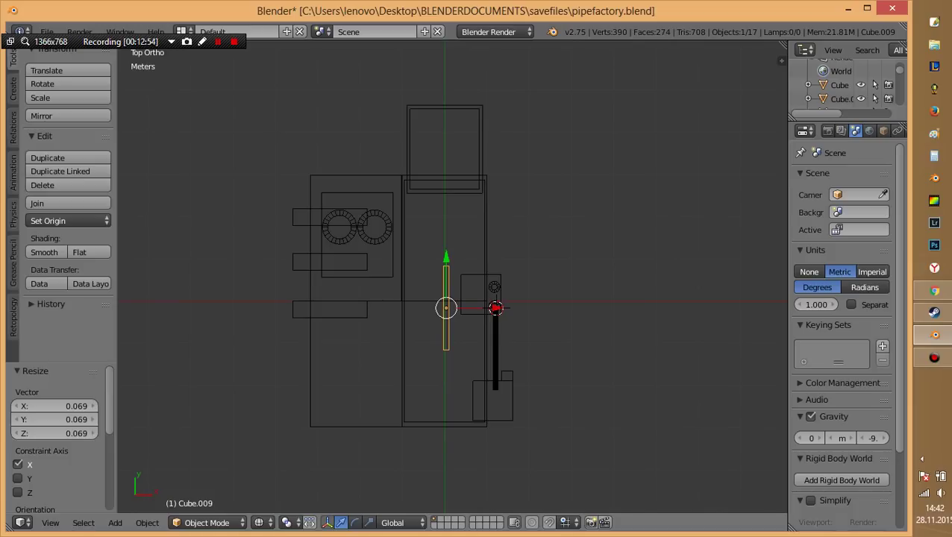
Delete the upper faces of the thin post Cylinder.009 beside the capped post.
{"action": "mouse_move", "coordinate": [448, 313]}
{"action": "middle_mouse_down"}
{"action": "mouse_move", "coordinate": [477, 283]}
{"action": "mouse_move", "coordinate": [448, 246]}
{"action": "middle_mouse_up"}
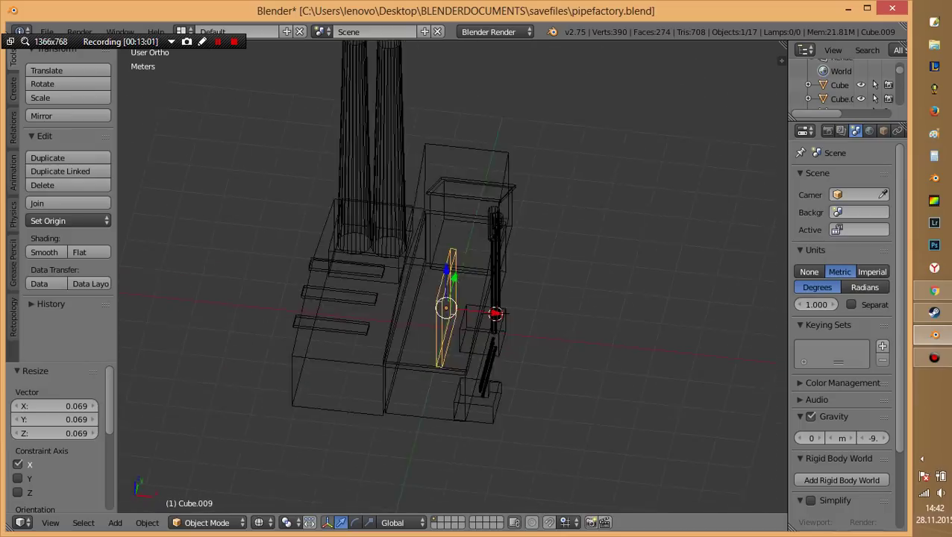
{"action": "key", "text": "z"}
{"action": "mouse_move", "coordinate": [448, 313]}
{"action": "middle_mouse_down"}
{"action": "mouse_move", "coordinate": [418, 246]}
{"action": "mouse_move", "coordinate": [451, 272]}
{"action": "mouse_move", "coordinate": [454, 298]}
{"action": "mouse_move", "coordinate": [448, 276]}
{"action": "middle_mouse_up"}
{"action": "right_click", "coordinate": [468, 284]}
{"action": "scroll", "coordinate": [477, 283], "scroll_direction": "up", "scroll_amount": 3}
{"action": "key", "text": "Tab"}
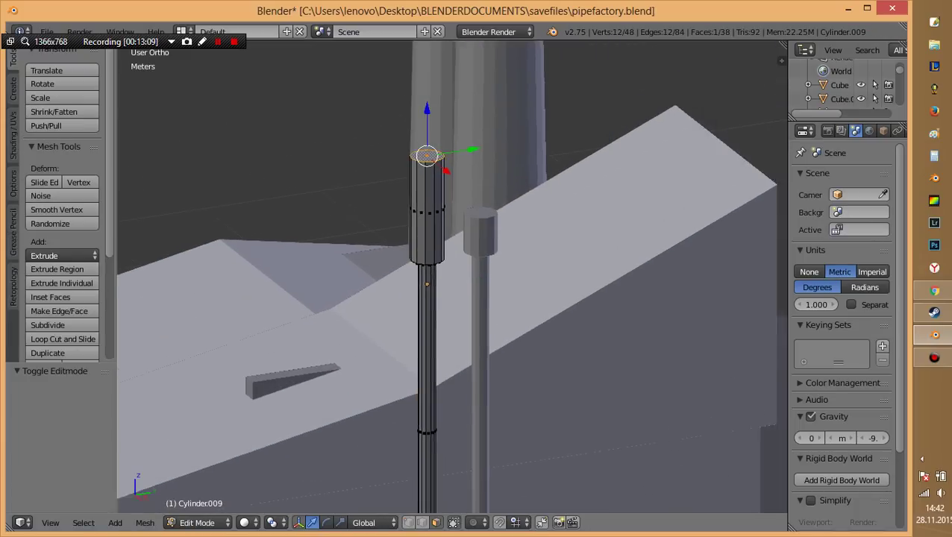
{"action": "middle_click_drag", "start_coordinate": [447, 224], "coordinate": [365, 347], "text": "shift"}
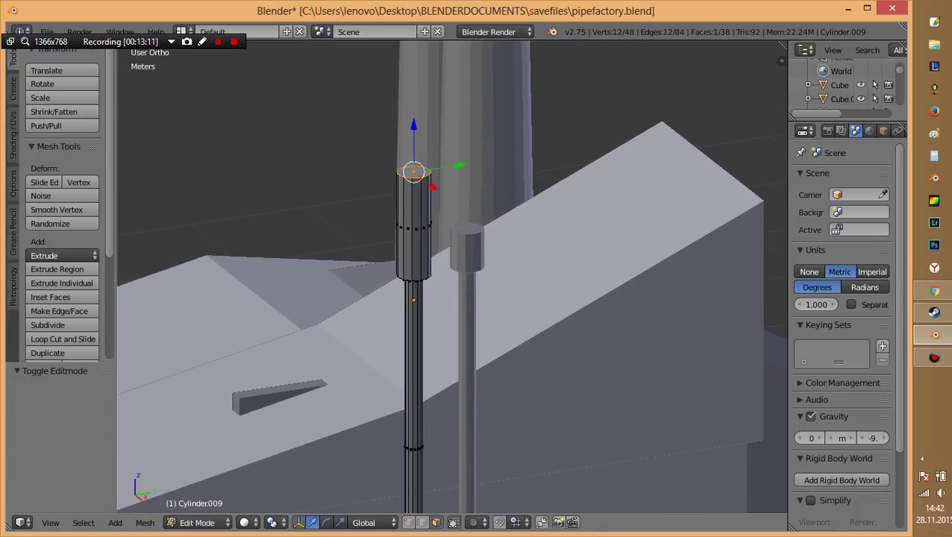
{"action": "right_click", "coordinate": [408, 224], "text": "alt"}
{"action": "key", "text": "x"}
{"action": "left_click", "coordinate": [386, 250]}
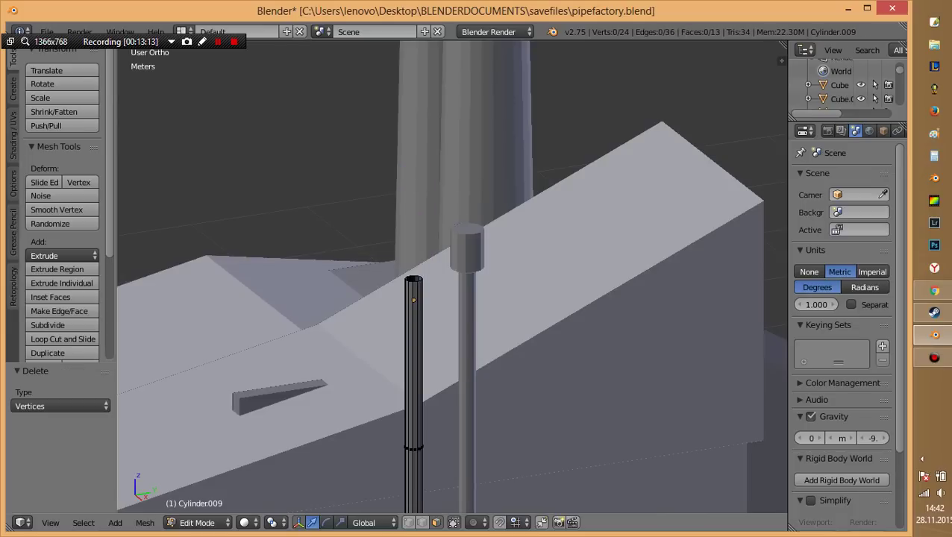
{"action": "scroll", "coordinate": [451, 276], "scroll_direction": "up", "scroll_amount": 7}
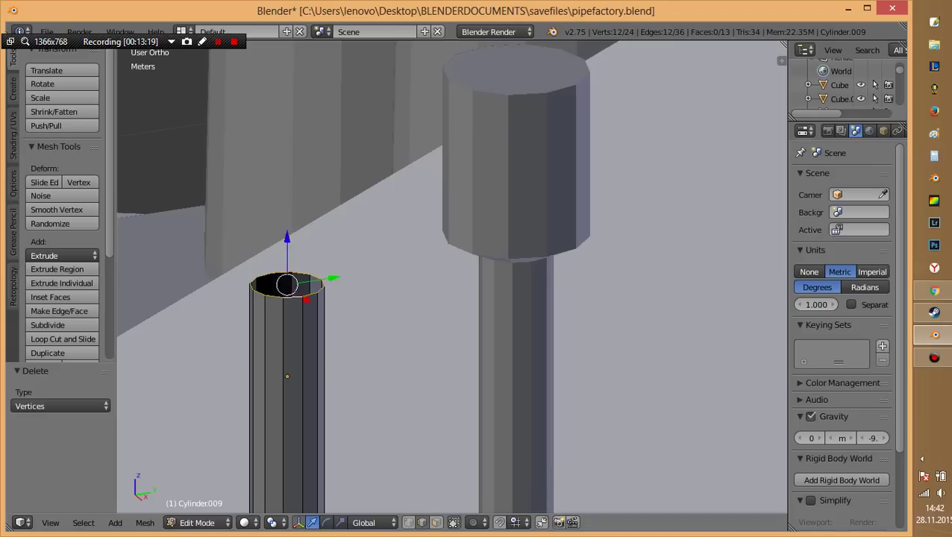
Fill the post's open top with a flat face and return to Object Mode.
{"action": "key", "text": "f"}
{"action": "key", "text": "a"}
{"action": "scroll", "coordinate": [452, 276], "scroll_direction": "down", "scroll_amount": 5}
{"action": "key", "text": "Tab"}
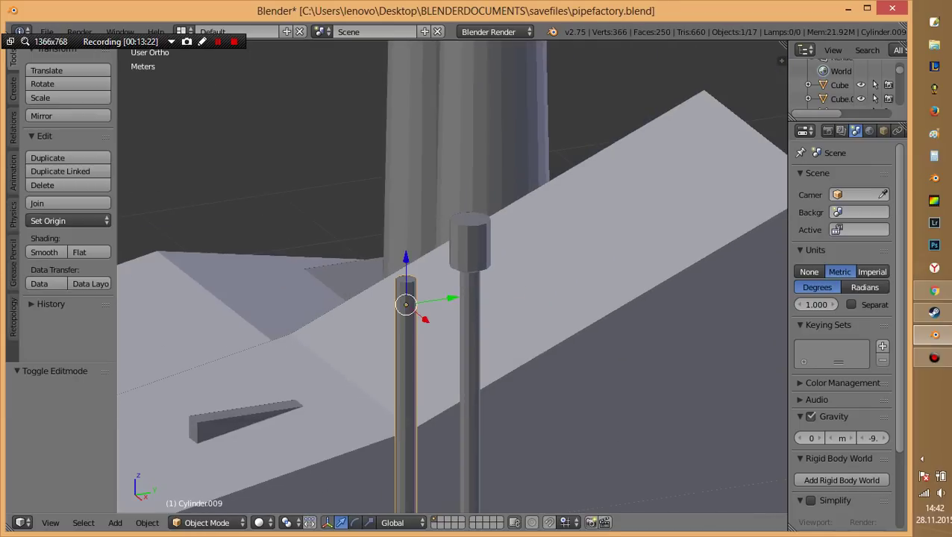
Delete the capped post.
{"action": "key", "text": "x"}
{"action": "left_click", "coordinate": [442, 264]}
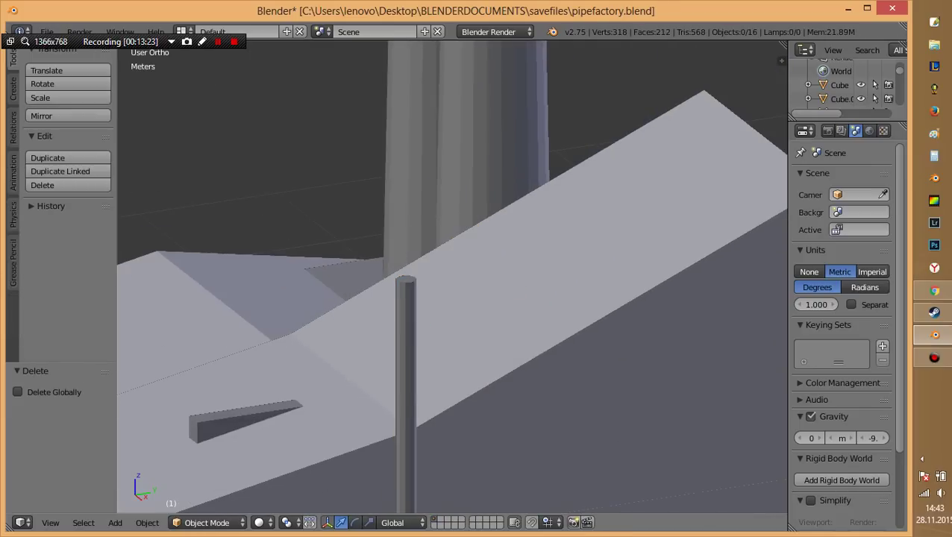
{"action": "scroll", "coordinate": [431, 404], "scroll_direction": "down", "scroll_amount": 4}
Duplicate the remaining thin post and place the copy beside it along Y.
{"action": "right_click", "coordinate": [432, 406]}
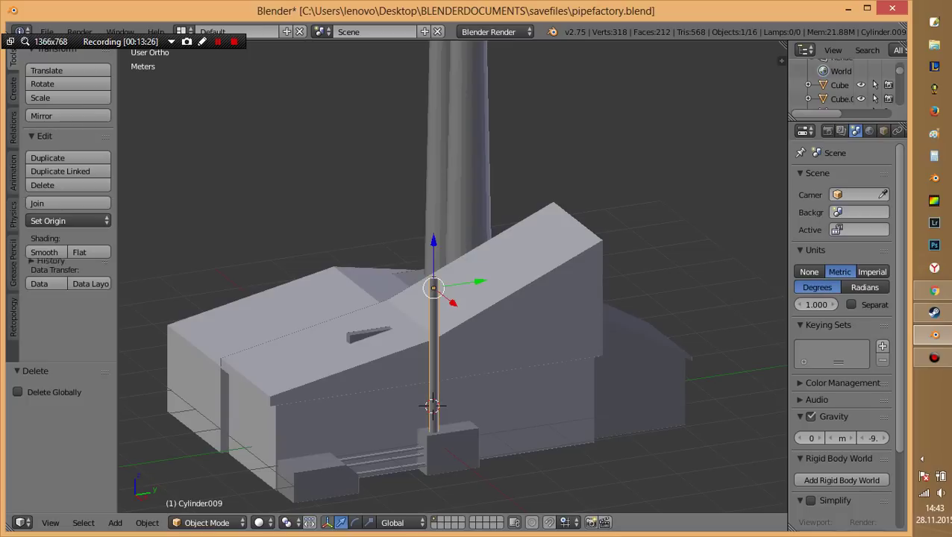
{"action": "key", "text": "shift+d"}
{"action": "key", "text": "y"}
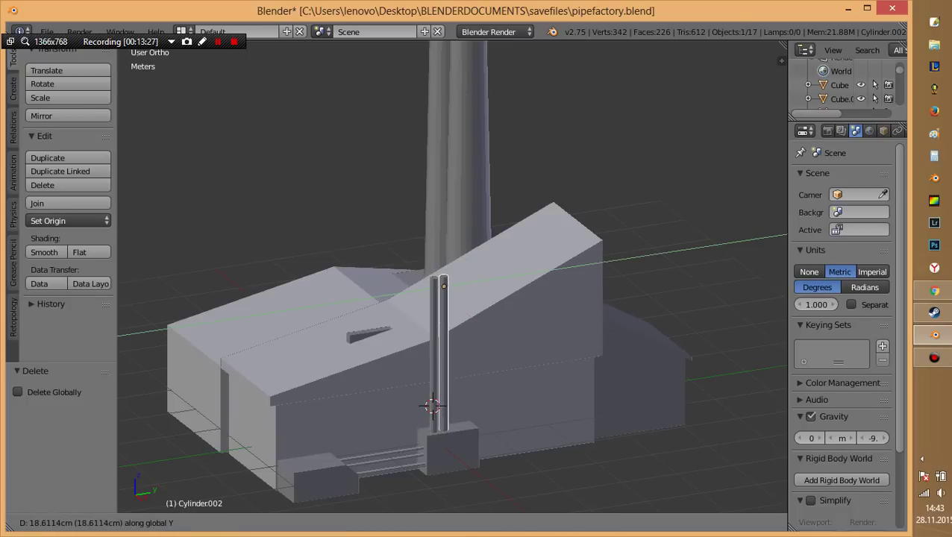
{"action": "left_click", "coordinate": [432, 406]}
In face select mode, extrude the copy's top face upward to make it taller.
{"action": "key", "text": "Tab"}
{"action": "scroll", "coordinate": [431, 402], "scroll_direction": "up", "scroll_amount": 5}
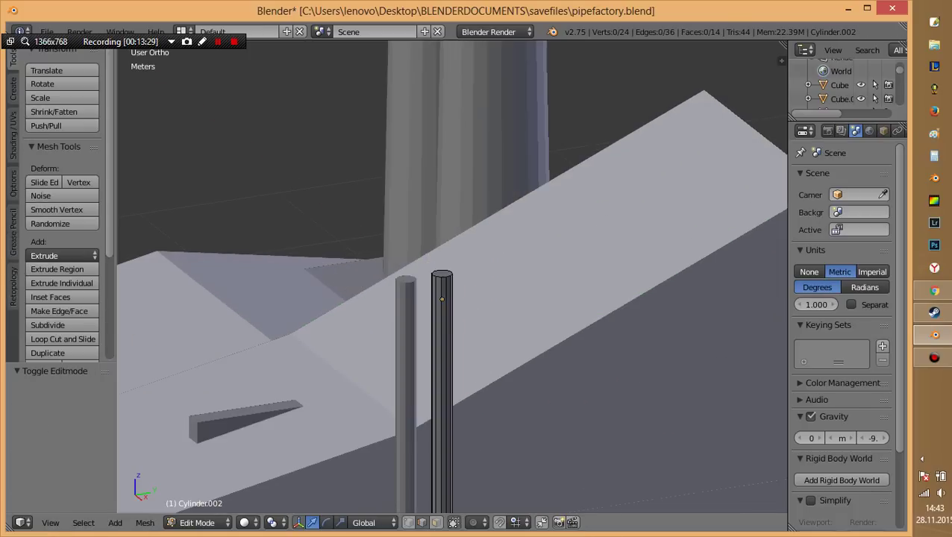
{"action": "key", "text": "ctrl+Tab"}
{"action": "key", "text": "Down"}
{"action": "key", "text": "Down"}
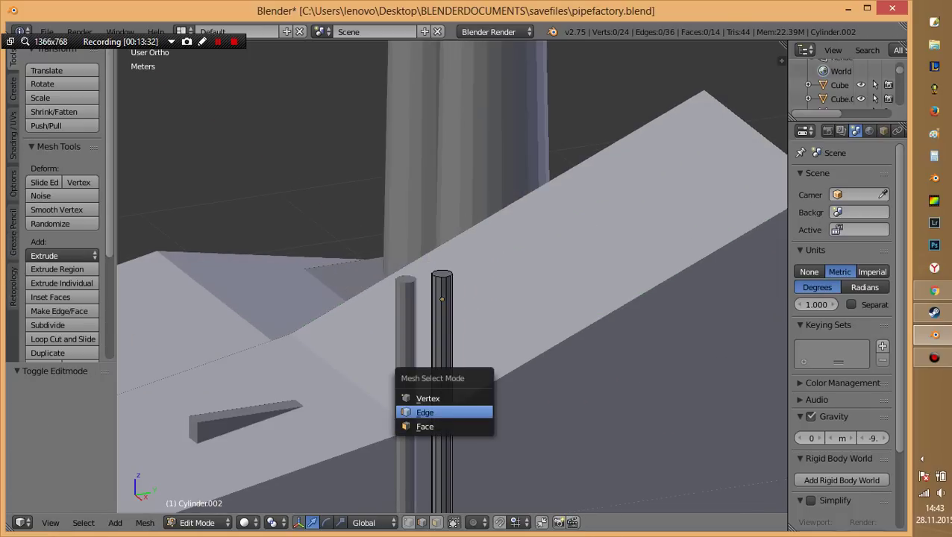
{"action": "key", "text": "Down"}
{"action": "key", "text": "Return"}
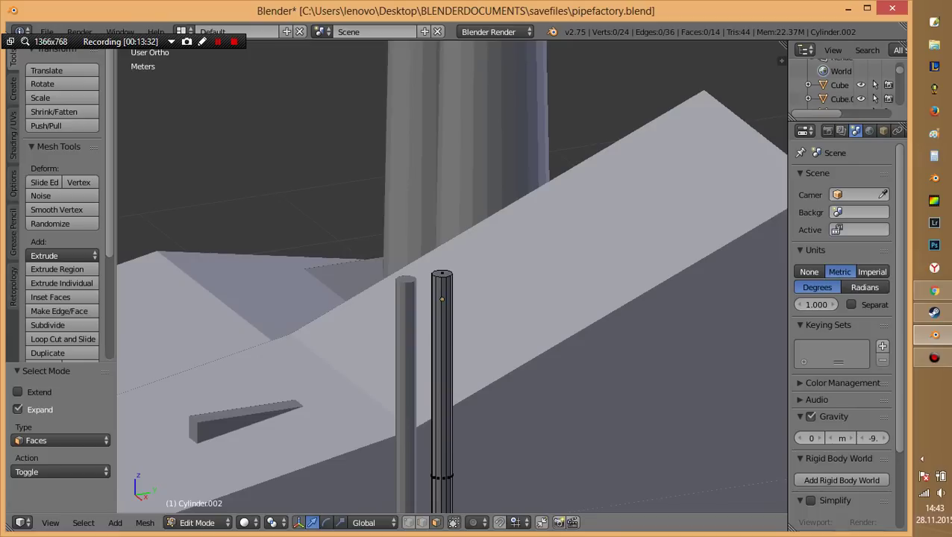
{"action": "key", "text": "e"}
{"action": "key", "text": "Return"}
{"action": "key", "text": "Tab"}
Save over the pipefactory.blend file.
{"action": "key", "text": "ctrl+s"}
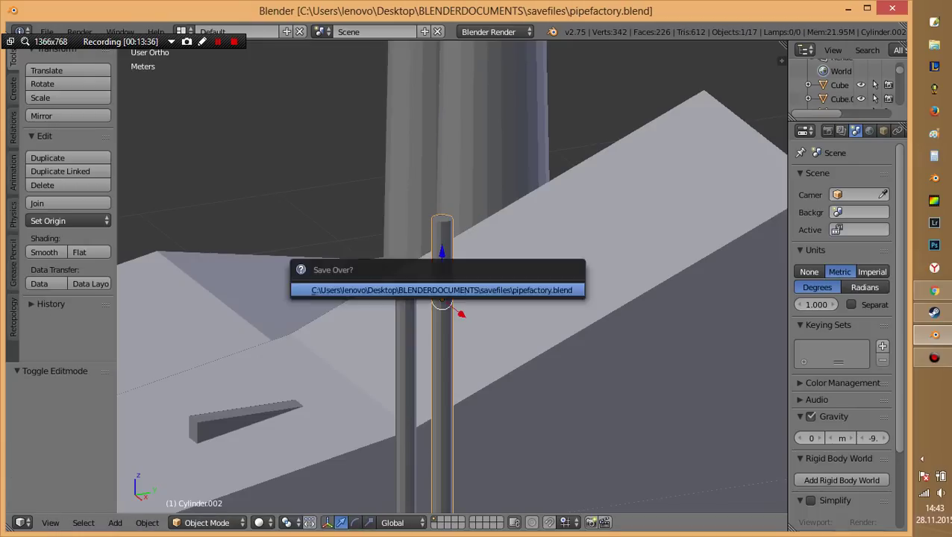
{"action": "key", "text": "Return"}
{"action": "scroll", "coordinate": [452, 276], "scroll_direction": "down", "scroll_amount": 4}
{"action": "mouse_move", "coordinate": [431, 406]}
{"action": "middle_mouse_down"}
{"action": "mouse_move", "coordinate": [453, 404]}
{"action": "mouse_move", "coordinate": [430, 401]}
{"action": "mouse_move", "coordinate": [478, 316]}
{"action": "middle_mouse_up"}
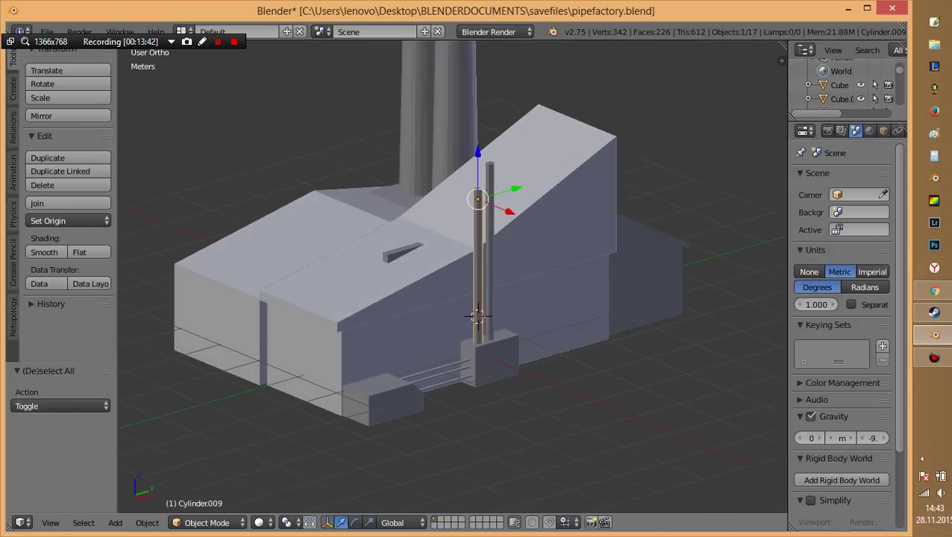
Duplicate the post and rotate the copy 90° so it lies horizontally.
{"action": "key", "text": "shift+d"}
{"action": "type", "text": "90"}
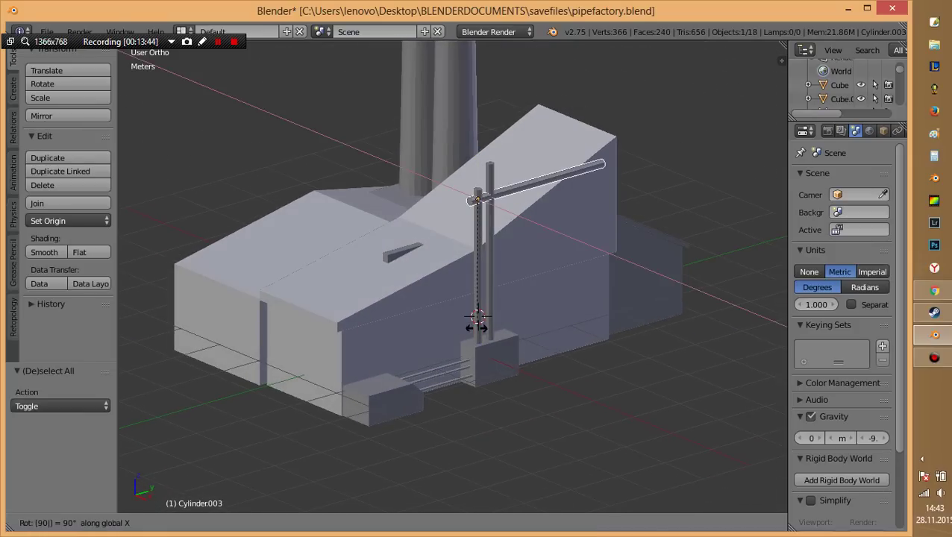
{"action": "key", "text": "Return"}
In the front wireframe view, lower the pipe about 1.8 m and shift it along X.
{"action": "key", "text": "KP_1"}
{"action": "key", "text": "z"}
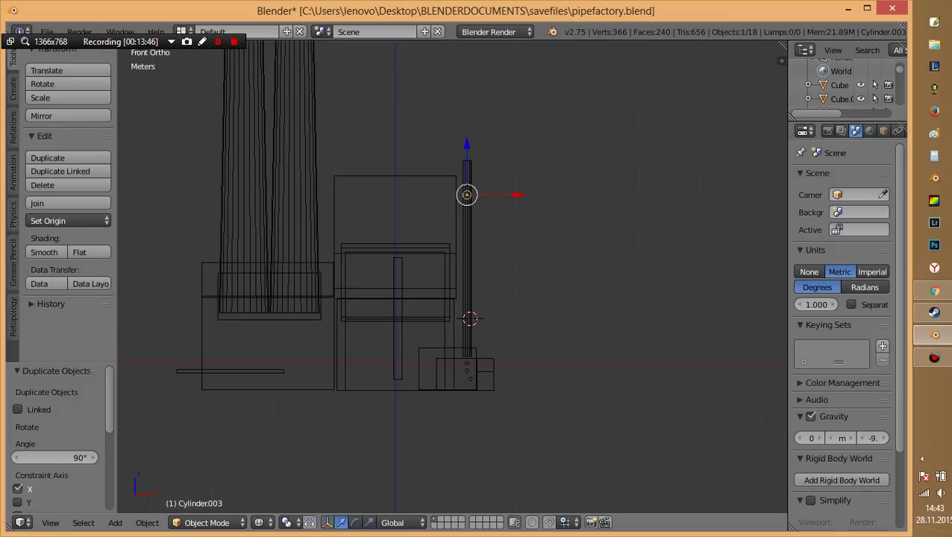
{"action": "scroll", "coordinate": [476, 326], "scroll_direction": "up", "scroll_amount": 4}
{"action": "key", "text": "g"}
{"action": "key", "text": "z"}
{"action": "key", "text": "Return"}
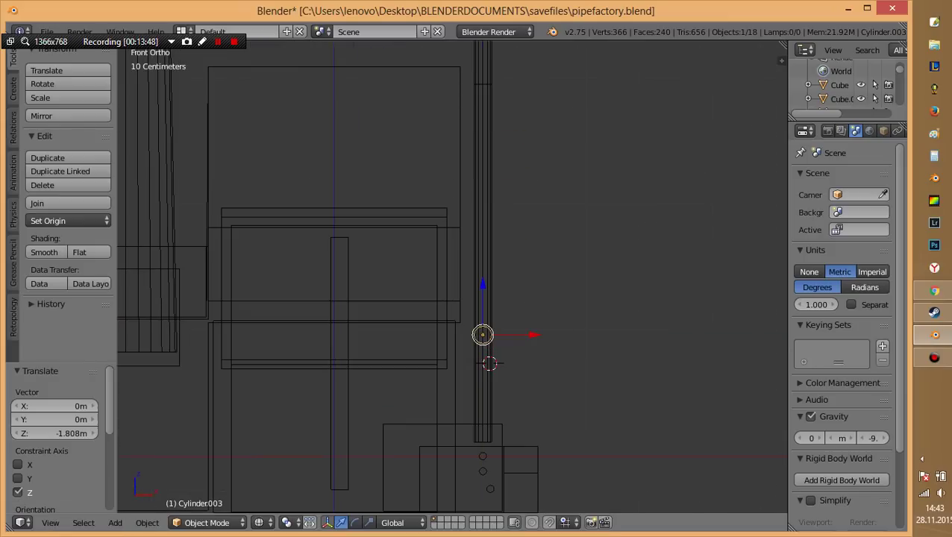
{"action": "key", "text": "g"}
{"action": "key", "text": "x"}
{"action": "key", "text": "Return"}
Shrink the pipe slightly and raise it about 1 cm.
{"action": "key", "text": "s"}
{"action": "key", "text": "Return"}
{"action": "key", "text": "g"}
{"action": "key", "text": "z"}
{"action": "key", "text": "Return"}
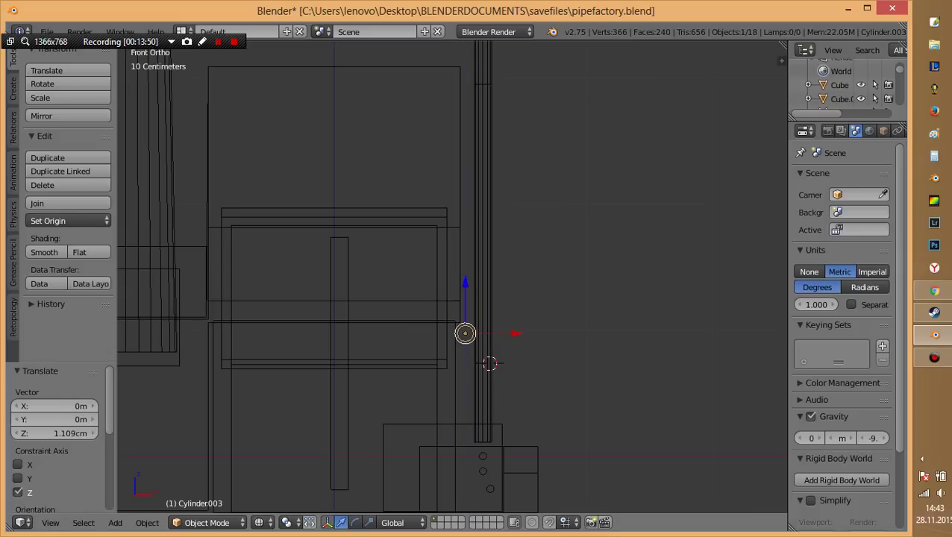
In the right view with solid shading, stretch the pipe 1.867 times along Y.
{"action": "key", "text": "KP_3"}
{"action": "scroll", "coordinate": [586, 330], "scroll_direction": "down", "scroll_amount": 5}
{"action": "key", "text": "z"}
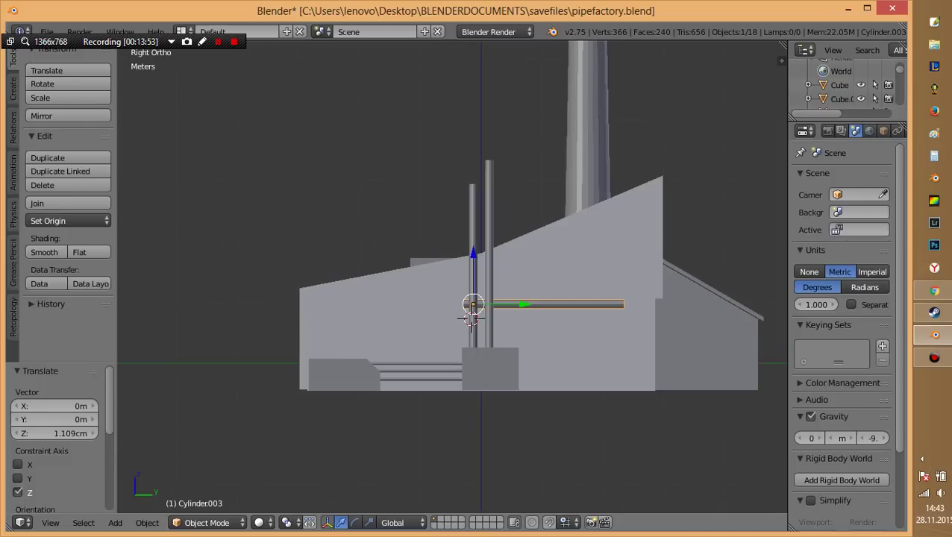
{"action": "key", "text": "s"}
{"action": "key", "text": "x"}
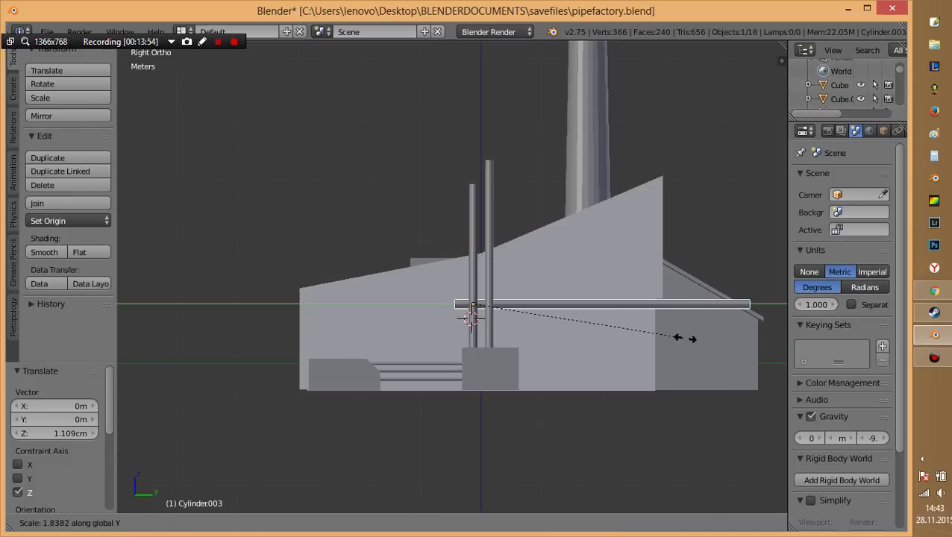
{"action": "key", "text": "Return"}
Slide the pipe about 2 m along the wall on Y and enter its Edit Mode.
{"action": "key", "text": "g"}
{"action": "key", "text": "y"}
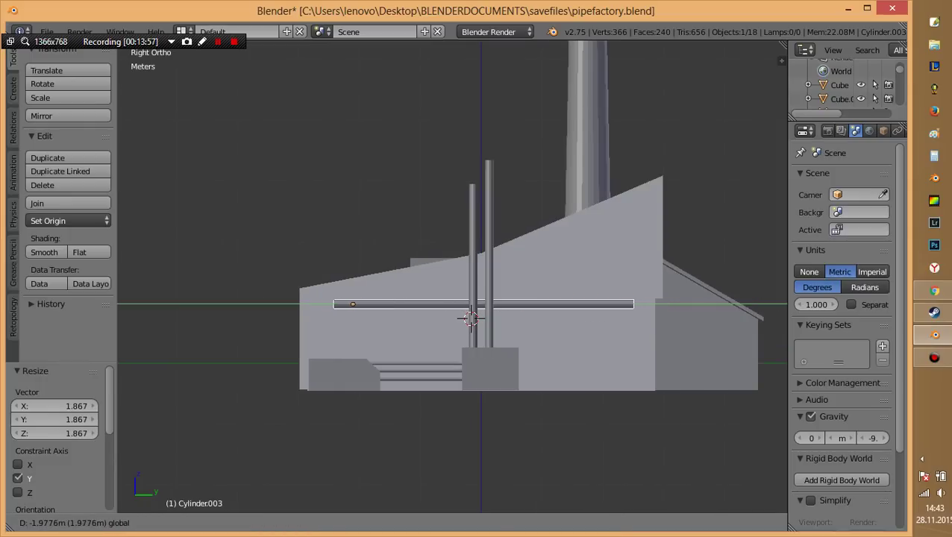
{"action": "key", "text": "Return"}
{"action": "middle_click_drag", "start_coordinate": [469, 321], "coordinate": [485, 328]}
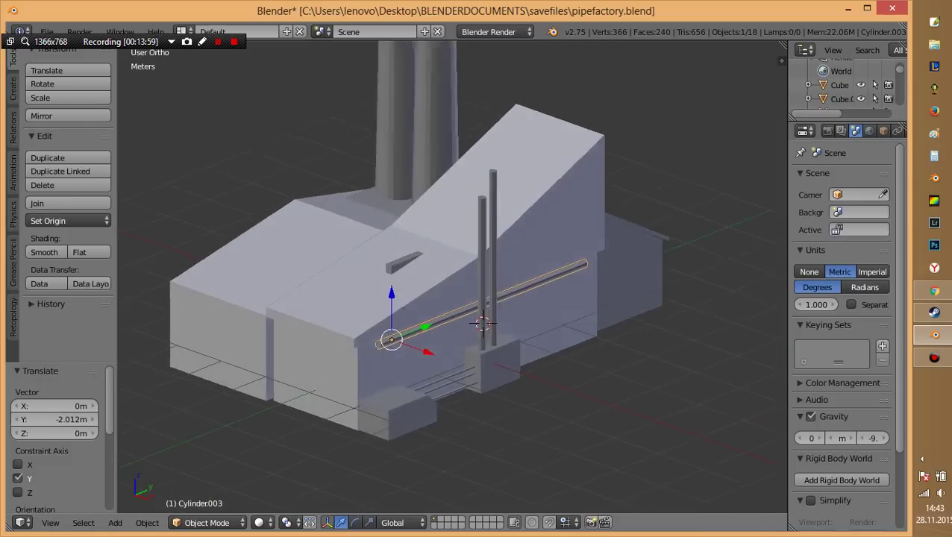
{"action": "scroll", "coordinate": [451, 276], "scroll_direction": "up", "scroll_amount": 4}
{"action": "scroll", "coordinate": [451, 276], "scroll_direction": "up", "scroll_amount": 2}
{"action": "key", "text": "Tab"}
{"action": "middle_click_drag", "start_coordinate": [447, 298], "coordinate": [488, 295]}
Extrude the pipe's end face about 12.5 cm, bend it 45° on X, and lower it about 4.7 cm.
{"action": "key", "text": "e"}
{"action": "left_click", "coordinate": [444, 349]}
{"action": "key", "text": "r"}
{"action": "key", "text": "x"}
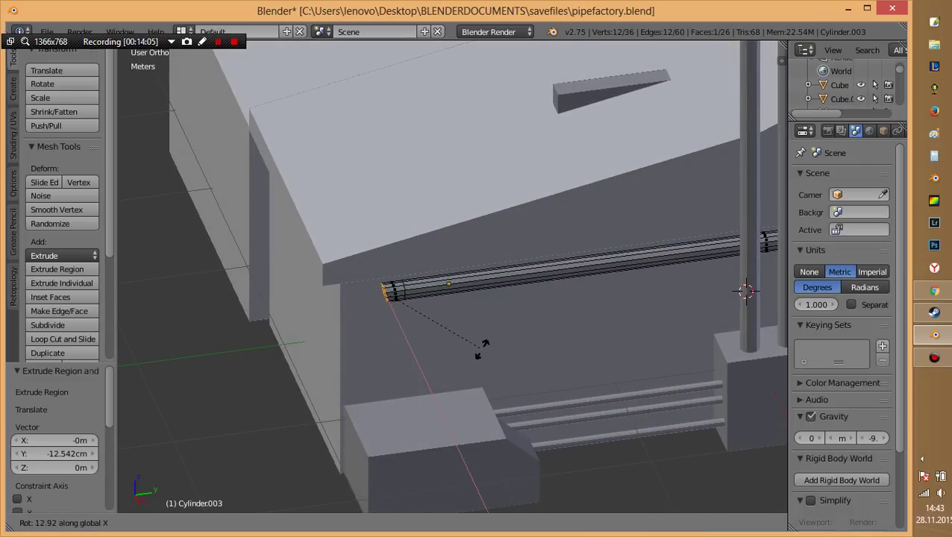
{"action": "key", "text": "Return"}
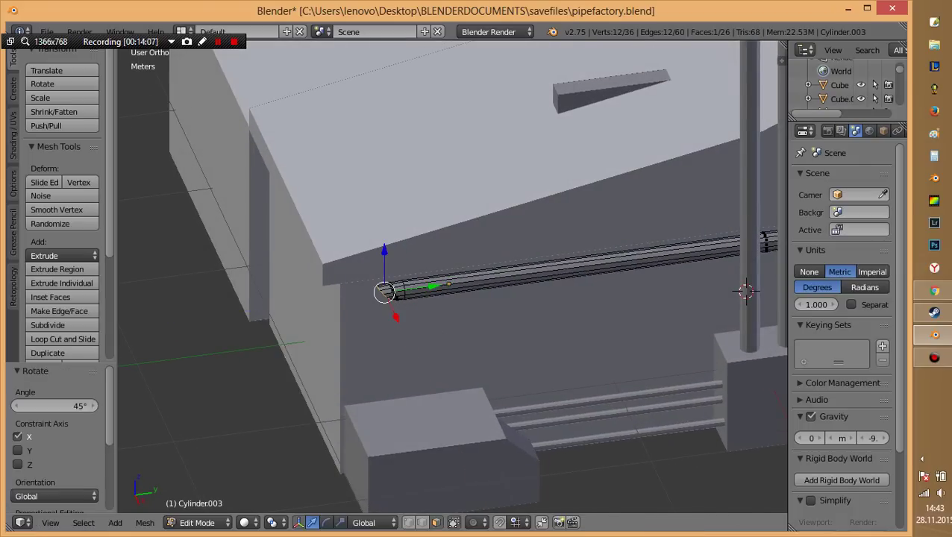
{"action": "key", "text": "KP_3"}
{"action": "key", "text": "KP_Decimal"}
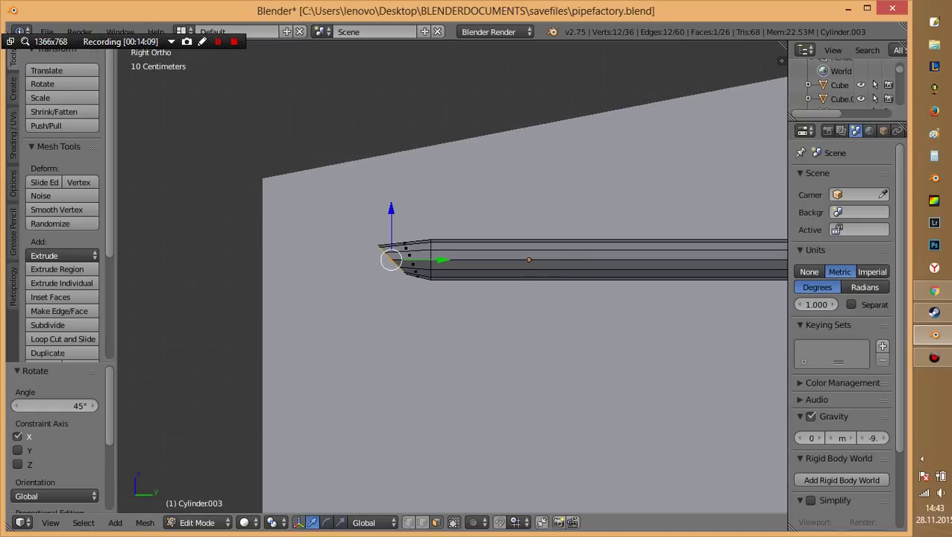
{"action": "key", "text": "g"}
{"action": "key", "text": "z"}
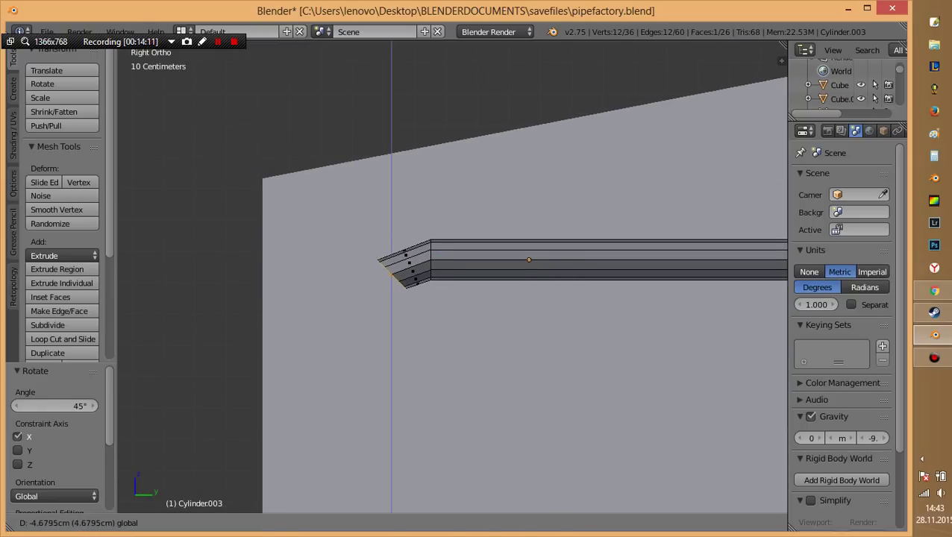
{"action": "key", "text": "Return"}
Extrude a second pipe section, bend it another 45° downward, and shift it about 6.7 cm along Y.
{"action": "key", "text": "e"}
{"action": "key", "text": "Return"}
{"action": "key", "text": "r"}
{"action": "key", "text": "x"}
{"action": "key", "text": "Return"}
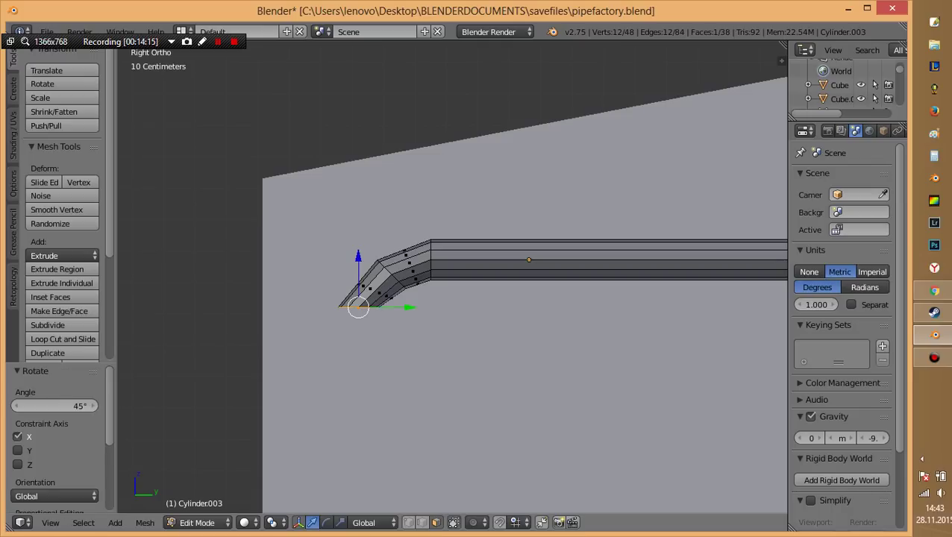
{"action": "key", "text": "g"}
{"action": "key", "text": "y"}
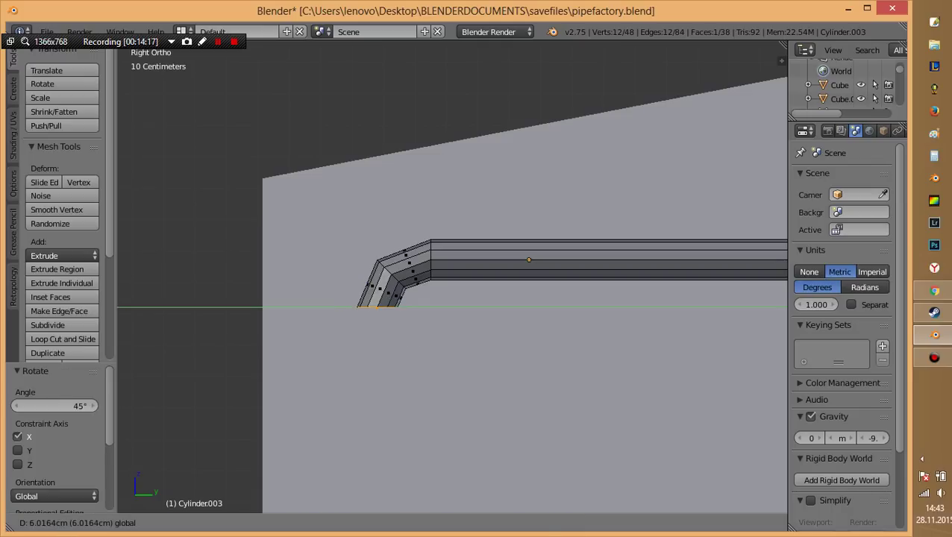
{"action": "key", "text": "Return"}
Extrude a downward pipe section and return to Object Mode.
{"action": "scroll", "coordinate": [522, 275], "scroll_direction": "down", "scroll_amount": 4}
{"action": "key", "text": "e"}
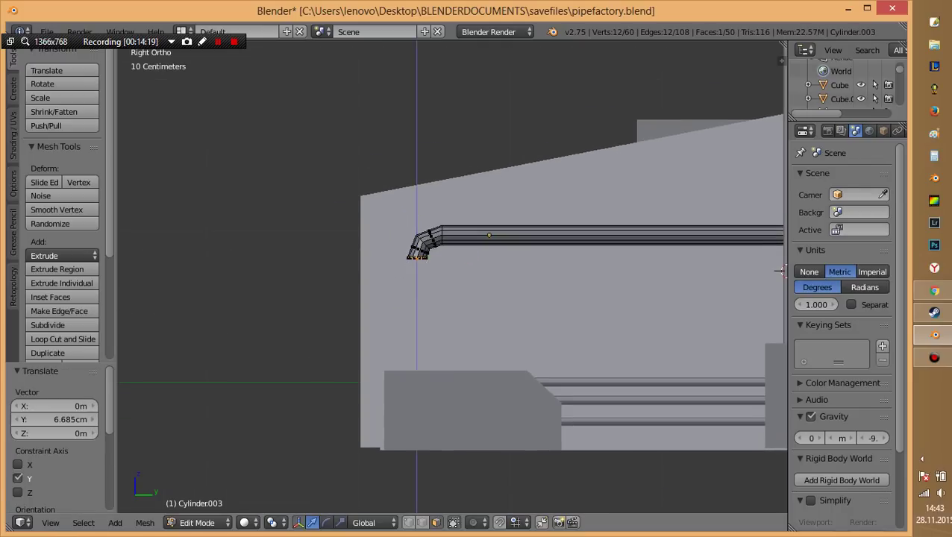
{"action": "key", "text": "Return"}
{"action": "key", "text": "Tab"}
{"action": "key", "text": "a"}
{"action": "mouse_move", "coordinate": [780, 270]}
{"action": "middle_mouse_down"}
{"action": "mouse_move", "coordinate": [499, 231]}
{"action": "mouse_move", "coordinate": [708, 239]}
{"action": "middle_mouse_up"}
{"action": "scroll", "coordinate": [406, 327], "scroll_direction": "up", "scroll_amount": 3}
Extrude another segment from the long pipe's end and turn it 45° around Z.
{"action": "key", "text": "Tab"}
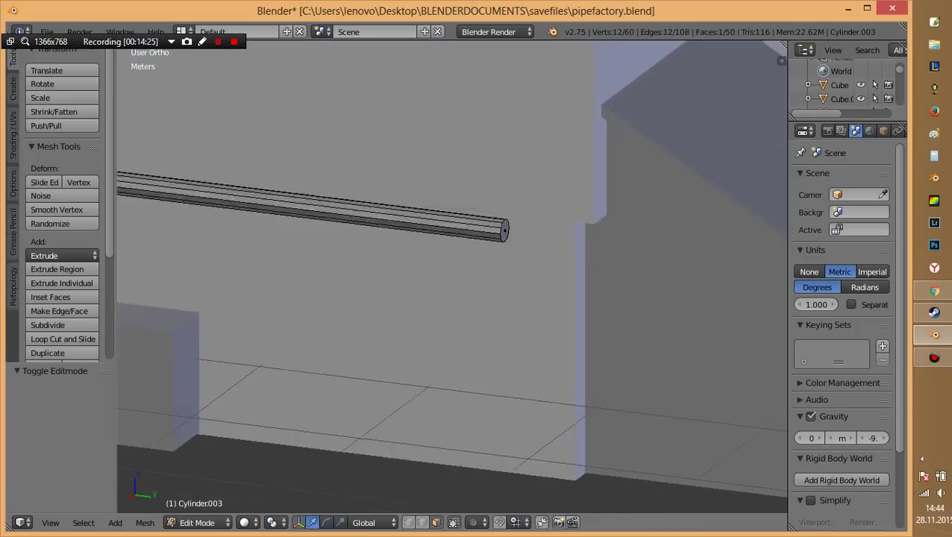
{"action": "scroll", "coordinate": [478, 239], "scroll_direction": "up", "scroll_amount": 4}
{"action": "mouse_move", "coordinate": [556, 181]}
{"action": "middle_mouse_down", "text": "shift"}
{"action": "mouse_move", "coordinate": [429, 241]}
{"action": "mouse_move", "coordinate": [477, 268]}
{"action": "middle_mouse_up", "text": "shift"}
{"action": "key", "text": "e"}
{"action": "left_click", "coordinate": [531, 313]}
{"action": "key", "text": "r"}
{"action": "key", "text": "z"}
{"action": "key", "text": "Return"}
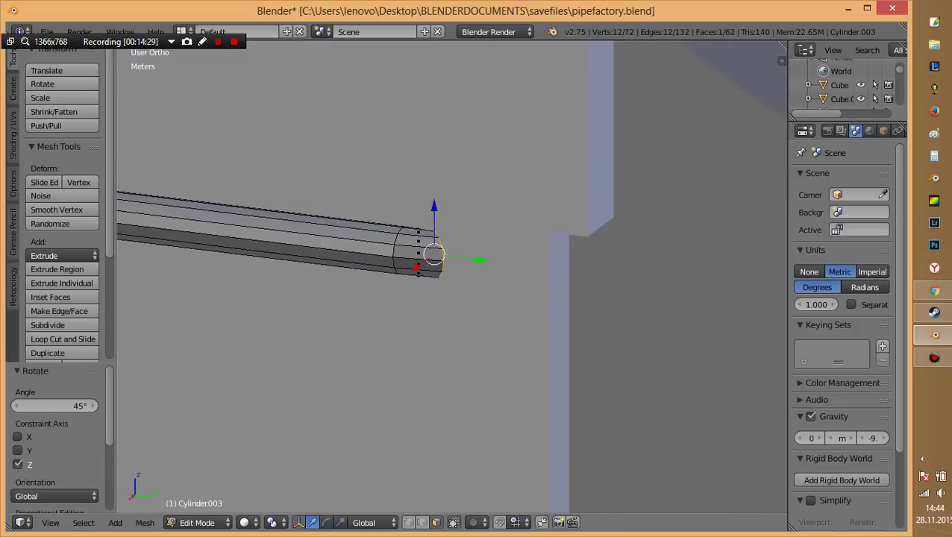
In a top-down wireframe view, shift the pipe-end ring along X.
{"action": "key", "text": "KP_7"}
{"action": "scroll", "coordinate": [451, 276], "scroll_direction": "down", "scroll_amount": 3}
{"action": "scroll", "coordinate": [451, 276], "scroll_direction": "down", "scroll_amount": 2}
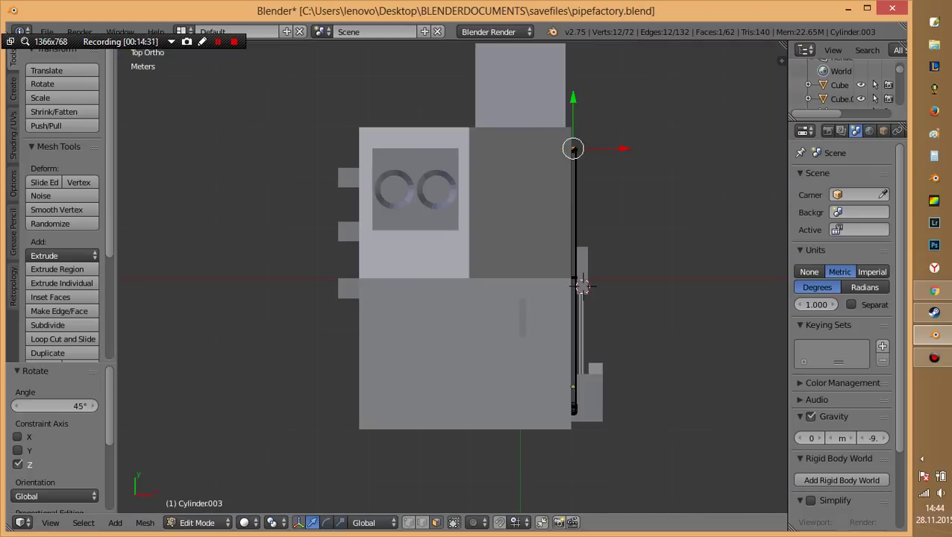
{"action": "middle_click_drag", "start_coordinate": [522, 223], "coordinate": [367, 326], "text": "shift"}
{"action": "scroll", "coordinate": [451, 276], "scroll_direction": "up", "scroll_amount": 5}
{"action": "key", "text": "z"}
{"action": "scroll", "coordinate": [349, 199], "scroll_direction": "up", "scroll_amount": 4}
{"action": "middle_click_drag", "start_coordinate": [410, 440], "coordinate": [410, 304], "text": "shift"}
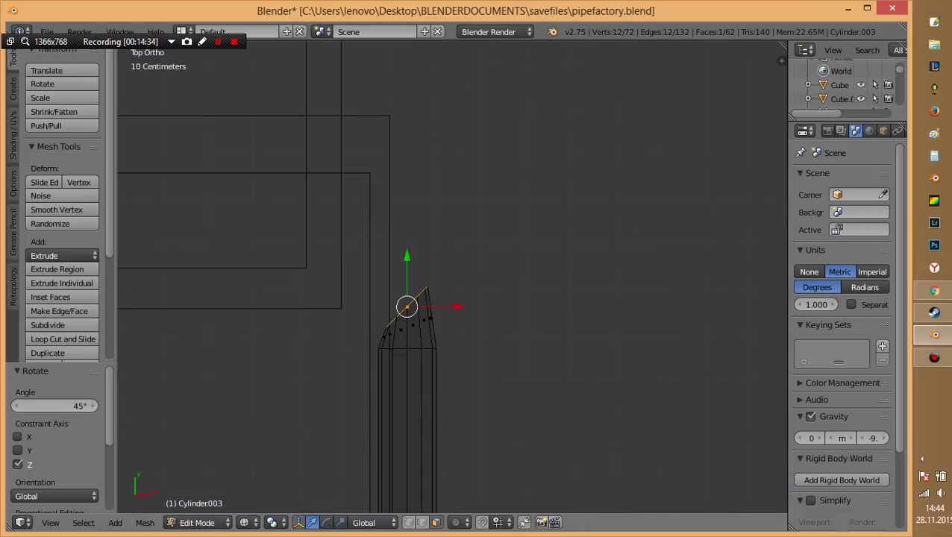
{"action": "key", "text": "g"}
{"action": "key", "text": "x"}
{"action": "key", "text": "Return"}
Extrude a further segment turned 45° on Z and shift its end ring along Y.
{"action": "key", "text": "e"}
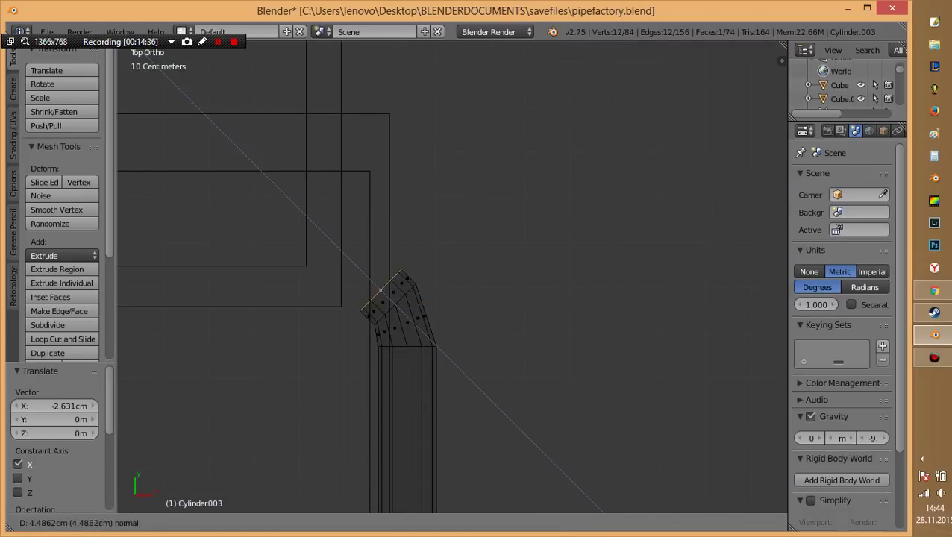
{"action": "key", "text": "Return"}
{"action": "type", "text": "rz45"}
{"action": "key", "text": "Return"}
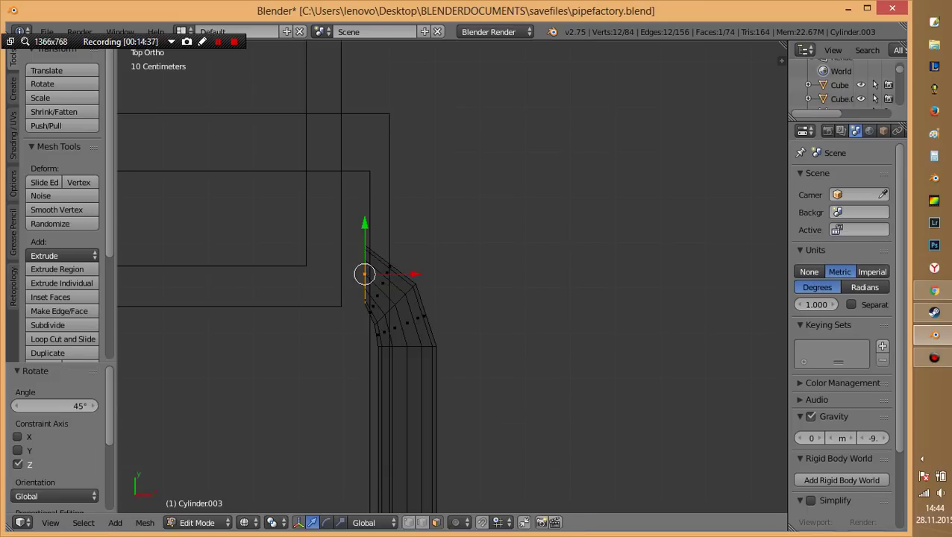
{"action": "key", "text": "g"}
{"action": "key", "text": "y"}
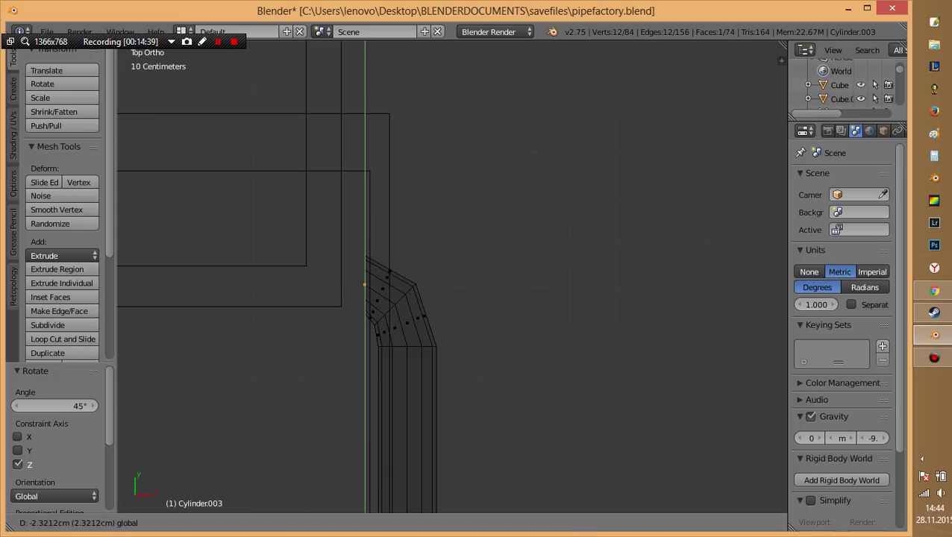
{"action": "key", "text": "Return"}
Add one last extruded segment in place, leave Edit Mode, and save the file.
{"action": "key", "text": "e"}
{"action": "key", "text": "Escape"}
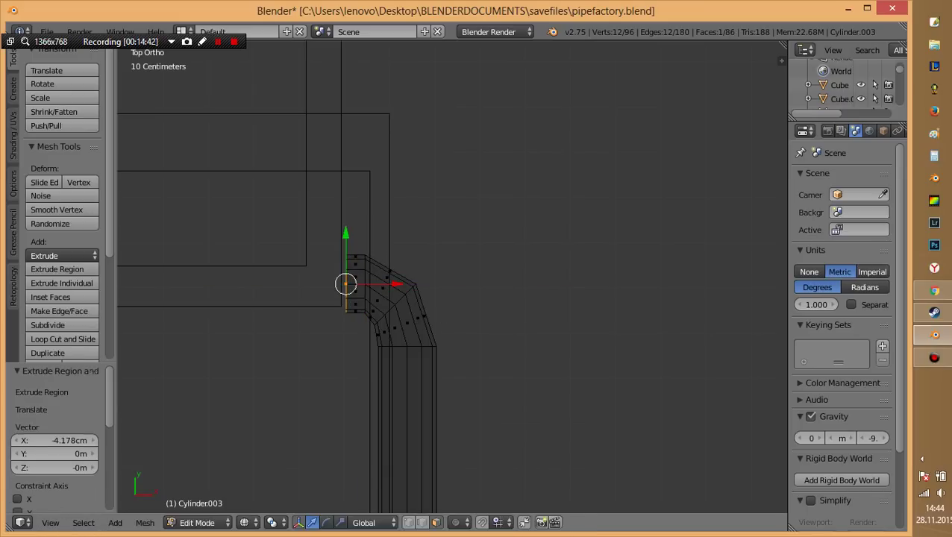
{"action": "key", "text": "Tab"}
{"action": "key", "text": "ctrl+s"}
{"action": "key", "text": "Return"}
{"action": "key", "text": "a"}
{"action": "key", "text": "z"}
{"action": "middle_click_drag", "start_coordinate": [452, 276], "coordinate": [477, 246]}
Move Cube.009 along Y onto the roof, then view it from the right in wireframe.
{"action": "scroll", "coordinate": [452, 276], "scroll_direction": "down", "scroll_amount": 3}
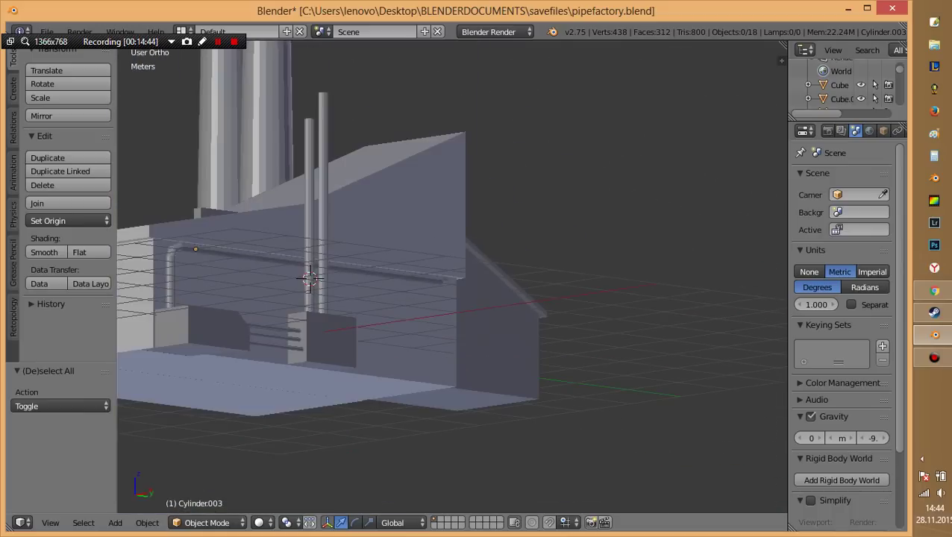
{"action": "scroll", "coordinate": [452, 276], "scroll_direction": "down", "scroll_amount": 3}
{"action": "middle_click_drag", "start_coordinate": [452, 276], "coordinate": [492, 246]}
{"action": "scroll", "coordinate": [452, 276], "scroll_direction": "up", "scroll_amount": 2}
{"action": "scroll", "coordinate": [452, 276], "scroll_direction": "up", "scroll_amount": 2}
{"action": "middle_click_drag", "start_coordinate": [451, 276], "coordinate": [574, 269]}
{"action": "middle_click_drag", "start_coordinate": [737, 268], "coordinate": [492, 291]}
{"action": "right_click", "coordinate": [489, 287]}
{"action": "key", "text": "g"}
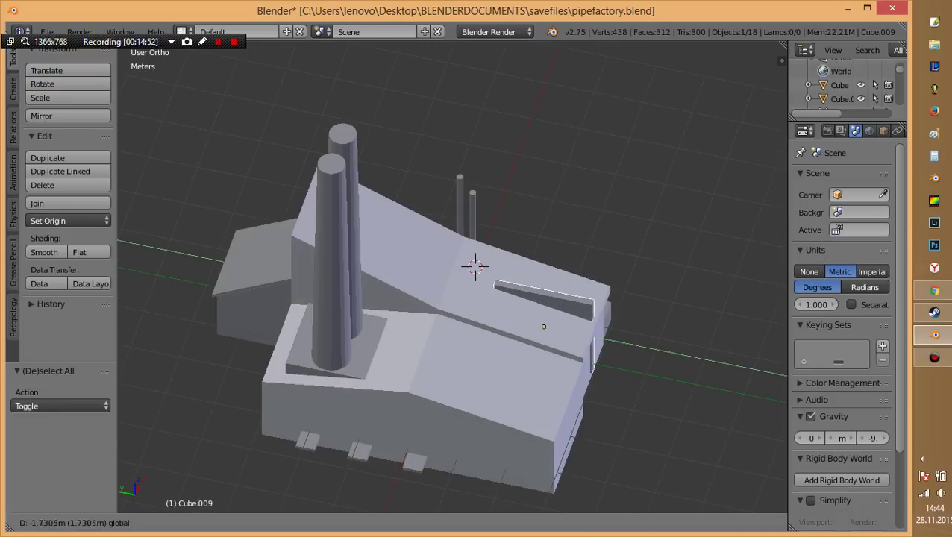
{"action": "key", "text": "Return"}
{"action": "key", "text": "KP_3"}
{"action": "key", "text": "z"}
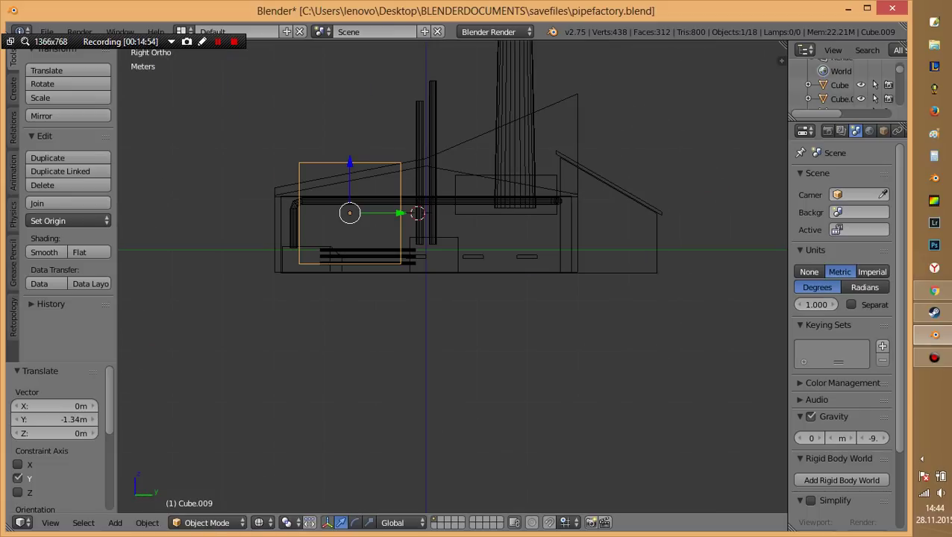
{"action": "scroll", "coordinate": [403, 336], "scroll_direction": "up", "scroll_amount": 5}
Flatten Cube.009 into a thin slab by raising its bottom face along Z.
{"action": "key", "text": "Tab"}
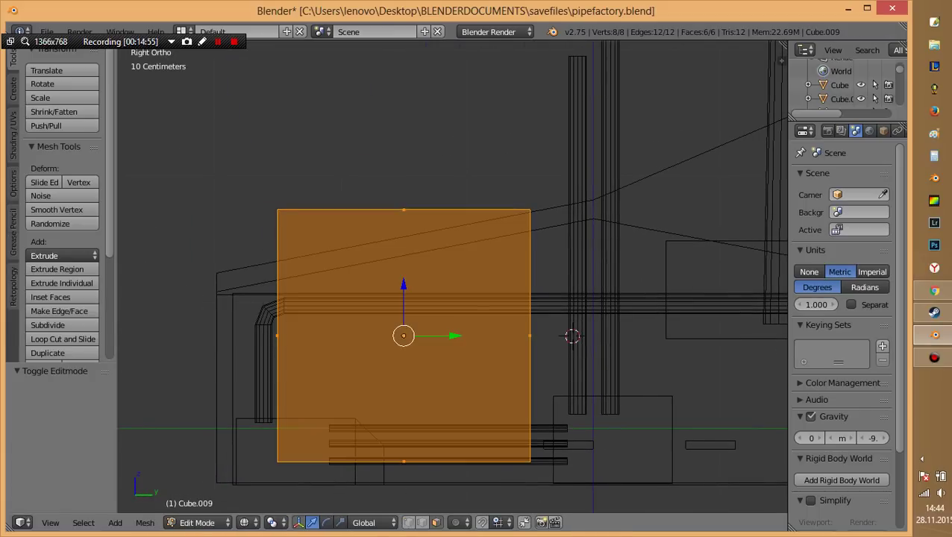
{"action": "key", "text": "a"}
{"action": "right_click", "coordinate": [402, 461]}
{"action": "key", "text": "g"}
{"action": "key", "text": "z"}
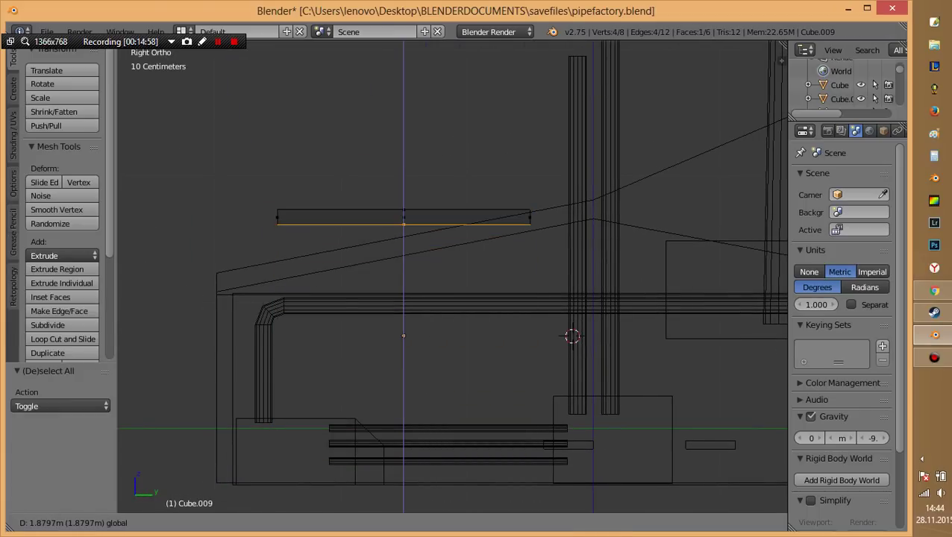
{"action": "key", "text": "Return"}
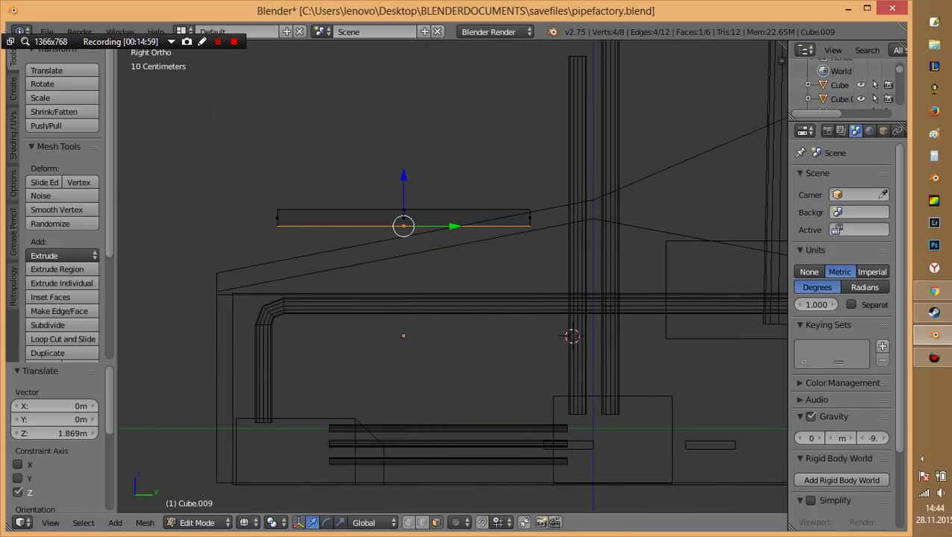
Place the slab at the roof edge and tilt its far end up the roof slope.
{"action": "middle_click_drag", "start_coordinate": [448, 298], "coordinate": [437, 331], "text": "shift"}
{"action": "key", "text": "a"}
{"action": "key", "text": "a"}
{"action": "key", "text": "g"}
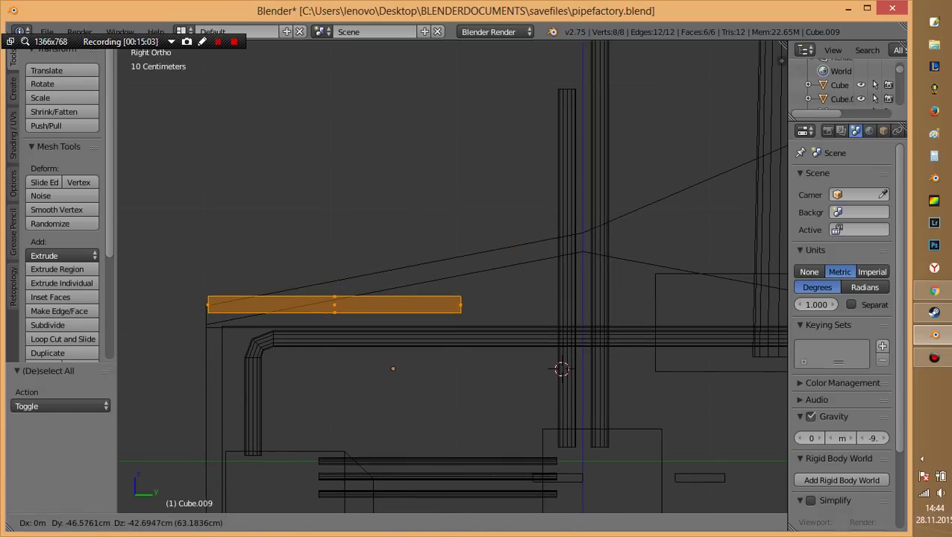
{"action": "key", "text": "Return"}
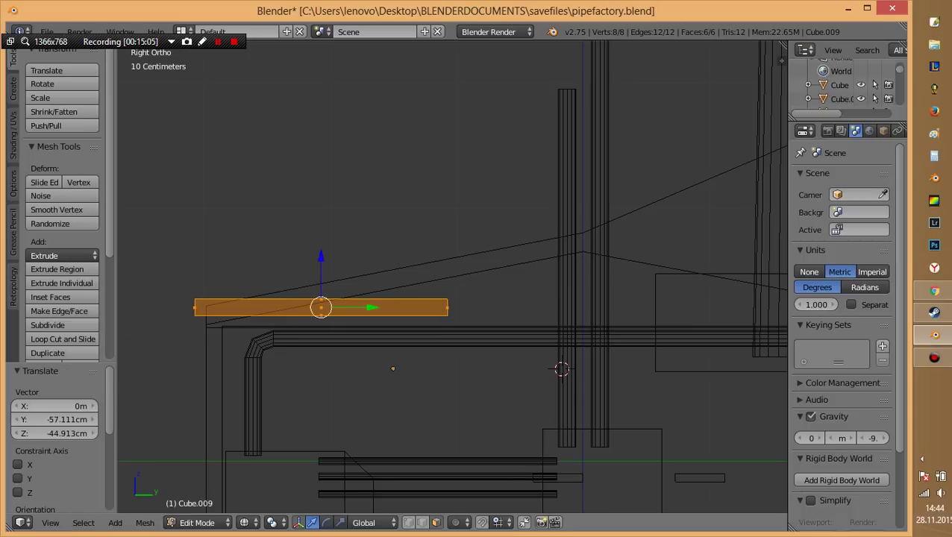
{"action": "key", "text": "a"}
{"action": "key", "text": "g"}
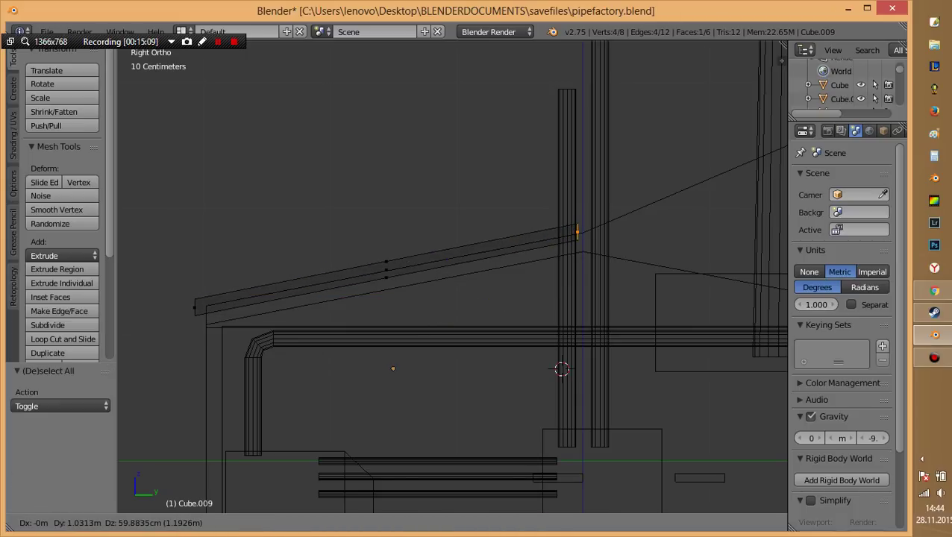
{"action": "key", "text": "Return"}
Extrude the slab's end 3.083 m along the roof and raise it 1.309 m to the ridge.
{"action": "middle_click_drag", "start_coordinate": [582, 231], "coordinate": [189, 368], "text": "shift"}
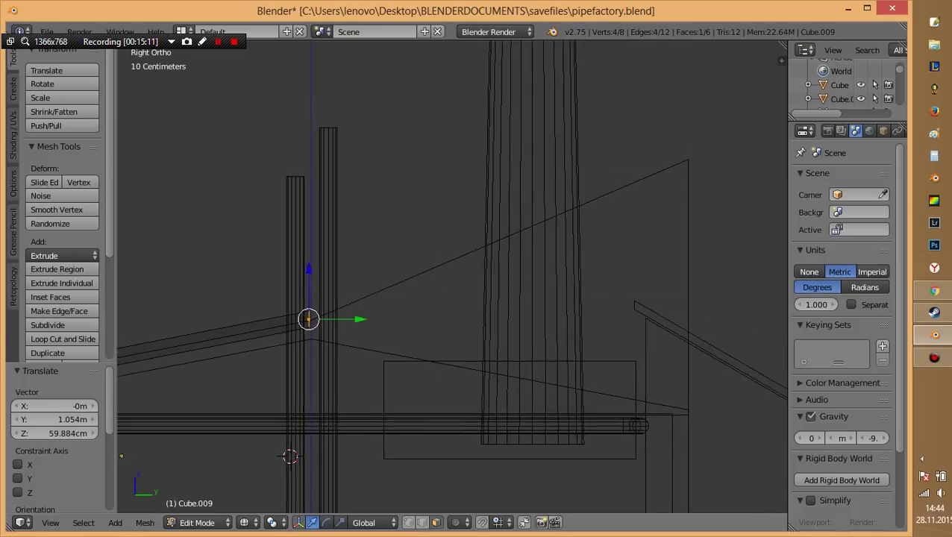
{"action": "key", "text": "e"}
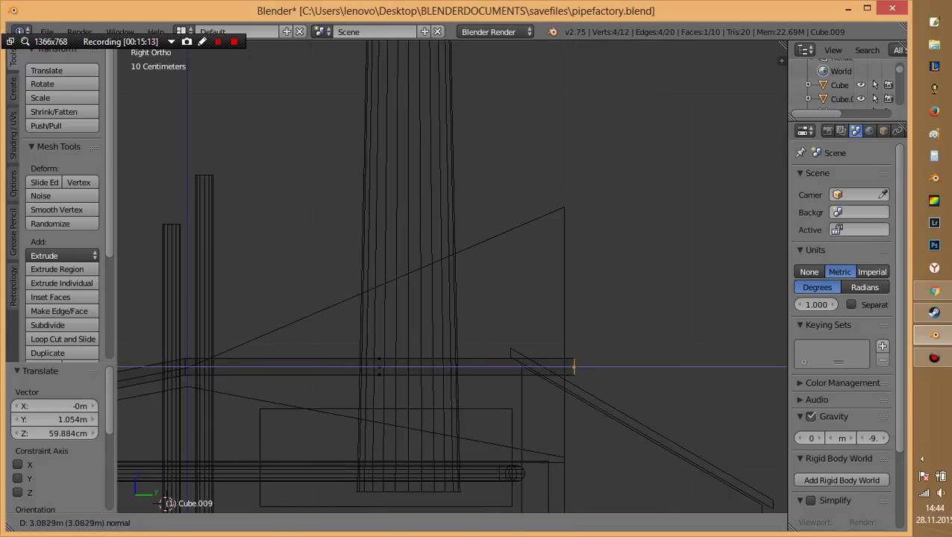
{"action": "key", "text": "Return"}
{"action": "key", "text": "g"}
{"action": "key", "text": "z"}
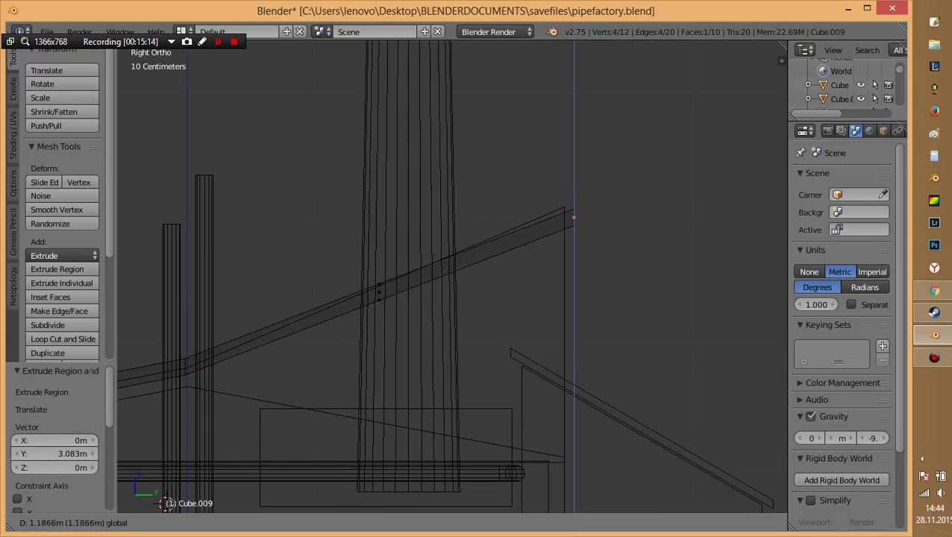
{"action": "key", "text": "Return"}
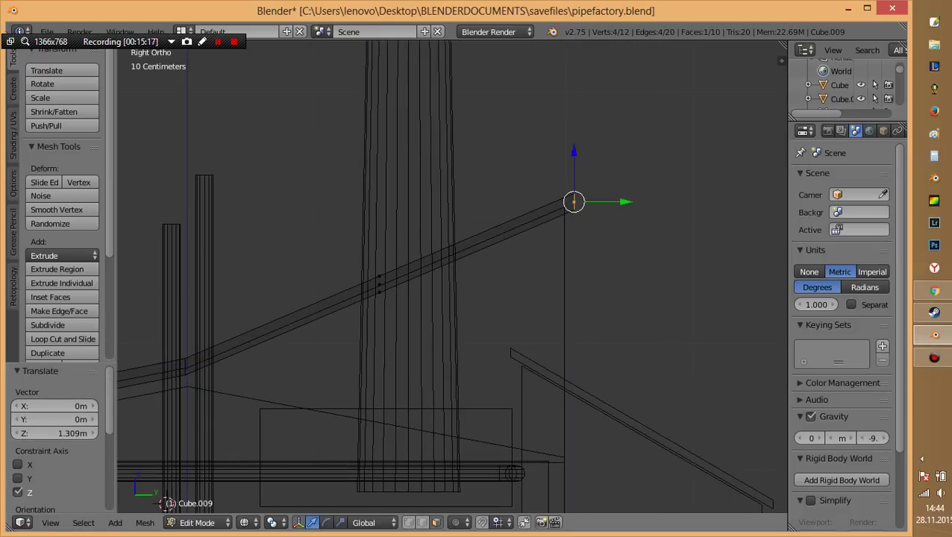
{"action": "scroll", "coordinate": [452, 276], "scroll_direction": "down", "scroll_amount": 5}
Back in solid shading, halve the roof rib's width along X.
{"action": "key", "text": "Tab"}
{"action": "key", "text": "a"}
{"action": "key", "text": "z"}
{"action": "mouse_move", "coordinate": [452, 298]}
{"action": "middle_mouse_down"}
{"action": "mouse_move", "coordinate": [493, 283]}
{"action": "mouse_move", "coordinate": [492, 294]}
{"action": "middle_mouse_up"}
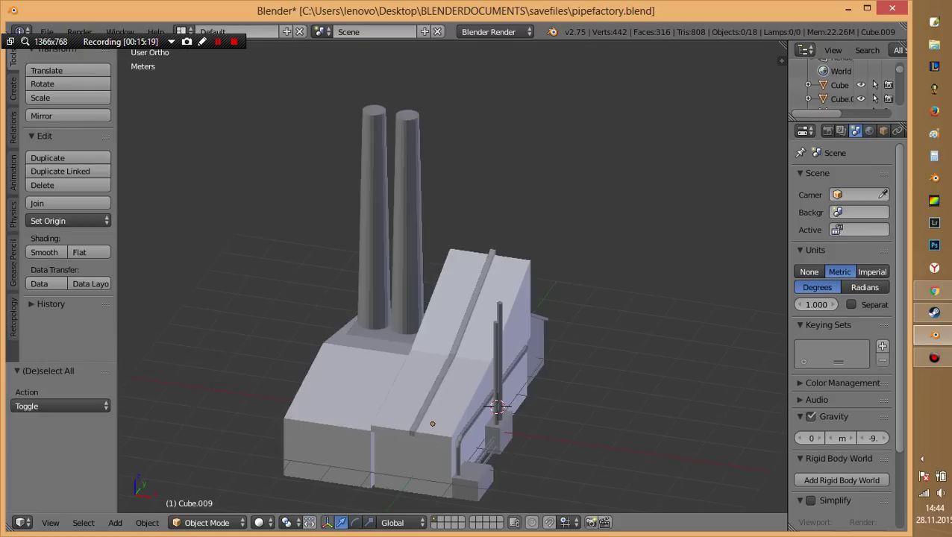
{"action": "key", "text": "s"}
{"action": "key", "text": "x"}
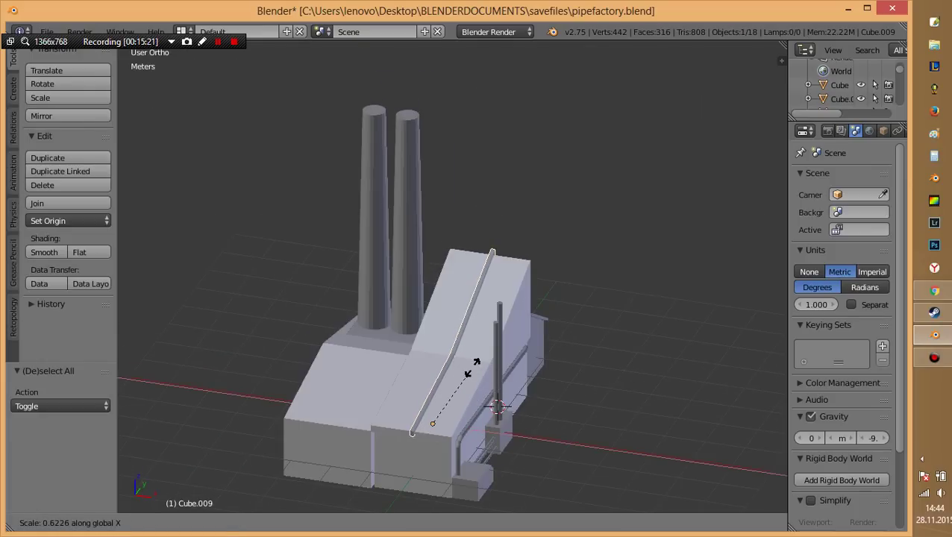
{"action": "left_click", "coordinate": [441, 369]}
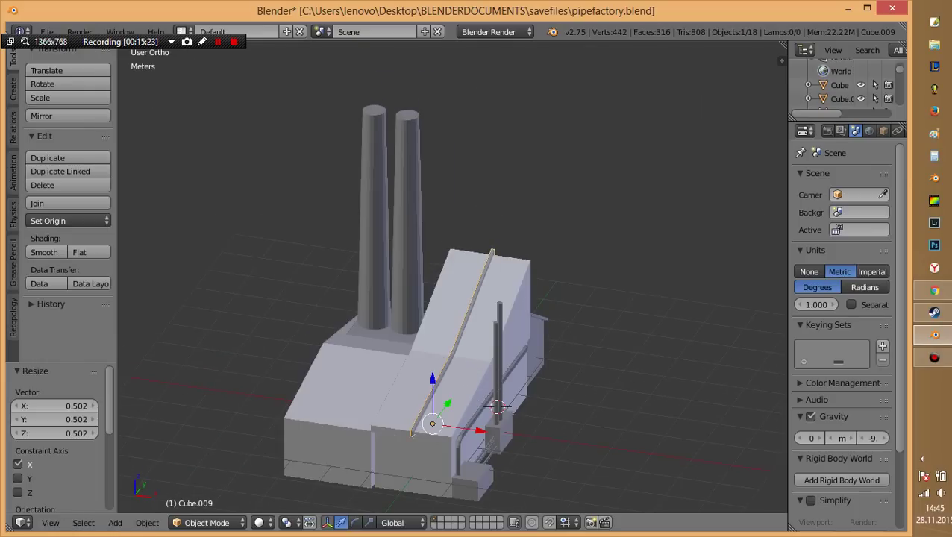
From the top view, shift the rib sideways along X on the roof.
{"action": "middle_click_drag", "start_coordinate": [440, 369], "coordinate": [435, 303], "text": "shift"}
{"action": "key", "text": "KP_7"}
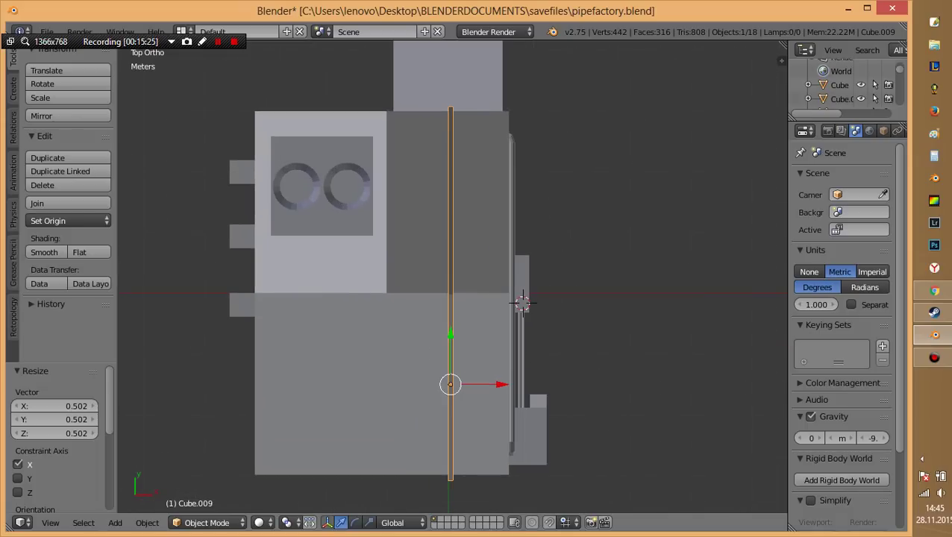
{"action": "scroll", "coordinate": [447, 298], "scroll_direction": "up", "scroll_amount": 3}
{"action": "key", "text": "g"}
{"action": "key", "text": "x"}
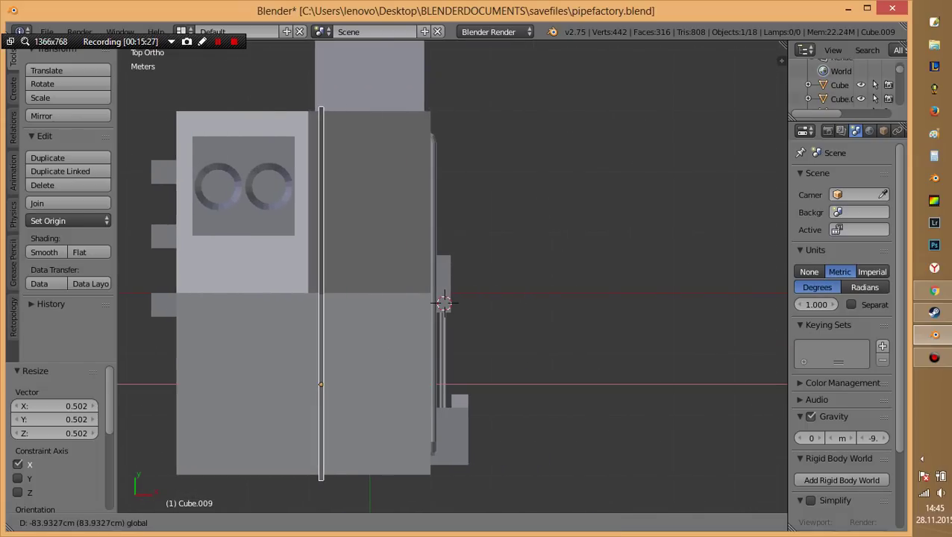
{"action": "key", "text": "Return"}
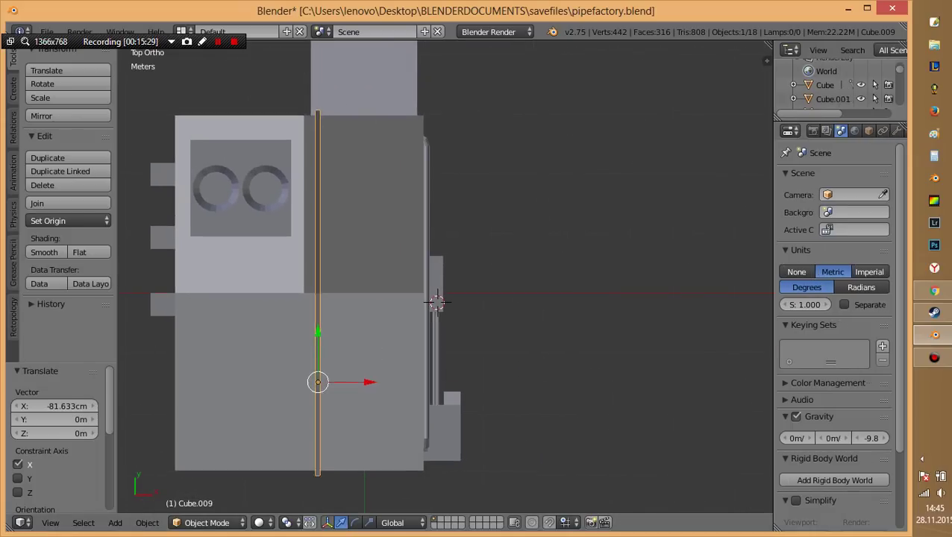
Add an Array modifier to the rib for five spaced copies across the roof, and save.
{"action": "left_click_drag", "start_coordinate": [788, 223], "coordinate": [737, 224]}
{"action": "left_click", "coordinate": [860, 130]}
{"action": "left_click", "coordinate": [821, 178]}
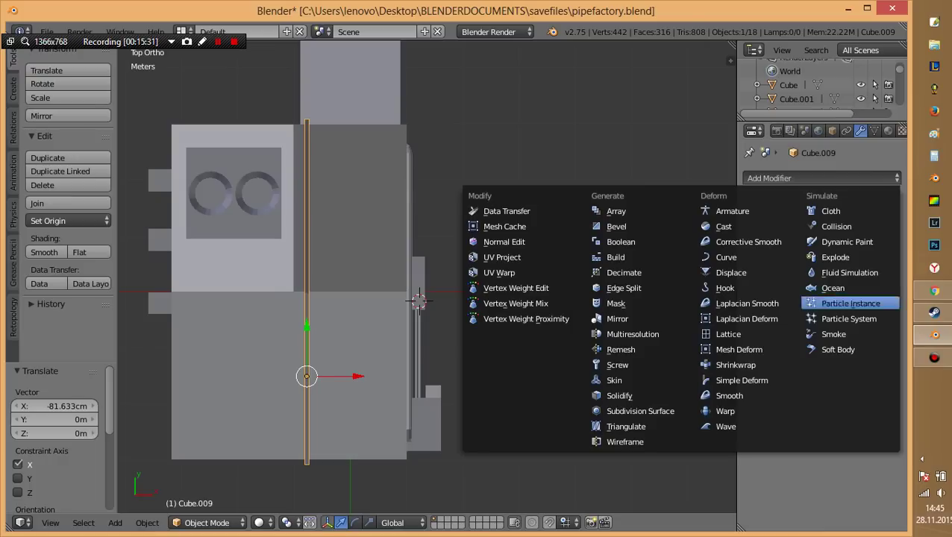
{"action": "left_click", "coordinate": [616, 211]}
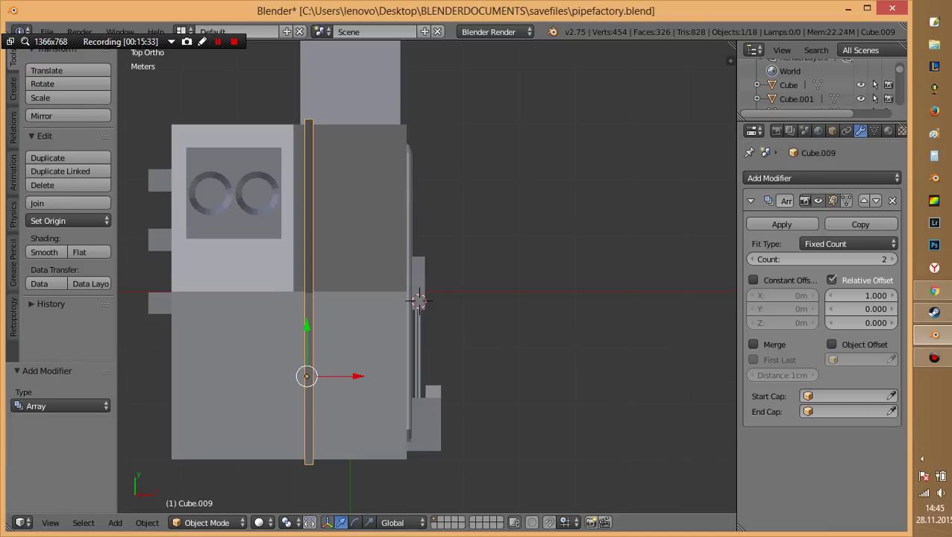
{"action": "left_click_drag", "start_coordinate": [860, 295], "coordinate": [879, 296]}
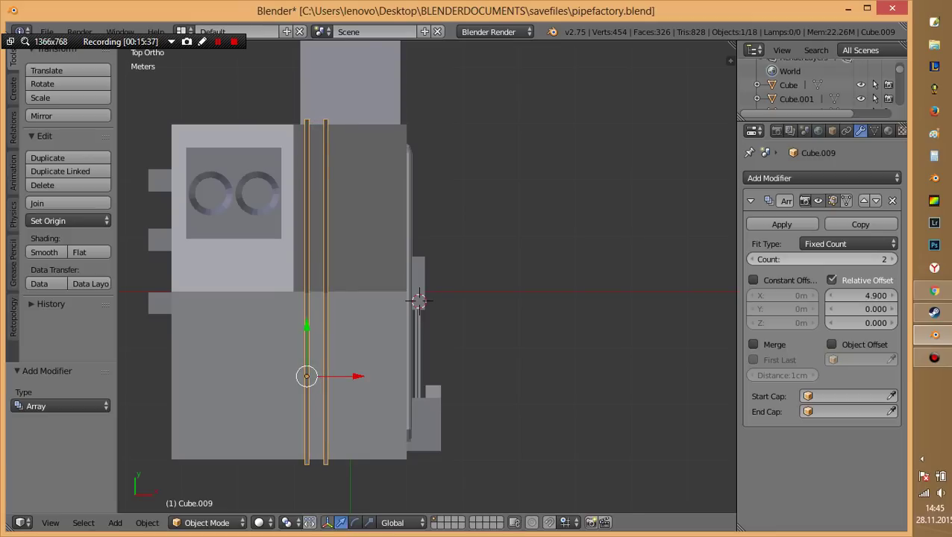
{"action": "left_click", "coordinate": [891, 259]}
{"action": "key", "text": "a"}
{"action": "mouse_move", "coordinate": [425, 298]}
{"action": "middle_mouse_down"}
{"action": "mouse_move", "coordinate": [403, 223]}
{"action": "mouse_move", "coordinate": [388, 283]}
{"action": "mouse_move", "coordinate": [455, 216]}
{"action": "middle_mouse_up"}
{"action": "key", "text": "ctrl+s"}
{"action": "left_click", "coordinate": [781, 223]}
{"action": "mouse_move", "coordinate": [425, 299]}
{"action": "middle_mouse_down"}
{"action": "mouse_move", "coordinate": [403, 254]}
{"action": "mouse_move", "coordinate": [373, 283]}
{"action": "mouse_move", "coordinate": [388, 224]}
{"action": "mouse_move", "coordinate": [432, 268]}
{"action": "mouse_move", "coordinate": [433, 246]}
{"action": "mouse_move", "coordinate": [403, 246]}
{"action": "mouse_move", "coordinate": [388, 268]}
{"action": "mouse_move", "coordinate": [395, 298]}
{"action": "mouse_move", "coordinate": [530, 257]}
{"action": "middle_mouse_up"}
{"action": "key", "text": "ctrl+z"}
Raise the chimney base plate Cube.006 by 20 cm along Z.
{"action": "right_click", "coordinate": [634, 313]}
{"action": "mouse_move", "coordinate": [447, 283]}
{"action": "middle_mouse_down"}
{"action": "mouse_move", "coordinate": [507, 284]}
{"action": "mouse_move", "coordinate": [477, 294]}
{"action": "mouse_move", "coordinate": [541, 277]}
{"action": "mouse_move", "coordinate": [522, 268]}
{"action": "middle_mouse_up"}
{"action": "right_click", "coordinate": [433, 291]}
{"action": "key", "text": "g"}
{"action": "key", "text": "z"}
{"action": "key", "text": "Return"}
{"action": "key", "text": "Tab"}
{"action": "key", "text": "Tab"}
{"action": "mouse_move", "coordinate": [629, 197]}
{"action": "middle_mouse_down"}
{"action": "mouse_move", "coordinate": [631, 250]}
{"action": "mouse_move", "coordinate": [535, 376]}
{"action": "mouse_move", "coordinate": [195, 319]}
{"action": "mouse_move", "coordinate": [187, 269]}
{"action": "mouse_move", "coordinate": [489, 266]}
{"action": "mouse_move", "coordinate": [506, 283]}
{"action": "middle_mouse_up"}
{"action": "key", "text": "a"}
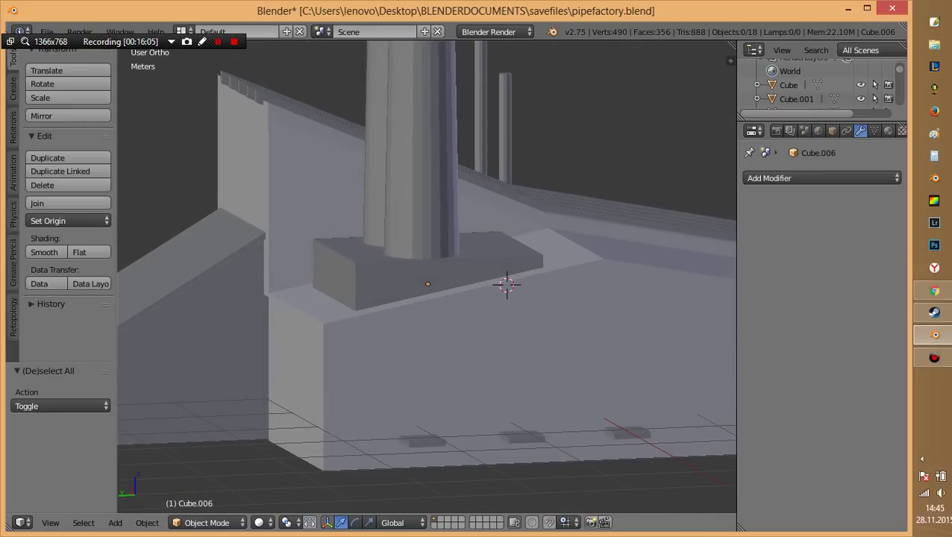
Save the factory file, overwriting the existing version.
{"action": "middle_click_drag", "start_coordinate": [246, 351], "coordinate": [276, 358]}
{"action": "key", "text": "ctrl+s"}
{"action": "key", "text": "Return"}
{"action": "scroll", "coordinate": [425, 276], "scroll_direction": "down", "scroll_amount": 4}
{"action": "scroll", "coordinate": [425, 276], "scroll_direction": "up", "scroll_amount": 1}
{"action": "middle_click_drag", "start_coordinate": [448, 299], "coordinate": [387, 269]}
{"action": "mouse_move", "coordinate": [447, 283]}
{"action": "middle_mouse_down"}
{"action": "mouse_move", "coordinate": [477, 299]}
{"action": "mouse_move", "coordinate": [448, 283]}
{"action": "mouse_move", "coordinate": [462, 268]}
{"action": "middle_mouse_up"}
{"action": "scroll", "coordinate": [462, 269], "scroll_direction": "up", "scroll_amount": 3}
Select the main building block and Cube.001, toggling mesh editing, and save over the file.
{"action": "right_click", "coordinate": [485, 299]}
{"action": "key", "text": "Tab"}
{"action": "key", "text": "Tab"}
{"action": "right_click", "coordinate": [417, 336]}
{"action": "middle_click_drag", "start_coordinate": [417, 336], "coordinate": [448, 314]}
{"action": "key", "text": "Tab"}
Select the small box Cube.007 beside the pipe ends and enter Edit Mode.
{"action": "key", "text": "Tab"}
{"action": "key", "text": "ctrl+s"}
{"action": "left_click", "coordinate": [340, 334]}
{"action": "key", "text": "a"}
{"action": "middle_click_drag", "start_coordinate": [340, 333], "coordinate": [433, 314]}
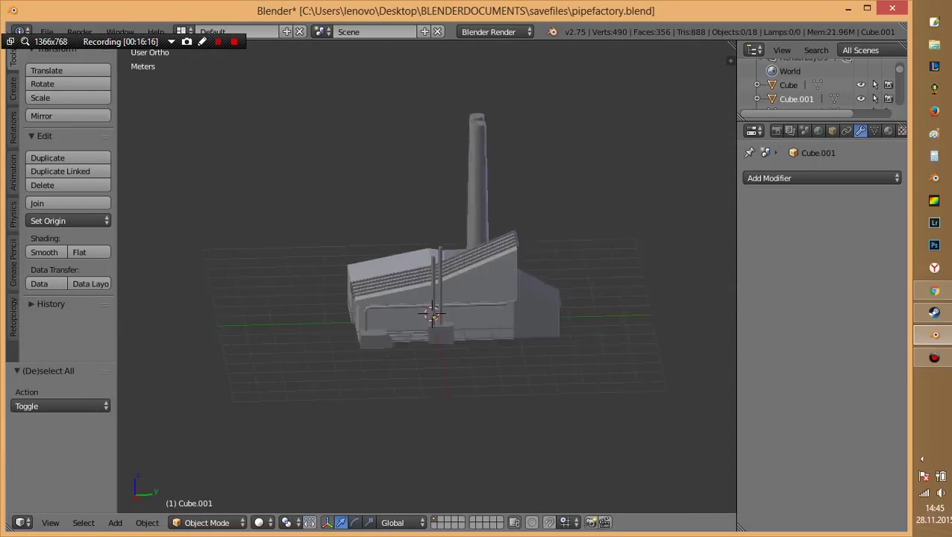
{"action": "scroll", "coordinate": [432, 313], "scroll_direction": "up", "scroll_amount": 4}
{"action": "right_click", "coordinate": [419, 278]}
{"action": "middle_click_drag", "start_coordinate": [548, 228], "coordinate": [648, 276]}
{"action": "scroll", "coordinate": [547, 236], "scroll_direction": "up", "scroll_amount": 2}
{"action": "mouse_move", "coordinate": [546, 236]}
{"action": "middle_mouse_down"}
{"action": "mouse_move", "coordinate": [522, 247]}
{"action": "mouse_move", "coordinate": [567, 194]}
{"action": "middle_mouse_up"}
{"action": "key", "text": "Tab"}
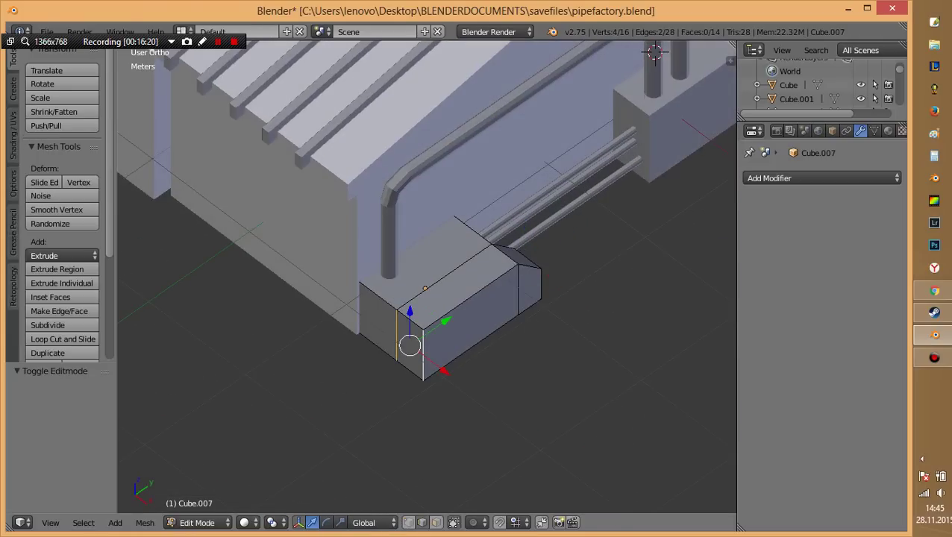
Shorten Cube.007 by pulling its end face in along X, then save.
{"action": "key", "text": "g"}
{"action": "key", "text": "x"}
{"action": "key", "text": "Return"}
{"action": "key", "text": "Tab"}
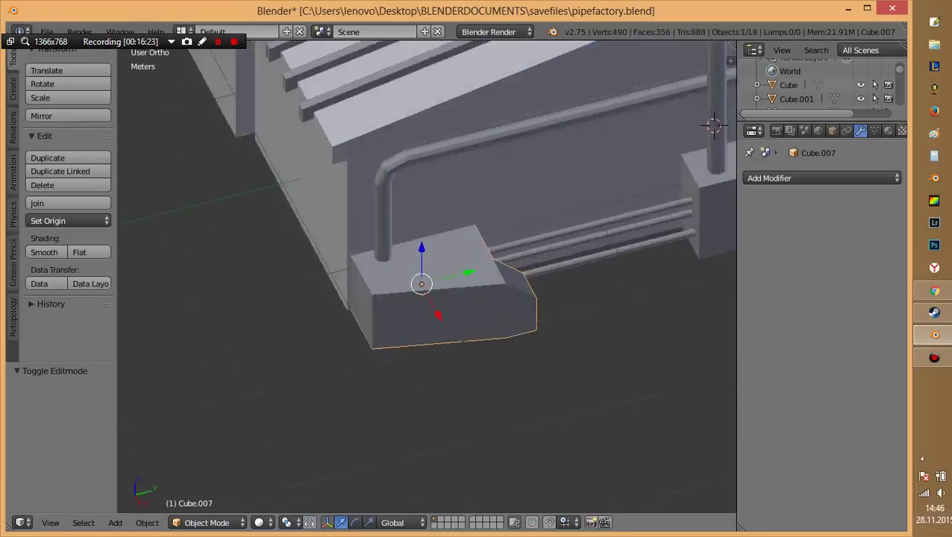
{"action": "middle_click_drag", "start_coordinate": [709, 117], "coordinate": [467, 250]}
{"action": "key", "text": "a"}
{"action": "key", "text": "ctrl+s"}
Duplicate the block at the vertical pipes' base and extrude its side face along X.
{"action": "mouse_move", "coordinate": [524, 193]}
{"action": "middle_mouse_down"}
{"action": "mouse_move", "coordinate": [520, 212]}
{"action": "mouse_move", "coordinate": [465, 195]}
{"action": "mouse_move", "coordinate": [351, 247]}
{"action": "mouse_move", "coordinate": [388, 224]}
{"action": "middle_mouse_up"}
{"action": "right_click", "coordinate": [365, 336]}
{"action": "key", "text": "shift+d"}
{"action": "key", "text": "Escape"}
{"action": "key", "text": "Tab"}
{"action": "scroll", "coordinate": [358, 298], "scroll_direction": "up", "scroll_amount": 3}
{"action": "right_click", "coordinate": [352, 286]}
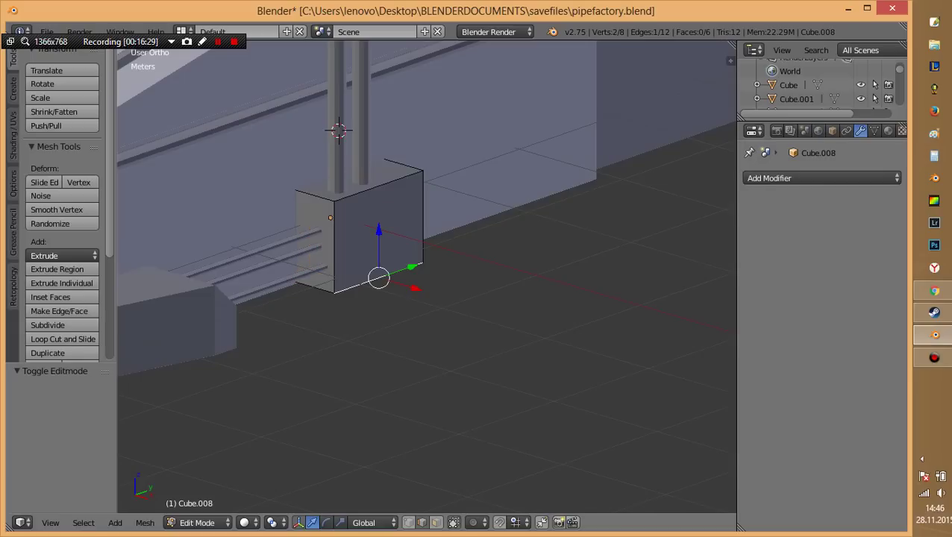
{"action": "key", "text": "e"}
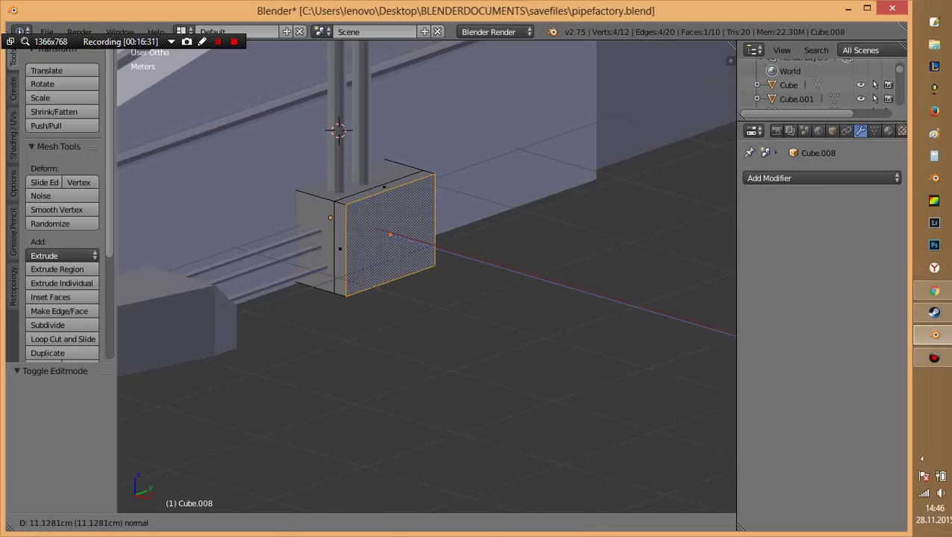
{"action": "key", "text": "Return"}
{"action": "mouse_move", "coordinate": [425, 276]}
{"action": "middle_mouse_down"}
{"action": "mouse_move", "coordinate": [403, 283]}
{"action": "mouse_move", "coordinate": [373, 269]}
{"action": "mouse_move", "coordinate": [447, 268]}
{"action": "mouse_move", "coordinate": [463, 253]}
{"action": "middle_mouse_up"}
{"action": "key", "text": "Tab"}
{"action": "key", "text": "a"}
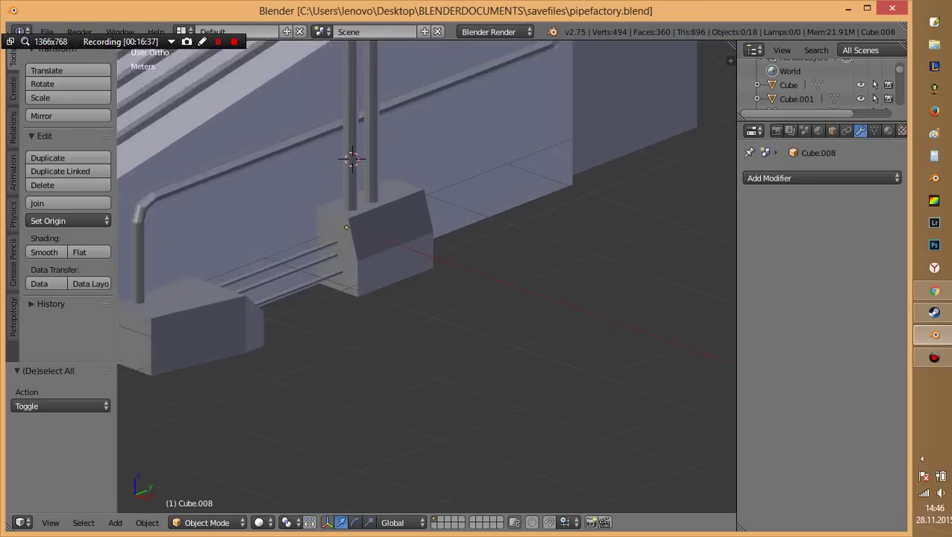
Zoom out over the building, pipes and new block, and save over the file.
{"action": "scroll", "coordinate": [279, 284], "scroll_direction": "up", "scroll_amount": 2}
{"action": "scroll", "coordinate": [279, 285], "scroll_direction": "up", "scroll_amount": 2}
{"action": "mouse_move", "coordinate": [425, 276]}
{"action": "middle_mouse_down"}
{"action": "mouse_move", "coordinate": [515, 261]}
{"action": "mouse_move", "coordinate": [276, 381]}
{"action": "middle_mouse_up"}
{"action": "key", "text": "ctrl+s"}
{"action": "key", "text": "Return"}
Toggle mesh editing on the block once more, then save over the file again.
{"action": "key", "text": "Tab"}
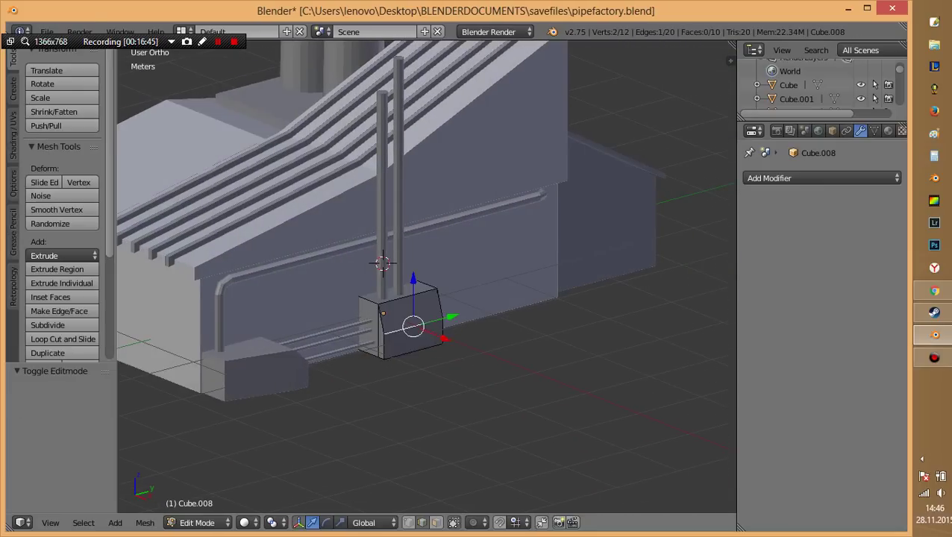
{"action": "scroll", "coordinate": [425, 249], "scroll_direction": "up", "scroll_amount": 3}
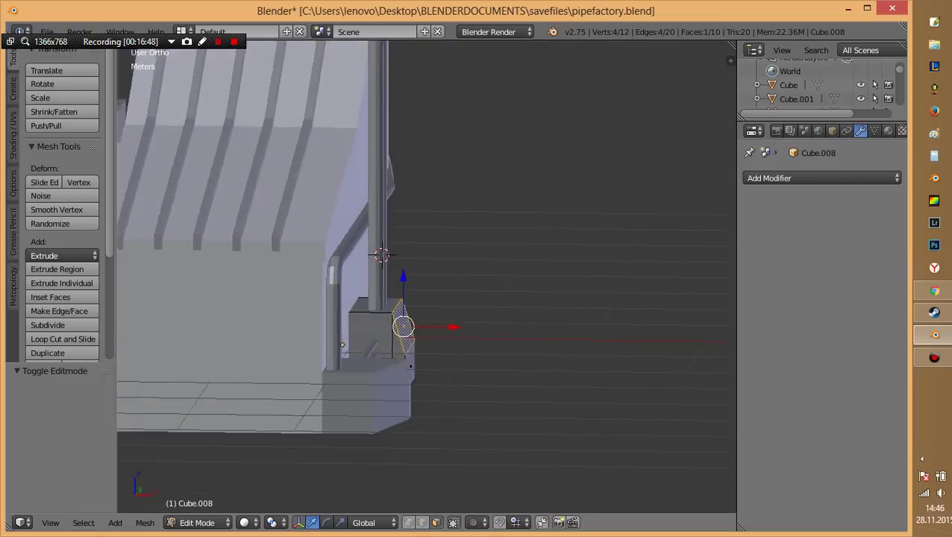
{"action": "middle_click_drag", "start_coordinate": [425, 276], "coordinate": [388, 298]}
{"action": "scroll", "coordinate": [425, 276], "scroll_direction": "down", "scroll_amount": 3}
{"action": "key", "text": "Tab"}
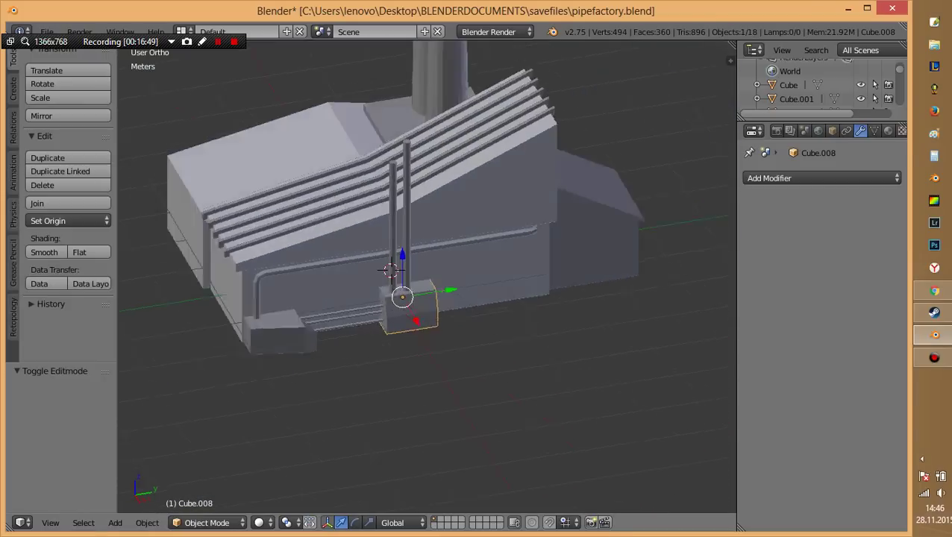
{"action": "key", "text": "a"}
{"action": "key", "text": "ctrl+s"}
{"action": "key", "text": "Return"}
{"action": "middle_click_drag", "start_coordinate": [343, 343], "coordinate": [254, 343]}
Duplicate the pipe base block, slide the copy along X, and enter mesh editing on it.
{"action": "key", "text": "shift+d"}
{"action": "key", "text": "x"}
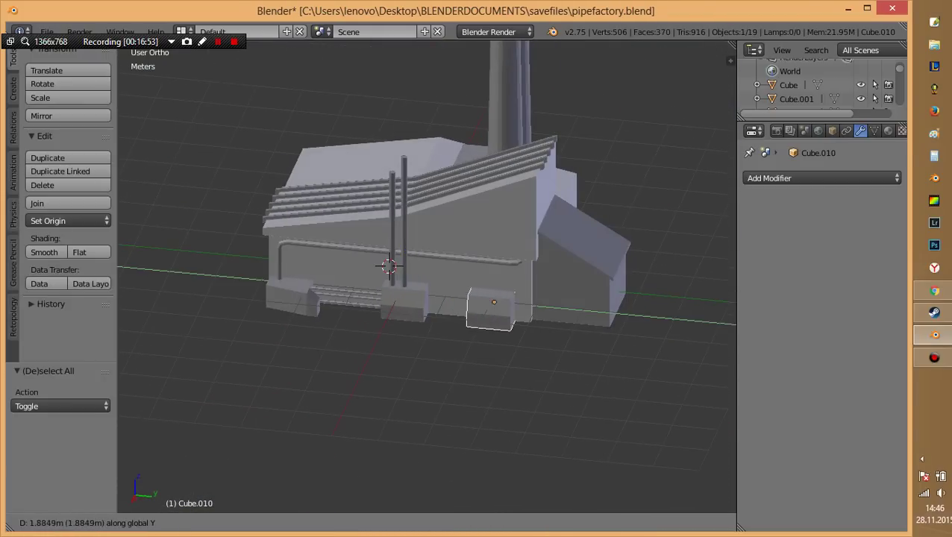
{"action": "key", "text": "Return"}
{"action": "middle_click_drag", "start_coordinate": [425, 298], "coordinate": [313, 298]}
{"action": "scroll", "coordinate": [448, 276], "scroll_direction": "up", "scroll_amount": 5}
{"action": "key", "text": "Tab"}
{"action": "scroll", "coordinate": [448, 276], "scroll_direction": "up", "scroll_amount": 3}
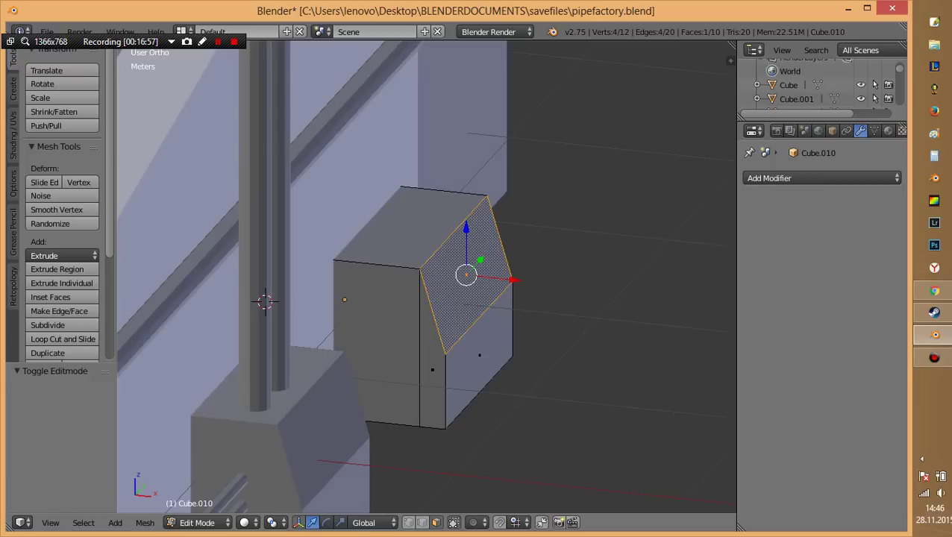
Reshape the copy by moving its front-right face along X, then its three faces together.
{"action": "right_click", "coordinate": [479, 357], "text": "shift"}
{"action": "key", "text": "g"}
{"action": "key", "text": "x"}
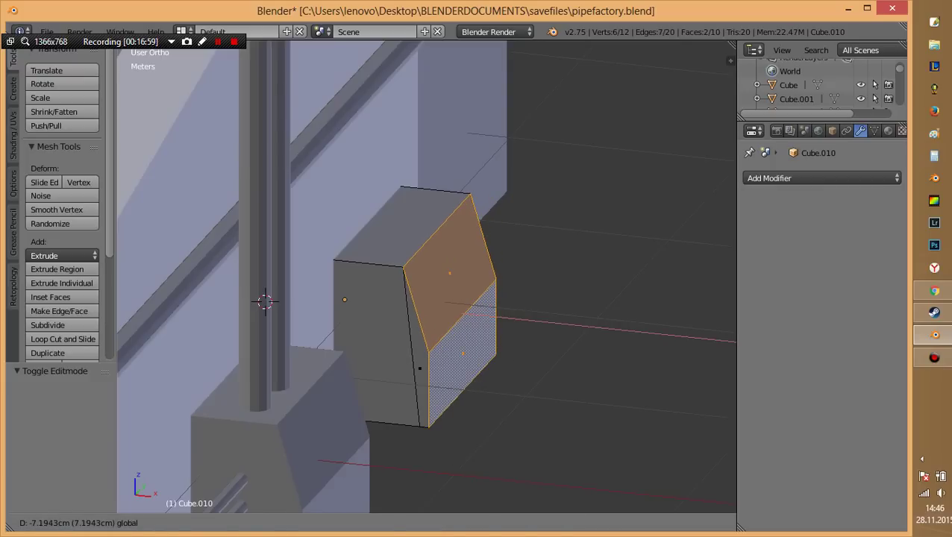
{"action": "key", "text": "Return"}
{"action": "middle_click_drag", "start_coordinate": [447, 298], "coordinate": [448, 238]}
{"action": "right_click", "coordinate": [440, 399], "text": "shift"}
{"action": "key", "text": "g"}
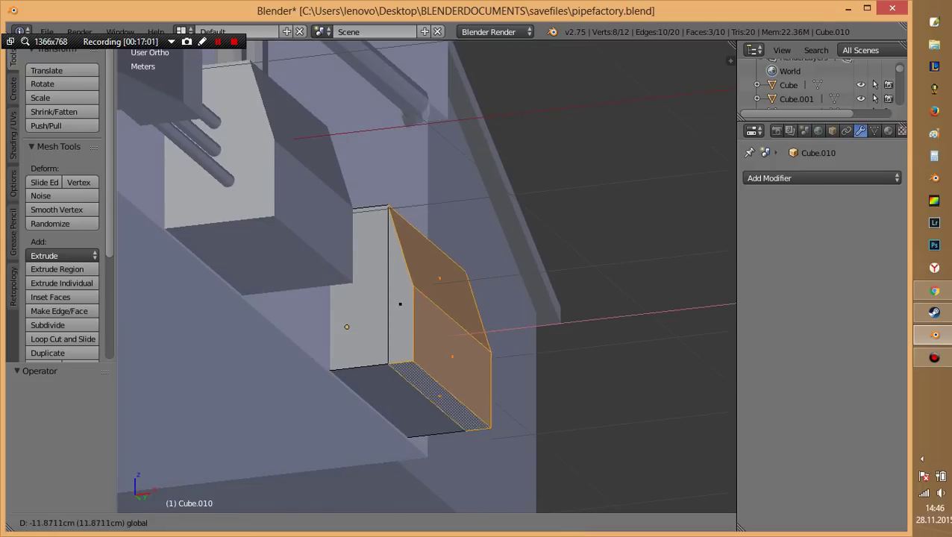
{"action": "key", "text": "Return"}
Extrude the slanted face outward and rotate the new face about the Y axis.
{"action": "middle_click_drag", "start_coordinate": [448, 298], "coordinate": [477, 269]}
{"action": "right_click", "coordinate": [429, 287]}
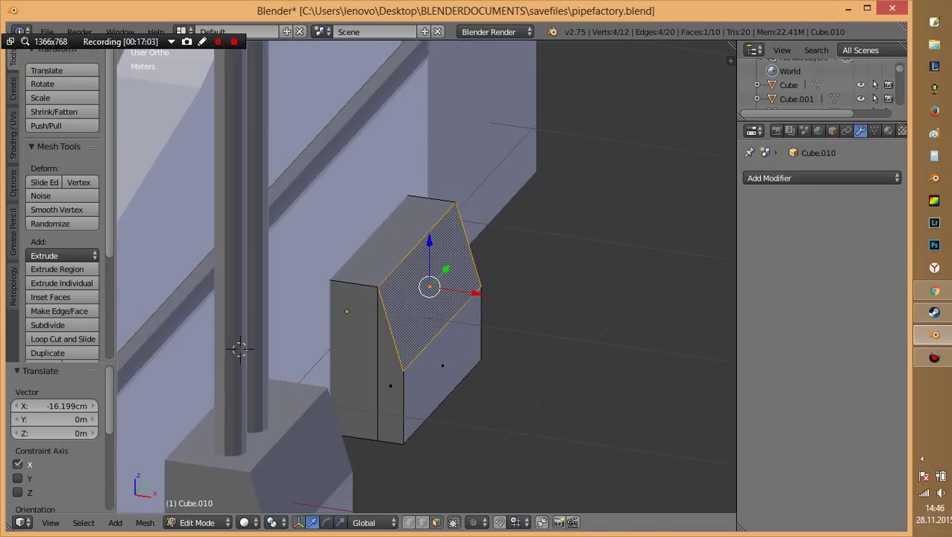
{"action": "key", "text": "r"}
{"action": "key", "text": "x"}
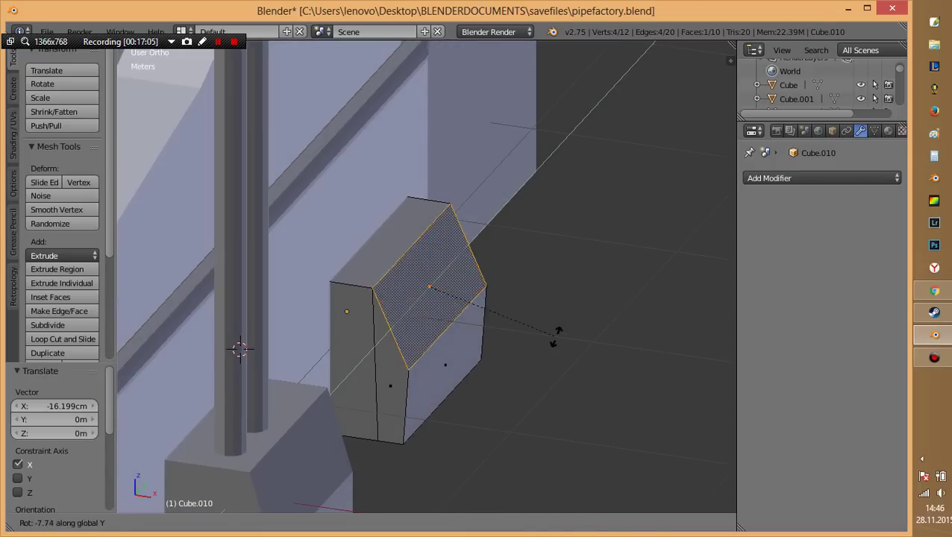
{"action": "key", "text": "Escape"}
{"action": "key", "text": "e"}
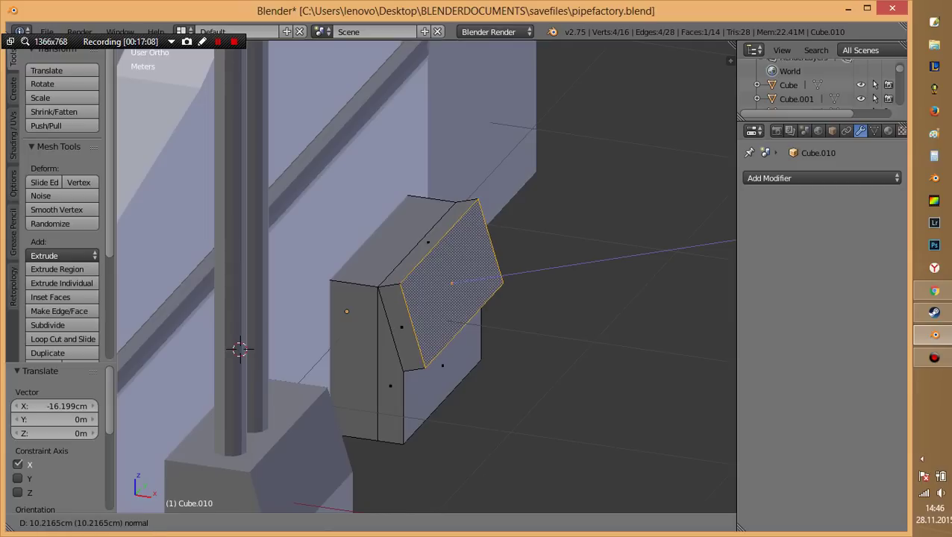
{"action": "key", "text": "Return"}
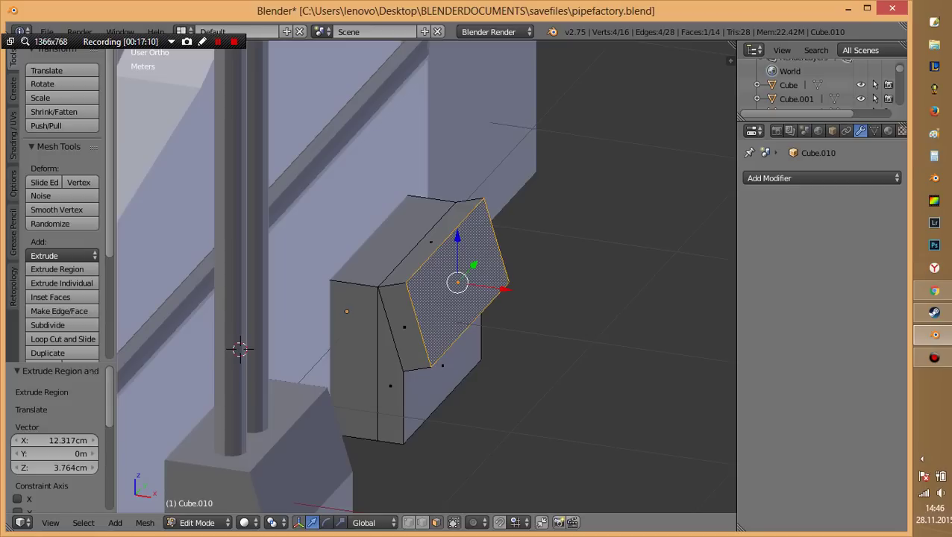
{"action": "key", "text": "r"}
{"action": "key", "text": "x"}
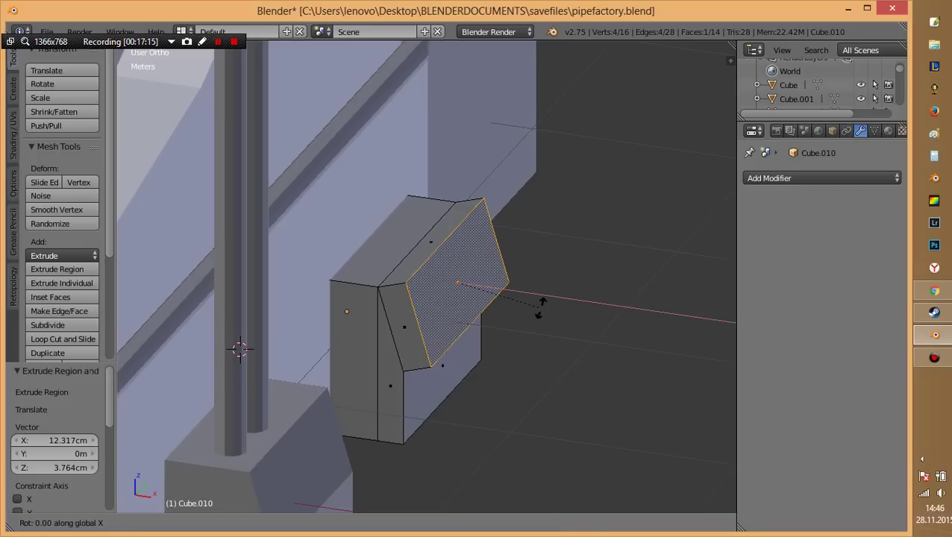
{"action": "key", "text": "y"}
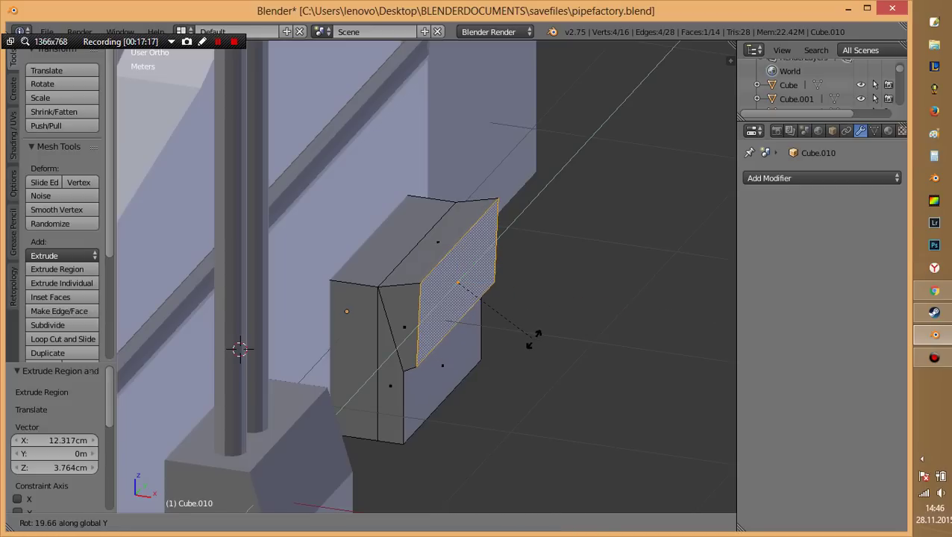
{"action": "left_click", "coordinate": [533, 337]}
Flatten the face to 0 along X, extrude it again, and tilt the end 15°.
{"action": "key", "text": "s"}
{"action": "key", "text": "x"}
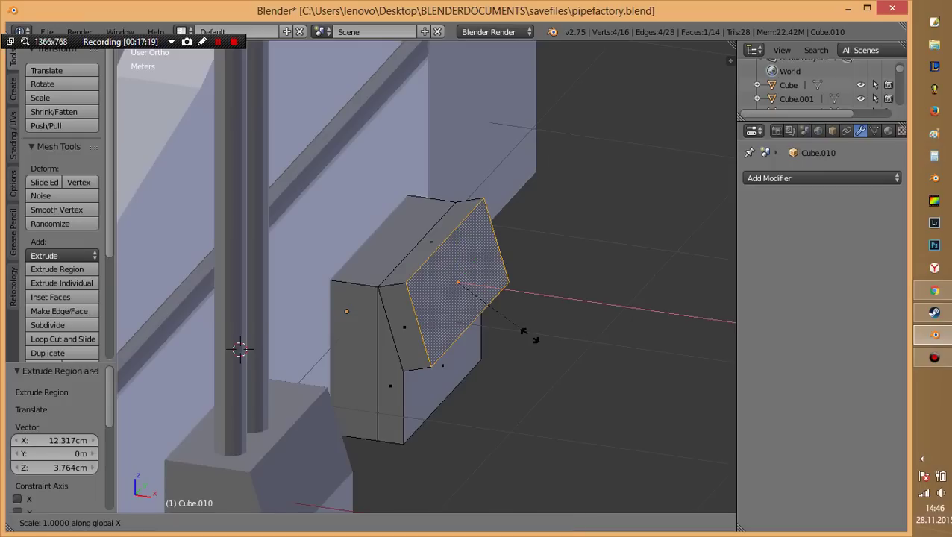
{"action": "key", "text": "0"}
{"action": "key", "text": "Return"}
{"action": "key", "text": "e"}
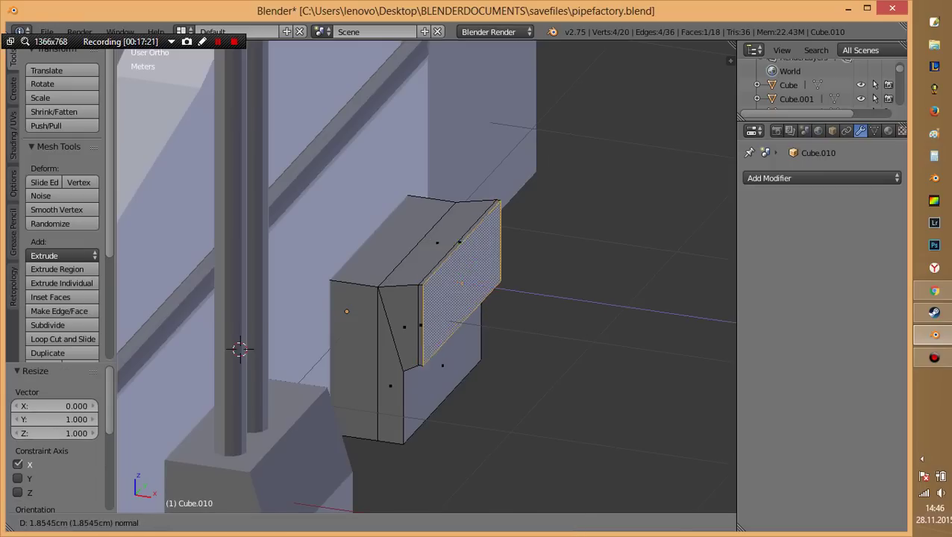
{"action": "left_click", "coordinate": [569, 355]}
{"action": "key", "text": "r"}
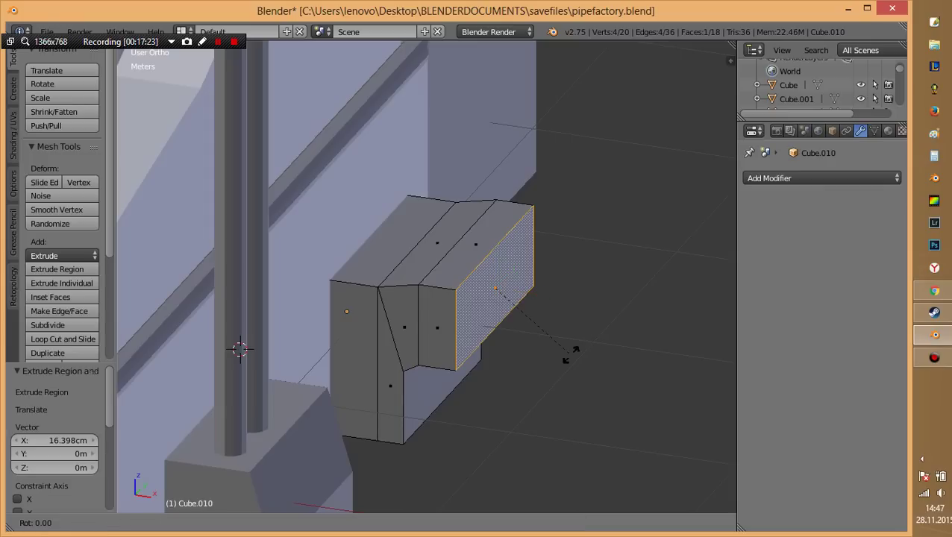
{"action": "key", "text": "5"}
{"action": "key", "text": "Return"}
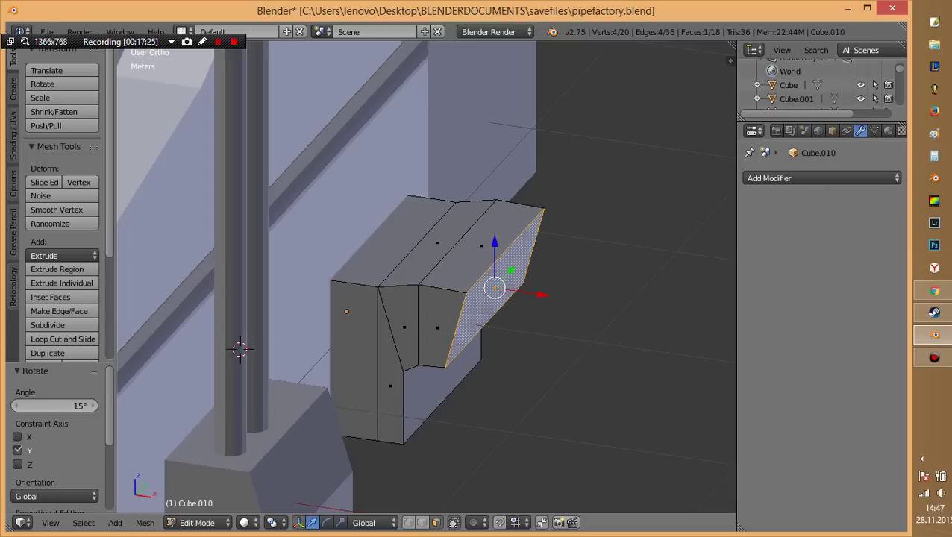
In front wireframe view, lower the selected edge 2.094 cm along Z.
{"action": "key", "text": "KP_1"}
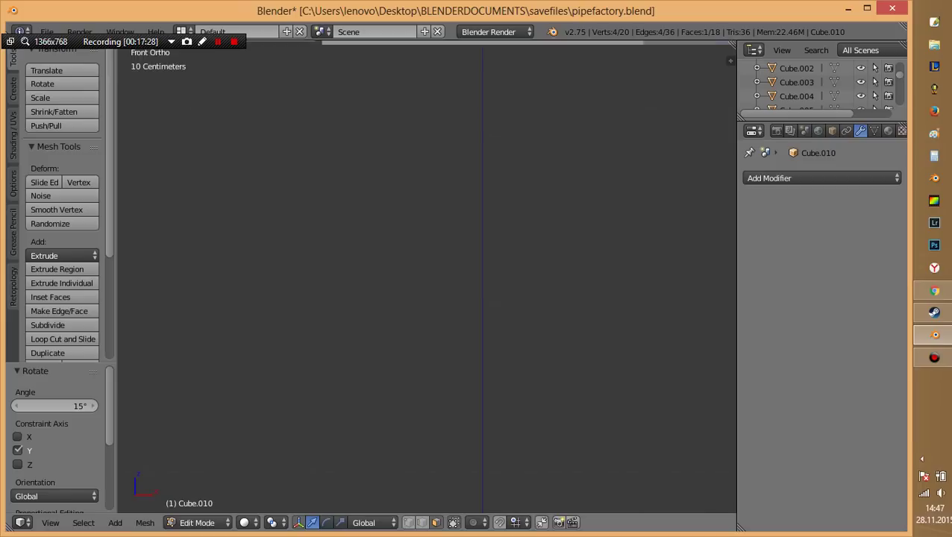
{"action": "scroll", "coordinate": [351, 288], "scroll_direction": "up", "scroll_amount": 3}
{"action": "key", "text": "z"}
{"action": "scroll", "coordinate": [350, 288], "scroll_direction": "up", "scroll_amount": 2}
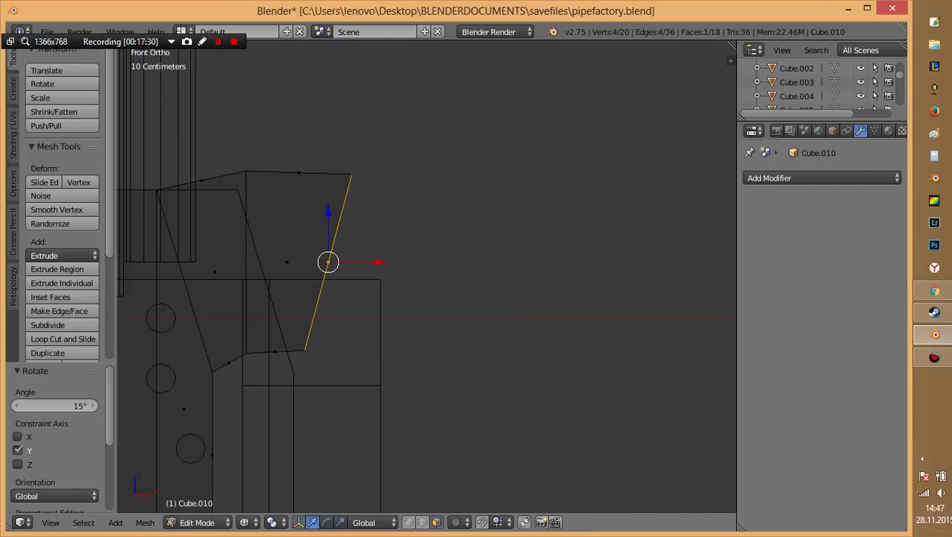
{"action": "key", "text": "g"}
{"action": "key", "text": "z"}
{"action": "key", "text": "Return"}
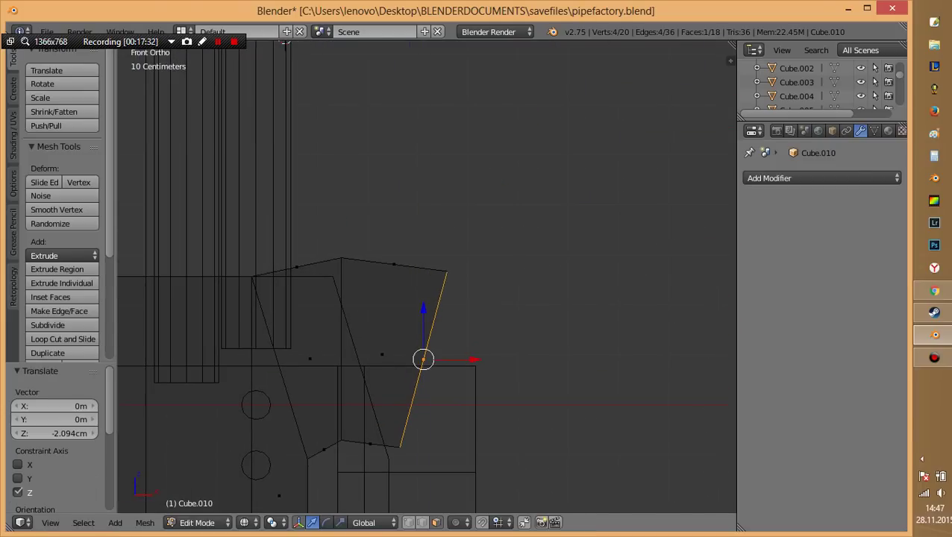
{"action": "scroll", "coordinate": [425, 276], "scroll_direction": "down", "scroll_amount": 3}
{"action": "key", "text": "z"}
{"action": "middle_click_drag", "start_coordinate": [425, 276], "coordinate": [388, 246]}
{"action": "key", "text": "Tab"}
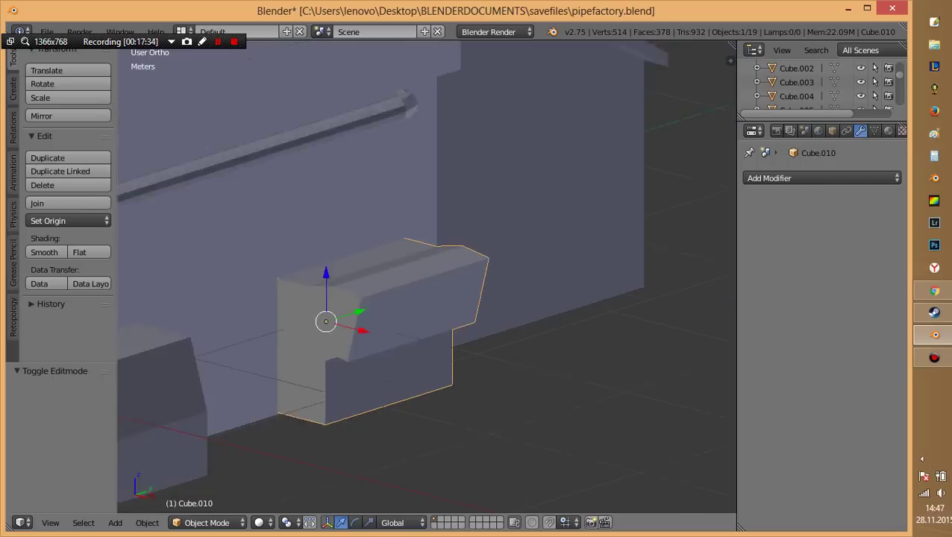
Inset Cube.010's front face with a 0.898 scaled rim.
{"action": "key", "text": "a"}
{"action": "scroll", "coordinate": [425, 276], "scroll_direction": "down", "scroll_amount": 3}
{"action": "mouse_move", "coordinate": [425, 276]}
{"action": "middle_mouse_down"}
{"action": "mouse_move", "coordinate": [388, 299]}
{"action": "mouse_move", "coordinate": [351, 269]}
{"action": "middle_mouse_up"}
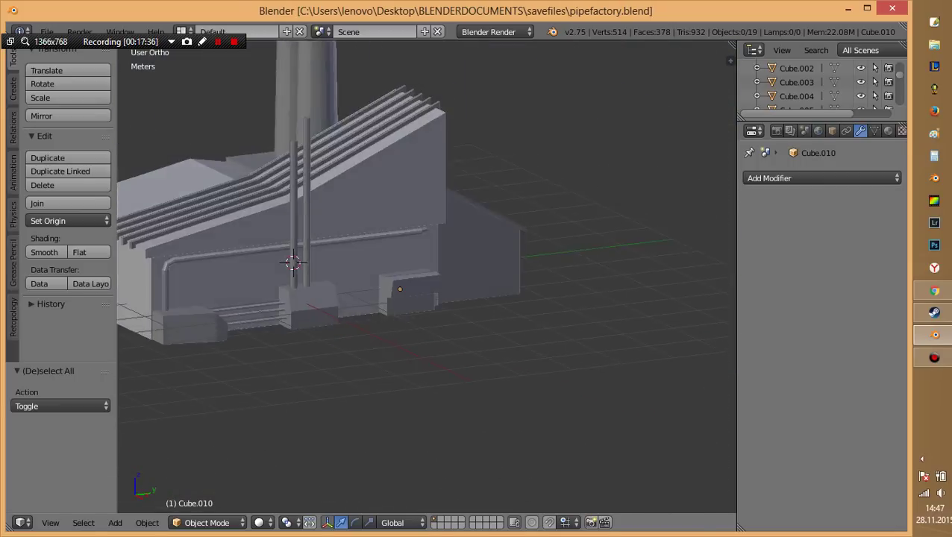
{"action": "key", "text": "Tab"}
{"action": "scroll", "coordinate": [425, 276], "scroll_direction": "up", "scroll_amount": 5}
{"action": "scroll", "coordinate": [425, 276], "scroll_direction": "up", "scroll_amount": 2}
{"action": "scroll", "coordinate": [425, 276], "scroll_direction": "up", "scroll_amount": 2}
{"action": "scroll", "coordinate": [426, 276], "scroll_direction": "up", "scroll_amount": 2}
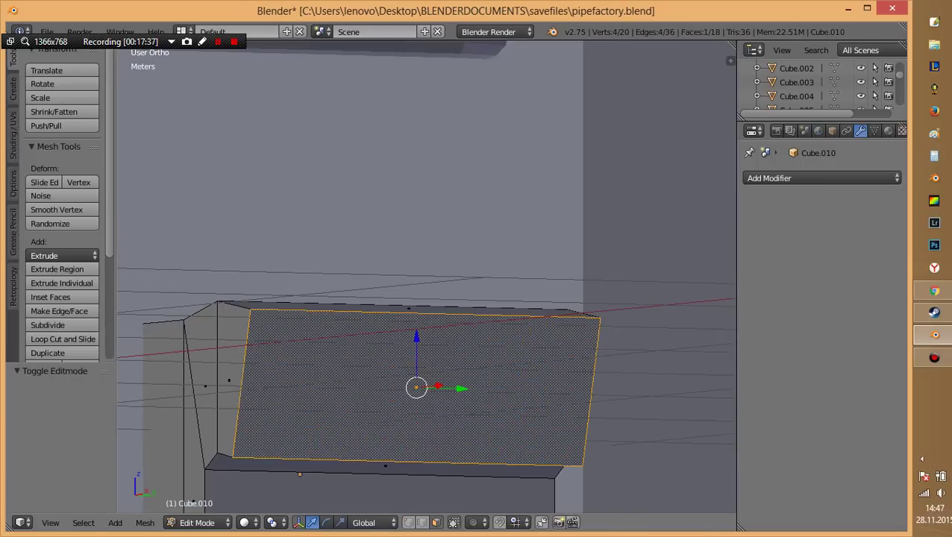
{"action": "key", "text": "e"}
{"action": "right_click", "coordinate": [552, 419]}
{"action": "key", "text": "s"}
{"action": "left_click", "coordinate": [552, 419]}
Push the inset face about 7.3 cm into the box to form a recessed panel.
{"action": "middle_click_drag", "start_coordinate": [448, 299], "coordinate": [372, 283]}
{"action": "key", "text": "e"}
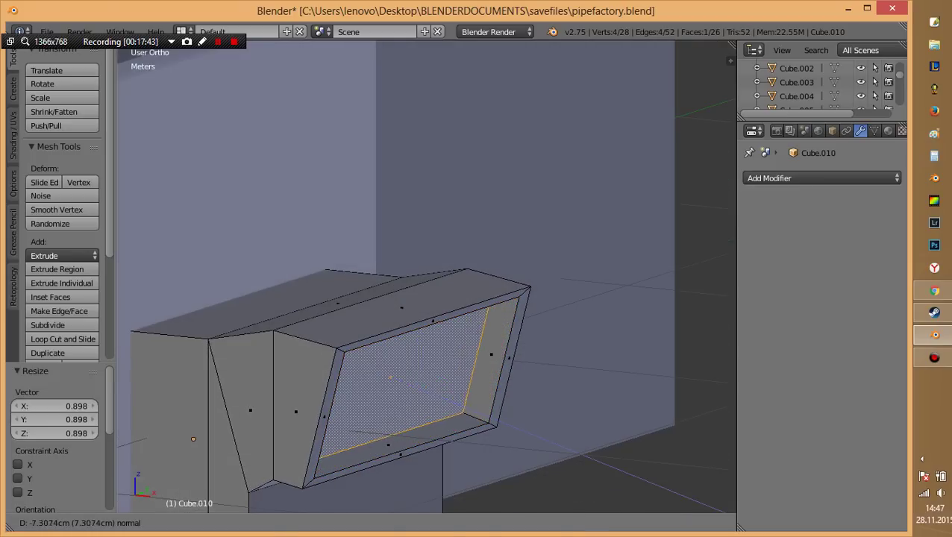
{"action": "key", "text": "Return"}
{"action": "key", "text": "Tab"}
Save pipefactory.blend, overwriting the existing file.
{"action": "key", "text": "ctrl+s"}
{"action": "key", "text": "Return"}
{"action": "scroll", "coordinate": [425, 275], "scroll_direction": "down", "scroll_amount": 5}
{"action": "key", "text": "a"}
{"action": "key", "text": "ctrl+s"}
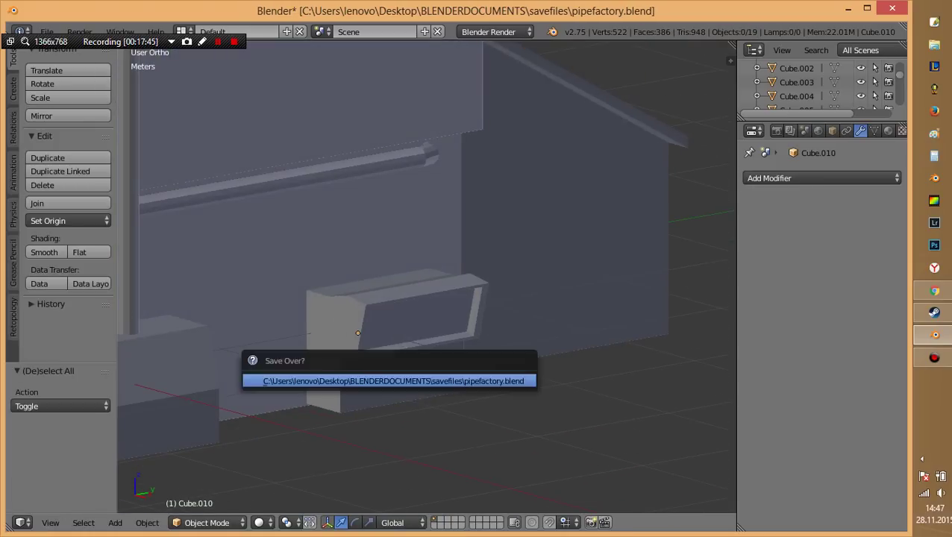
{"action": "key", "text": "Return"}
{"action": "mouse_move", "coordinate": [425, 276]}
{"action": "middle_mouse_down"}
{"action": "mouse_move", "coordinate": [388, 269]}
{"action": "mouse_move", "coordinate": [463, 269]}
{"action": "middle_mouse_up"}
{"action": "scroll", "coordinate": [425, 276], "scroll_direction": "down", "scroll_amount": 4}
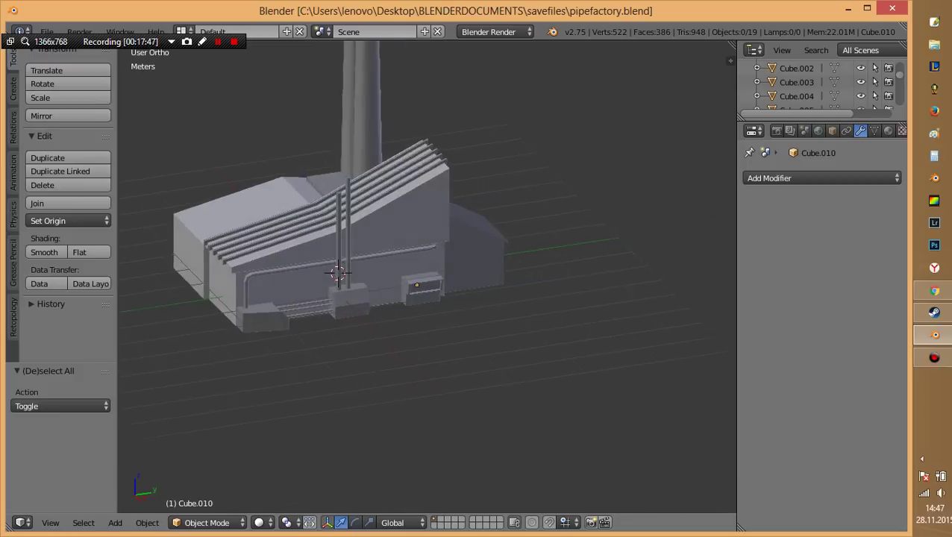
{"action": "scroll", "coordinate": [425, 276], "scroll_direction": "up", "scroll_amount": 6}
Duplicate the low wall pipe twice into a stack of three and join them into one object.
{"action": "mouse_move", "coordinate": [425, 299]}
{"action": "middle_mouse_down", "text": "shift"}
{"action": "mouse_move", "coordinate": [425, 253]}
{"action": "mouse_move", "coordinate": [694, 269]}
{"action": "middle_mouse_up", "text": "shift"}
{"action": "right_click", "coordinate": [343, 373]}
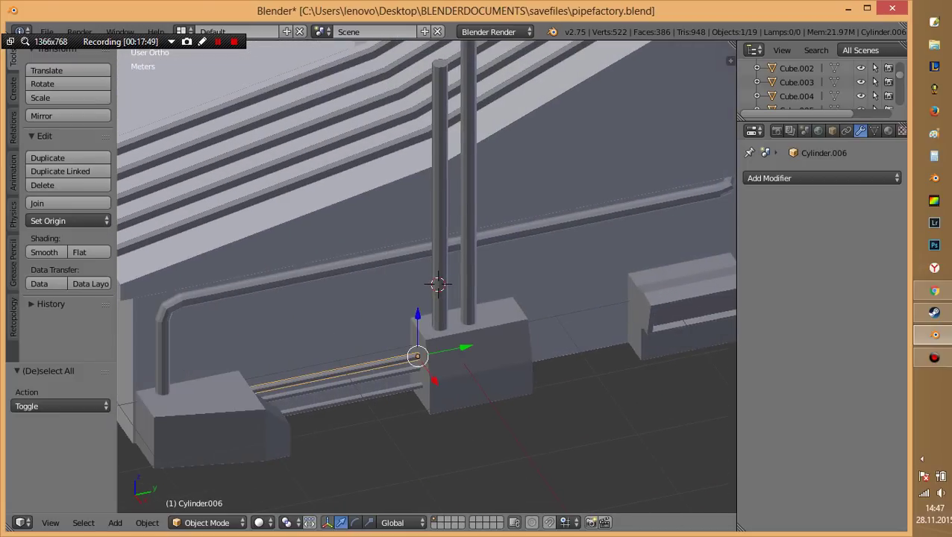
{"action": "key", "text": "shift+d"}
{"action": "key", "text": "Return"}
{"action": "key", "text": "shift+d"}
{"action": "key", "text": "Return"}
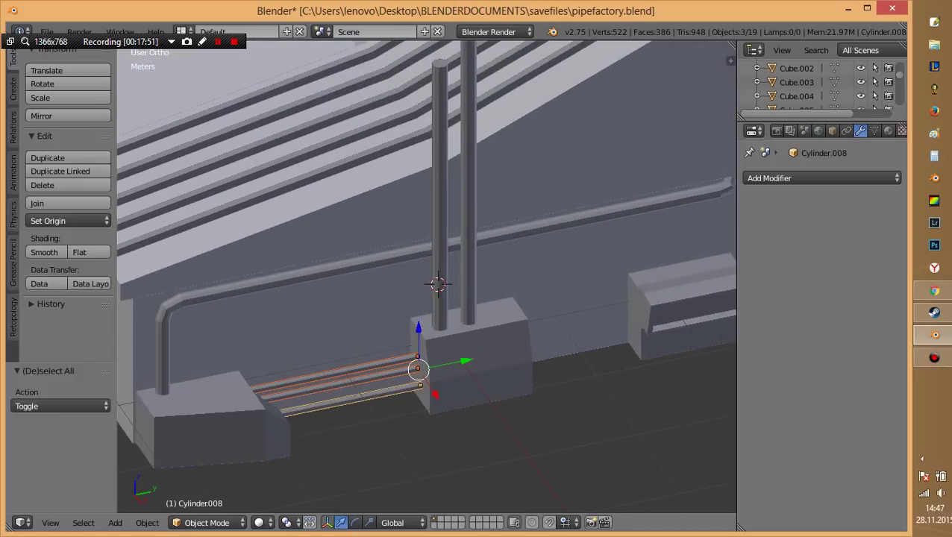
{"action": "key", "text": "z"}
{"action": "scroll", "coordinate": [425, 299], "scroll_direction": "up", "scroll_amount": 2}
{"action": "key", "text": "ctrl+j"}
Box-select the right-hand ends of the three pipes in see-through mode.
{"action": "key", "text": "Tab"}
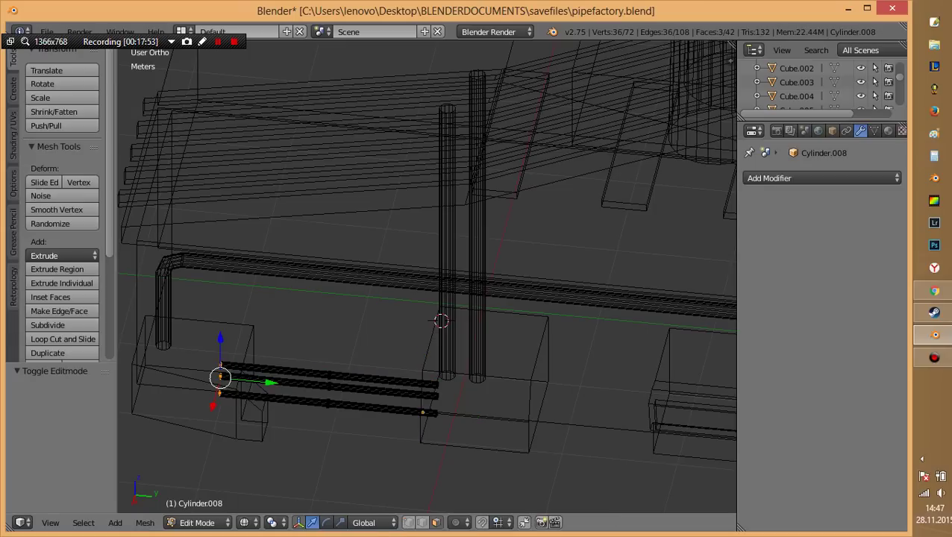
{"action": "key", "text": "z"}
{"action": "key", "text": "a"}
{"action": "key", "text": "a"}
{"action": "key", "text": "z"}
{"action": "key", "text": "a"}
{"action": "key", "text": "b"}
{"action": "left_click_drag", "start_coordinate": [414, 356], "coordinate": [452, 422]}
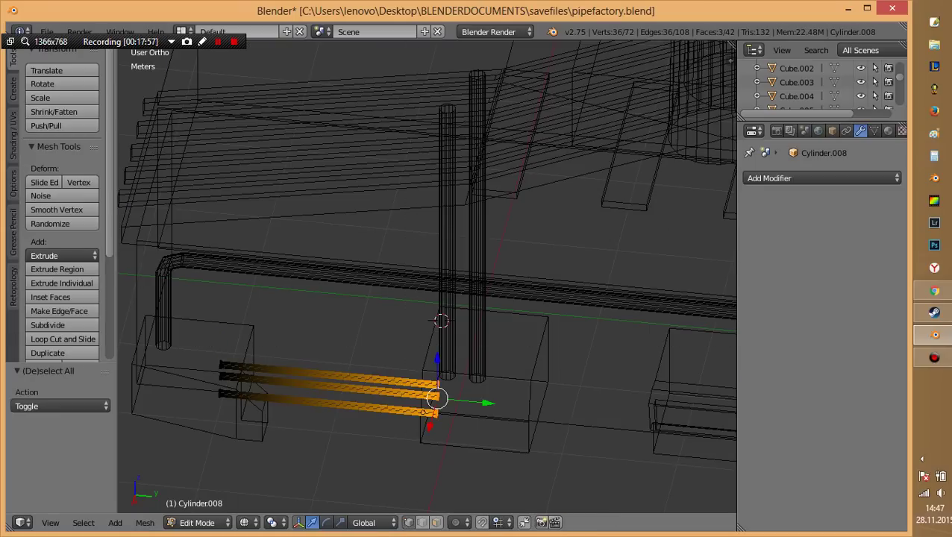
From the top view, extrude the pipe ends along the wall into the slanted base block.
{"action": "key", "text": "KP_7"}
{"action": "scroll", "coordinate": [426, 276], "scroll_direction": "down", "scroll_amount": 3}
{"action": "middle_click_drag", "start_coordinate": [637, 233], "coordinate": [361, 350], "text": "shift"}
{"action": "scroll", "coordinate": [374, 447], "scroll_direction": "up", "scroll_amount": 3}
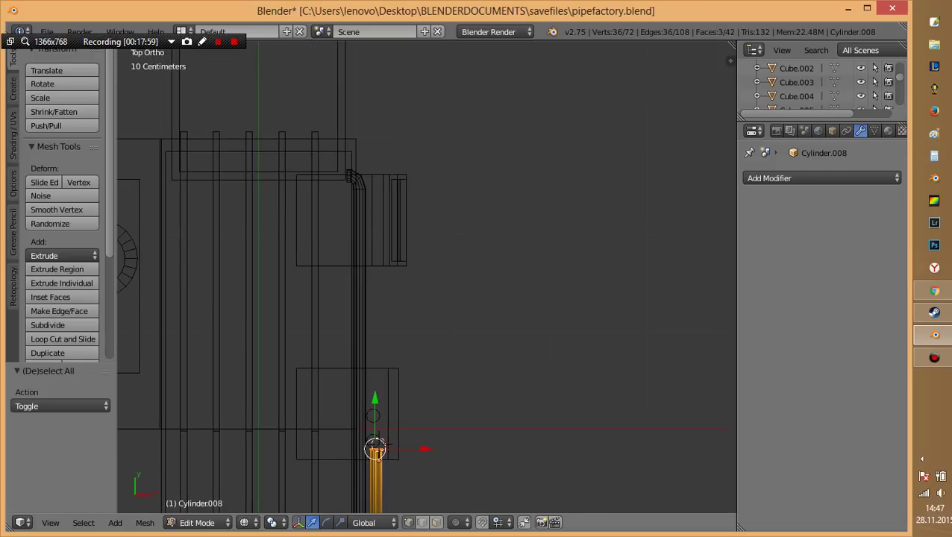
{"action": "key", "text": "e"}
{"action": "left_click", "coordinate": [377, 445]}
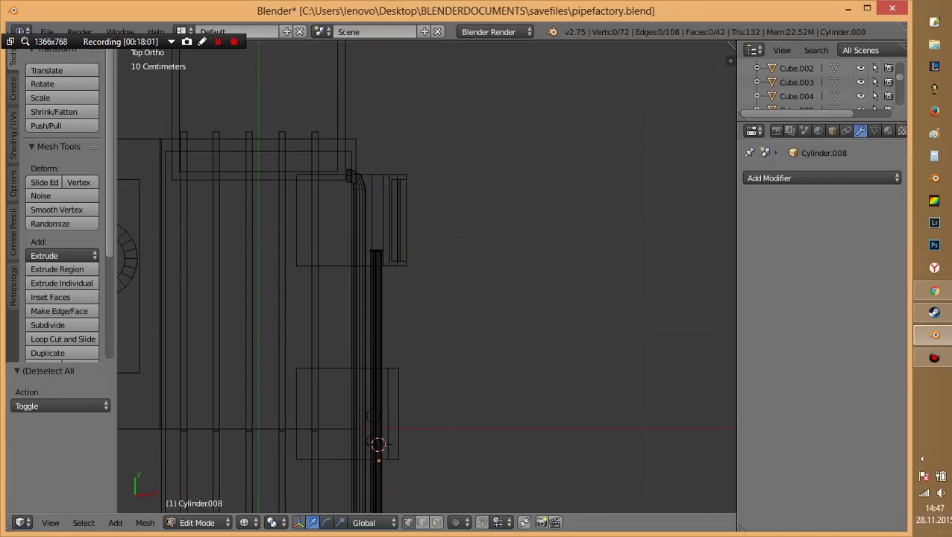
{"action": "key", "text": "Tab"}
{"action": "key", "text": "z"}
Select the small recessed-frame box Cube.010 and enter mesh editing on it.
{"action": "mouse_move", "coordinate": [375, 442]}
{"action": "middle_mouse_down"}
{"action": "mouse_move", "coordinate": [379, 370]}
{"action": "mouse_move", "coordinate": [358, 224]}
{"action": "middle_mouse_up"}
{"action": "scroll", "coordinate": [379, 369], "scroll_direction": "up", "scroll_amount": 2}
{"action": "scroll", "coordinate": [358, 224], "scroll_direction": "up", "scroll_amount": 2}
{"action": "right_click", "coordinate": [567, 179]}
{"action": "key", "text": "Tab"}
{"action": "middle_click_drag", "start_coordinate": [425, 299], "coordinate": [447, 283]}
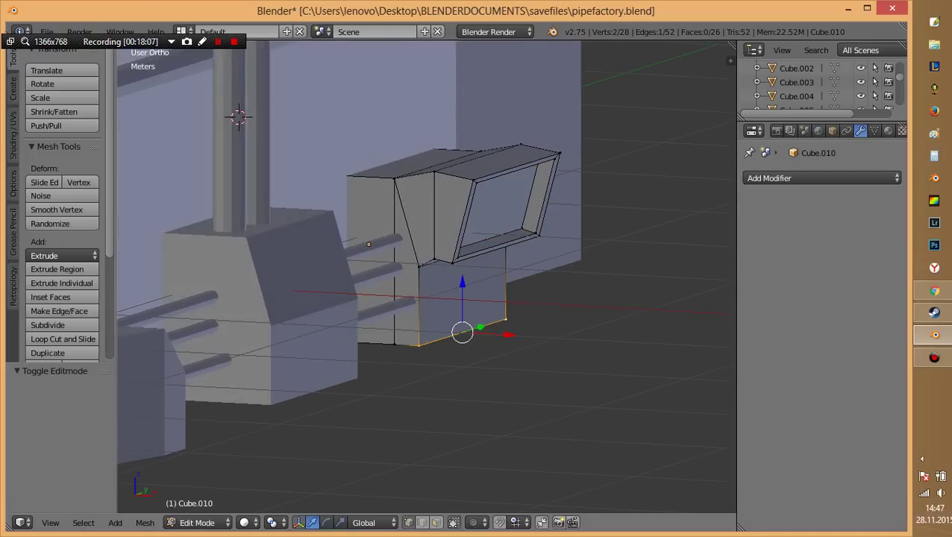
Extrude part of the box's geometry, then save pipefactory.blend over the existing file.
{"action": "key", "text": "e"}
{"action": "key", "text": "Return"}
{"action": "key", "text": "Tab"}
{"action": "key", "text": "a"}
{"action": "scroll", "coordinate": [408, 299], "scroll_direction": "up", "scroll_amount": 2}
{"action": "key", "text": "ctrl+s"}
{"action": "key", "text": "Return"}
Raise Cube.010's bottom front edge about 15 cm vertically for a slanted underside, and save.
{"action": "key", "text": "Tab"}
{"action": "middle_click_drag", "start_coordinate": [410, 299], "coordinate": [448, 283]}
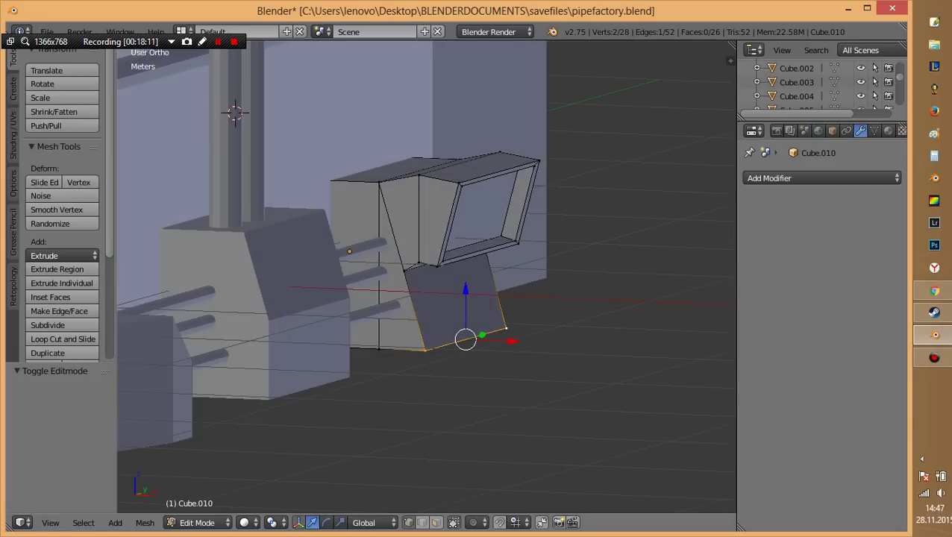
{"action": "key", "text": "g"}
{"action": "key", "text": "z"}
{"action": "key", "text": "Return"}
{"action": "key", "text": "g"}
{"action": "key", "text": "z"}
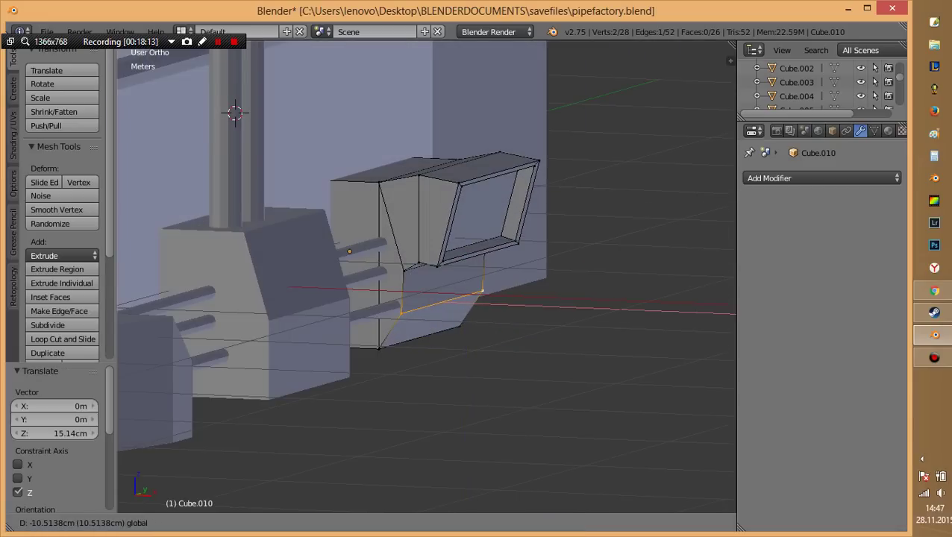
{"action": "key", "text": "Return"}
{"action": "key", "text": "Tab"}
{"action": "key", "text": "ctrl+s"}
{"action": "key", "text": "Return"}
Select the three-pipe object and enter mesh editing on it.
{"action": "middle_click_drag", "start_coordinate": [410, 298], "coordinate": [447, 283]}
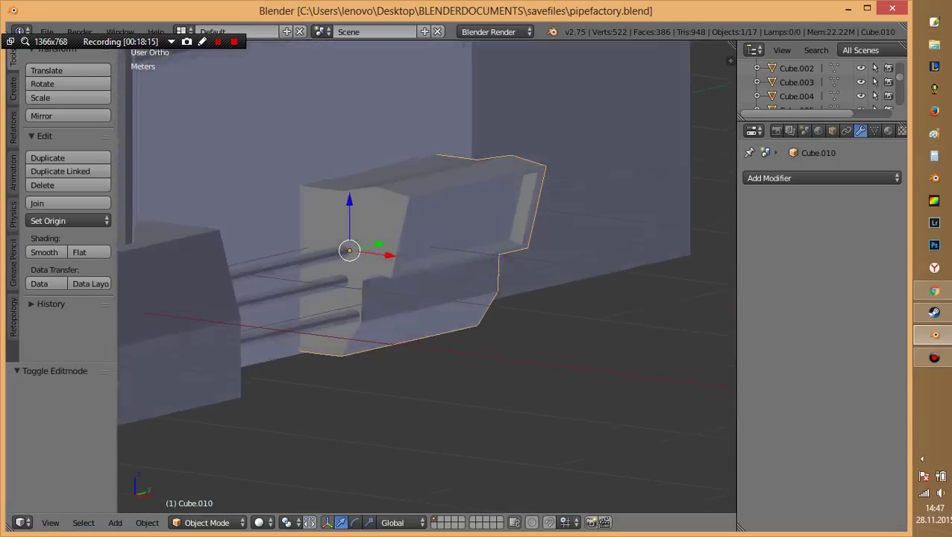
{"action": "key", "text": "a"}
{"action": "right_click", "coordinate": [123, 228]}
{"action": "middle_click_drag", "start_coordinate": [123, 223], "coordinate": [123, 224]}
{"action": "scroll", "coordinate": [123, 224], "scroll_direction": "up", "scroll_amount": 4}
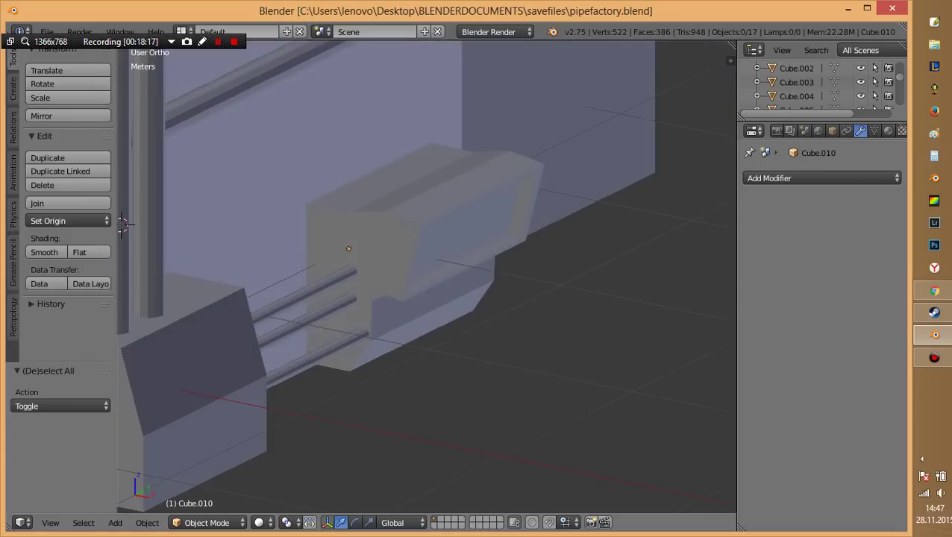
{"action": "scroll", "coordinate": [426, 276], "scroll_direction": "down", "scroll_amount": 2}
{"action": "key", "text": "Tab"}
Shorten the lowest pipe by pulling its end back along Y in a side wireframe view.
{"action": "key", "text": "z"}
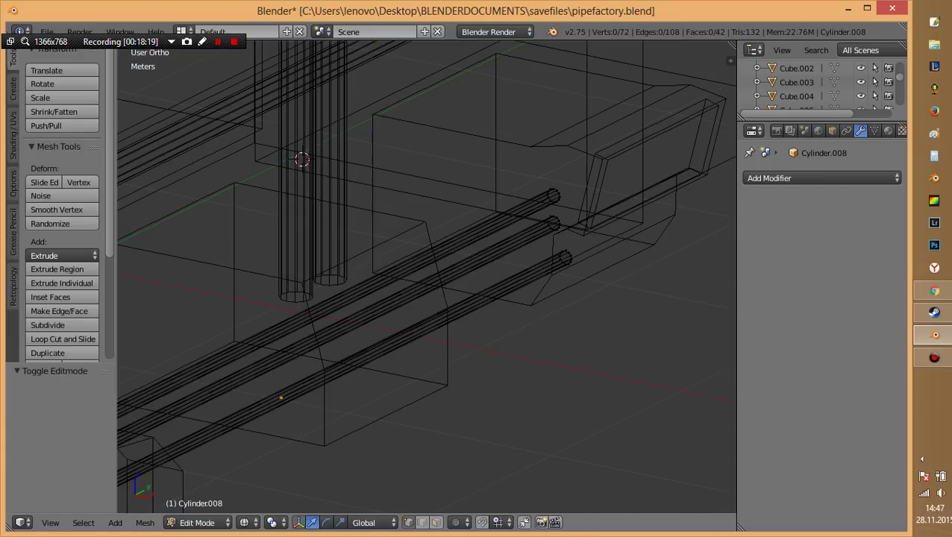
{"action": "left_click", "coordinate": [565, 260]}
{"action": "key", "text": "KP_3"}
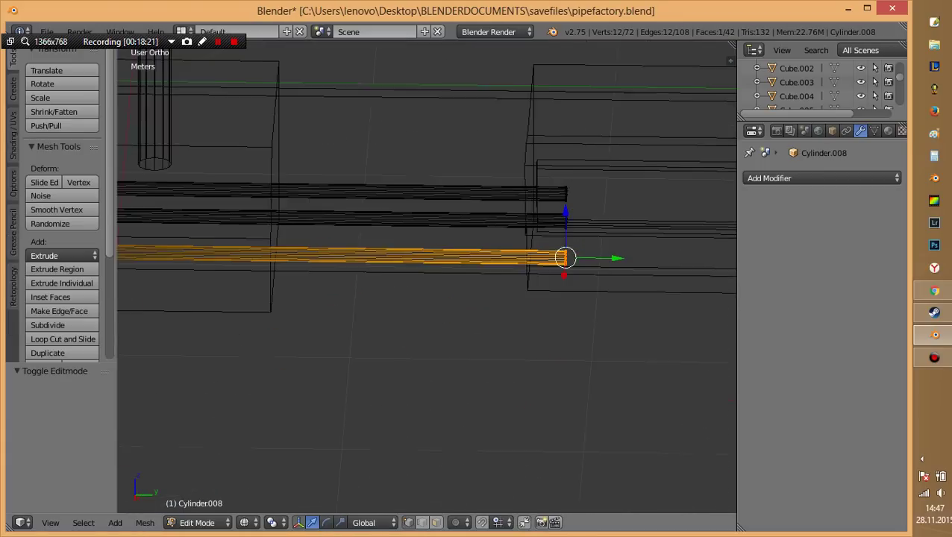
{"action": "mouse_move", "coordinate": [563, 256]}
{"action": "middle_mouse_down", "text": "shift"}
{"action": "mouse_move", "coordinate": [573, 169]}
{"action": "mouse_move", "coordinate": [676, 310]}
{"action": "middle_mouse_up", "text": "shift"}
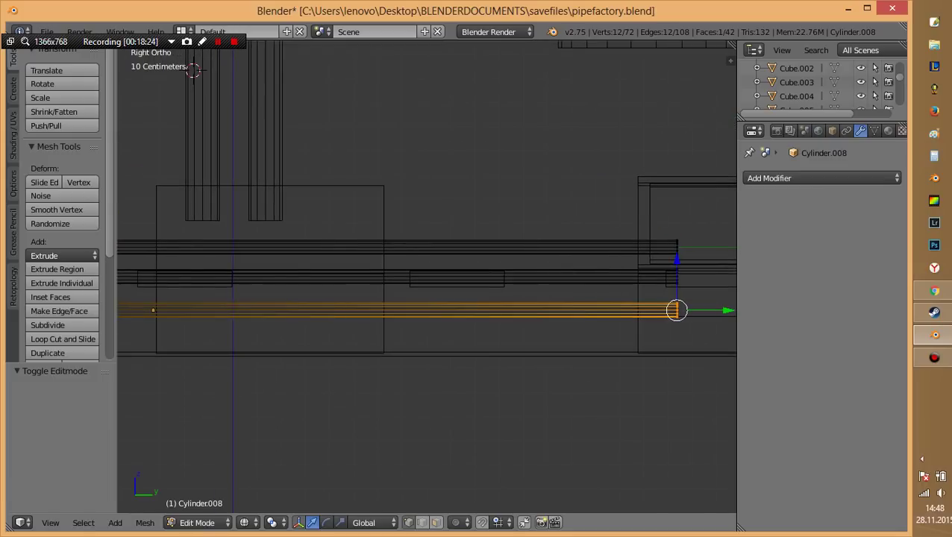
{"action": "key", "text": "g"}
{"action": "key", "text": "y"}
{"action": "key", "text": "Return"}
Save pipefactory.blend over the existing file and return to solid display.
{"action": "key", "text": "ctrl+s"}
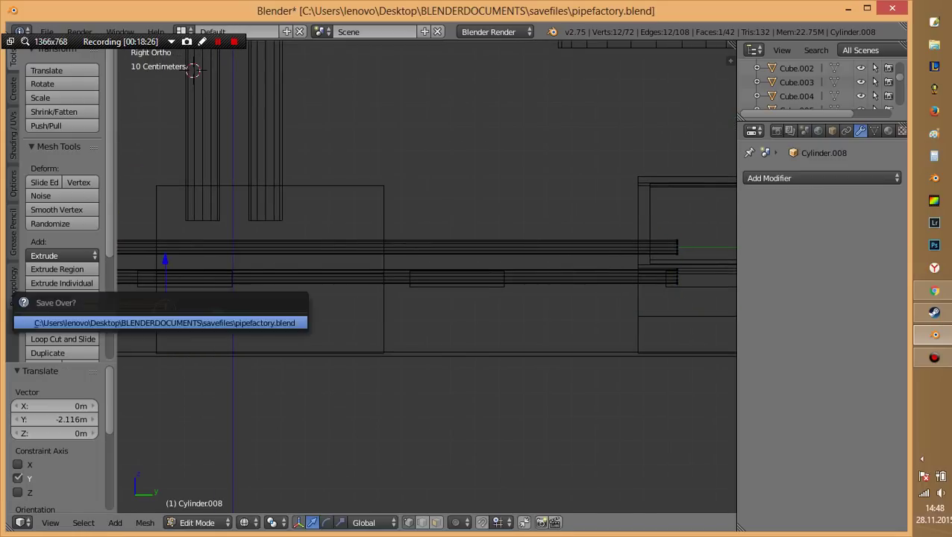
{"action": "key", "text": "Tab"}
{"action": "key", "text": "Return"}
{"action": "key", "text": "a"}
{"action": "key", "text": "z"}
{"action": "mouse_move", "coordinate": [418, 269]}
{"action": "middle_mouse_down"}
{"action": "mouse_move", "coordinate": [477, 246]}
{"action": "mouse_move", "coordinate": [447, 254]}
{"action": "middle_mouse_up"}
{"action": "scroll", "coordinate": [425, 276], "scroll_direction": "down", "scroll_amount": 2}
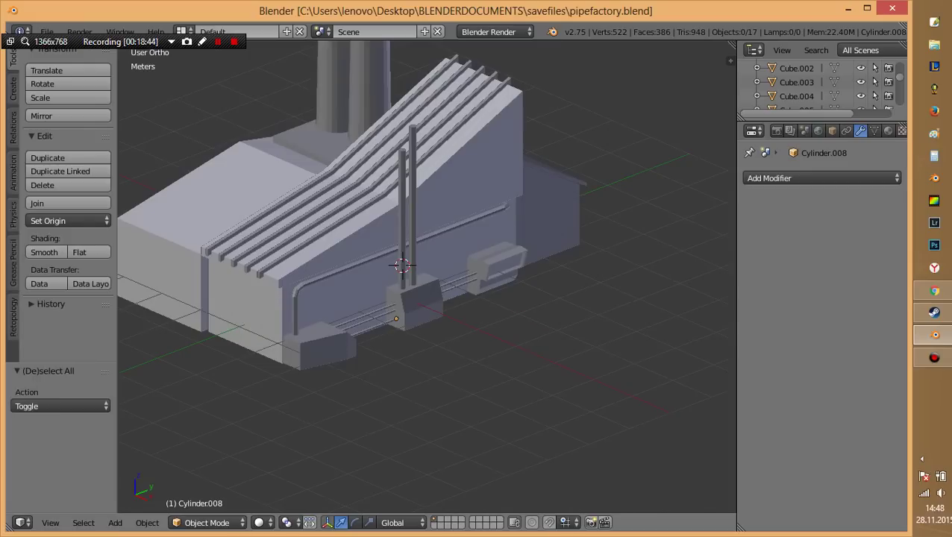
Briefly check the factory base geometry in edit mode, then save the file again.
{"action": "key", "text": "Tab"}
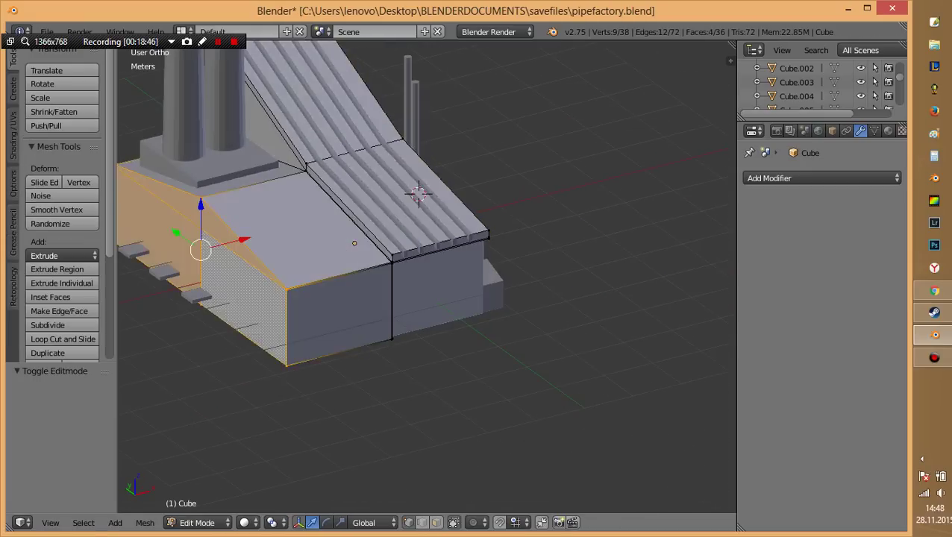
{"action": "scroll", "coordinate": [351, 224], "scroll_direction": "up", "scroll_amount": 2}
{"action": "scroll", "coordinate": [350, 223], "scroll_direction": "up", "scroll_amount": 2}
{"action": "scroll", "coordinate": [350, 224], "scroll_direction": "up", "scroll_amount": 2}
{"action": "key", "text": "Tab"}
{"action": "key", "text": "ctrl+s"}
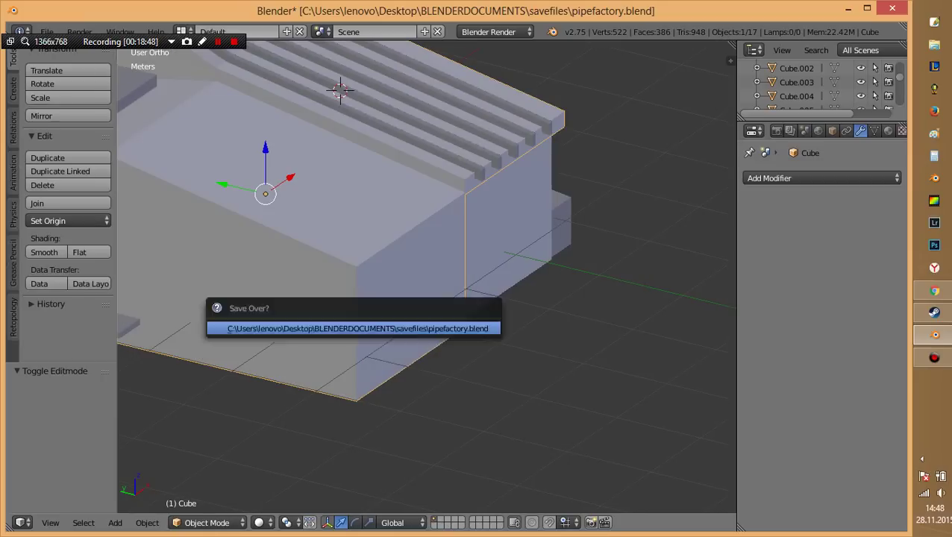
{"action": "key", "text": "Return"}
{"action": "scroll", "coordinate": [425, 223], "scroll_direction": "down", "scroll_amount": 4}
{"action": "key", "text": "a"}
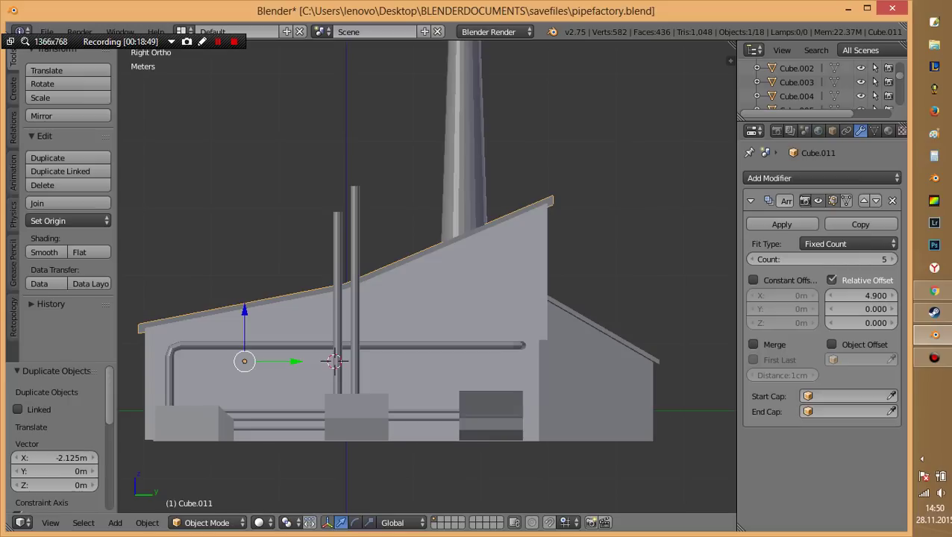
Inspect the copied roof rib Cube.011 and its five arrayed ribs in wireframe.
{"action": "key", "text": "z"}
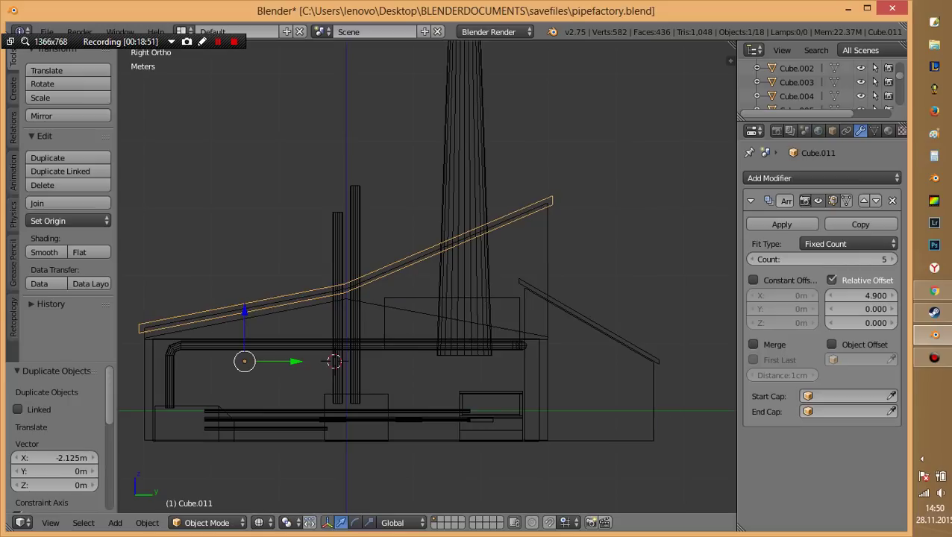
{"action": "scroll", "coordinate": [425, 276], "scroll_direction": "up", "scroll_amount": 2}
{"action": "key", "text": "Tab"}
{"action": "key", "text": "a"}
{"action": "mouse_move", "coordinate": [164, 398]}
{"action": "middle_mouse_down"}
{"action": "mouse_move", "coordinate": [229, 434]}
{"action": "mouse_move", "coordinate": [268, 418]}
{"action": "middle_mouse_up"}
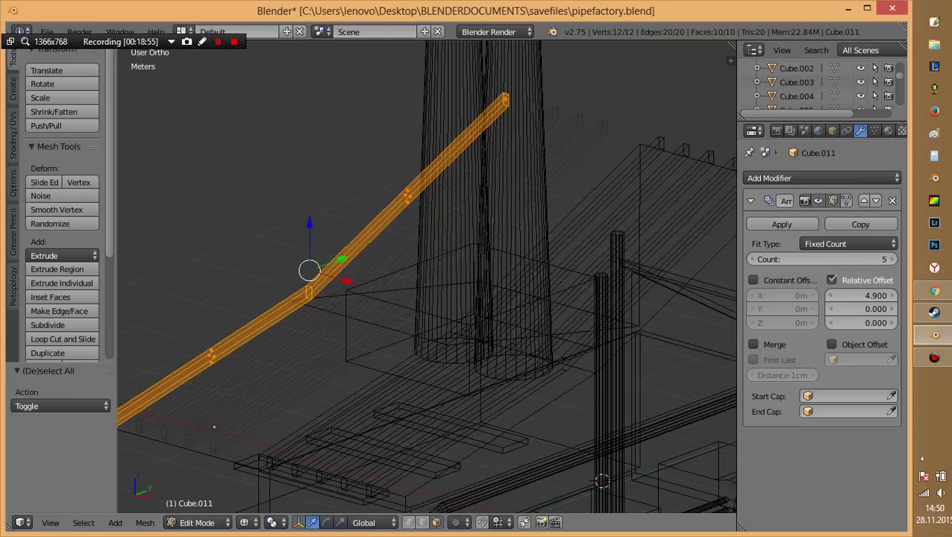
{"action": "key", "text": "Tab"}
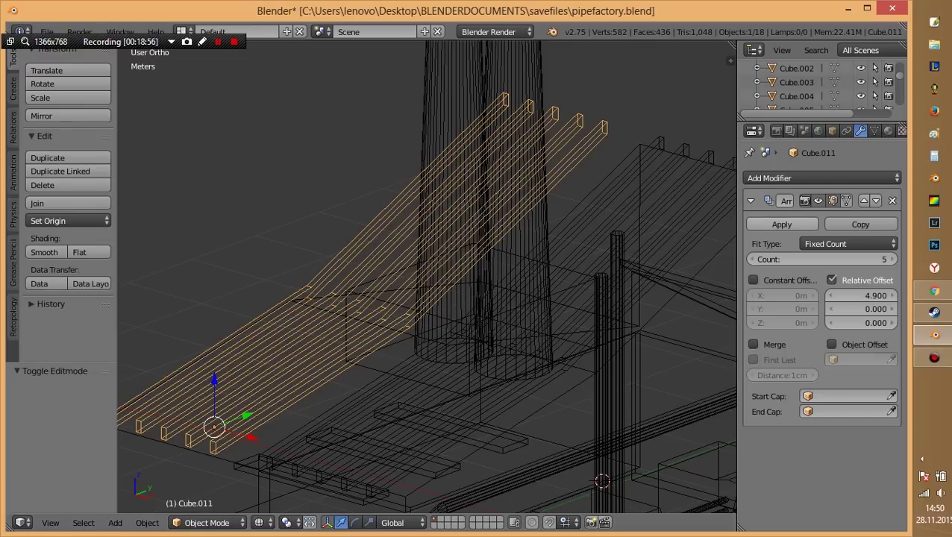
{"action": "key", "text": "Tab"}
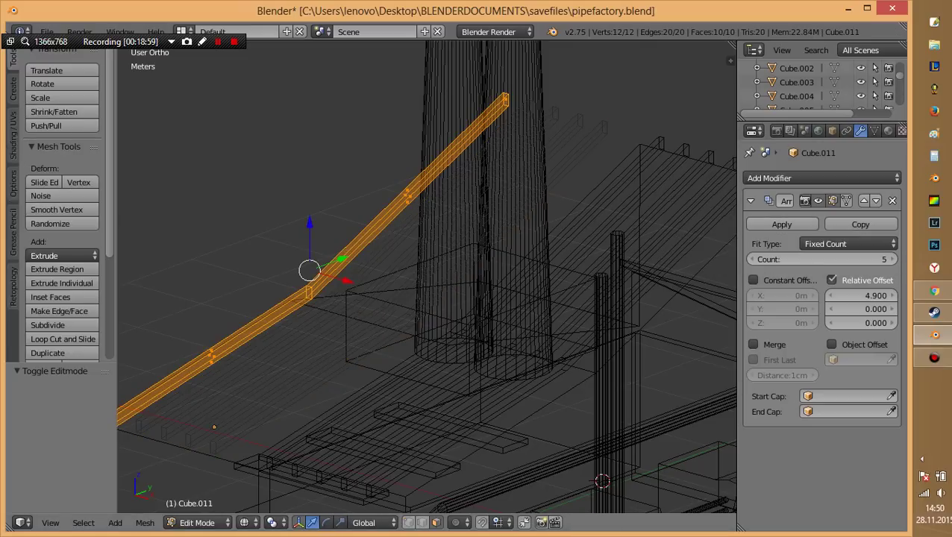
{"action": "key", "text": "a"}
{"action": "key", "text": "z"}
{"action": "key", "text": "z"}
Lower the rib copy's far end face 1.893 m along Z so it slopes.
{"action": "right_click", "coordinate": [504, 100]}
{"action": "key", "text": "KP_3"}
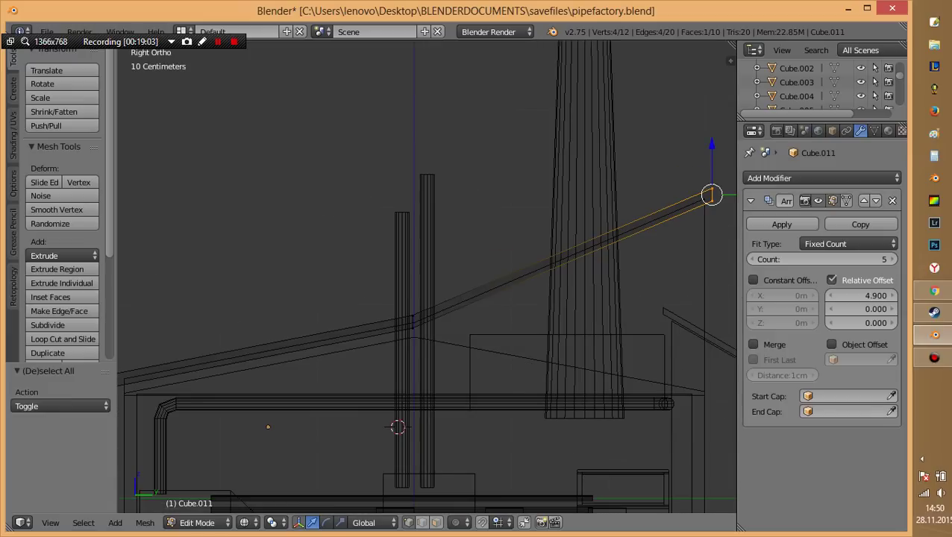
{"action": "key", "text": "Home"}
{"action": "key", "text": "g"}
{"action": "key", "text": "z"}
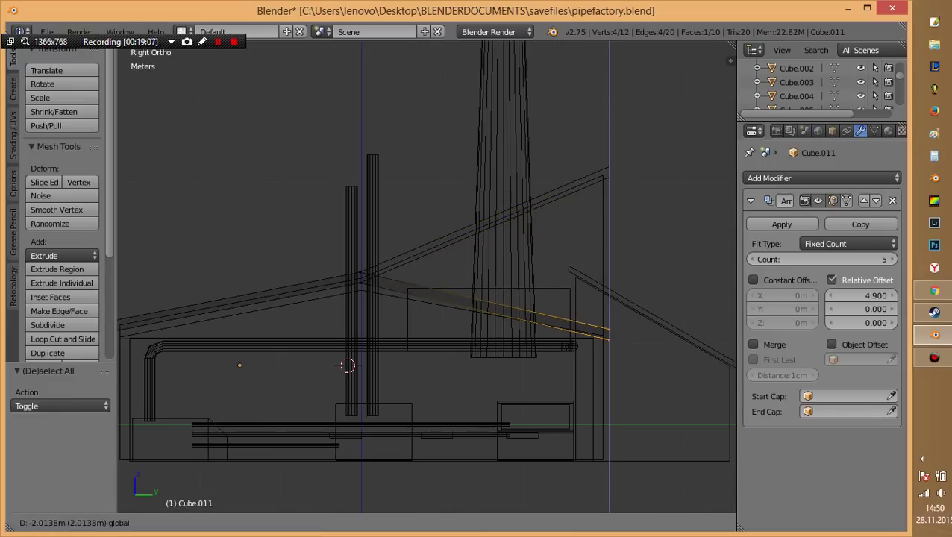
{"action": "key", "text": "Return"}
{"action": "middle_click_drag", "start_coordinate": [523, 298], "coordinate": [604, 279], "text": "shift"}
{"action": "key", "text": "ctrl+z"}
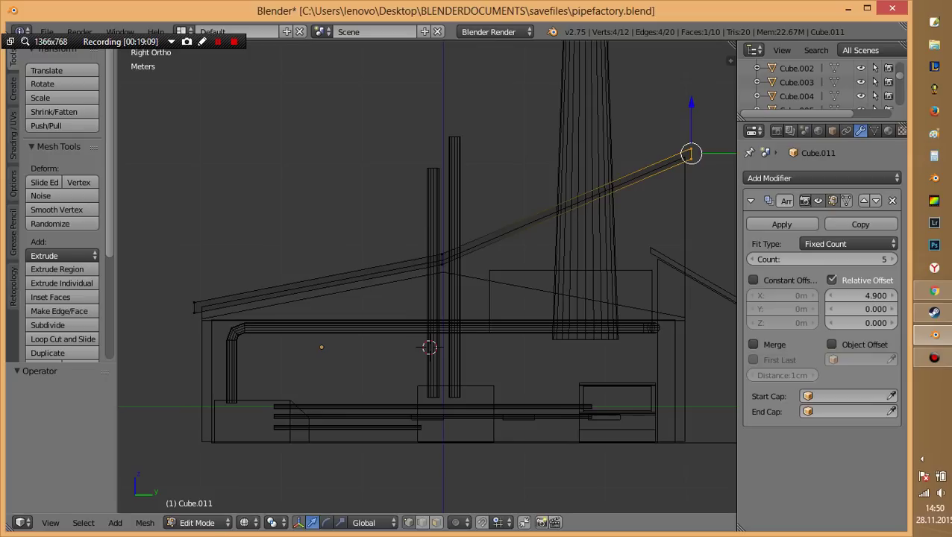
{"action": "key", "text": "g"}
{"action": "key", "text": "z"}
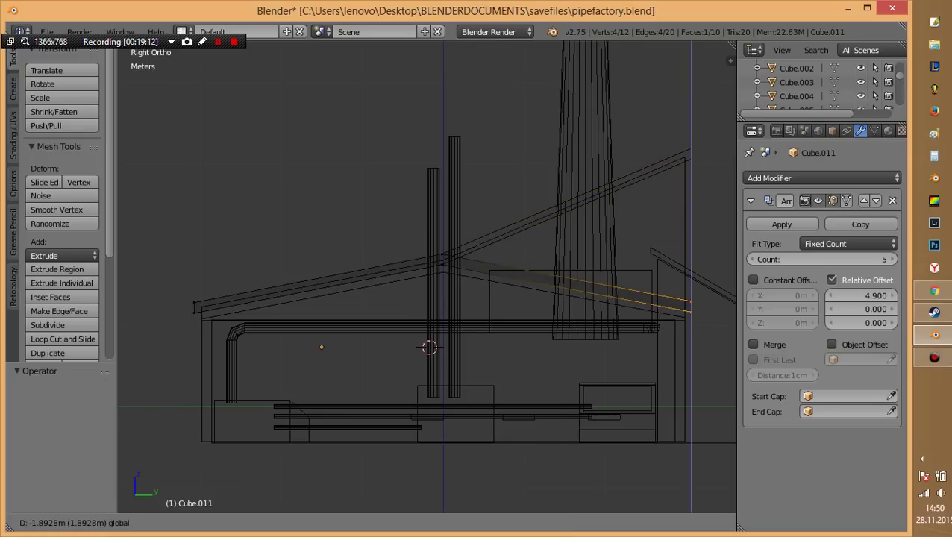
{"action": "key", "text": "Return"}
{"action": "mouse_move", "coordinate": [522, 298]}
{"action": "middle_mouse_down"}
{"action": "mouse_move", "coordinate": [582, 268]}
{"action": "mouse_move", "coordinate": [515, 283]}
{"action": "middle_mouse_up"}
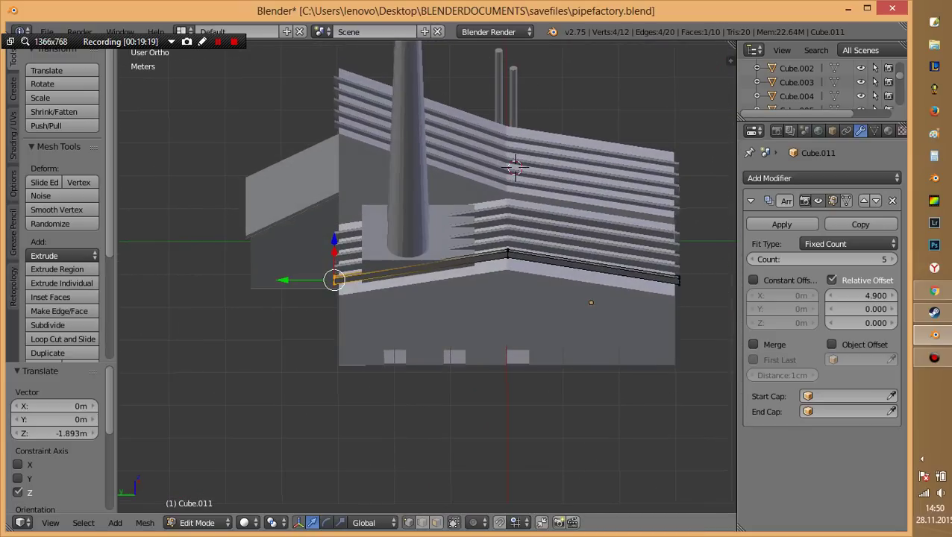
Push the pipe's end edge back along Y and raise it along Z.
{"action": "key", "text": "g"}
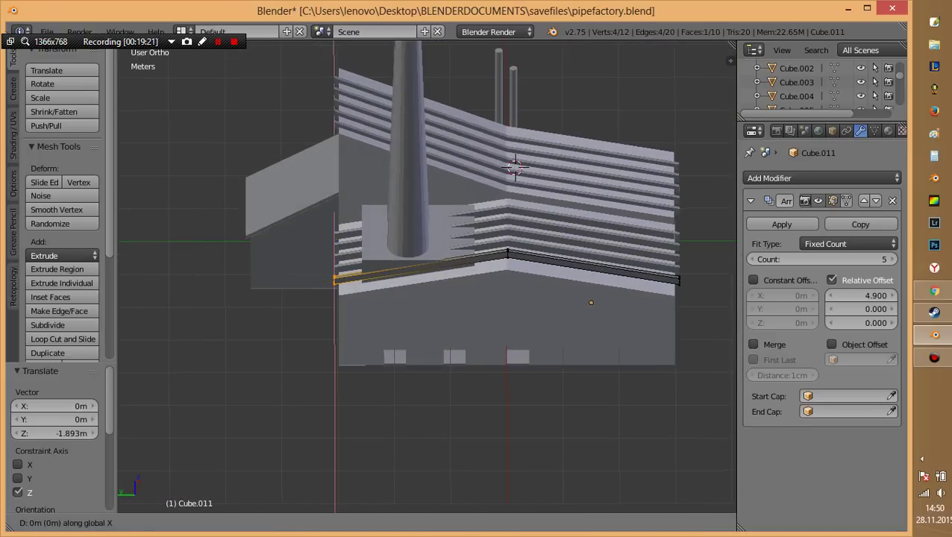
{"action": "key", "text": "y"}
{"action": "key", "text": "Return"}
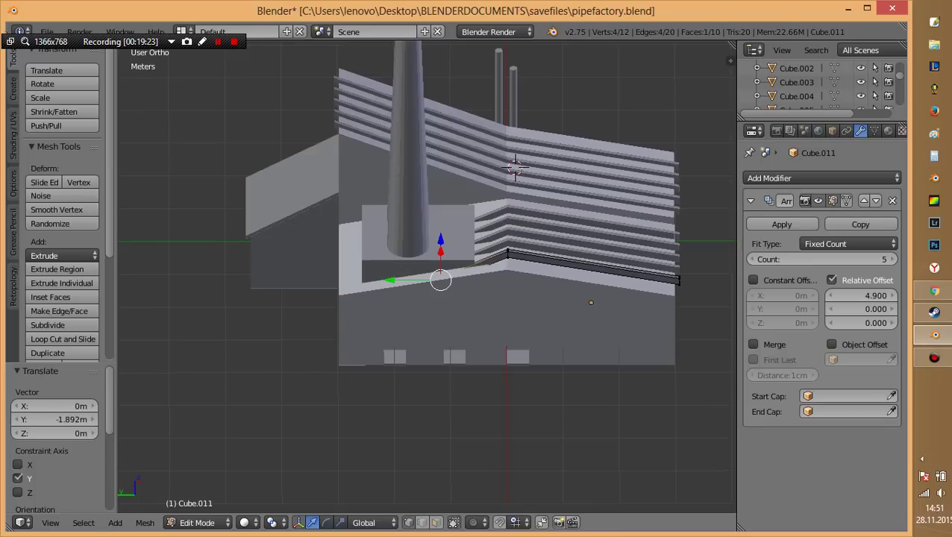
{"action": "key", "text": "g"}
{"action": "key", "text": "z"}
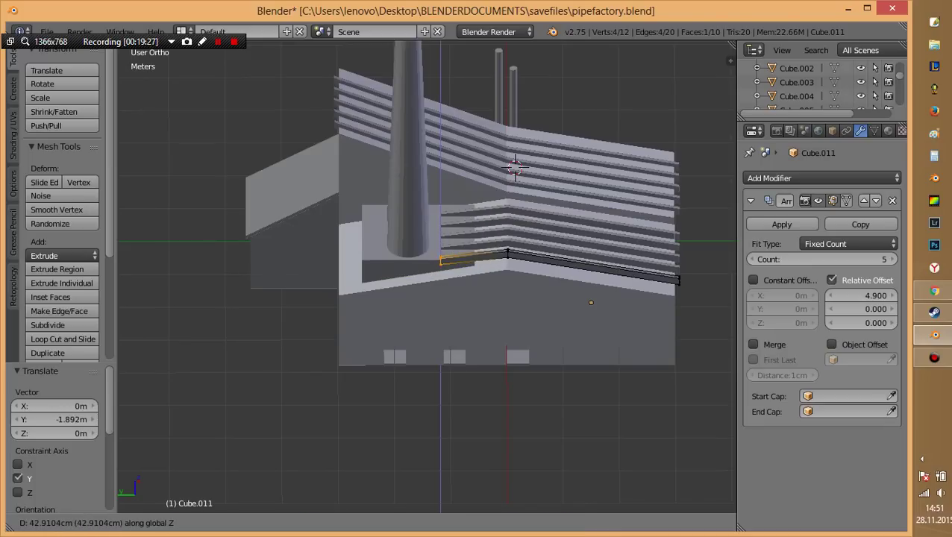
{"action": "key", "text": "Return"}
{"action": "key", "text": "Tab"}
{"action": "key", "text": "a"}
Extrude the top face of chimney base Cube.006 about 14.4 cm higher.
{"action": "mouse_move", "coordinate": [591, 302]}
{"action": "middle_mouse_down"}
{"action": "mouse_move", "coordinate": [536, 279]}
{"action": "mouse_move", "coordinate": [567, 224]}
{"action": "mouse_move", "coordinate": [589, 358]}
{"action": "middle_mouse_up"}
{"action": "scroll", "coordinate": [589, 358], "scroll_direction": "up", "scroll_amount": 3}
{"action": "scroll", "coordinate": [602, 409], "scroll_direction": "up", "scroll_amount": 2}
{"action": "mouse_move", "coordinate": [602, 408]}
{"action": "middle_mouse_down"}
{"action": "mouse_move", "coordinate": [690, 402]}
{"action": "mouse_move", "coordinate": [710, 411]}
{"action": "mouse_move", "coordinate": [343, 321]}
{"action": "middle_mouse_up"}
{"action": "right_click", "coordinate": [343, 321]}
{"action": "key", "text": "Tab"}
{"action": "key", "text": "ctrl+Tab"}
{"action": "left_click", "coordinate": [361, 394]}
{"action": "right_click", "coordinate": [358, 253]}
{"action": "key", "text": "e"}
{"action": "left_click", "coordinate": [350, 328]}
{"action": "key", "text": "Tab"}
Shift the roof pipes object Cube.011 11.5 cm along X and save.
{"action": "middle_click_drag", "start_coordinate": [350, 328], "coordinate": [418, 373]}
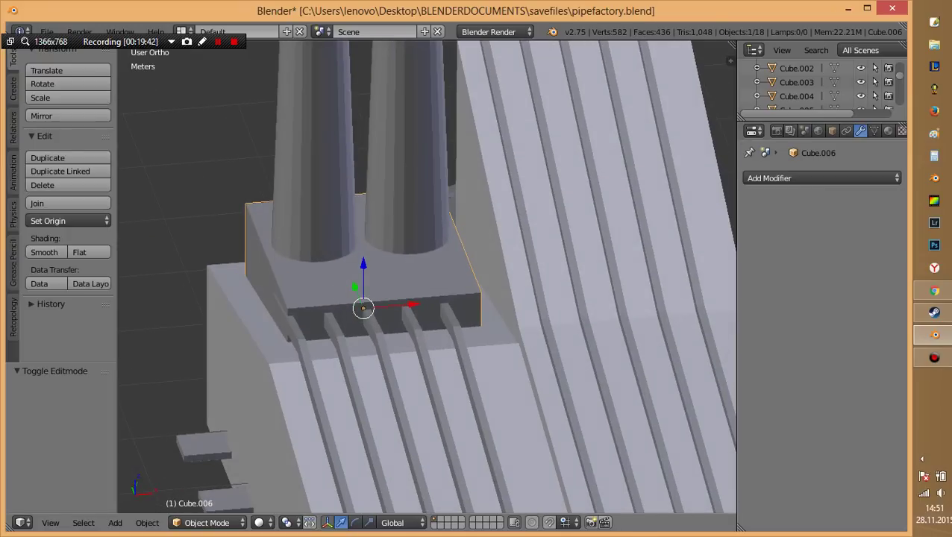
{"action": "right_click", "coordinate": [369, 328]}
{"action": "key", "text": "g"}
{"action": "key", "text": "x"}
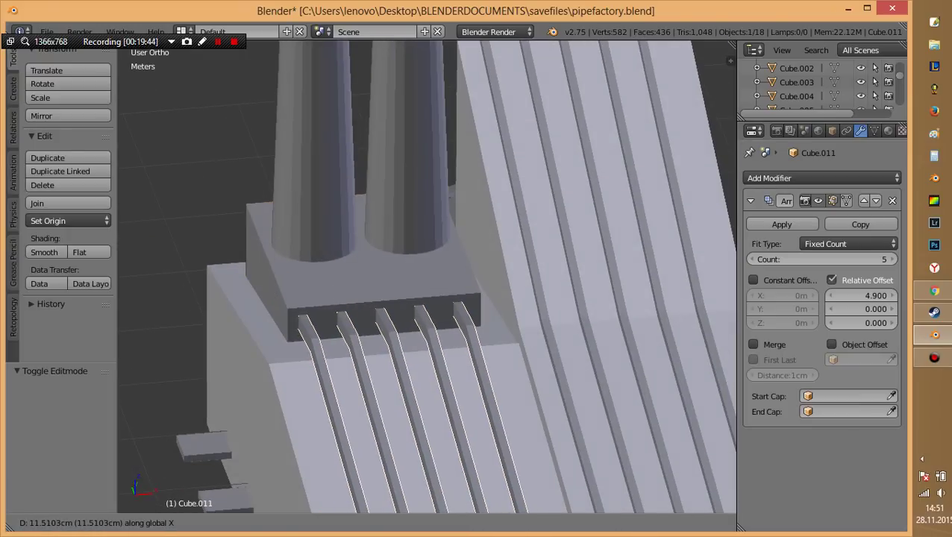
{"action": "key", "text": "Return"}
{"action": "key", "text": "a"}
{"action": "middle_click_drag", "start_coordinate": [642, 314], "coordinate": [727, 317]}
{"action": "key", "text": "ctrl+s"}
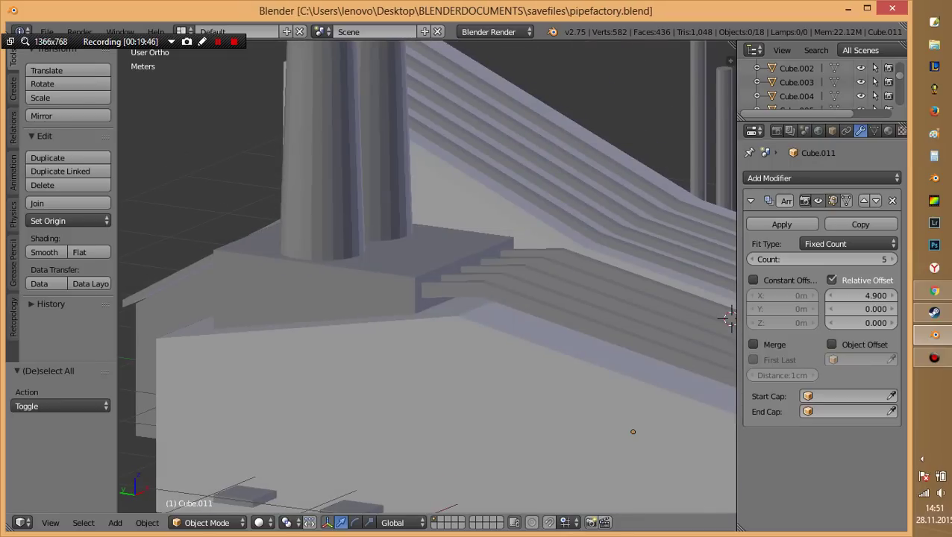
Re-enter the pipes' mesh and select a pipe's end face.
{"action": "key", "text": "Tab"}
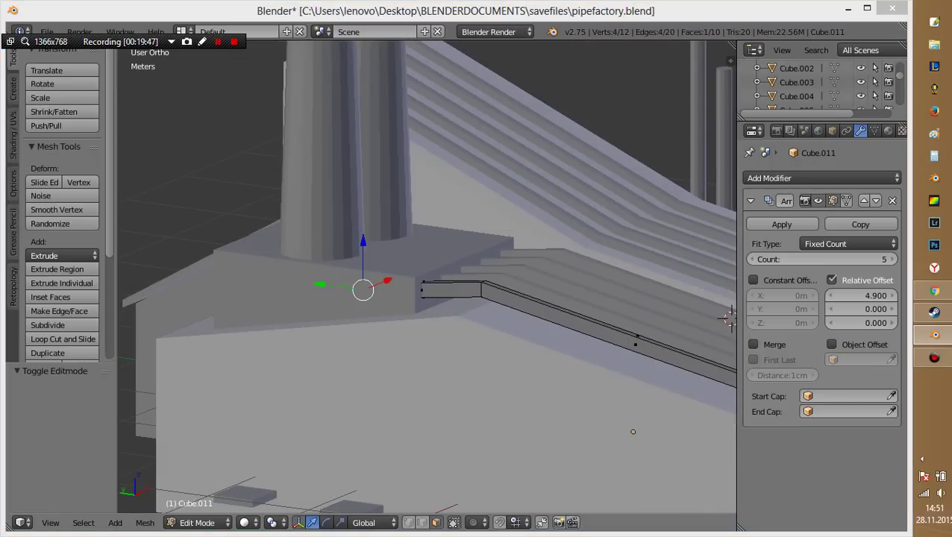
{"action": "right_click", "coordinate": [451, 289]}
{"action": "middle_click_drag", "start_coordinate": [451, 290], "coordinate": [522, 298]}
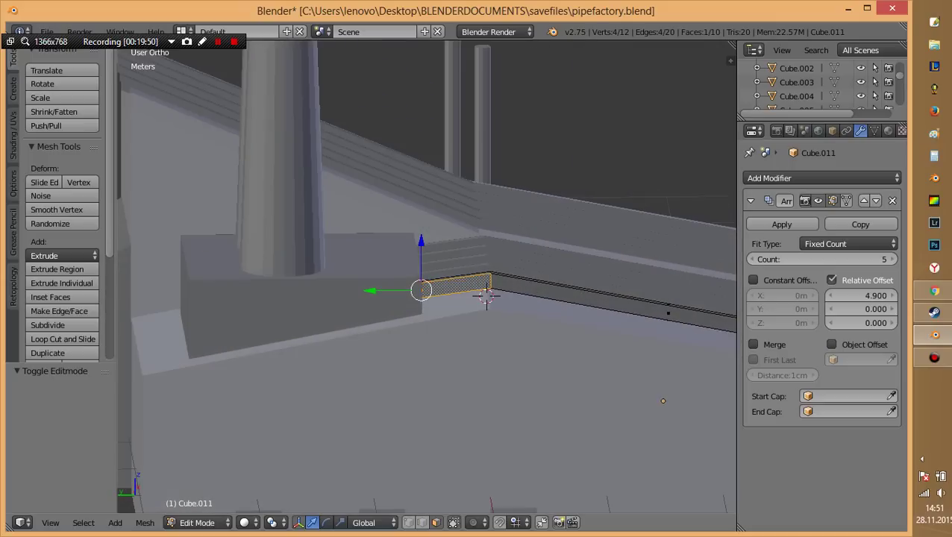
{"action": "scroll", "coordinate": [426, 276], "scroll_direction": "down", "scroll_amount": 2}
{"action": "scroll", "coordinate": [426, 276], "scroll_direction": "down", "scroll_amount": 2}
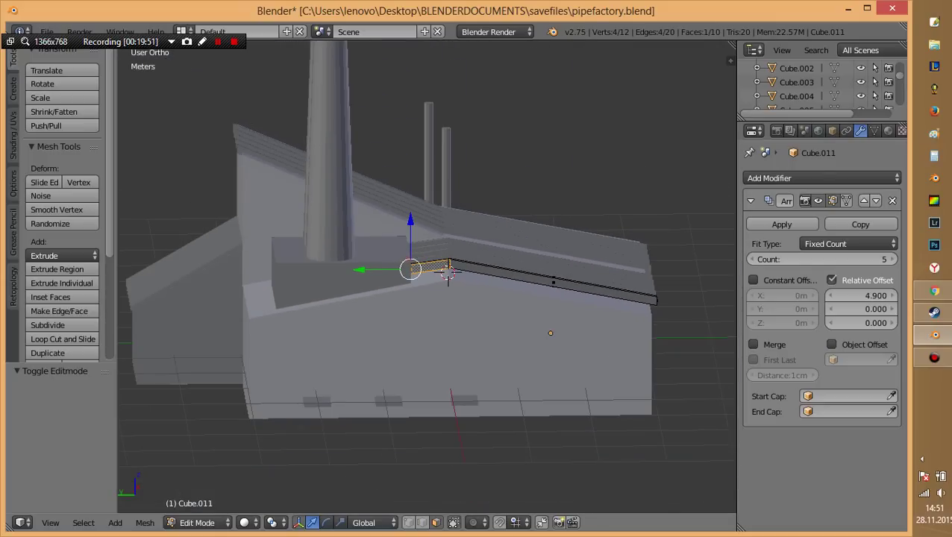
Save pipefactory.blend over the existing copy and orbit around the factory to inspect it.
{"action": "key", "text": "ctrl+s"}
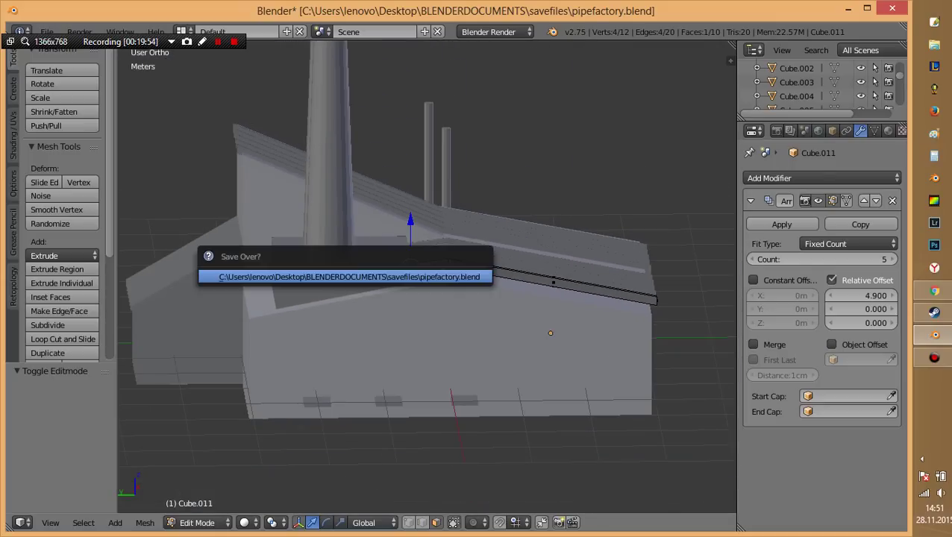
{"action": "key", "text": "Return"}
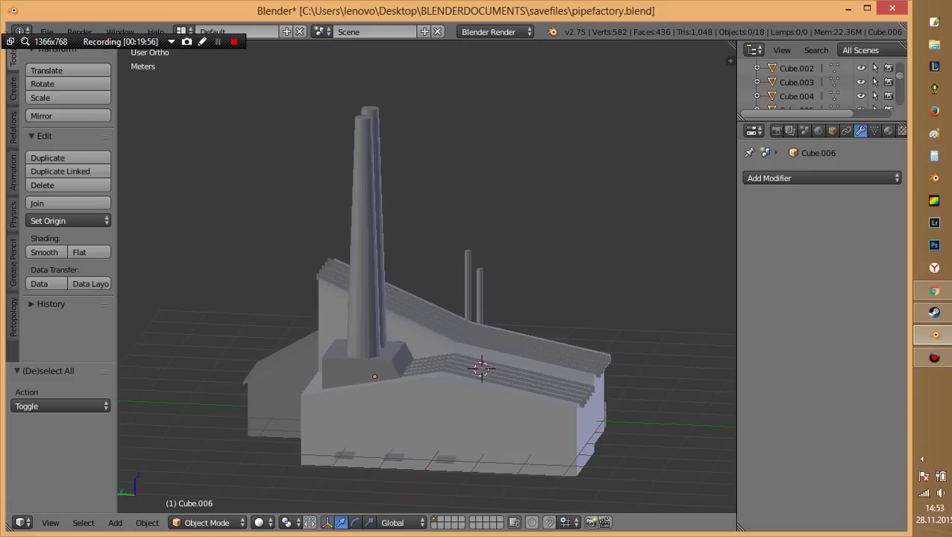
{"action": "middle_click_drag", "start_coordinate": [447, 298], "coordinate": [336, 298]}
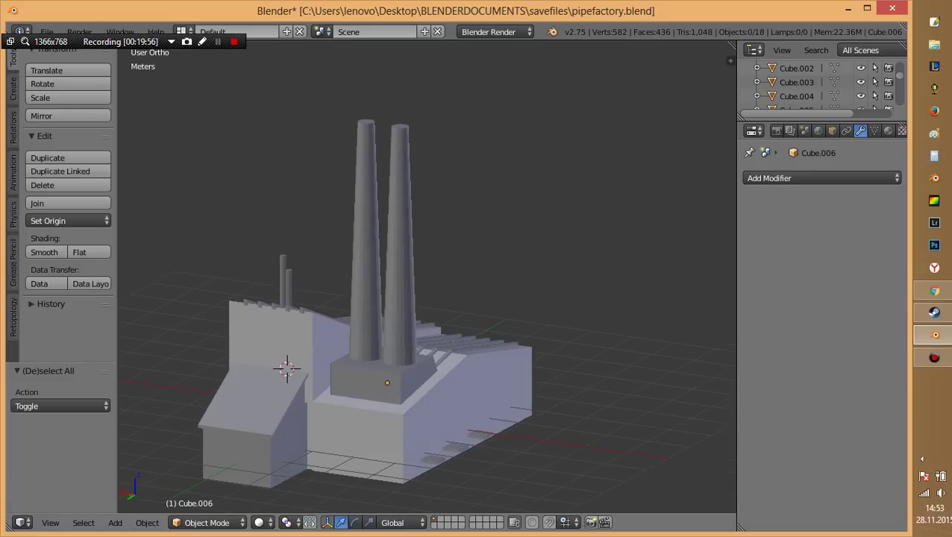
{"action": "middle_click_drag", "start_coordinate": [448, 298], "coordinate": [358, 298]}
{"action": "middle_click_drag", "start_coordinate": [448, 299], "coordinate": [455, 350]}
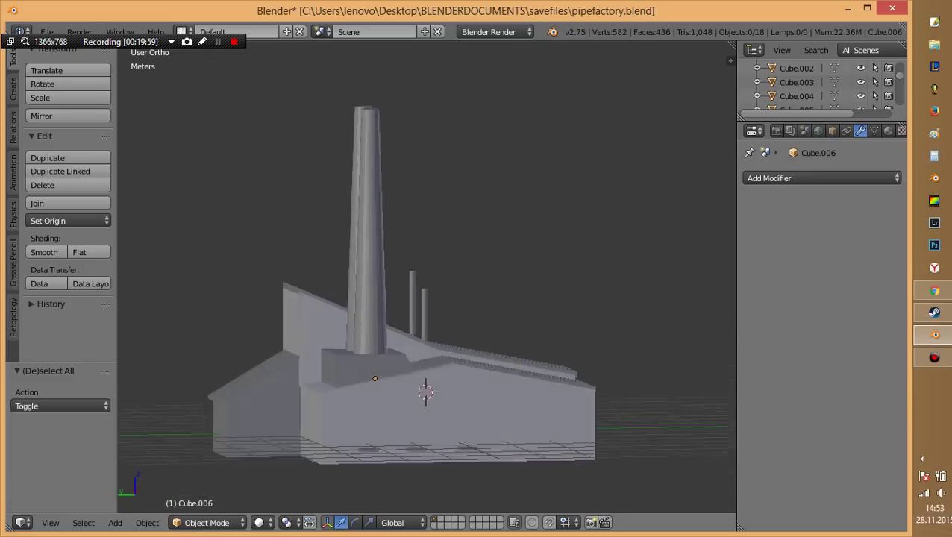
{"action": "scroll", "coordinate": [425, 276], "scroll_direction": "up", "scroll_amount": 4}
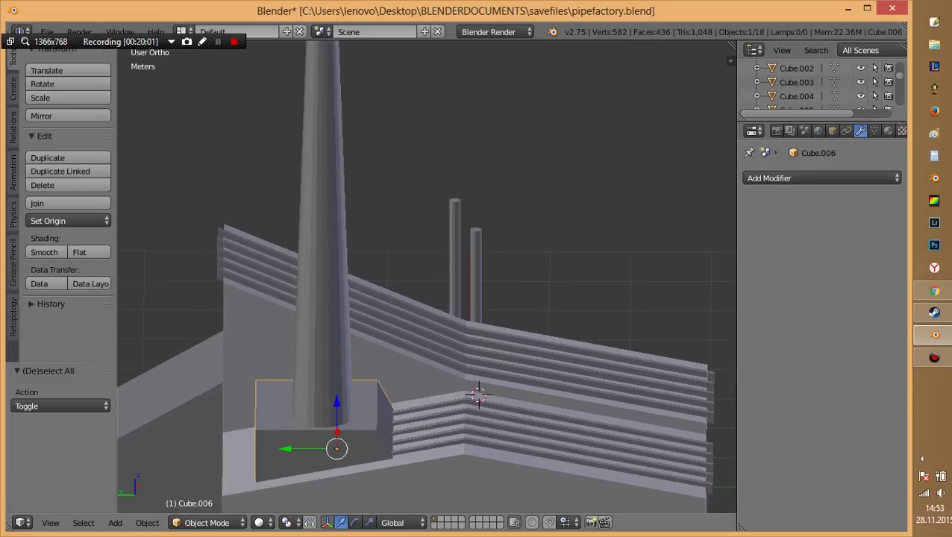
{"action": "scroll", "coordinate": [425, 276], "scroll_direction": "down", "scroll_amount": 3}
{"action": "middle_click_drag", "start_coordinate": [417, 298], "coordinate": [530, 295]}
{"action": "mouse_move", "coordinate": [187, 412]}
{"action": "middle_mouse_down"}
{"action": "mouse_move", "coordinate": [486, 400]}
{"action": "mouse_move", "coordinate": [319, 379]}
{"action": "mouse_move", "coordinate": [297, 471]}
{"action": "mouse_move", "coordinate": [269, 382]}
{"action": "mouse_move", "coordinate": [369, 494]}
{"action": "middle_mouse_up"}
Save again and bring up the Add menu from a low side angle.
{"action": "key", "text": "ctrl+s"}
{"action": "left_click", "coordinate": [268, 382]}
{"action": "scroll", "coordinate": [425, 298], "scroll_direction": "down", "scroll_amount": 3}
{"action": "mouse_move", "coordinate": [425, 298]}
{"action": "middle_mouse_down"}
{"action": "mouse_move", "coordinate": [425, 224]}
{"action": "mouse_move", "coordinate": [425, 298]}
{"action": "mouse_move", "coordinate": [492, 298]}
{"action": "middle_mouse_up"}
{"action": "scroll", "coordinate": [425, 298], "scroll_direction": "up", "scroll_amount": 5}
{"action": "mouse_move", "coordinate": [425, 298]}
{"action": "middle_mouse_down"}
{"action": "mouse_move", "coordinate": [388, 283]}
{"action": "mouse_move", "coordinate": [343, 283]}
{"action": "mouse_move", "coordinate": [399, 287]}
{"action": "middle_mouse_up"}
{"action": "key", "text": "shift+a"}
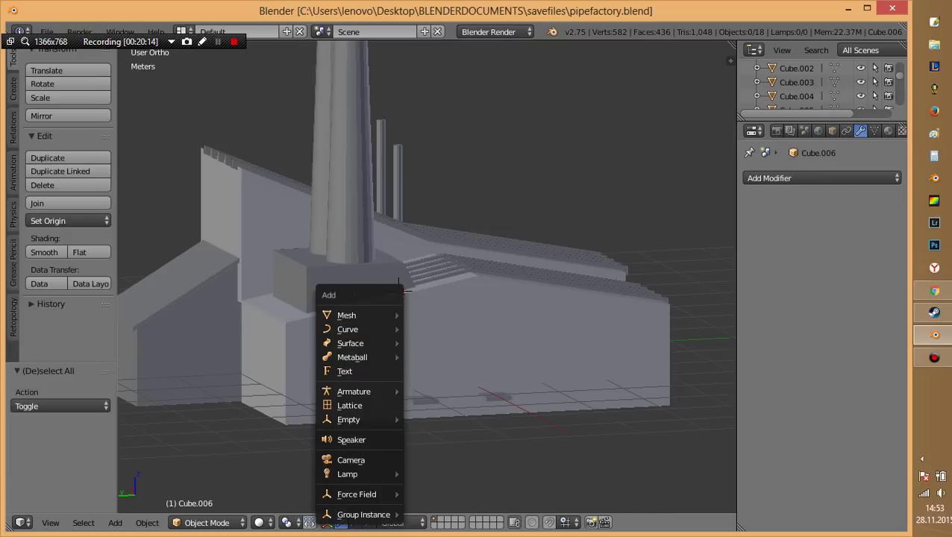
{"action": "mouse_move", "coordinate": [346, 315]}
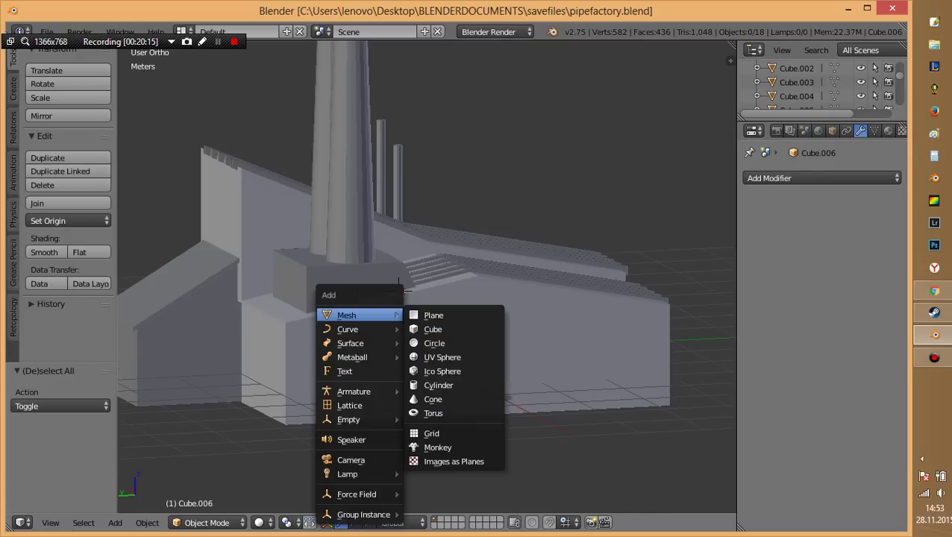
Add a new cube and shrink it to about a quarter size in Top view.
{"action": "left_click", "coordinate": [433, 329]}
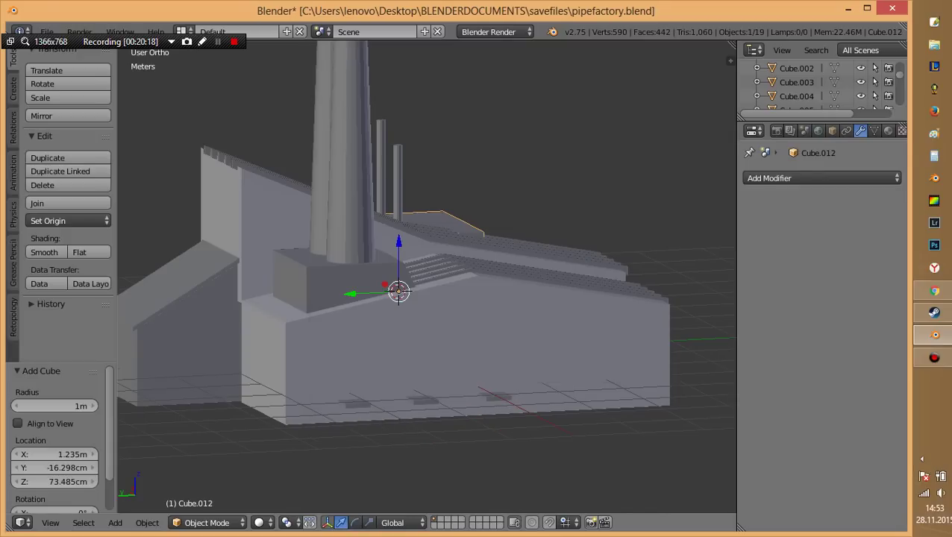
{"action": "key", "text": "KP_7"}
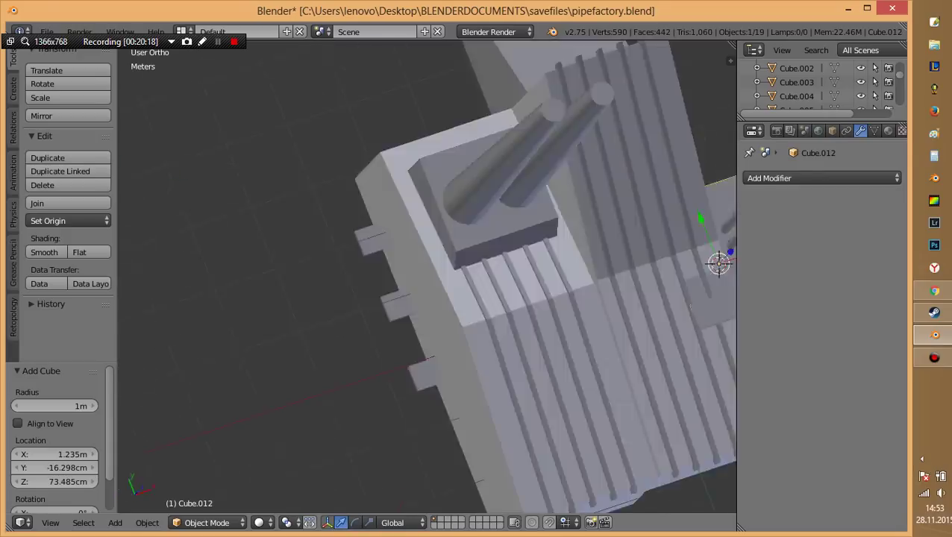
{"action": "scroll", "coordinate": [426, 276], "scroll_direction": "down", "scroll_amount": 3}
{"action": "key", "text": "z"}
{"action": "middle_click_drag", "start_coordinate": [670, 358], "coordinate": [607, 358], "text": "shift"}
{"action": "key", "text": "s"}
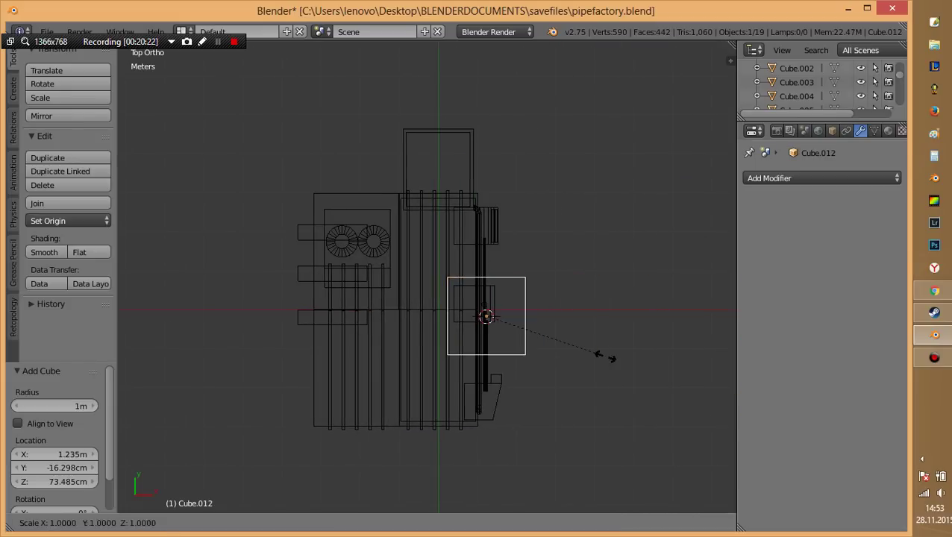
{"action": "left_click", "coordinate": [517, 332]}
Move the small cube along X and Y toward the factory's front wall.
{"action": "key", "text": "s"}
{"action": "key", "text": "x"}
{"action": "key", "text": "Escape"}
{"action": "key", "text": "g"}
{"action": "key", "text": "x"}
{"action": "left_click", "coordinate": [300, 314]}
{"action": "scroll", "coordinate": [257, 188], "scroll_direction": "up", "scroll_amount": 4}
{"action": "mouse_move", "coordinate": [447, 336]}
{"action": "middle_mouse_down", "text": "shift"}
{"action": "mouse_move", "coordinate": [441, 253]}
{"action": "mouse_move", "coordinate": [428, 321]}
{"action": "middle_mouse_up", "text": "shift"}
{"action": "key", "text": "g"}
{"action": "key", "text": "y"}
{"action": "key", "text": "Return"}
{"action": "key", "text": "g"}
{"action": "key", "text": "x"}
{"action": "key", "text": "Return"}
Thin the cube along Y into a slab and nudge it along Y.
{"action": "key", "text": "s"}
{"action": "key", "text": "y"}
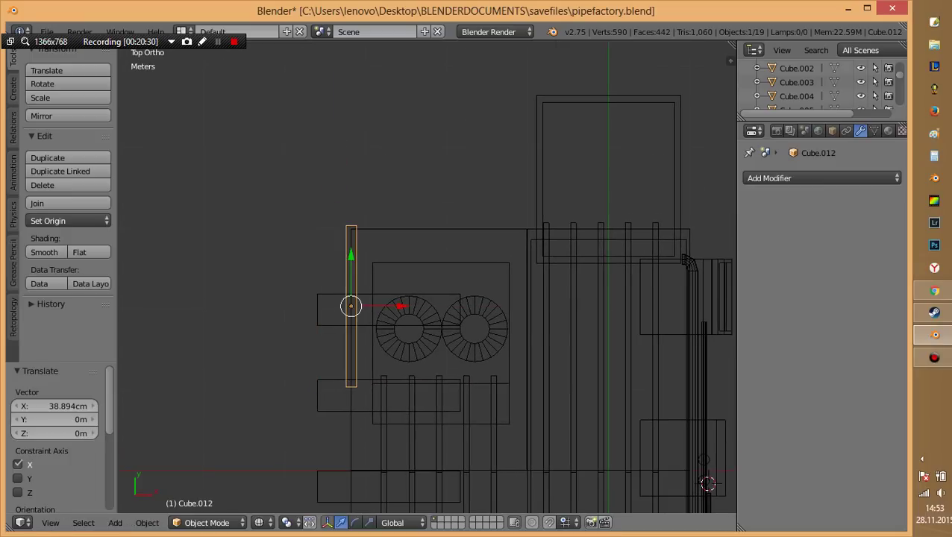
{"action": "key", "text": "Return"}
{"action": "key", "text": "g"}
{"action": "key", "text": "y"}
{"action": "key", "text": "Return"}
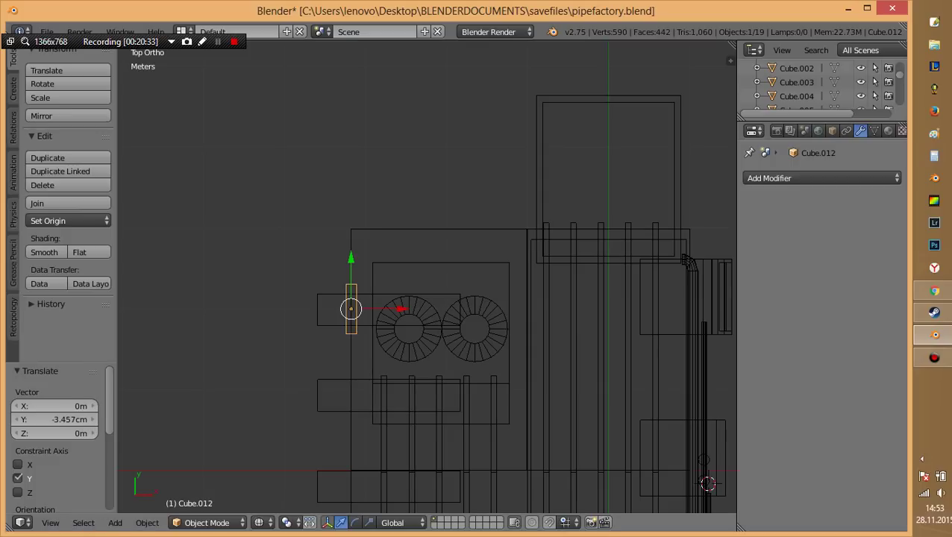
Lower the cube to the ground in Left Ortho view.
{"action": "key", "text": "KP_1"}
{"action": "key", "text": "KP_3"}
{"action": "key", "text": "ctrl+KP_3"}
{"action": "key", "text": "z"}
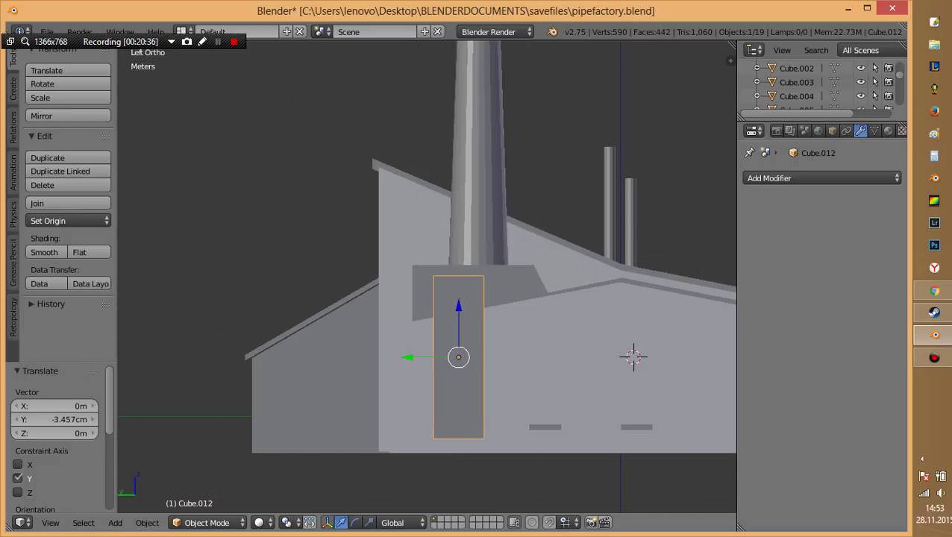
{"action": "key", "text": "z"}
{"action": "key", "text": "g"}
{"action": "key", "text": "z"}
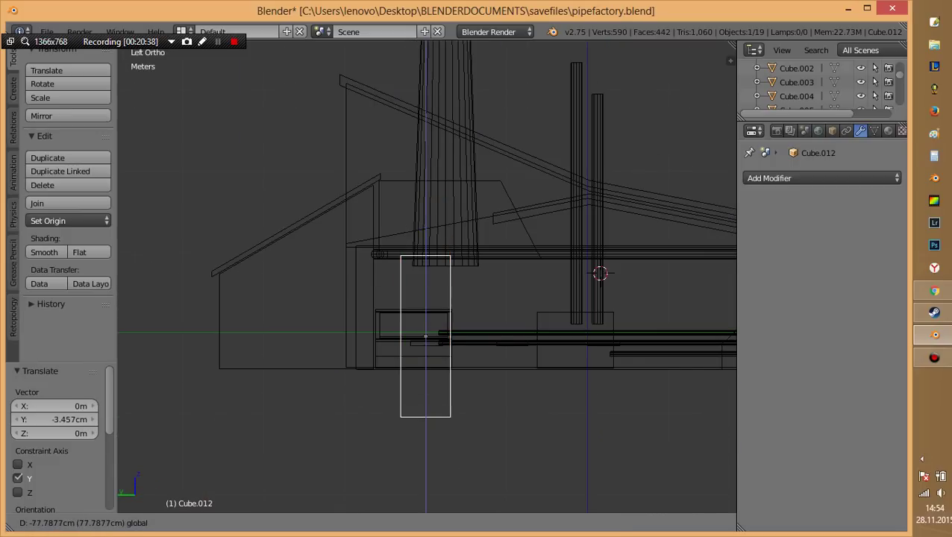
{"action": "key", "text": "Return"}
{"action": "scroll", "coordinate": [507, 303], "scroll_direction": "up", "scroll_amount": 4}
{"action": "key", "text": "z"}
Squash the cube to about half height and adjust its vertical position as a door slab.
{"action": "key", "text": "s"}
{"action": "key", "text": "z"}
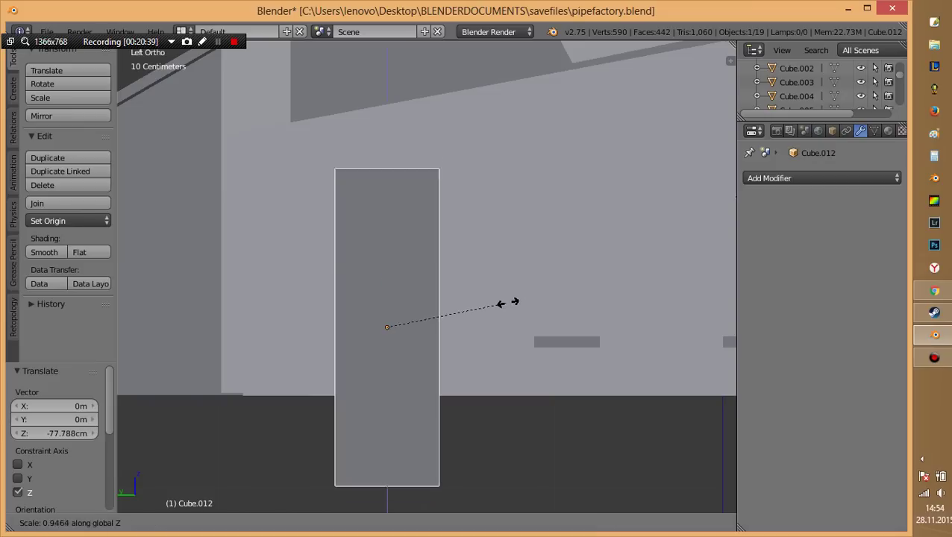
{"action": "key", "text": "Return"}
{"action": "key", "text": "g"}
{"action": "key", "text": "z"}
{"action": "key", "text": "Return"}
{"action": "key", "text": "g"}
{"action": "key", "text": "z"}
{"action": "key", "text": "Return"}
Fine-tune the door slab's height and set it into the wall behind the step.
{"action": "mouse_move", "coordinate": [448, 223]}
{"action": "middle_mouse_down"}
{"action": "mouse_move", "coordinate": [492, 209]}
{"action": "mouse_move", "coordinate": [447, 254]}
{"action": "mouse_move", "coordinate": [448, 299]}
{"action": "middle_mouse_up"}
{"action": "key", "text": "g"}
{"action": "key", "text": "z"}
{"action": "key", "text": "Return"}
{"action": "key", "text": "g"}
{"action": "key", "text": "x"}
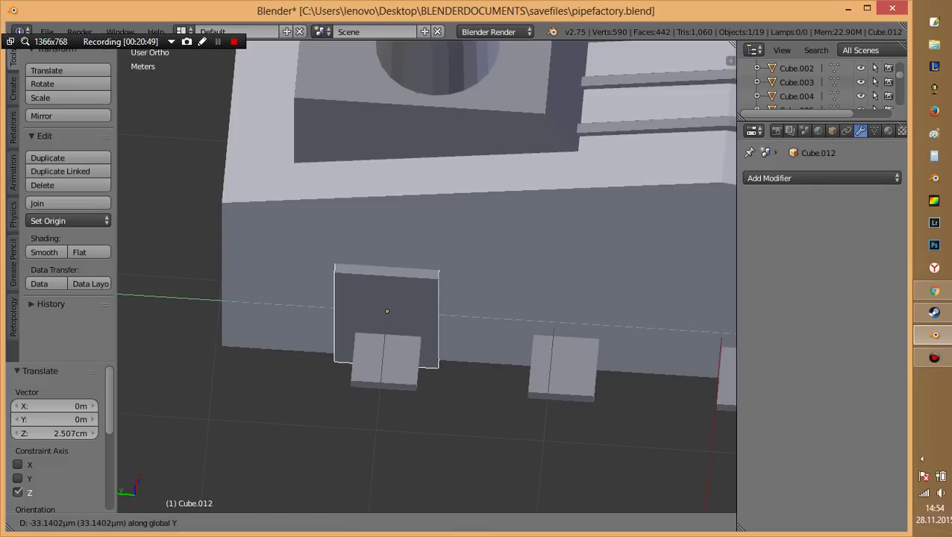
{"action": "key", "text": "Return"}
{"action": "key", "text": "g"}
{"action": "key", "text": "y"}
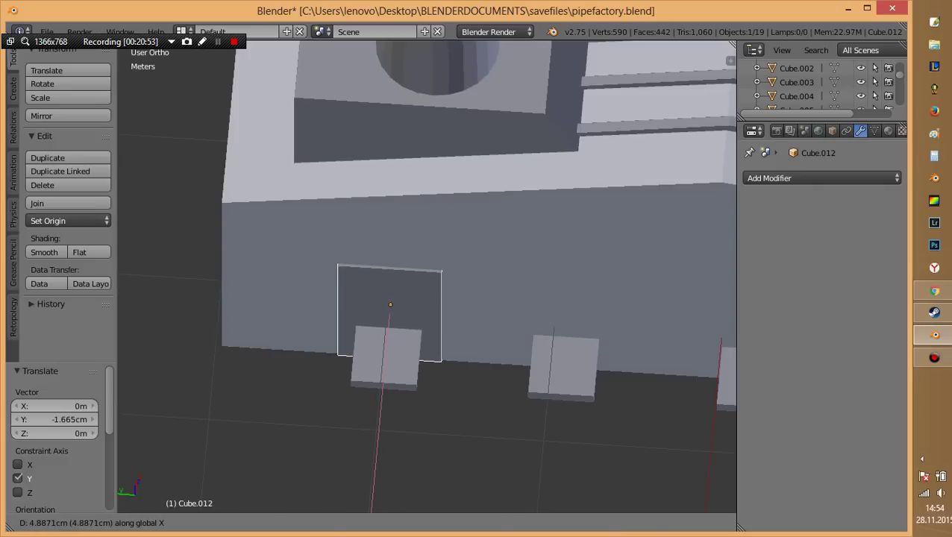
{"action": "key", "text": "Return"}
{"action": "key", "text": "a"}
{"action": "mouse_move", "coordinate": [425, 298]}
{"action": "middle_mouse_down"}
{"action": "mouse_move", "coordinate": [478, 284]}
{"action": "mouse_move", "coordinate": [447, 291]}
{"action": "middle_mouse_up"}
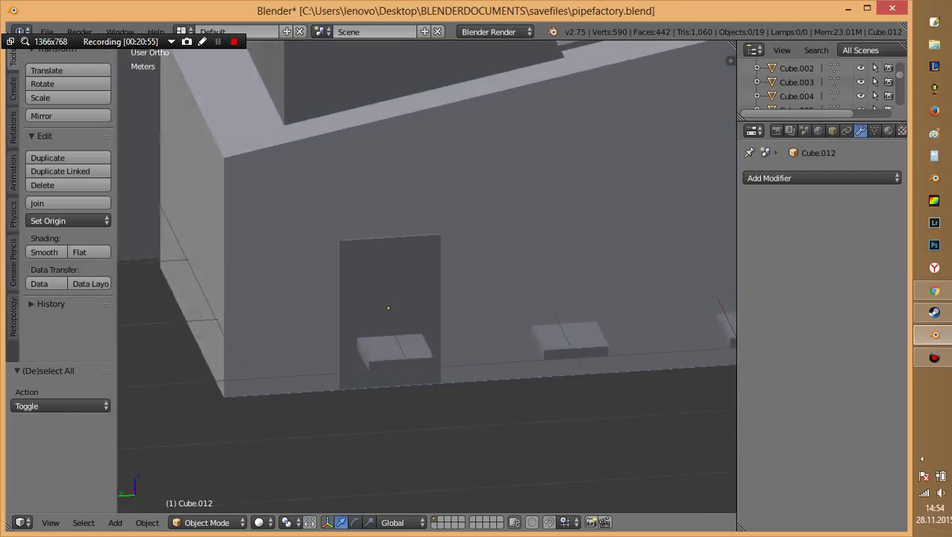
Copy the door slab and slide the copy along X into the wall behind another step.
{"action": "scroll", "coordinate": [388, 307], "scroll_direction": "down", "scroll_amount": 4}
{"action": "middle_click_drag", "start_coordinate": [387, 307], "coordinate": [409, 292]}
{"action": "right_click", "coordinate": [408, 292]}
{"action": "key", "text": "g"}
{"action": "key", "text": "x"}
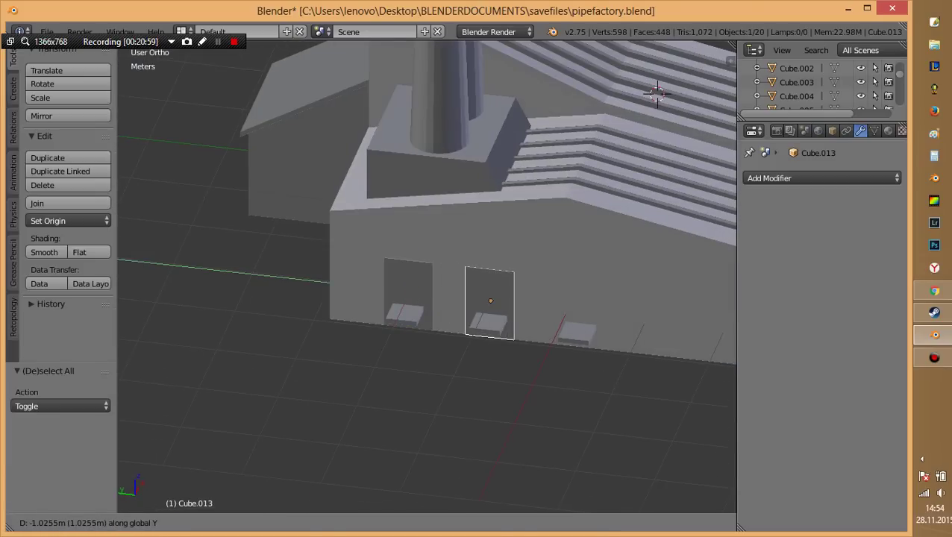
{"action": "key", "text": "Return"}
{"action": "middle_click_drag", "start_coordinate": [485, 298], "coordinate": [462, 284]}
{"action": "scroll", "coordinate": [457, 298], "scroll_direction": "up", "scroll_amount": 3}
{"action": "key", "text": "g"}
{"action": "key", "text": "x"}
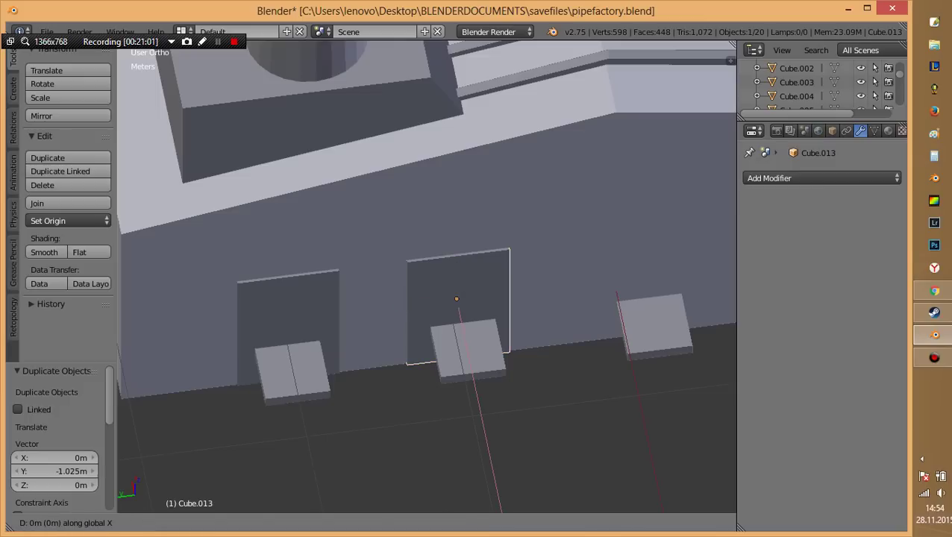
{"action": "key", "text": "Return"}
Duplicate the door again and slide the copy along Y in front of the right-hand door.
{"action": "middle_click_drag", "start_coordinate": [462, 299], "coordinate": [462, 283]}
{"action": "key", "text": "shift+d"}
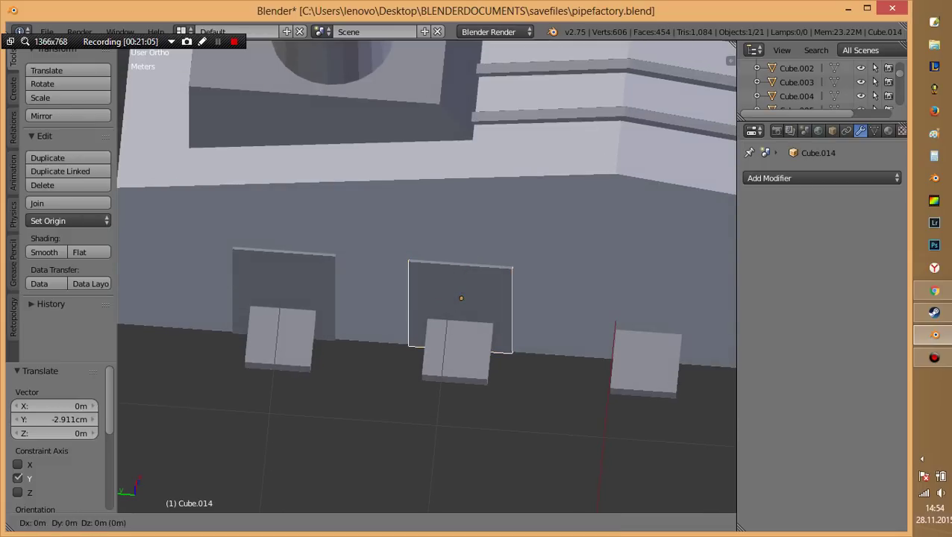
{"action": "key", "text": "y"}
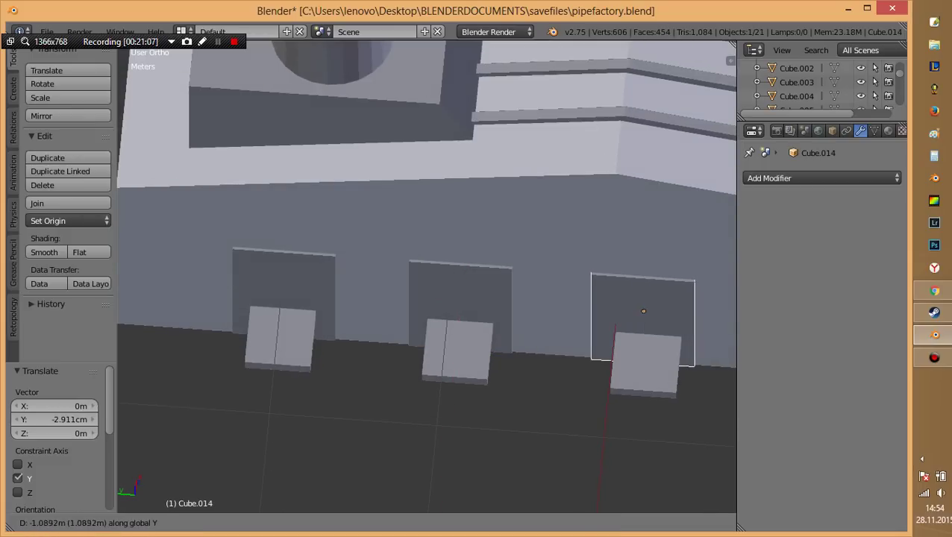
{"action": "key", "text": "Return"}
{"action": "middle_click_drag", "start_coordinate": [462, 313], "coordinate": [478, 298]}
Save the factory file, overwriting the existing one.
{"action": "key", "text": "ctrl+s"}
{"action": "key", "text": "Return"}
{"action": "key", "text": "a"}
{"action": "mouse_move", "coordinate": [425, 276]}
{"action": "middle_mouse_down"}
{"action": "mouse_move", "coordinate": [447, 253]}
{"action": "mouse_move", "coordinate": [418, 268]}
{"action": "mouse_move", "coordinate": [388, 261]}
{"action": "mouse_move", "coordinate": [418, 246]}
{"action": "middle_mouse_up"}
{"action": "key", "text": "shift+a"}
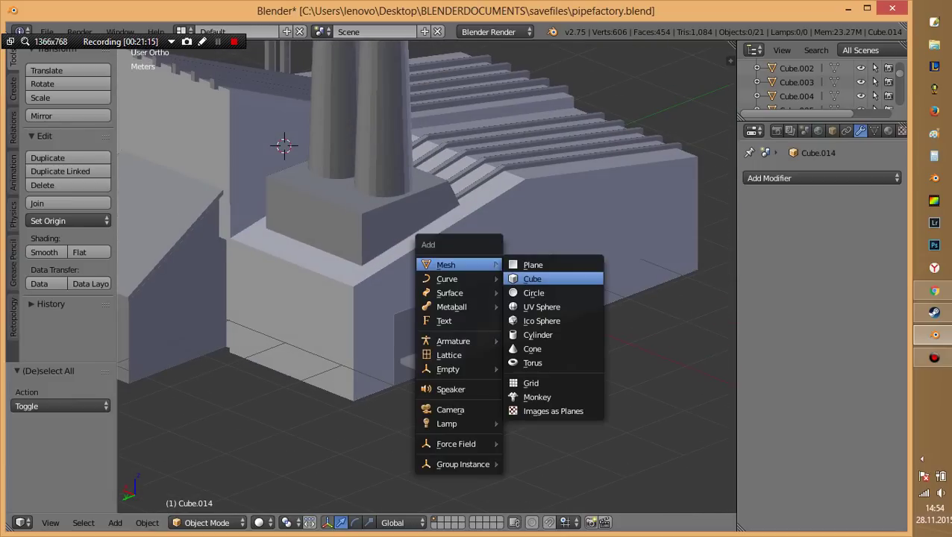
Add a new cube and move it along X to sit in front of the wall.
{"action": "left_click", "coordinate": [531, 278]}
{"action": "key", "text": "KP_3"}
{"action": "key", "text": "z"}
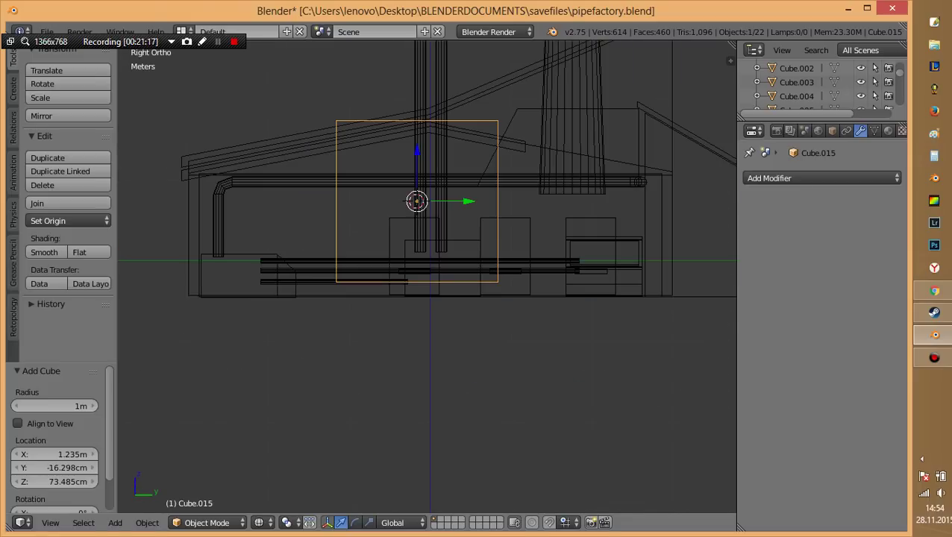
{"action": "key", "text": "ctrl+KP_3"}
{"action": "key", "text": "z"}
{"action": "middle_click_drag", "start_coordinate": [437, 298], "coordinate": [478, 343], "text": "shift"}
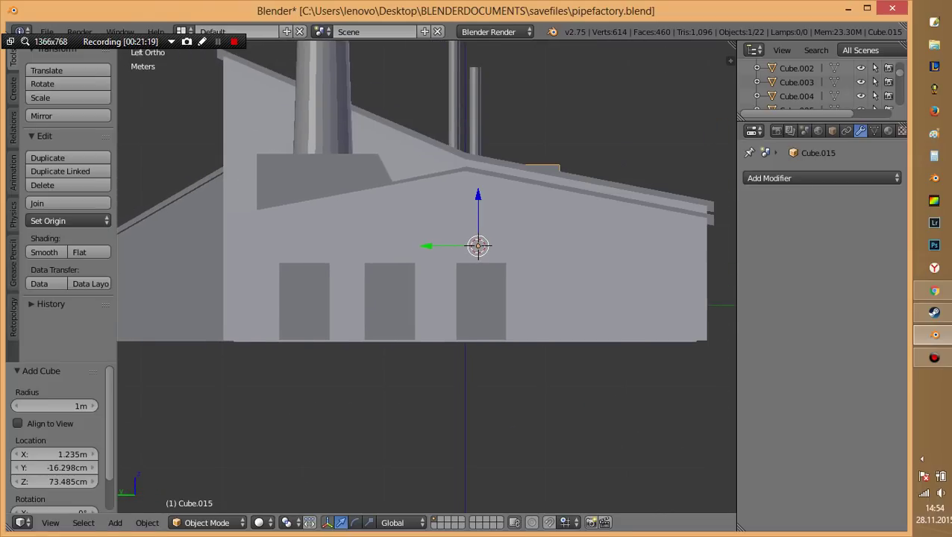
{"action": "key", "text": "g"}
{"action": "key", "text": "x"}
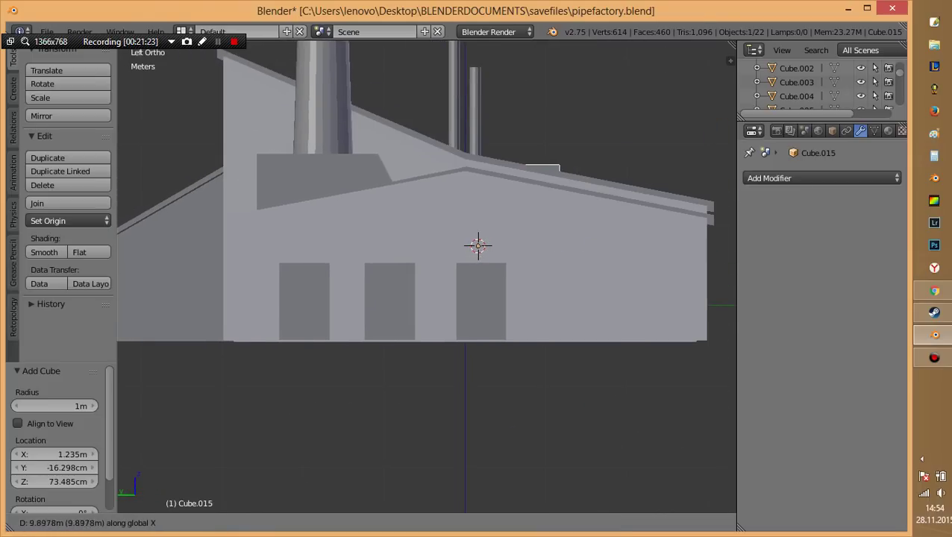
{"action": "left_click", "coordinate": [478, 246]}
Flatten the cube along Z into a thin slab and place it just above the doorways.
{"action": "key", "text": "s"}
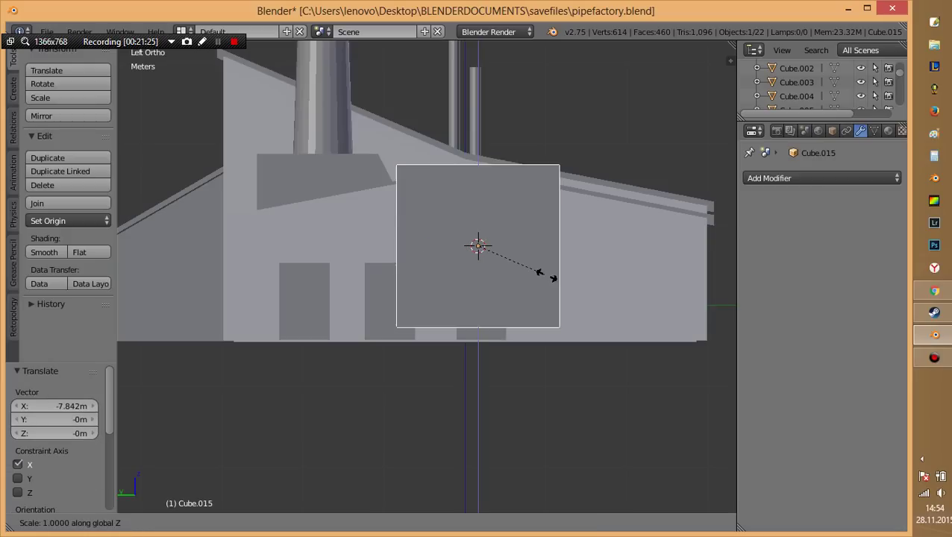
{"action": "key", "text": "z"}
{"action": "left_click", "coordinate": [503, 268]}
{"action": "key", "text": "s"}
{"action": "key", "text": "z"}
{"action": "left_click", "coordinate": [480, 251]}
{"action": "key", "text": "g"}
{"action": "key", "text": "y"}
{"action": "key", "text": "Return"}
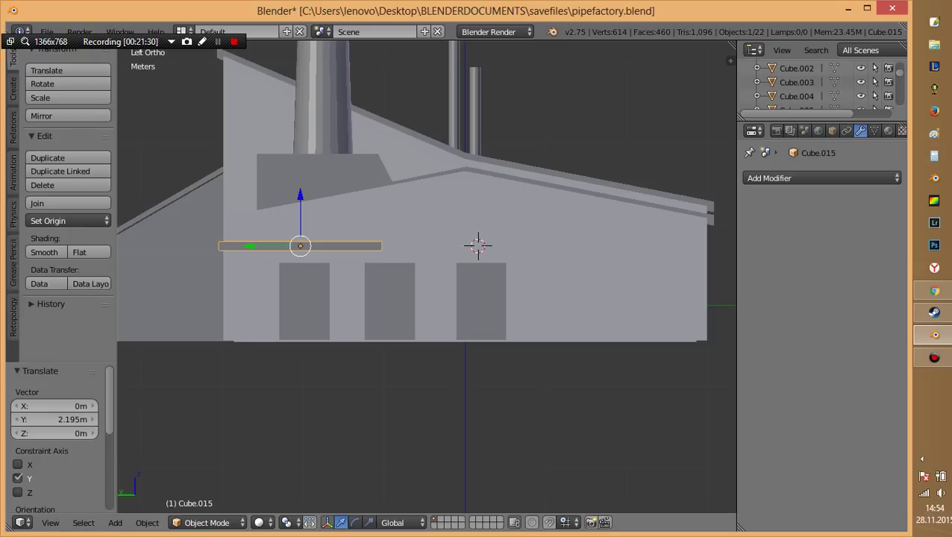
{"action": "key", "text": "g"}
{"action": "key", "text": "z"}
{"action": "key", "text": "Return"}
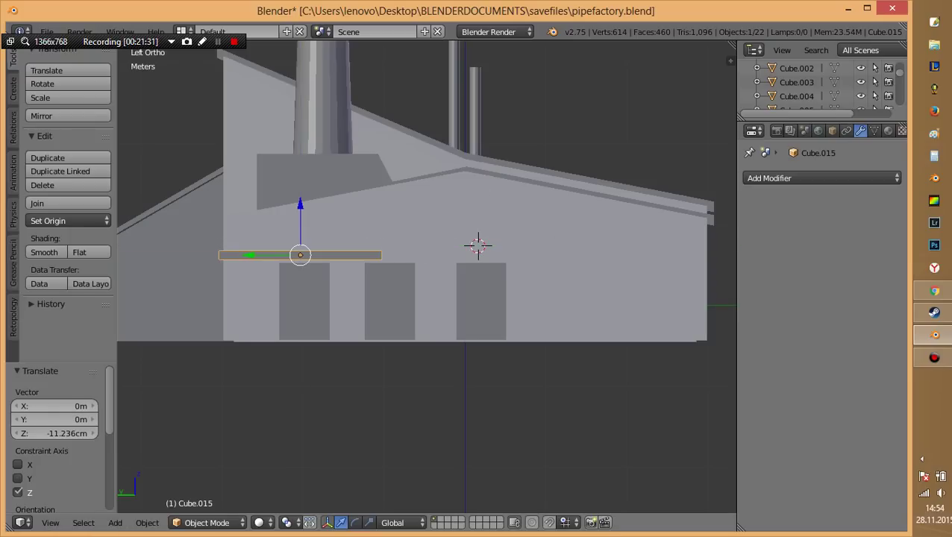
In Edit Mode, drag the slab's end face along Y to stretch it about 4 m along the wall.
{"action": "key", "text": "Tab"}
{"action": "key", "text": "z"}
{"action": "key", "text": "a"}
{"action": "key", "text": "c"}
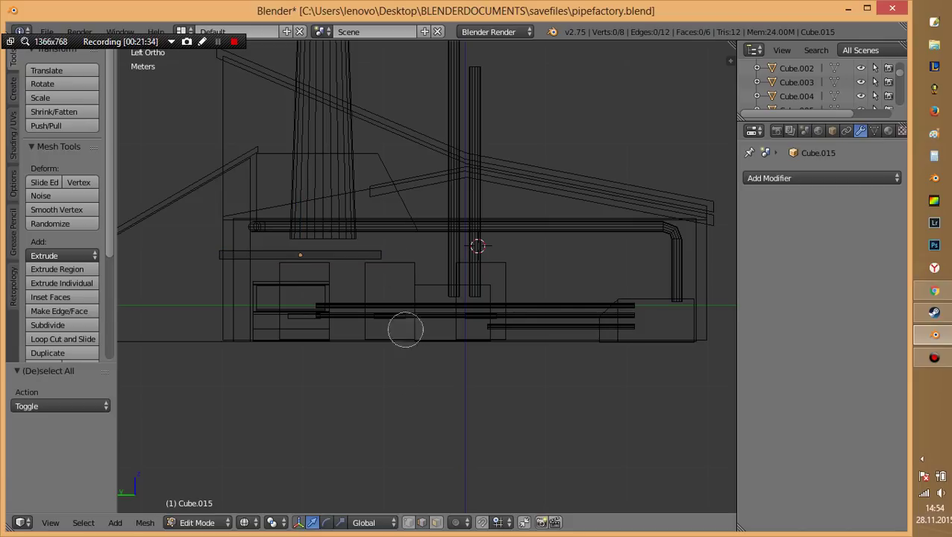
{"action": "key", "text": "ctrl+Tab"}
{"action": "key", "text": "Return"}
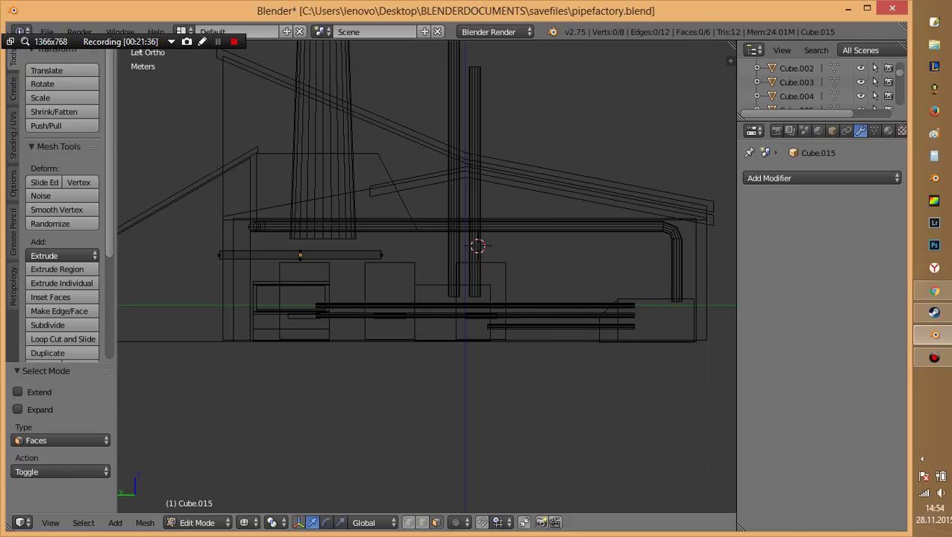
{"action": "key", "text": "g"}
{"action": "key", "text": "y"}
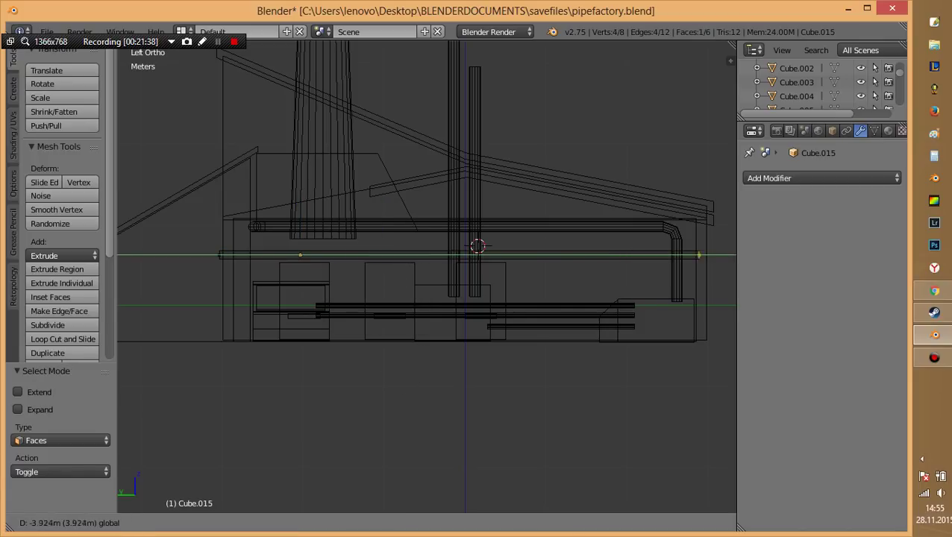
{"action": "key", "text": "Return"}
{"action": "key", "text": "z"}
{"action": "middle_click_drag", "start_coordinate": [418, 298], "coordinate": [478, 268]}
Narrow the slab along X to 0.357 and move it against the building wall.
{"action": "key", "text": "Tab"}
{"action": "middle_click_drag", "start_coordinate": [425, 298], "coordinate": [462, 149]}
{"action": "key", "text": "s"}
{"action": "key", "text": "x"}
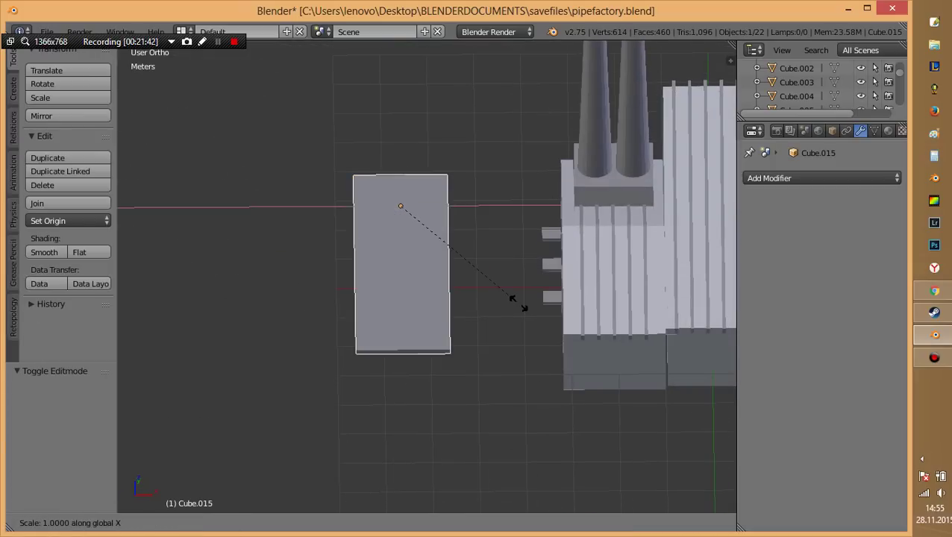
{"action": "key", "text": "Return"}
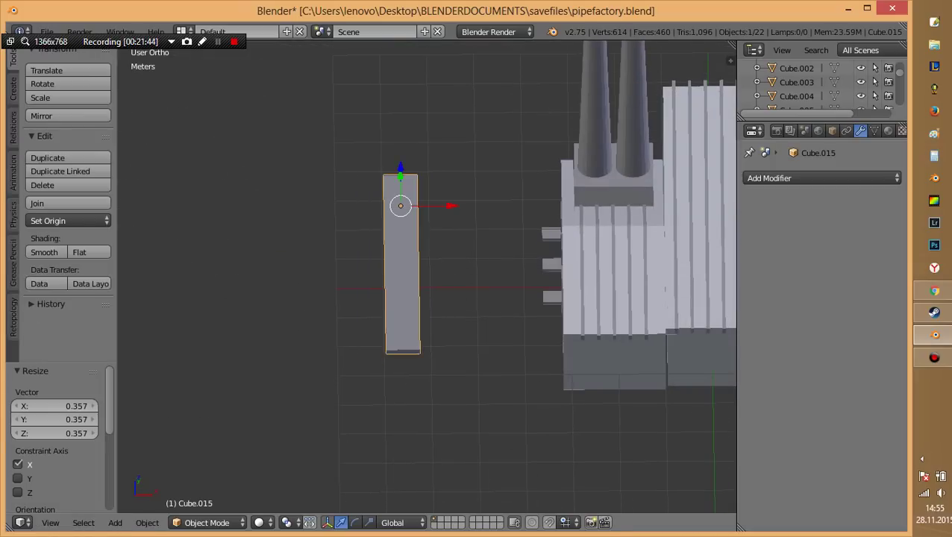
{"action": "key", "text": "g"}
{"action": "key", "text": "x"}
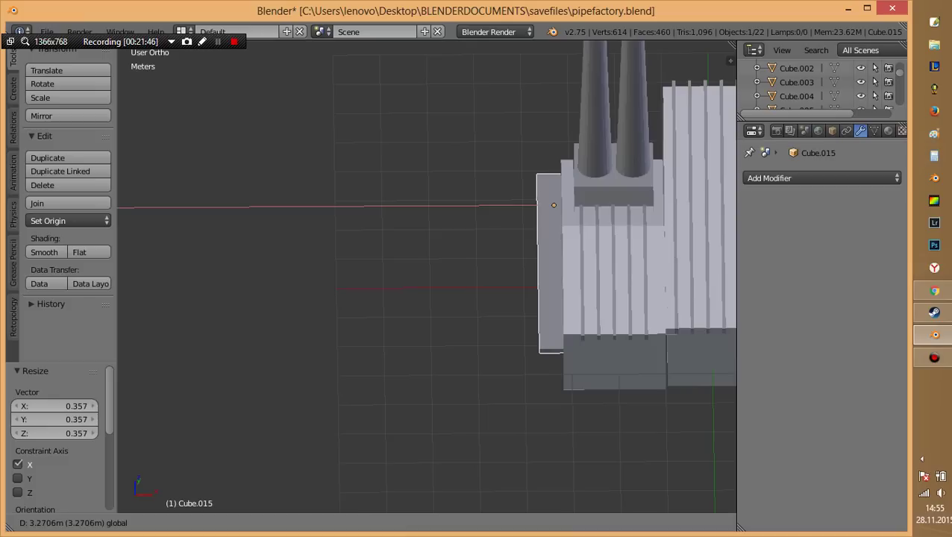
{"action": "key", "text": "Return"}
Make the slab thinner along Z and raise it slightly on the wall.
{"action": "middle_click_drag", "start_coordinate": [448, 298], "coordinate": [507, 224]}
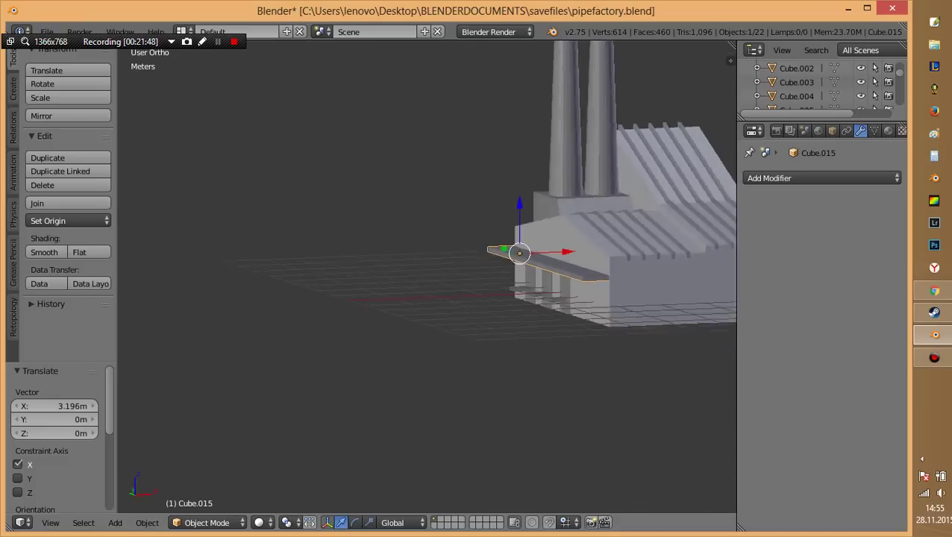
{"action": "middle_click_drag", "start_coordinate": [567, 269], "coordinate": [603, 285]}
{"action": "scroll", "coordinate": [603, 286], "scroll_direction": "up", "scroll_amount": 5}
{"action": "key", "text": "s"}
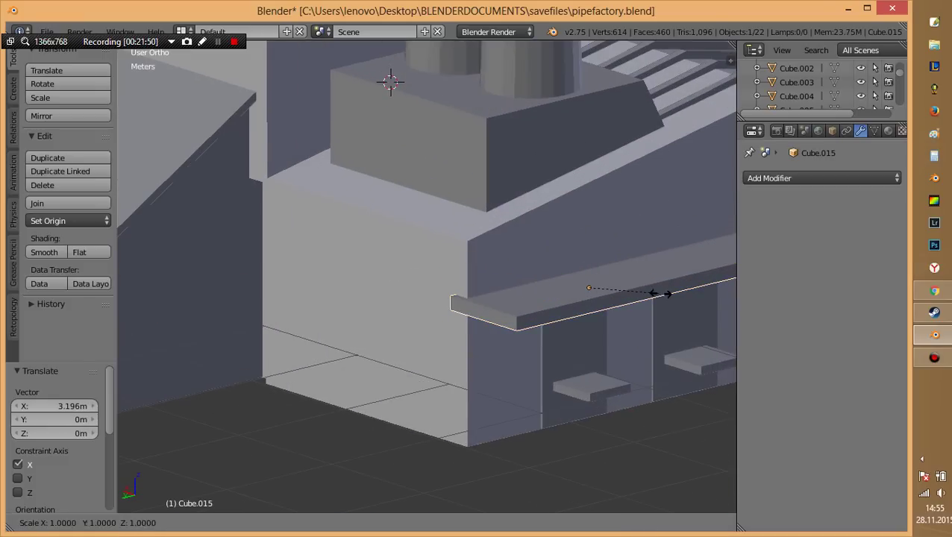
{"action": "key", "text": "z"}
{"action": "key", "text": "Return"}
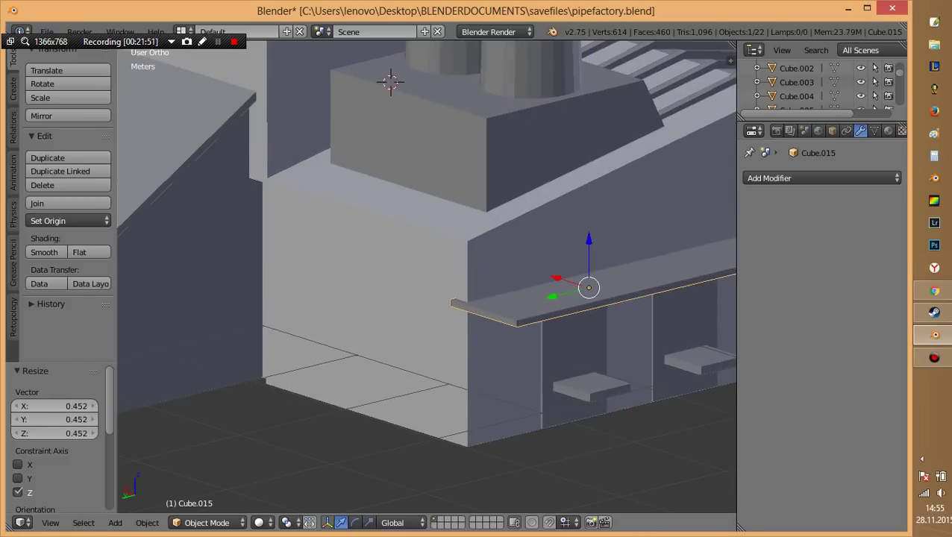
{"action": "middle_click_drag", "start_coordinate": [589, 287], "coordinate": [522, 298]}
{"action": "key", "text": "g"}
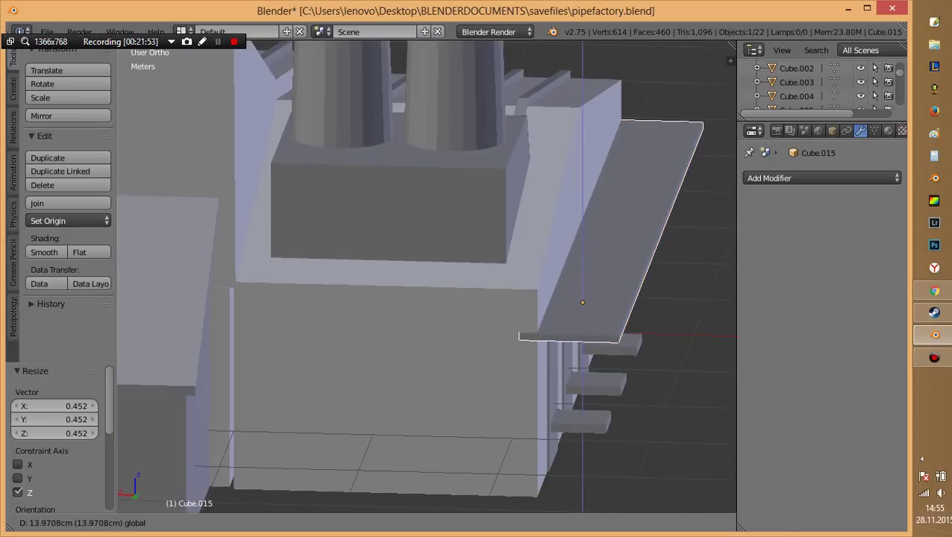
{"action": "key", "text": "Return"}
{"action": "middle_click_drag", "start_coordinate": [522, 299], "coordinate": [567, 284]}
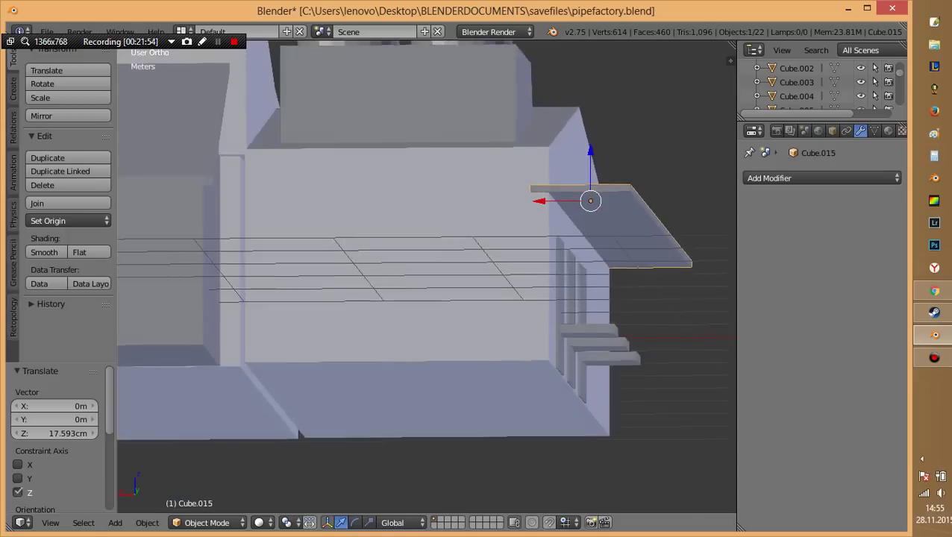
Lower the slab's outer edge so the canopy slopes down, then save pipefactory.blend.
{"action": "key", "text": "Tab"}
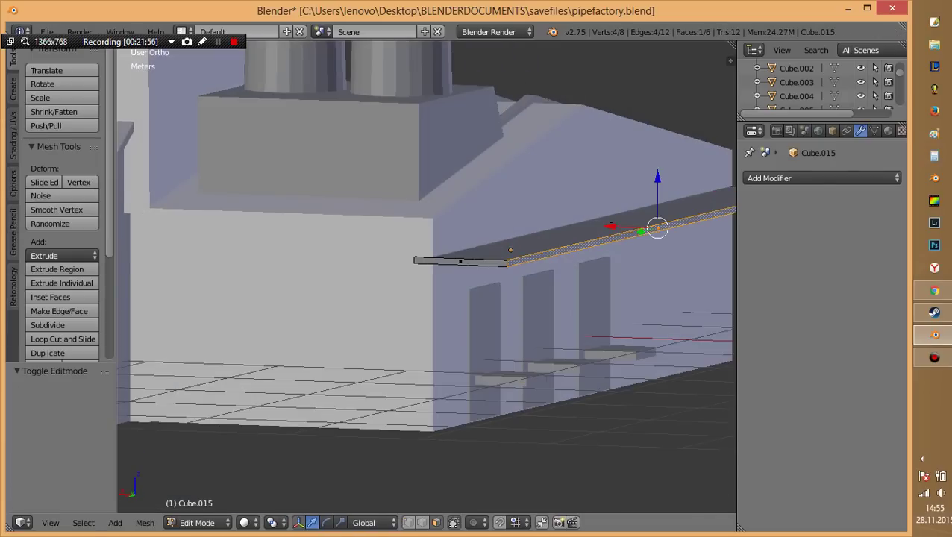
{"action": "key", "text": "KP_1"}
{"action": "scroll", "coordinate": [426, 276], "scroll_direction": "down", "scroll_amount": 3}
{"action": "key", "text": "KP_Decimal"}
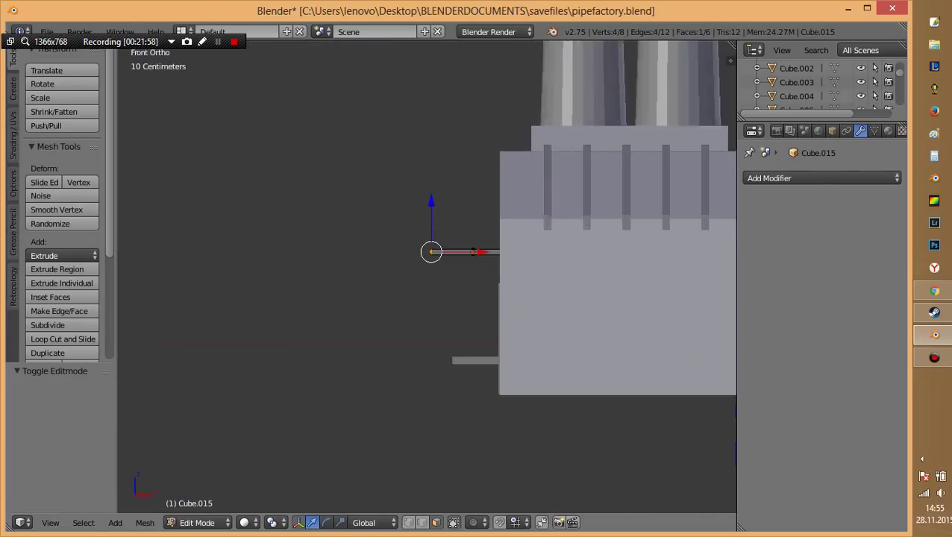
{"action": "key", "text": "g"}
{"action": "key", "text": "z"}
{"action": "left_click", "coordinate": [481, 247]}
{"action": "key", "text": "Tab"}
{"action": "key", "text": "ctrl+s"}
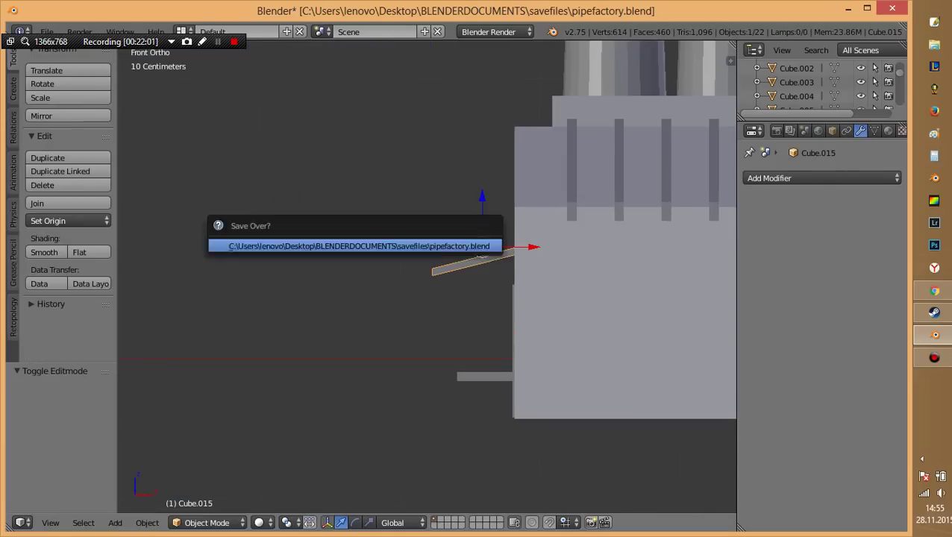
{"action": "left_click", "coordinate": [482, 247]}
Shorten the canopy to 0.923 along its length and save the file again.
{"action": "key", "text": "a"}
{"action": "mouse_move", "coordinate": [481, 247]}
{"action": "middle_mouse_down"}
{"action": "mouse_move", "coordinate": [337, 266]}
{"action": "mouse_move", "coordinate": [400, 324]}
{"action": "middle_mouse_up"}
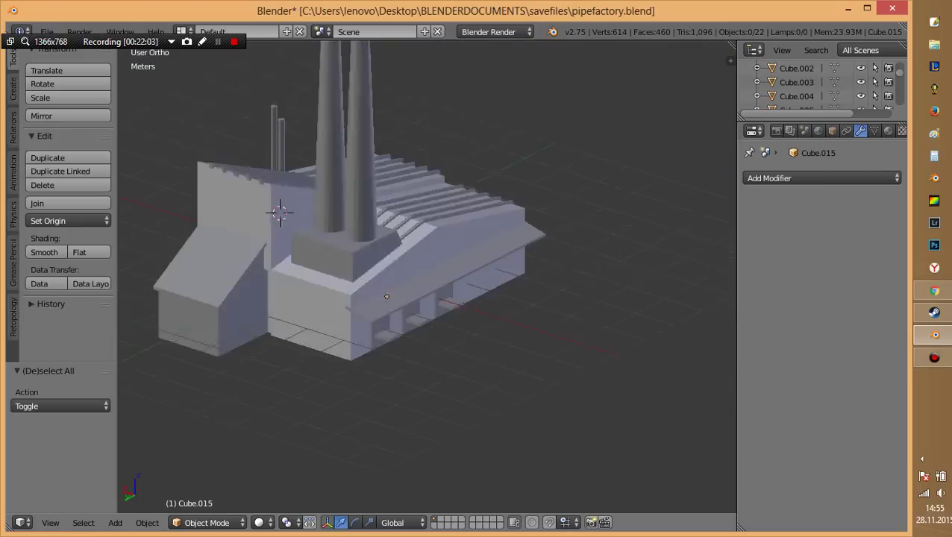
{"action": "key", "text": "s"}
{"action": "key", "text": "x"}
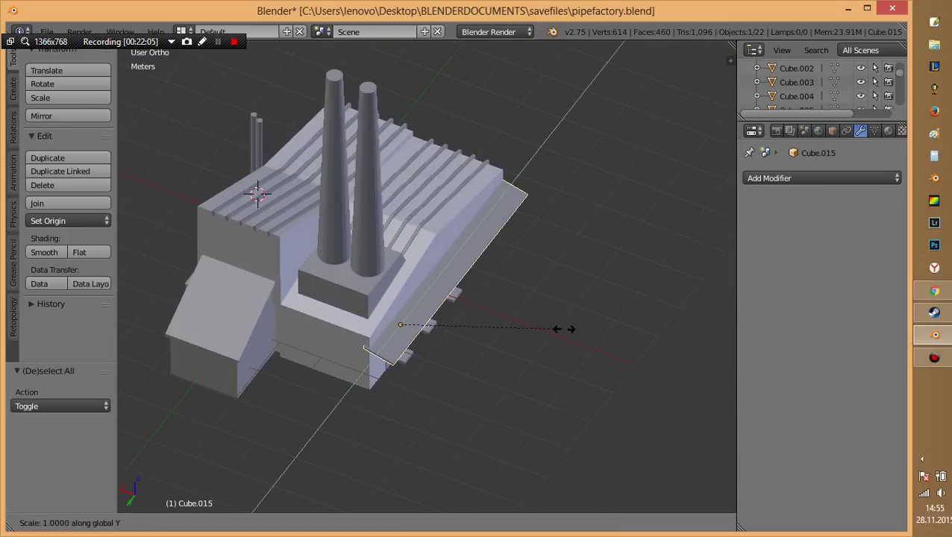
{"action": "left_click", "coordinate": [552, 320]}
{"action": "mouse_move", "coordinate": [552, 321]}
{"action": "middle_mouse_down"}
{"action": "mouse_move", "coordinate": [555, 387]}
{"action": "mouse_move", "coordinate": [512, 350]}
{"action": "mouse_move", "coordinate": [515, 328]}
{"action": "middle_mouse_up"}
{"action": "key", "text": "a"}
{"action": "key", "text": "ctrl+s"}
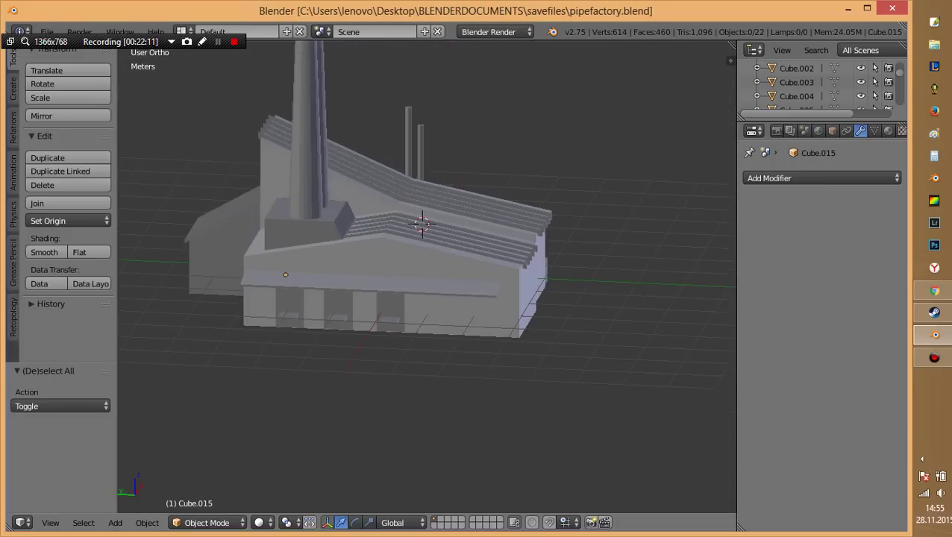
Select the thin pipe cylinder and view the factory from directly above.
{"action": "right_click", "coordinate": [420, 149]}
{"action": "mouse_move", "coordinate": [420, 150]}
{"action": "middle_mouse_down"}
{"action": "mouse_move", "coordinate": [417, 179]}
{"action": "mouse_move", "coordinate": [447, 172]}
{"action": "mouse_move", "coordinate": [420, 149]}
{"action": "middle_mouse_up"}
{"action": "key", "text": "KP_7"}
In wireframe, duplicate the pipe, double its size and place it near the canopy corner.
{"action": "key", "text": "z"}
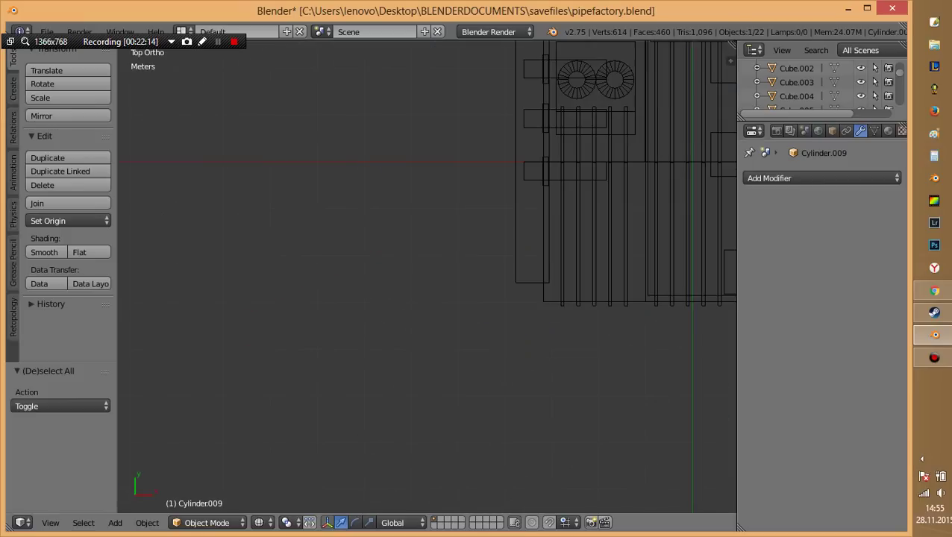
{"action": "key", "text": "shift+d"}
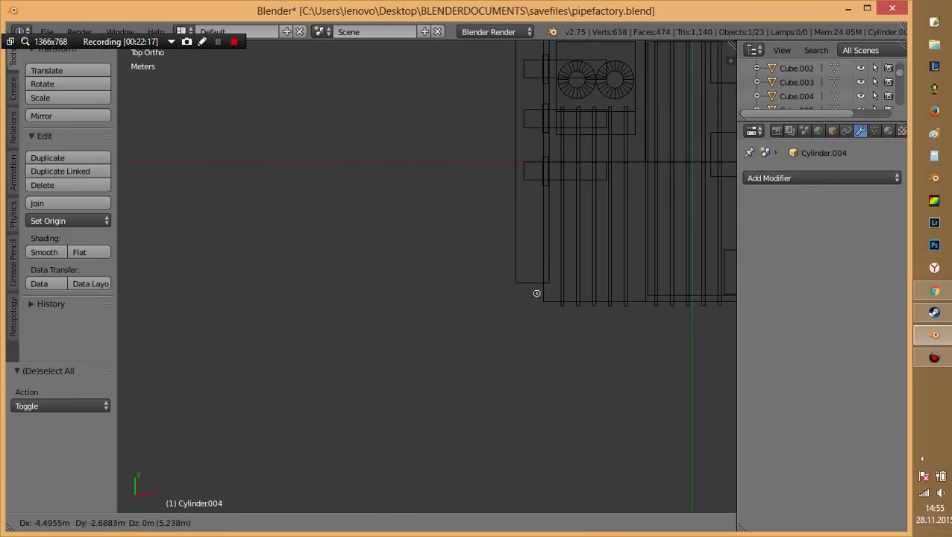
{"action": "key", "text": "Return"}
{"action": "key", "text": "s"}
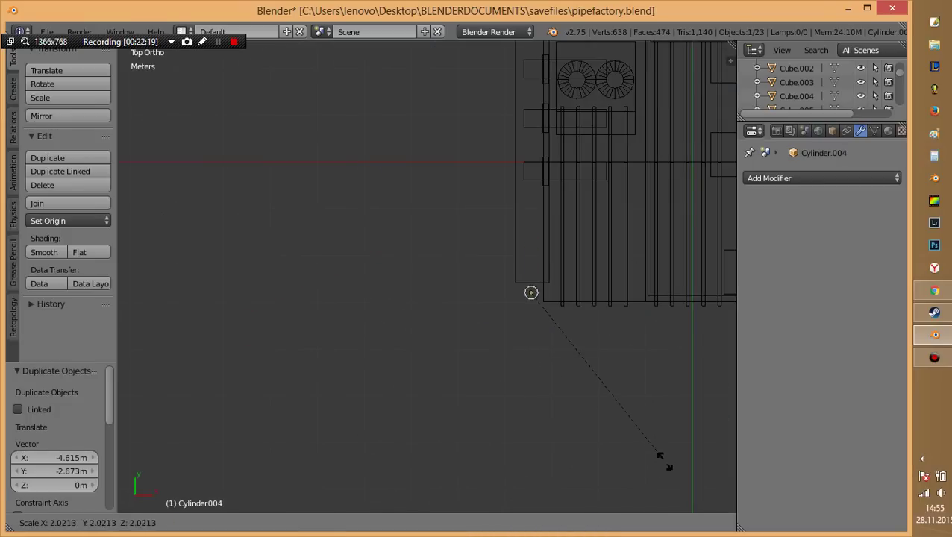
{"action": "left_click", "coordinate": [664, 461]}
{"action": "key", "text": "g"}
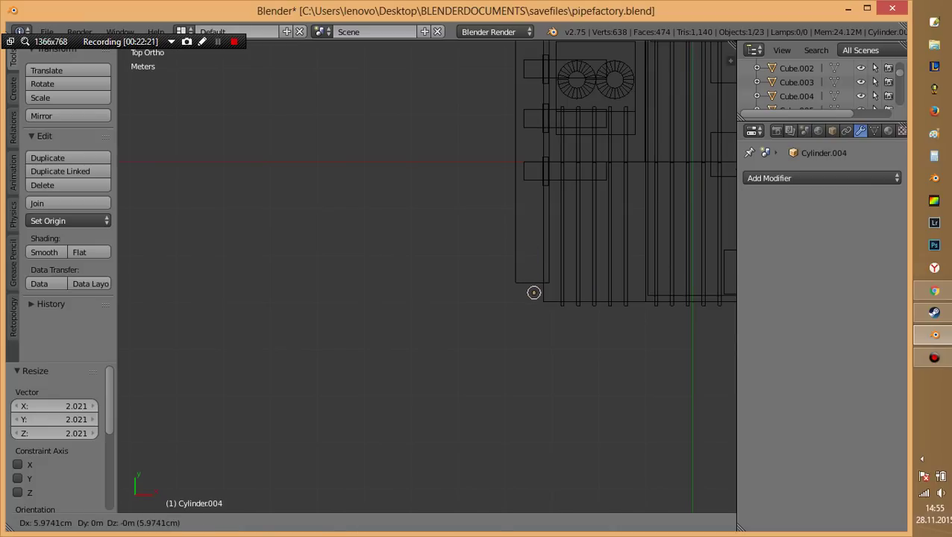
{"action": "key", "text": "Return"}
{"action": "key", "text": "KP_1"}
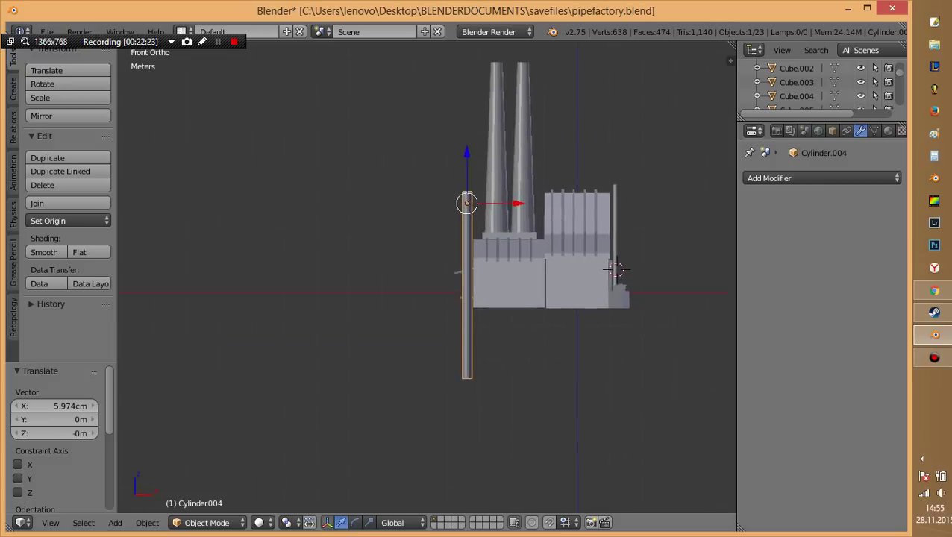
{"action": "scroll", "coordinate": [426, 277], "scroll_direction": "up", "scroll_amount": 3}
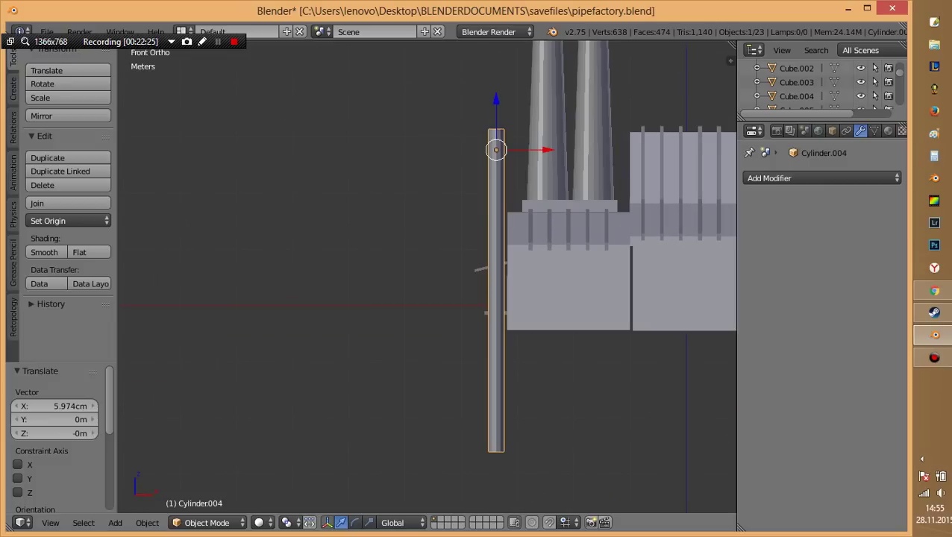
Lower the post and raise its bottom vertices to shorten it at the front corner.
{"action": "key", "text": "g"}
{"action": "key", "text": "z"}
{"action": "key", "text": "Return"}
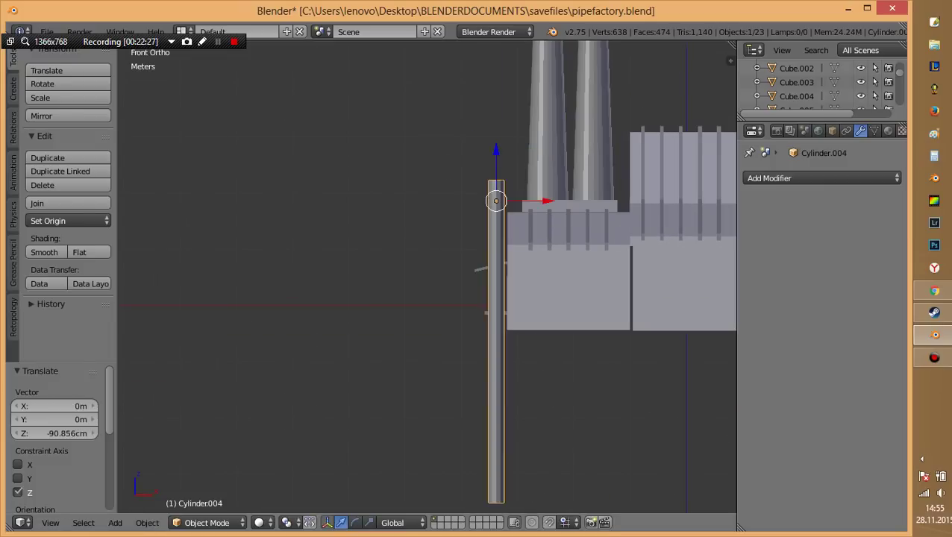
{"action": "key", "text": "Tab"}
{"action": "key", "text": "z"}
{"action": "key", "text": "a"}
{"action": "key", "text": "a"}
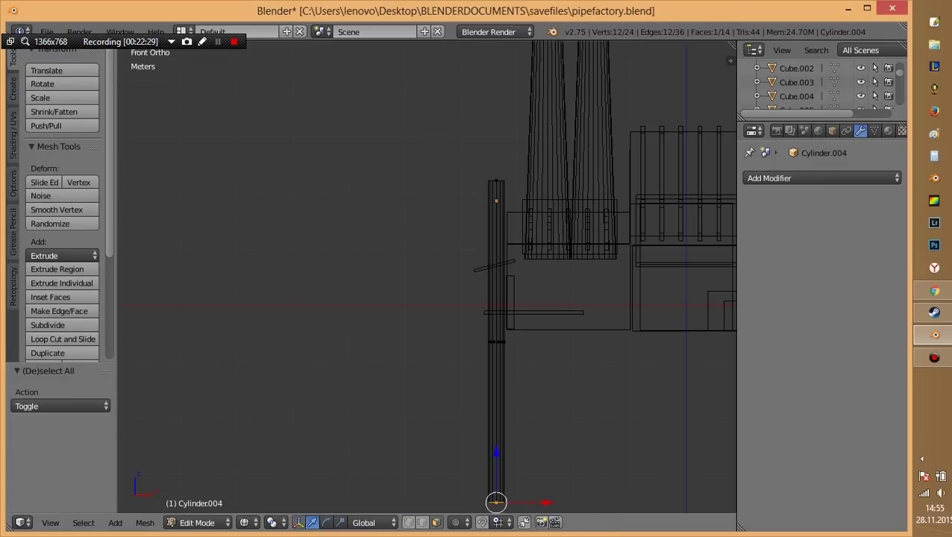
{"action": "key", "text": "g"}
{"action": "key", "text": "z"}
{"action": "key", "text": "Return"}
Save over pipefactory.blend and inspect the corner post in solid shading.
{"action": "key", "text": "Tab"}
{"action": "key", "text": "ctrl+s"}
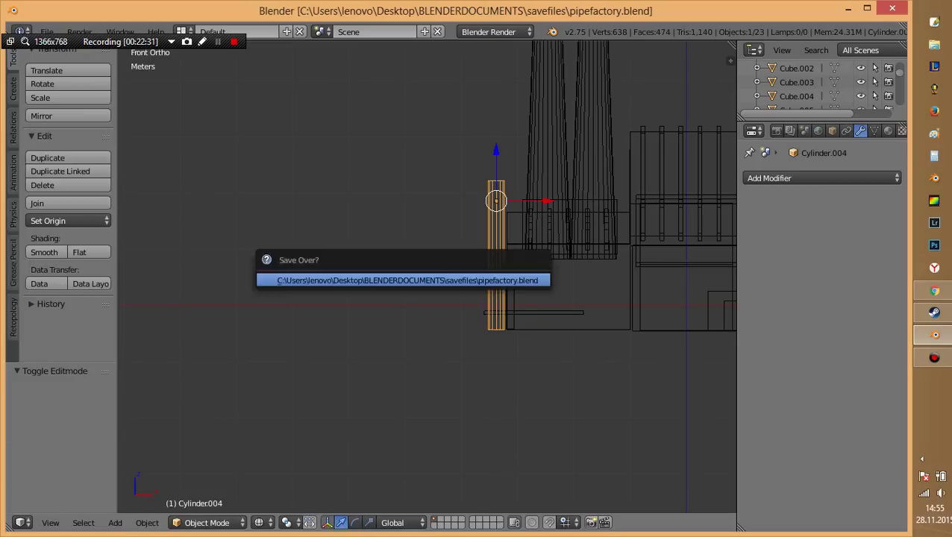
{"action": "left_click", "coordinate": [404, 278]}
{"action": "key", "text": "z"}
{"action": "mouse_move", "coordinate": [404, 283]}
{"action": "middle_mouse_down"}
{"action": "mouse_move", "coordinate": [462, 298]}
{"action": "mouse_move", "coordinate": [566, 298]}
{"action": "mouse_move", "coordinate": [522, 284]}
{"action": "mouse_move", "coordinate": [373, 299]}
{"action": "mouse_move", "coordinate": [373, 343]}
{"action": "mouse_move", "coordinate": [373, 298]}
{"action": "mouse_move", "coordinate": [373, 336]}
{"action": "mouse_move", "coordinate": [387, 298]}
{"action": "mouse_move", "coordinate": [403, 291]}
{"action": "mouse_move", "coordinate": [403, 254]}
{"action": "mouse_move", "coordinate": [373, 246]}
{"action": "mouse_move", "coordinate": [317, 257]}
{"action": "middle_mouse_up"}
{"action": "scroll", "coordinate": [425, 276], "scroll_direction": "down", "scroll_amount": 3}
{"action": "key", "text": "ctrl+s"}
{"action": "scroll", "coordinate": [372, 246], "scroll_direction": "up", "scroll_amount": 5}
{"action": "scroll", "coordinate": [433, 246], "scroll_direction": "up", "scroll_amount": 3}
{"action": "scroll", "coordinate": [433, 246], "scroll_direction": "down", "scroll_amount": 3}
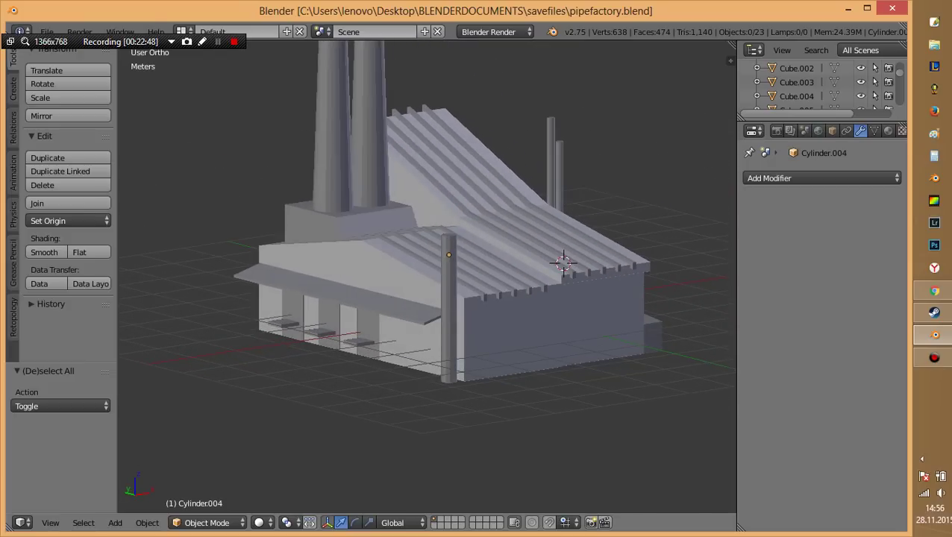
Shrink the post to about two thirds and move it down vertically.
{"action": "key", "text": "Tab"}
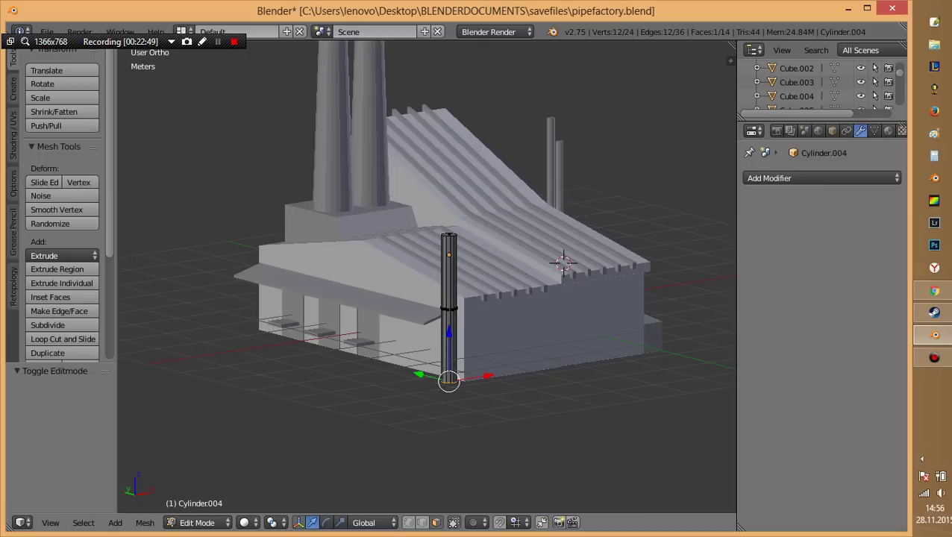
{"action": "key", "text": "Tab"}
{"action": "key", "text": "s"}
{"action": "key", "text": "Return"}
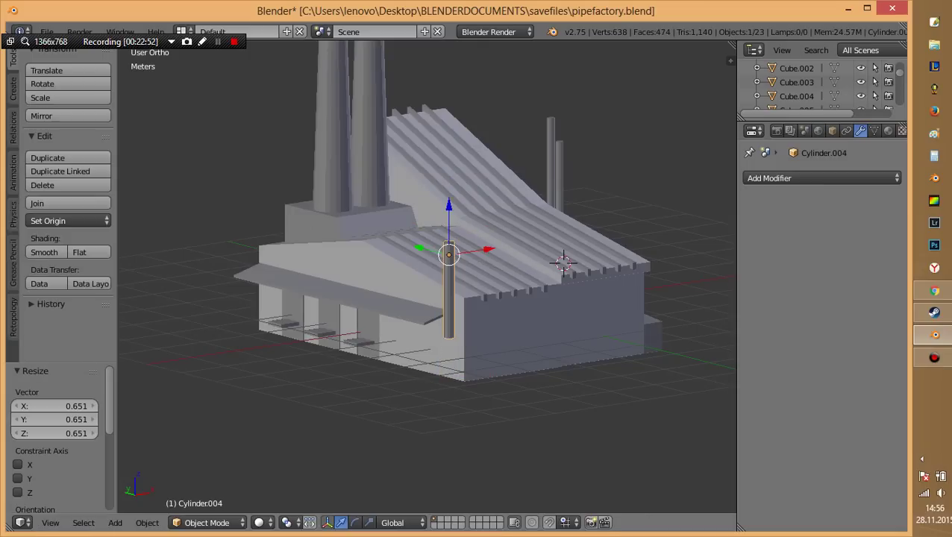
{"action": "key", "text": "g"}
{"action": "key", "text": "z"}
{"action": "key", "text": "Return"}
{"action": "middle_click_drag", "start_coordinate": [566, 268], "coordinate": [674, 306]}
{"action": "scroll", "coordinate": [727, 322], "scroll_direction": "up", "scroll_amount": 3}
{"action": "middle_click_drag", "start_coordinate": [727, 322], "coordinate": [601, 249]}
Extrude the post's top face into a wider cap and extrude it upward again.
{"action": "key", "text": "Tab"}
{"action": "scroll", "coordinate": [568, 211], "scroll_direction": "up", "scroll_amount": 2}
{"action": "scroll", "coordinate": [589, 111], "scroll_direction": "up", "scroll_amount": 3}
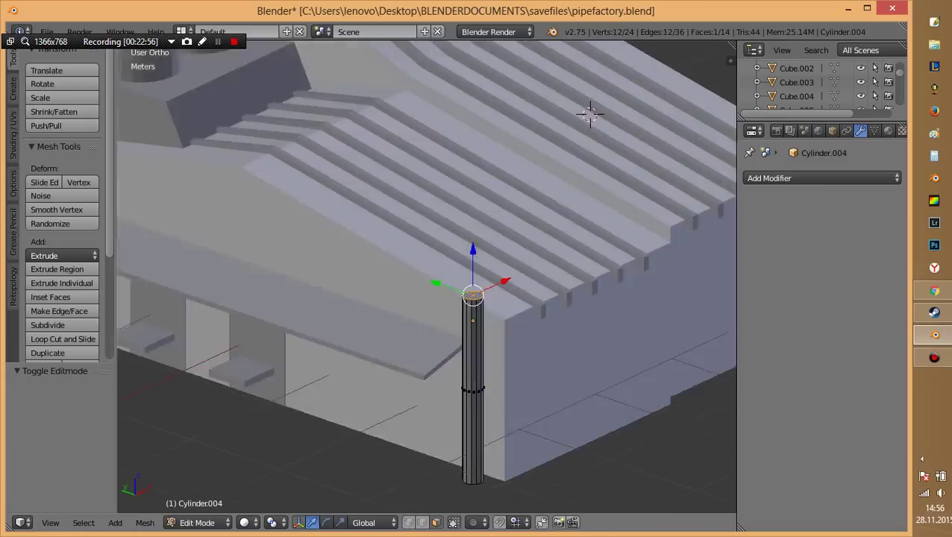
{"action": "scroll", "coordinate": [588, 110], "scroll_direction": "up", "scroll_amount": 2}
{"action": "scroll", "coordinate": [425, 268], "scroll_direction": "down", "scroll_amount": 2}
{"action": "key", "text": "e"}
{"action": "key", "text": "Return"}
{"action": "key", "text": "s"}
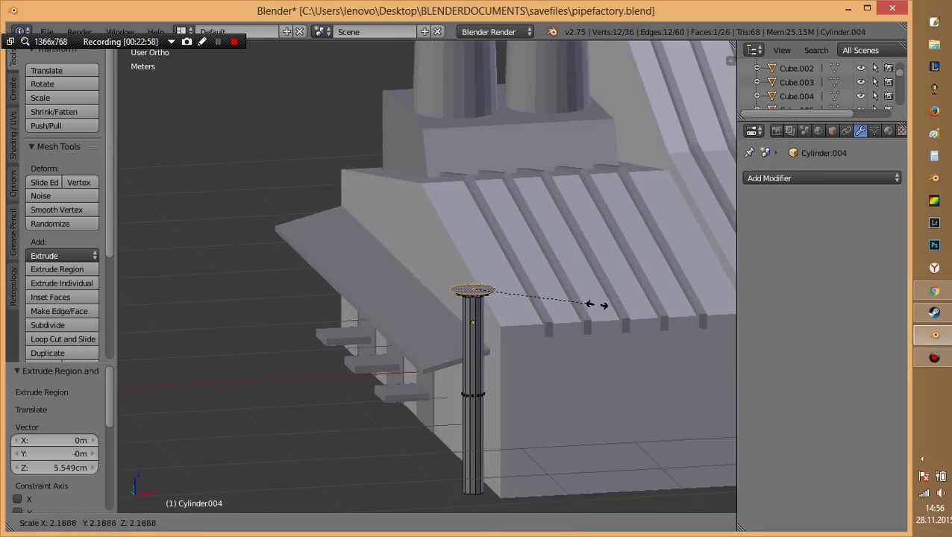
{"action": "left_click", "coordinate": [594, 308]}
{"action": "key", "text": "e"}
{"action": "key", "text": "Return"}
{"action": "key", "text": "Tab"}
Delete Cylinder.004, leaving the factory scene with 22 objects.
{"action": "scroll", "coordinate": [425, 269], "scroll_direction": "down", "scroll_amount": 3}
{"action": "mouse_move", "coordinate": [425, 268]}
{"action": "middle_mouse_down"}
{"action": "mouse_move", "coordinate": [522, 246]}
{"action": "mouse_move", "coordinate": [447, 253]}
{"action": "mouse_move", "coordinate": [478, 194]}
{"action": "mouse_move", "coordinate": [548, 238]}
{"action": "middle_mouse_up"}
{"action": "key", "text": "a"}
{"action": "scroll", "coordinate": [425, 269], "scroll_direction": "up", "scroll_amount": 2}
{"action": "scroll", "coordinate": [425, 269], "scroll_direction": "down", "scroll_amount": 3}
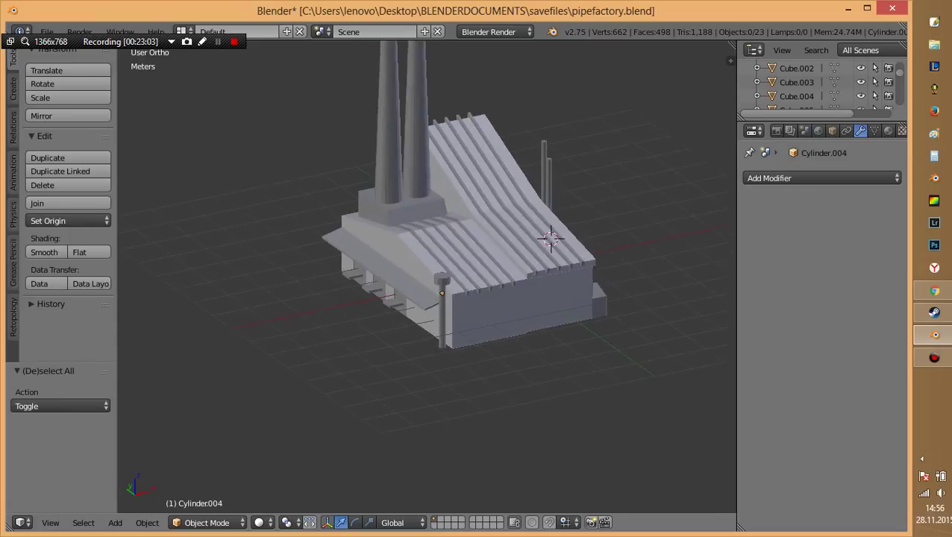
{"action": "key", "text": "KP_Decimal"}
{"action": "key", "text": "Tab"}
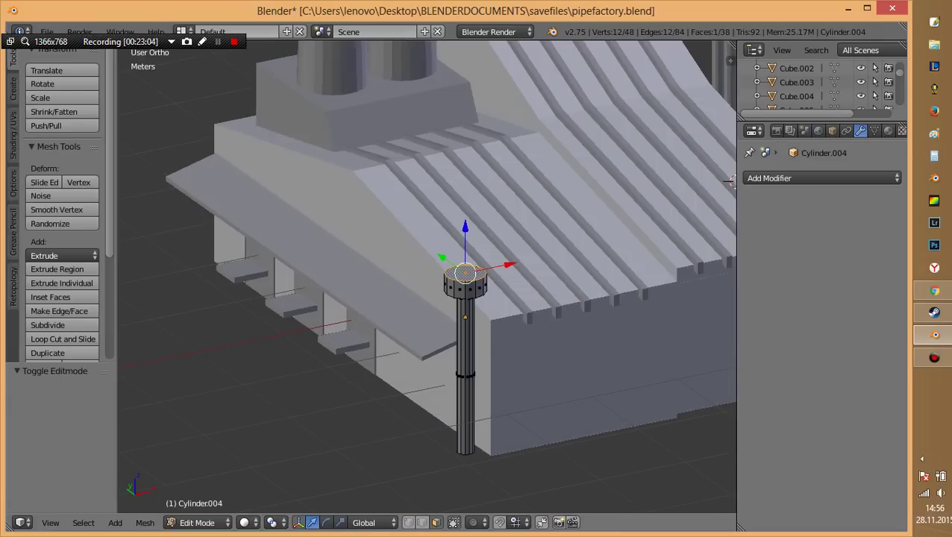
{"action": "middle_click_drag", "start_coordinate": [730, 181], "coordinate": [687, 134]}
{"action": "key", "text": "Tab"}
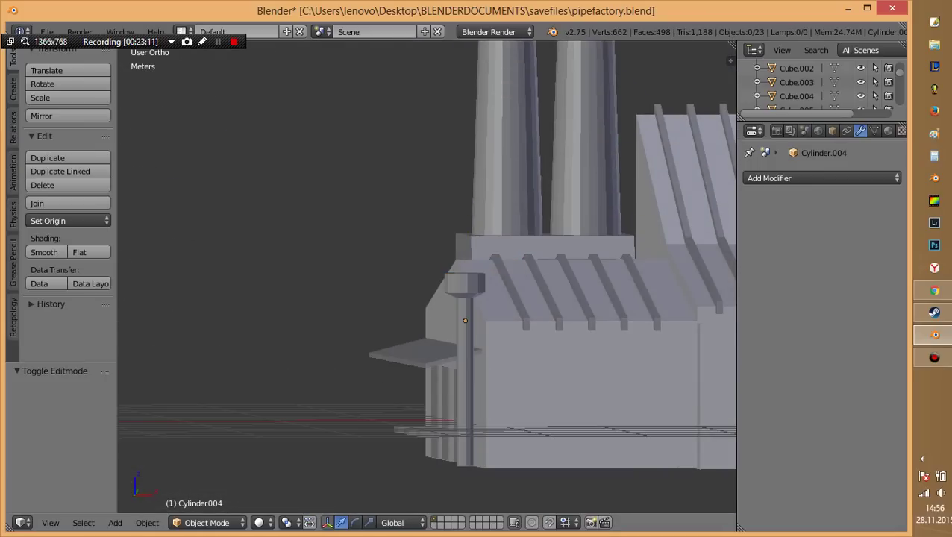
{"action": "key", "text": "Delete"}
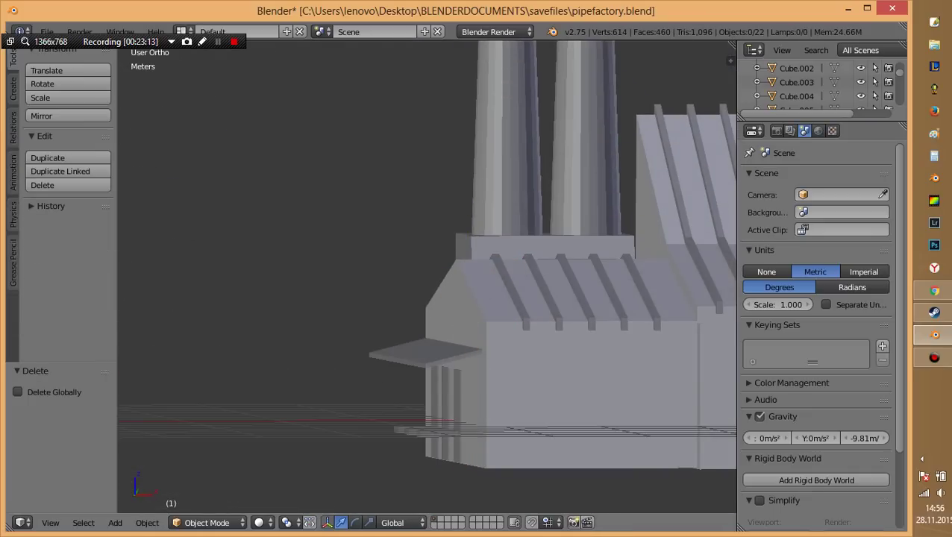
{"action": "scroll", "coordinate": [425, 268], "scroll_direction": "up", "scroll_amount": 5}
{"action": "middle_click_drag", "start_coordinate": [425, 268], "coordinate": [477, 224]}
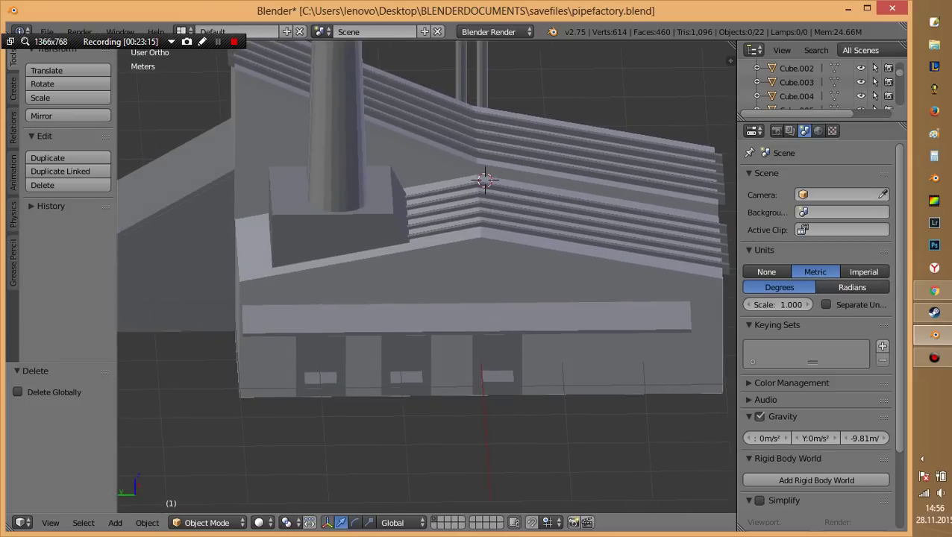
{"action": "key", "text": "shift+a"}
Add a new cube, shift it along X and shrink it.
{"action": "left_click", "coordinate": [469, 329]}
{"action": "scroll", "coordinate": [468, 329], "scroll_direction": "down", "scroll_amount": 2}
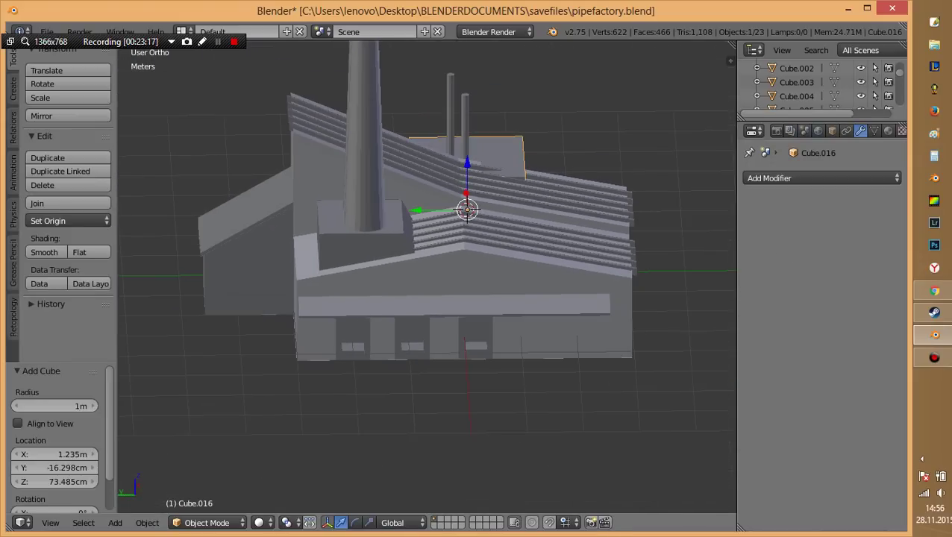
{"action": "middle_click_drag", "start_coordinate": [425, 268], "coordinate": [358, 313]}
{"action": "key", "text": "g"}
{"action": "key", "text": "x"}
{"action": "key", "text": "Return"}
{"action": "key", "text": "s"}
{"action": "key", "text": "Return"}
Stretch the cube along Y into a long bar running along the wall.
{"action": "key", "text": "s"}
{"action": "key", "text": "y"}
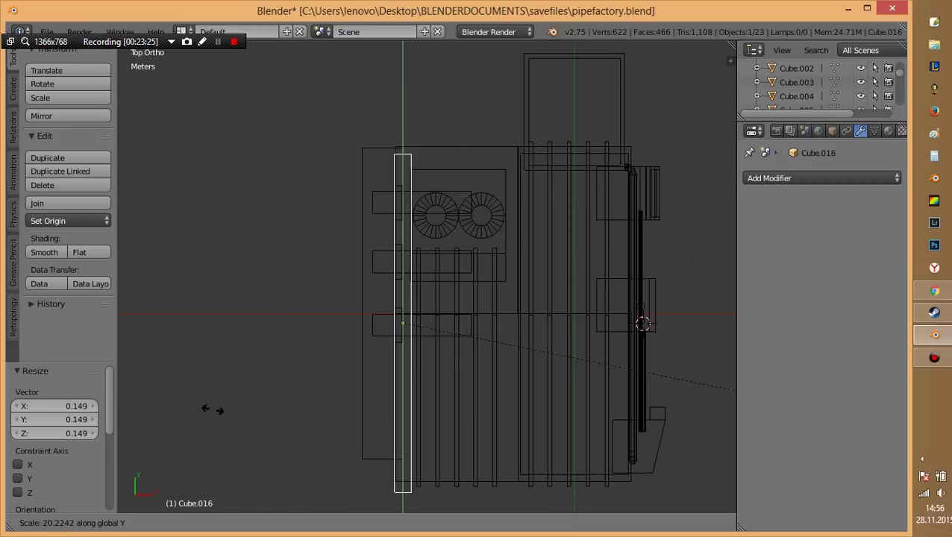
{"action": "key", "text": "Return"}
{"action": "key", "text": "g"}
{"action": "key", "text": "y"}
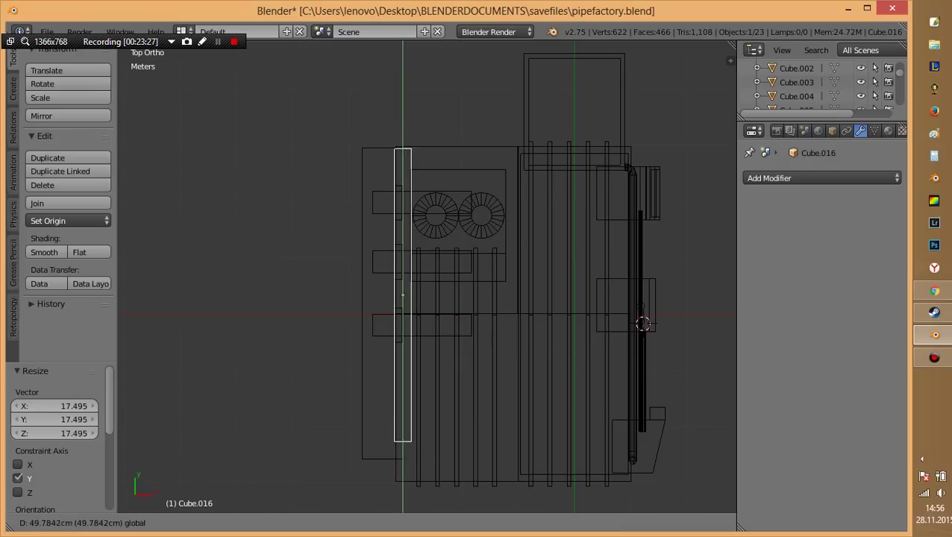
{"action": "key", "text": "Return"}
{"action": "key", "text": "s"}
{"action": "key", "text": "y"}
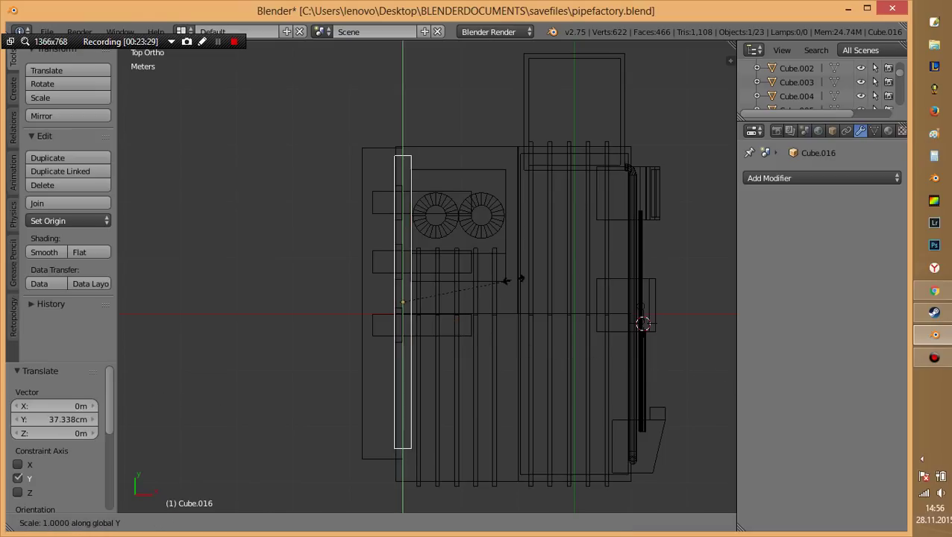
{"action": "key", "text": "Return"}
Position the bar along X and Y at the front wall and flatten it.
{"action": "mouse_move", "coordinate": [513, 280]}
{"action": "middle_mouse_down"}
{"action": "mouse_move", "coordinate": [556, 160]}
{"action": "mouse_move", "coordinate": [443, 244]}
{"action": "middle_mouse_up"}
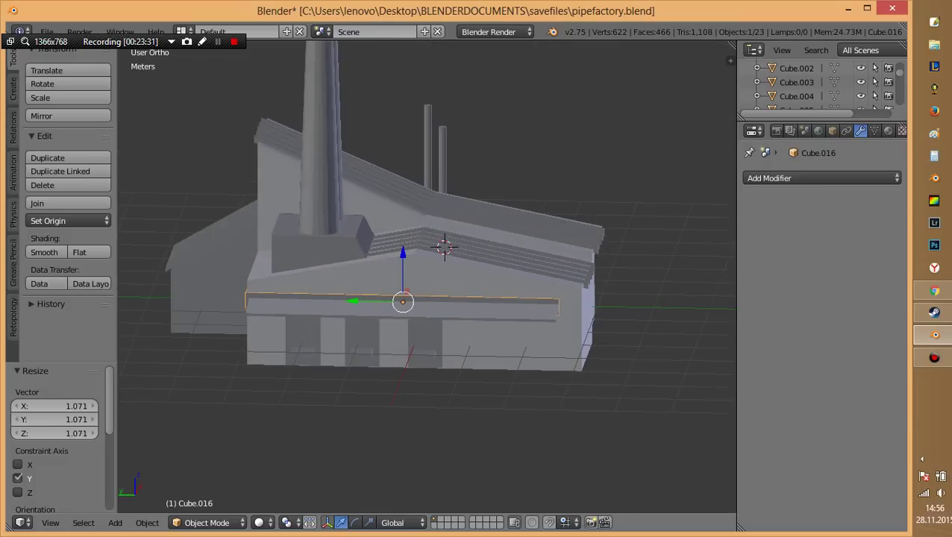
{"action": "key", "text": "g"}
{"action": "key", "text": "x"}
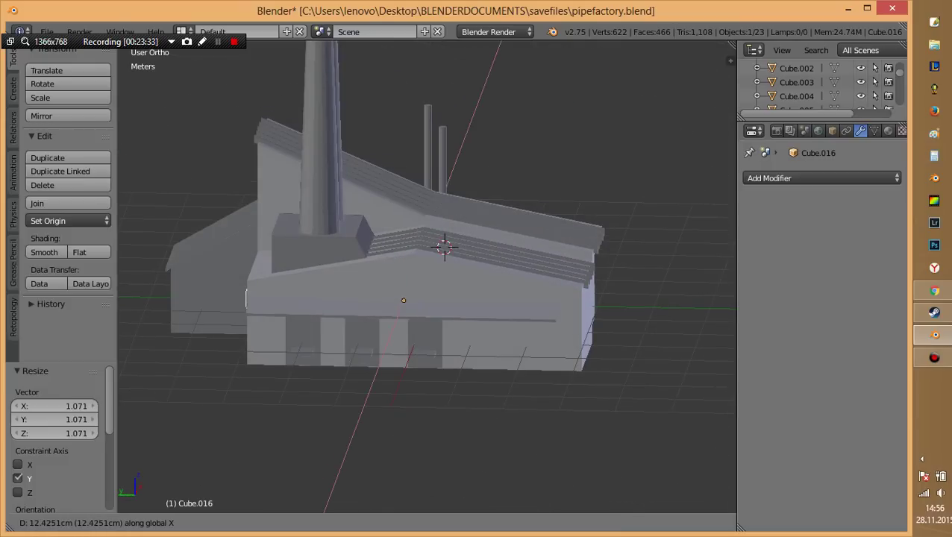
{"action": "key", "text": "y"}
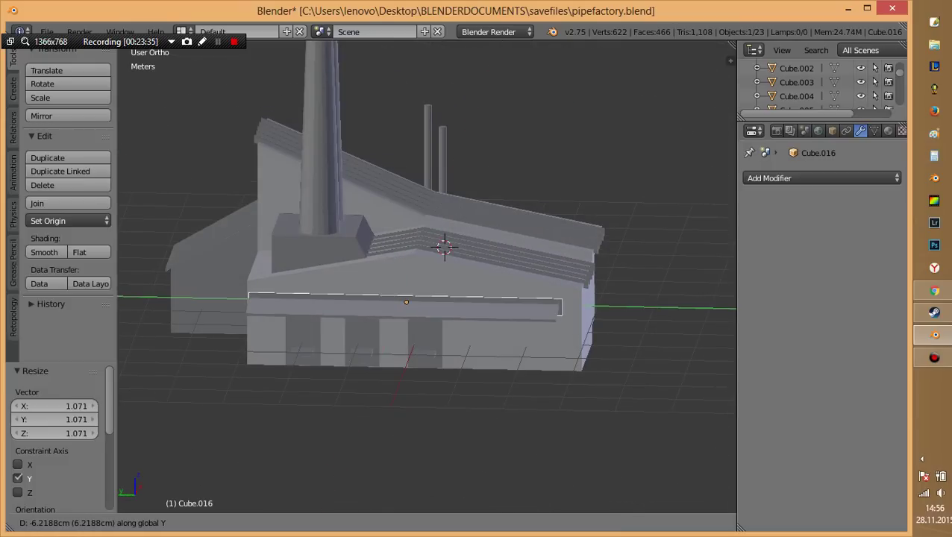
{"action": "key", "text": "Return"}
{"action": "mouse_move", "coordinate": [443, 246]}
{"action": "middle_mouse_down"}
{"action": "mouse_move", "coordinate": [492, 223]}
{"action": "mouse_move", "coordinate": [581, 321]}
{"action": "middle_mouse_up"}
{"action": "scroll", "coordinate": [388, 238], "scroll_direction": "up", "scroll_amount": 2}
{"action": "key", "text": "s"}
{"action": "key", "text": "z"}
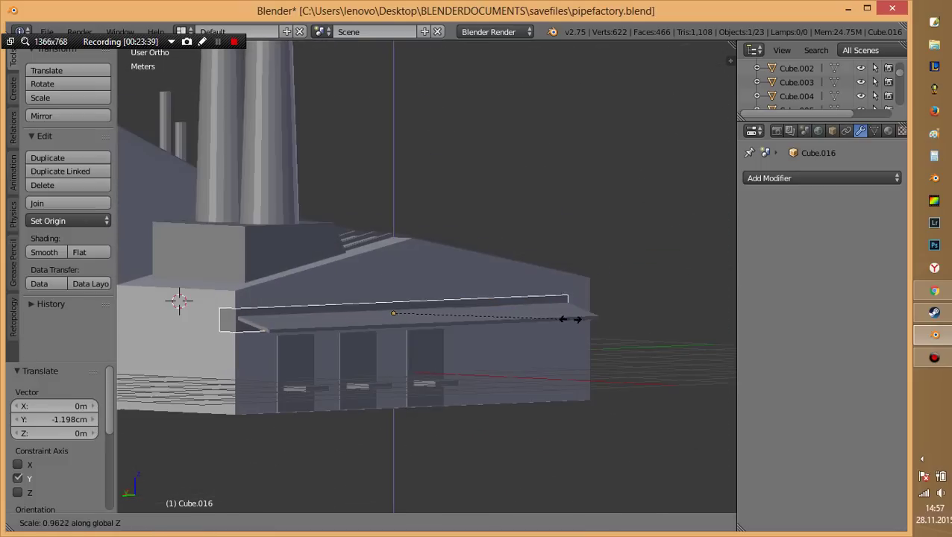
{"action": "key", "text": "Return"}
Raise the bar to sit just above the canopy and fine-tune its placement.
{"action": "key", "text": "g"}
{"action": "key", "text": "z"}
{"action": "key", "text": "Return"}
{"action": "middle_click_drag", "start_coordinate": [418, 299], "coordinate": [492, 221]}
{"action": "key", "text": "g"}
{"action": "key", "text": "z"}
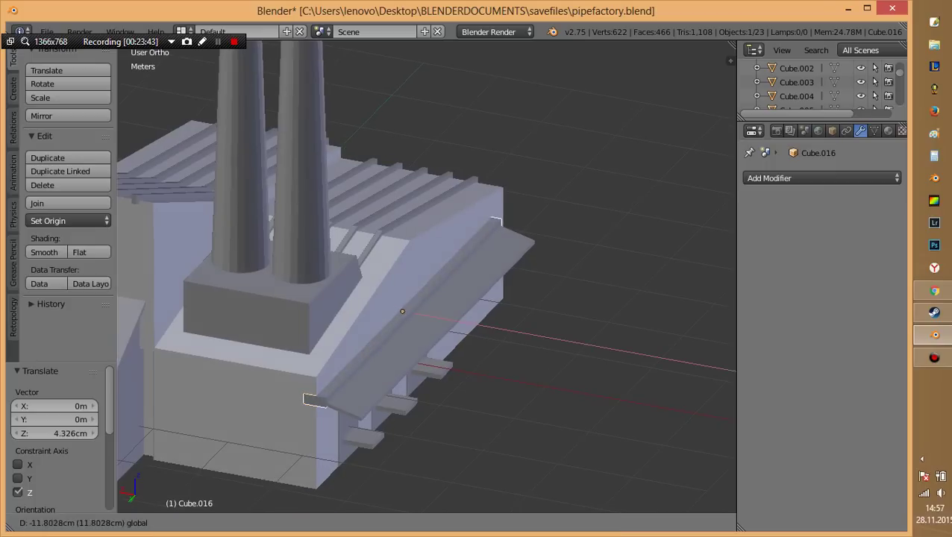
{"action": "key", "text": "Return"}
{"action": "mouse_move", "coordinate": [418, 298]}
{"action": "middle_mouse_down"}
{"action": "mouse_move", "coordinate": [454, 239]}
{"action": "mouse_move", "coordinate": [462, 246]}
{"action": "mouse_move", "coordinate": [447, 253]}
{"action": "middle_mouse_up"}
In Edit Mode, move the bar's left end face outward along Y to lengthen it.
{"action": "key", "text": "Tab"}
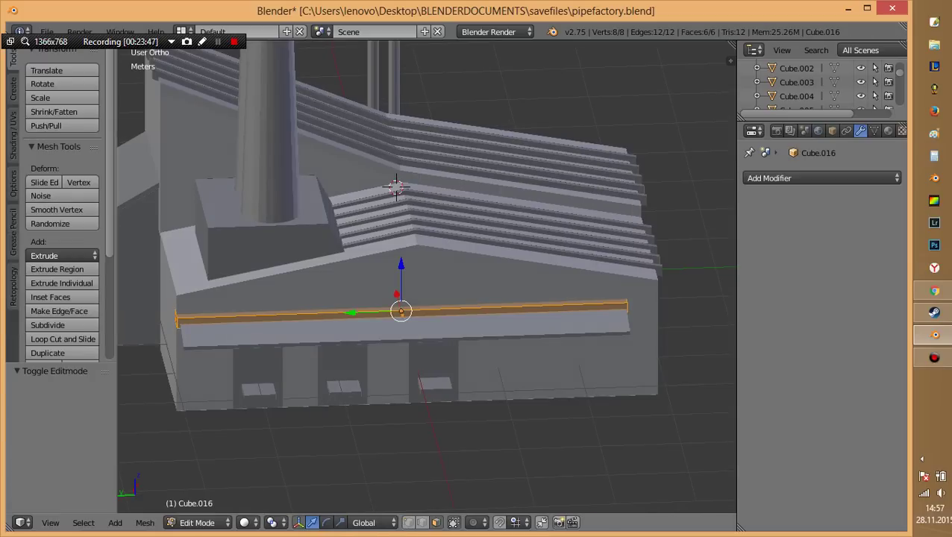
{"action": "right_click", "coordinate": [177, 319]}
{"action": "key", "text": "g"}
{"action": "key", "text": "y"}
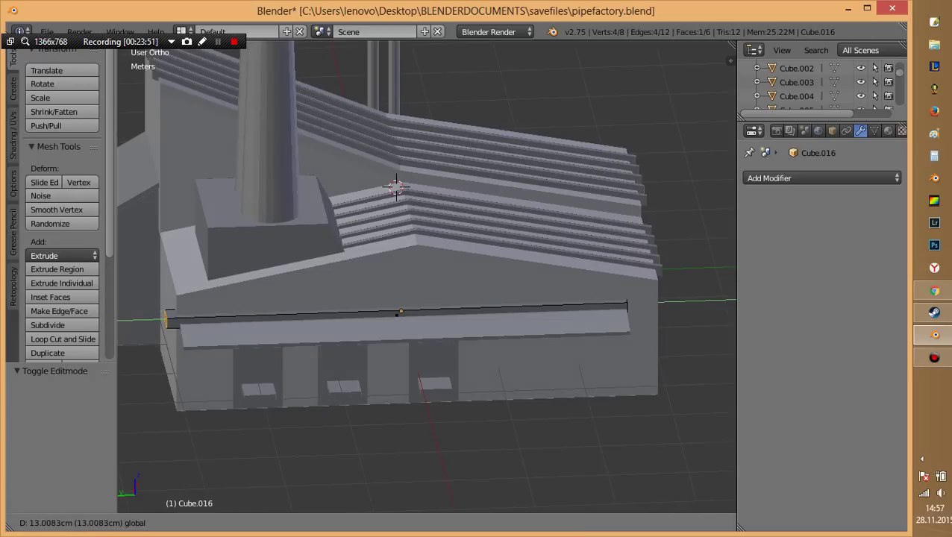
{"action": "key", "text": "Return"}
Add a loop cut near the bar's end.
{"action": "middle_click_drag", "start_coordinate": [396, 187], "coordinate": [165, 319]}
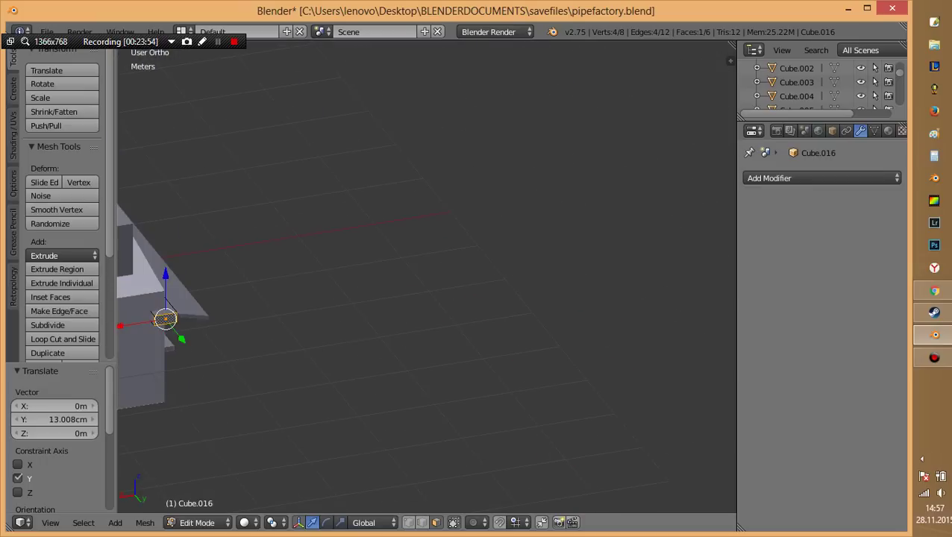
{"action": "scroll", "coordinate": [425, 276], "scroll_direction": "down", "scroll_amount": 4}
{"action": "middle_click_drag", "start_coordinate": [335, 223], "coordinate": [448, 246]}
{"action": "scroll", "coordinate": [429, 289], "scroll_direction": "up", "scroll_amount": 3}
{"action": "key", "text": "ctrl+r"}
{"action": "left_click", "coordinate": [431, 288]}
{"action": "left_click", "coordinate": [447, 292]}
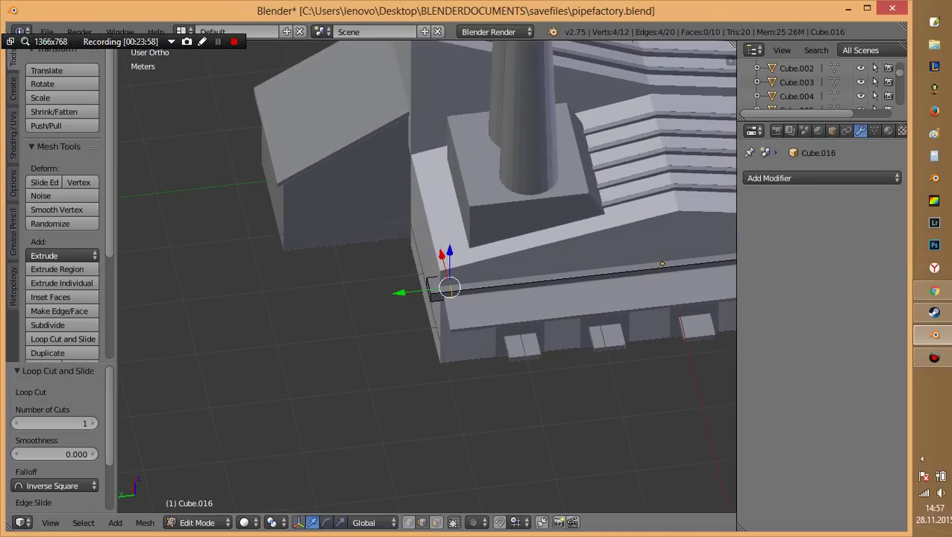
In face select mode, extrude the bar's end face into a new section.
{"action": "middle_click_drag", "start_coordinate": [448, 292], "coordinate": [261, 299]}
{"action": "key", "text": "ctrl+Tab"}
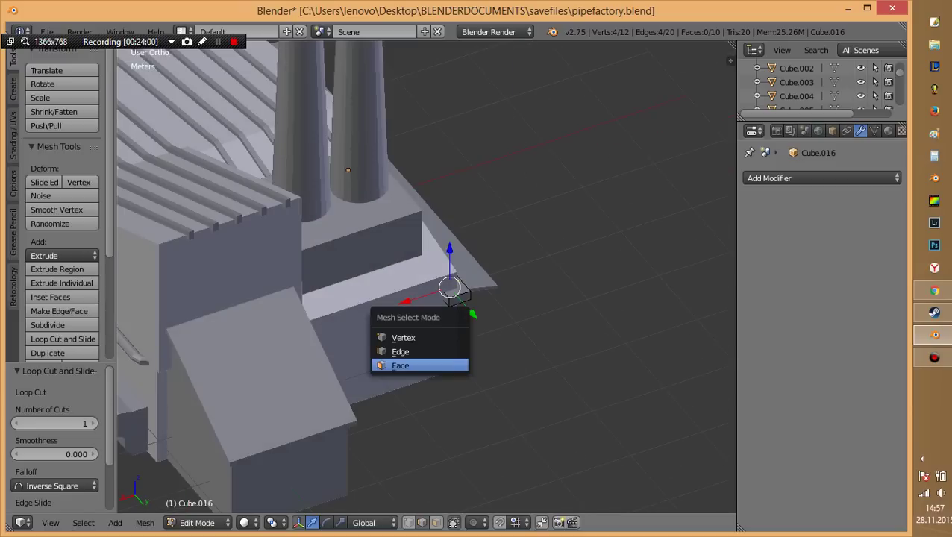
{"action": "left_click", "coordinate": [406, 363]}
{"action": "right_click", "coordinate": [448, 296]}
{"action": "key", "text": "e"}
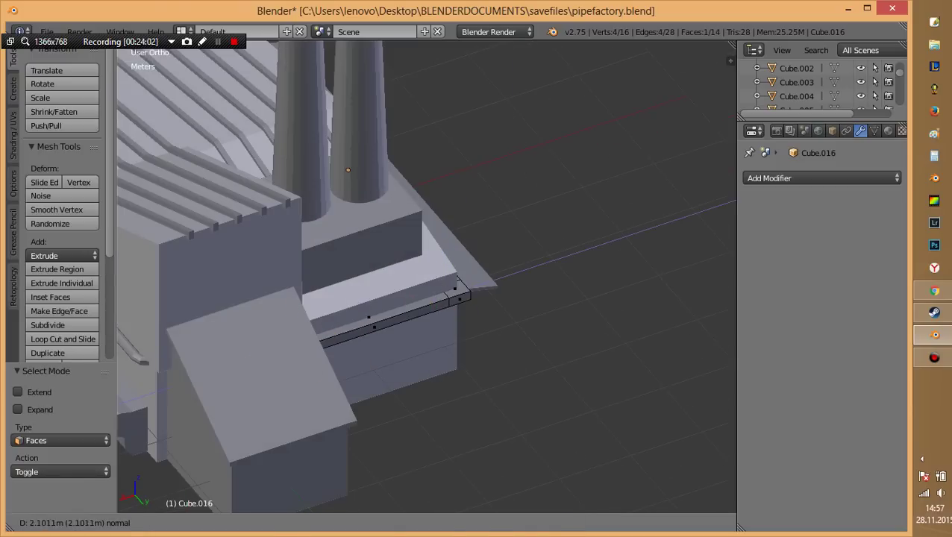
{"action": "left_click", "coordinate": [447, 299]}
Reposition the newly extruded geometry, then return to Object Mode and deselect all.
{"action": "mouse_move", "coordinate": [447, 298]}
{"action": "middle_mouse_down"}
{"action": "mouse_move", "coordinate": [522, 239]}
{"action": "mouse_move", "coordinate": [574, 333]}
{"action": "mouse_move", "coordinate": [477, 284]}
{"action": "middle_mouse_up"}
{"action": "key", "text": "g"}
{"action": "left_click", "coordinate": [543, 237]}
{"action": "key", "text": "Tab"}
{"action": "key", "text": "a"}
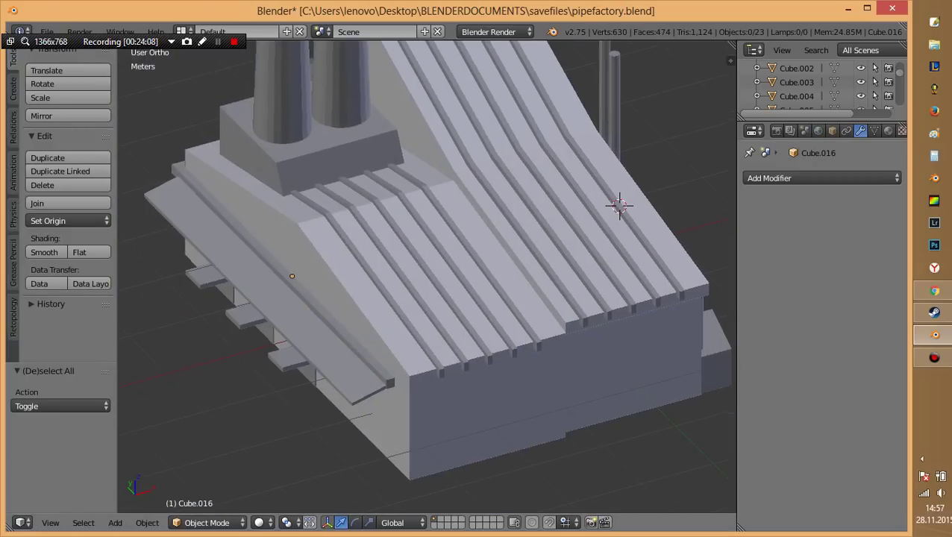
On the roof-edge strip Cube.016, slide a vertex along Y and along its edge.
{"action": "key", "text": "Tab"}
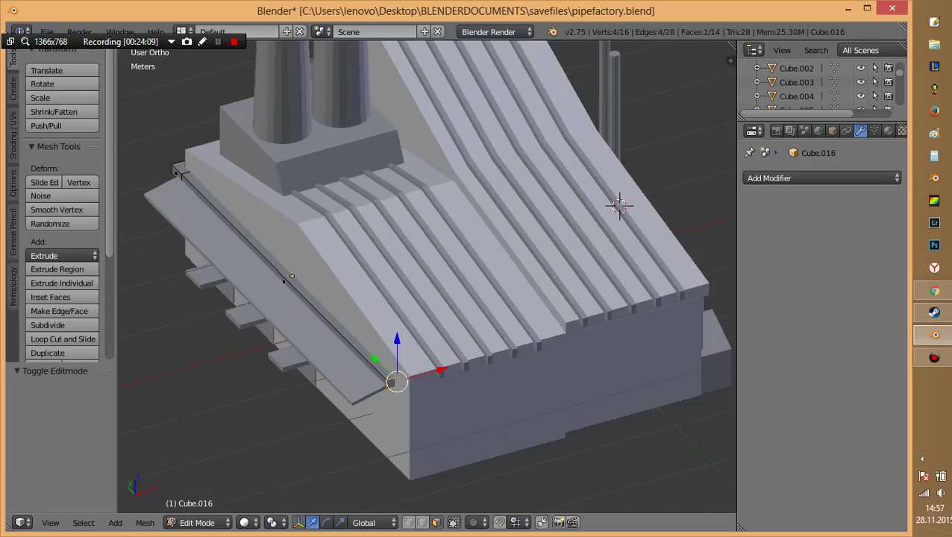
{"action": "key", "text": "g"}
{"action": "key", "text": "y"}
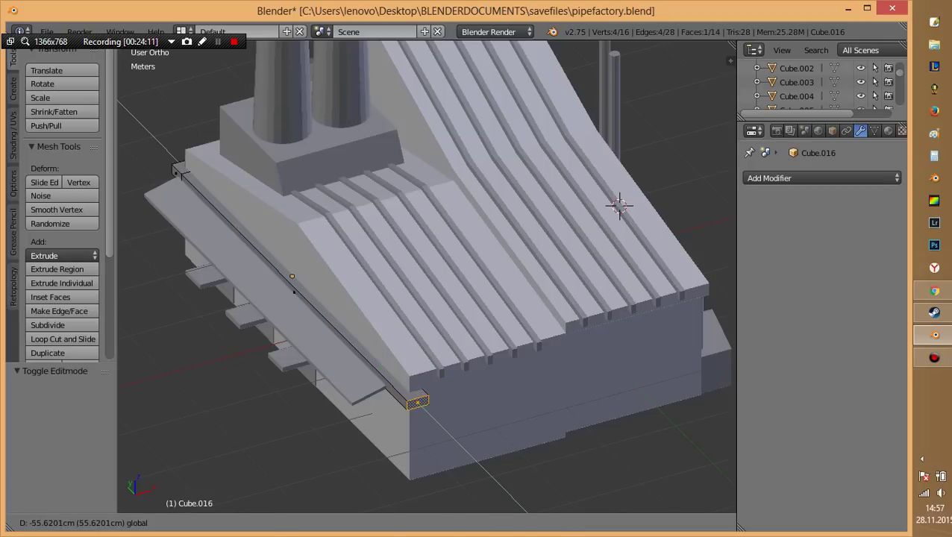
{"action": "left_click", "coordinate": [294, 290]}
{"action": "key", "text": "g"}
{"action": "key", "text": "g"}
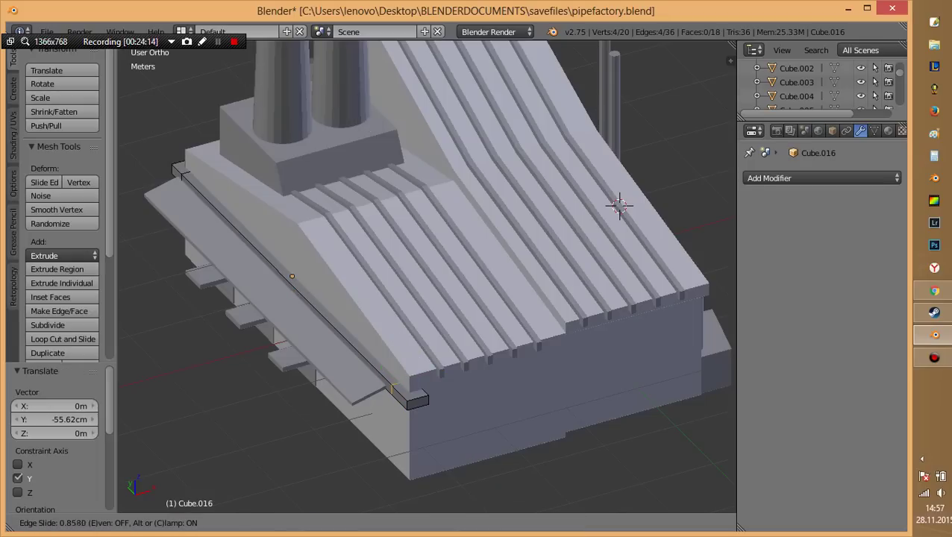
{"action": "left_click", "coordinate": [396, 391]}
{"action": "middle_click_drag", "start_coordinate": [396, 391], "coordinate": [403, 448]}
{"action": "scroll", "coordinate": [403, 447], "scroll_direction": "up", "scroll_amount": 3}
Extrude the strip's end face 2.193 m along X across the front.
{"action": "key", "text": "ctrl+Tab"}
{"action": "key", "text": "Return"}
{"action": "scroll", "coordinate": [427, 276], "scroll_direction": "down", "scroll_amount": 3}
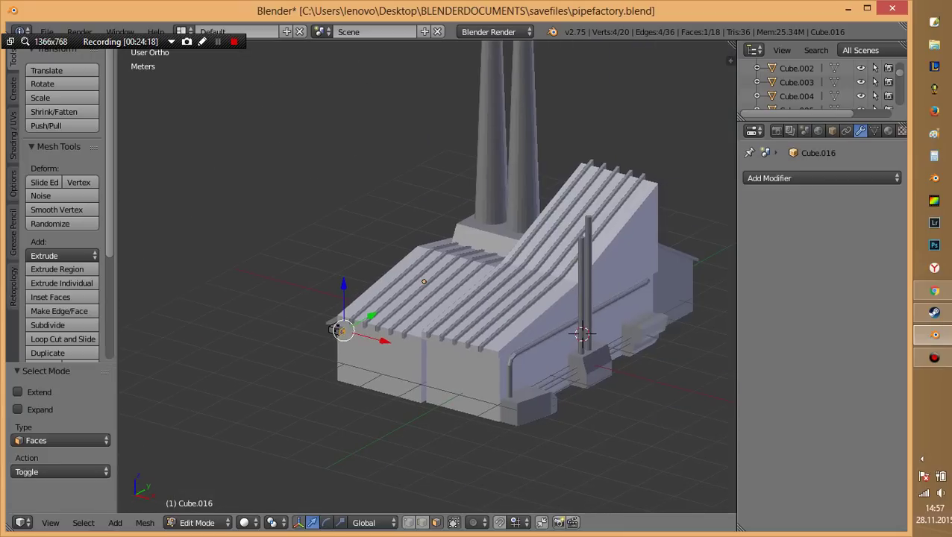
{"action": "key", "text": "e"}
{"action": "key", "text": "Return"}
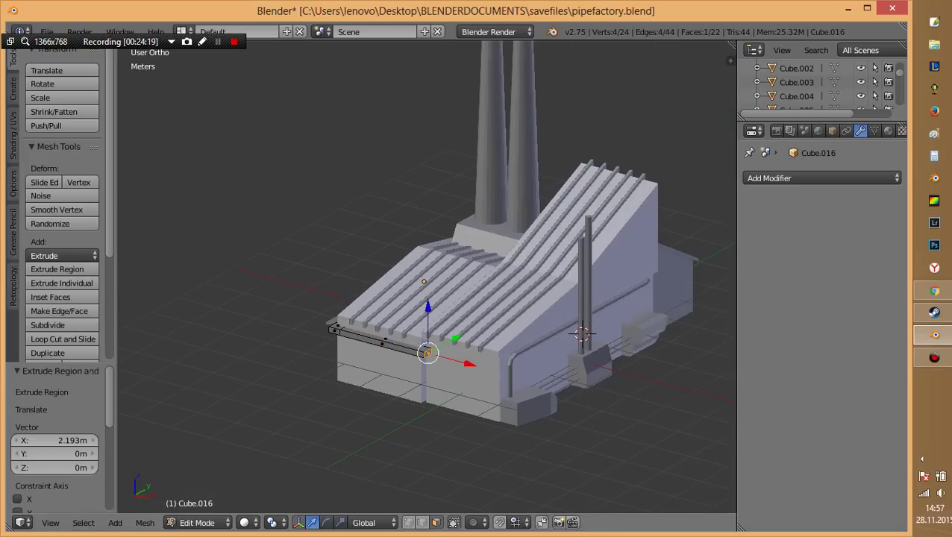
{"action": "middle_click_drag", "start_coordinate": [427, 352], "coordinate": [485, 284]}
{"action": "middle_click_drag", "start_coordinate": [324, 339], "coordinate": [447, 223]}
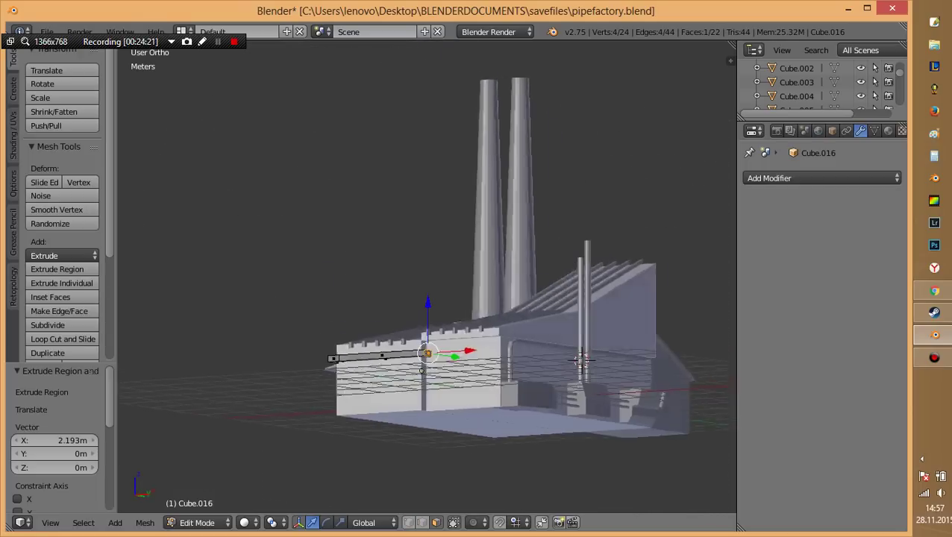
{"action": "scroll", "coordinate": [492, 180], "scroll_direction": "up", "scroll_amount": 6}
{"action": "middle_click_drag", "start_coordinate": [492, 179], "coordinate": [451, 104]}
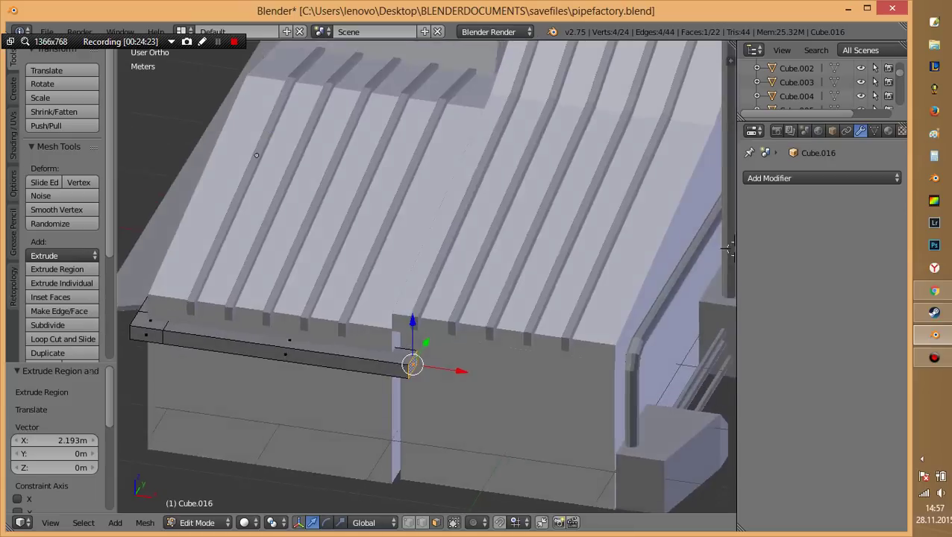
Add a loop cut to the extended strip and extrude one of its faces.
{"action": "key", "text": "ctrl+r"}
{"action": "left_click", "coordinate": [316, 317]}
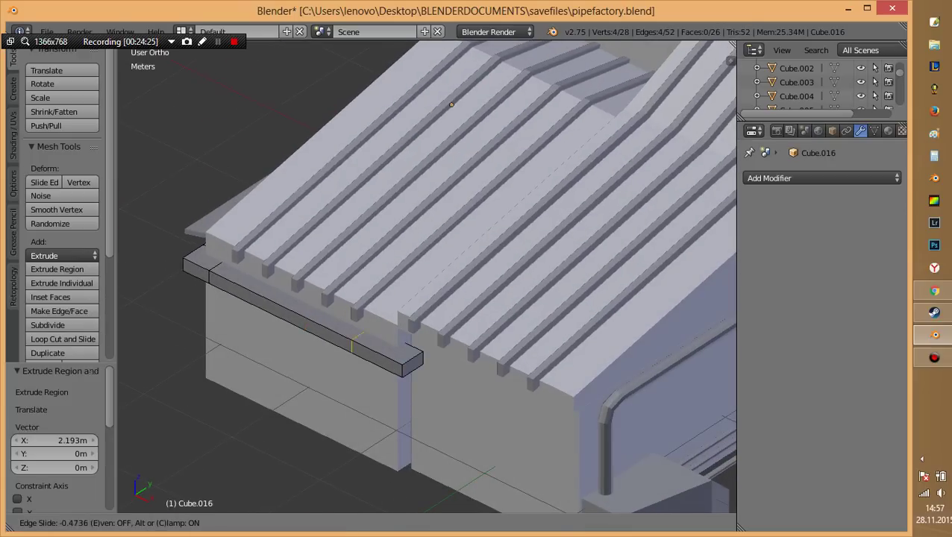
{"action": "left_click", "coordinate": [451, 104]}
{"action": "key", "text": "z"}
{"action": "key", "text": "ctrl+Tab"}
{"action": "left_click", "coordinate": [388, 431]}
{"action": "key", "text": "z"}
{"action": "key", "text": "e"}
{"action": "key", "text": "Return"}
Return to Object Mode, deselect all, and save pipefactory.blend.
{"action": "key", "text": "Tab"}
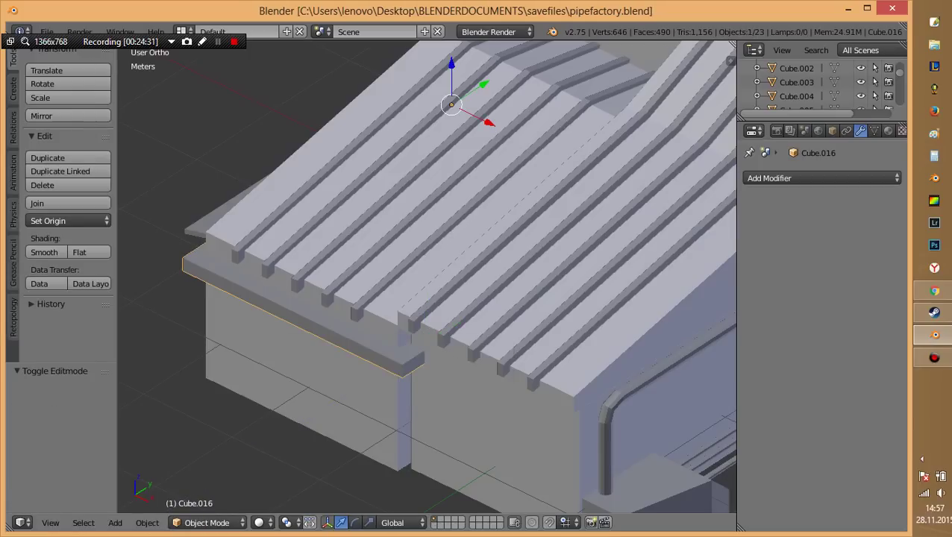
{"action": "key", "text": "a"}
{"action": "scroll", "coordinate": [448, 224], "scroll_direction": "down", "scroll_amount": 5}
{"action": "mouse_move", "coordinate": [567, 149]}
{"action": "middle_mouse_down"}
{"action": "mouse_move", "coordinate": [640, 224]}
{"action": "mouse_move", "coordinate": [659, 213]}
{"action": "mouse_move", "coordinate": [687, 249]}
{"action": "mouse_move", "coordinate": [675, 240]}
{"action": "mouse_move", "coordinate": [472, 249]}
{"action": "mouse_move", "coordinate": [409, 264]}
{"action": "mouse_move", "coordinate": [501, 237]}
{"action": "middle_mouse_up"}
{"action": "key", "text": "ctrl+s"}
Duplicate the small base box Cube.012 and rotate the copy 90° about Z.
{"action": "right_click", "coordinate": [408, 310]}
{"action": "mouse_move", "coordinate": [407, 310]}
{"action": "middle_mouse_down"}
{"action": "mouse_move", "coordinate": [313, 298]}
{"action": "mouse_move", "coordinate": [322, 294]}
{"action": "mouse_move", "coordinate": [351, 328]}
{"action": "middle_mouse_up"}
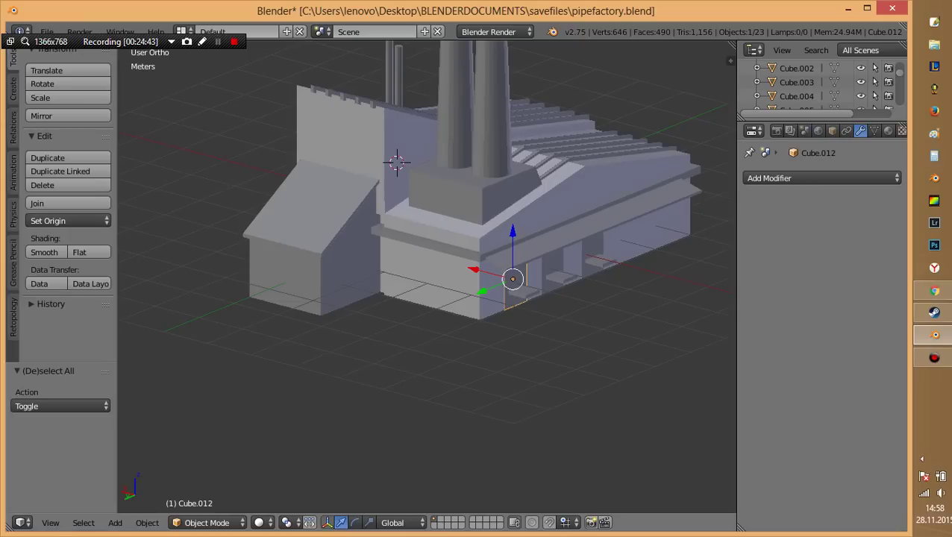
{"action": "key", "text": "shift+d"}
{"action": "key", "text": "r"}
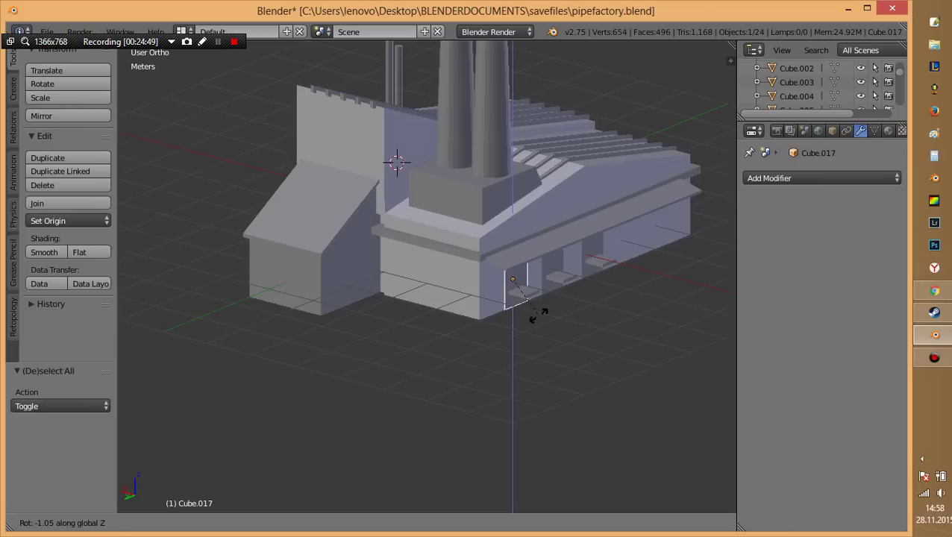
{"action": "type", "text": "90"}
{"action": "key", "text": "Return"}
From the top wireframe view, move the copy 2.688 m along X.
{"action": "key", "text": "KP_7"}
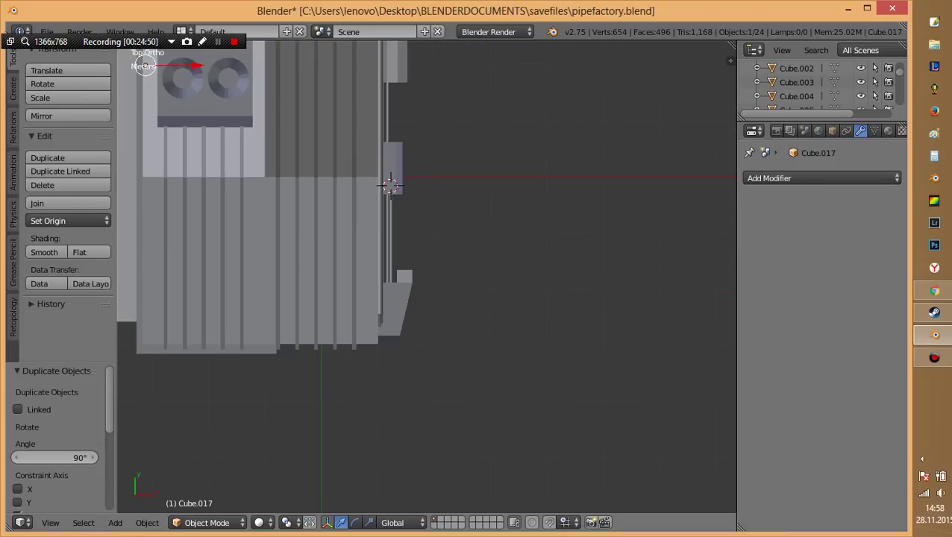
{"action": "key", "text": "z"}
{"action": "key", "text": "g"}
{"action": "key", "text": "y"}
{"action": "key", "text": "Return"}
{"action": "key", "text": "g"}
{"action": "key", "text": "x"}
{"action": "key", "text": "Return"}
{"action": "key", "text": "z"}
Scale the copy uniformly to 0.522, then narrow it to 0.677 along X.
{"action": "middle_click_drag", "start_coordinate": [503, 353], "coordinate": [485, 224]}
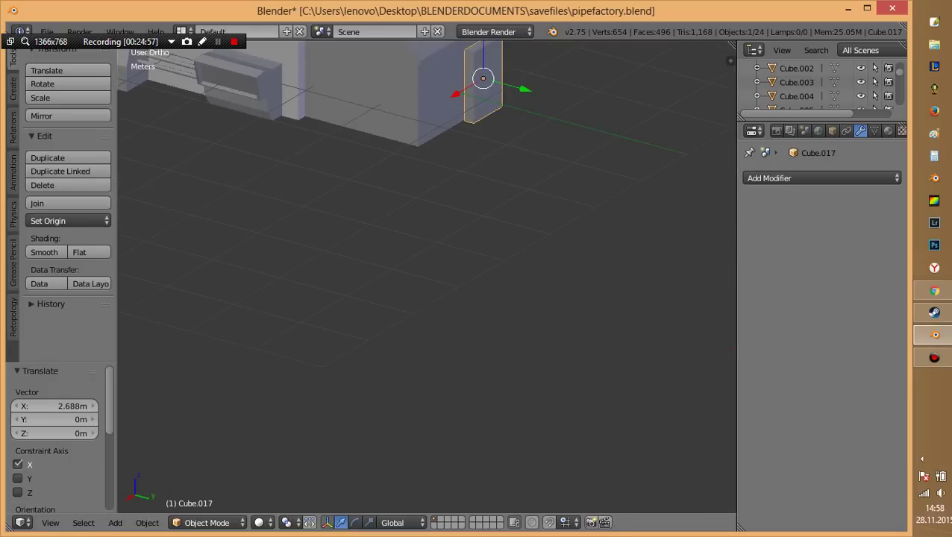
{"action": "scroll", "coordinate": [425, 276], "scroll_direction": "down", "scroll_amount": 3}
{"action": "mouse_move", "coordinate": [425, 276]}
{"action": "middle_mouse_down"}
{"action": "mouse_move", "coordinate": [425, 246]}
{"action": "mouse_move", "coordinate": [447, 246]}
{"action": "mouse_move", "coordinate": [447, 231]}
{"action": "mouse_move", "coordinate": [477, 231]}
{"action": "middle_mouse_up"}
{"action": "scroll", "coordinate": [425, 246], "scroll_direction": "up", "scroll_amount": 3}
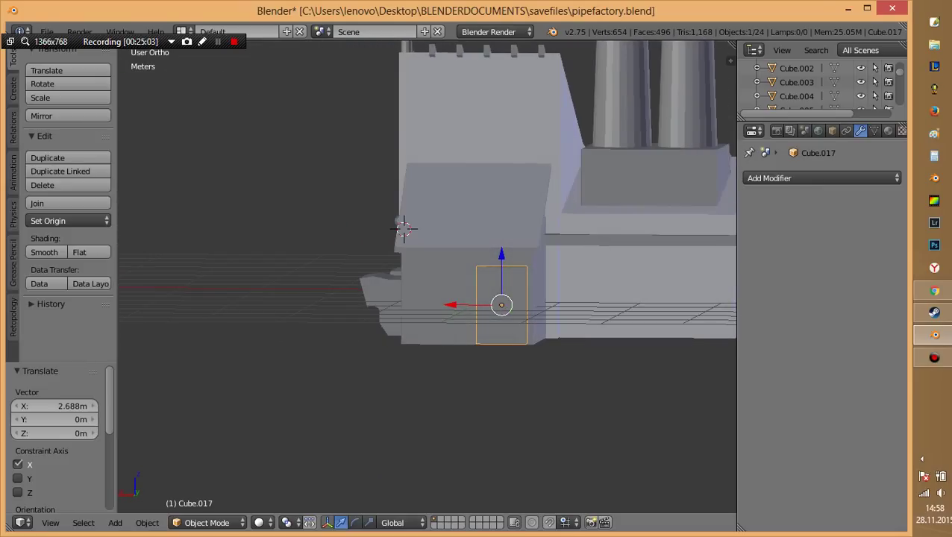
{"action": "key", "text": "s"}
{"action": "left_click", "coordinate": [563, 314]}
{"action": "key", "text": "s"}
{"action": "key", "text": "x"}
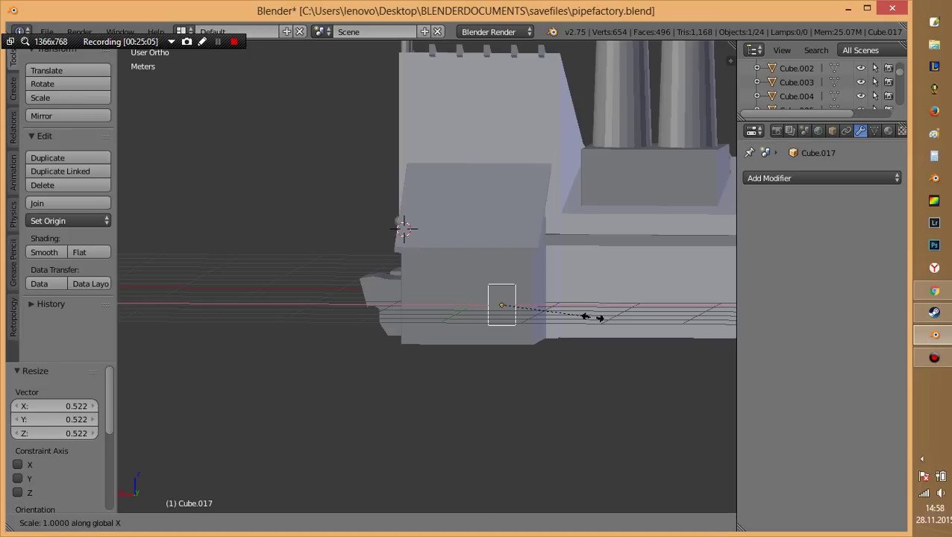
{"action": "left_click", "coordinate": [563, 316]}
Lower the panel 23.368 cm, then a further 2.094 cm onto the ground.
{"action": "key", "text": "g"}
{"action": "key", "text": "z"}
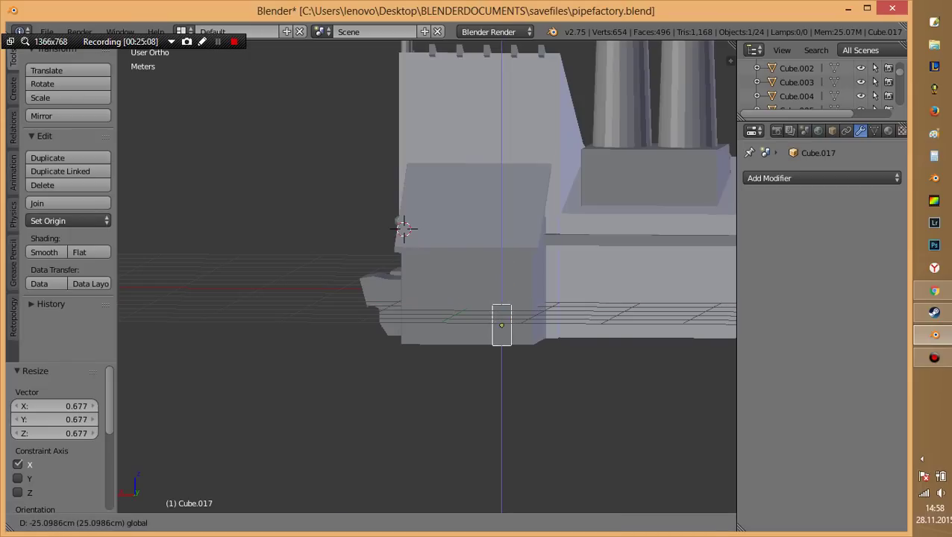
{"action": "key", "text": "Return"}
{"action": "middle_click_drag", "start_coordinate": [447, 224], "coordinate": [470, 217]}
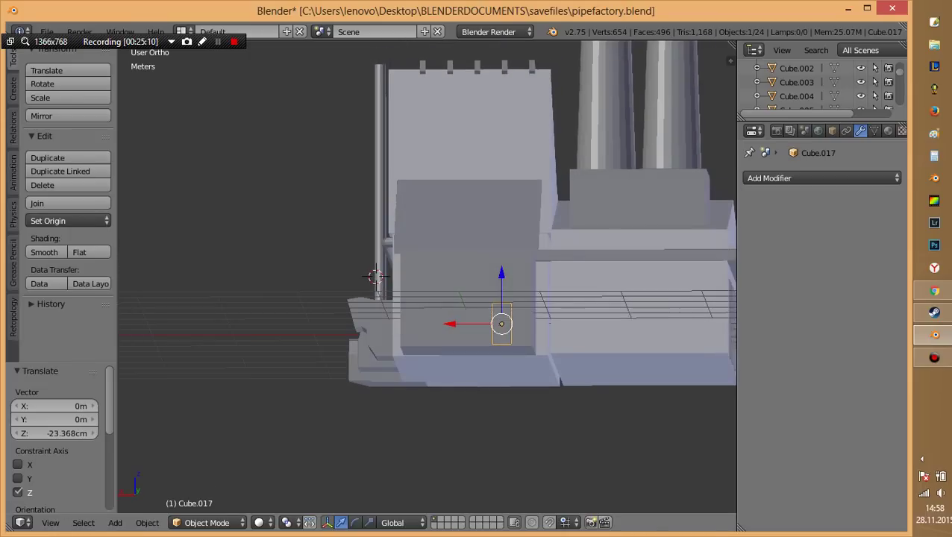
{"action": "key", "text": "KP_1"}
{"action": "key", "text": "z"}
{"action": "key", "text": "KP_Decimal"}
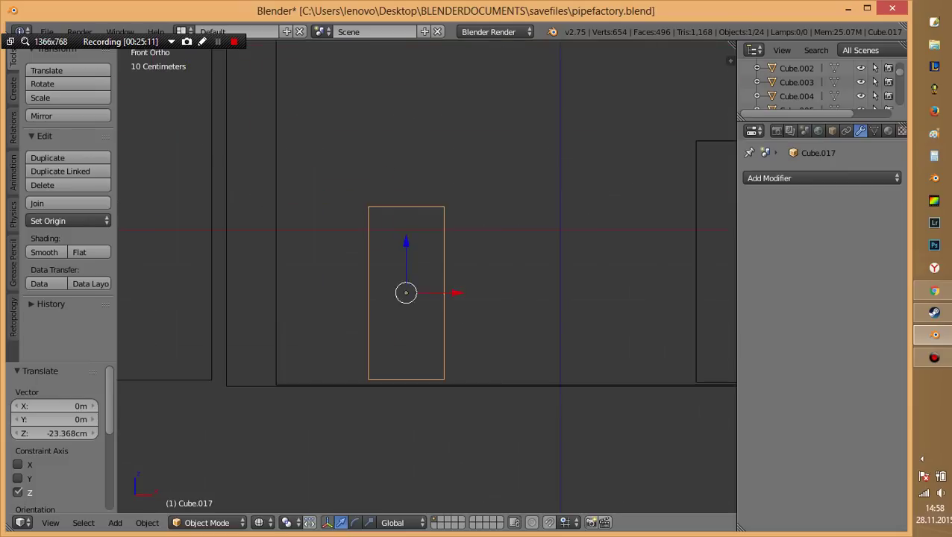
{"action": "key", "text": "g"}
{"action": "key", "text": "Return"}
{"action": "key", "text": "z"}
Push the panel 15.175 cm along Y and nudge it flush against the annex wall.
{"action": "middle_click_drag", "start_coordinate": [425, 283], "coordinate": [478, 269]}
{"action": "scroll", "coordinate": [425, 283], "scroll_direction": "down", "scroll_amount": 4}
{"action": "middle_click_drag", "start_coordinate": [425, 283], "coordinate": [448, 276]}
{"action": "key", "text": "g"}
{"action": "key", "text": "y"}
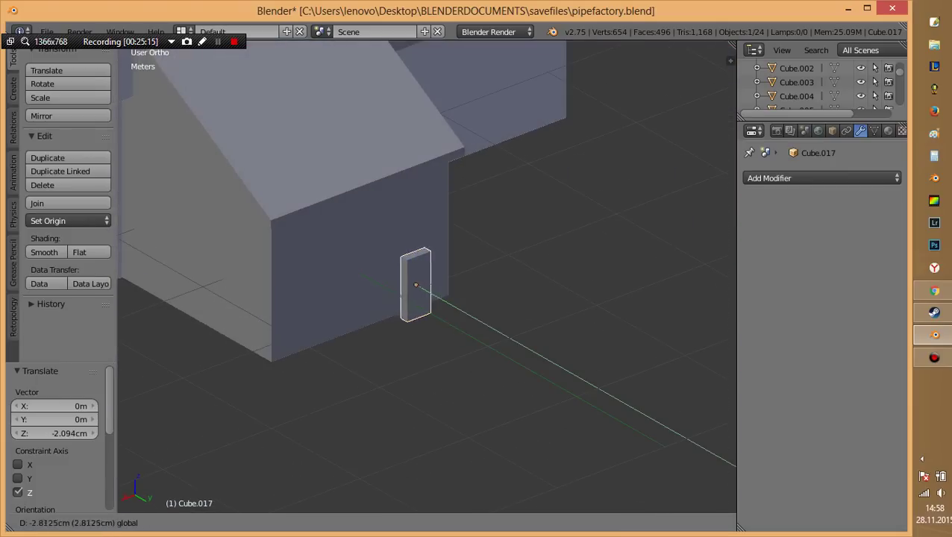
{"action": "key", "text": "Return"}
{"action": "key", "text": "KP_Decimal"}
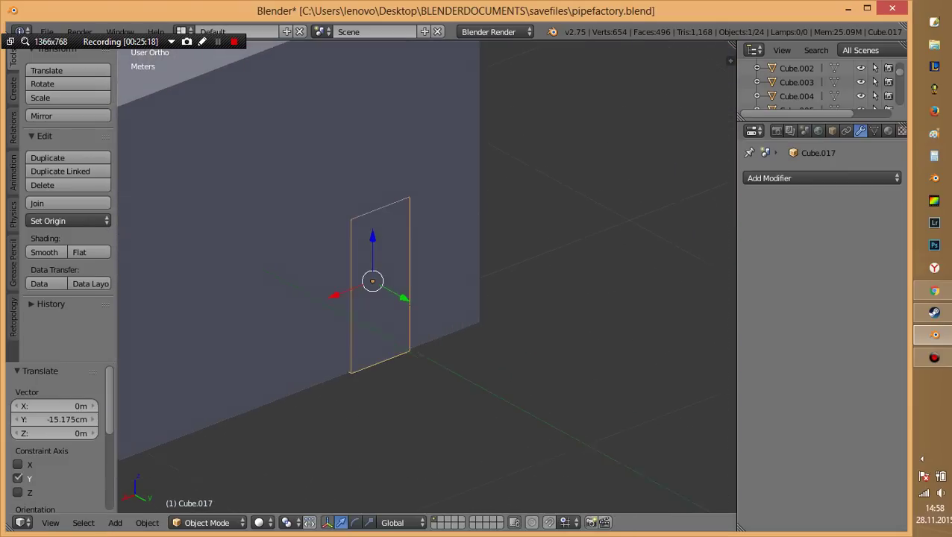
{"action": "key", "text": "g"}
{"action": "key", "text": "y"}
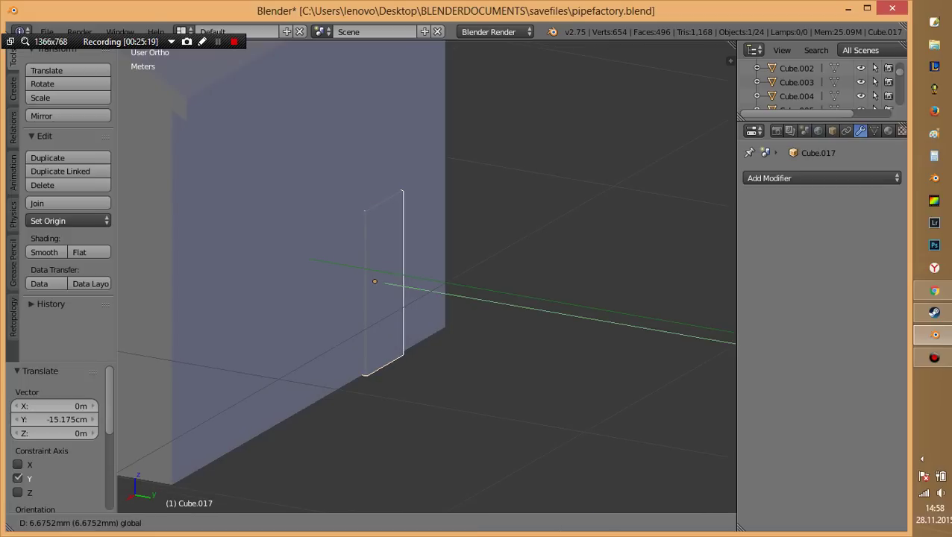
{"action": "key", "text": "Return"}
Duplicate the finished door panel to create Cube.018.
{"action": "middle_click_drag", "start_coordinate": [417, 283], "coordinate": [462, 283]}
{"action": "scroll", "coordinate": [492, 308], "scroll_direction": "down", "scroll_amount": 3}
{"action": "key", "text": "shift+d"}
Slide the copy sideways along X and raise the second copy 33.058 cm.
{"action": "key", "text": "x"}
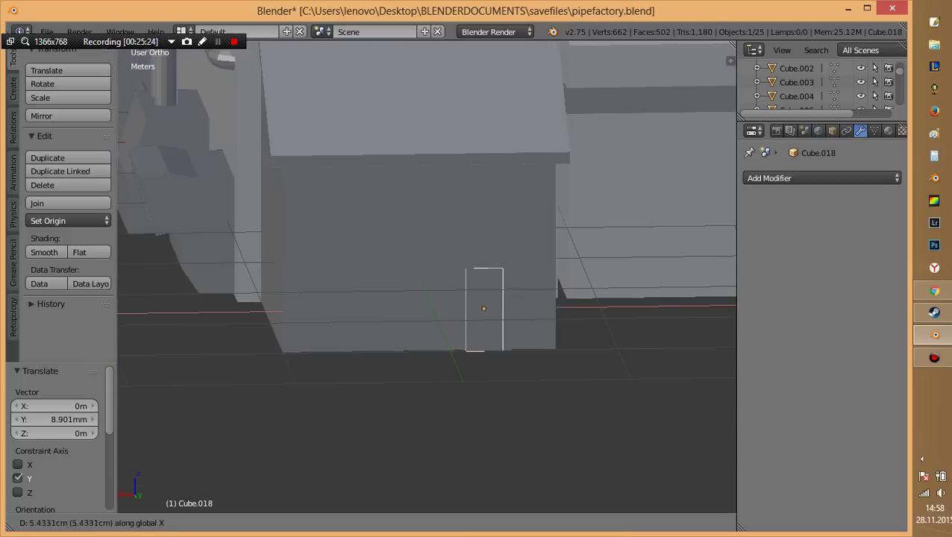
{"action": "key", "text": "Return"}
{"action": "key", "text": "g"}
{"action": "key", "text": "z"}
{"action": "key", "text": "Return"}
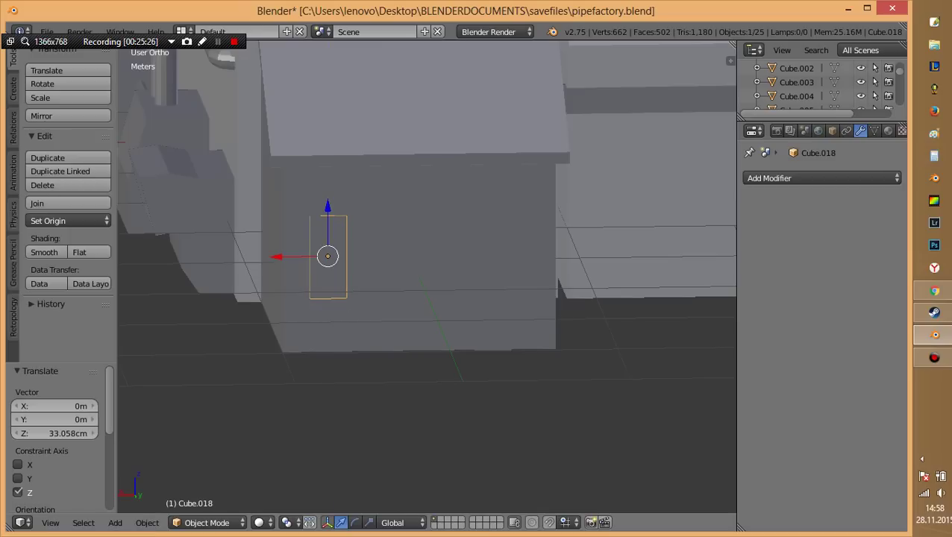
{"action": "middle_click_drag", "start_coordinate": [425, 276], "coordinate": [425, 223]}
{"action": "key", "text": "KP_1"}
{"action": "key", "text": "ctrl+KP_1"}
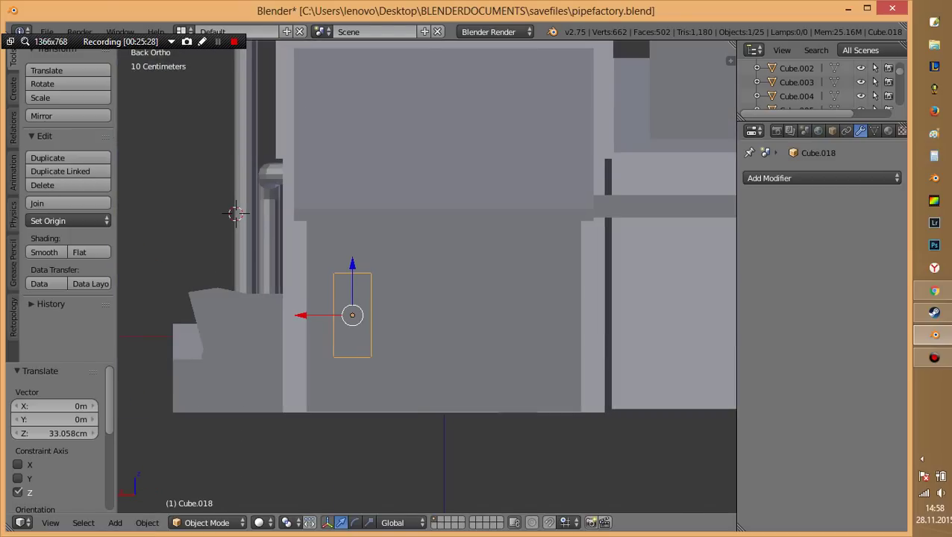
Reshape the second copy into a window: shorten it vertically, enlarge it, widen it along X.
{"action": "key", "text": "s"}
{"action": "key", "text": "z"}
{"action": "left_click", "coordinate": [416, 308]}
{"action": "key", "text": "s"}
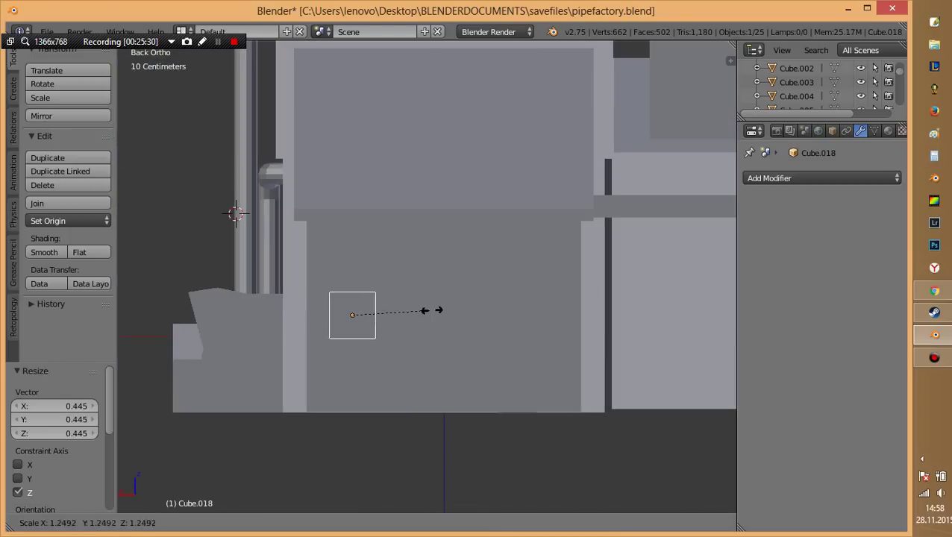
{"action": "left_click", "coordinate": [477, 314]}
{"action": "key", "text": "s"}
{"action": "key", "text": "x"}
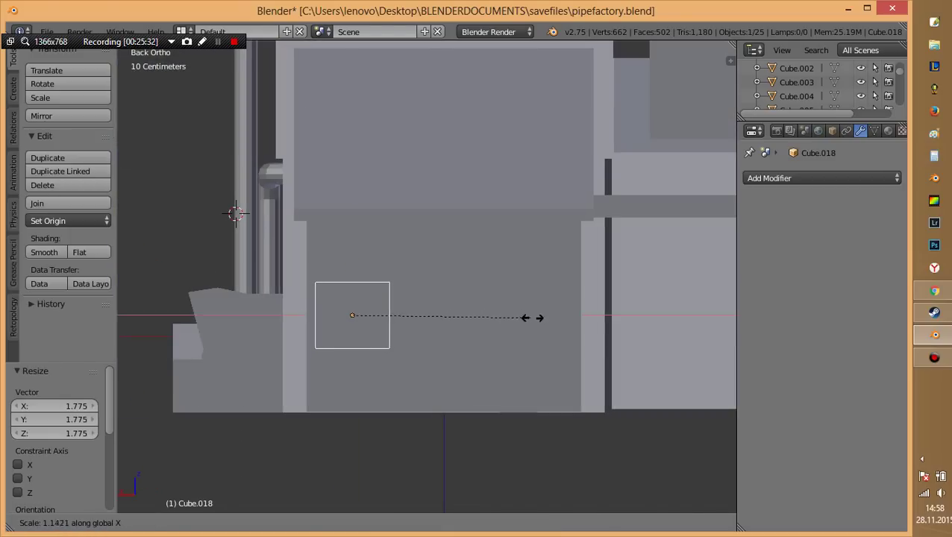
{"action": "left_click", "coordinate": [595, 314]}
Shift the window 20 cm along X and snap the 3D cursor to the world origin.
{"action": "key", "text": "z"}
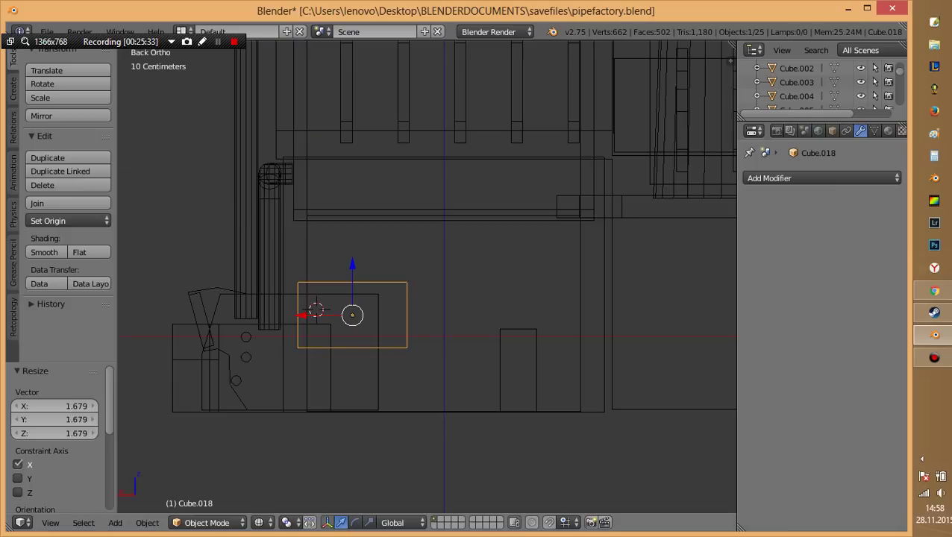
{"action": "key", "text": "g"}
{"action": "key", "text": "x"}
{"action": "key", "text": "Return"}
{"action": "key", "text": "space"}
{"action": "type", "text": "curs"}
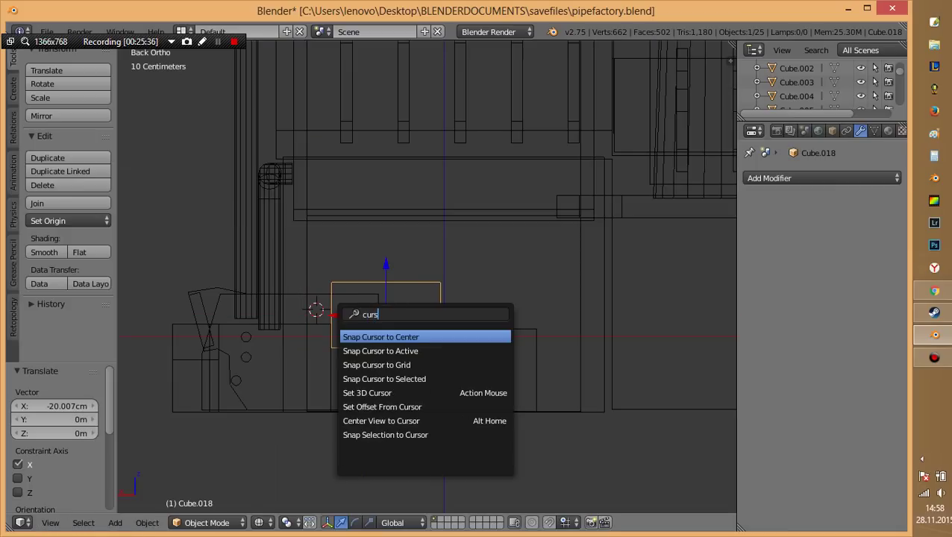
{"action": "key", "text": "Return"}
Raise the window 2.501 cm and nudge it slightly along Y.
{"action": "key", "text": "z"}
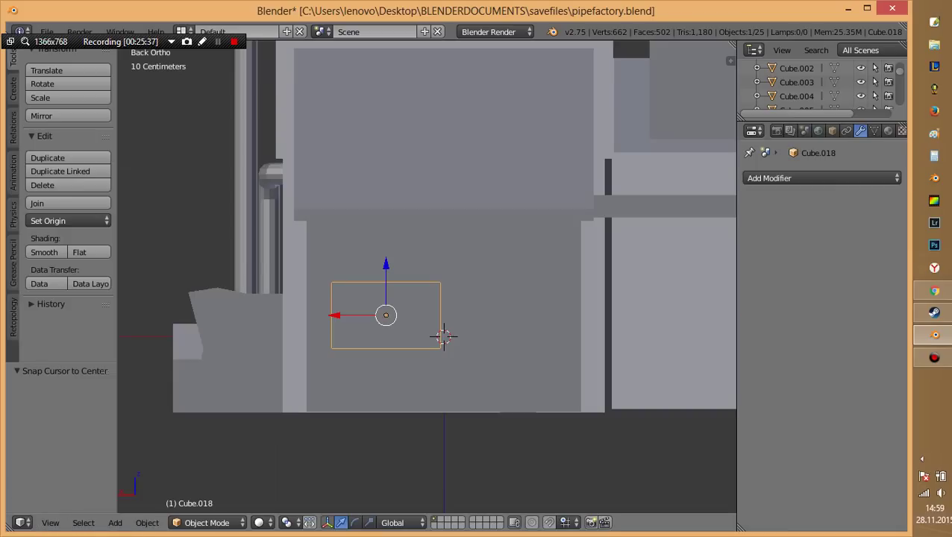
{"action": "key", "text": "g"}
{"action": "key", "text": "z"}
{"action": "left_click", "coordinate": [437, 333]}
{"action": "middle_click_drag", "start_coordinate": [437, 333], "coordinate": [484, 321]}
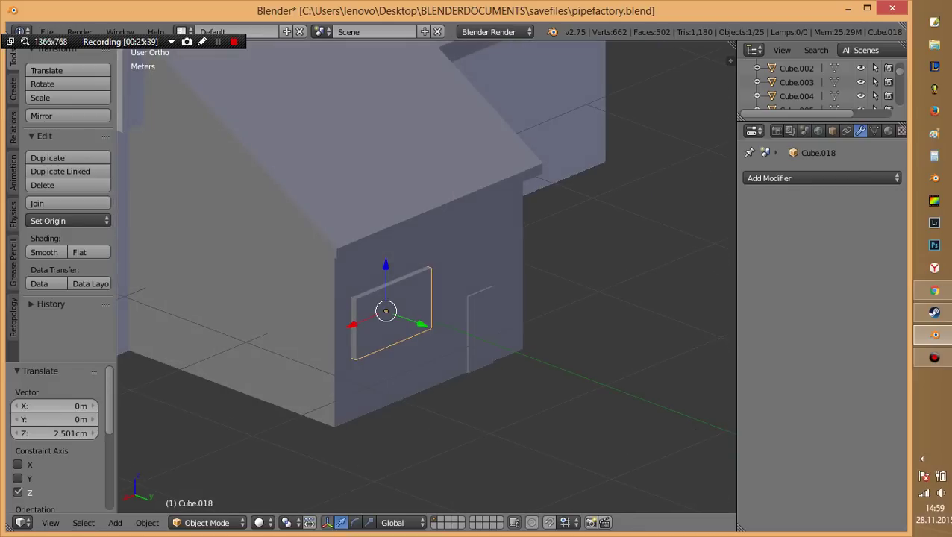
{"action": "key", "text": "g"}
{"action": "key", "text": "y"}
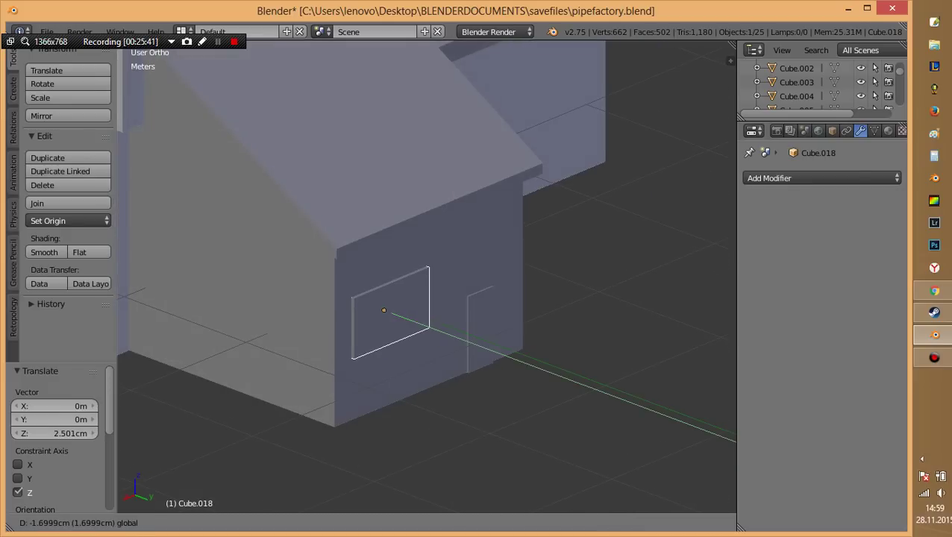
{"action": "key", "text": "Return"}
Narrow the window panel along X and slide it into place on the annex end wall.
{"action": "key", "text": "s"}
{"action": "key", "text": "x"}
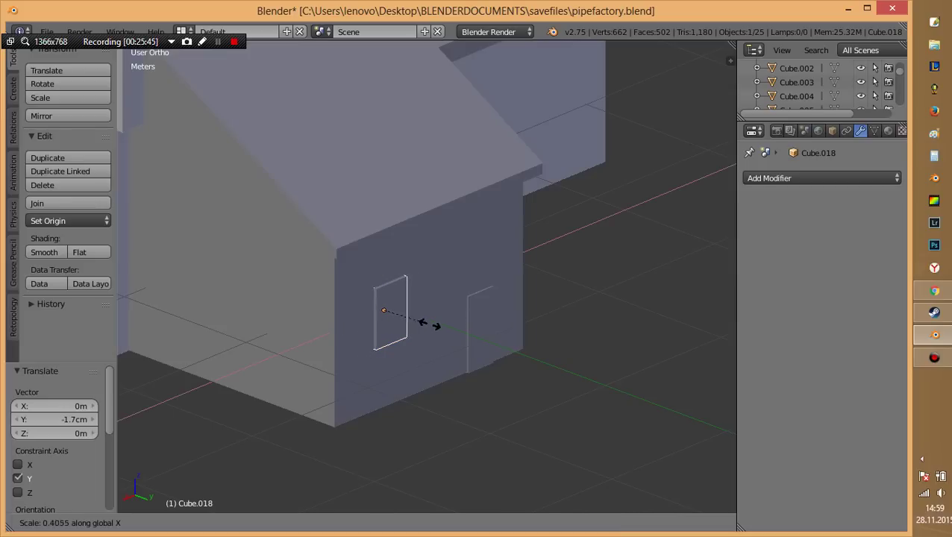
{"action": "left_click", "coordinate": [422, 329]}
{"action": "middle_click_drag", "start_coordinate": [422, 328], "coordinate": [455, 332]}
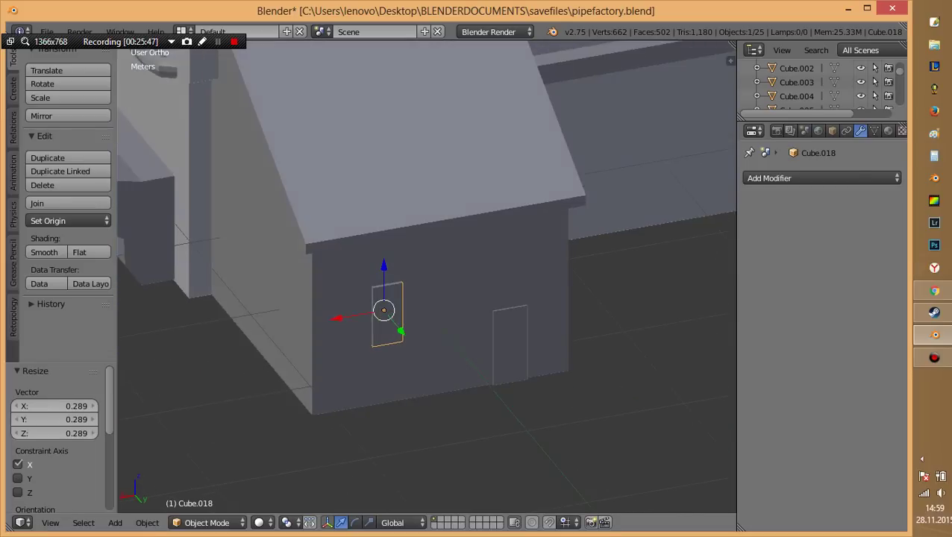
{"action": "key", "text": "g"}
{"action": "key", "text": "x"}
{"action": "key", "text": "Return"}
{"action": "key", "text": "g"}
{"action": "key", "text": "x"}
{"action": "key", "text": "Return"}
Duplicate the panel twice along X to form a row of three windows.
{"action": "key", "text": "shift+d"}
{"action": "key", "text": "x"}
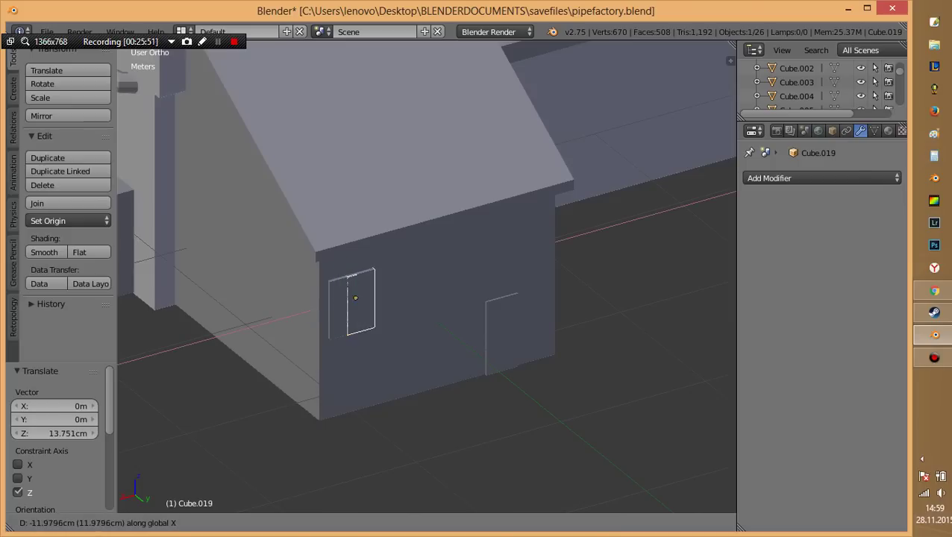
{"action": "key", "text": "Return"}
{"action": "key", "text": "shift+d"}
{"action": "key", "text": "x"}
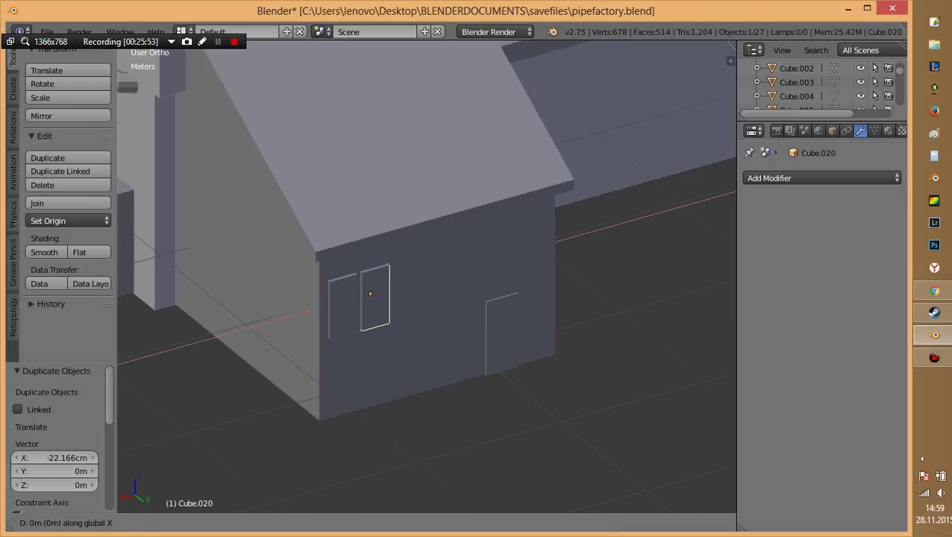
{"action": "key", "text": "Return"}
{"action": "key", "text": "Tab"}
{"action": "key", "text": "a"}
Orbit and zoom around the whole factory, then save pipefactory.blend.
{"action": "key", "text": "a"}
{"action": "key", "text": "Tab"}
{"action": "key", "text": "a"}
{"action": "middle_click_drag", "start_coordinate": [403, 287], "coordinate": [485, 280]}
{"action": "scroll", "coordinate": [426, 276], "scroll_direction": "down", "scroll_amount": 5}
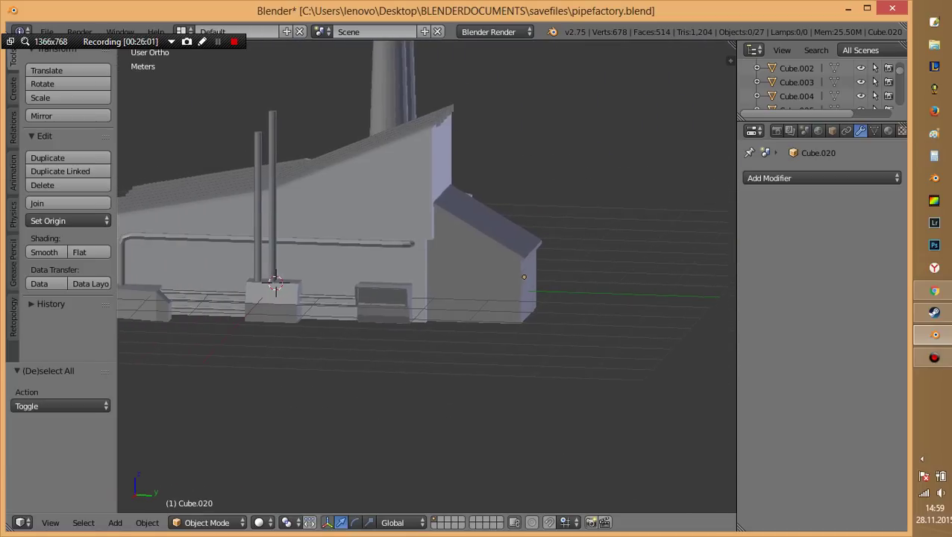
{"action": "mouse_move", "coordinate": [279, 291]}
{"action": "middle_mouse_down"}
{"action": "mouse_move", "coordinate": [307, 279]}
{"action": "mouse_move", "coordinate": [376, 298]}
{"action": "middle_mouse_up"}
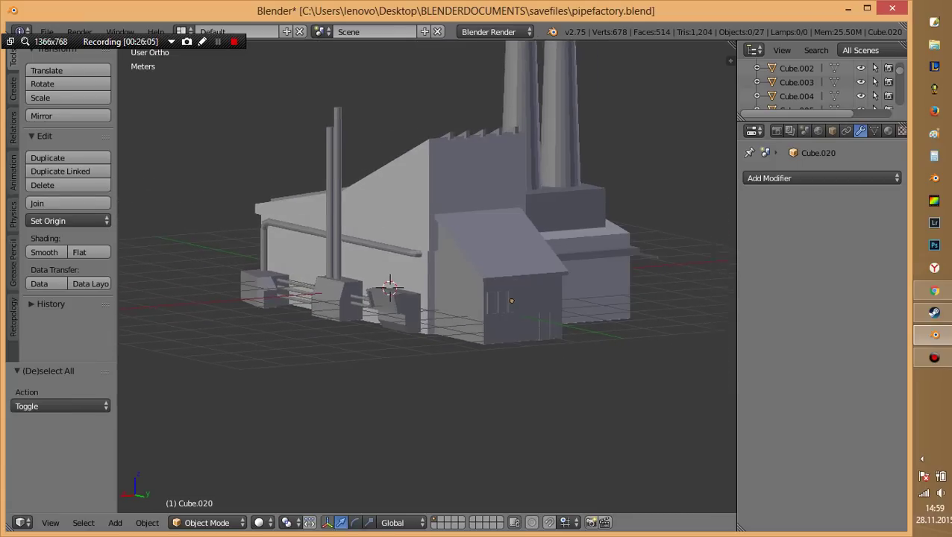
{"action": "scroll", "coordinate": [387, 291], "scroll_direction": "up", "scroll_amount": 3}
{"action": "mouse_move", "coordinate": [388, 291]}
{"action": "middle_mouse_down"}
{"action": "mouse_move", "coordinate": [573, 227]}
{"action": "mouse_move", "coordinate": [505, 240]}
{"action": "mouse_move", "coordinate": [467, 298]}
{"action": "mouse_move", "coordinate": [383, 367]}
{"action": "mouse_move", "coordinate": [383, 403]}
{"action": "mouse_move", "coordinate": [401, 342]}
{"action": "middle_mouse_up"}
{"action": "key", "text": "ctrl+s"}
{"action": "scroll", "coordinate": [401, 341], "scroll_direction": "down", "scroll_amount": 2}
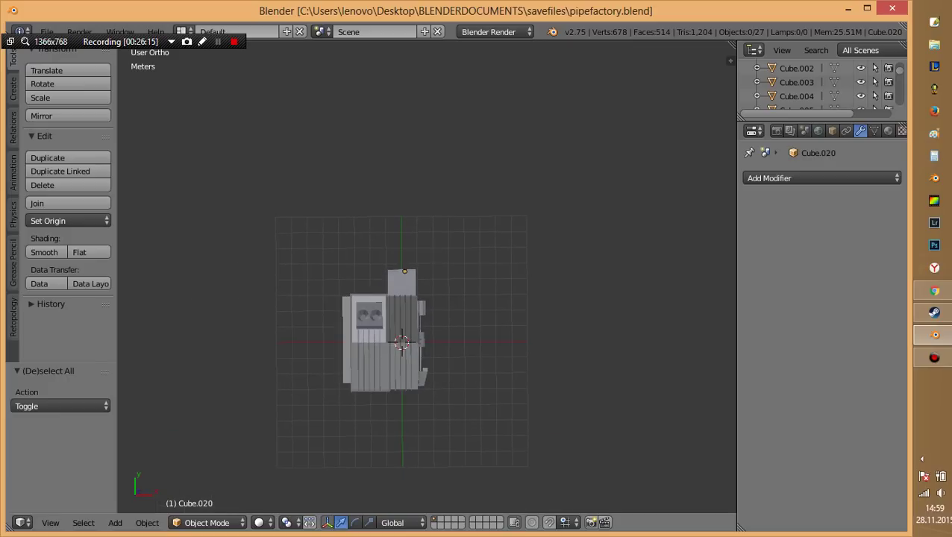
Add a cube and set its X and Y dimensions to 16 m in the N panel.
{"action": "key", "text": "shift+a"}
{"action": "left_click", "coordinate": [440, 331]}
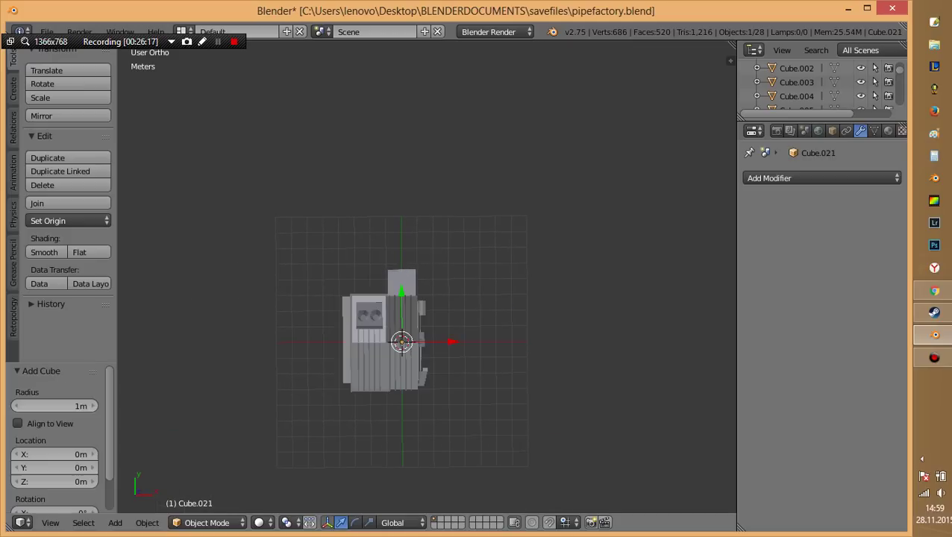
{"action": "key", "text": "n"}
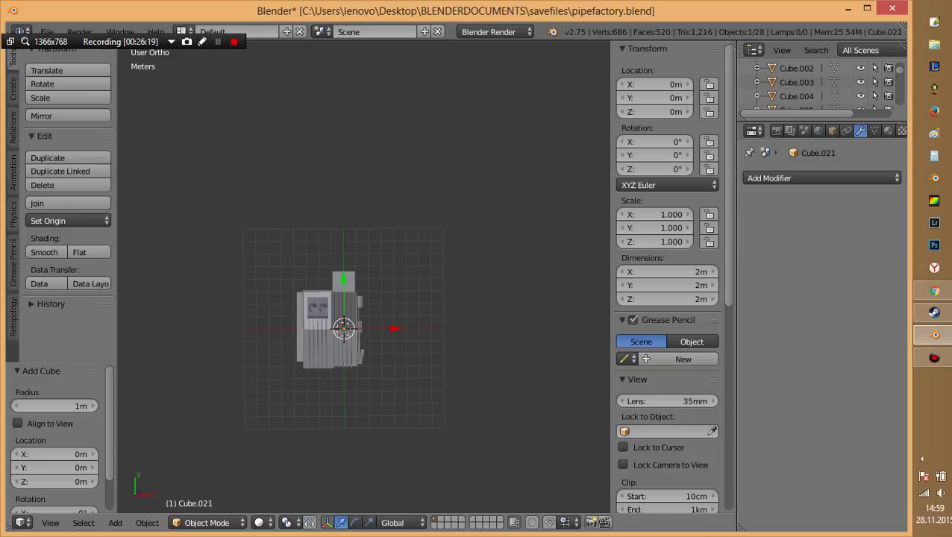
{"action": "left_click", "coordinate": [667, 271]}
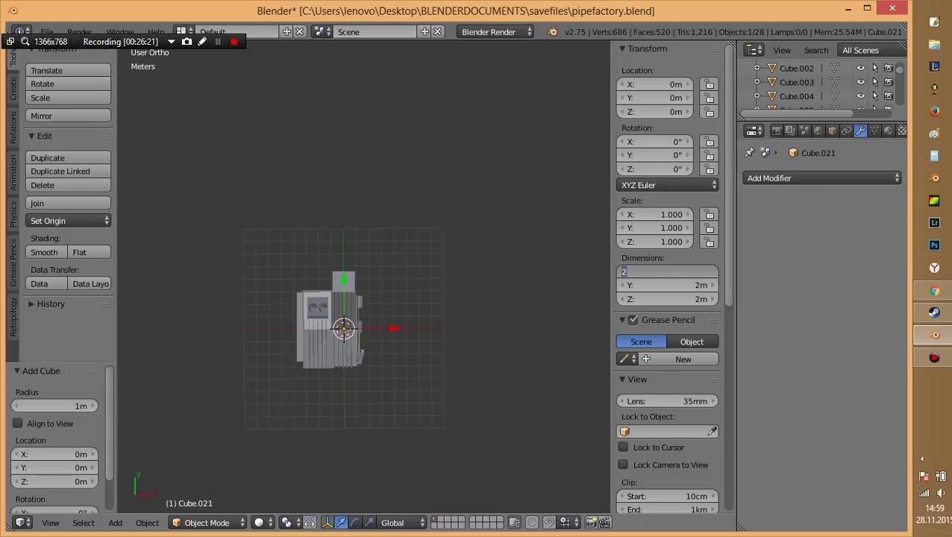
{"action": "type", "text": "48"}
{"action": "key", "text": "Return"}
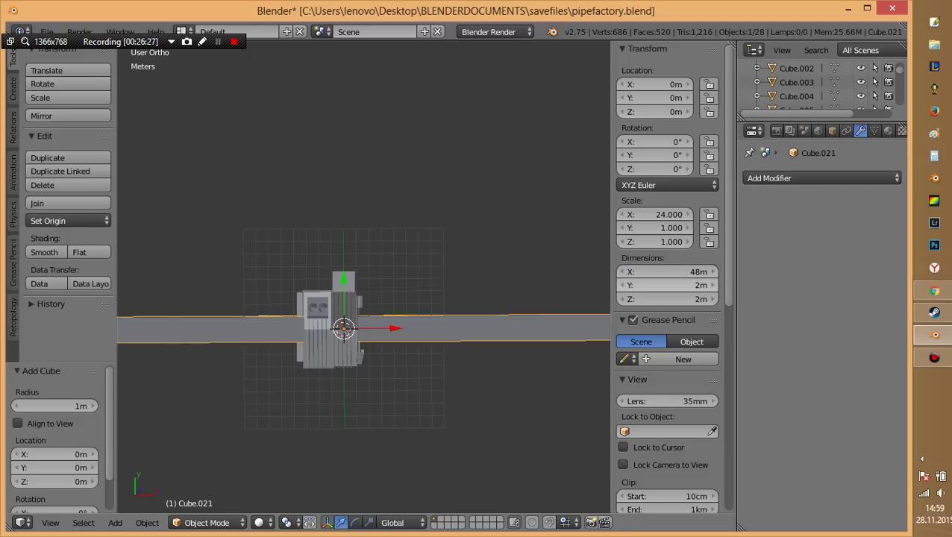
{"action": "scroll", "coordinate": [364, 275], "scroll_direction": "down", "scroll_amount": 3}
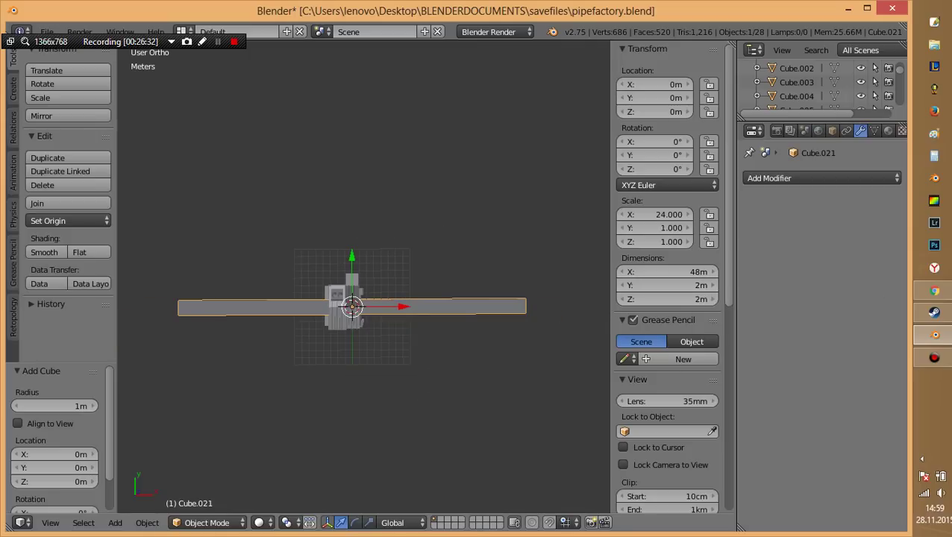
{"action": "left_click", "coordinate": [668, 272]}
{"action": "type", "text": "16m"}
{"action": "key", "text": "Return"}
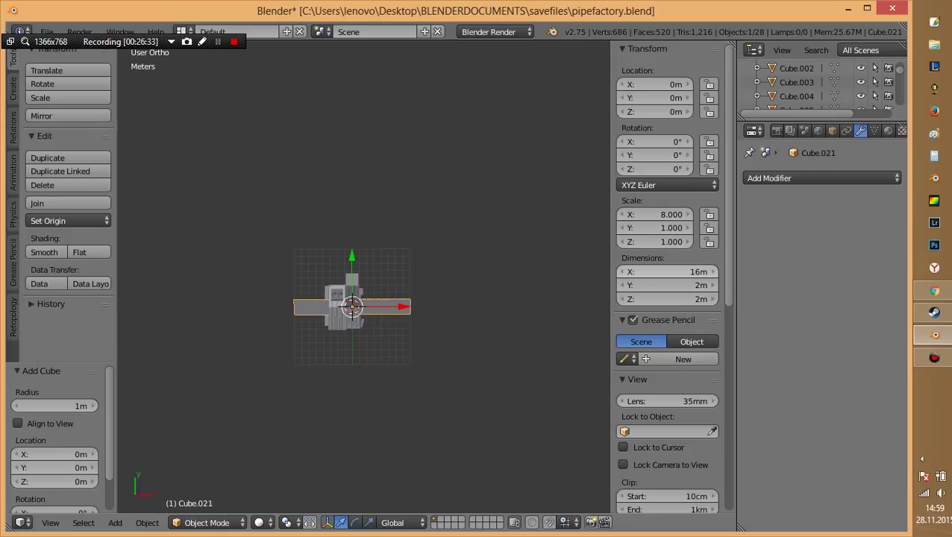
{"action": "left_click", "coordinate": [668, 285]}
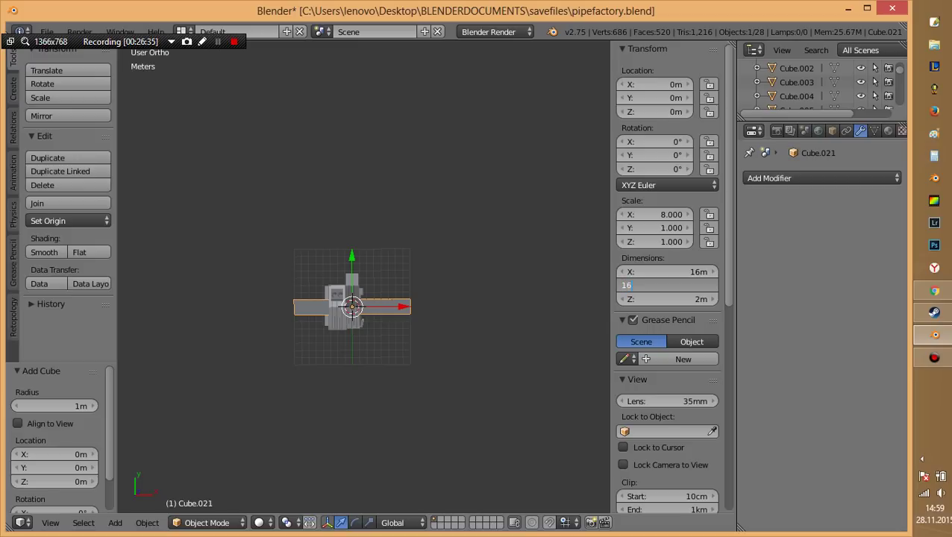
{"action": "key", "text": "Return"}
In front wireframe view, box-select all the factory models and scale them up.
{"action": "middle_click_drag", "start_coordinate": [350, 336], "coordinate": [320, 283]}
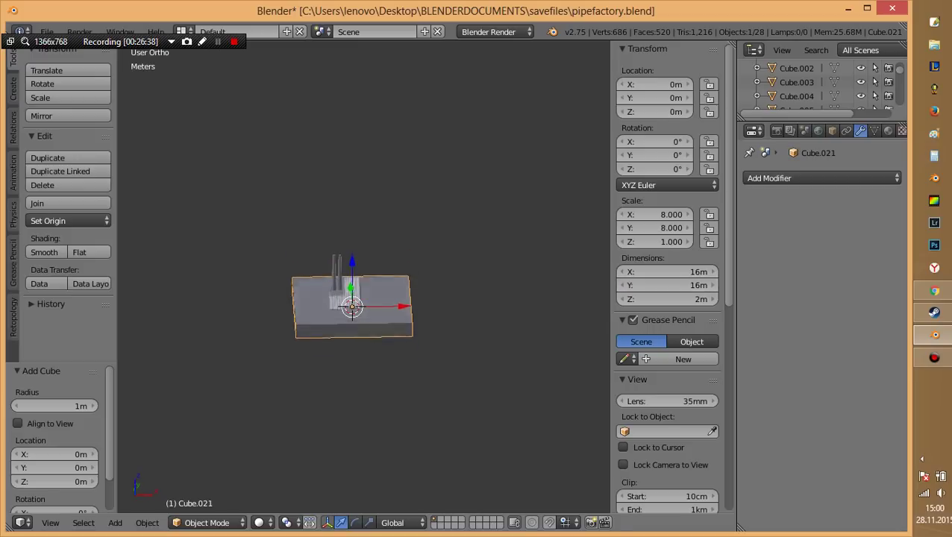
{"action": "key", "text": "z"}
{"action": "key", "text": "KP_1"}
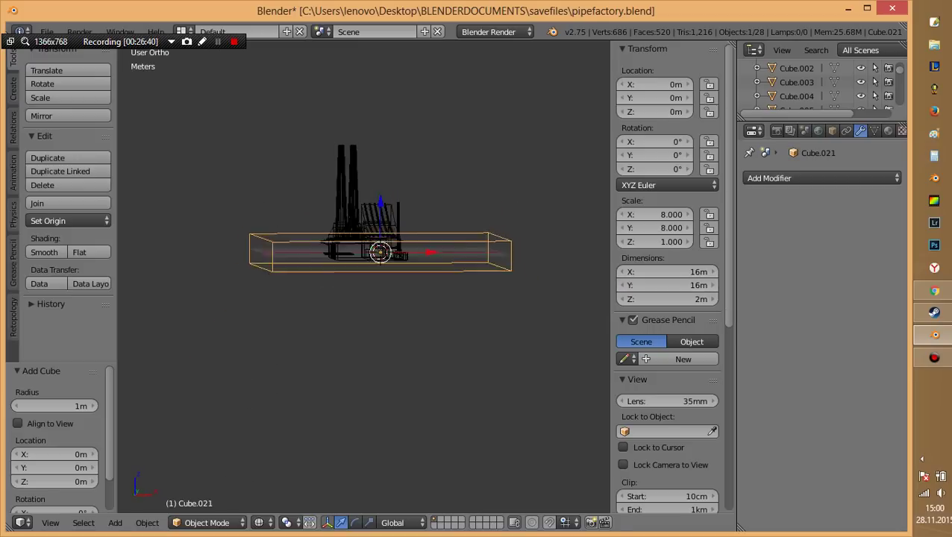
{"action": "key", "text": "a"}
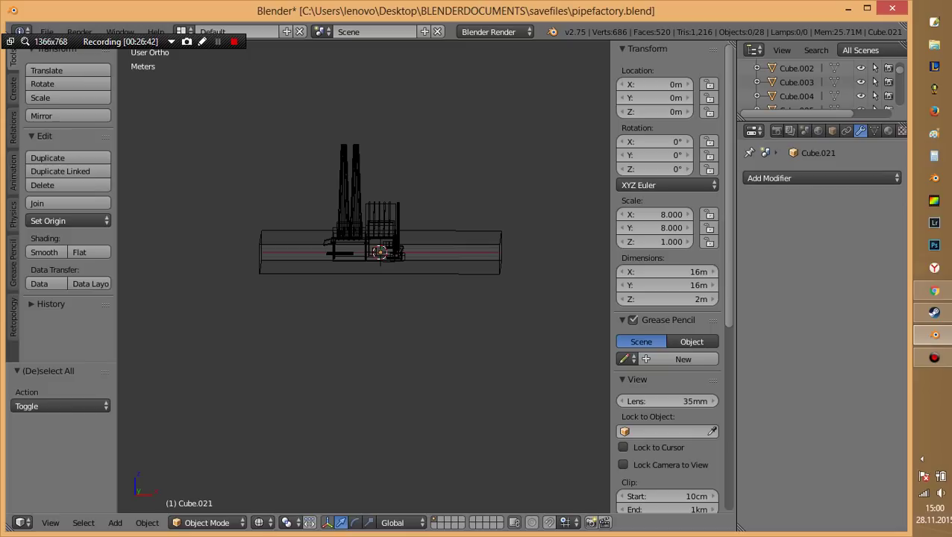
{"action": "left_click_drag", "start_coordinate": [307, 123], "coordinate": [414, 293]}
{"action": "key", "text": "KP_1"}
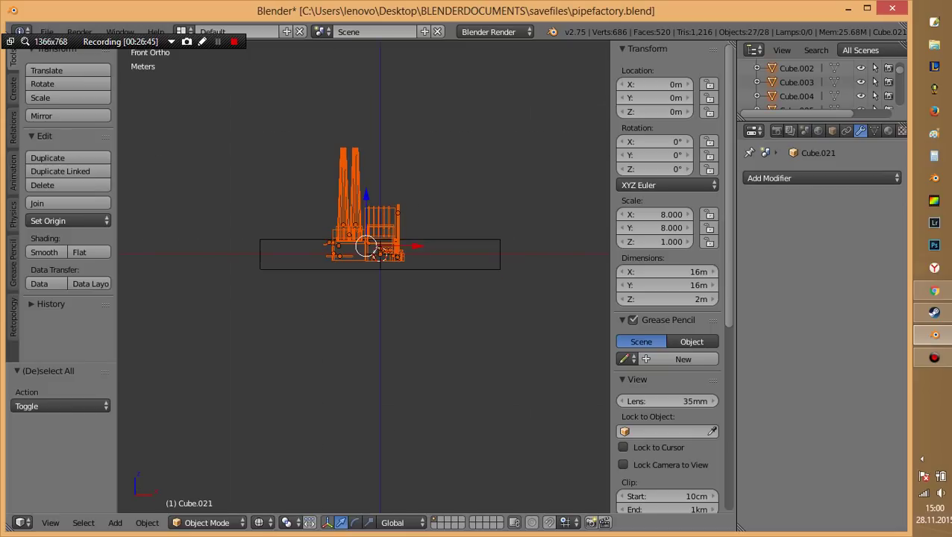
{"action": "key", "text": "s"}
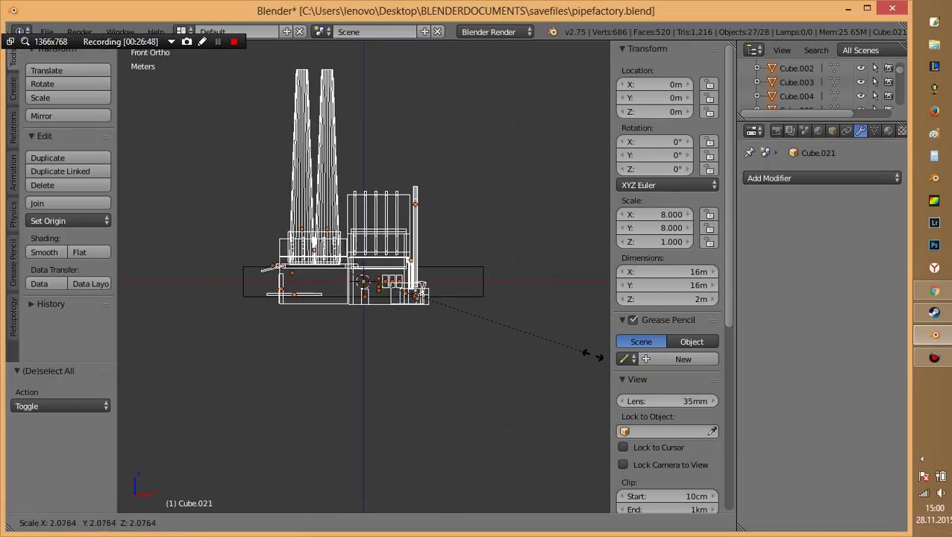
{"action": "left_click", "coordinate": [601, 352]}
{"action": "middle_click_drag", "start_coordinate": [351, 271], "coordinate": [382, 376], "text": "shift"}
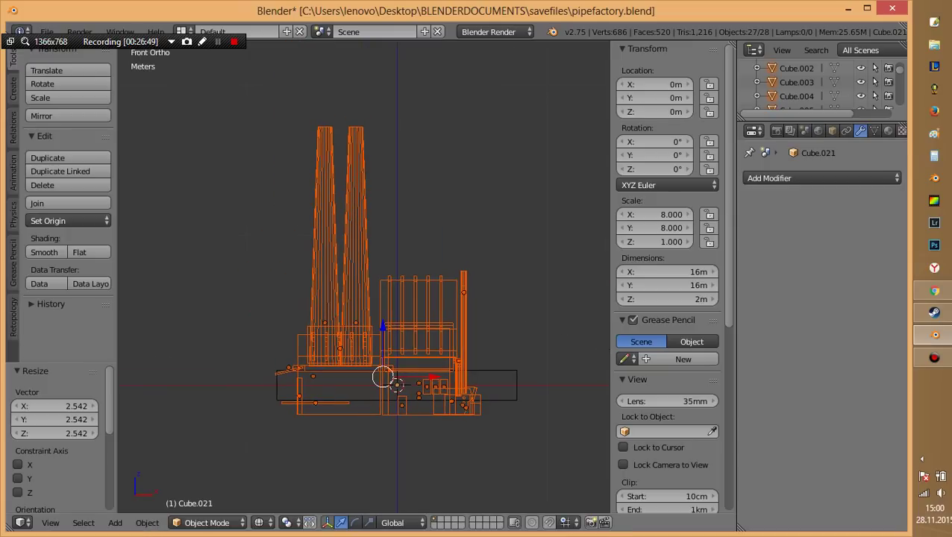
Raise the factory along Z onto the slab and shift it along X.
{"action": "key", "text": "g"}
{"action": "key", "text": "z"}
{"action": "left_click", "coordinate": [397, 384]}
{"action": "key", "text": "g"}
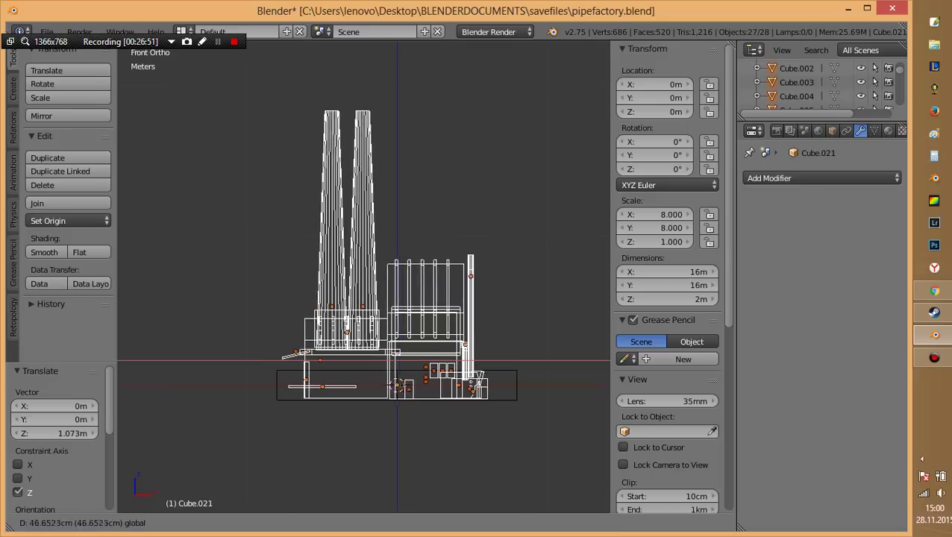
{"action": "key", "text": "Return"}
{"action": "key", "text": "z"}
{"action": "middle_click_drag", "start_coordinate": [418, 313], "coordinate": [478, 351]}
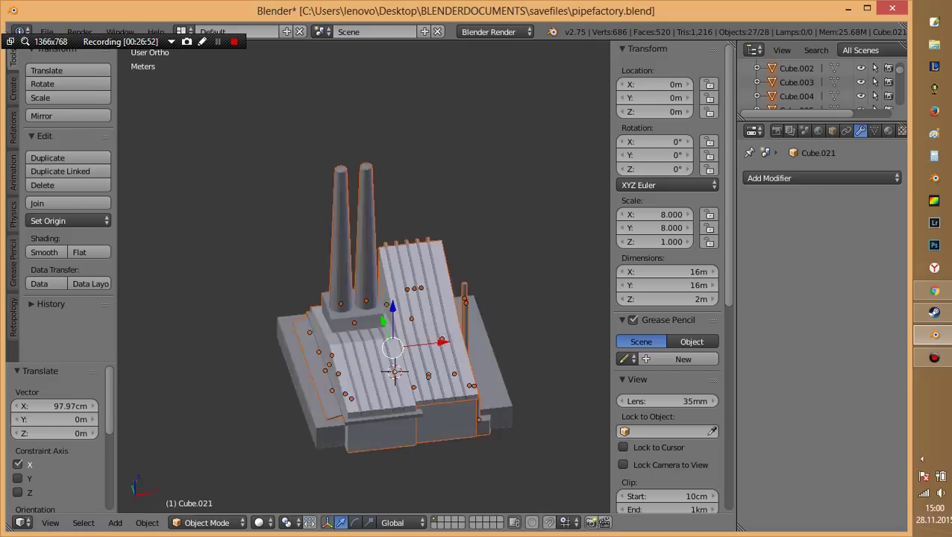
{"action": "middle_click_drag", "start_coordinate": [477, 299], "coordinate": [477, 358]}
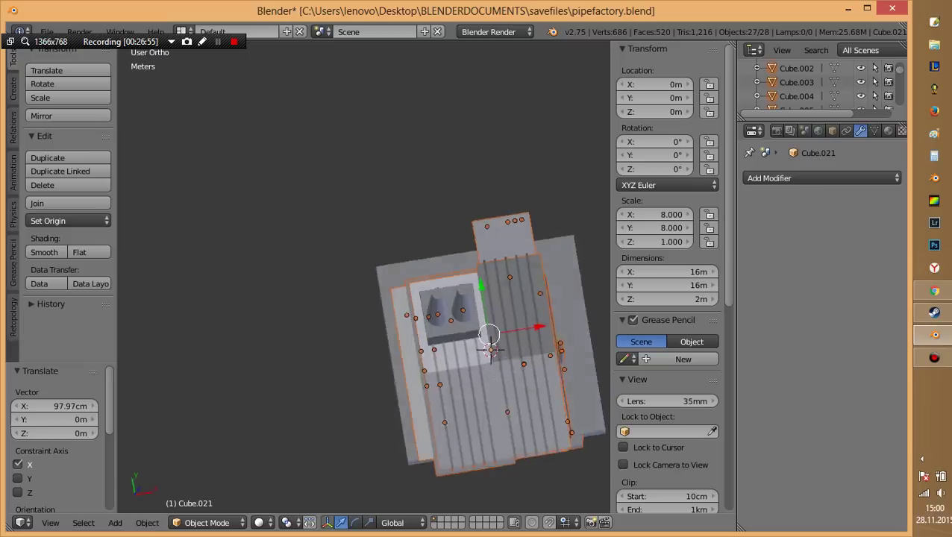
Change the slab's Y dimension to 24 m.
{"action": "left_click", "coordinate": [667, 285]}
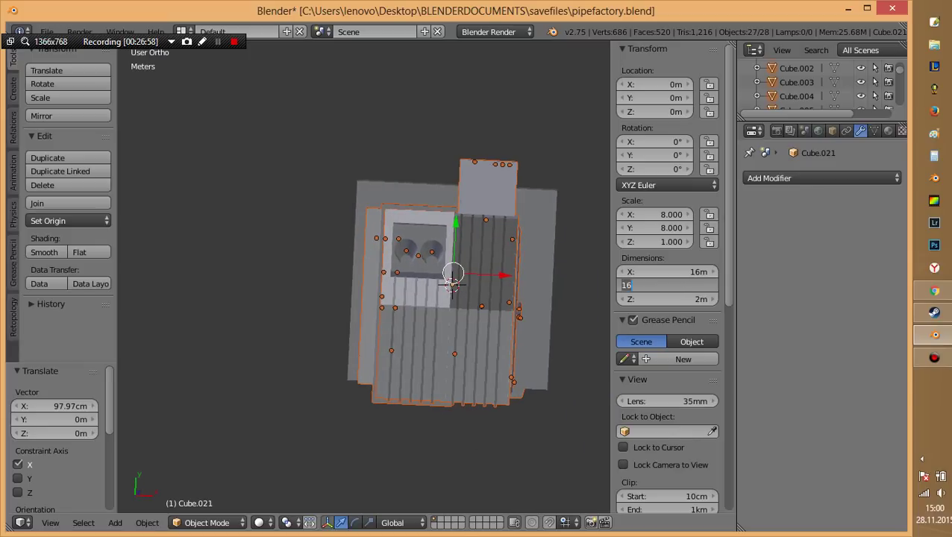
{"action": "type", "text": "24"}
{"action": "key", "text": "Return"}
{"action": "mouse_move", "coordinate": [440, 343]}
{"action": "middle_mouse_down"}
{"action": "mouse_move", "coordinate": [440, 246]}
{"action": "mouse_move", "coordinate": [447, 298]}
{"action": "mouse_move", "coordinate": [320, 277]}
{"action": "middle_mouse_up"}
{"action": "key", "text": "a"}
{"action": "key", "text": "ctrl+z"}
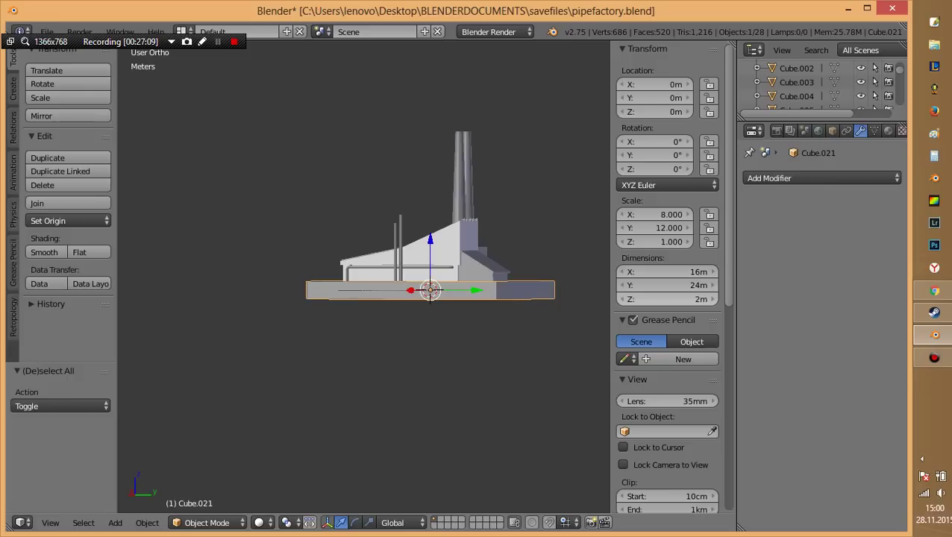
Make the box 10 m tall and move it up along Z.
{"action": "type", "text": "10"}
{"action": "key", "text": "Return"}
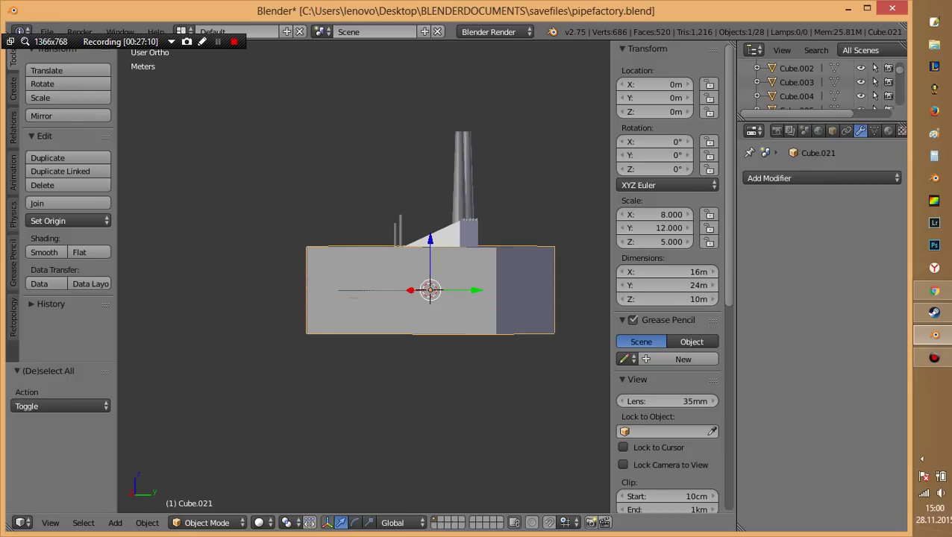
{"action": "key", "text": "z"}
{"action": "key", "text": "g"}
{"action": "key", "text": "z"}
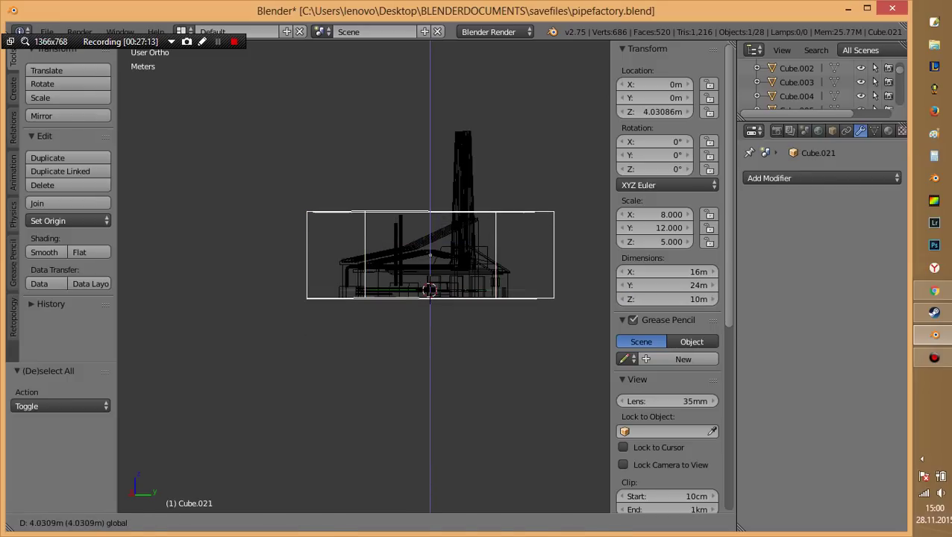
{"action": "key", "text": "Return"}
{"action": "middle_click_drag", "start_coordinate": [448, 336], "coordinate": [462, 298]}
{"action": "key", "text": "z"}
{"action": "key", "text": "a"}
{"action": "key", "text": "a"}
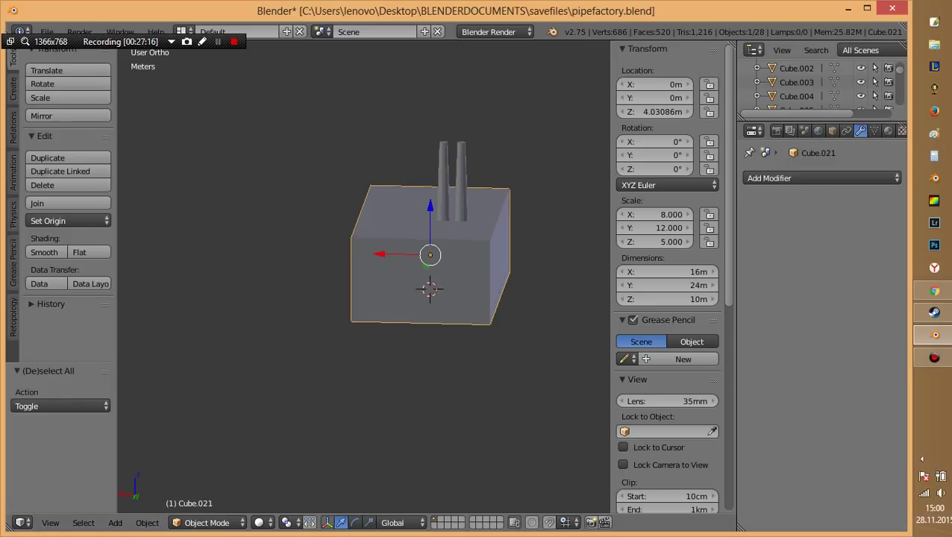
Rename the box to 'cell' and hide it to reveal the factory.
{"action": "left_click_drag", "start_coordinate": [820, 117], "coordinate": [820, 412]}
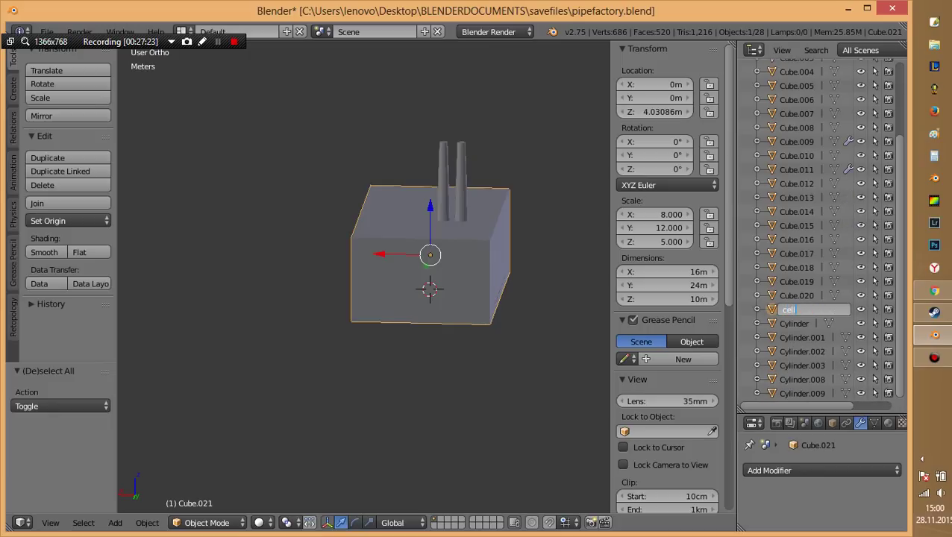
{"action": "key", "text": "Return"}
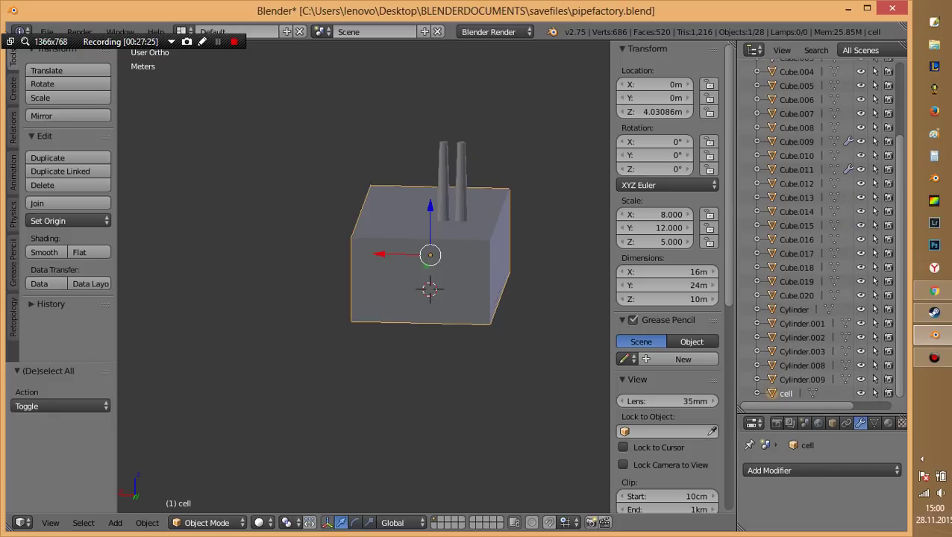
{"action": "key", "text": "h"}
{"action": "middle_click_drag", "start_coordinate": [430, 224], "coordinate": [522, 224]}
Close the side properties panel and orbit to look over the factory roof.
{"action": "key", "text": "n"}
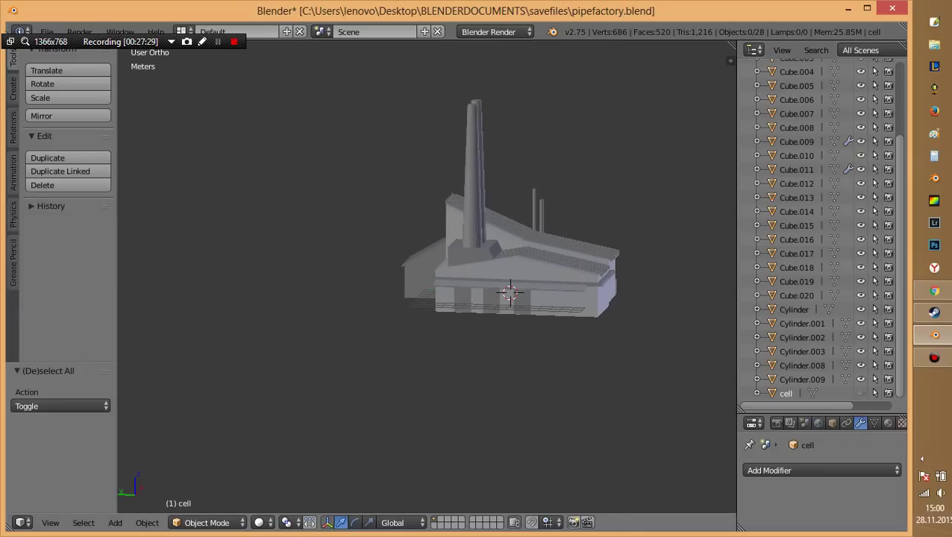
{"action": "left_click_drag", "start_coordinate": [737, 224], "coordinate": [772, 224]}
{"action": "middle_click_drag", "start_coordinate": [507, 223], "coordinate": [537, 224]}
{"action": "scroll", "coordinate": [537, 313], "scroll_direction": "up", "scroll_amount": 4}
{"action": "mouse_move", "coordinate": [448, 224]}
{"action": "middle_mouse_down"}
{"action": "mouse_move", "coordinate": [493, 209]}
{"action": "mouse_move", "coordinate": [514, 224]}
{"action": "mouse_move", "coordinate": [522, 269]}
{"action": "mouse_move", "coordinate": [507, 238]}
{"action": "mouse_move", "coordinate": [529, 261]}
{"action": "mouse_move", "coordinate": [533, 254]}
{"action": "mouse_move", "coordinate": [507, 216]}
{"action": "middle_mouse_up"}
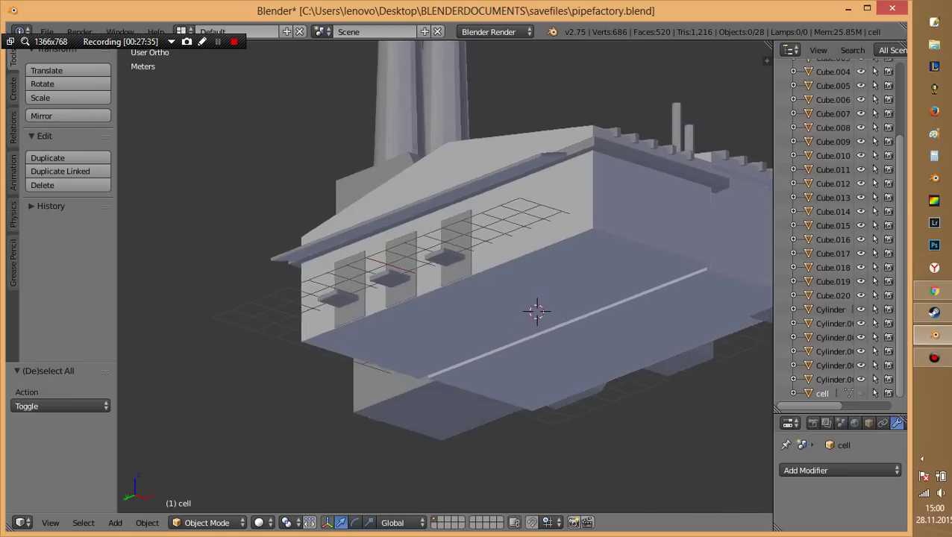
{"action": "scroll", "coordinate": [536, 313], "scroll_direction": "up", "scroll_amount": 3}
{"action": "middle_click_drag", "start_coordinate": [597, 336], "coordinate": [589, 321]}
Move the roof-edge bar Cube.015 vertically by 7.435 and deselect it.
{"action": "right_click", "coordinate": [522, 259]}
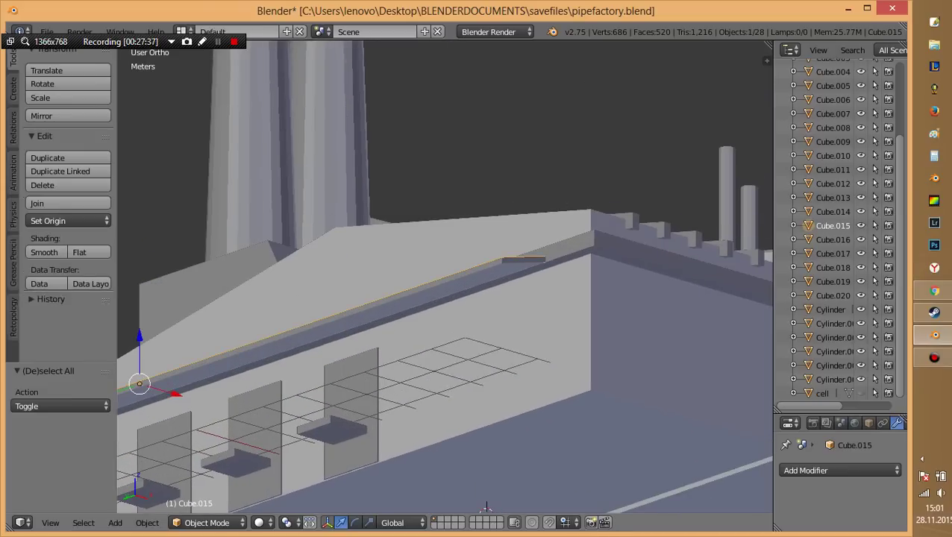
{"action": "key", "text": "g"}
{"action": "key", "text": "z"}
{"action": "left_click", "coordinate": [486, 507]}
{"action": "mouse_move", "coordinate": [485, 507]}
{"action": "middle_mouse_down"}
{"action": "mouse_move", "coordinate": [500, 453]}
{"action": "mouse_move", "coordinate": [419, 383]}
{"action": "mouse_move", "coordinate": [285, 346]}
{"action": "mouse_move", "coordinate": [179, 363]}
{"action": "mouse_move", "coordinate": [321, 285]}
{"action": "mouse_move", "coordinate": [328, 293]}
{"action": "mouse_move", "coordinate": [428, 210]}
{"action": "mouse_move", "coordinate": [403, 178]}
{"action": "middle_mouse_up"}
{"action": "scroll", "coordinate": [500, 453], "scroll_direction": "down", "scroll_amount": 3}
{"action": "key", "text": "a"}
Save pipefactory.blend.
{"action": "key", "text": "ctrl+s"}
{"action": "scroll", "coordinate": [444, 224], "scroll_direction": "down", "scroll_amount": 3}
{"action": "scroll", "coordinate": [444, 223], "scroll_direction": "down", "scroll_amount": 2}
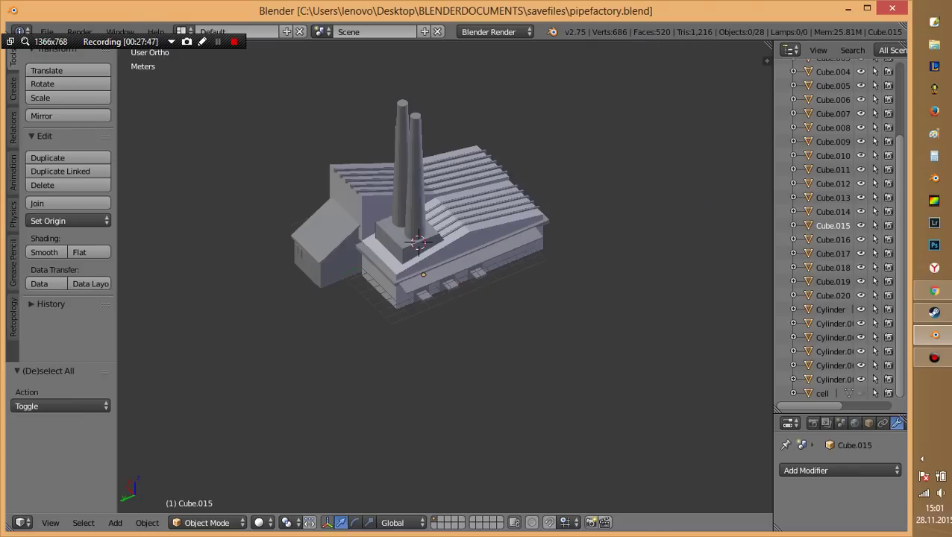
{"action": "scroll", "coordinate": [433, 276], "scroll_direction": "up", "scroll_amount": 3}
{"action": "scroll", "coordinate": [432, 276], "scroll_direction": "up", "scroll_amount": 2}
Add a cylinder, shift it along X, then delete the misplaced cylinder.
{"action": "key", "text": "shift+a"}
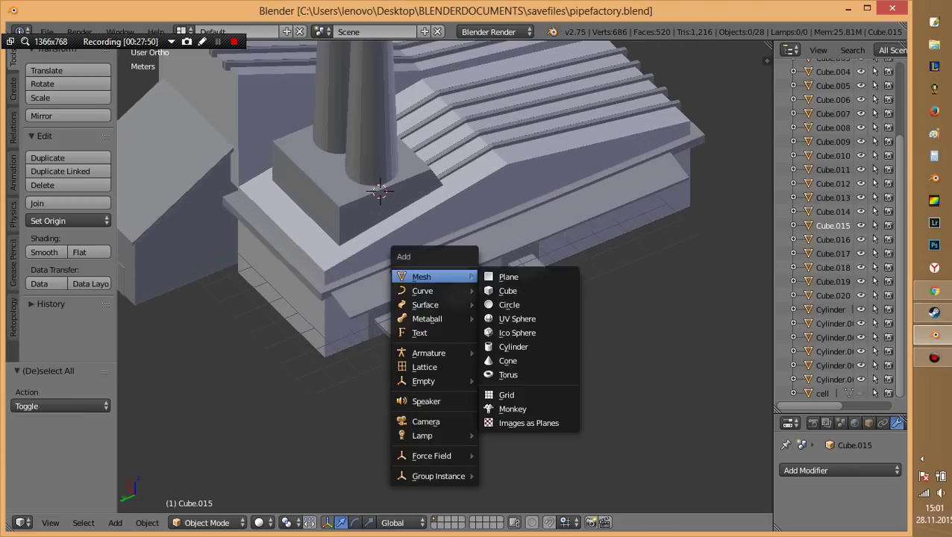
{"action": "left_click", "coordinate": [513, 346]}
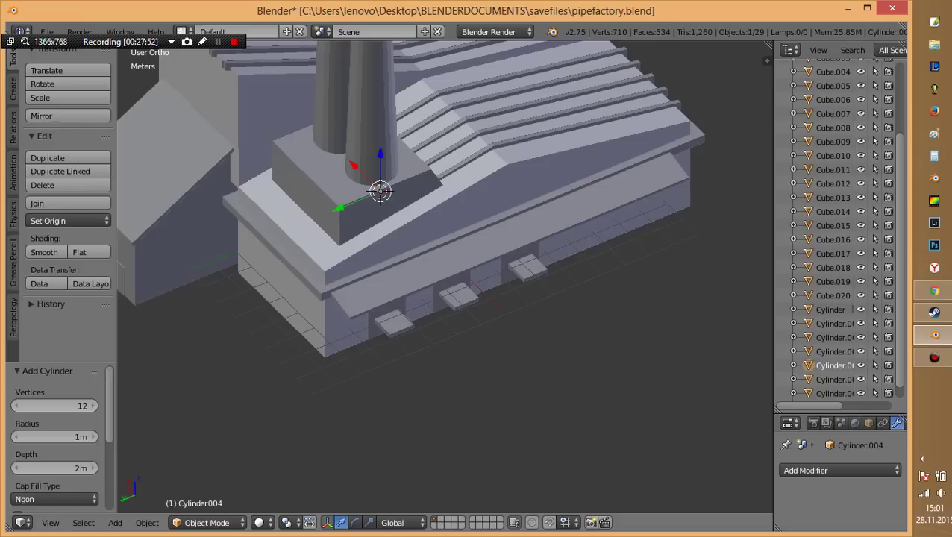
{"action": "key", "text": "z"}
{"action": "key", "text": "g"}
{"action": "key", "text": "x"}
{"action": "key", "text": "Return"}
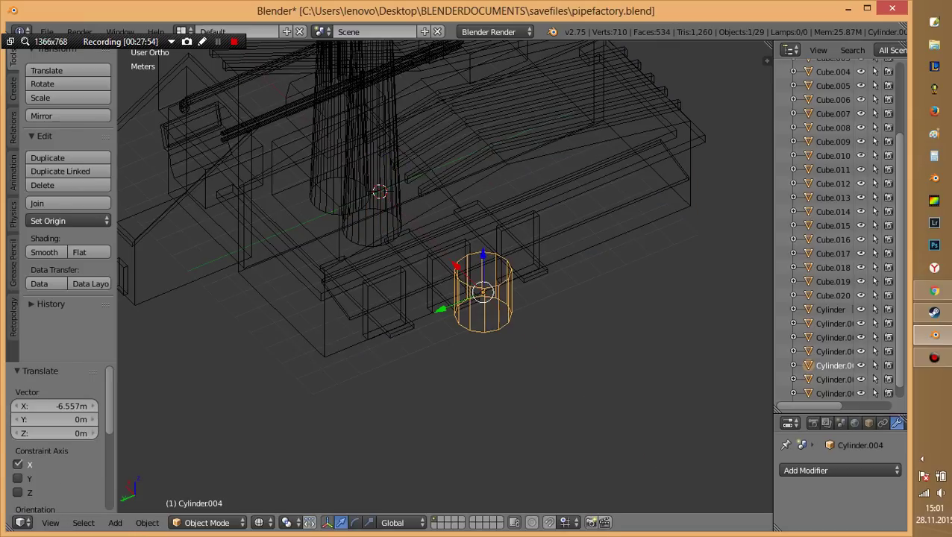
{"action": "key", "text": "z"}
{"action": "key", "text": "Delete"}
Add a fresh eight-sided cylinder and, in top view, place it beyond the building's corner.
{"action": "key", "text": "shift+a"}
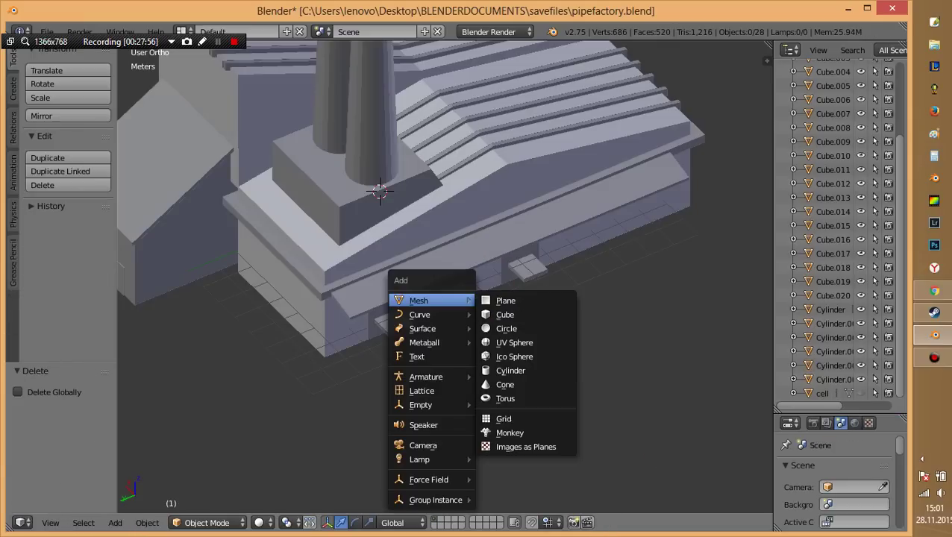
{"action": "left_click", "coordinate": [510, 371]}
{"action": "type", "text": "8"}
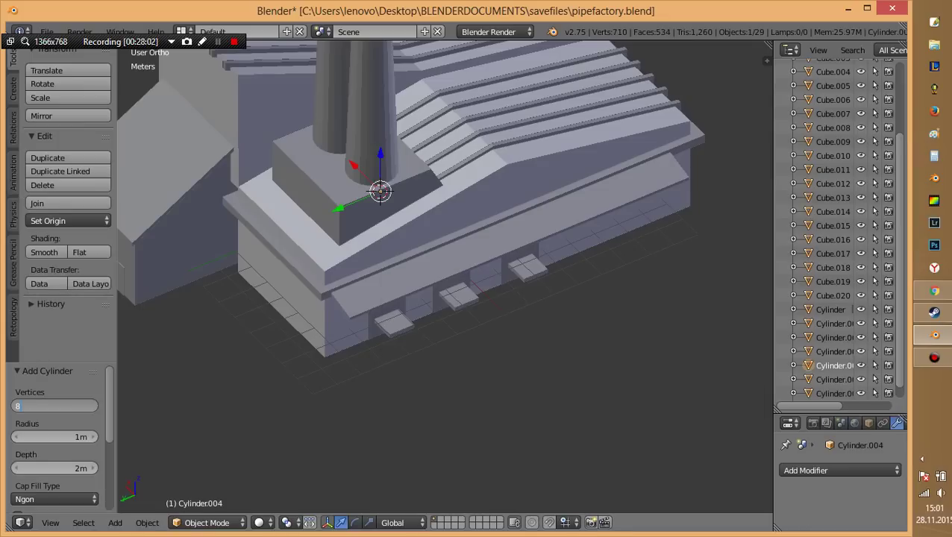
{"action": "key", "text": "KP_7"}
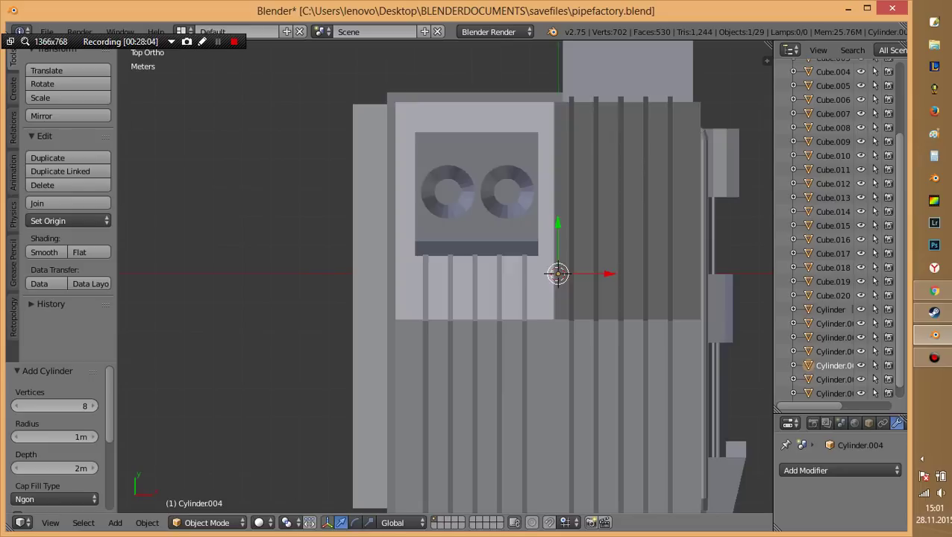
{"action": "key", "text": "z"}
{"action": "key", "text": "g"}
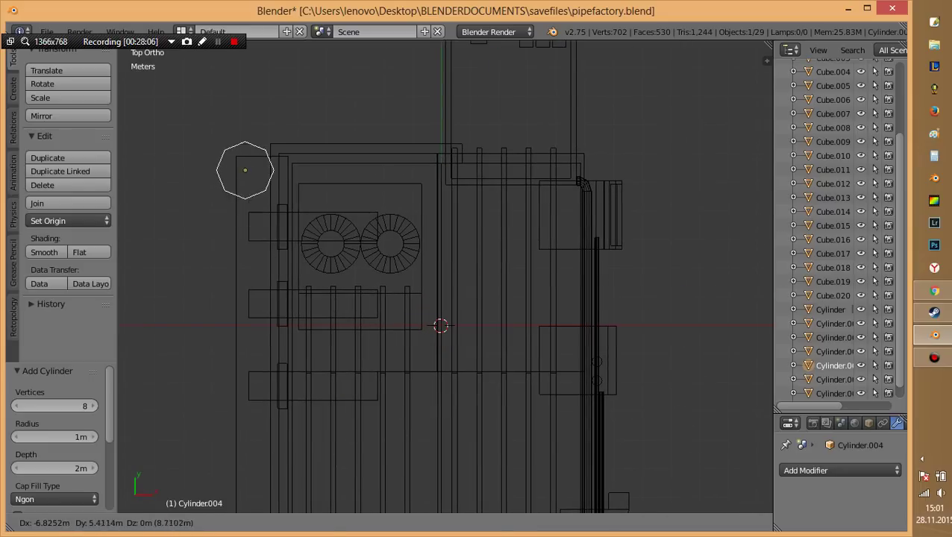
{"action": "key", "text": "Return"}
Shrink the cylinder to 0.143 of its size and reposition it under the canopy corner.
{"action": "middle_click_drag", "start_coordinate": [358, 246], "coordinate": [441, 301], "text": "shift"}
{"action": "scroll", "coordinate": [445, 276], "scroll_direction": "up", "scroll_amount": 3}
{"action": "middle_click_drag", "start_coordinate": [298, 186], "coordinate": [570, 351], "text": "shift"}
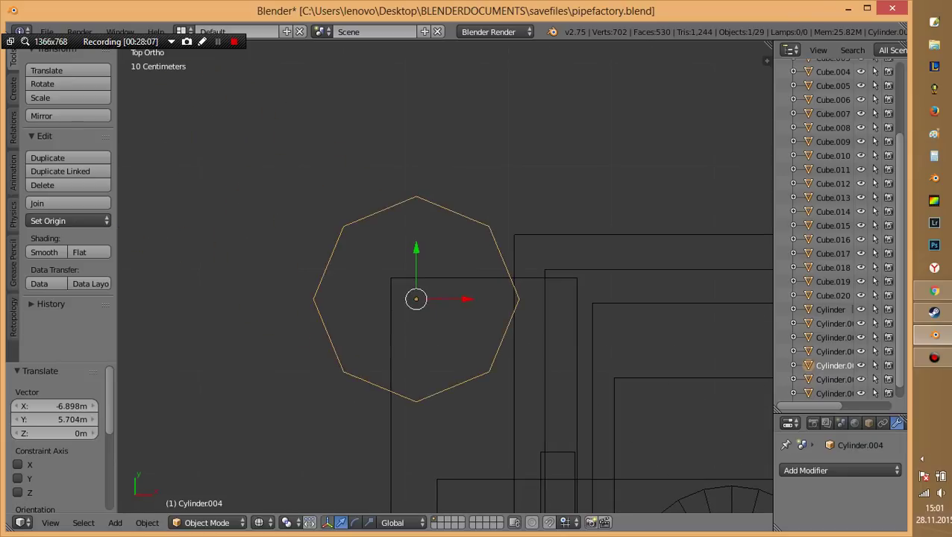
{"action": "key", "text": "s"}
{"action": "left_click", "coordinate": [450, 303]}
{"action": "key", "text": "g"}
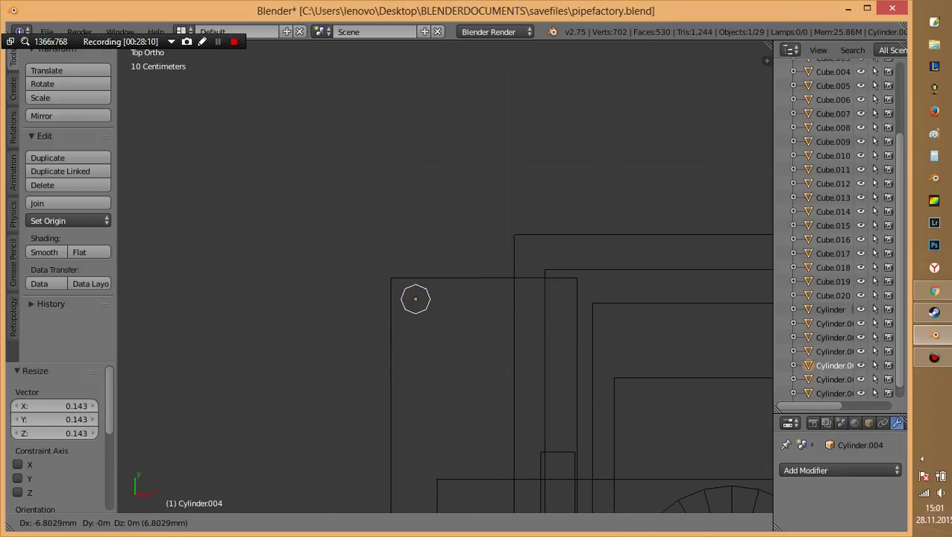
{"action": "key", "text": "Return"}
In front view, lower the thin post vertically to ground level.
{"action": "middle_click_drag", "start_coordinate": [448, 336], "coordinate": [448, 186]}
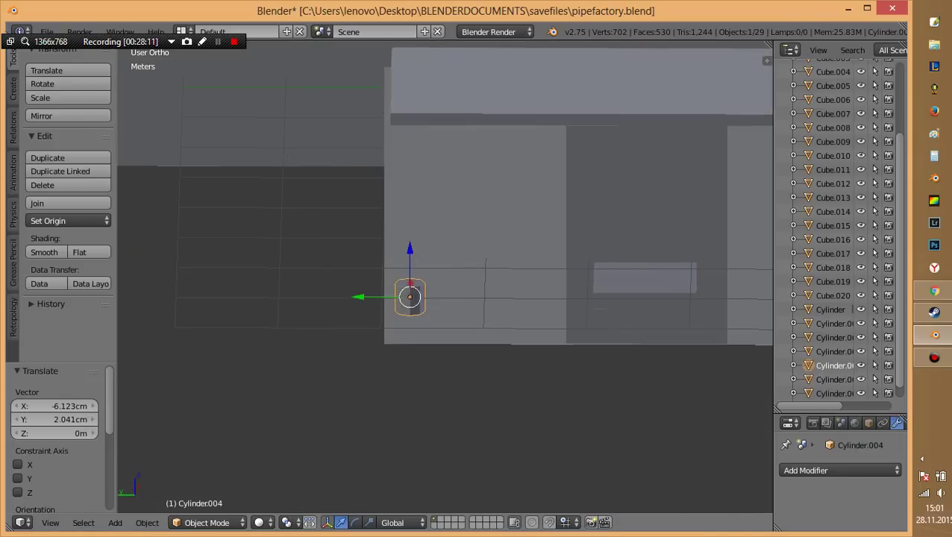
{"action": "key", "text": "KP_1"}
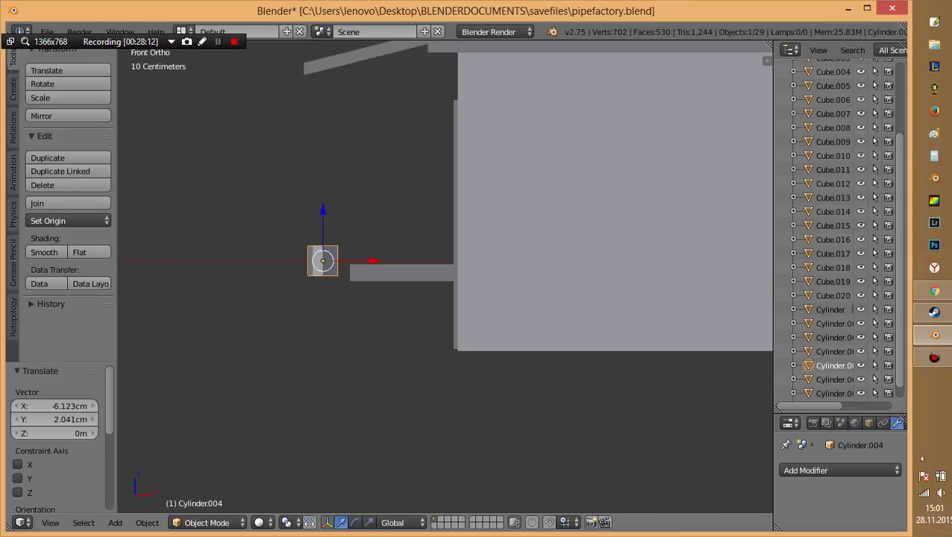
{"action": "key", "text": "g"}
{"action": "key", "text": "z"}
{"action": "key", "text": "Return"}
{"action": "key", "text": "s"}
{"action": "key", "text": "Return"}
{"action": "key", "text": "s"}
{"action": "key", "text": "z"}
{"action": "key", "text": "Escape"}
Extrude the post's top face about 2.54 m up to the canopy underside.
{"action": "key", "text": "Tab"}
{"action": "key", "text": "z"}
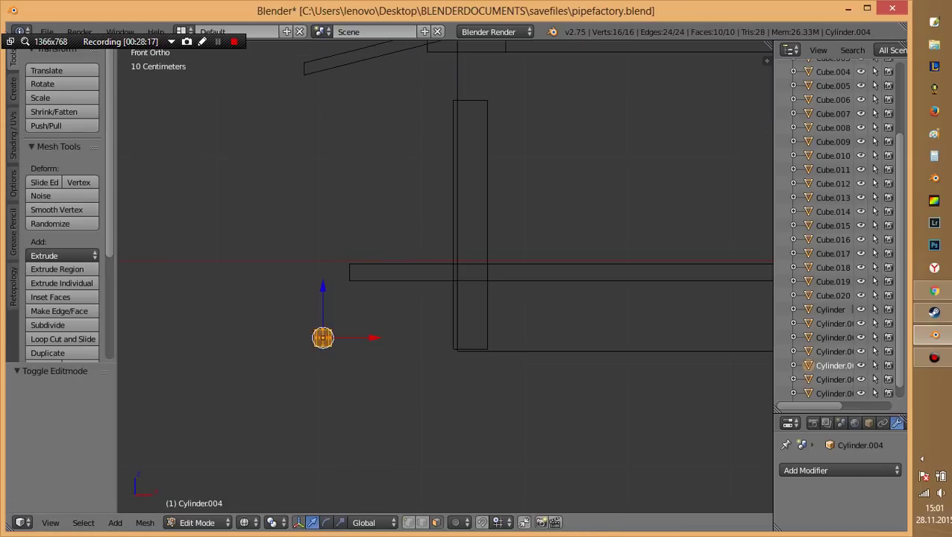
{"action": "key", "text": "e"}
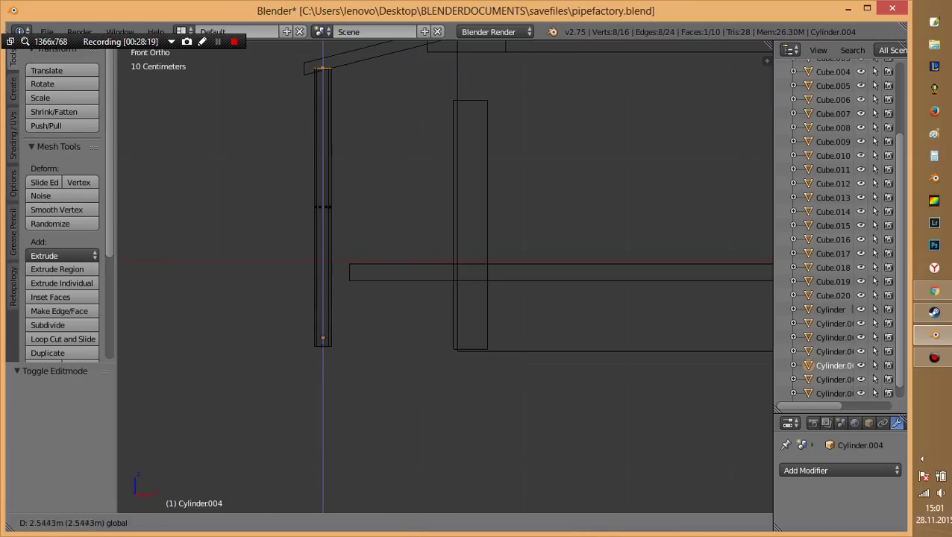
{"action": "key", "text": "Return"}
{"action": "key", "text": "Tab"}
{"action": "key", "text": "z"}
{"action": "mouse_move", "coordinate": [448, 299]}
{"action": "middle_mouse_down"}
{"action": "mouse_move", "coordinate": [522, 261]}
{"action": "mouse_move", "coordinate": [373, 224]}
{"action": "middle_mouse_up"}
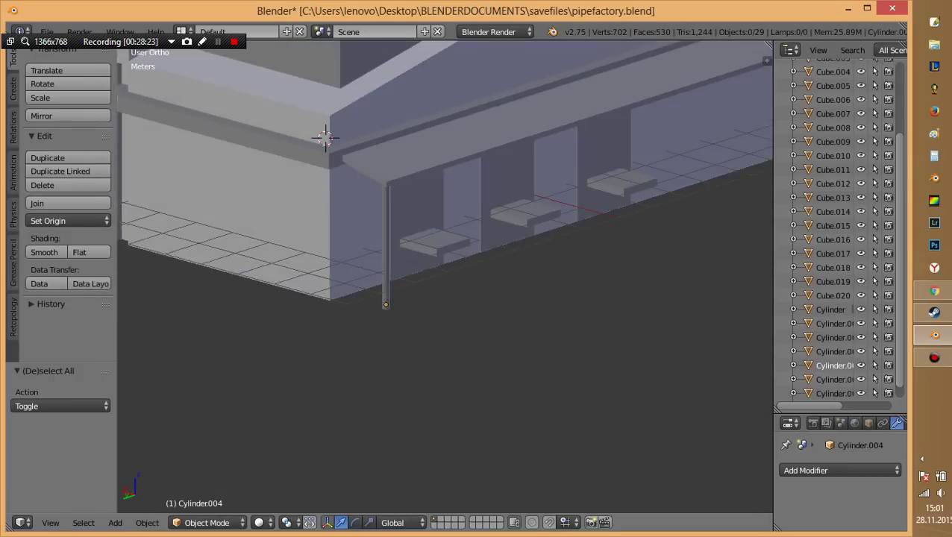
{"action": "scroll", "coordinate": [448, 238], "scroll_direction": "down", "scroll_amount": 3}
{"action": "middle_click_drag", "start_coordinate": [448, 239], "coordinate": [485, 208]}
In top wireframe view, duplicate the support post toward the canopy's far end.
{"action": "middle_click_drag", "start_coordinate": [459, 255], "coordinate": [385, 284], "text": "shift"}
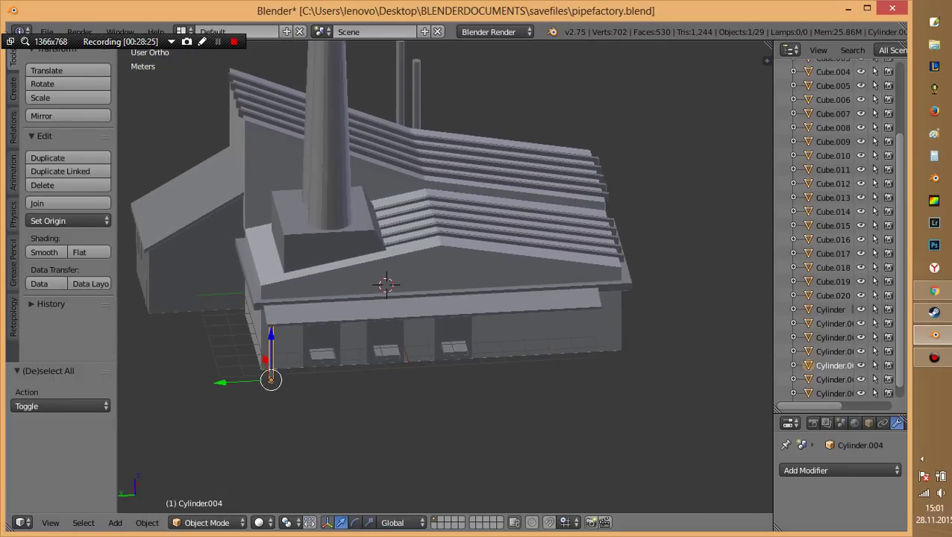
{"action": "key", "text": "KP_7"}
{"action": "key", "text": "z"}
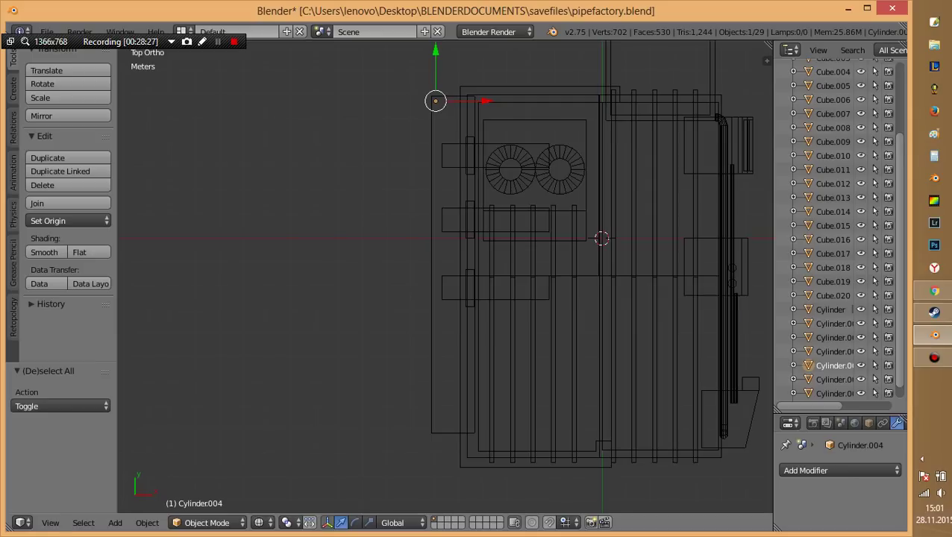
{"action": "key", "text": "shift+d"}
{"action": "key", "text": "Return"}
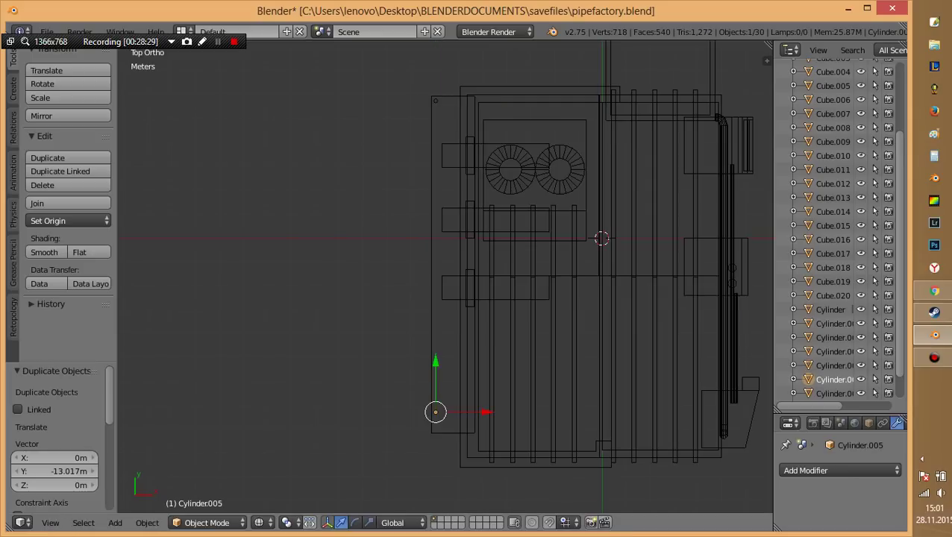
{"action": "scroll", "coordinate": [445, 276], "scroll_direction": "up", "scroll_amount": 4}
{"action": "scroll", "coordinate": [445, 276], "scroll_direction": "up", "scroll_amount": 4}
{"action": "scroll", "coordinate": [445, 276], "scroll_direction": "up", "scroll_amount": 3}
Nudge the copied post along Y and then along X into position.
{"action": "key", "text": "g"}
{"action": "key", "text": "y"}
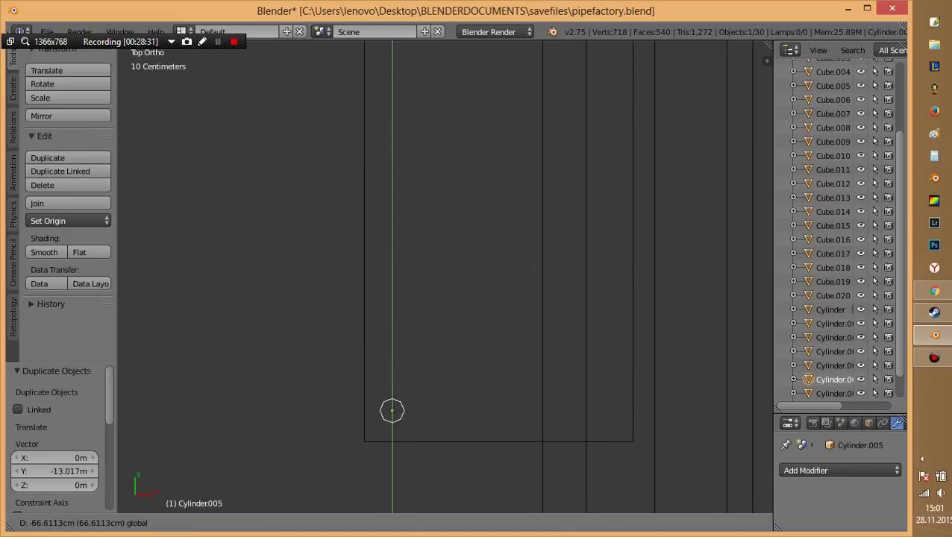
{"action": "key", "text": "Return"}
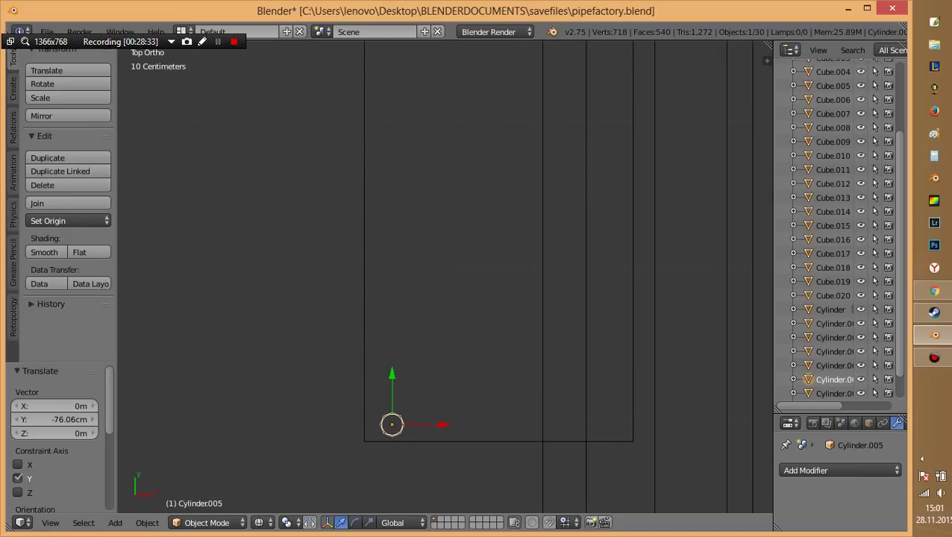
{"action": "key", "text": "g"}
{"action": "key", "text": "x"}
{"action": "key", "text": "Return"}
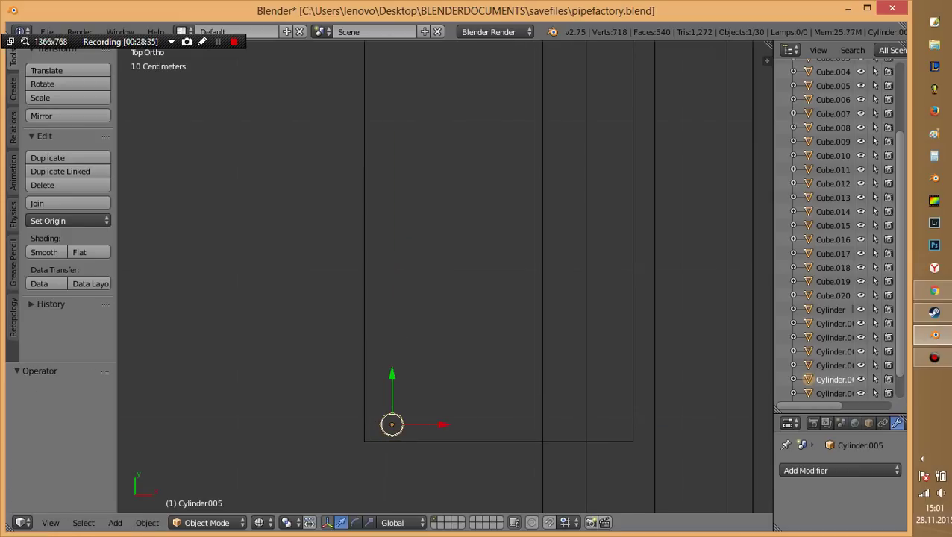
Return to solid shading, deselect everything, and save the factory file.
{"action": "middle_click_drag", "start_coordinate": [447, 261], "coordinate": [485, 223]}
{"action": "key", "text": "a"}
{"action": "key", "text": "z"}
{"action": "key", "text": "ctrl+s"}
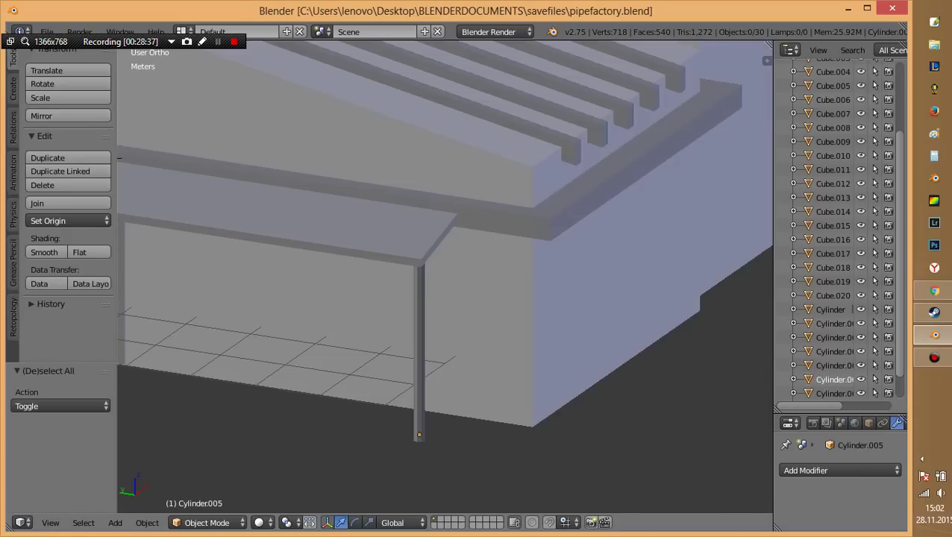
Shift the far support post along Y under the canopy corner and save again.
{"action": "middle_click_drag", "start_coordinate": [448, 261], "coordinate": [507, 261]}
{"action": "right_click", "coordinate": [418, 418]}
{"action": "key", "text": "g"}
{"action": "key", "text": "y"}
{"action": "key", "text": "Return"}
{"action": "scroll", "coordinate": [445, 276], "scroll_direction": "down", "scroll_amount": 5}
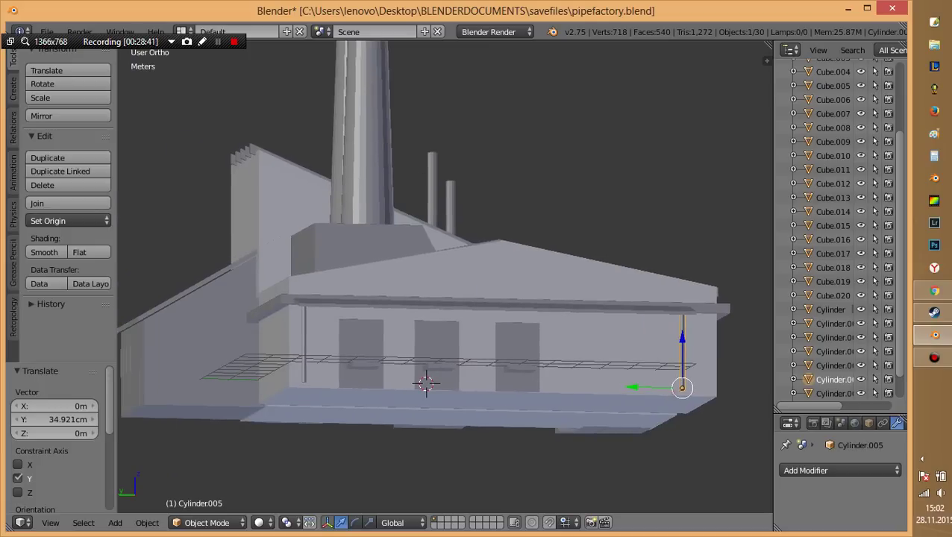
{"action": "key", "text": "ctrl+s"}
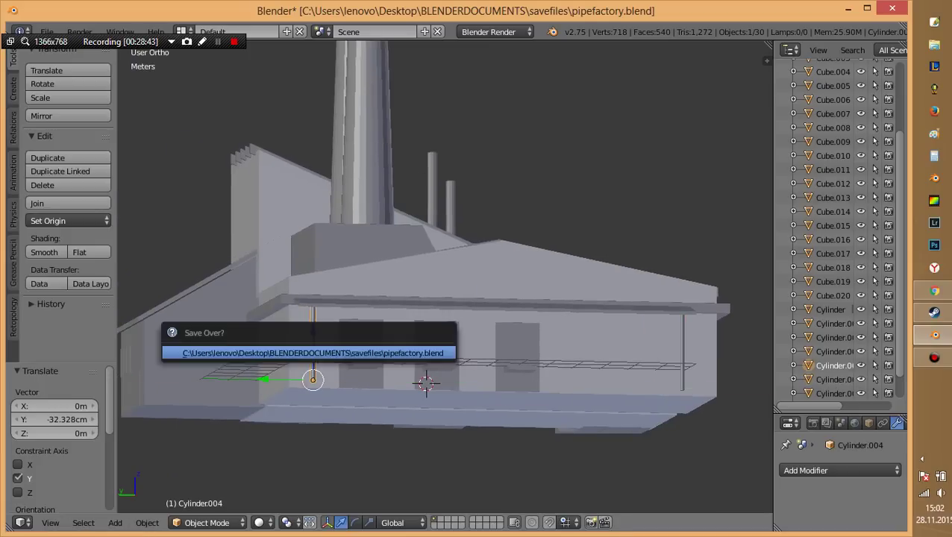
{"action": "key", "text": "a"}
{"action": "mouse_move", "coordinate": [306, 358]}
{"action": "middle_mouse_down"}
{"action": "mouse_move", "coordinate": [373, 351]}
{"action": "mouse_move", "coordinate": [328, 365]}
{"action": "mouse_move", "coordinate": [306, 321]}
{"action": "mouse_move", "coordinate": [276, 352]}
{"action": "middle_mouse_up"}
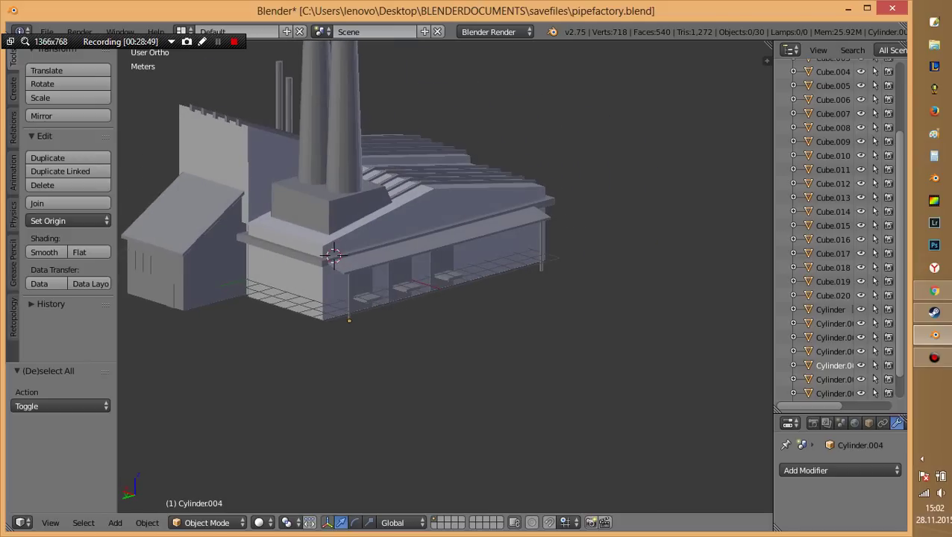
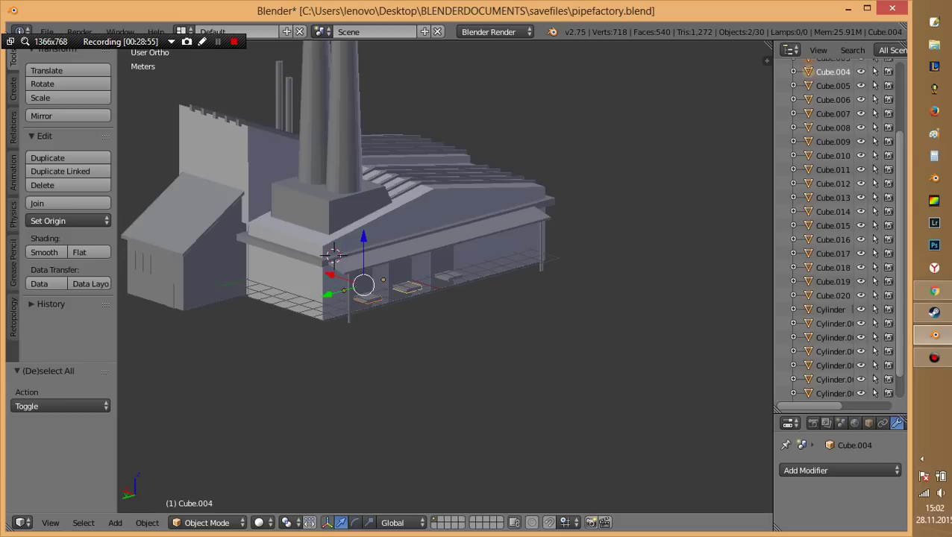
Delete the small cube slabs in front of the factory and save over pipefactory.blend.
{"action": "key", "text": "Delete"}
{"action": "mouse_move", "coordinate": [336, 261]}
{"action": "middle_mouse_down"}
{"action": "mouse_move", "coordinate": [299, 269]}
{"action": "mouse_move", "coordinate": [373, 341]}
{"action": "mouse_move", "coordinate": [378, 268]}
{"action": "mouse_move", "coordinate": [378, 295]}
{"action": "mouse_move", "coordinate": [427, 347]}
{"action": "mouse_move", "coordinate": [516, 308]}
{"action": "mouse_move", "coordinate": [436, 322]}
{"action": "mouse_move", "coordinate": [384, 249]}
{"action": "mouse_move", "coordinate": [402, 246]}
{"action": "mouse_move", "coordinate": [380, 261]}
{"action": "mouse_move", "coordinate": [403, 255]}
{"action": "mouse_move", "coordinate": [425, 265]}
{"action": "mouse_move", "coordinate": [421, 299]}
{"action": "mouse_move", "coordinate": [393, 340]}
{"action": "mouse_move", "coordinate": [452, 382]}
{"action": "mouse_move", "coordinate": [380, 261]}
{"action": "middle_mouse_up"}
{"action": "key", "text": "ctrl+s"}
{"action": "left_click", "coordinate": [297, 269]}
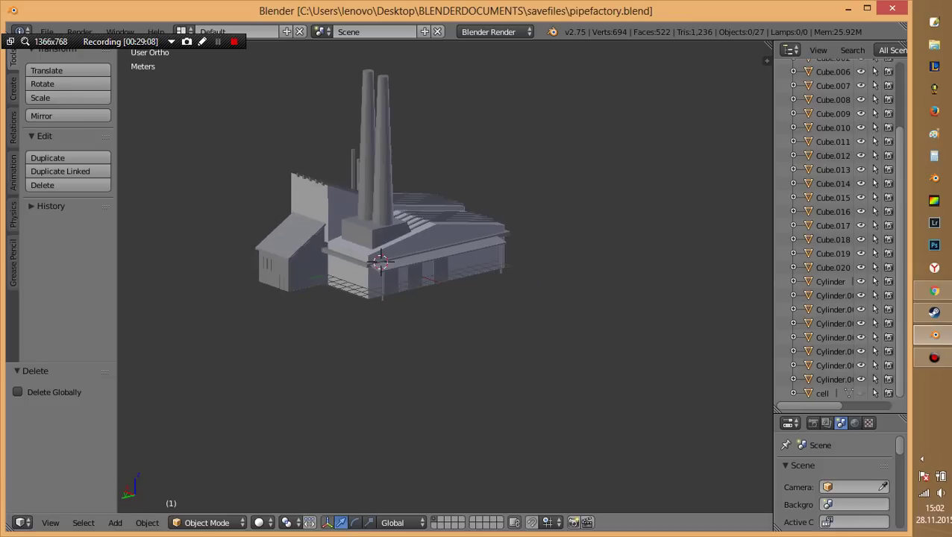
Inspect the roof and chimneys from above, then duplicate the thin cylinder for a wall pipe.
{"action": "scroll", "coordinate": [380, 261], "scroll_direction": "up", "scroll_amount": 5}
{"action": "mouse_move", "coordinate": [276, 240]}
{"action": "middle_mouse_down"}
{"action": "mouse_move", "coordinate": [485, 453]}
{"action": "mouse_move", "coordinate": [448, 335]}
{"action": "middle_mouse_up"}
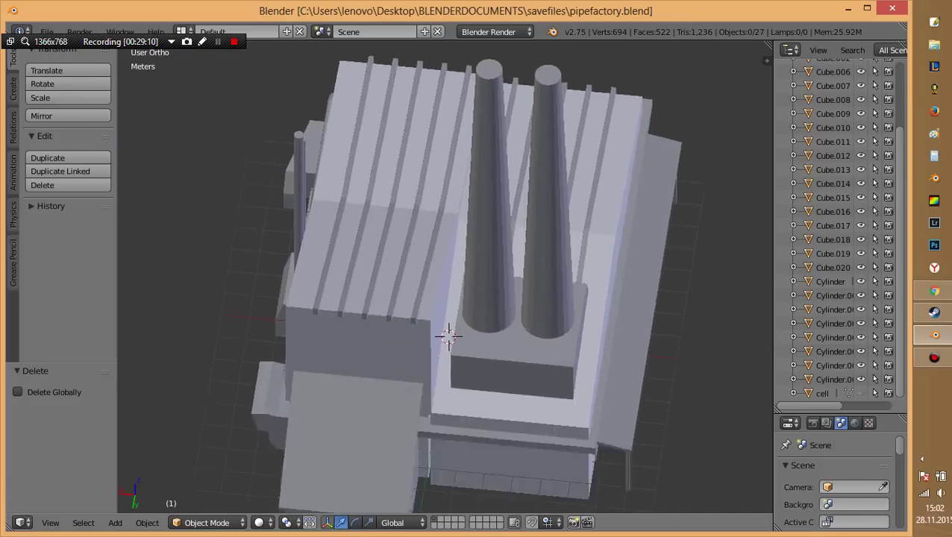
{"action": "scroll", "coordinate": [448, 337], "scroll_direction": "down", "scroll_amount": 3}
{"action": "mouse_move", "coordinate": [435, 291]}
{"action": "middle_mouse_down"}
{"action": "mouse_move", "coordinate": [433, 258]}
{"action": "mouse_move", "coordinate": [411, 313]}
{"action": "mouse_move", "coordinate": [371, 313]}
{"action": "mouse_move", "coordinate": [384, 321]}
{"action": "mouse_move", "coordinate": [391, 310]}
{"action": "mouse_move", "coordinate": [380, 295]}
{"action": "middle_mouse_up"}
{"action": "scroll", "coordinate": [425, 255], "scroll_direction": "up", "scroll_amount": 4}
{"action": "right_click", "coordinate": [410, 301]}
{"action": "key", "text": "Tab"}
{"action": "key", "text": "Tab"}
{"action": "scroll", "coordinate": [372, 313], "scroll_direction": "down", "scroll_amount": 4}
{"action": "key", "text": "a"}
{"action": "scroll", "coordinate": [385, 321], "scroll_direction": "up", "scroll_amount": 2}
{"action": "key", "text": "shift+d"}
Rotate the cylinder copy 90° about Y so it lies horizontally, viewed from the top.
{"action": "key", "text": "r"}
{"action": "key", "text": "x"}
{"action": "type", "text": "y"}
{"action": "type", "text": "90"}
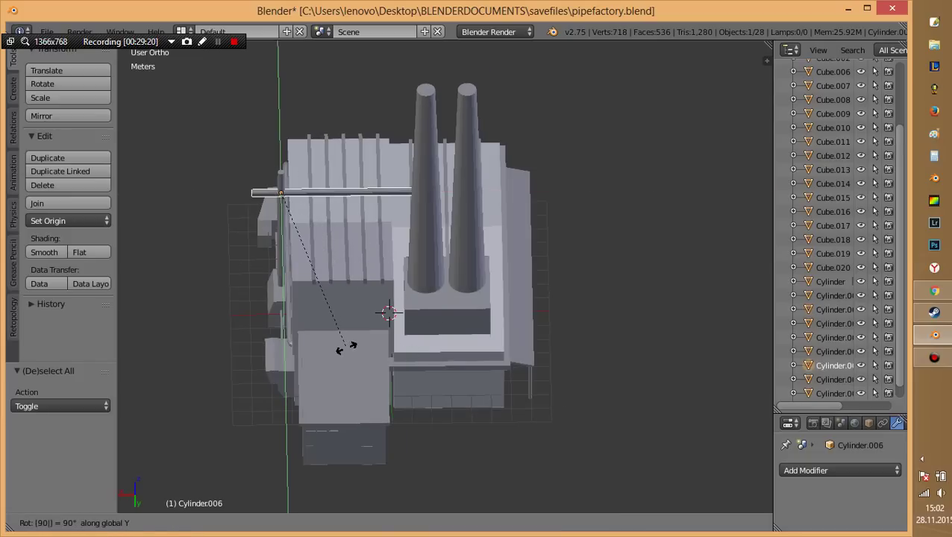
{"action": "key", "text": "Return"}
{"action": "key", "text": "KP_7"}
{"action": "key", "text": "z"}
{"action": "scroll", "coordinate": [445, 276], "scroll_direction": "down", "scroll_amount": 2}
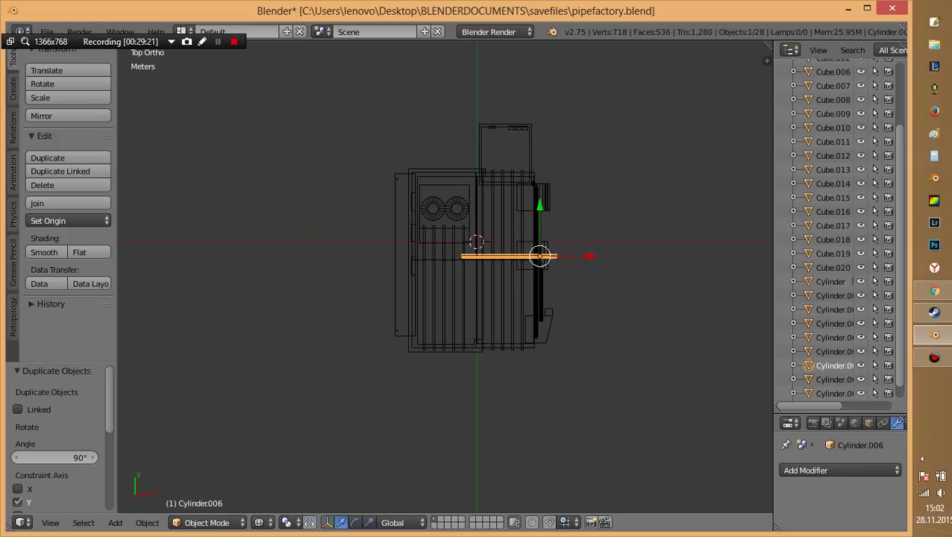
{"action": "scroll", "coordinate": [445, 276], "scroll_direction": "up", "scroll_amount": 2}
Resize the horizontal pipe, shortening it along X and shrinking it overall.
{"action": "key", "text": "s"}
{"action": "key", "text": "Return"}
{"action": "middle_click_drag", "start_coordinate": [588, 236], "coordinate": [531, 311], "text": "shift"}
{"action": "key", "text": "s"}
{"action": "key", "text": "Return"}
{"action": "key", "text": "s"}
{"action": "key", "text": "x"}
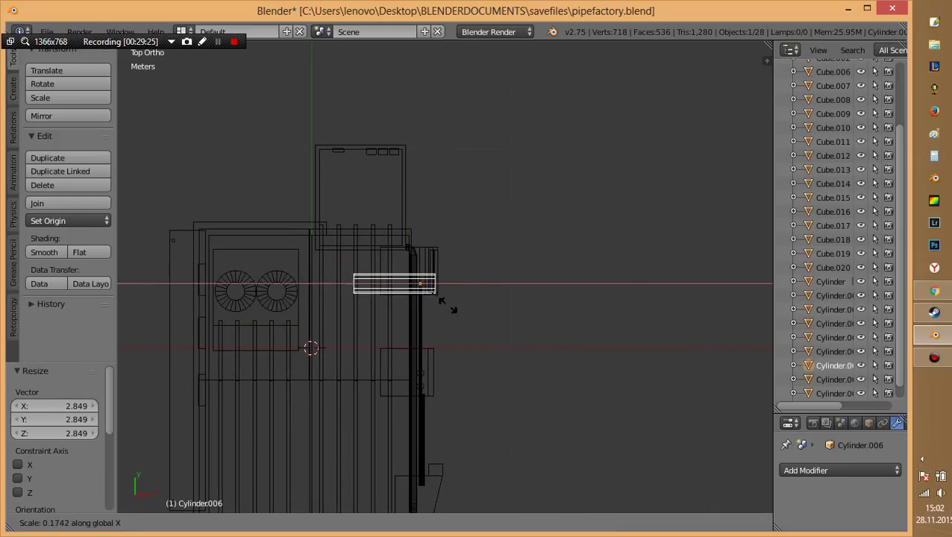
{"action": "key", "text": "Return"}
{"action": "key", "text": "s"}
{"action": "key", "text": "Return"}
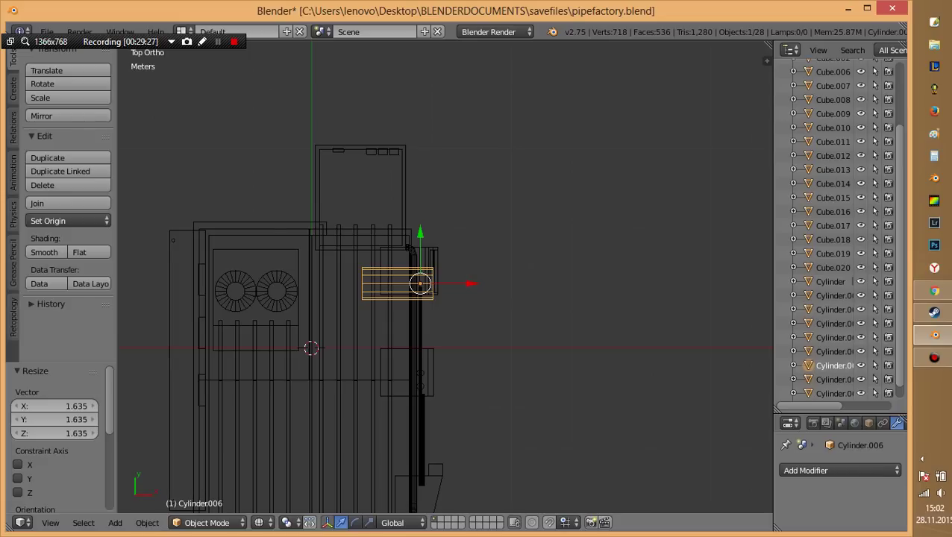
{"action": "key", "text": "s"}
{"action": "key", "text": "Return"}
Position the pipe against the wall by moving it along X and Y and lowering it on Z.
{"action": "key", "text": "g"}
{"action": "key", "text": "x"}
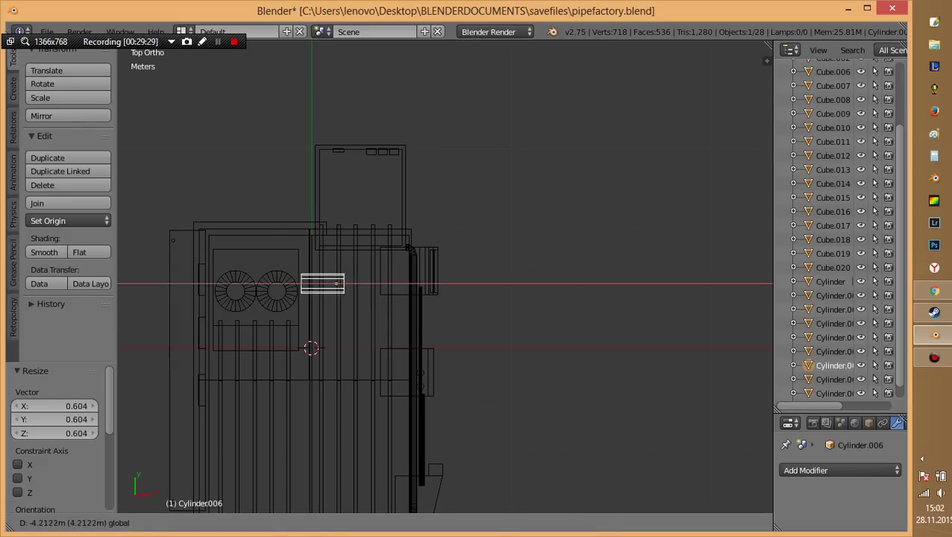
{"action": "key", "text": "Return"}
{"action": "key", "text": "g"}
{"action": "key", "text": "y"}
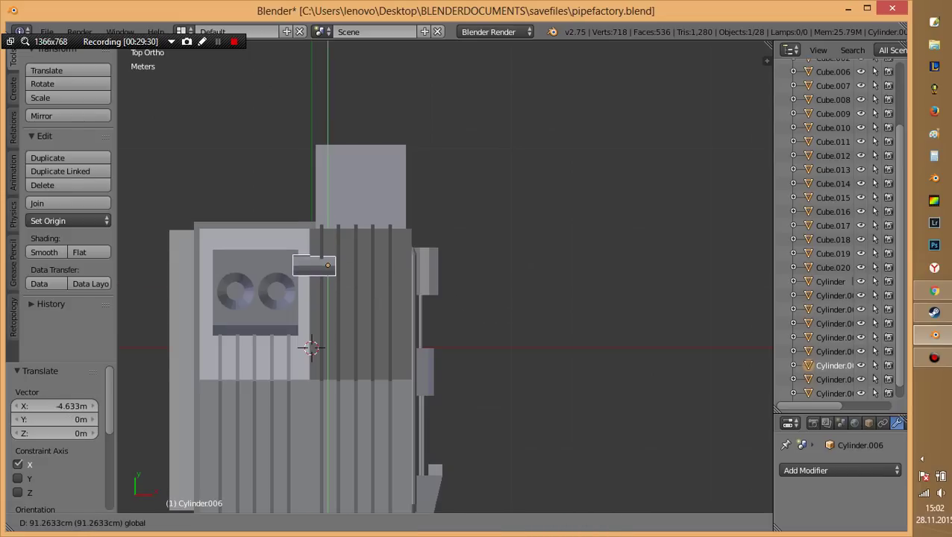
{"action": "key", "text": "Return"}
{"action": "mouse_move", "coordinate": [448, 298]}
{"action": "middle_mouse_down"}
{"action": "mouse_move", "coordinate": [417, 269]}
{"action": "mouse_move", "coordinate": [477, 283]}
{"action": "mouse_move", "coordinate": [447, 254]}
{"action": "mouse_move", "coordinate": [454, 298]}
{"action": "mouse_move", "coordinate": [448, 283]}
{"action": "mouse_move", "coordinate": [444, 340]}
{"action": "middle_mouse_up"}
{"action": "key", "text": "g"}
{"action": "key", "text": "z"}
{"action": "key", "text": "Return"}
Duplicate the pipe, rescale the copy and shift it 42 cm along X.
{"action": "key", "text": "shift+d"}
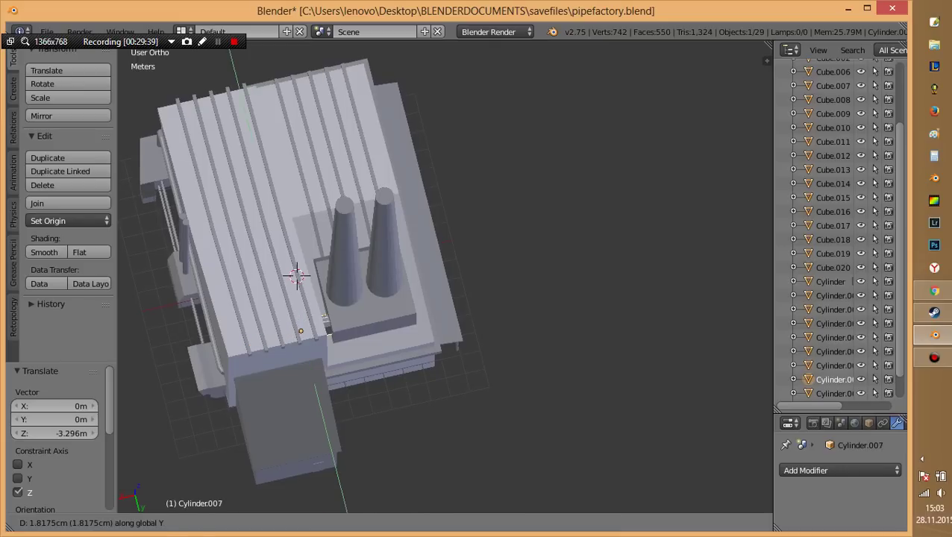
{"action": "left_click", "coordinate": [319, 298]}
{"action": "middle_click_drag", "start_coordinate": [318, 298], "coordinate": [429, 339]}
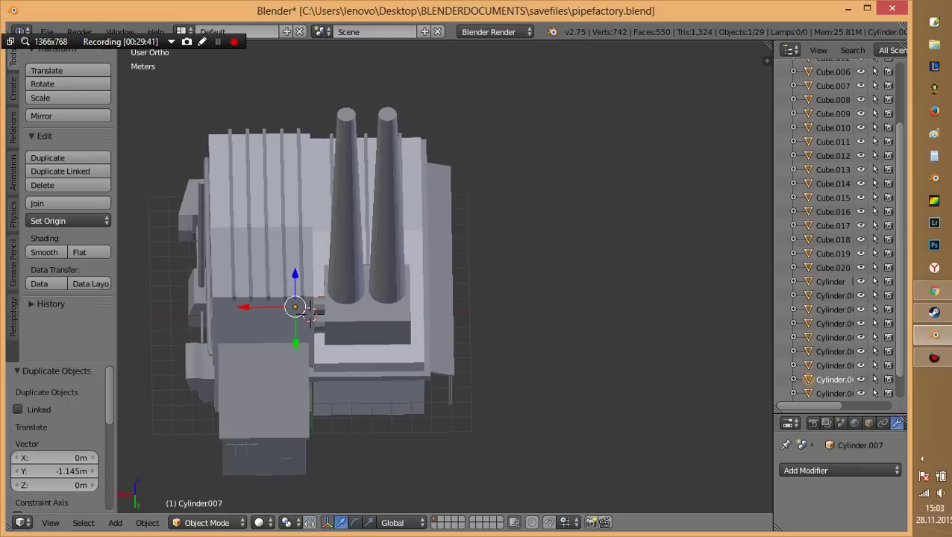
{"action": "key", "text": "s"}
{"action": "left_click", "coordinate": [422, 340]}
{"action": "left_click_drag", "start_coordinate": [272, 308], "coordinate": [257, 308]}
{"action": "mouse_move", "coordinate": [313, 320]}
{"action": "middle_mouse_down"}
{"action": "mouse_move", "coordinate": [333, 382]}
{"action": "mouse_move", "coordinate": [373, 381]}
{"action": "mouse_move", "coordinate": [297, 343]}
{"action": "mouse_move", "coordinate": [313, 329]}
{"action": "middle_mouse_up"}
Save the file, then duplicate the first horizontal pipe Cylinder.006 once more.
{"action": "key", "text": "a"}
{"action": "key", "text": "ctrl+s"}
{"action": "left_click", "coordinate": [373, 381]}
{"action": "right_click", "coordinate": [313, 328]}
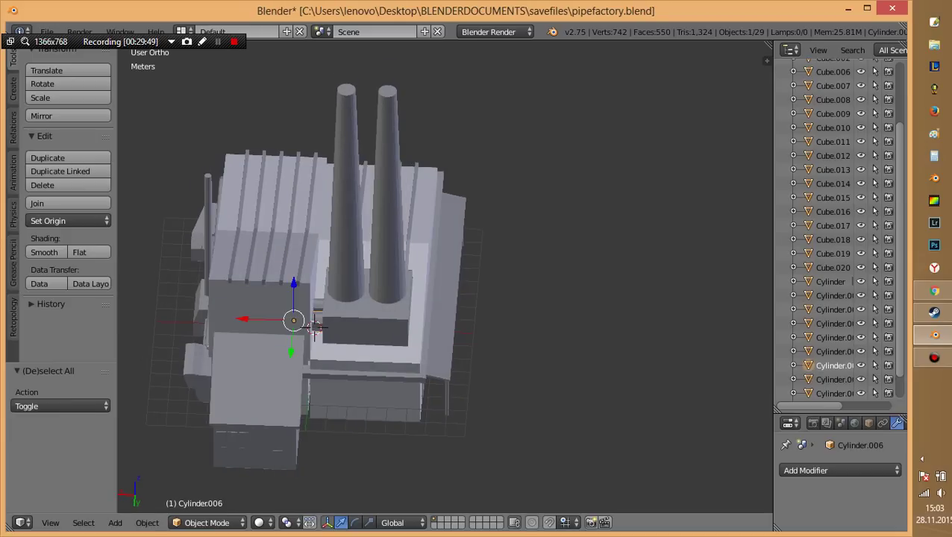
{"action": "key", "text": "shift+d"}
{"action": "type", "text": "90"}
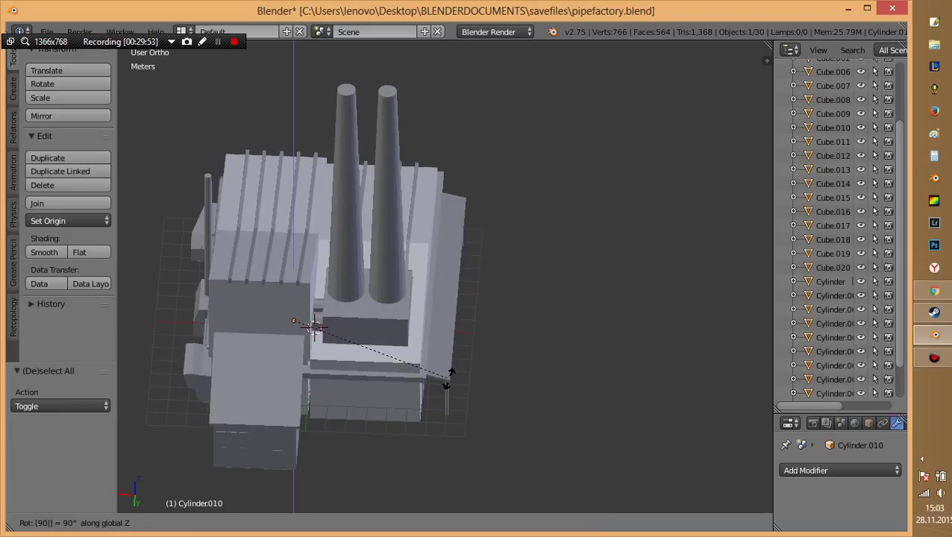
Stand the pipe copy upright with a 90° rotation and view it from the left side.
{"action": "key", "text": "Escape"}
{"action": "key", "text": "g"}
{"action": "left_click", "coordinate": [510, 458]}
{"action": "key", "text": "r"}
{"action": "key", "text": "x"}
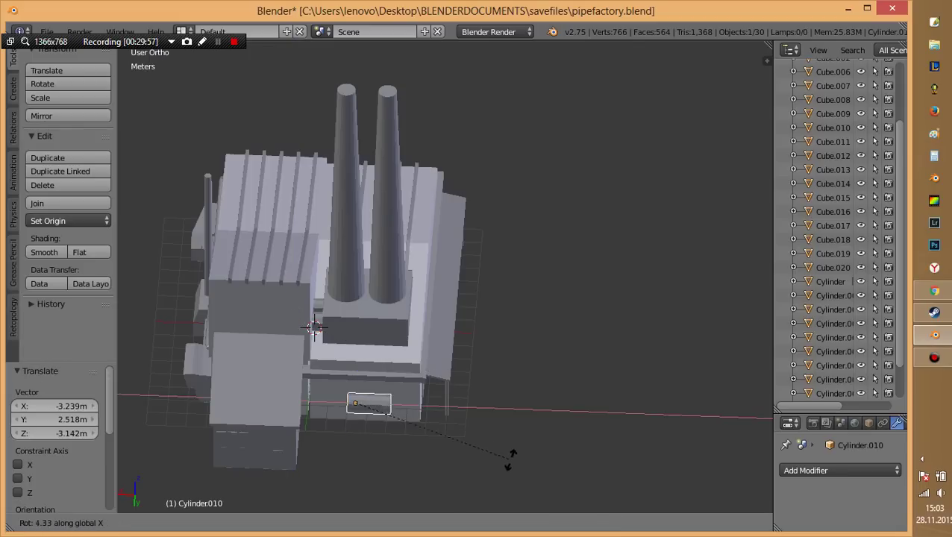
{"action": "key", "text": "Return"}
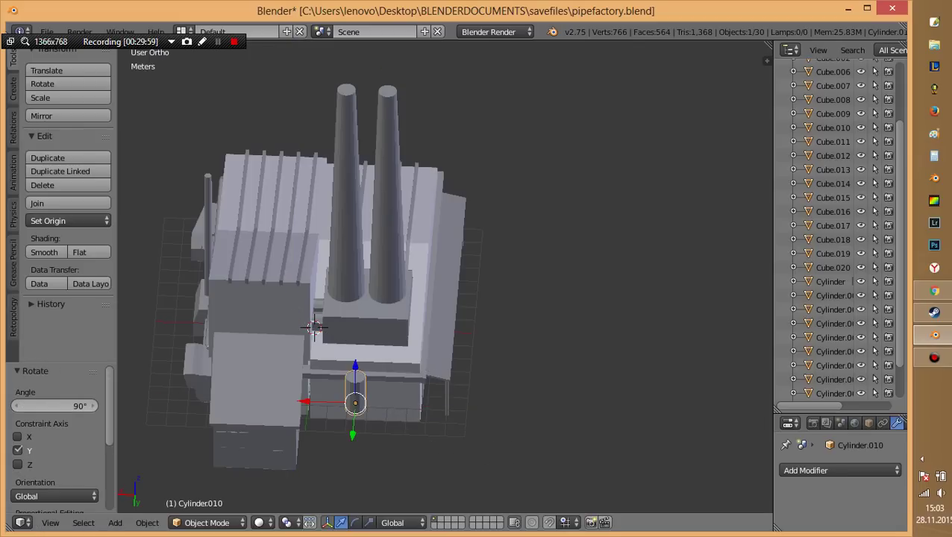
{"action": "key", "text": "KP_3"}
{"action": "key", "text": "ctrl+KP_3"}
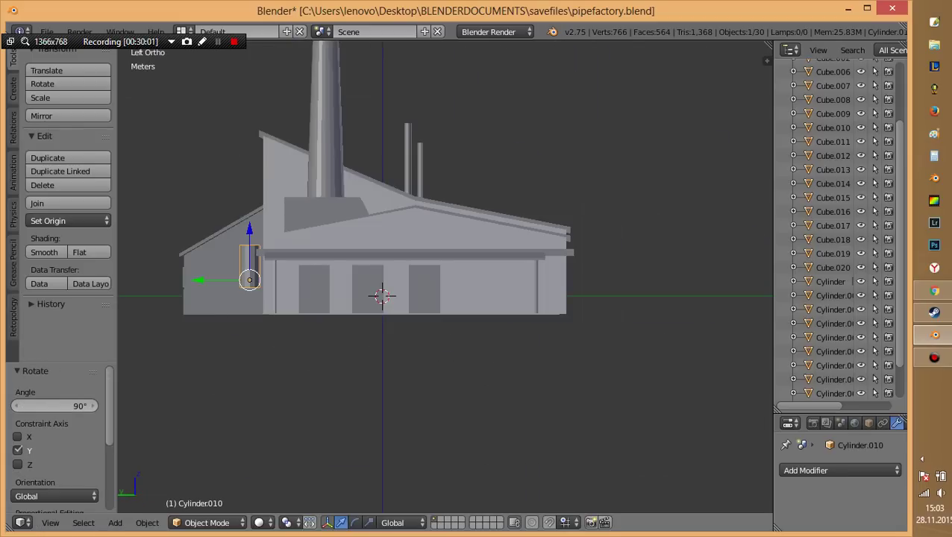
{"action": "scroll", "coordinate": [216, 165], "scroll_direction": "up", "scroll_amount": 6}
Shrink the upright pipe to about half and raise it 2.904 m onto the roof ledge.
{"action": "key", "text": "s"}
{"action": "left_click", "coordinate": [537, 389]}
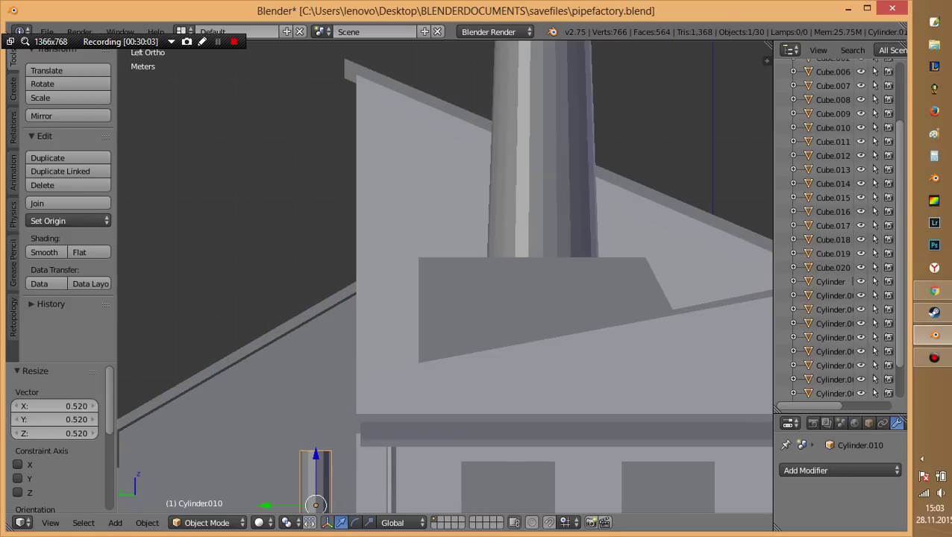
{"action": "left_click_drag", "start_coordinate": [316, 455], "coordinate": [315, 282]}
{"action": "left_click_drag", "start_coordinate": [267, 333], "coordinate": [350, 333]}
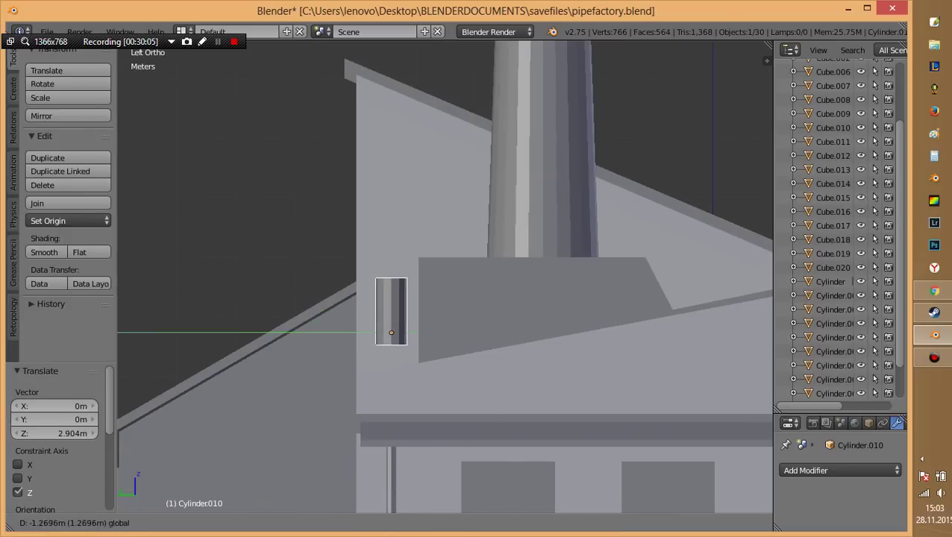
{"action": "left_click_drag", "start_coordinate": [399, 283], "coordinate": [399, 302]}
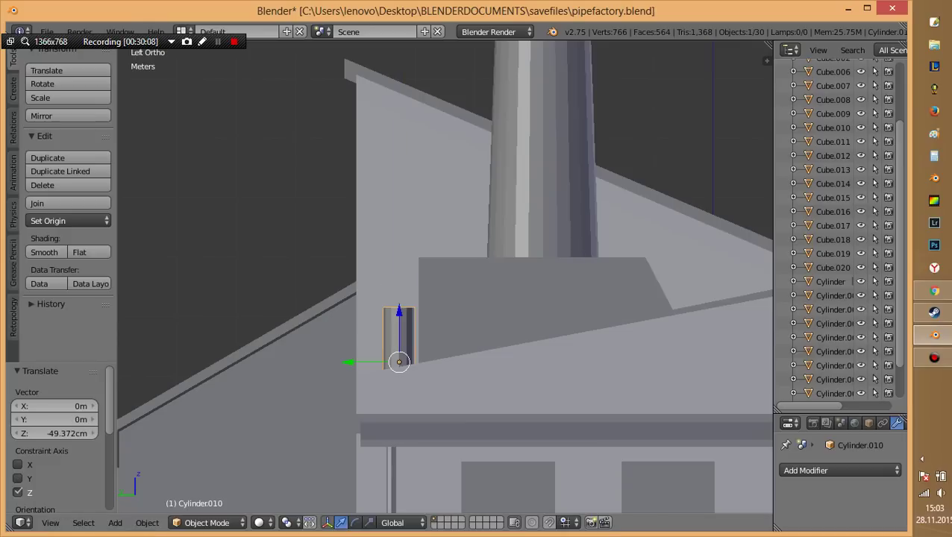
{"action": "left_click_drag", "start_coordinate": [343, 358], "coordinate": [325, 358]}
{"action": "left_click_drag", "start_coordinate": [380, 306], "coordinate": [379, 320]}
{"action": "middle_click_drag", "start_coordinate": [611, 448], "coordinate": [686, 485]}
In Edit Mode, extrude the pipe's top face and tilt it 15° about X.
{"action": "key", "text": "Tab"}
{"action": "key", "text": "e"}
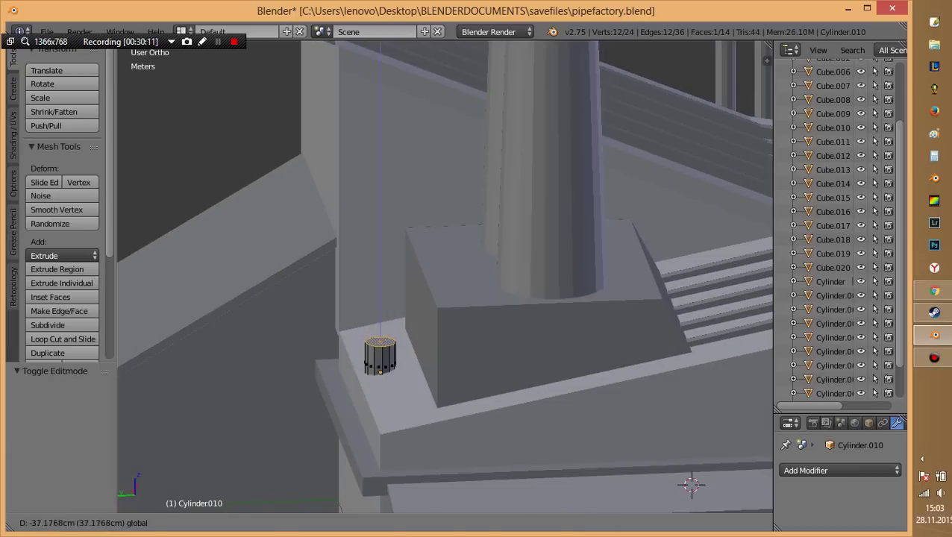
{"action": "left_click", "coordinate": [691, 485]}
{"action": "middle_click_drag", "start_coordinate": [691, 484], "coordinate": [567, 478]}
{"action": "key", "text": "ctrl+KP_3"}
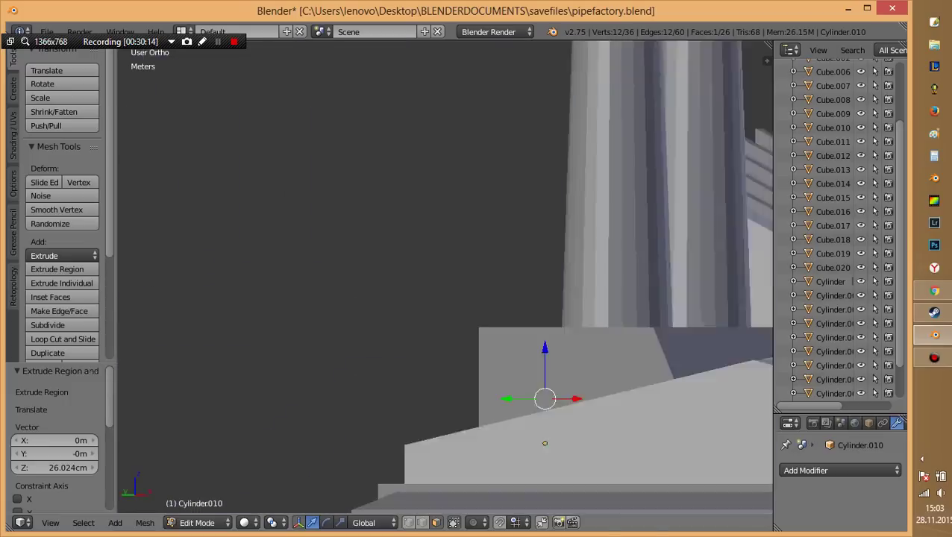
{"action": "scroll", "coordinate": [567, 477], "scroll_direction": "up", "scroll_amount": 3}
{"action": "type", "text": "rx"}
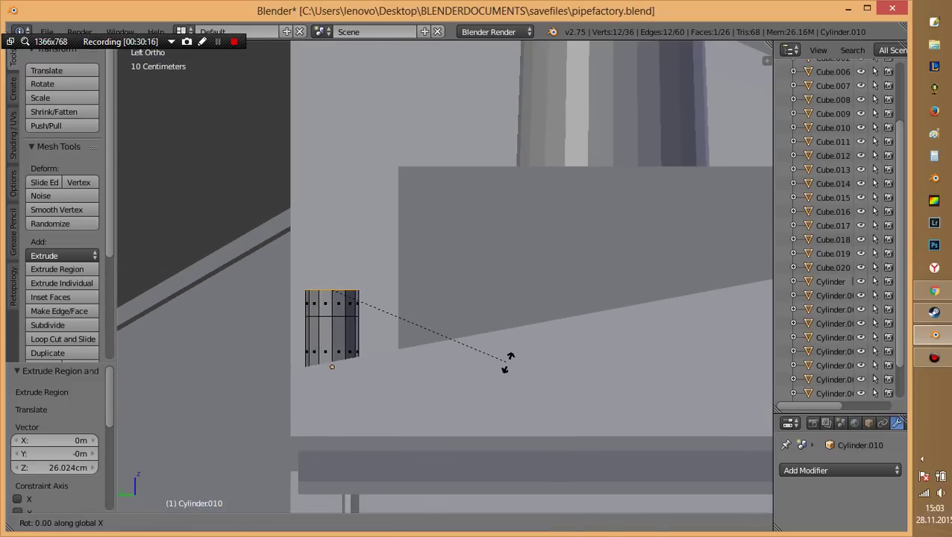
{"action": "type", "text": "5"}
{"action": "key", "text": "Return"}
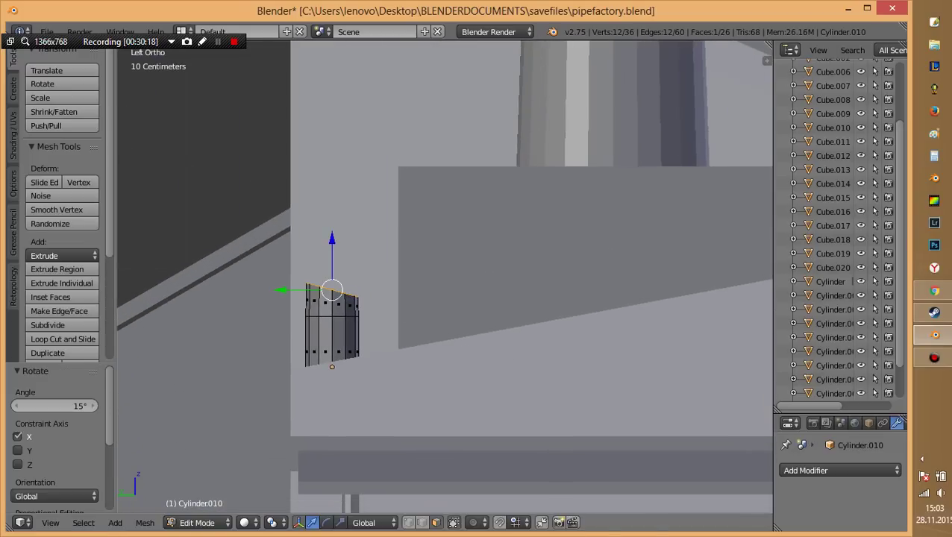
Shift the top ring along Y, extend another segment and tilt it 15°.
{"action": "key", "text": "g"}
{"action": "key", "text": "y"}
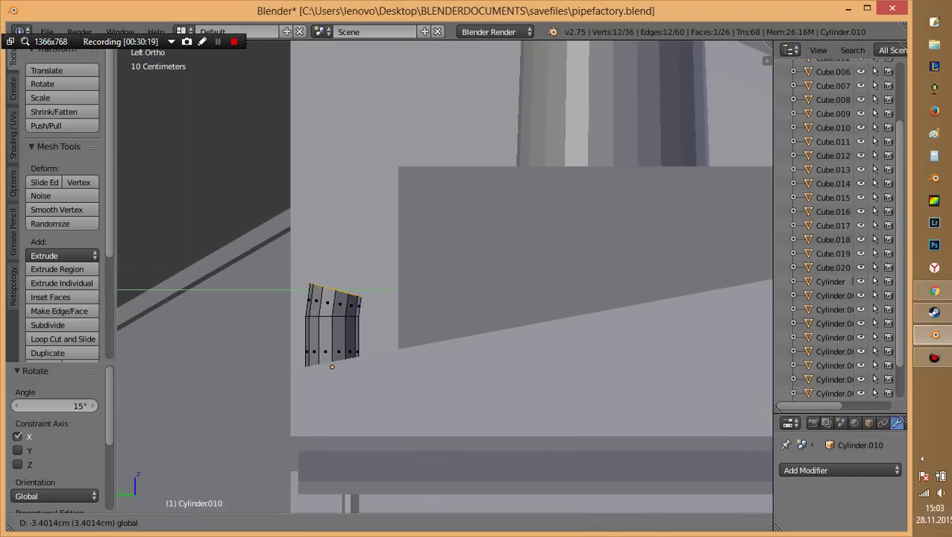
{"action": "key", "text": "Return"}
{"action": "key", "text": "g"}
{"action": "key", "text": "z"}
{"action": "key", "text": "z"}
{"action": "key", "text": "Return"}
{"action": "key", "text": "r"}
{"action": "key", "text": "Return"}
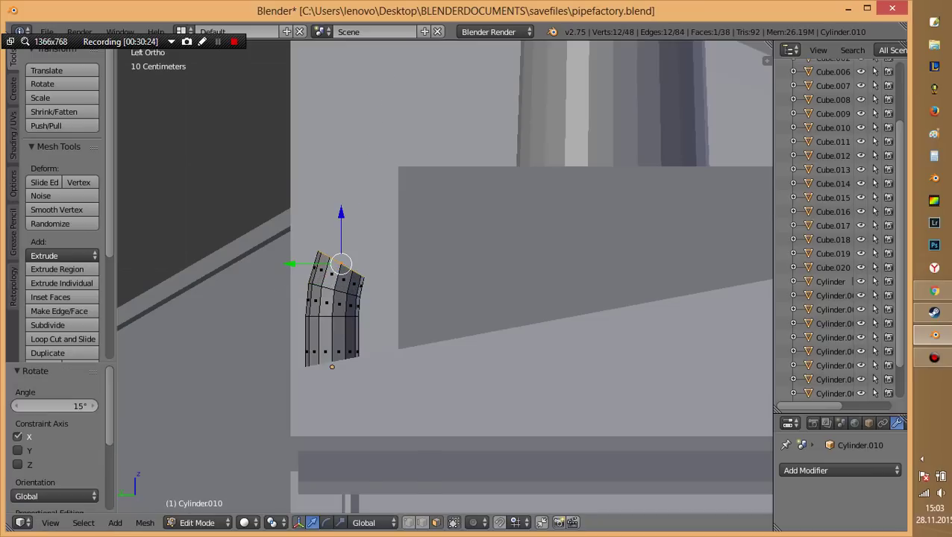
{"action": "left_click_drag", "start_coordinate": [340, 264], "coordinate": [342, 267]}
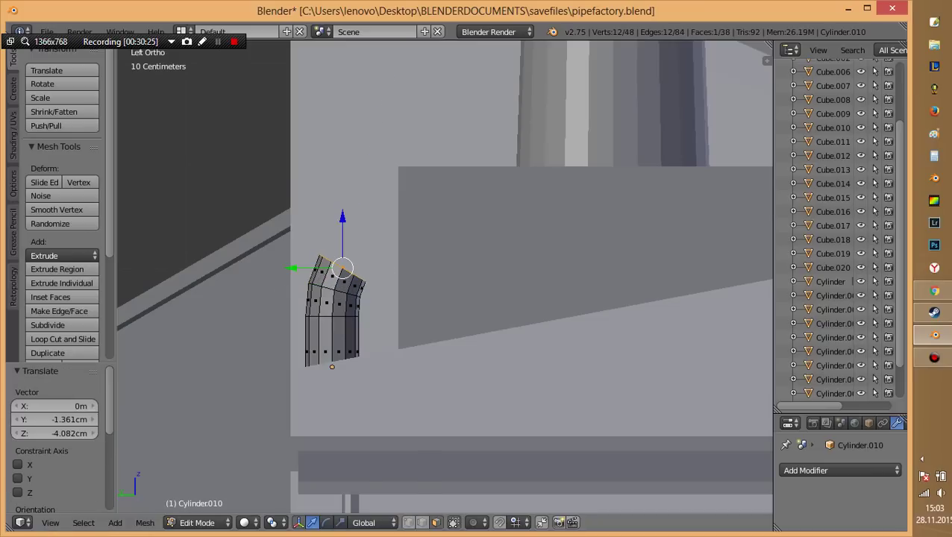
Extrude a third bend segment tilted 15° about X and nudge it smooth.
{"action": "key", "text": "e"}
{"action": "key", "text": "Return"}
{"action": "key", "text": "r"}
{"action": "key", "text": "x"}
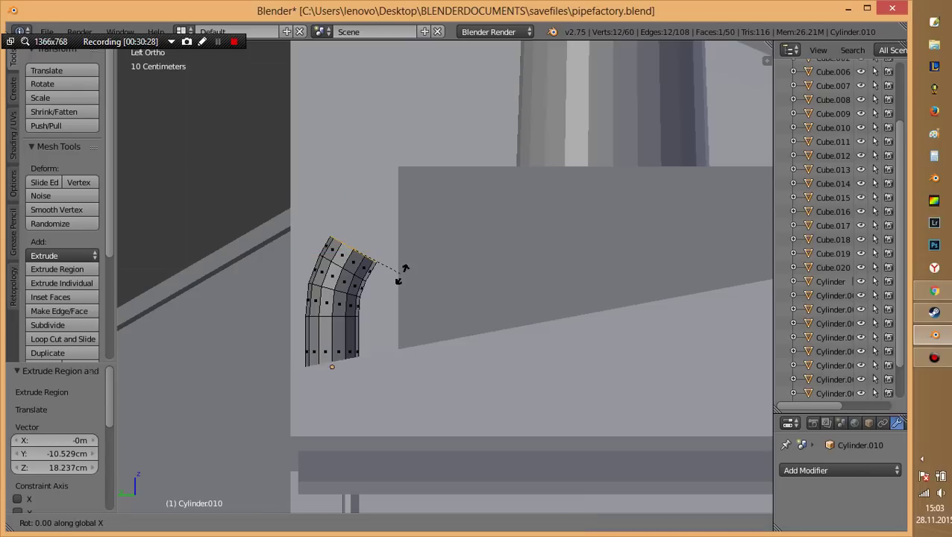
{"action": "key", "text": "Return"}
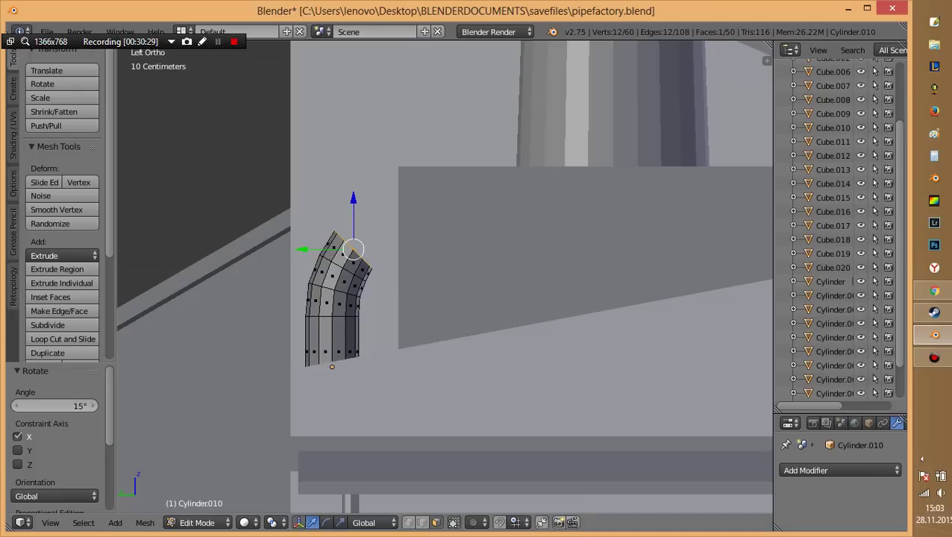
{"action": "key", "text": "g"}
{"action": "key", "text": "Return"}
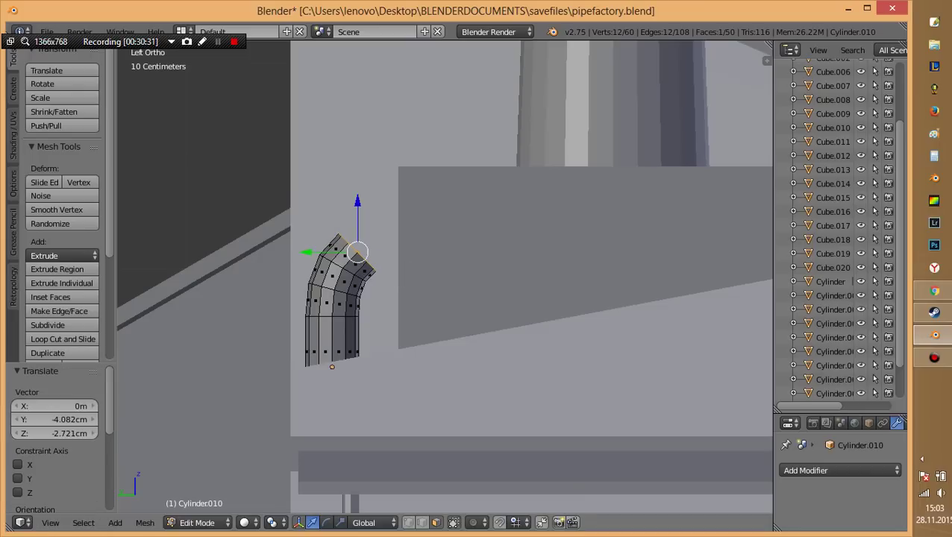
Extrude a fourth bend segment, tilt it 15° and move the pipe end into place.
{"action": "key", "text": "e"}
{"action": "key", "text": "Return"}
{"action": "key", "text": "r"}
{"action": "key", "text": "x"}
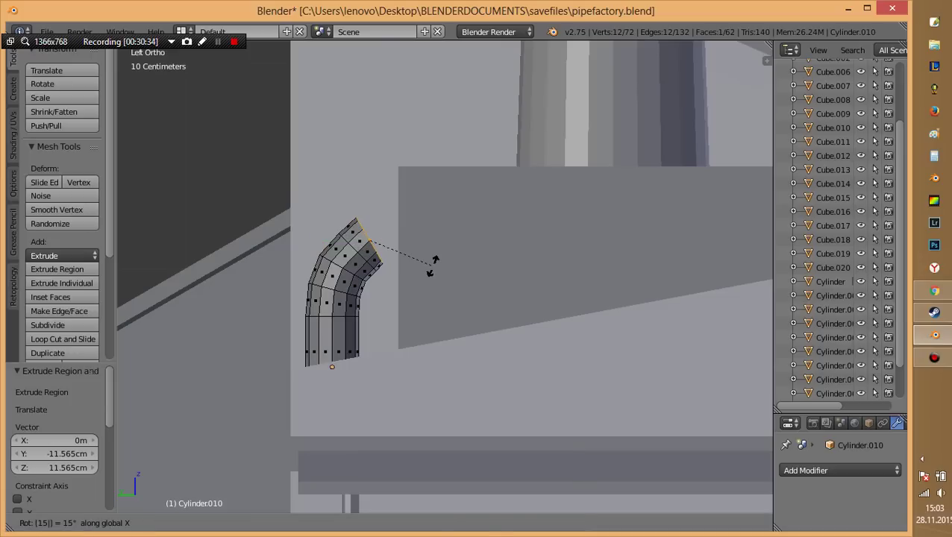
{"action": "key", "text": "Return"}
{"action": "key", "text": "g"}
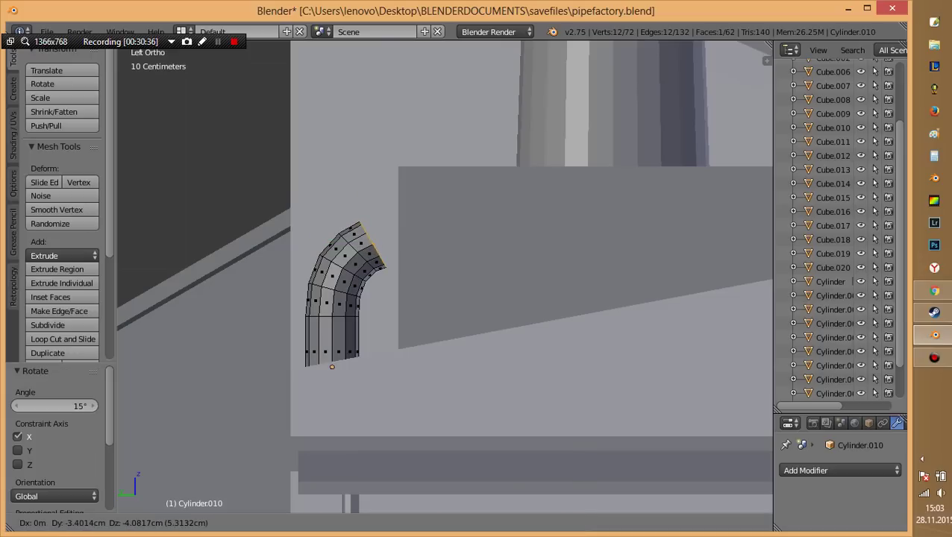
{"action": "key", "text": "Return"}
Extrude one more ring from the pipe end, tilt it 15° on X and reposition it.
{"action": "key", "text": "e"}
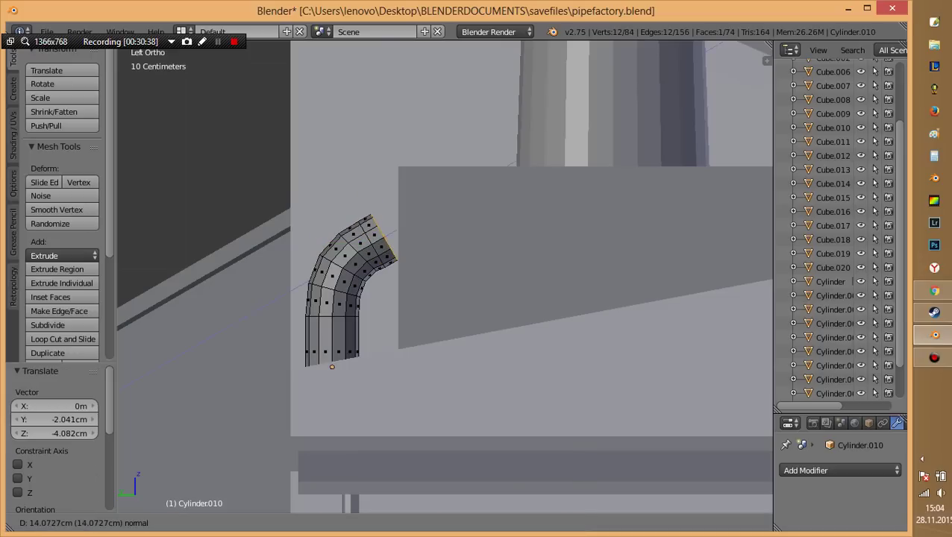
{"action": "key", "text": "Return"}
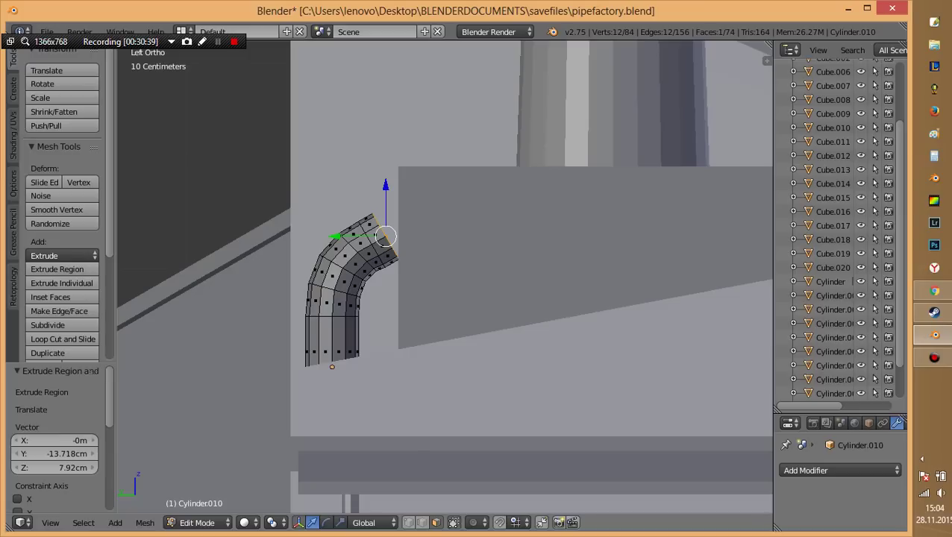
{"action": "type", "text": "rx"}
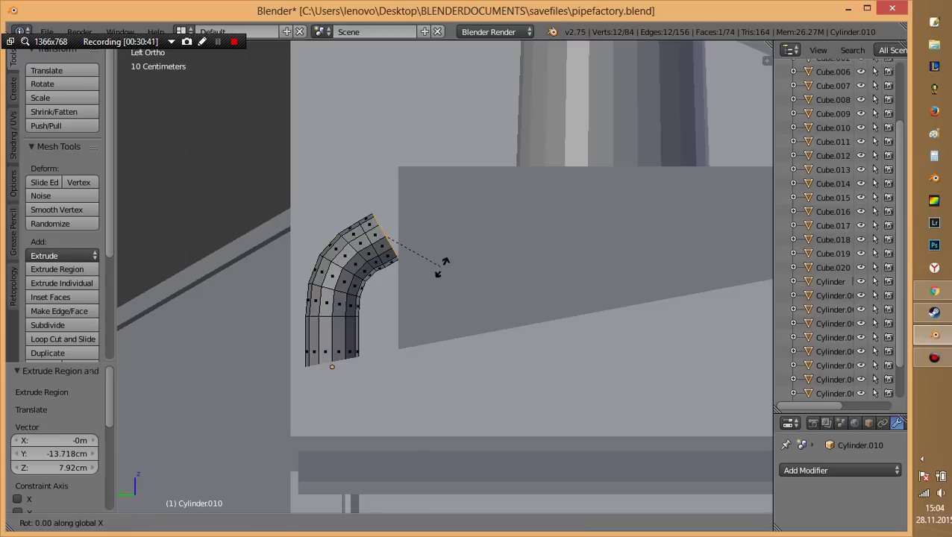
{"action": "type", "text": "15"}
{"action": "key", "text": "Return"}
{"action": "key", "text": "g"}
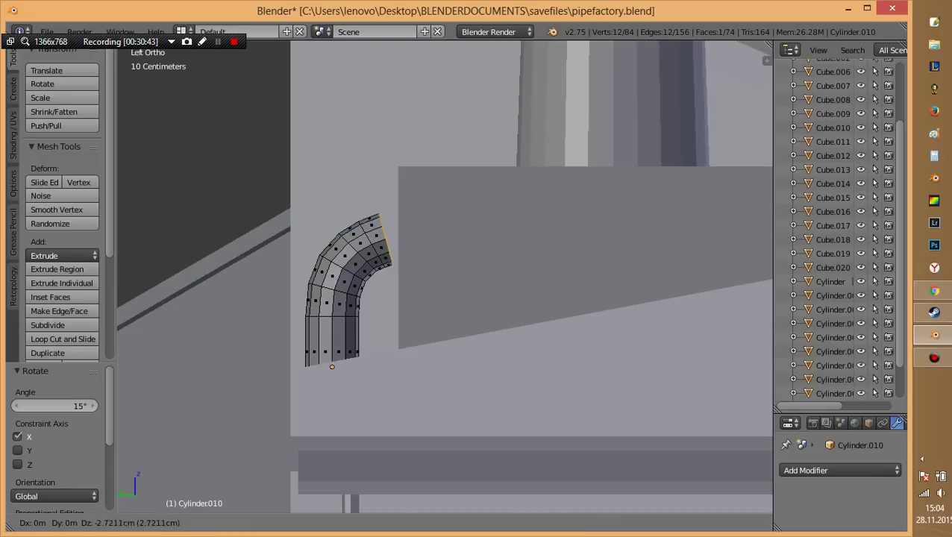
{"action": "key", "text": "Return"}
Extrude a final end ring and flatten it by scaling to zero along Y.
{"action": "key", "text": "e"}
{"action": "key", "text": "Return"}
{"action": "key", "text": "s"}
{"action": "key", "text": "Escape"}
{"action": "key", "text": "z"}
{"action": "key", "text": "s"}
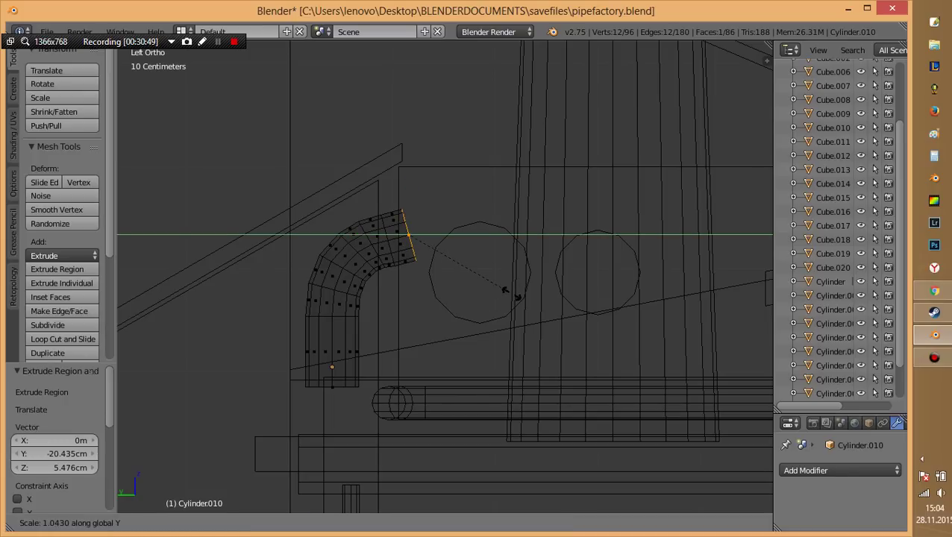
{"action": "type", "text": "90"}
{"action": "key", "text": "Escape"}
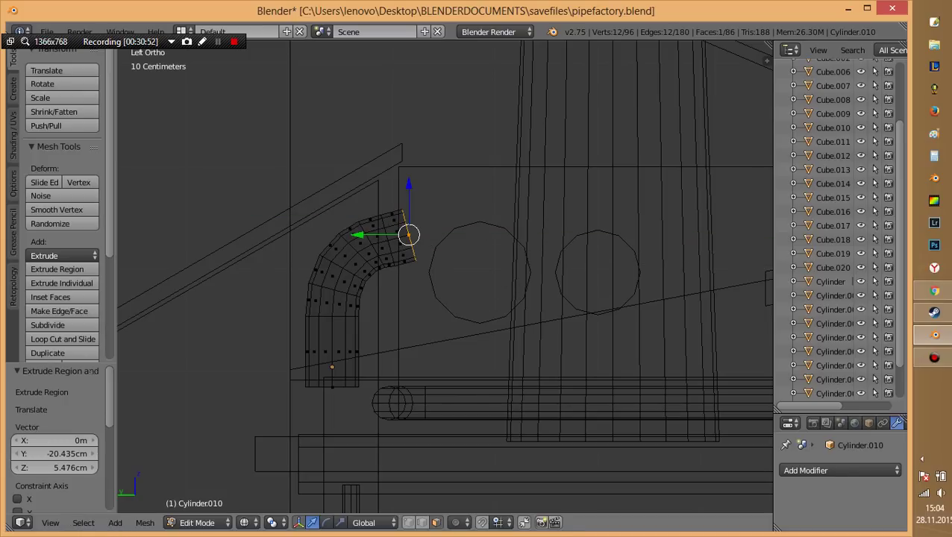
{"action": "key", "text": "s"}
{"action": "key", "text": "Escape"}
{"action": "key", "text": "s"}
{"action": "key", "text": "y"}
{"action": "key", "text": "Return"}
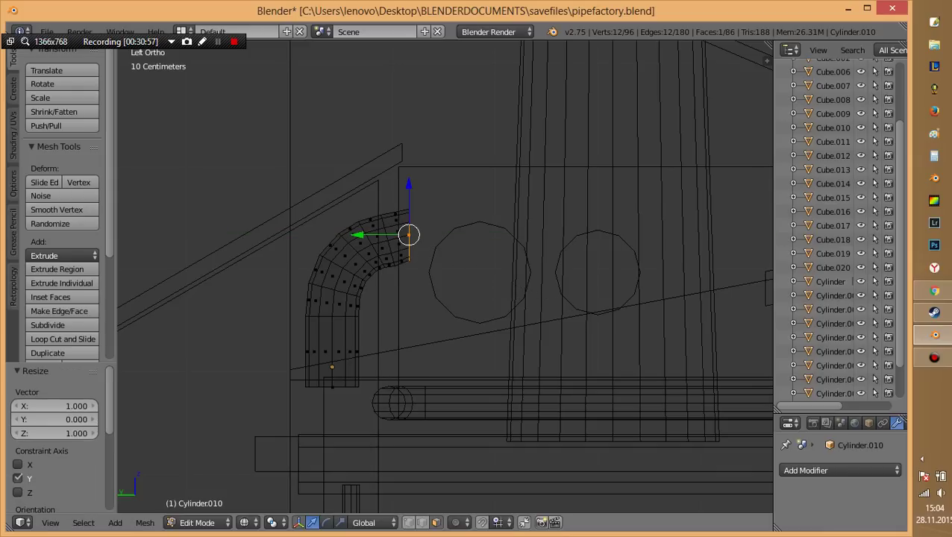
Lower the flattened pipe end along Z, leave Edit Mode and save the factory file.
{"action": "key", "text": "e"}
{"action": "key", "text": "z"}
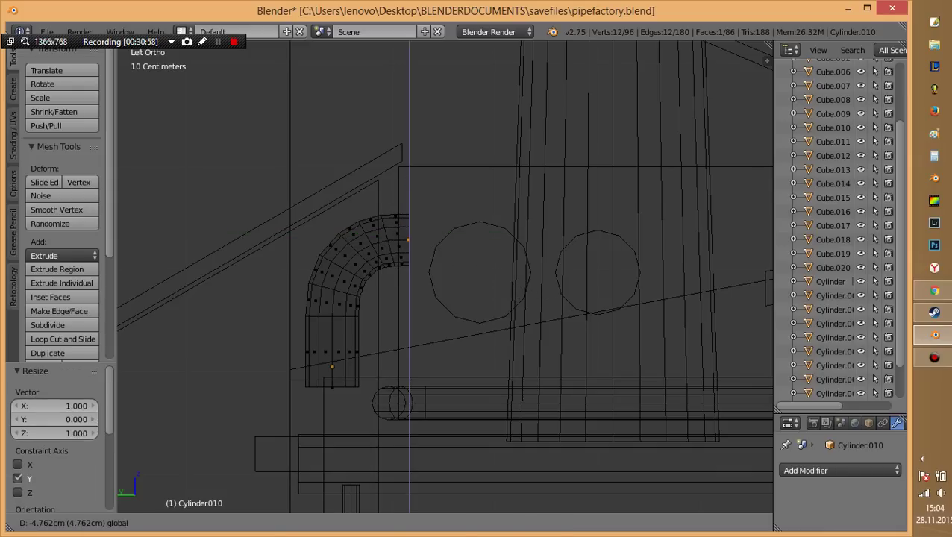
{"action": "key", "text": "Return"}
{"action": "key", "text": "Tab"}
{"action": "key", "text": "z"}
{"action": "key", "text": "Tab"}
{"action": "key", "text": "a"}
{"action": "mouse_move", "coordinate": [408, 246]}
{"action": "middle_mouse_down"}
{"action": "mouse_move", "coordinate": [491, 397]}
{"action": "mouse_move", "coordinate": [215, 346]}
{"action": "middle_mouse_up"}
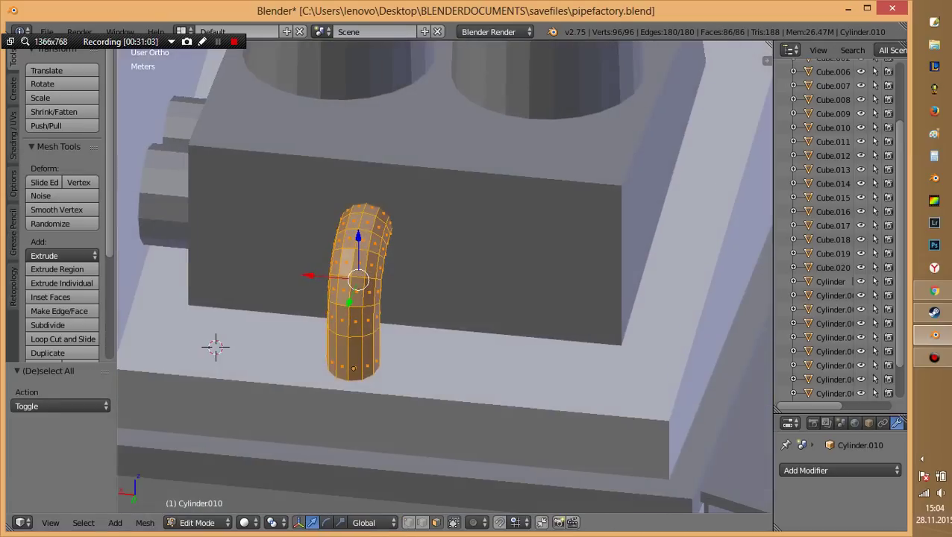
{"action": "scroll", "coordinate": [215, 346], "scroll_direction": "down", "scroll_amount": 5}
{"action": "key", "text": "Tab"}
{"action": "key", "text": "ctrl+s"}
{"action": "mouse_move", "coordinate": [510, 456]}
{"action": "middle_mouse_down"}
{"action": "mouse_move", "coordinate": [255, 329]}
{"action": "mouse_move", "coordinate": [328, 311]}
{"action": "mouse_move", "coordinate": [531, 323]}
{"action": "mouse_move", "coordinate": [569, 378]}
{"action": "mouse_move", "coordinate": [548, 384]}
{"action": "mouse_move", "coordinate": [399, 313]}
{"action": "mouse_move", "coordinate": [320, 231]}
{"action": "mouse_move", "coordinate": [524, 344]}
{"action": "middle_mouse_up"}
Place a copy of the curved pipe about 58 cm along X from the original.
{"action": "key", "text": "shift+d"}
{"action": "key", "text": "x"}
{"action": "left_click", "coordinate": [406, 314]}
Deselect everything and save the factory file, overwriting the existing one.
{"action": "key", "text": "a"}
{"action": "key", "text": "ctrl+s"}
{"action": "key", "text": "Return"}
{"action": "mouse_move", "coordinate": [447, 299]}
{"action": "middle_mouse_down"}
{"action": "mouse_move", "coordinate": [418, 283]}
{"action": "mouse_move", "coordinate": [440, 274]}
{"action": "mouse_move", "coordinate": [447, 313]}
{"action": "mouse_move", "coordinate": [440, 279]}
{"action": "mouse_move", "coordinate": [447, 306]}
{"action": "mouse_move", "coordinate": [322, 302]}
{"action": "mouse_move", "coordinate": [298, 311]}
{"action": "mouse_move", "coordinate": [276, 296]}
{"action": "mouse_move", "coordinate": [261, 312]}
{"action": "mouse_move", "coordinate": [359, 291]}
{"action": "mouse_move", "coordinate": [477, 297]}
{"action": "middle_mouse_up"}
{"action": "key", "text": "ctrl+s"}
{"action": "key", "text": "Return"}
{"action": "scroll", "coordinate": [447, 298], "scroll_direction": "down", "scroll_amount": 3}
{"action": "scroll", "coordinate": [448, 306], "scroll_direction": "up", "scroll_amount": 3}
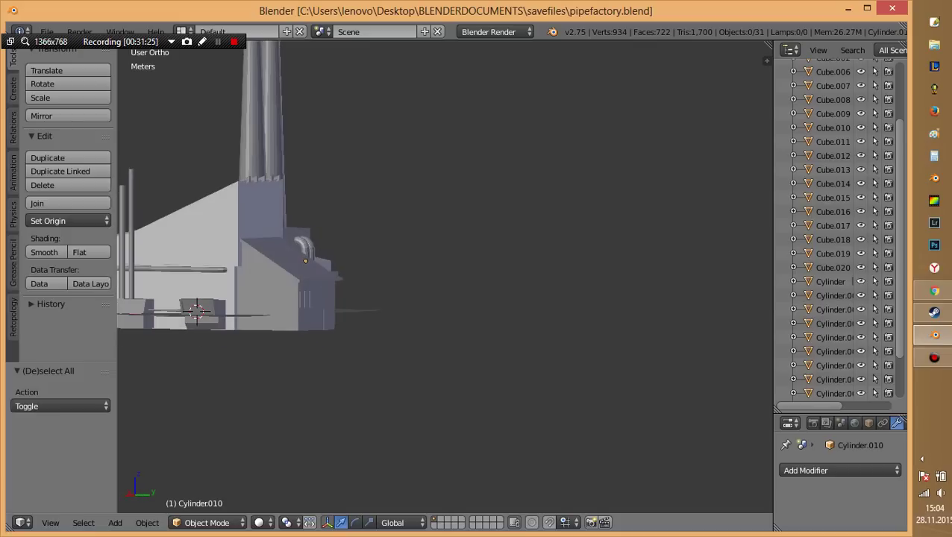
Orbit around the factory to inspect the roofs, twin pipes and front wall.
{"action": "middle_click_drag", "start_coordinate": [477, 297], "coordinate": [388, 300]}
{"action": "scroll", "coordinate": [445, 276], "scroll_direction": "up", "scroll_amount": 5}
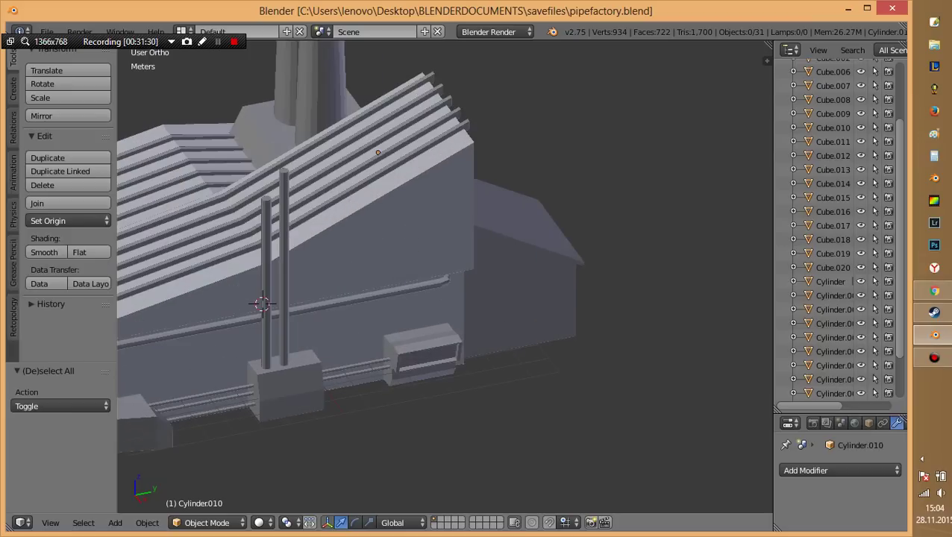
{"action": "scroll", "coordinate": [445, 276], "scroll_direction": "down", "scroll_amount": 3}
{"action": "mouse_move", "coordinate": [444, 276]}
{"action": "middle_mouse_down"}
{"action": "mouse_move", "coordinate": [445, 306]}
{"action": "mouse_move", "coordinate": [418, 278]}
{"action": "mouse_move", "coordinate": [406, 280]}
{"action": "mouse_move", "coordinate": [455, 295]}
{"action": "mouse_move", "coordinate": [485, 336]}
{"action": "middle_mouse_up"}
{"action": "scroll", "coordinate": [445, 276], "scroll_direction": "up", "scroll_amount": 5}
{"action": "scroll", "coordinate": [445, 276], "scroll_direction": "down", "scroll_amount": 3}
{"action": "scroll", "coordinate": [445, 276], "scroll_direction": "down", "scroll_amount": 2}
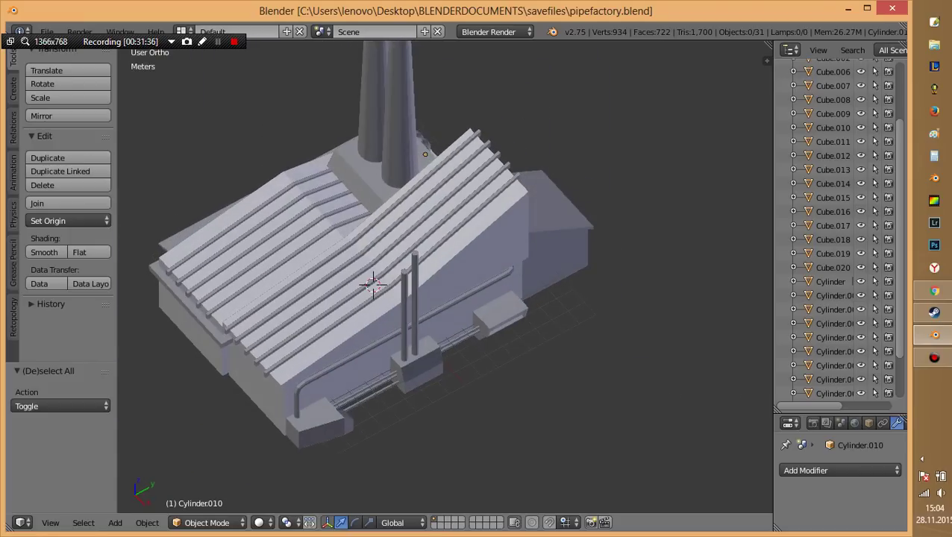
Select the small corner box Cube.007 and frame the view on it.
{"action": "left_click", "coordinate": [833, 86]}
{"action": "key", "text": "KP_Decimal"}
{"action": "mouse_move", "coordinate": [447, 275]}
{"action": "middle_mouse_down"}
{"action": "mouse_move", "coordinate": [493, 224]}
{"action": "mouse_move", "coordinate": [463, 269]}
{"action": "mouse_move", "coordinate": [478, 261]}
{"action": "middle_mouse_up"}
Lengthen the corner block by moving its end face along X in Edit Mode.
{"action": "key", "text": "Tab"}
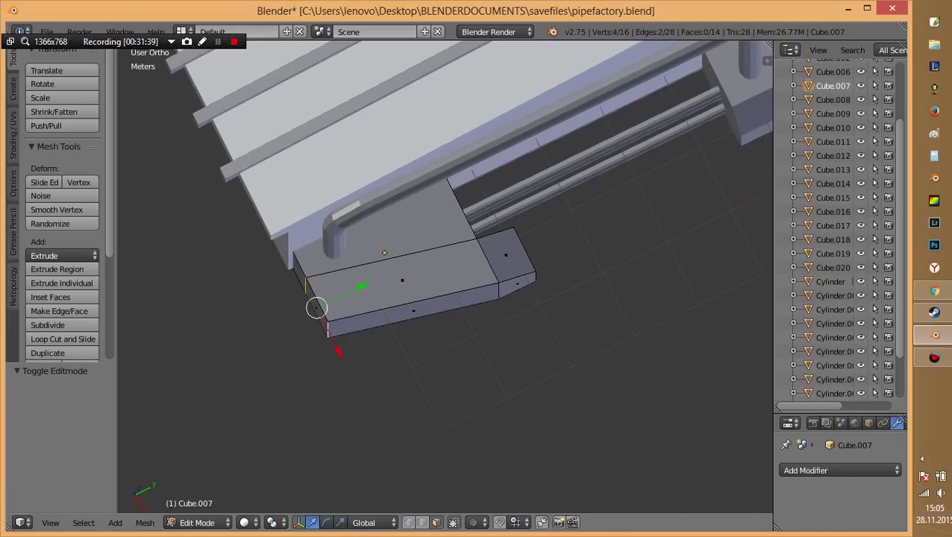
{"action": "middle_click_drag", "start_coordinate": [448, 298], "coordinate": [469, 254]}
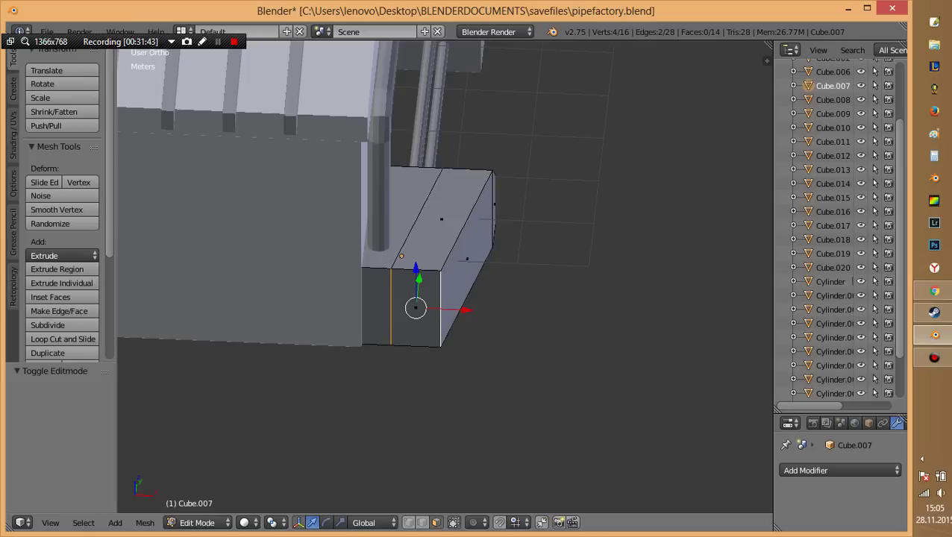
{"action": "key", "text": "z"}
{"action": "key", "text": "a"}
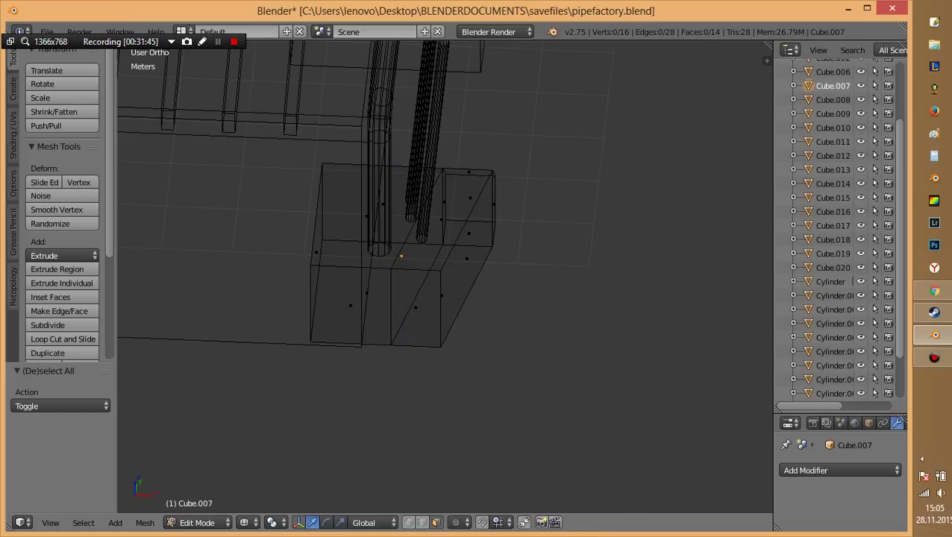
{"action": "right_click", "coordinate": [442, 296]}
{"action": "key", "text": "z"}
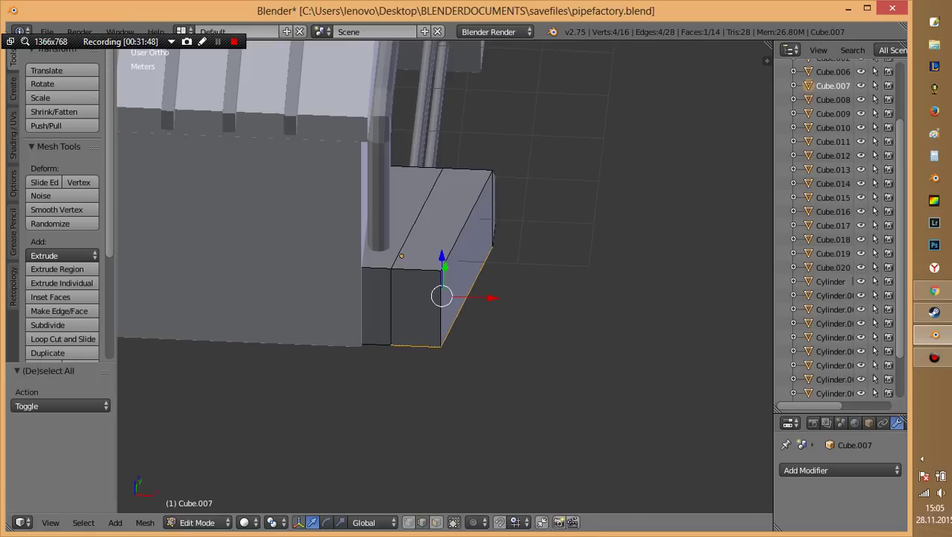
{"action": "mouse_move", "coordinate": [448, 298]}
{"action": "middle_mouse_down"}
{"action": "mouse_move", "coordinate": [478, 238]}
{"action": "mouse_move", "coordinate": [448, 283]}
{"action": "mouse_move", "coordinate": [477, 343]}
{"action": "middle_mouse_up"}
{"action": "key", "text": "g"}
{"action": "key", "text": "x"}
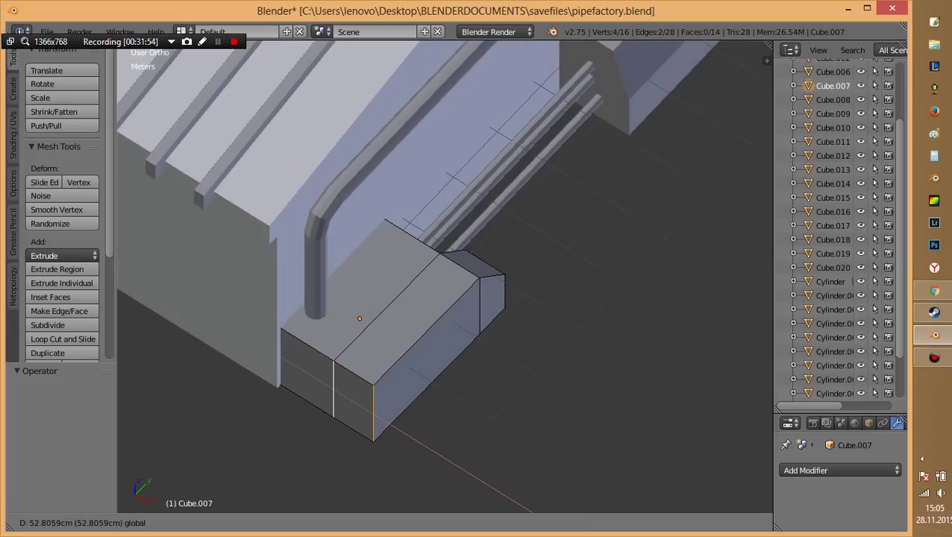
{"action": "key", "text": "Return"}
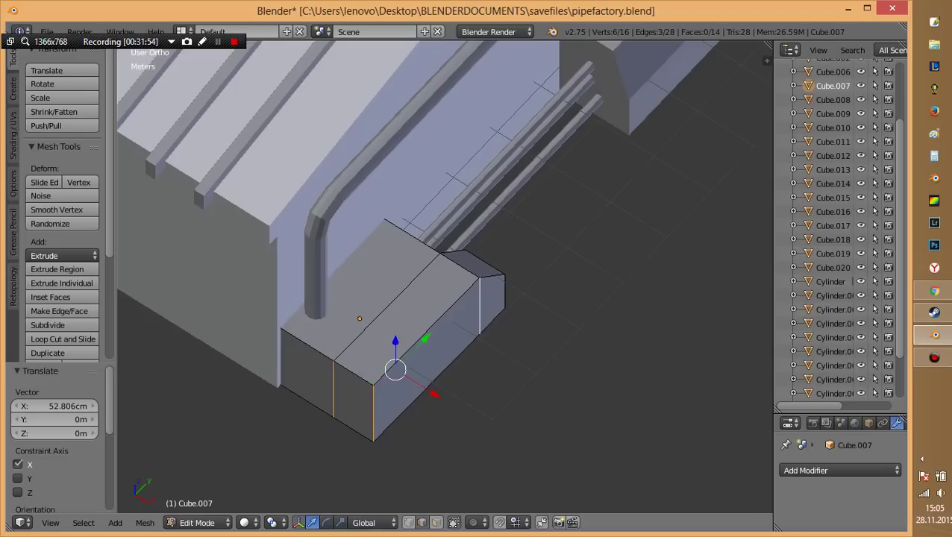
Flatten one vertical corner edge of the block to a single X position.
{"action": "key", "text": "z"}
{"action": "right_click", "coordinate": [479, 316]}
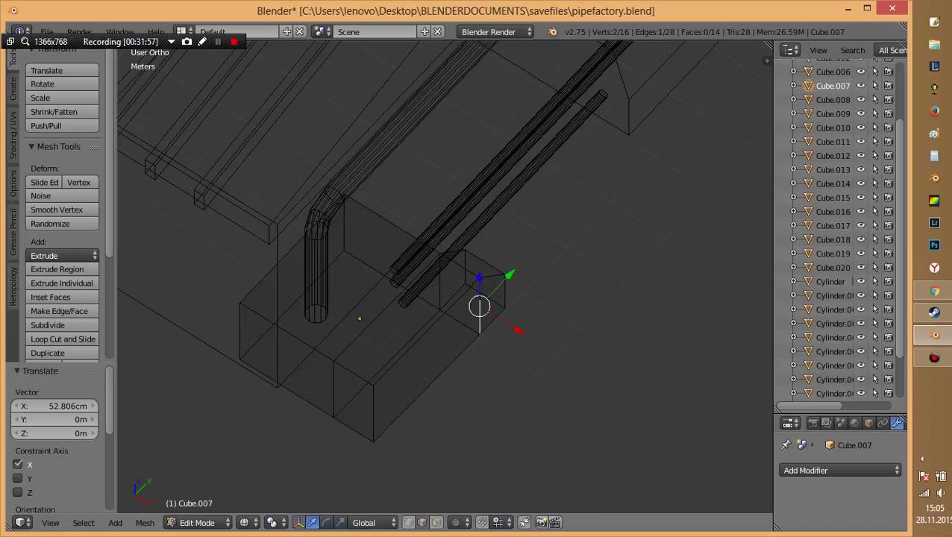
{"action": "key", "text": "s"}
{"action": "key", "text": "x"}
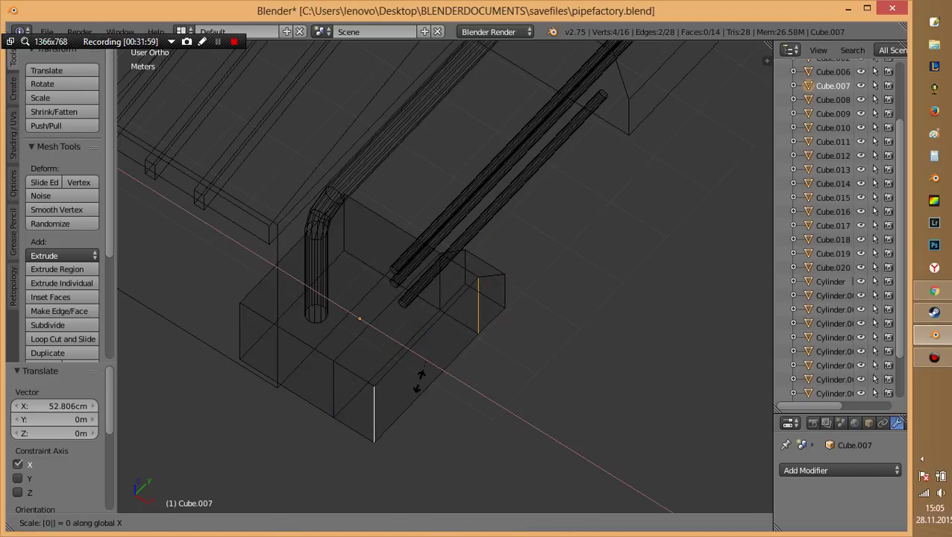
{"action": "key", "text": "Return"}
{"action": "key", "text": "z"}
{"action": "middle_click_drag", "start_coordinate": [447, 298], "coordinate": [492, 283]}
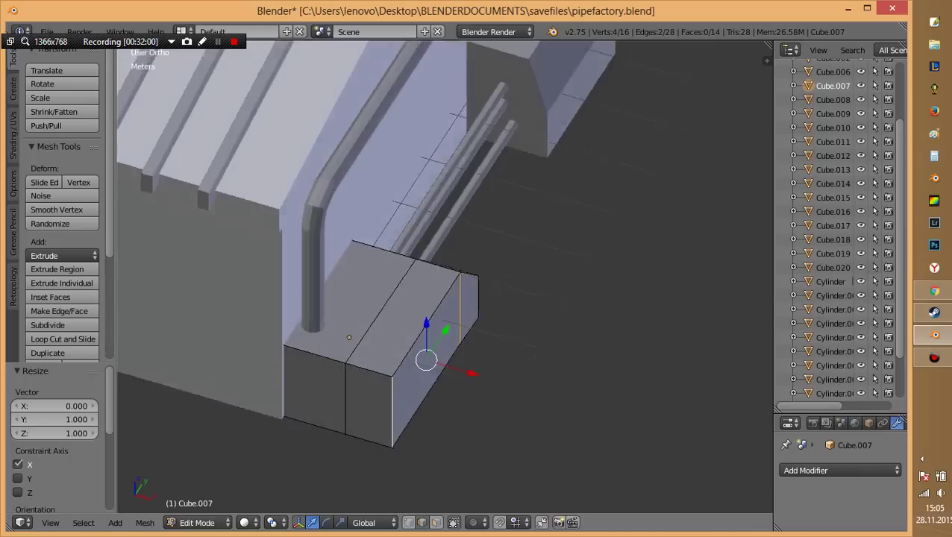
Add a vertical loop cut and delete the top, front and side faces of the corner section.
{"action": "key", "text": "ctrl+r"}
{"action": "left_click", "coordinate": [419, 343]}
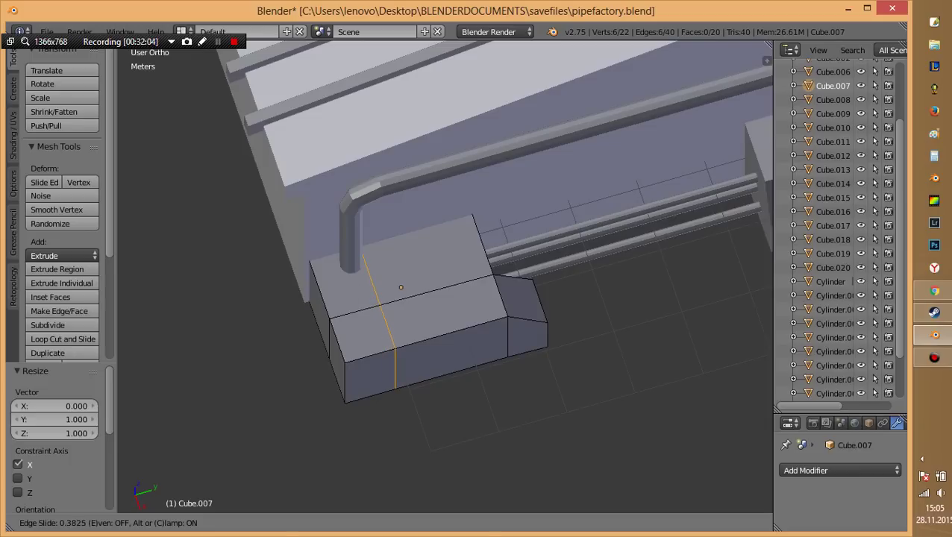
{"action": "key", "text": "Return"}
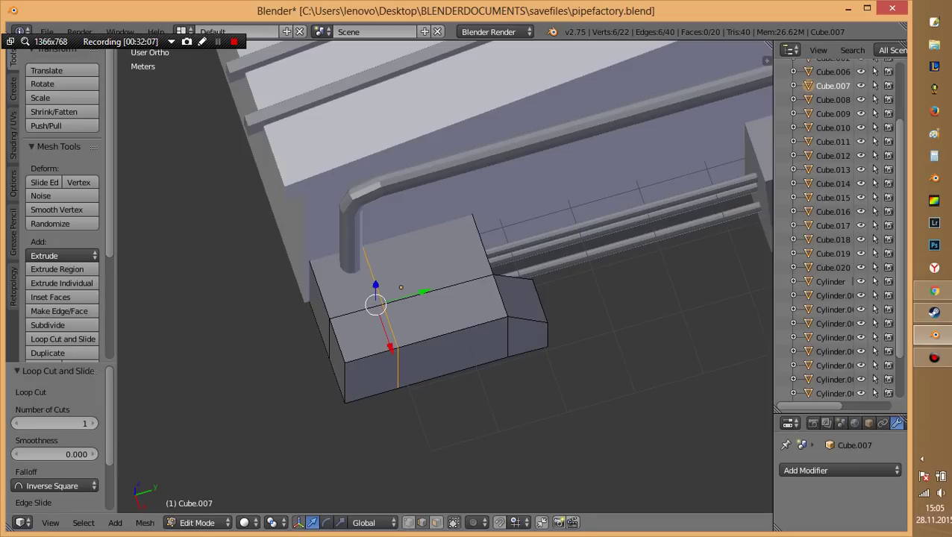
{"action": "left_click", "coordinate": [363, 334]}
{"action": "left_click", "coordinate": [371, 375], "text": "shift"}
{"action": "middle_click_drag", "start_coordinate": [370, 375], "coordinate": [347, 406]}
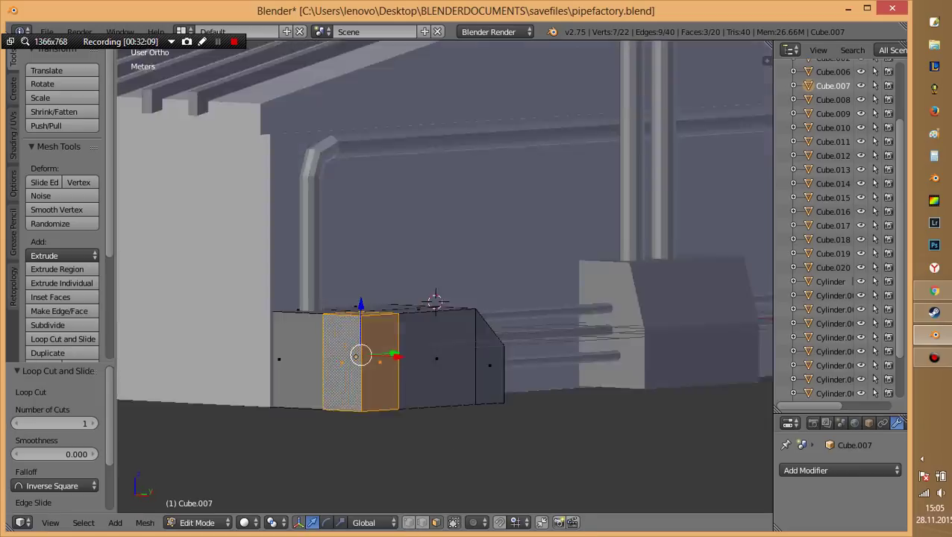
{"action": "left_click", "coordinate": [347, 406], "text": "shift"}
{"action": "key", "text": "x"}
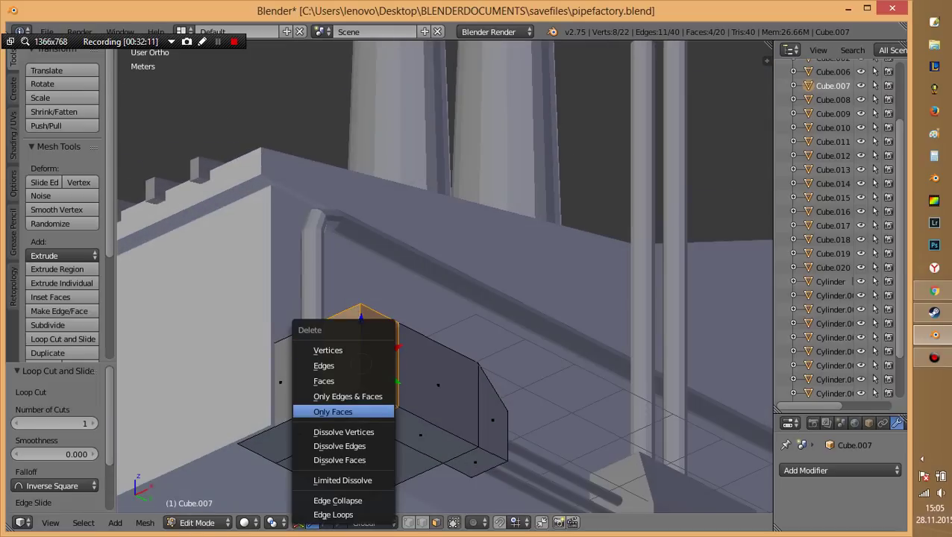
{"action": "left_click", "coordinate": [323, 381]}
{"action": "middle_click_drag", "start_coordinate": [395, 390], "coordinate": [350, 350]}
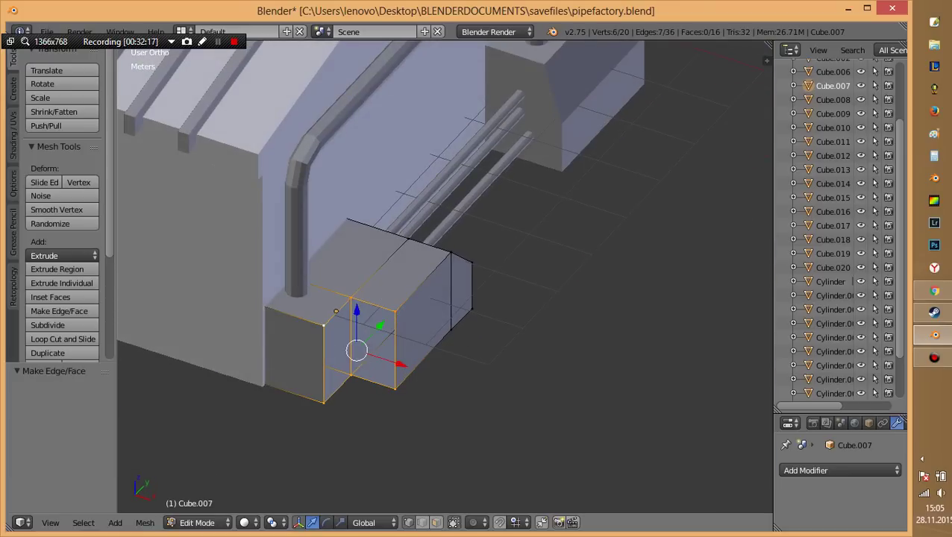
Shift the open corner's vertical edge -48.585 cm along X to angle the front.
{"action": "key", "text": "a"}
{"action": "middle_click_drag", "start_coordinate": [448, 336], "coordinate": [463, 321]}
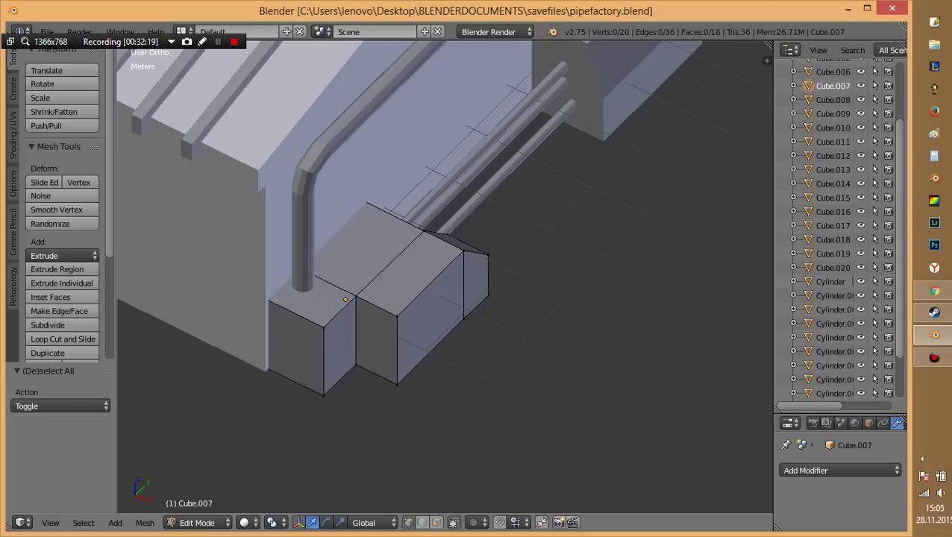
{"action": "right_click", "coordinate": [323, 358]}
{"action": "key", "text": "g"}
{"action": "key", "text": "x"}
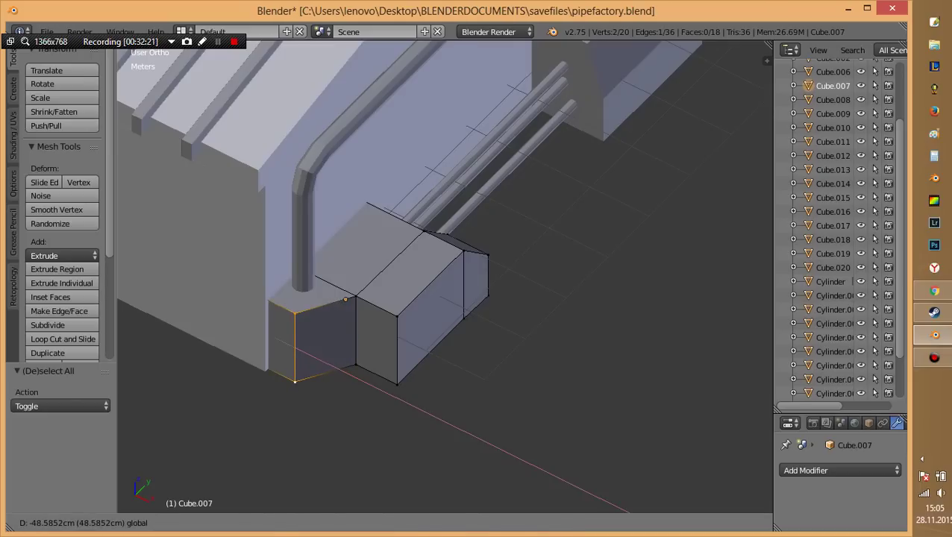
{"action": "key", "text": "Return"}
Orbit out to check the reshaped block from higher angles.
{"action": "middle_click_drag", "start_coordinate": [448, 224], "coordinate": [507, 194]}
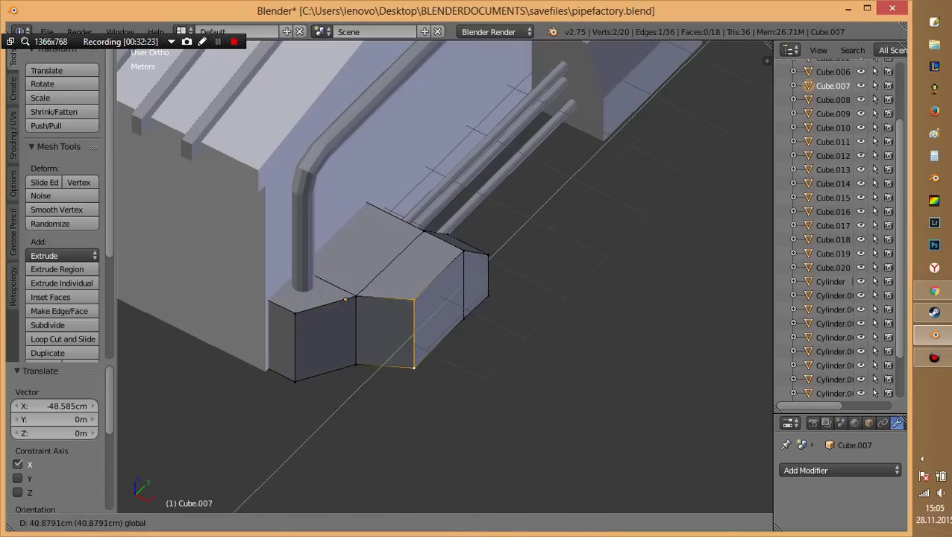
{"action": "key", "text": "Tab"}
{"action": "key", "text": "a"}
{"action": "middle_click_drag", "start_coordinate": [448, 223], "coordinate": [448, 269]}
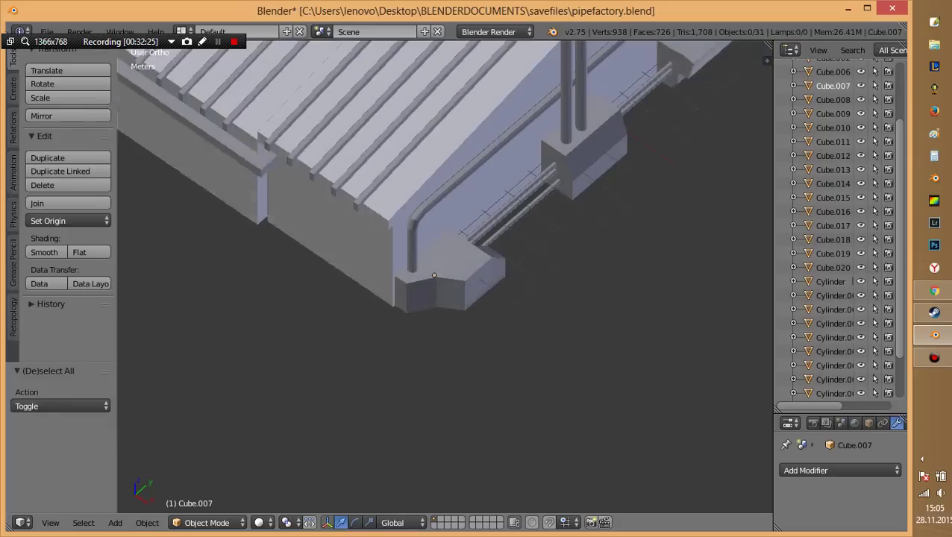
{"action": "key", "text": "Tab"}
{"action": "middle_click_drag", "start_coordinate": [384, 299], "coordinate": [384, 343]}
Save the factory file and orbit to view the roof and pipes from above and the side.
{"action": "key", "text": "ctrl+s"}
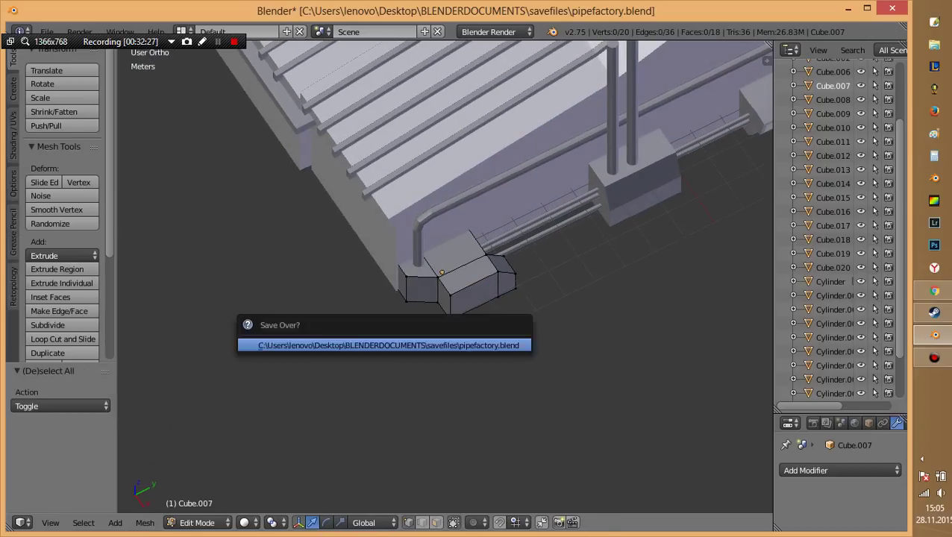
{"action": "key", "text": "Tab"}
{"action": "key", "text": "a"}
{"action": "key", "text": "ctrl+s"}
{"action": "key", "text": "a"}
{"action": "mouse_move", "coordinate": [447, 224]}
{"action": "middle_mouse_down"}
{"action": "mouse_move", "coordinate": [508, 268]}
{"action": "mouse_move", "coordinate": [492, 298]}
{"action": "middle_mouse_up"}
{"action": "mouse_move", "coordinate": [447, 276]}
{"action": "middle_mouse_down"}
{"action": "mouse_move", "coordinate": [372, 209]}
{"action": "mouse_move", "coordinate": [418, 231]}
{"action": "mouse_move", "coordinate": [456, 224]}
{"action": "mouse_move", "coordinate": [478, 246]}
{"action": "mouse_move", "coordinate": [440, 216]}
{"action": "middle_mouse_up"}
{"action": "scroll", "coordinate": [440, 216], "scroll_direction": "down", "scroll_amount": 3}
{"action": "middle_click_drag", "start_coordinate": [448, 276], "coordinate": [410, 216]}
{"action": "scroll", "coordinate": [445, 275], "scroll_direction": "up", "scroll_amount": 4}
{"action": "mouse_move", "coordinate": [625, 297]}
{"action": "middle_mouse_down"}
{"action": "mouse_move", "coordinate": [578, 215]}
{"action": "mouse_move", "coordinate": [601, 166]}
{"action": "mouse_move", "coordinate": [499, 100]}
{"action": "mouse_move", "coordinate": [403, 142]}
{"action": "mouse_move", "coordinate": [605, 193]}
{"action": "mouse_move", "coordinate": [648, 319]}
{"action": "mouse_move", "coordinate": [635, 375]}
{"action": "mouse_move", "coordinate": [644, 264]}
{"action": "mouse_move", "coordinate": [626, 374]}
{"action": "mouse_move", "coordinate": [588, 400]}
{"action": "mouse_move", "coordinate": [612, 371]}
{"action": "mouse_move", "coordinate": [686, 411]}
{"action": "mouse_move", "coordinate": [388, 351]}
{"action": "mouse_move", "coordinate": [373, 335]}
{"action": "mouse_move", "coordinate": [283, 336]}
{"action": "mouse_move", "coordinate": [186, 313]}
{"action": "middle_mouse_up"}
Save again and zoom in close on the small corner box to edit its mesh.
{"action": "key", "text": "Tab"}
{"action": "key", "text": "Tab"}
{"action": "scroll", "coordinate": [448, 276], "scroll_direction": "down", "scroll_amount": 4}
{"action": "key", "text": "ctrl+s"}
{"action": "key", "text": "a"}
{"action": "scroll", "coordinate": [387, 335], "scroll_direction": "up", "scroll_amount": 3}
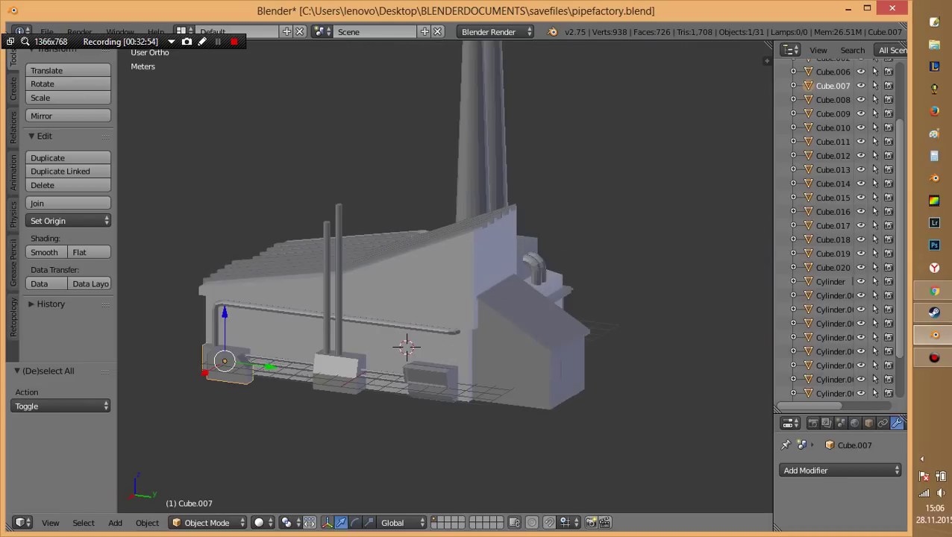
{"action": "middle_click_drag", "start_coordinate": [406, 346], "coordinate": [448, 336]}
{"action": "key", "text": "Tab"}
{"action": "scroll", "coordinate": [406, 347], "scroll_direction": "up", "scroll_amount": 4}
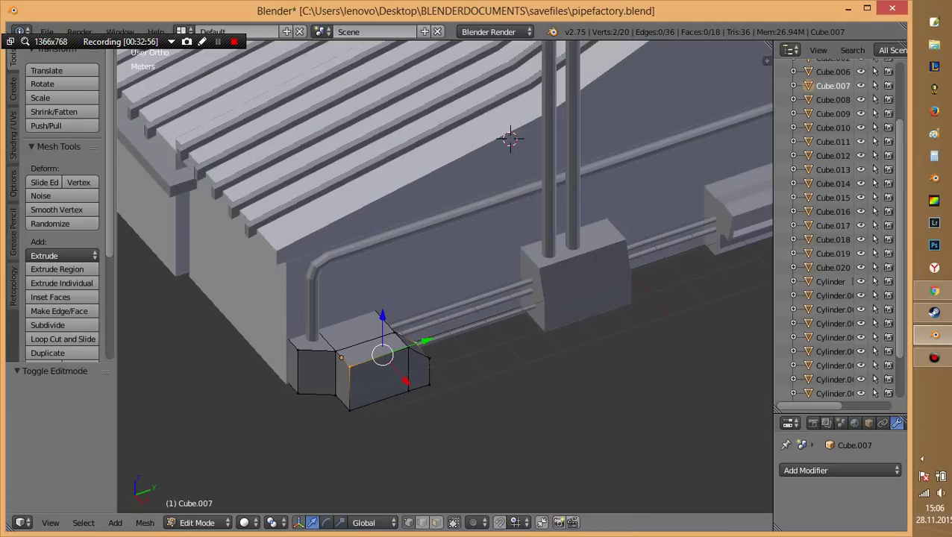
Lower the box's selected top edge along Z so its top slopes down.
{"action": "key", "text": "g"}
{"action": "key", "text": "z"}
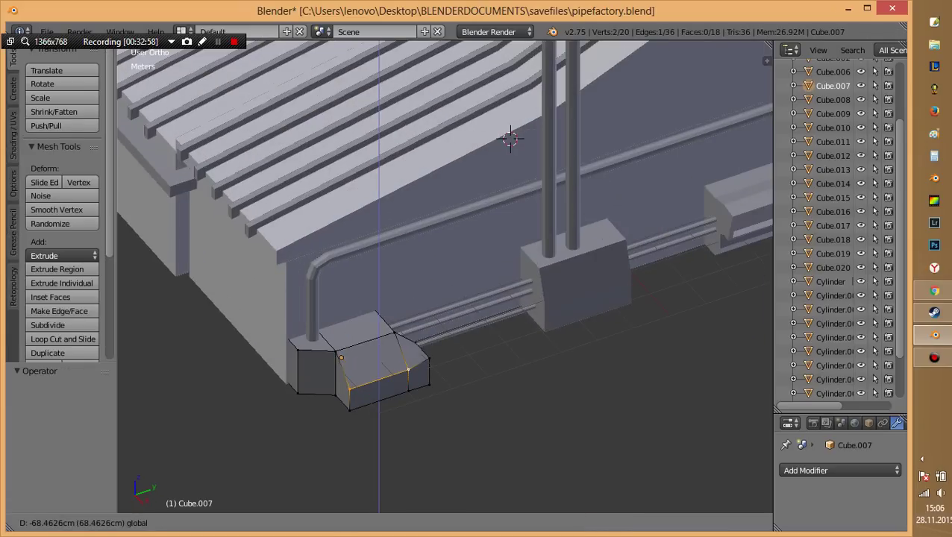
{"action": "key", "text": "Escape"}
{"action": "key", "text": "g"}
{"action": "key", "text": "z"}
{"action": "key", "text": "Return"}
Return to Object Mode and orbit out to view the finished corner block and roofs.
{"action": "key", "text": "Tab"}
{"action": "mouse_move", "coordinate": [448, 298]}
{"action": "middle_mouse_down"}
{"action": "mouse_move", "coordinate": [522, 284]}
{"action": "mouse_move", "coordinate": [567, 298]}
{"action": "middle_mouse_up"}
{"action": "key", "text": "a"}
{"action": "middle_click_drag", "start_coordinate": [448, 299], "coordinate": [522, 284]}
{"action": "mouse_move", "coordinate": [652, 365]}
{"action": "middle_mouse_down"}
{"action": "mouse_move", "coordinate": [718, 323]}
{"action": "mouse_move", "coordinate": [671, 235]}
{"action": "mouse_move", "coordinate": [722, 314]}
{"action": "middle_mouse_up"}
{"action": "key", "text": "Tab"}
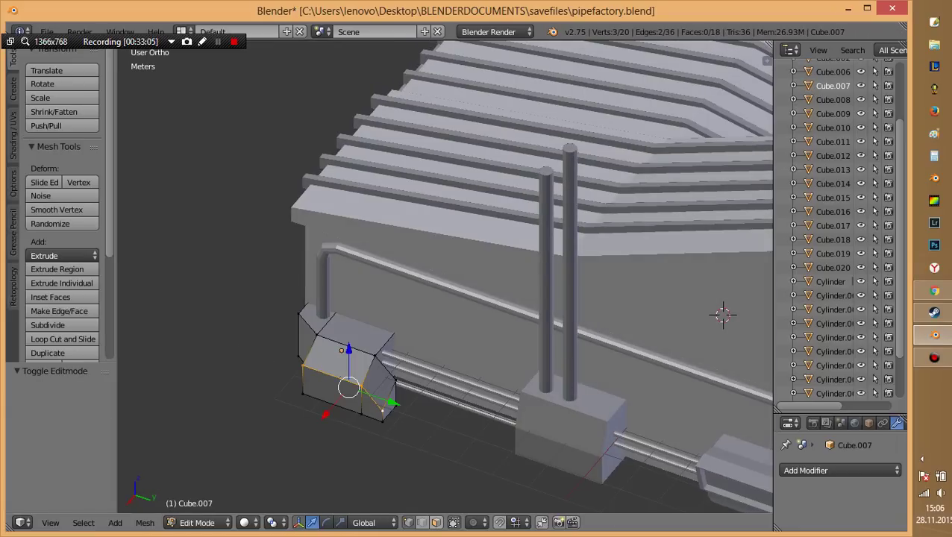
{"action": "key", "text": "Tab"}
{"action": "mouse_move", "coordinate": [447, 298]}
{"action": "middle_mouse_down"}
{"action": "mouse_move", "coordinate": [522, 276]}
{"action": "mouse_move", "coordinate": [567, 291]}
{"action": "middle_mouse_up"}
{"action": "key", "text": "a"}
{"action": "key", "text": "a"}
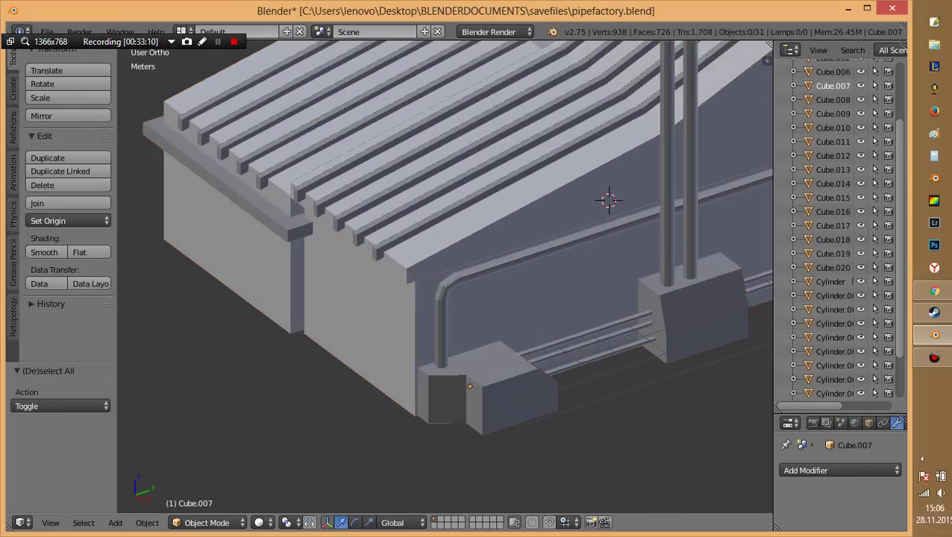
{"action": "scroll", "coordinate": [445, 237], "scroll_direction": "down", "scroll_amount": 5}
{"action": "mouse_move", "coordinate": [446, 237]}
{"action": "middle_mouse_down"}
{"action": "mouse_move", "coordinate": [388, 254]}
{"action": "mouse_move", "coordinate": [433, 249]}
{"action": "mouse_move", "coordinate": [341, 256]}
{"action": "middle_mouse_up"}
{"action": "middle_click_drag", "start_coordinate": [342, 255], "coordinate": [313, 313]}
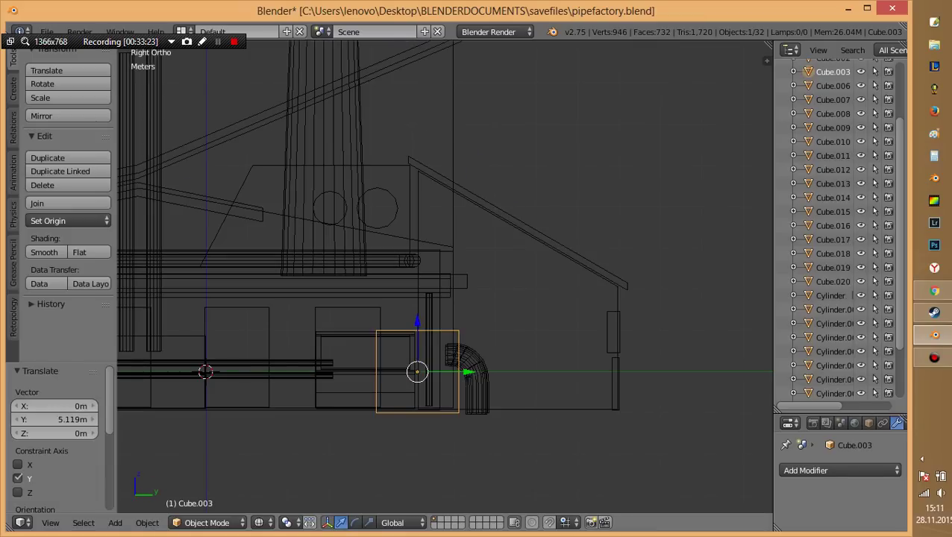
Select the box beside the elbow pipe, shrink it to about 0.29 and place it next to the pipe.
{"action": "scroll", "coordinate": [448, 358], "scroll_direction": "up", "scroll_amount": 3}
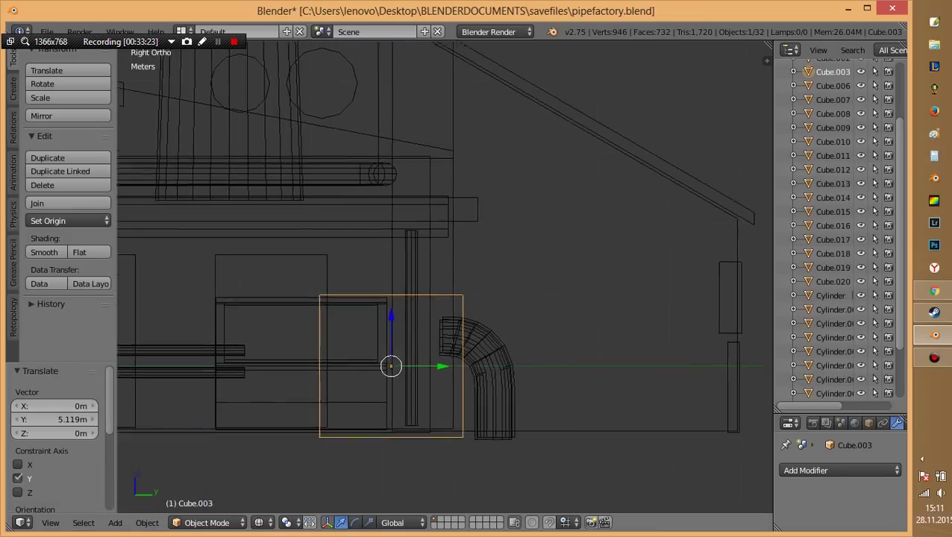
{"action": "right_click", "coordinate": [489, 373]}
{"action": "right_click", "coordinate": [406, 336]}
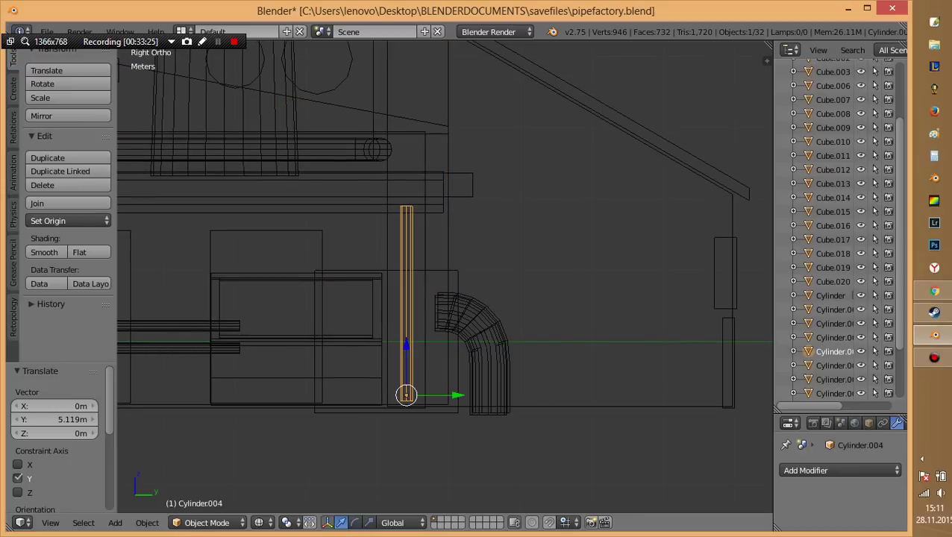
{"action": "right_click", "coordinate": [407, 335]}
{"action": "key", "text": "z"}
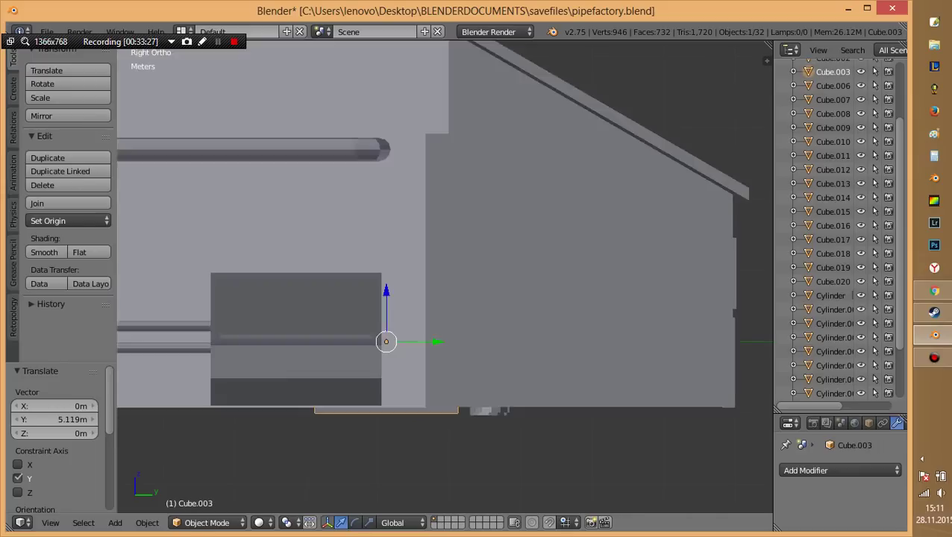
{"action": "middle_click_drag", "start_coordinate": [584, 297], "coordinate": [298, 261]}
{"action": "key", "text": "z"}
{"action": "key", "text": "KP_3"}
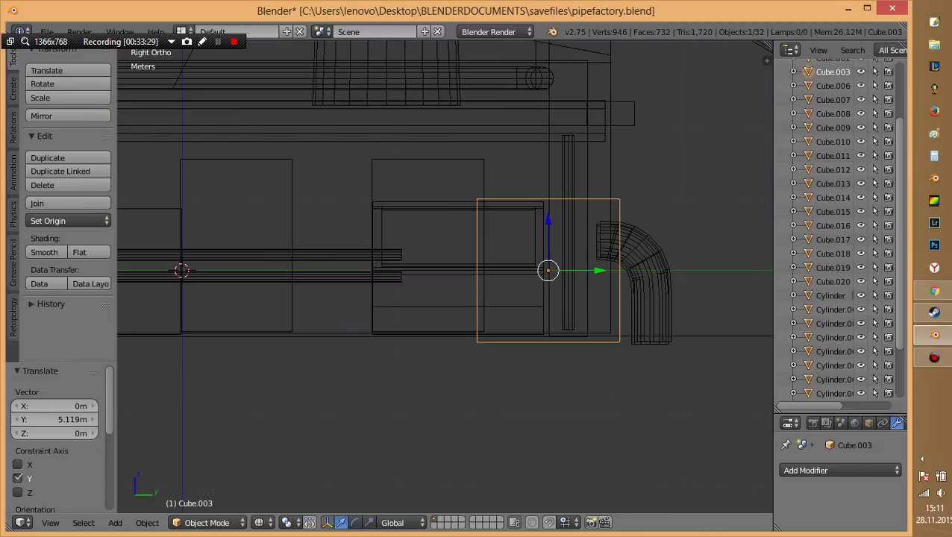
{"action": "middle_click_drag", "start_coordinate": [548, 270], "coordinate": [383, 300], "text": "shift"}
{"action": "scroll", "coordinate": [444, 223], "scroll_direction": "up", "scroll_amount": 2}
{"action": "key", "text": "s"}
{"action": "key", "text": "Return"}
{"action": "key", "text": "g"}
{"action": "key", "text": "Return"}
Enlarge the box slightly and move its face along Y to reach the elbow pipe.
{"action": "key", "text": "s"}
{"action": "key", "text": "Return"}
{"action": "key", "text": "s"}
{"action": "key", "text": "Return"}
{"action": "key", "text": "Tab"}
{"action": "key", "text": "a"}
{"action": "key", "text": "z"}
{"action": "key", "text": "z"}
{"action": "key", "text": "ctrl+Tab"}
{"action": "key", "text": "Return"}
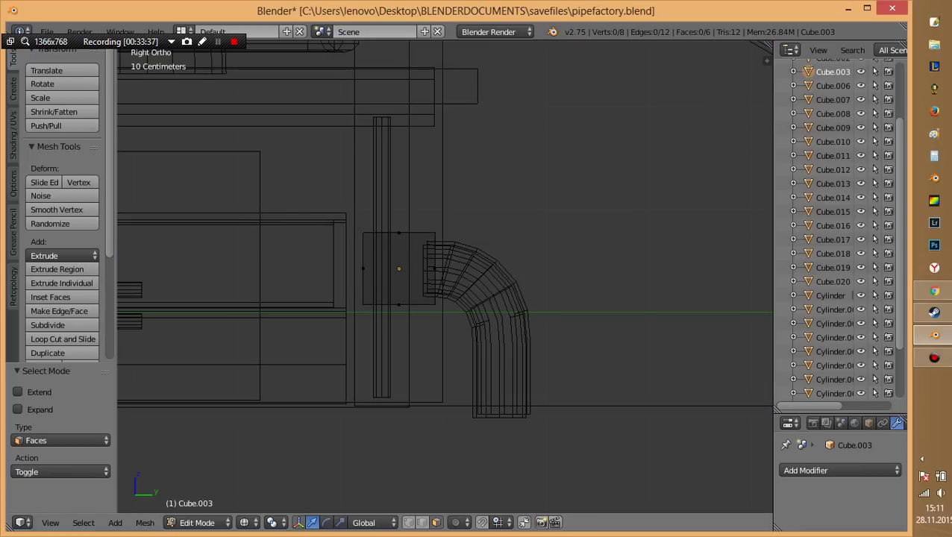
{"action": "key", "text": "g"}
{"action": "key", "text": "y"}
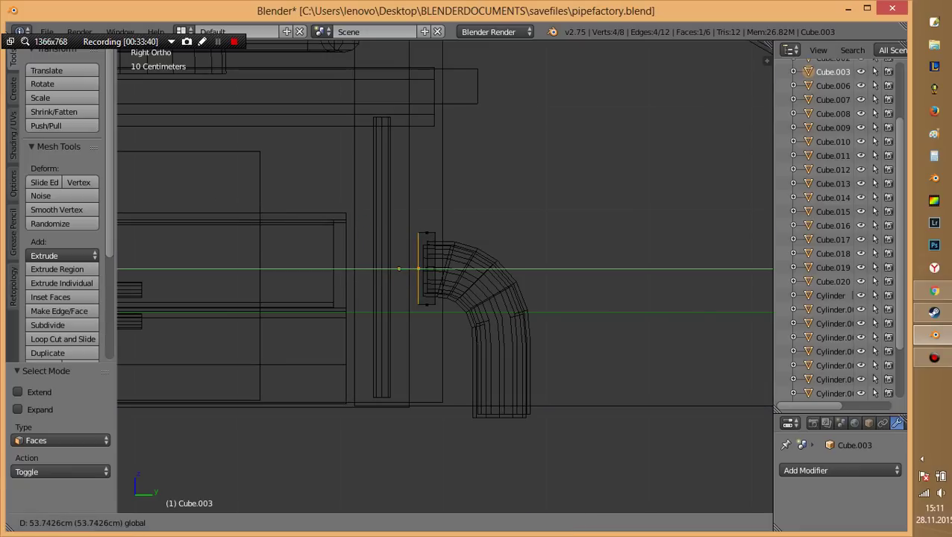
{"action": "key", "text": "Return"}
Leave Edit Mode and check the box from the right, left, front and back views.
{"action": "middle_click_drag", "start_coordinate": [444, 276], "coordinate": [485, 246]}
{"action": "scroll", "coordinate": [433, 273], "scroll_direction": "down", "scroll_amount": 2}
{"action": "key", "text": "Tab"}
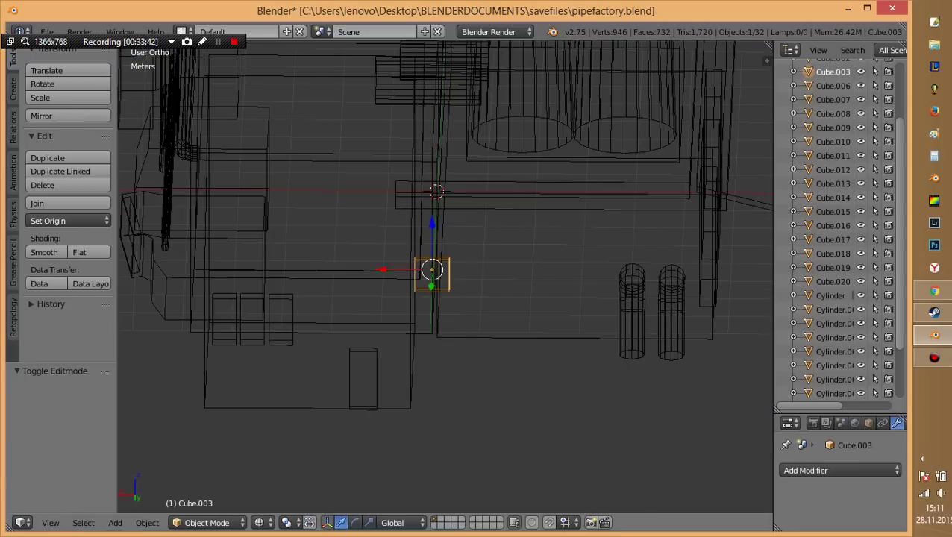
{"action": "key", "text": "z"}
{"action": "middle_click_drag", "start_coordinate": [447, 299], "coordinate": [303, 319], "text": "shift"}
{"action": "mouse_move", "coordinate": [448, 276]}
{"action": "middle_mouse_down"}
{"action": "mouse_move", "coordinate": [478, 261]}
{"action": "mouse_move", "coordinate": [313, 276]}
{"action": "middle_mouse_up"}
{"action": "key", "text": "KP_3"}
{"action": "key", "text": "ctrl+KP_3"}
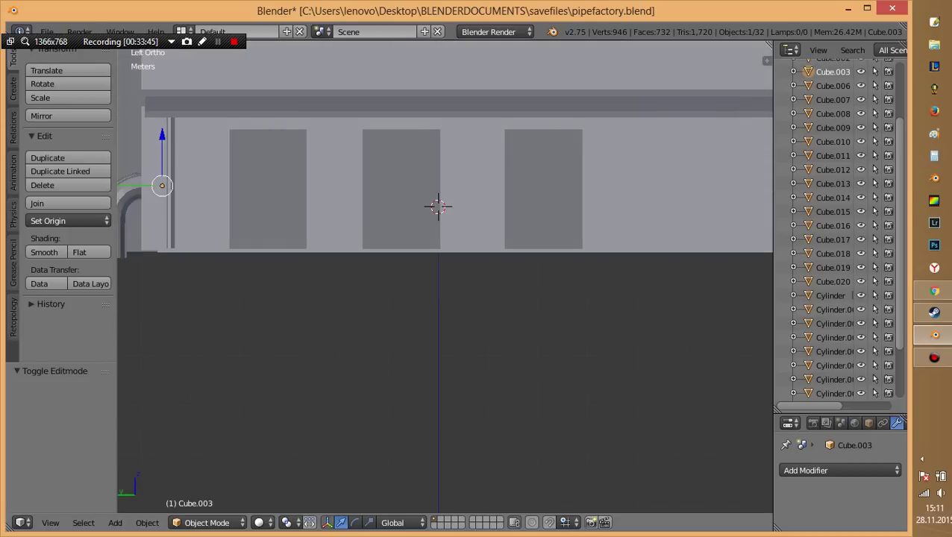
{"action": "key", "text": "KP_1"}
{"action": "key", "text": "ctrl+KP_1"}
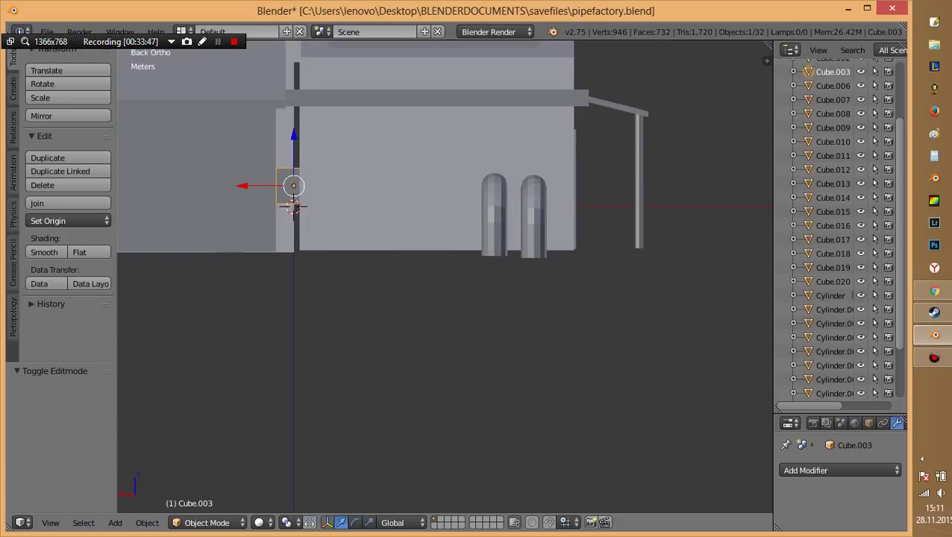
{"action": "key", "text": "z"}
{"action": "middle_click_drag", "start_coordinate": [448, 298], "coordinate": [345, 450], "text": "shift"}
Move the box along X beside the two bent pipes and stretch it about twice as wide.
{"action": "key", "text": "g"}
{"action": "key", "text": "x"}
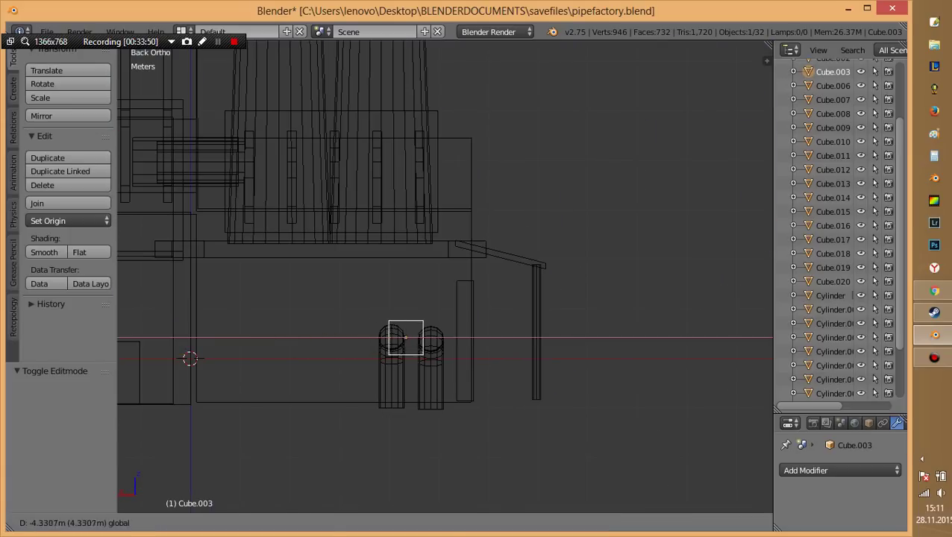
{"action": "key", "text": "Return"}
{"action": "key", "text": "g"}
{"action": "key", "text": "x"}
{"action": "key", "text": "Return"}
{"action": "key", "text": "s"}
{"action": "key", "text": "x"}
{"action": "key", "text": "Return"}
{"action": "key", "text": "g"}
{"action": "key", "text": "Return"}
Set the wide plate against the back wall behind the pipes and deselect everything.
{"action": "key", "text": "z"}
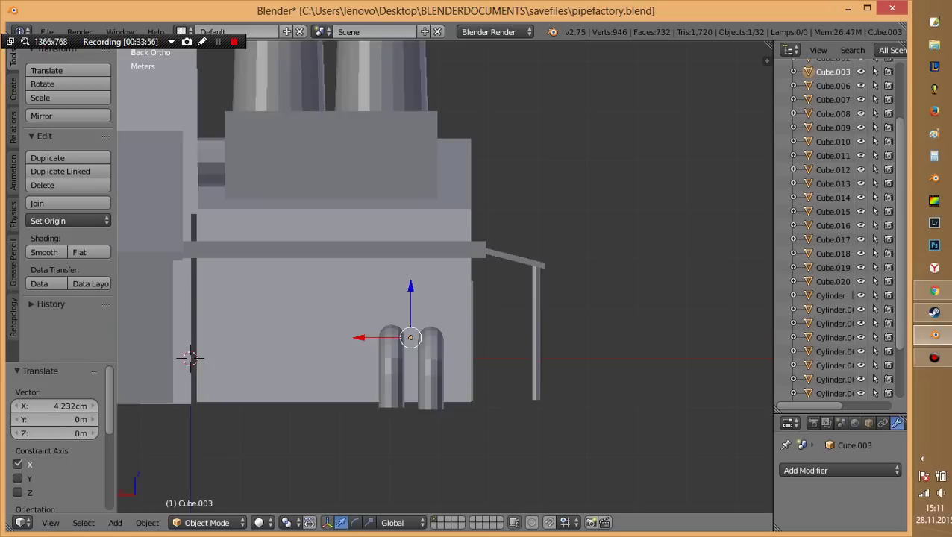
{"action": "middle_click_drag", "start_coordinate": [448, 298], "coordinate": [537, 268]}
{"action": "key", "text": "g"}
{"action": "key", "text": "Return"}
{"action": "mouse_move", "coordinate": [447, 298]}
{"action": "middle_mouse_down"}
{"action": "mouse_move", "coordinate": [365, 268]}
{"action": "mouse_move", "coordinate": [433, 291]}
{"action": "mouse_move", "coordinate": [373, 284]}
{"action": "middle_mouse_up"}
{"action": "key", "text": "a"}
Select the main building block, then another building block of the factory.
{"action": "scroll", "coordinate": [447, 298], "scroll_direction": "down", "scroll_amount": 4}
{"action": "mouse_move", "coordinate": [447, 298]}
{"action": "middle_mouse_down"}
{"action": "mouse_move", "coordinate": [411, 291]}
{"action": "mouse_move", "coordinate": [432, 295]}
{"action": "mouse_move", "coordinate": [414, 295]}
{"action": "mouse_move", "coordinate": [448, 351]}
{"action": "middle_mouse_up"}
{"action": "right_click", "coordinate": [448, 314]}
{"action": "key", "text": "z"}
{"action": "key", "text": "z"}
{"action": "right_click", "coordinate": [370, 327]}
{"action": "key", "text": "z"}
Move the base slab's end face about 27.4 cm along negative X and exit Edit Mode.
{"action": "key", "text": "z"}
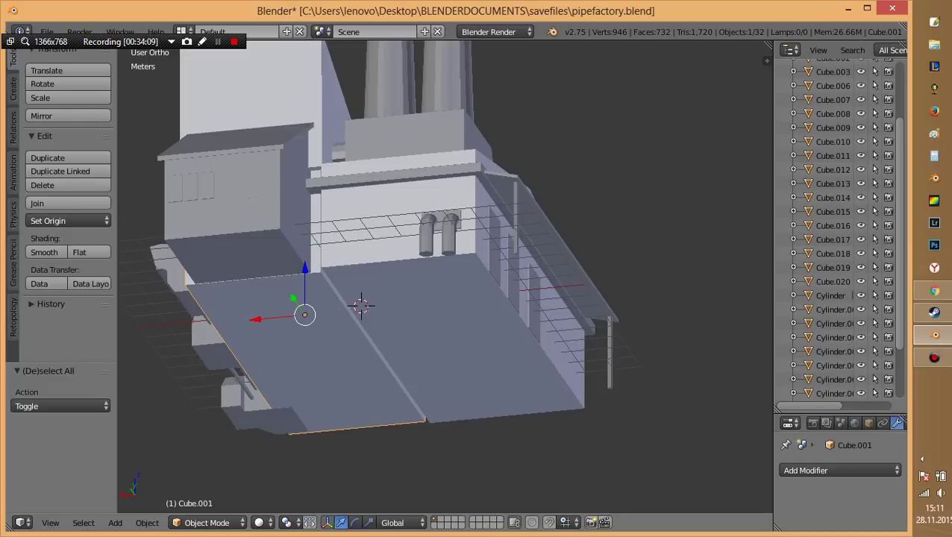
{"action": "key", "text": "Tab"}
{"action": "key", "text": "z"}
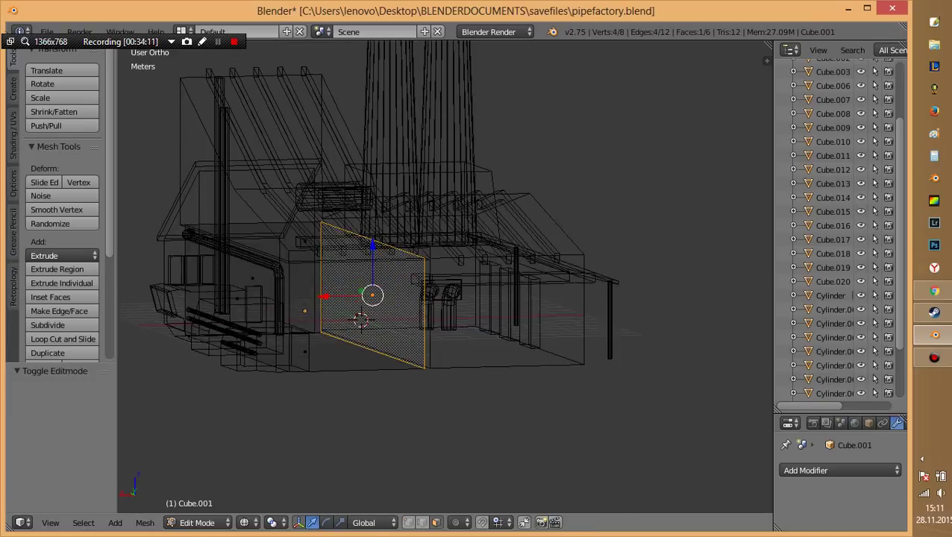
{"action": "key", "text": "z"}
{"action": "key", "text": "g"}
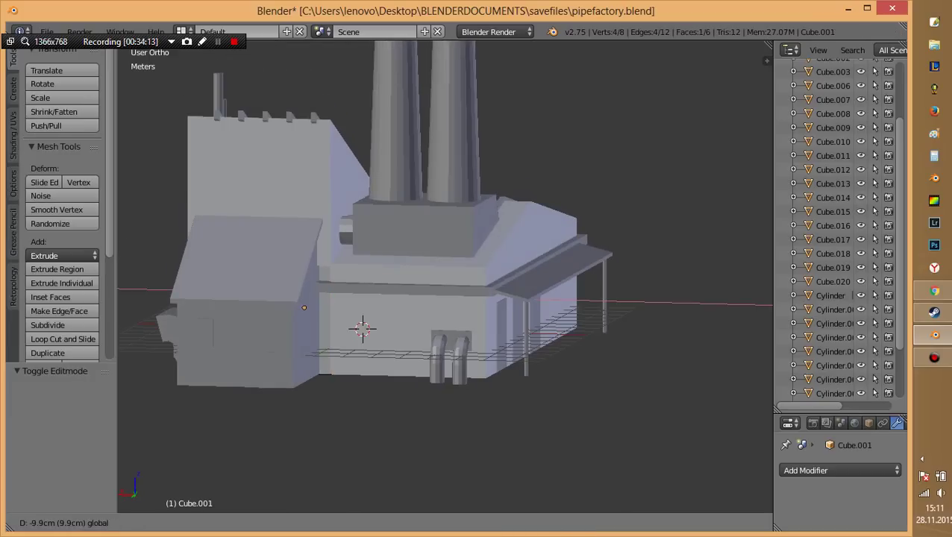
{"action": "key", "text": "x"}
{"action": "key", "text": "Return"}
{"action": "middle_click_drag", "start_coordinate": [381, 298], "coordinate": [410, 231]}
{"action": "key", "text": "Tab"}
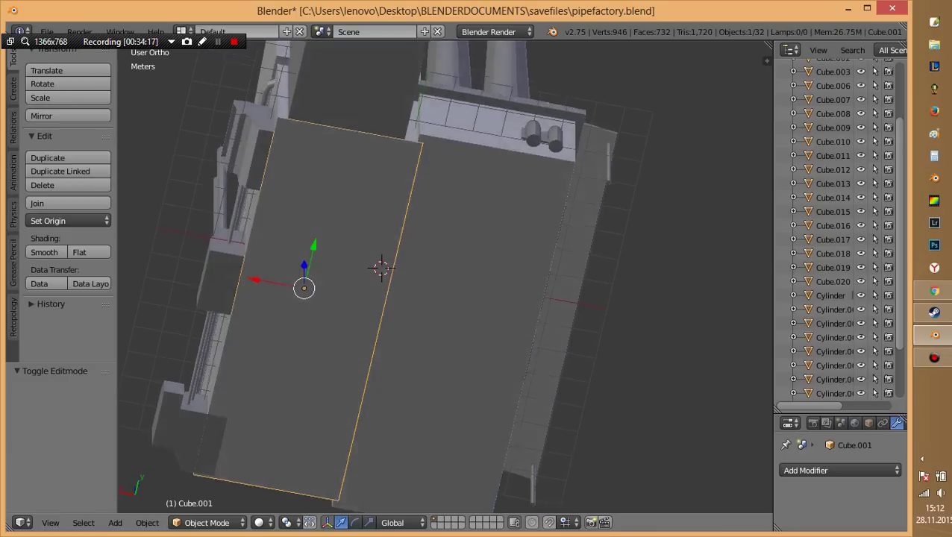
Deselect everything and orbit around the factory from its right and front-left sides.
{"action": "middle_click_drag", "start_coordinate": [381, 298], "coordinate": [373, 223]}
{"action": "key", "text": "a"}
{"action": "scroll", "coordinate": [373, 298], "scroll_direction": "down", "scroll_amount": 3}
{"action": "middle_click_drag", "start_coordinate": [372, 298], "coordinate": [313, 299]}
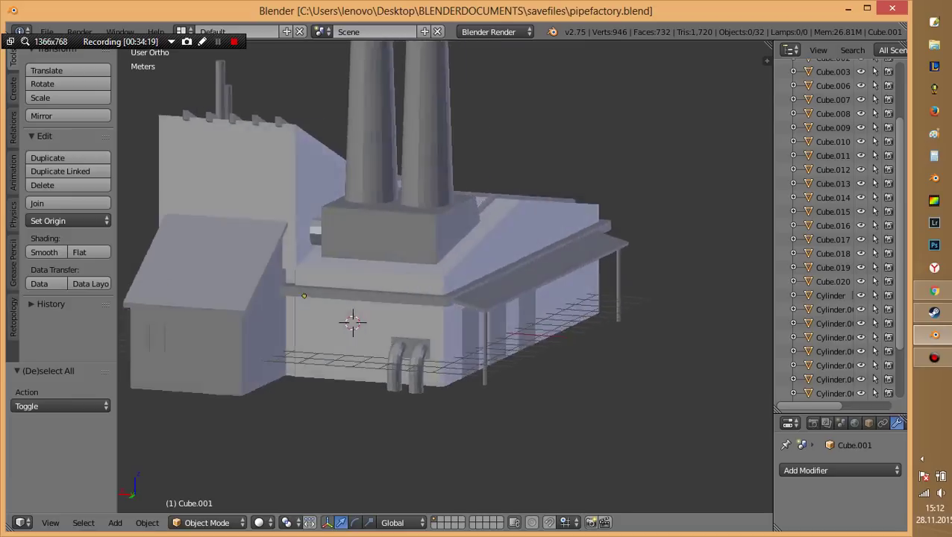
{"action": "scroll", "coordinate": [373, 298], "scroll_direction": "up", "scroll_amount": 4}
{"action": "mouse_move", "coordinate": [373, 298]}
{"action": "middle_mouse_down"}
{"action": "mouse_move", "coordinate": [463, 287]}
{"action": "mouse_move", "coordinate": [373, 329]}
{"action": "mouse_move", "coordinate": [403, 283]}
{"action": "middle_mouse_up"}
{"action": "scroll", "coordinate": [373, 298], "scroll_direction": "down", "scroll_amount": 2}
{"action": "scroll", "coordinate": [373, 298], "scroll_direction": "up", "scroll_amount": 3}
{"action": "scroll", "coordinate": [373, 298], "scroll_direction": "up", "scroll_amount": 2}
Duplicate the pipe plate, rotate the copy 90 degrees around X and lower it to the ground.
{"action": "right_click", "coordinate": [324, 290]}
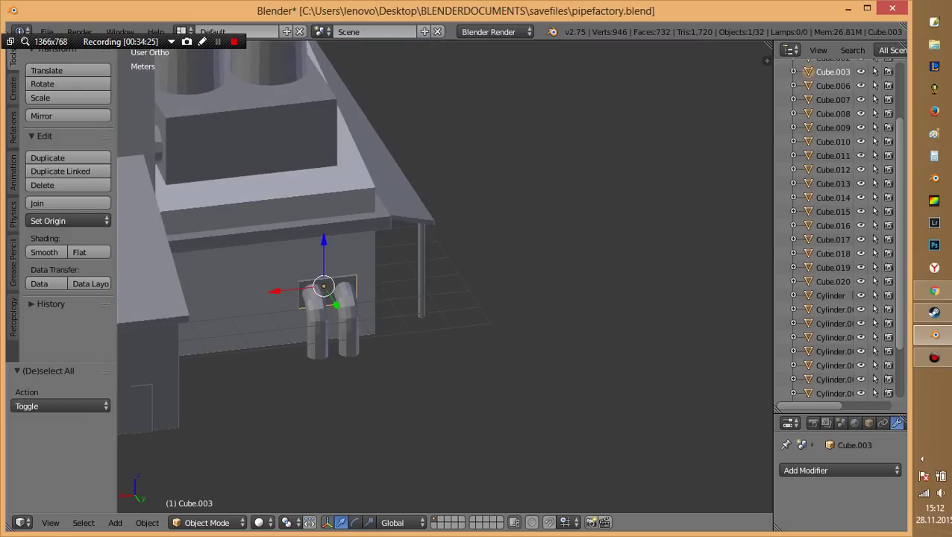
{"action": "key", "text": "shift+d"}
{"action": "key", "text": "r"}
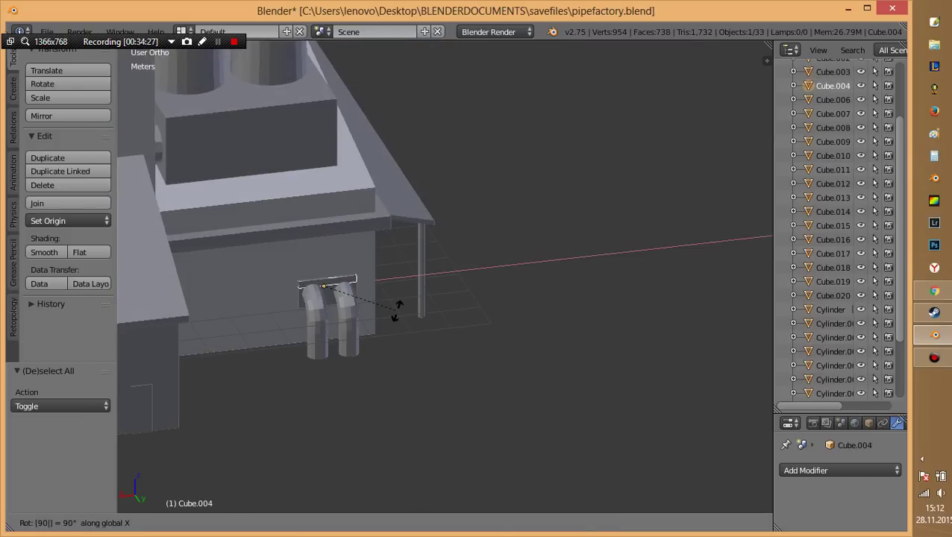
{"action": "key", "text": "Return"}
{"action": "key", "text": "g"}
{"action": "key", "text": "z"}
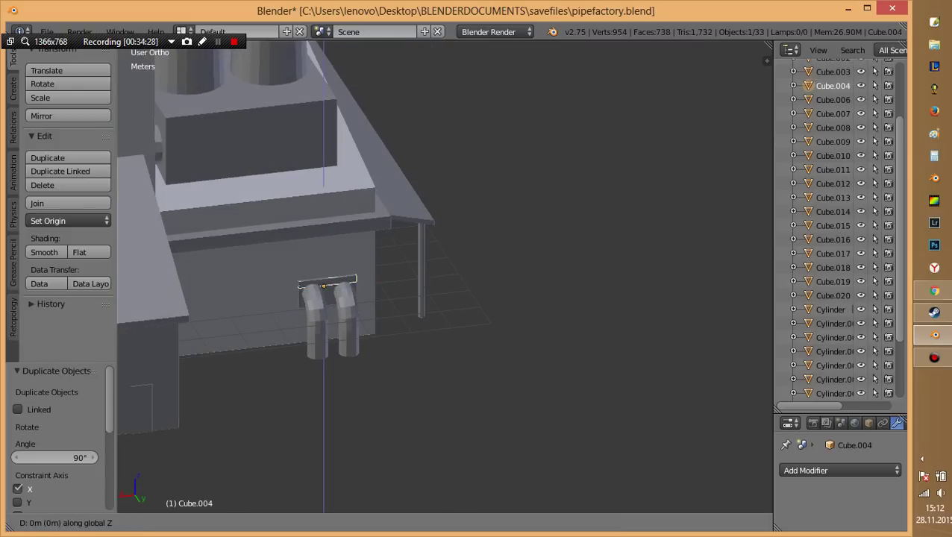
{"action": "left_click", "coordinate": [323, 351]}
{"action": "middle_click_drag", "start_coordinate": [323, 351], "coordinate": [323, 354]}
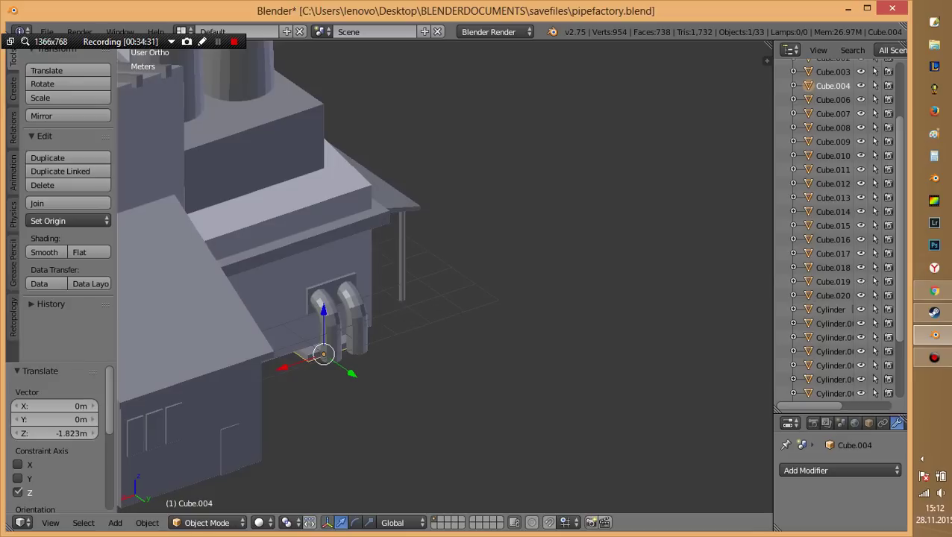
Position the copy along Y and Z as a base beneath the two bent pipes.
{"action": "key", "text": "g"}
{"action": "key", "text": "y"}
{"action": "key", "text": "Return"}
{"action": "key", "text": "g"}
{"action": "key", "text": "z"}
{"action": "key", "text": "Return"}
{"action": "middle_click_drag", "start_coordinate": [342, 351], "coordinate": [342, 314]}
{"action": "scroll", "coordinate": [448, 261], "scroll_direction": "up", "scroll_amount": 3}
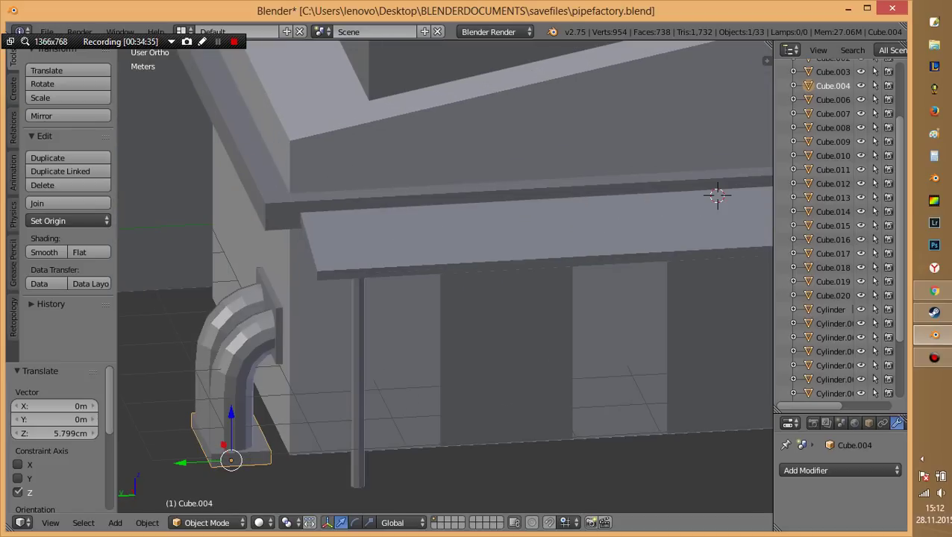
{"action": "key", "text": "g"}
{"action": "key", "text": "y"}
{"action": "key", "text": "Return"}
{"action": "middle_click_drag", "start_coordinate": [447, 299], "coordinate": [492, 276]}
Inspect the bent pipe's geometry, then reselect the new base plate and adjust its position.
{"action": "right_click", "coordinate": [231, 373]}
{"action": "key", "text": "Tab"}
{"action": "middle_click_drag", "start_coordinate": [448, 298], "coordinate": [477, 276]}
{"action": "key", "text": "Tab"}
{"action": "key", "text": "Tab"}
{"action": "key", "text": "Tab"}
{"action": "right_click", "coordinate": [313, 390]}
{"action": "key", "text": "g"}
{"action": "key", "text": "Return"}
{"action": "key", "text": "Tab"}
{"action": "mouse_move", "coordinate": [447, 298]}
{"action": "middle_mouse_down"}
{"action": "mouse_move", "coordinate": [477, 276]}
{"action": "mouse_move", "coordinate": [448, 283]}
{"action": "middle_mouse_up"}
{"action": "key", "text": "Tab"}
Deselect everything, save the file overwriting the existing one, and orbit to view both chimneys.
{"action": "key", "text": "a"}
{"action": "mouse_move", "coordinate": [224, 336]}
{"action": "middle_mouse_down"}
{"action": "mouse_move", "coordinate": [238, 358]}
{"action": "mouse_move", "coordinate": [224, 366]}
{"action": "middle_mouse_up"}
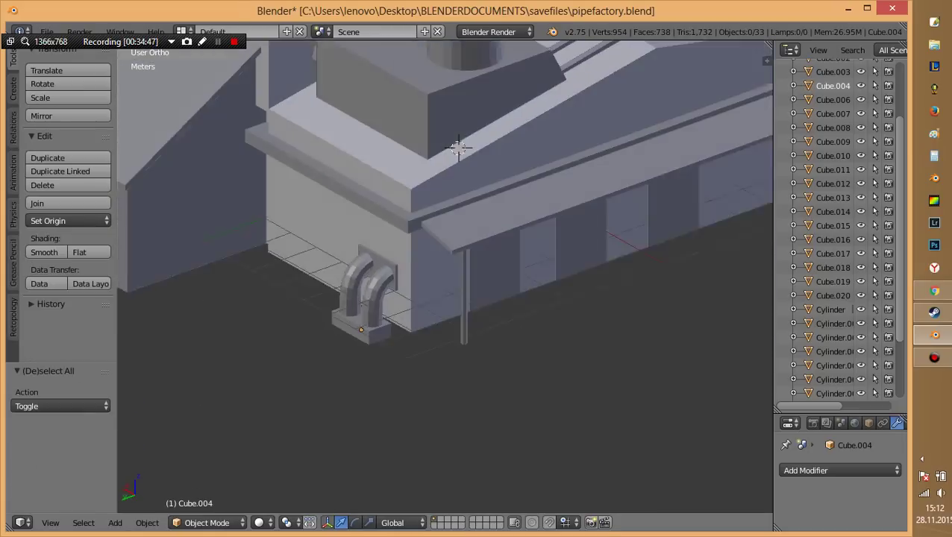
{"action": "key", "text": "ctrl+s"}
{"action": "key", "text": "Return"}
{"action": "scroll", "coordinate": [445, 224], "scroll_direction": "down", "scroll_amount": 4}
{"action": "middle_click_drag", "start_coordinate": [444, 224], "coordinate": [492, 224]}
{"action": "scroll", "coordinate": [445, 224], "scroll_direction": "down", "scroll_amount": 2}
{"action": "mouse_move", "coordinate": [448, 299]}
{"action": "middle_mouse_down"}
{"action": "mouse_move", "coordinate": [515, 298]}
{"action": "mouse_move", "coordinate": [515, 350]}
{"action": "middle_mouse_up"}
{"action": "scroll", "coordinate": [447, 298], "scroll_direction": "down", "scroll_amount": 2}
{"action": "mouse_move", "coordinate": [448, 298]}
{"action": "middle_mouse_down"}
{"action": "mouse_move", "coordinate": [462, 299]}
{"action": "mouse_move", "coordinate": [477, 328]}
{"action": "mouse_move", "coordinate": [462, 321]}
{"action": "middle_mouse_up"}
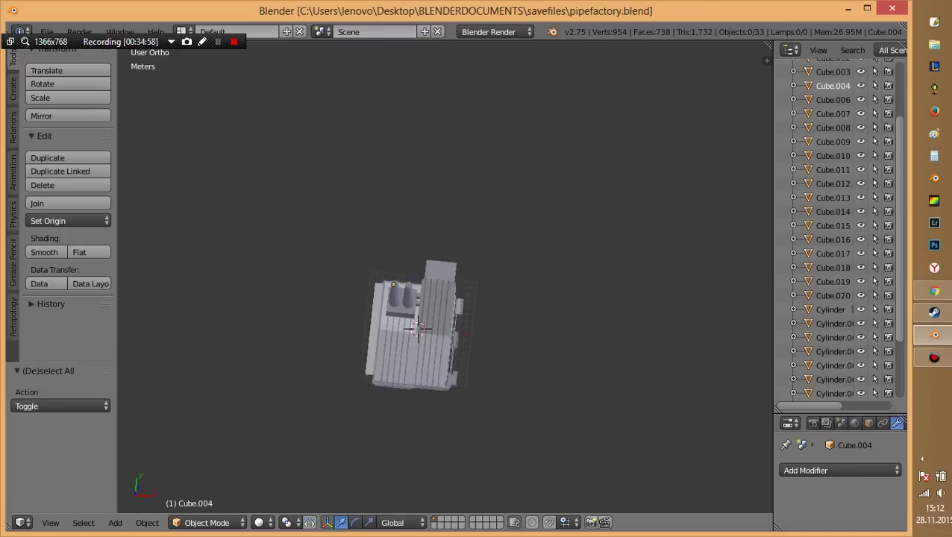
Move the roof strips (Cube.009) about 17 cm along X.
{"action": "scroll", "coordinate": [433, 313], "scroll_direction": "up", "scroll_amount": 3}
{"action": "right_click", "coordinate": [417, 335]}
{"action": "scroll", "coordinate": [418, 335], "scroll_direction": "up", "scroll_amount": 2}
{"action": "key", "text": "g"}
{"action": "key", "text": "x"}
{"action": "left_click", "coordinate": [331, 498]}
{"action": "mouse_move", "coordinate": [331, 499]}
{"action": "middle_mouse_down"}
{"action": "mouse_move", "coordinate": [336, 418]}
{"action": "mouse_move", "coordinate": [340, 462]}
{"action": "mouse_move", "coordinate": [369, 431]}
{"action": "mouse_move", "coordinate": [373, 403]}
{"action": "mouse_move", "coordinate": [403, 418]}
{"action": "mouse_move", "coordinate": [414, 451]}
{"action": "mouse_move", "coordinate": [377, 417]}
{"action": "mouse_move", "coordinate": [388, 436]}
{"action": "mouse_move", "coordinate": [392, 418]}
{"action": "middle_mouse_up"}
Nudge the roof strips further along X, deselect, and view the factory from the front.
{"action": "key", "text": "g"}
{"action": "key", "text": "x"}
{"action": "left_click", "coordinate": [355, 444]}
{"action": "key", "text": "a"}
{"action": "scroll", "coordinate": [414, 451], "scroll_direction": "down", "scroll_amount": 3}
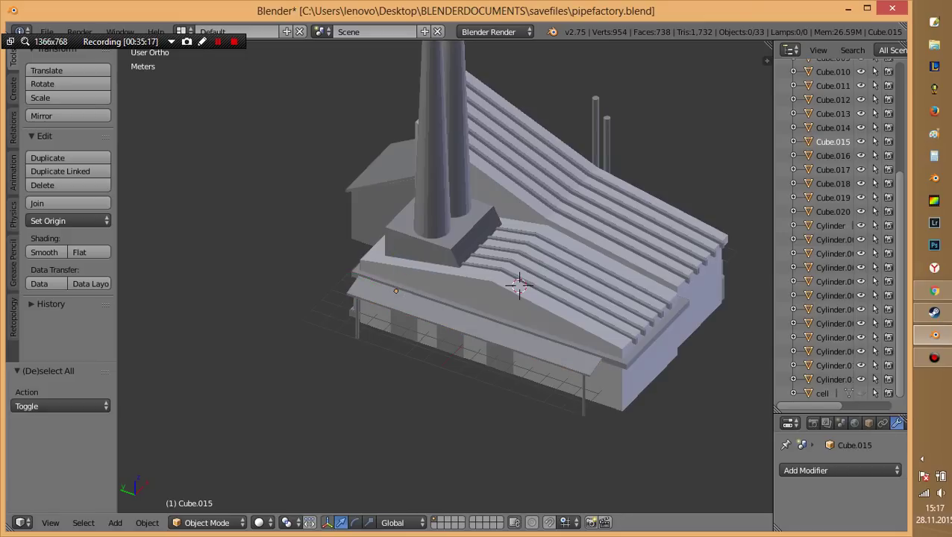
{"action": "middle_click_drag", "start_coordinate": [392, 418], "coordinate": [407, 421]}
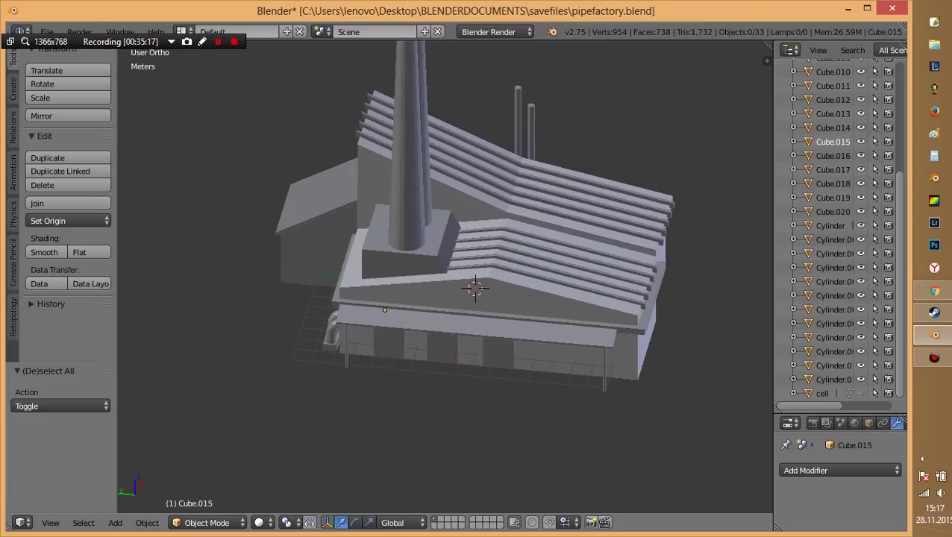
On an empty layer, add a cube and flatten it vertically into a thin plate scaled 0.149.
{"action": "key", "text": "2"}
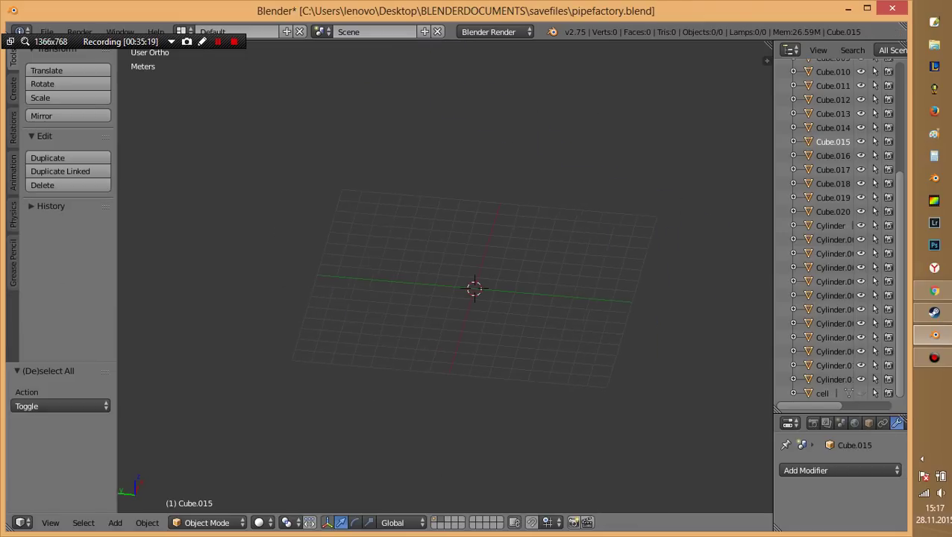
{"action": "key", "text": "shift+a"}
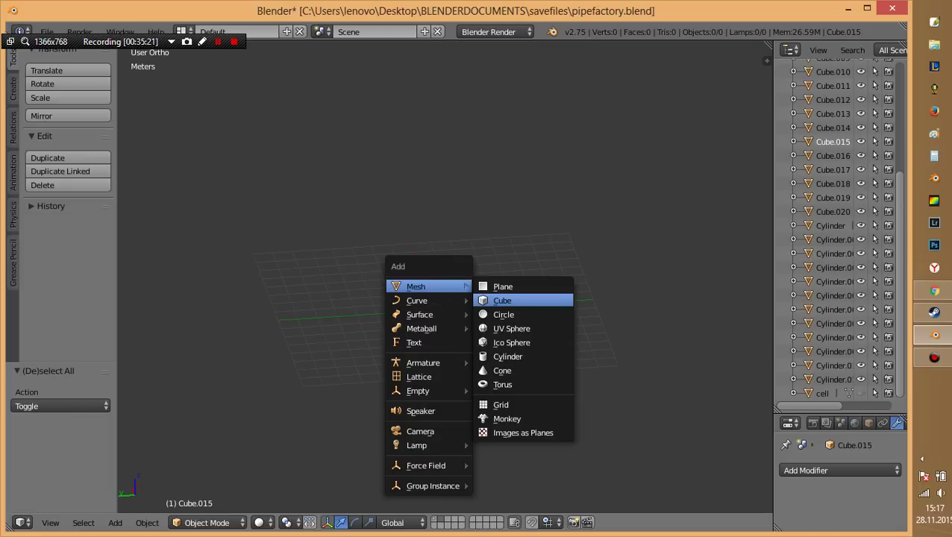
{"action": "left_click", "coordinate": [514, 300]}
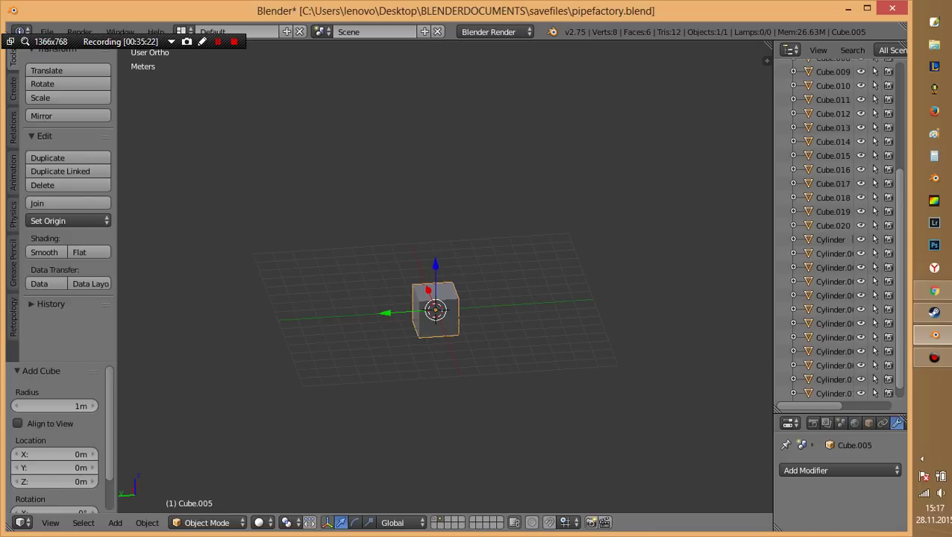
{"action": "key", "text": "s"}
{"action": "key", "text": "z"}
{"action": "left_click", "coordinate": [448, 315]}
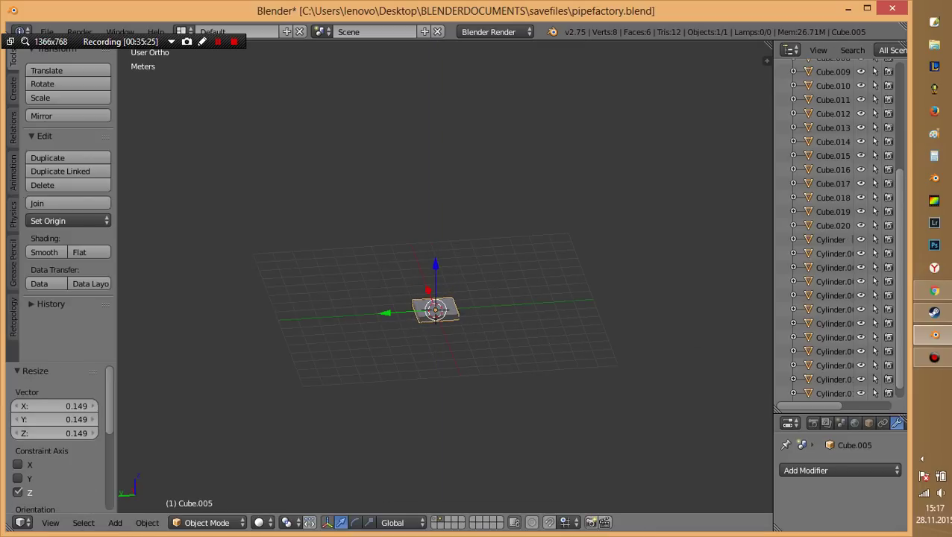
From a top view, move the plate beside the factory's front corner.
{"action": "key", "text": "KP_Divide"}
{"action": "key", "text": "KP_7"}
{"action": "key", "text": "z"}
{"action": "scroll", "coordinate": [444, 299], "scroll_direction": "down", "scroll_amount": 3}
{"action": "key", "text": "g"}
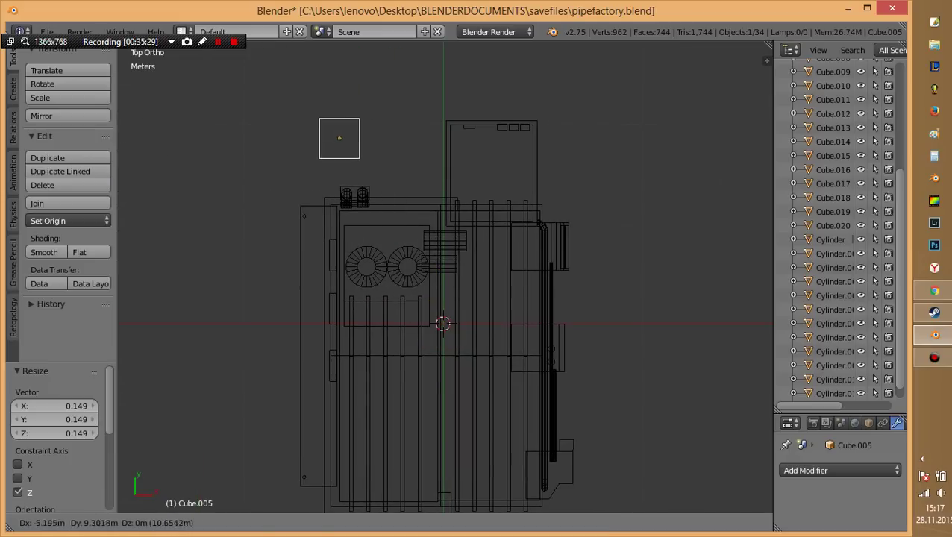
{"action": "left_click", "coordinate": [279, 136]}
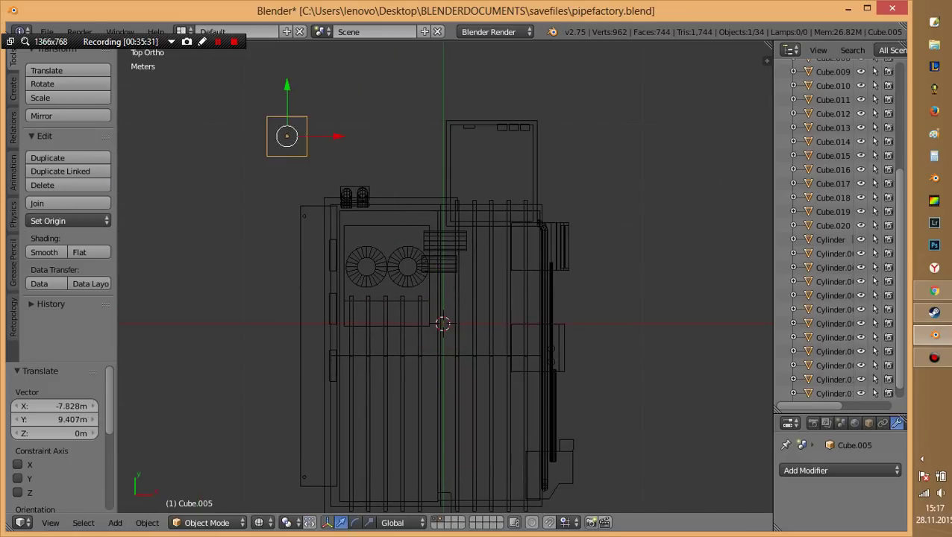
{"action": "key", "text": "z"}
{"action": "mouse_move", "coordinate": [279, 136]}
{"action": "middle_mouse_down"}
{"action": "mouse_move", "coordinate": [339, 291]}
{"action": "mouse_move", "coordinate": [358, 254]}
{"action": "mouse_move", "coordinate": [351, 259]}
{"action": "middle_mouse_up"}
Lower the plate 87.753 cm so it rests on the ground.
{"action": "key", "text": "KP_1"}
{"action": "key", "text": "z"}
{"action": "key", "text": "g"}
{"action": "key", "text": "z"}
{"action": "key", "text": "Return"}
{"action": "key", "text": "z"}
{"action": "mouse_move", "coordinate": [522, 298]}
{"action": "middle_mouse_down"}
{"action": "mouse_move", "coordinate": [581, 276]}
{"action": "mouse_move", "coordinate": [666, 275]}
{"action": "middle_mouse_up"}
{"action": "key", "text": "a"}
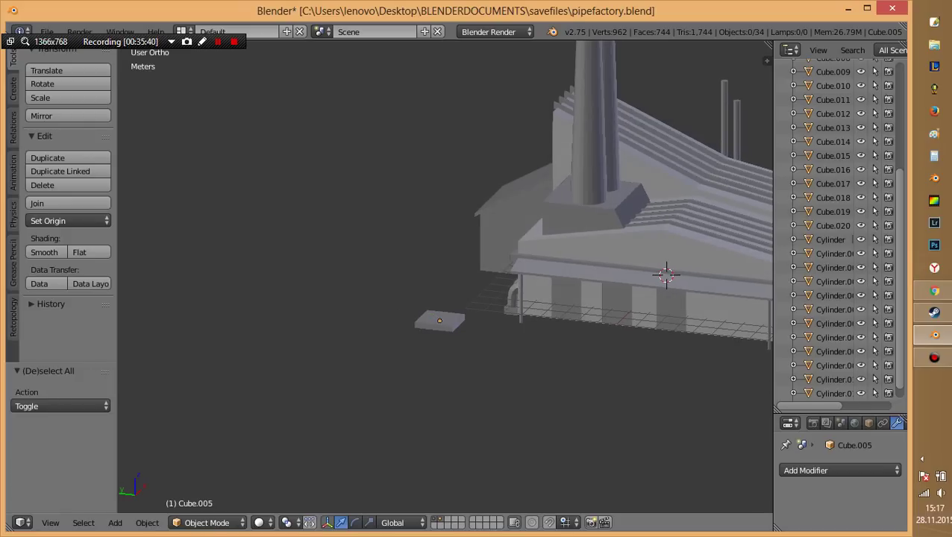
{"action": "scroll", "coordinate": [579, 198], "scroll_direction": "up", "scroll_amount": 1}
{"action": "scroll", "coordinate": [579, 199], "scroll_direction": "up", "scroll_amount": 1}
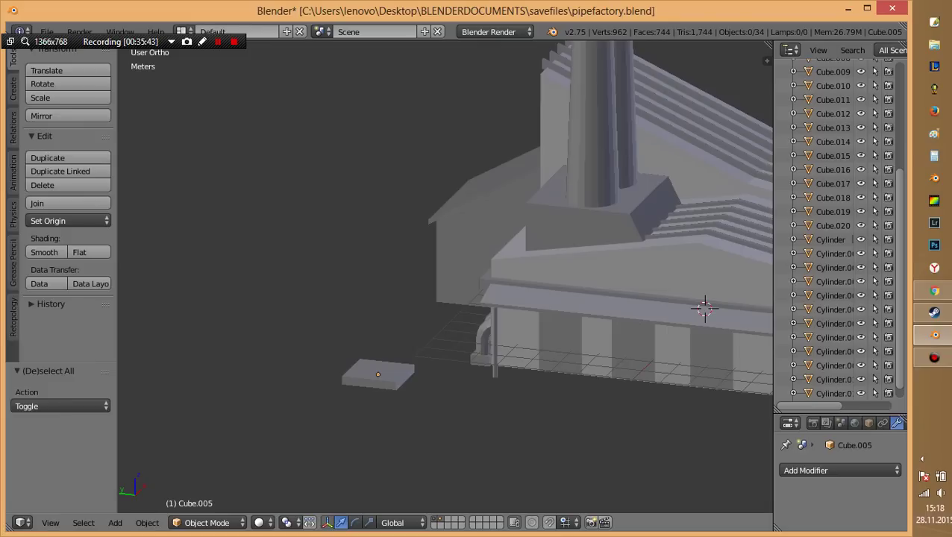
{"action": "middle_click_drag", "start_coordinate": [582, 276], "coordinate": [626, 268]}
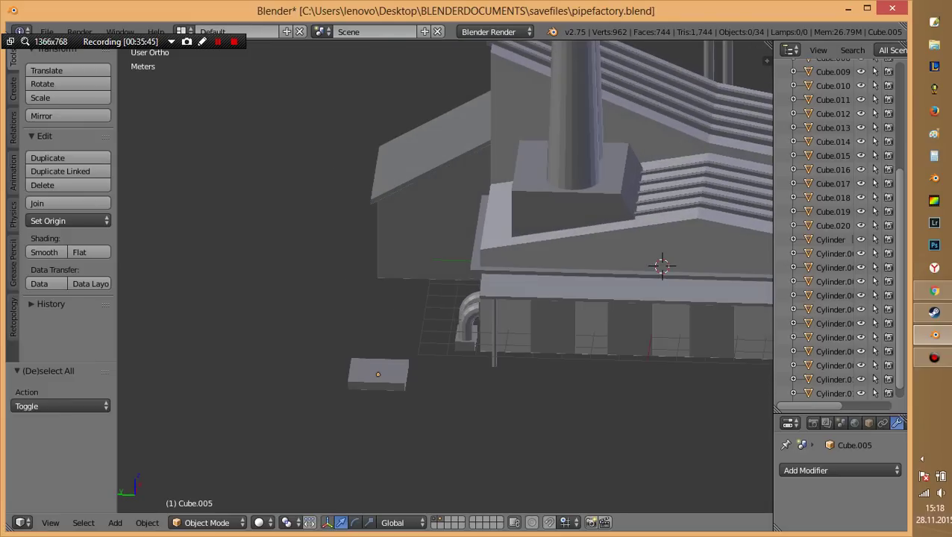
Duplicate the plate, raise the copy just above the original, and scale it down.
{"action": "key", "text": "g"}
{"action": "key", "text": "z"}
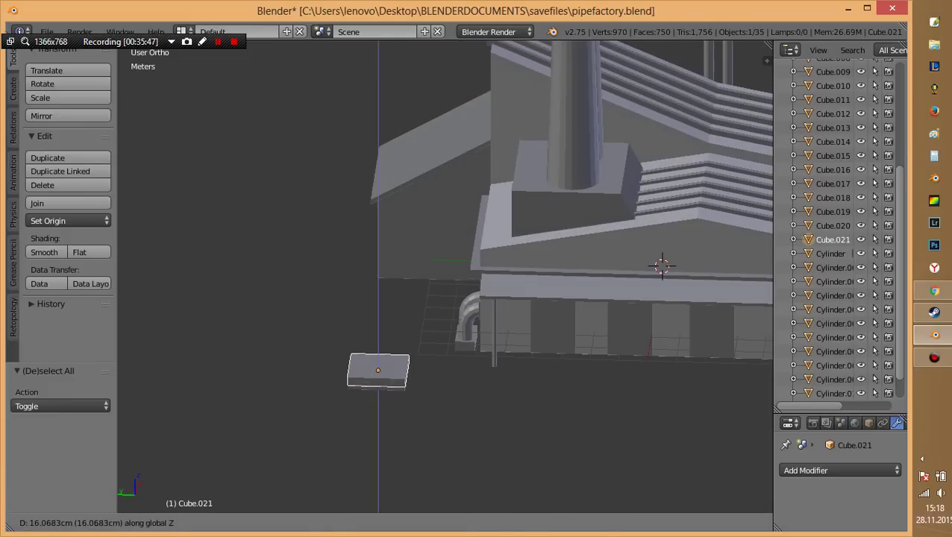
{"action": "left_click", "coordinate": [480, 380]}
{"action": "key", "text": "s"}
{"action": "left_click", "coordinate": [391, 373]}
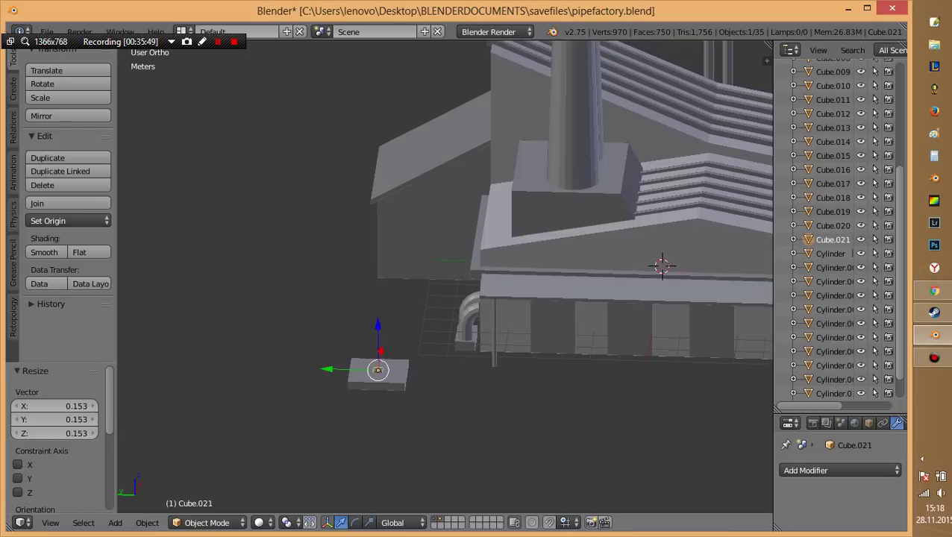
In an isolated top view, shrink the copy until it is slightly smaller than the base plate.
{"action": "middle_click_drag", "start_coordinate": [391, 373], "coordinate": [402, 351]}
{"action": "key", "text": "KP_7"}
{"action": "key", "text": "z"}
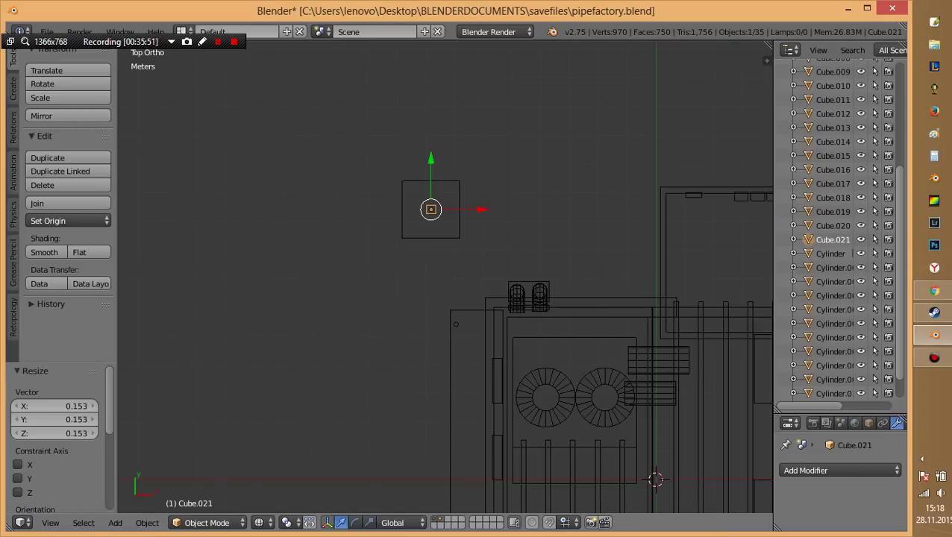
{"action": "key", "text": "KP_Divide"}
{"action": "key", "text": "s"}
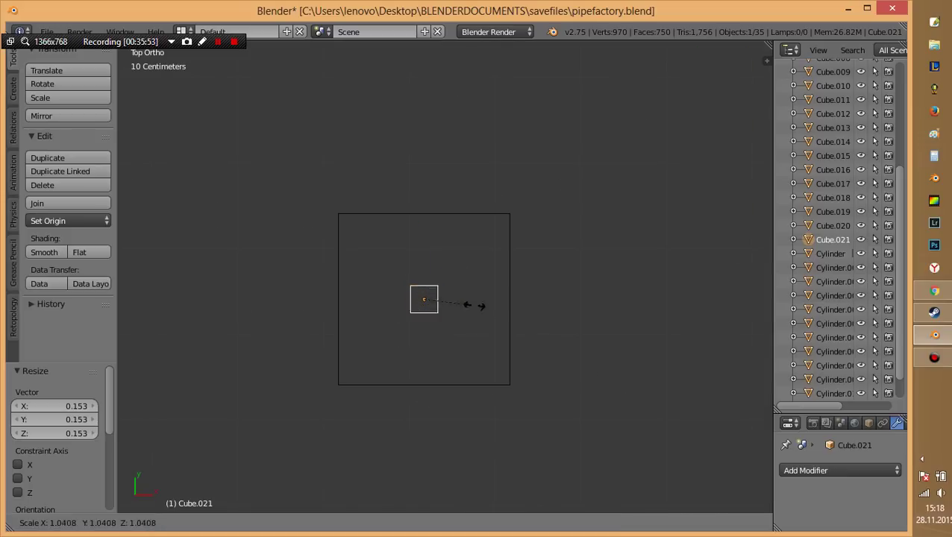
{"action": "left_click", "coordinate": [661, 347]}
{"action": "key", "text": "KP_Divide"}
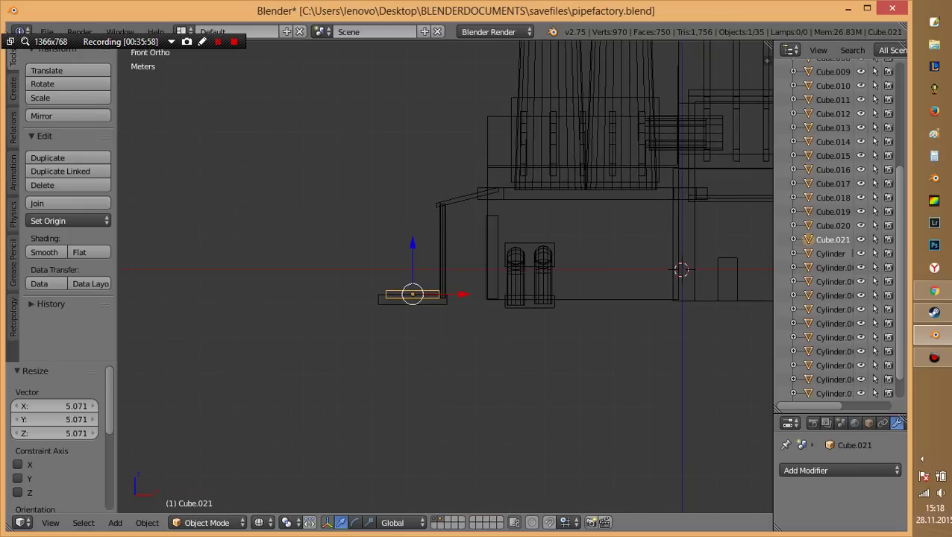
Lower the copy 2.031 cm onto the base plate and enter Edit Mode on it.
{"action": "key", "text": "g"}
{"action": "key", "text": "z"}
{"action": "key", "text": "Return"}
{"action": "key", "text": "KP_7"}
{"action": "scroll", "coordinate": [445, 277], "scroll_direction": "up", "scroll_amount": 6}
{"action": "key", "text": "Tab"}
{"action": "key", "text": "ctrl+r"}
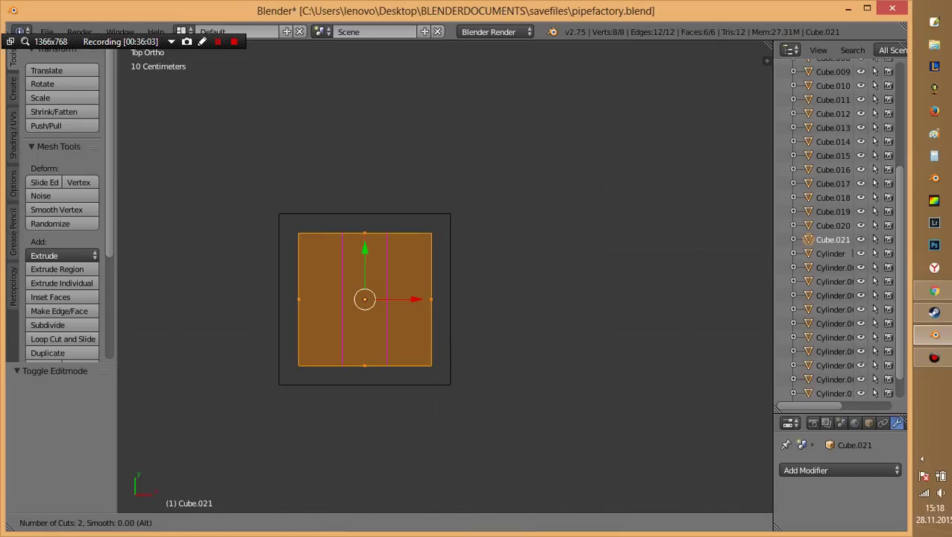
Add two vertical and two horizontal loop cuts to the top face and select the four corner faces.
{"action": "key", "text": "Return"}
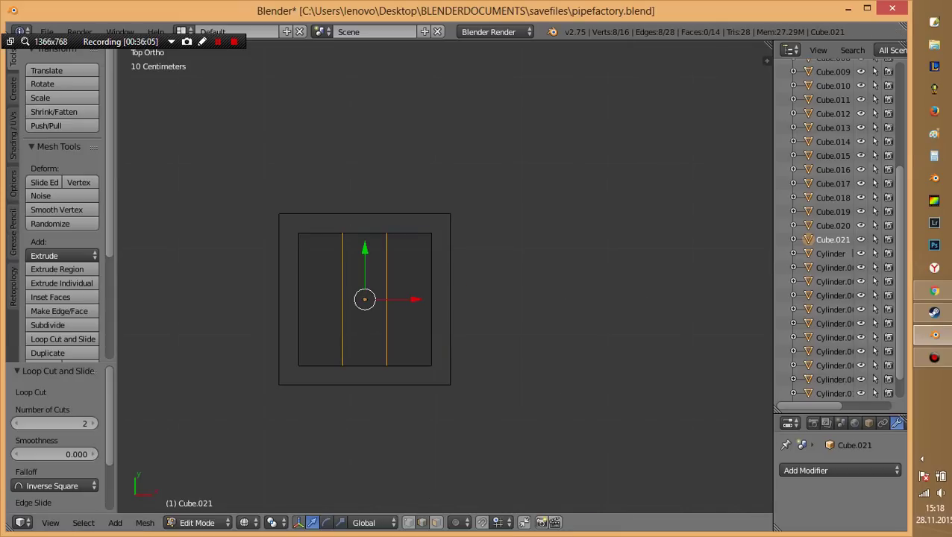
{"action": "key", "text": "ctrl+r"}
{"action": "key", "text": "Return"}
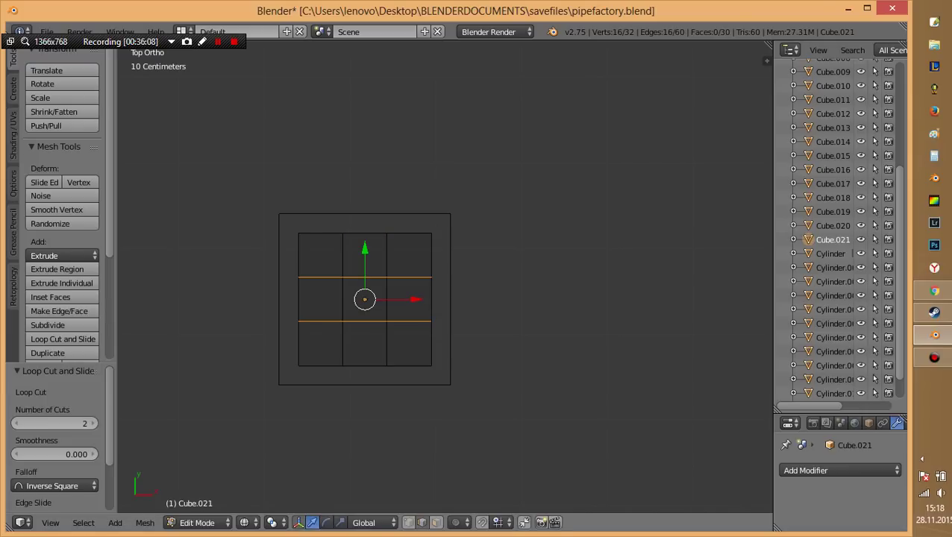
{"action": "key", "text": "a"}
{"action": "key", "text": "z"}
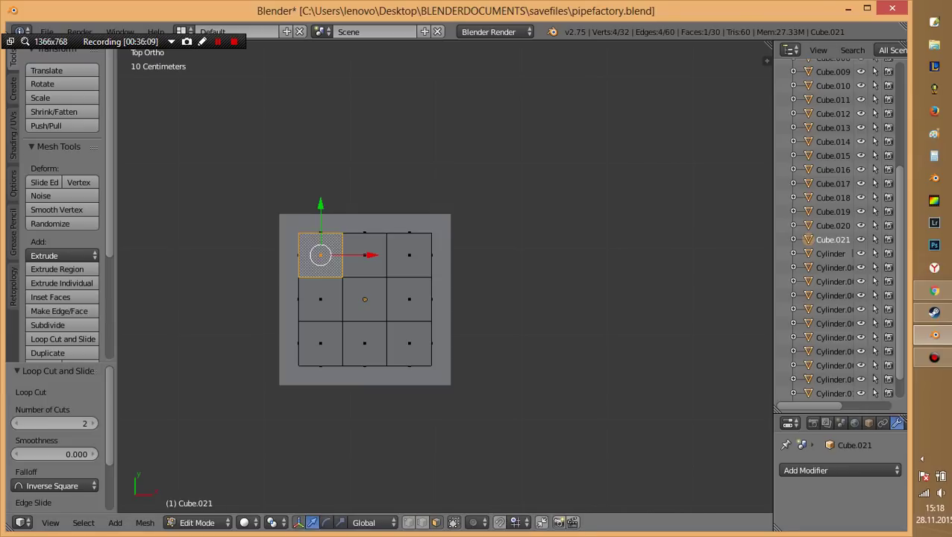
{"action": "right_click", "coordinate": [320, 343]}
{"action": "right_click", "coordinate": [320, 255], "text": "shift"}
{"action": "right_click", "coordinate": [409, 255], "text": "shift"}
{"action": "right_click", "coordinate": [409, 343], "text": "shift"}
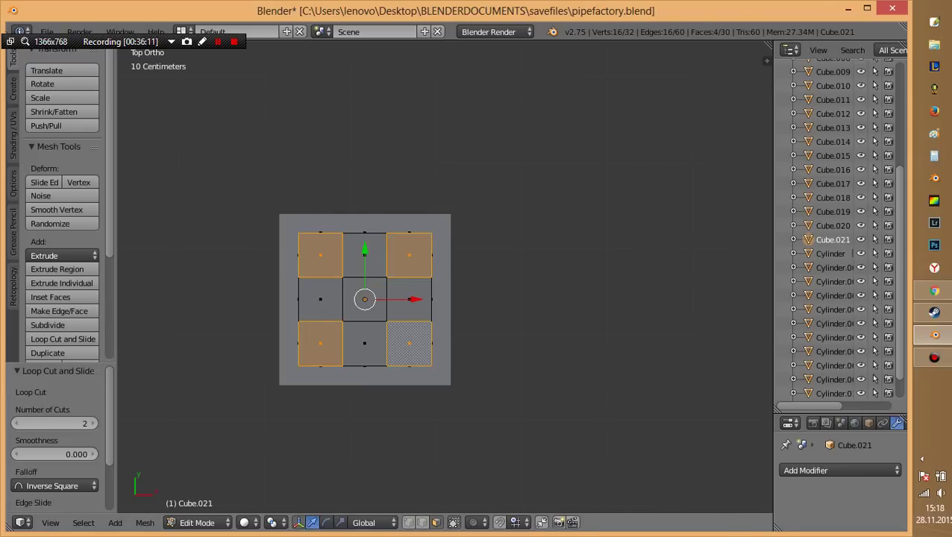
Try selecting and scaling the centre face, then cancel and undo the grid changes.
{"action": "scroll", "coordinate": [447, 283], "scroll_direction": "down", "scroll_amount": 2}
{"action": "middle_click_drag", "start_coordinate": [448, 335], "coordinate": [432, 313]}
{"action": "scroll", "coordinate": [388, 299], "scroll_direction": "up", "scroll_amount": 2}
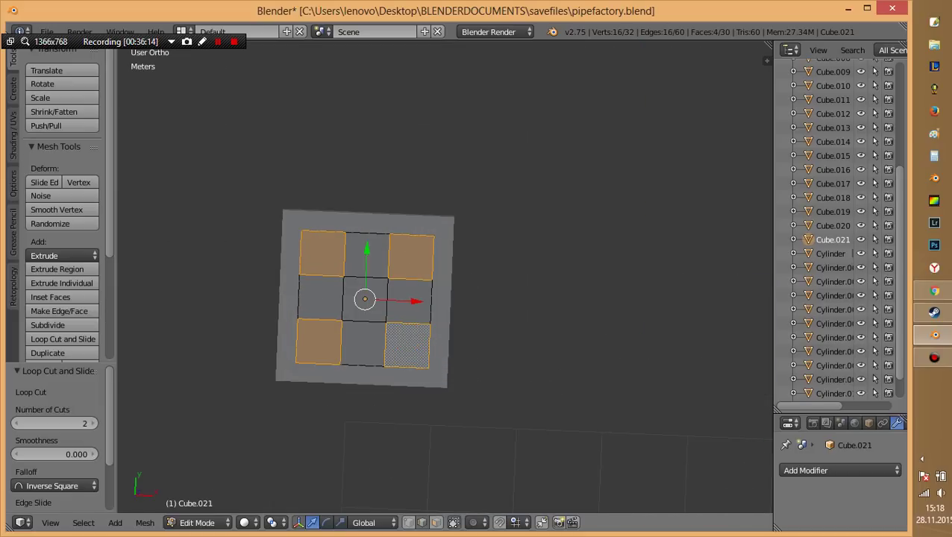
{"action": "left_click", "coordinate": [343, 298]}
{"action": "right_click", "coordinate": [342, 302]}
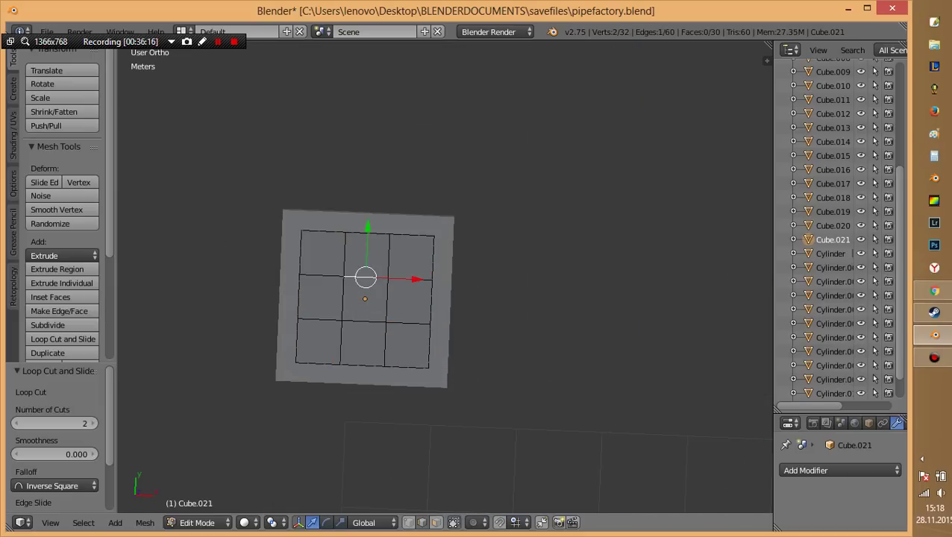
{"action": "right_click", "coordinate": [364, 322], "text": "shift"}
{"action": "key", "text": "s"}
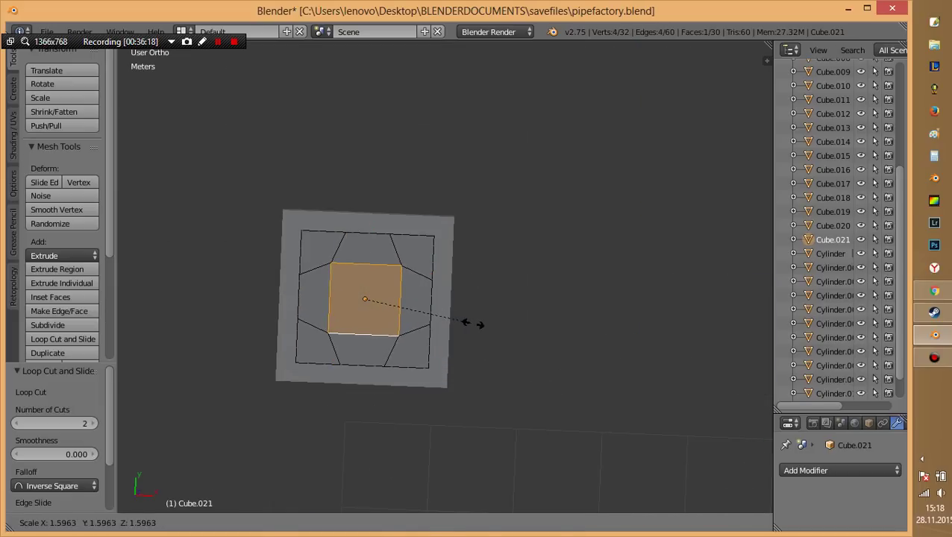
{"action": "key", "text": "Escape"}
{"action": "right_click", "coordinate": [386, 322], "text": "shift"}
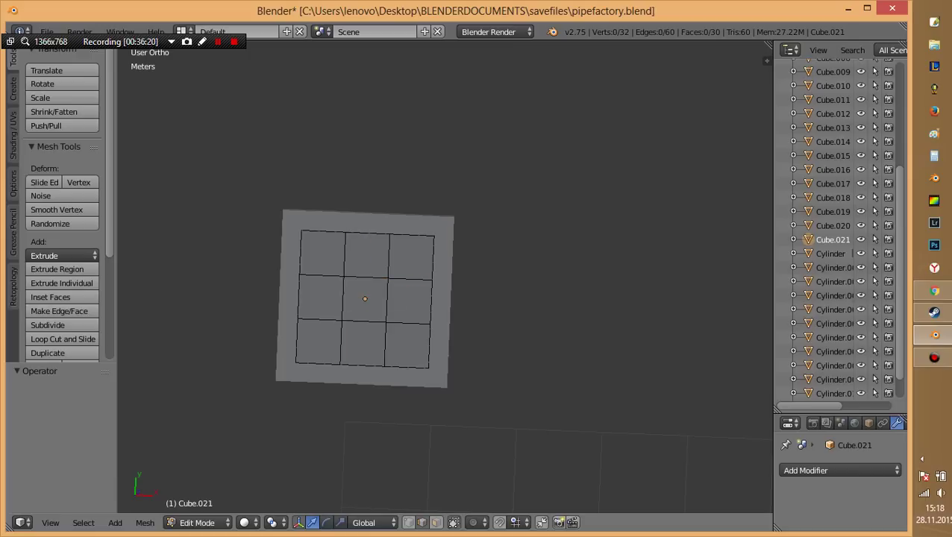
{"action": "key", "text": "ctrl+z"}
{"action": "key", "text": "ctrl+z"}
{"action": "key", "text": "ctrl+z"}
{"action": "key", "text": "ctrl+z"}
{"action": "key", "text": "ctrl+z"}
{"action": "key", "text": "ctrl+z"}
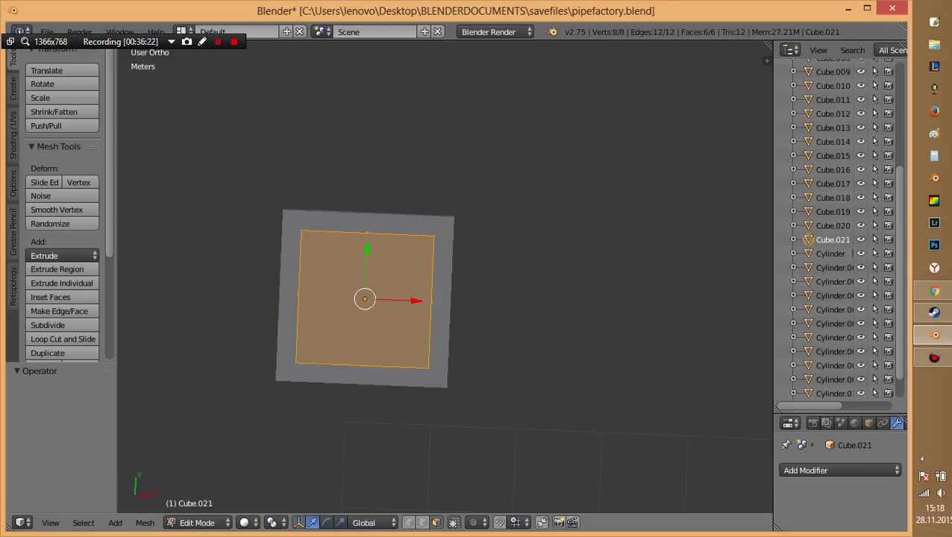
Redo two vertical loop cuts spread toward the sides, then add two horizontal cuts.
{"action": "key", "text": "ctrl+r"}
{"action": "left_click", "coordinate": [419, 337]}
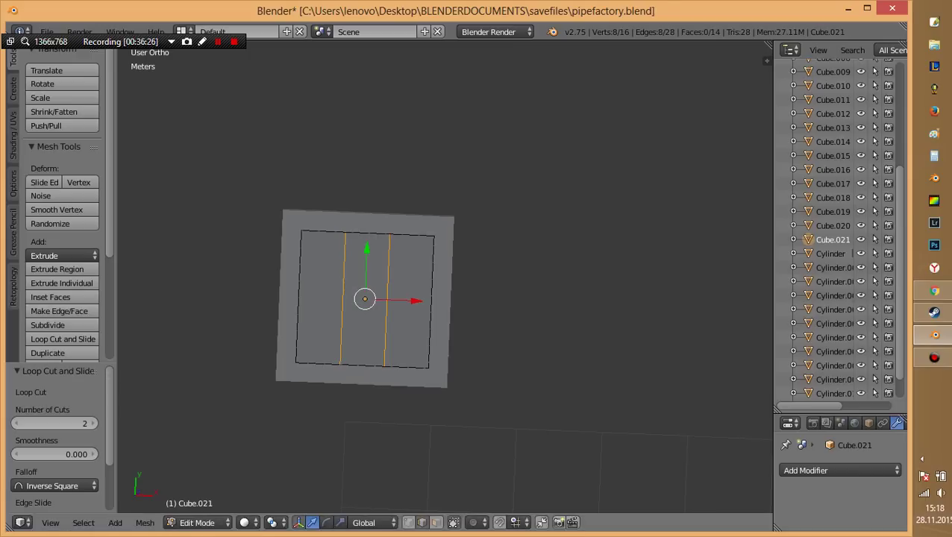
{"action": "left_click", "coordinate": [478, 352]}
{"action": "key", "text": "ctrl+r"}
{"action": "left_click", "coordinate": [407, 298]}
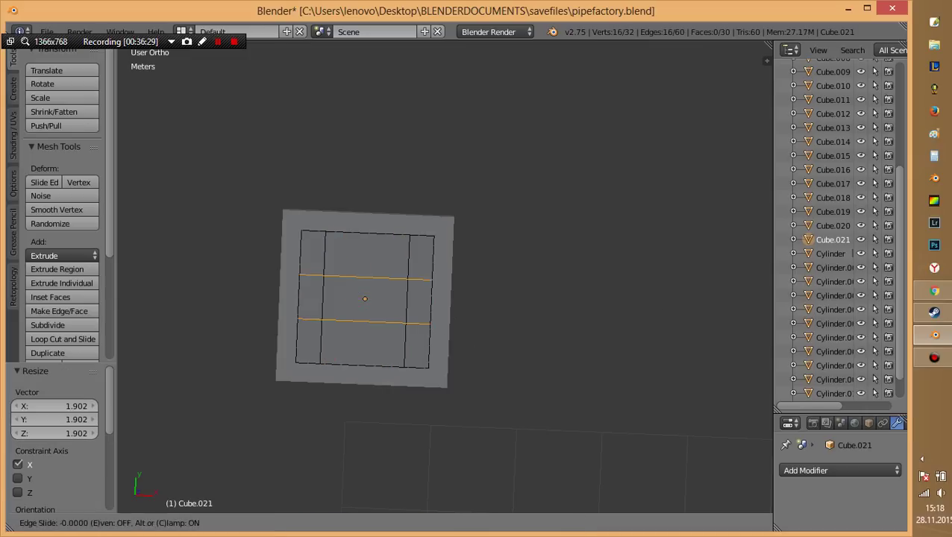
{"action": "right_click", "coordinate": [407, 298]}
Scale the horizontal cuts outward along Y toward the slab edges.
{"action": "key", "text": "s"}
{"action": "key", "text": "y"}
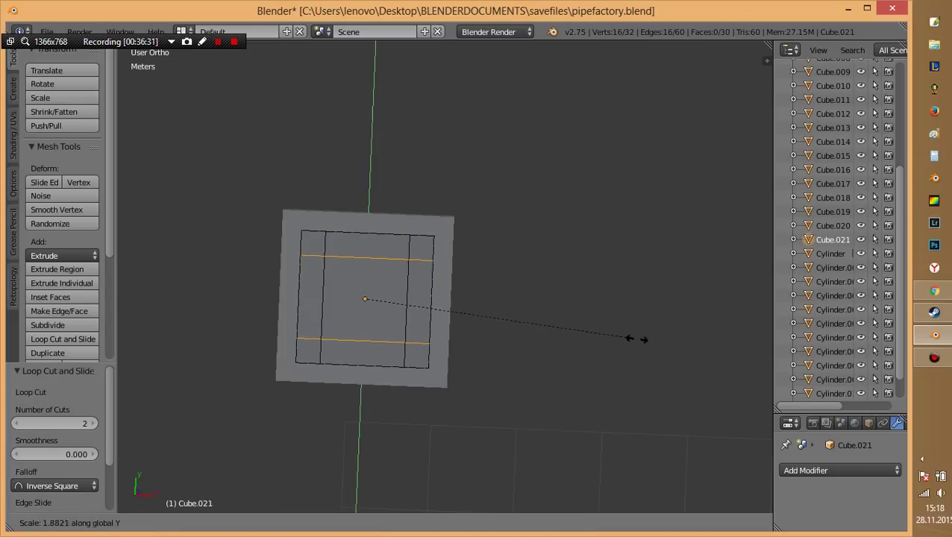
{"action": "left_click", "coordinate": [657, 348]}
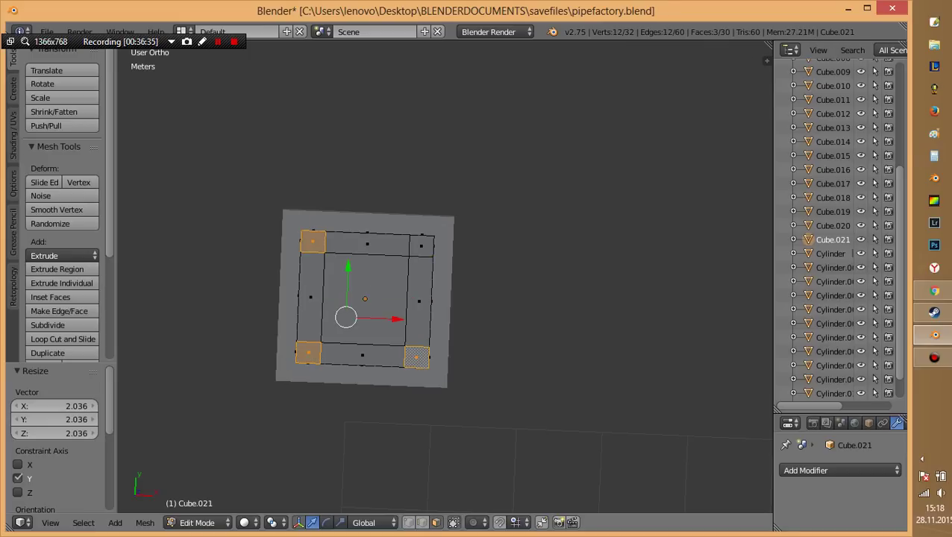
{"action": "scroll", "coordinate": [365, 298], "scroll_direction": "down", "scroll_amount": 5}
{"action": "middle_click_drag", "start_coordinate": [159, 248], "coordinate": [759, 248]}
Extrude the four corner faces into posts and raise their tops vertically.
{"action": "key", "text": "e"}
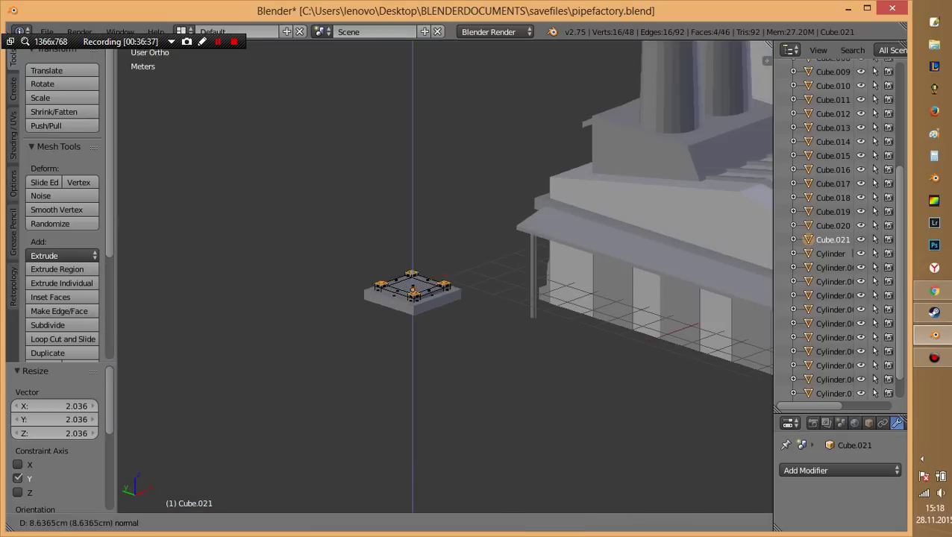
{"action": "key", "text": "Return"}
{"action": "middle_click_drag", "start_coordinate": [522, 299], "coordinate": [493, 328]}
{"action": "key", "text": "Return"}
{"action": "key", "text": "g"}
{"action": "key", "text": "z"}
{"action": "key", "text": "Return"}
{"action": "scroll", "coordinate": [448, 261], "scroll_direction": "down", "scroll_amount": 3}
{"action": "scroll", "coordinate": [447, 261], "scroll_direction": "up", "scroll_amount": 2, "text": "shift"}
{"action": "middle_click_drag", "start_coordinate": [478, 299], "coordinate": [522, 284]}
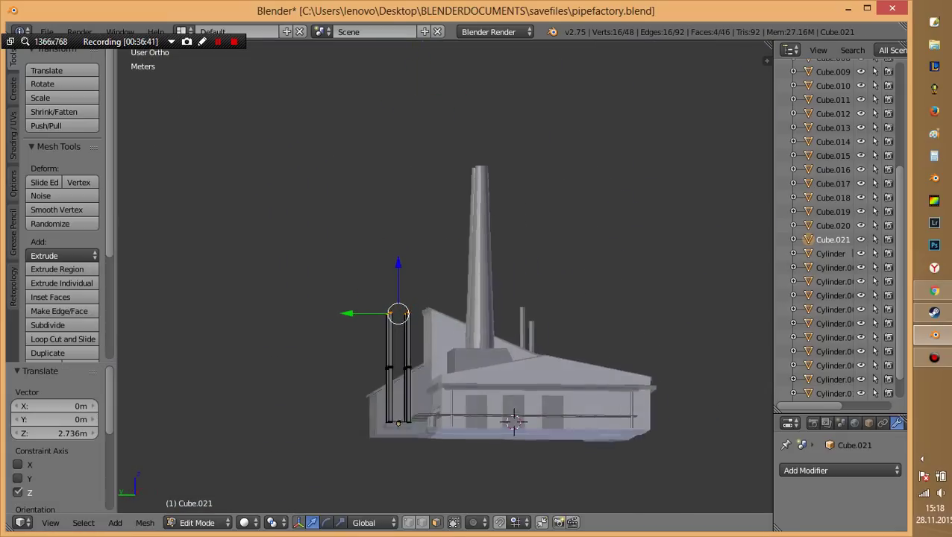
Shrink the whole tower object, then extrude the post tops higher.
{"action": "key", "text": "Tab"}
{"action": "key", "text": "s"}
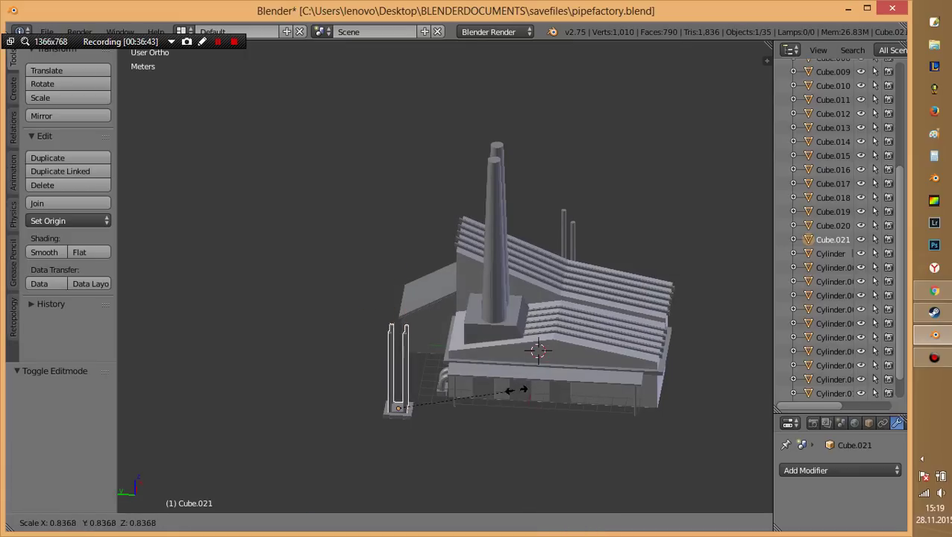
{"action": "left_click", "coordinate": [470, 405]}
{"action": "key", "text": "Tab"}
{"action": "key", "text": "e"}
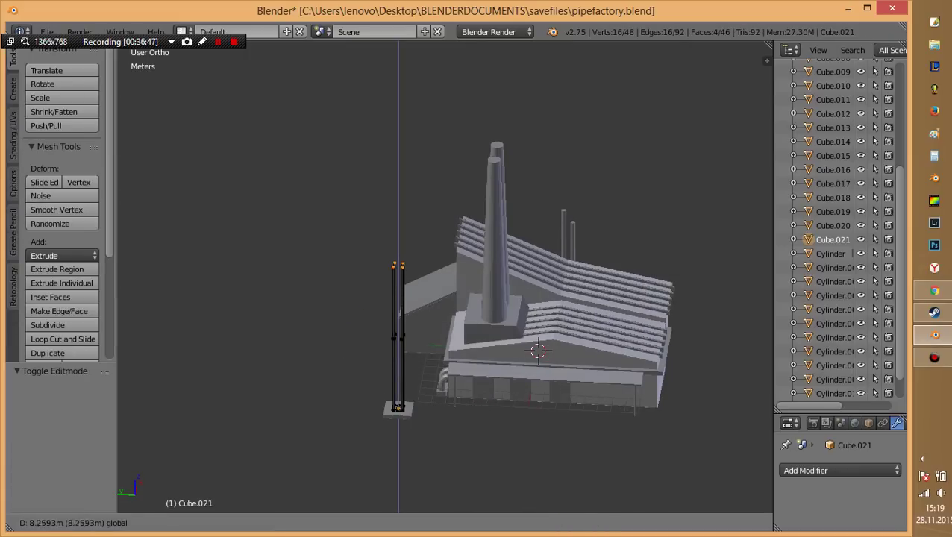
{"action": "left_click", "coordinate": [397, 250]}
Lower the post tops so the posts stand about 9.5 m tall, then select the base plate.
{"action": "mouse_move", "coordinate": [397, 254]}
{"action": "middle_mouse_down"}
{"action": "mouse_move", "coordinate": [448, 253]}
{"action": "mouse_move", "coordinate": [418, 254]}
{"action": "mouse_move", "coordinate": [485, 223]}
{"action": "middle_mouse_up"}
{"action": "key", "text": "g"}
{"action": "key", "text": "z"}
{"action": "left_click", "coordinate": [397, 317]}
{"action": "key", "text": "Tab"}
{"action": "scroll", "coordinate": [445, 276], "scroll_direction": "up", "scroll_amount": 7}
{"action": "middle_click_drag", "start_coordinate": [448, 373], "coordinate": [456, 232], "text": "shift"}
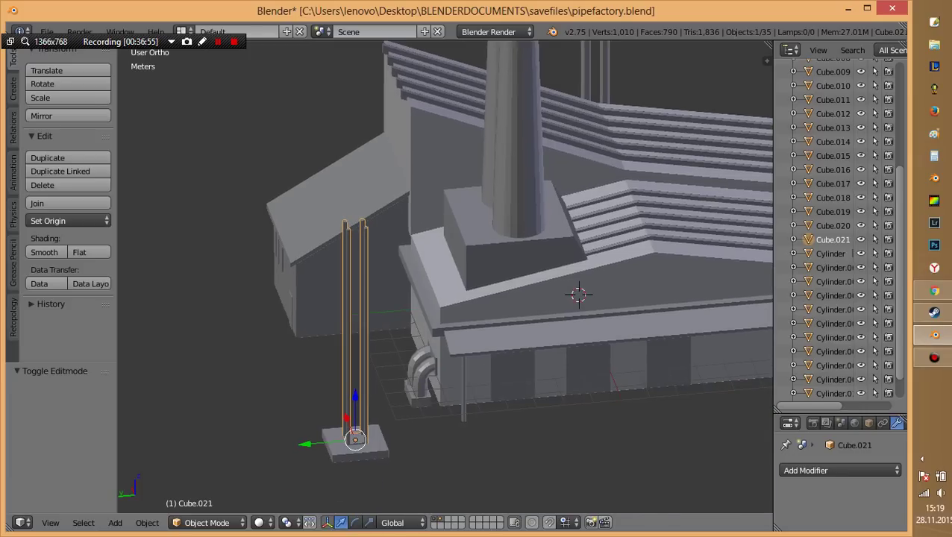
{"action": "right_click", "coordinate": [373, 451]}
Duplicate the base plate, lift the copy to the post tops, and shrink it to 0.518.
{"action": "key", "text": "shift+d"}
{"action": "key", "text": "z"}
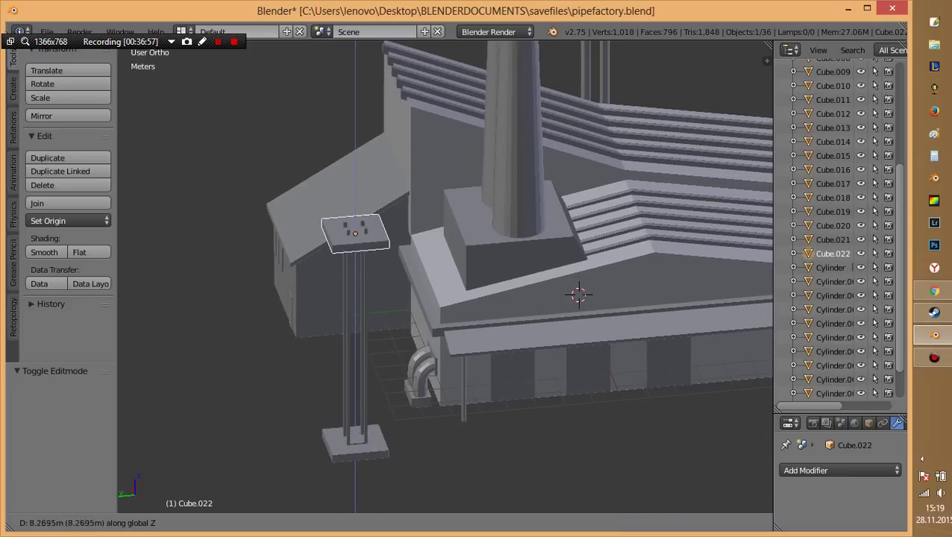
{"action": "left_click", "coordinate": [468, 251]}
{"action": "key", "text": "s"}
{"action": "left_click", "coordinate": [414, 246]}
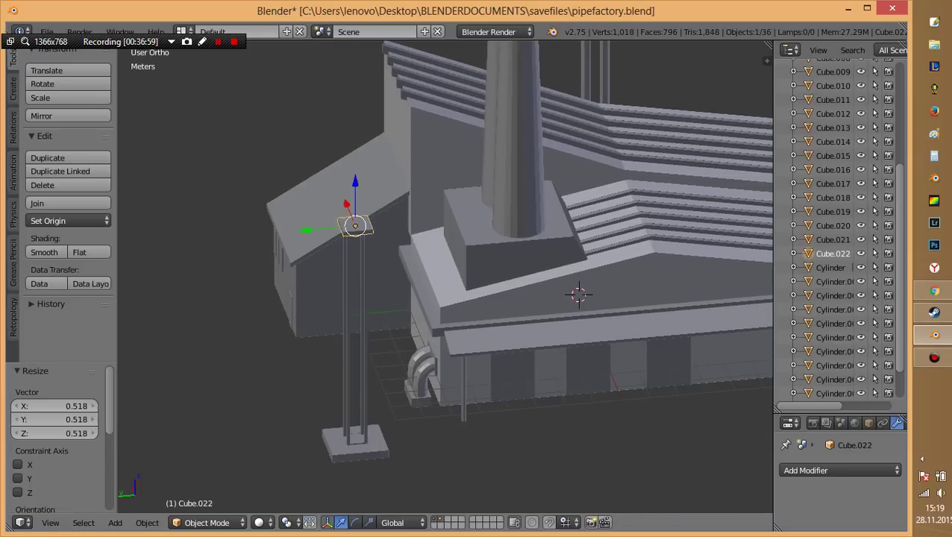
Rescale the copied plate to 0.889 from the top view so it fits the posts.
{"action": "key", "text": "KP_7"}
{"action": "key", "text": "z"}
{"action": "mouse_move", "coordinate": [480, 164]}
{"action": "middle_mouse_down", "text": "shift"}
{"action": "mouse_move", "coordinate": [529, 286]}
{"action": "mouse_move", "coordinate": [514, 186]}
{"action": "mouse_move", "coordinate": [515, 261]}
{"action": "middle_mouse_up", "text": "shift"}
{"action": "scroll", "coordinate": [530, 286], "scroll_direction": "up", "scroll_amount": 3}
{"action": "key", "text": "s"}
{"action": "left_click", "coordinate": [515, 287]}
{"action": "key", "text": "z"}
Widen the cap's top face to 1.362 and extrude it 53.878 cm upward.
{"action": "key", "text": "Tab"}
{"action": "key", "text": "e"}
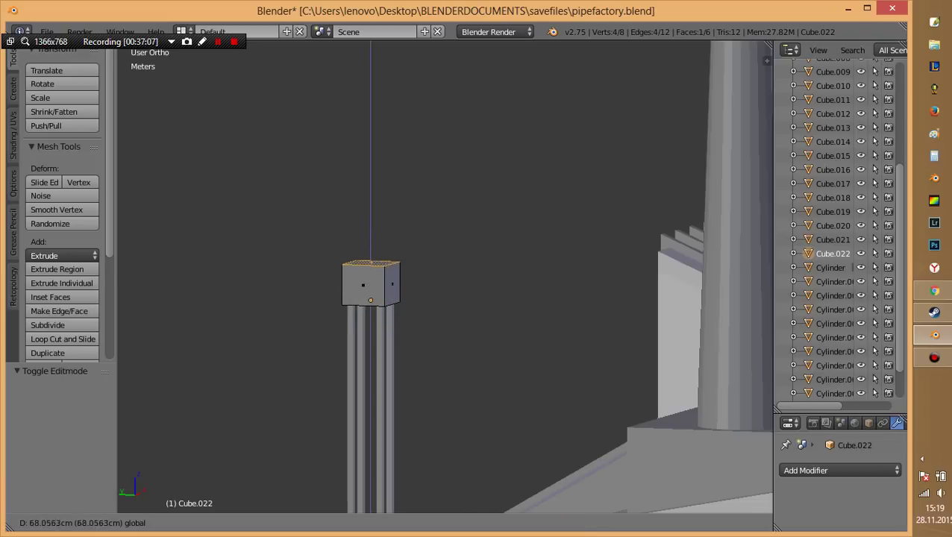
{"action": "right_click", "coordinate": [410, 268]}
{"action": "key", "text": "s"}
{"action": "left_click", "coordinate": [425, 261]}
{"action": "key", "text": "e"}
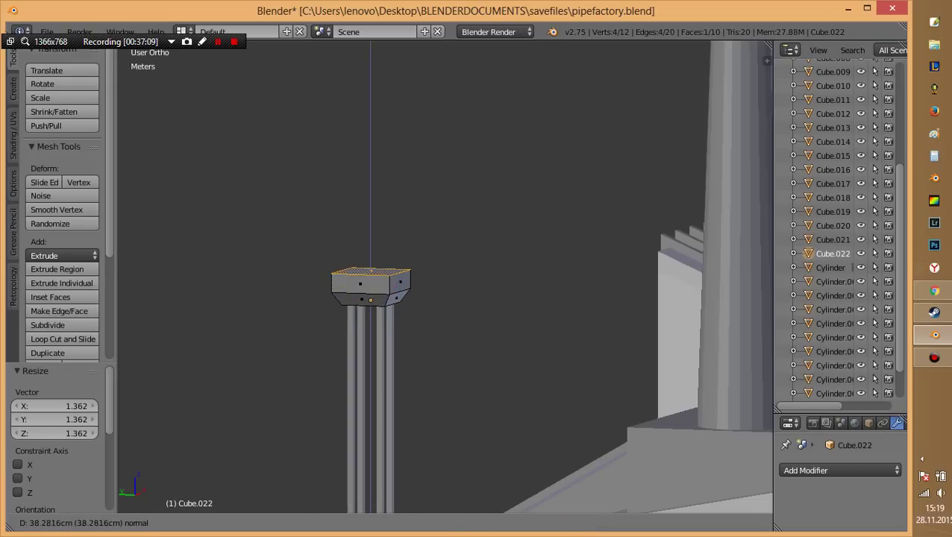
{"action": "left_click", "coordinate": [410, 261]}
Return to Object Mode, select the post tower, and inspect its base in wireframe.
{"action": "mouse_move", "coordinate": [514, 261]}
{"action": "middle_mouse_down"}
{"action": "mouse_move", "coordinate": [447, 238]}
{"action": "mouse_move", "coordinate": [671, 246]}
{"action": "mouse_move", "coordinate": [596, 239]}
{"action": "middle_mouse_up"}
{"action": "middle_click_drag", "start_coordinate": [447, 261], "coordinate": [507, 254]}
{"action": "scroll", "coordinate": [448, 261], "scroll_direction": "down", "scroll_amount": 3}
{"action": "key", "text": "Tab"}
{"action": "right_click", "coordinate": [334, 358]}
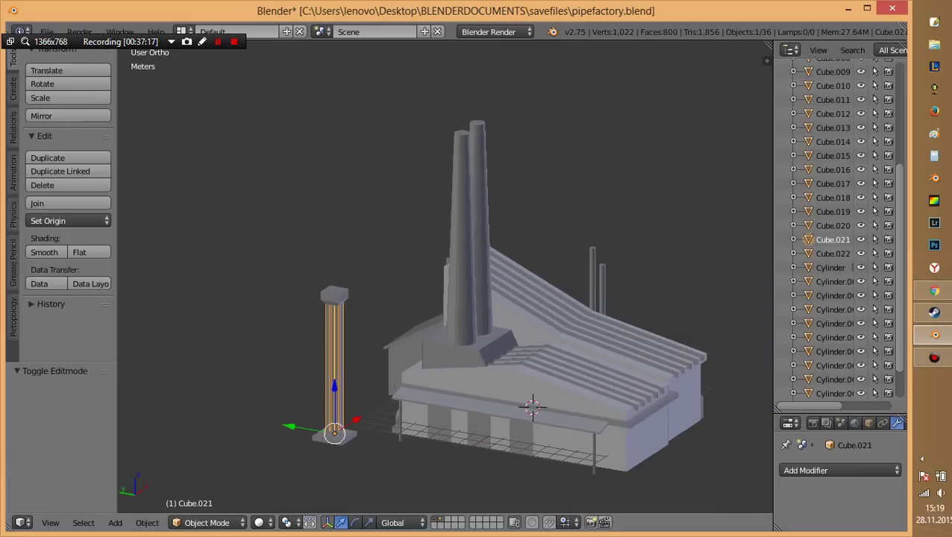
{"action": "scroll", "coordinate": [334, 358], "scroll_direction": "up", "scroll_amount": 3}
{"action": "scroll", "coordinate": [334, 388], "scroll_direction": "up", "scroll_amount": 2}
{"action": "key", "text": "z"}
{"action": "scroll", "coordinate": [371, 278], "scroll_direction": "up", "scroll_amount": 2}
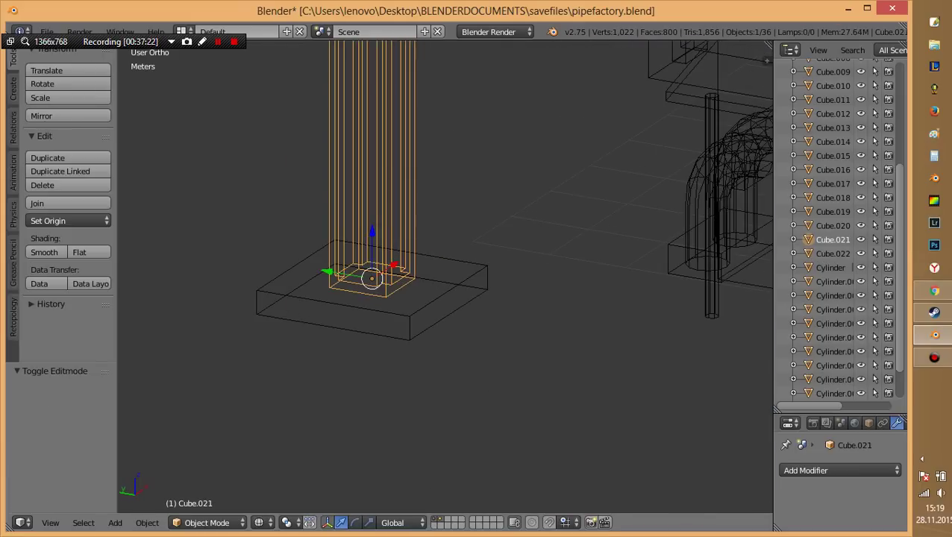
{"action": "key", "text": "z"}
{"action": "scroll", "coordinate": [614, 391], "scroll_direction": "down", "scroll_amount": 3}
{"action": "scroll", "coordinate": [614, 391], "scroll_direction": "down", "scroll_amount": 2}
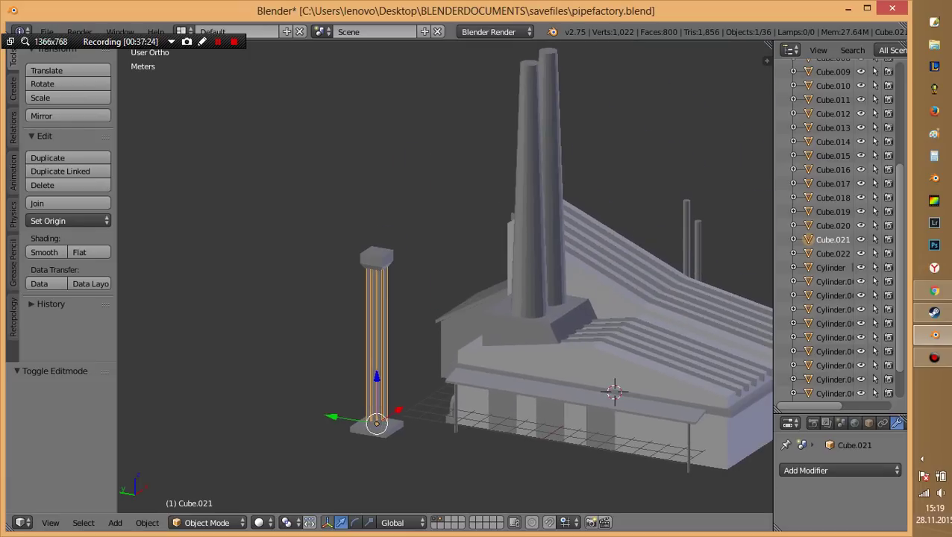
Duplicate the tall rods in place and lay the copies flat with a 90° X rotation.
{"action": "key", "text": "shift+d"}
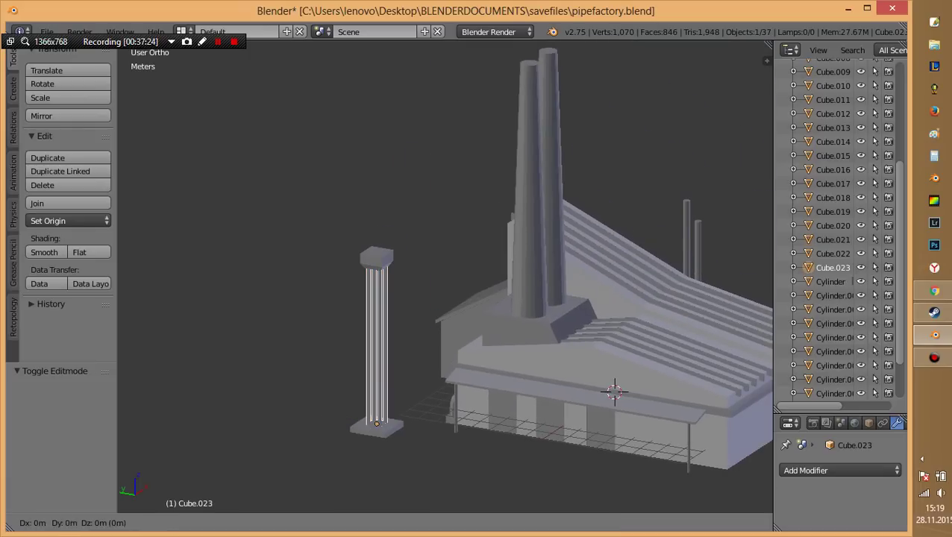
{"action": "key", "text": "Escape"}
{"action": "key", "text": "t"}
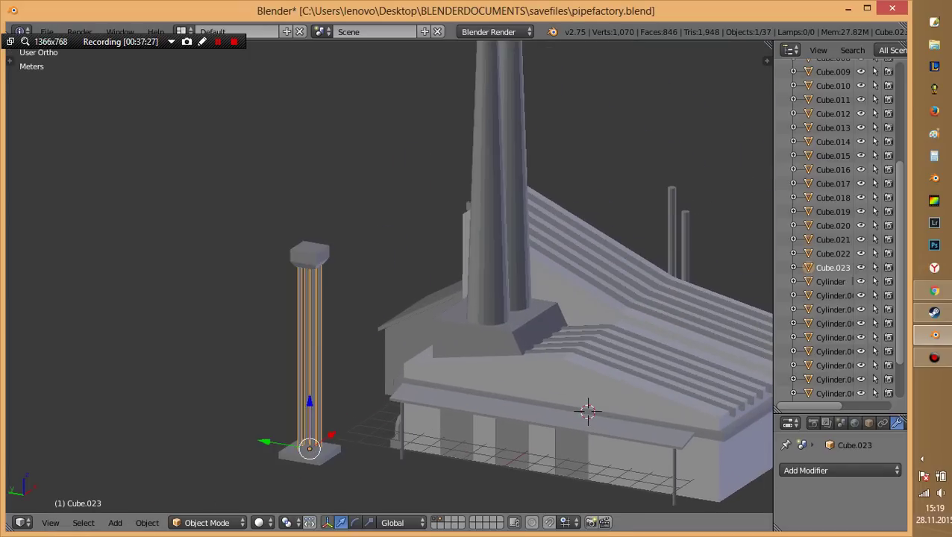
{"action": "key", "text": "t"}
{"action": "key", "text": "r"}
{"action": "key", "text": "x"}
{"action": "key", "text": "9"}
{"action": "key", "text": "0"}
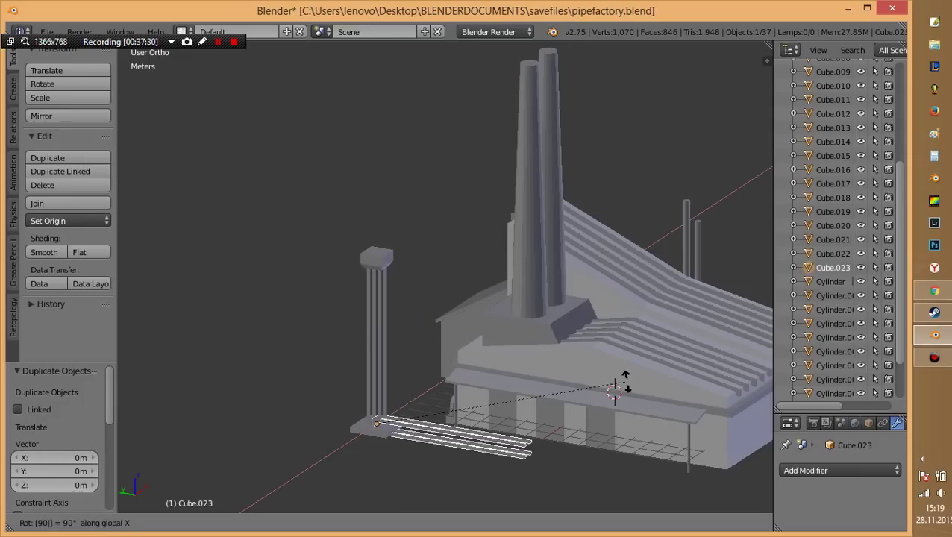
{"action": "key", "text": "Return"}
{"action": "key", "text": "KP_1"}
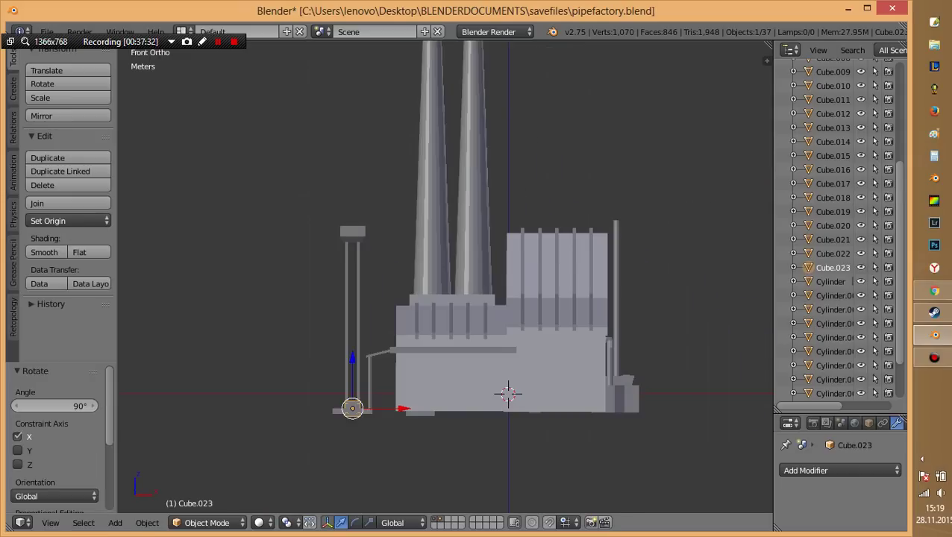
{"action": "key", "text": "KP_3"}
Raise the flat rods to the tower's cap, squashing them vertically to 0.431 to fit.
{"action": "key", "text": "g"}
{"action": "key", "text": "z"}
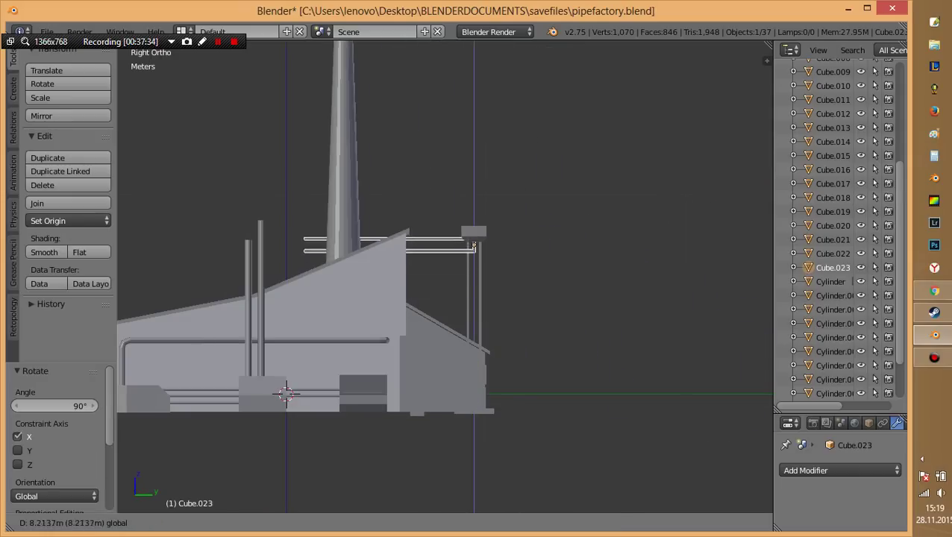
{"action": "key", "text": "Return"}
{"action": "scroll", "coordinate": [445, 276], "scroll_direction": "up", "scroll_amount": 7}
{"action": "scroll", "coordinate": [507, 339], "scroll_direction": "up", "scroll_amount": 1}
{"action": "key", "text": "z"}
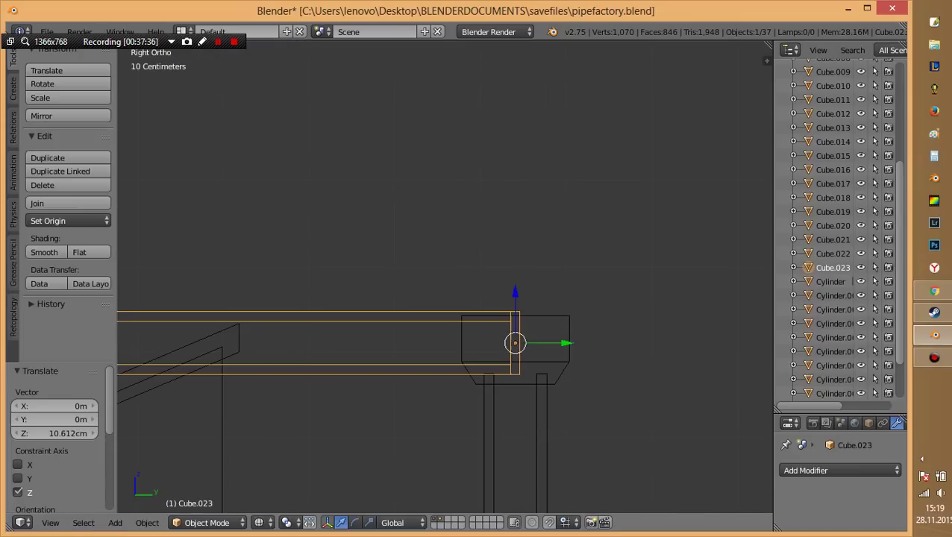
{"action": "key", "text": "s"}
{"action": "key", "text": "z"}
{"action": "left_click", "coordinate": [569, 340]}
{"action": "key", "text": "g"}
{"action": "key", "text": "z"}
{"action": "key", "text": "Return"}
{"action": "key", "text": "z"}
Narrow the horizontal rod bundle by scaling it along X.
{"action": "mouse_move", "coordinate": [522, 335]}
{"action": "middle_mouse_down"}
{"action": "mouse_move", "coordinate": [432, 268]}
{"action": "mouse_move", "coordinate": [451, 378]}
{"action": "middle_mouse_up"}
{"action": "key", "text": "s"}
{"action": "key", "text": "x"}
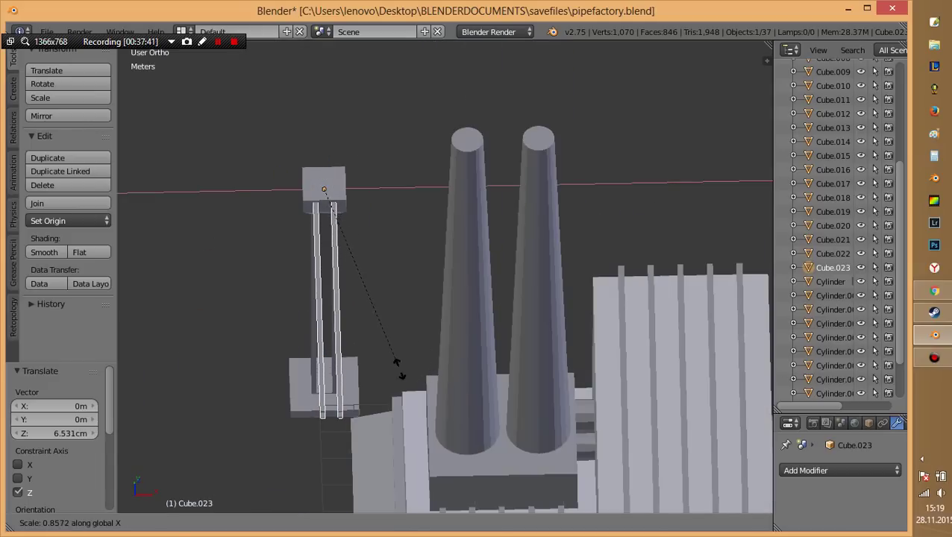
{"action": "left_click", "coordinate": [365, 364]}
{"action": "middle_click_drag", "start_coordinate": [365, 363], "coordinate": [321, 313]}
{"action": "key", "text": "a"}
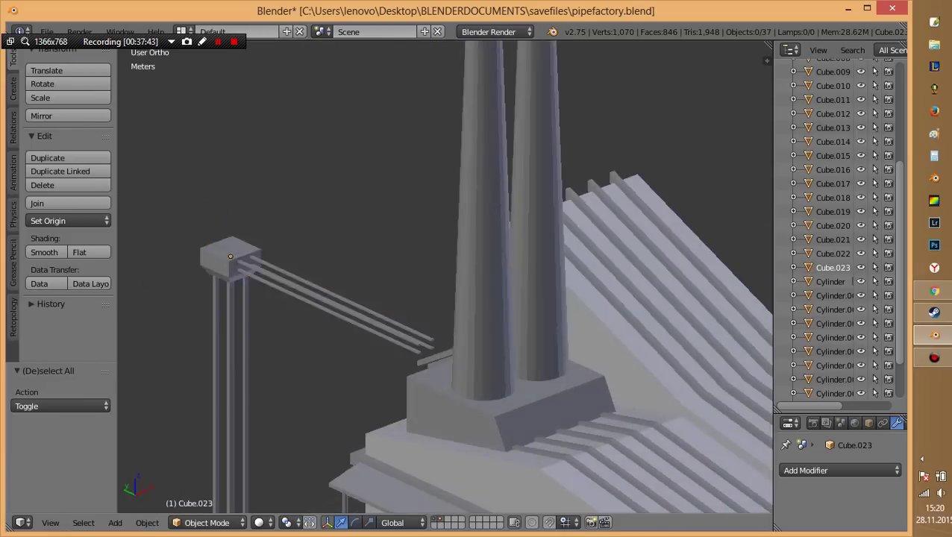
{"action": "scroll", "coordinate": [447, 276], "scroll_direction": "down", "scroll_amount": 5}
{"action": "mouse_move", "coordinate": [448, 276]}
{"action": "middle_mouse_down"}
{"action": "mouse_move", "coordinate": [417, 283]}
{"action": "mouse_move", "coordinate": [373, 239]}
{"action": "mouse_move", "coordinate": [425, 306]}
{"action": "middle_mouse_up"}
Duplicate the horizontal pipe bundle and turn the copy 180° about Z.
{"action": "right_click", "coordinate": [402, 286]}
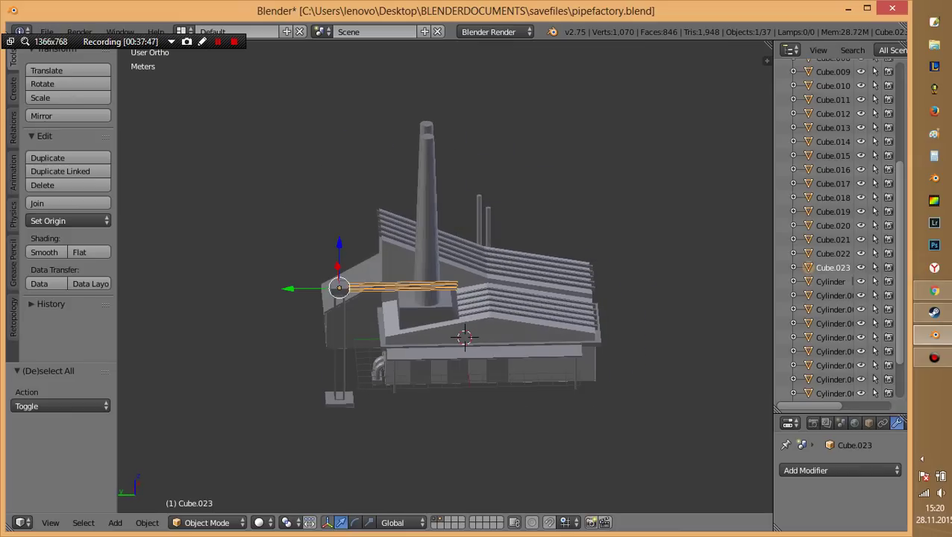
{"action": "key", "text": "shift+d"}
{"action": "type", "text": "rz180"}
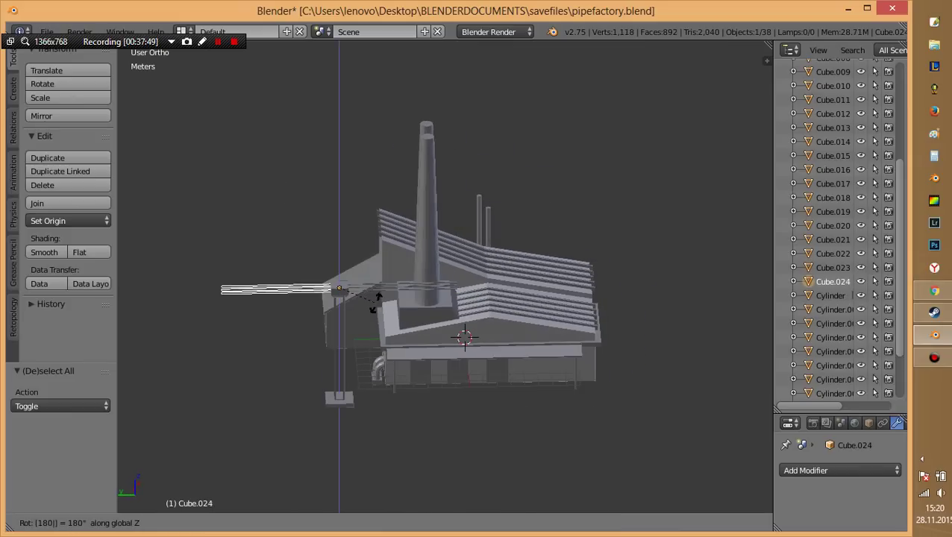
{"action": "key", "text": "Return"}
{"action": "key", "text": "a"}
{"action": "middle_click_drag", "start_coordinate": [375, 301], "coordinate": [379, 268]}
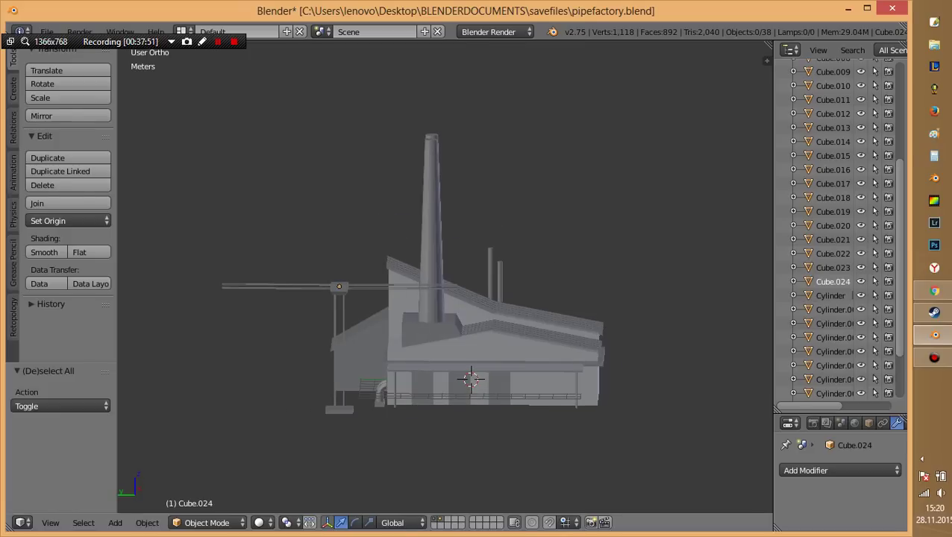
Move the copy's end vertices along Y to set the stub's length, then check it in wireframe.
{"action": "key", "text": "Tab"}
{"action": "key", "text": "g"}
{"action": "key", "text": "y"}
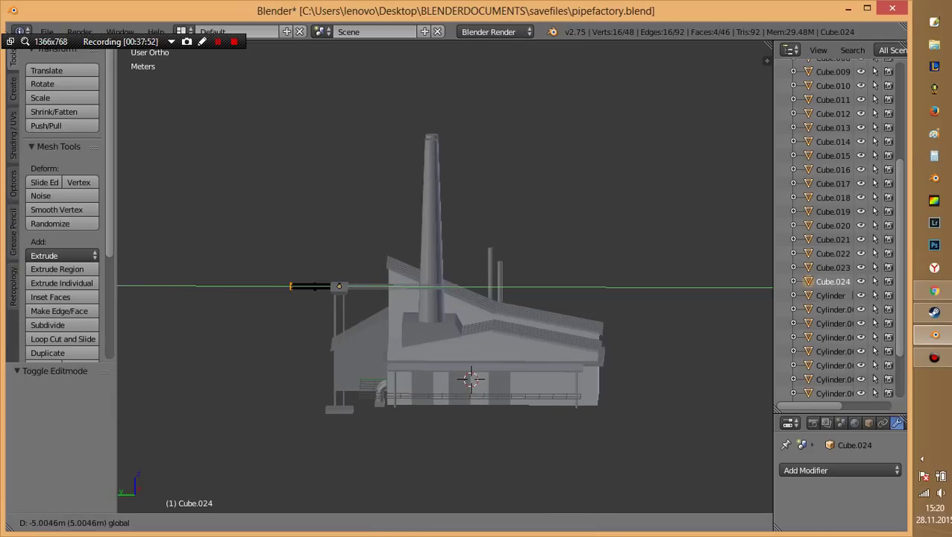
{"action": "key", "text": "Return"}
{"action": "key", "text": "Tab"}
{"action": "mouse_move", "coordinate": [447, 298]}
{"action": "middle_mouse_down"}
{"action": "mouse_move", "coordinate": [477, 291]}
{"action": "mouse_move", "coordinate": [373, 283]}
{"action": "mouse_move", "coordinate": [500, 315]}
{"action": "mouse_move", "coordinate": [455, 298]}
{"action": "middle_mouse_up"}
{"action": "key", "text": "z"}
{"action": "scroll", "coordinate": [447, 298], "scroll_direction": "down", "scroll_amount": 3}
{"action": "key", "text": "a"}
{"action": "scroll", "coordinate": [444, 276], "scroll_direction": "up", "scroll_amount": 2}
{"action": "scroll", "coordinate": [445, 276], "scroll_direction": "up", "scroll_amount": 4}
{"action": "key", "text": "z"}
{"action": "scroll", "coordinate": [445, 276], "scroll_direction": "down", "scroll_amount": 5}
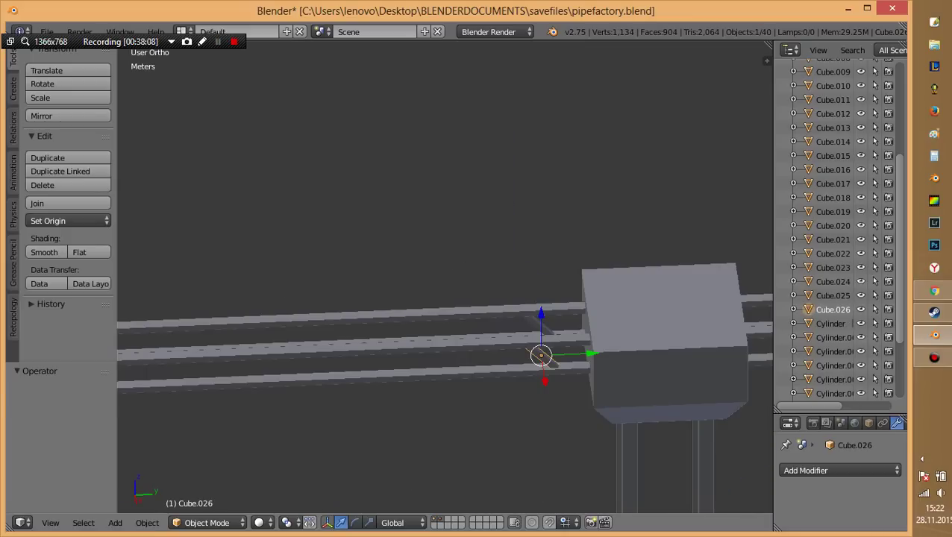
Select the short angled slat beside the cap box and reposition it along the rails.
{"action": "right_click", "coordinate": [336, 350]}
{"action": "mouse_move", "coordinate": [447, 299]}
{"action": "middle_mouse_down"}
{"action": "mouse_move", "coordinate": [478, 269]}
{"action": "mouse_move", "coordinate": [492, 224]}
{"action": "middle_mouse_up"}
{"action": "middle_click_drag", "start_coordinate": [507, 298], "coordinate": [508, 246]}
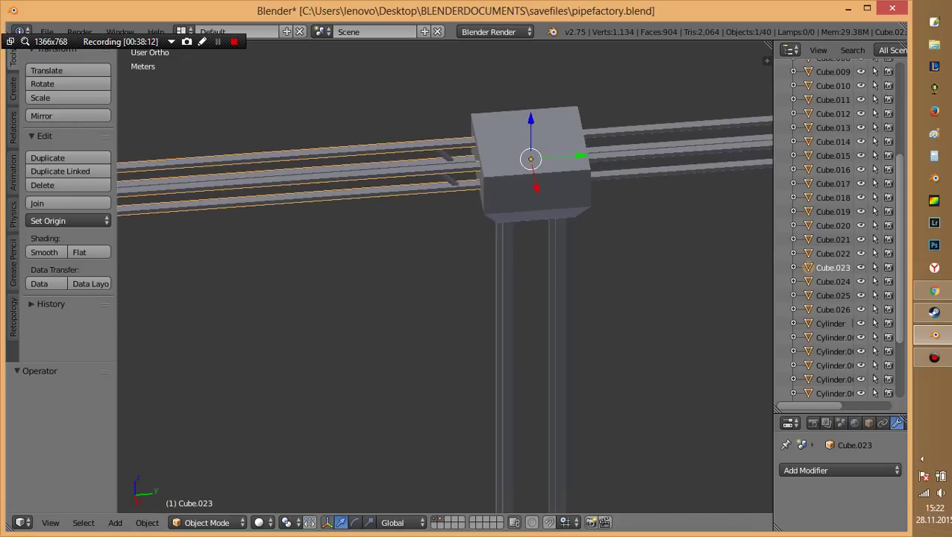
{"action": "right_click", "coordinate": [446, 173]}
{"action": "middle_click_drag", "start_coordinate": [446, 173], "coordinate": [432, 274]}
{"action": "scroll", "coordinate": [433, 274], "scroll_direction": "down", "scroll_amount": 5}
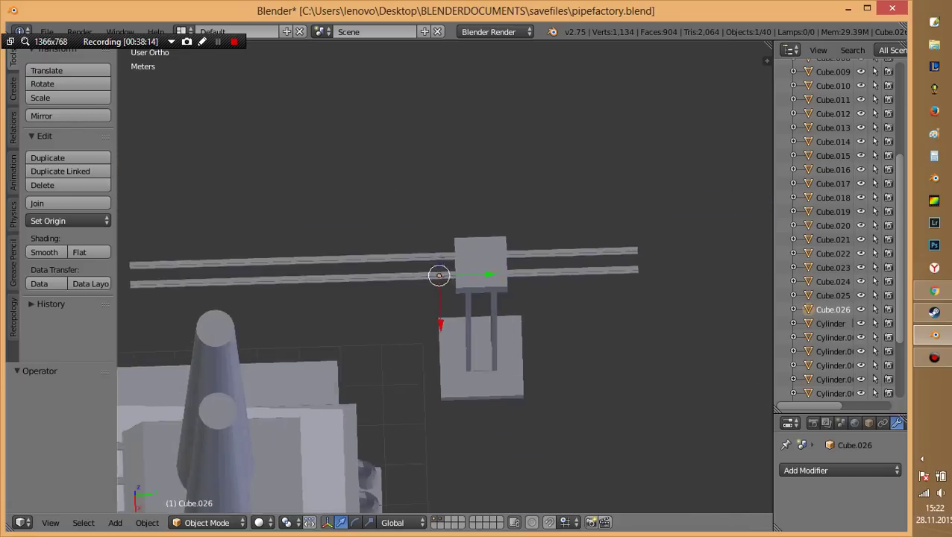
{"action": "scroll", "coordinate": [433, 274], "scroll_direction": "up", "scroll_amount": 8}
{"action": "key", "text": "g"}
{"action": "left_click", "coordinate": [382, 275]}
{"action": "scroll", "coordinate": [416, 273], "scroll_direction": "down", "scroll_amount": 3}
{"action": "mouse_move", "coordinate": [416, 274]}
{"action": "middle_mouse_down"}
{"action": "mouse_move", "coordinate": [416, 254]}
{"action": "mouse_move", "coordinate": [416, 274]}
{"action": "middle_mouse_up"}
{"action": "scroll", "coordinate": [416, 274], "scroll_direction": "up", "scroll_amount": 2}
{"action": "key", "text": "g"}
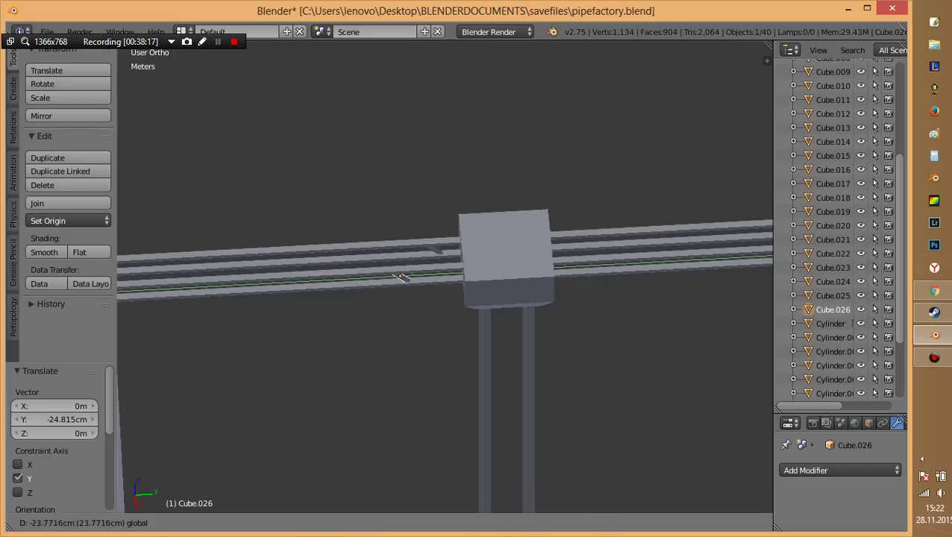
{"action": "left_click", "coordinate": [399, 276]}
Add an Array modifier to the slat with Relative Offset X 0, Y 10.
{"action": "left_click", "coordinate": [841, 470]}
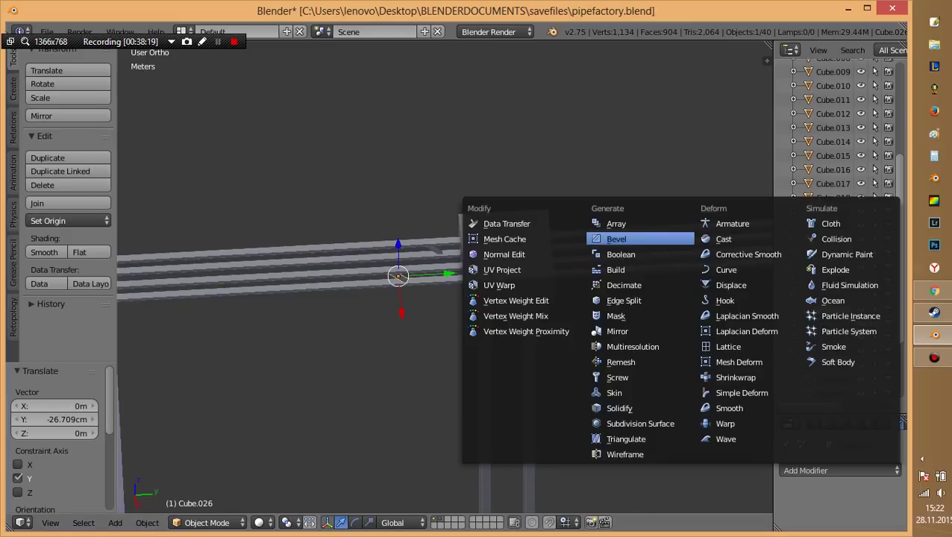
{"action": "left_click", "coordinate": [616, 223]}
{"action": "scroll", "coordinate": [835, 478], "scroll_direction": "down", "scroll_amount": 5}
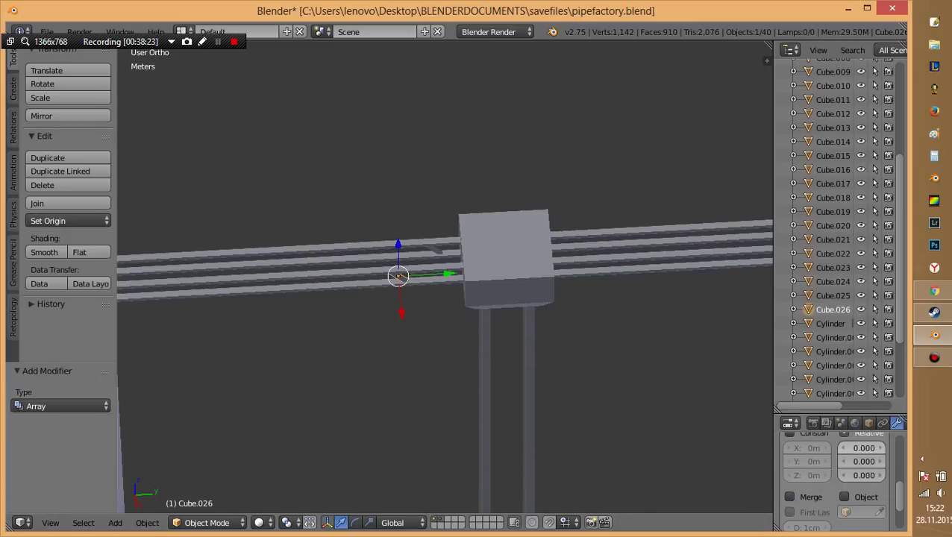
{"action": "left_click_drag", "start_coordinate": [850, 410], "coordinate": [850, 222]}
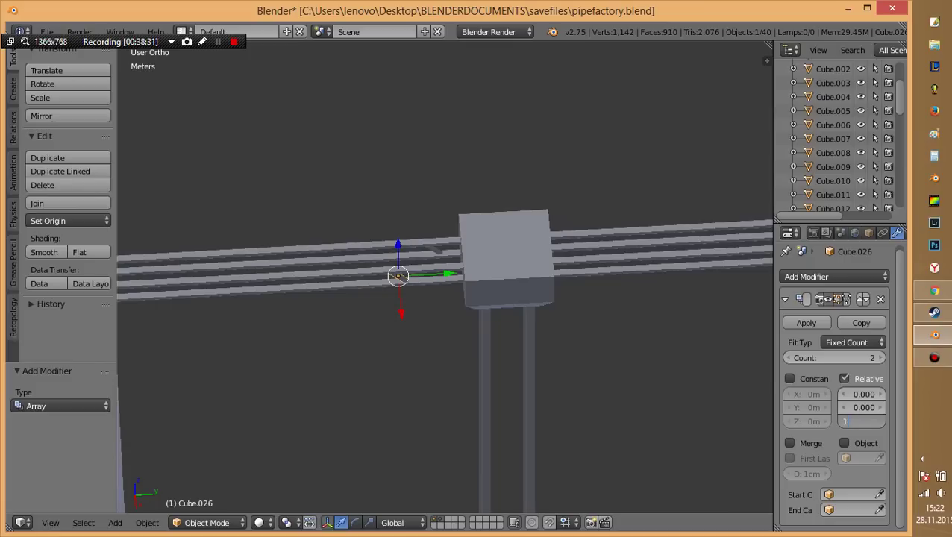
{"action": "middle_click_drag", "start_coordinate": [447, 335], "coordinate": [447, 350]}
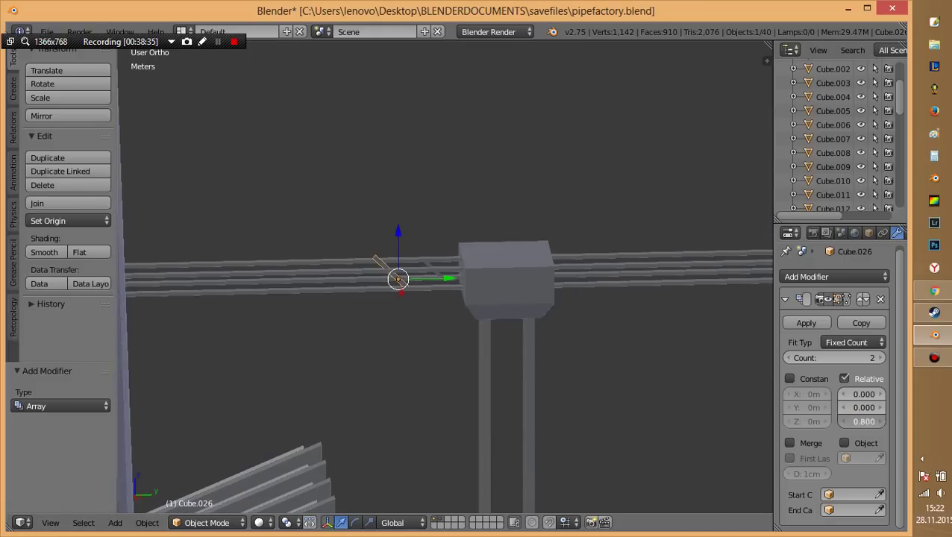
{"action": "mouse_move", "coordinate": [863, 421]}
{"action": "left_mouse_down"}
{"action": "mouse_move", "coordinate": [843, 421]}
{"action": "mouse_move", "coordinate": [869, 407]}
{"action": "left_mouse_up"}
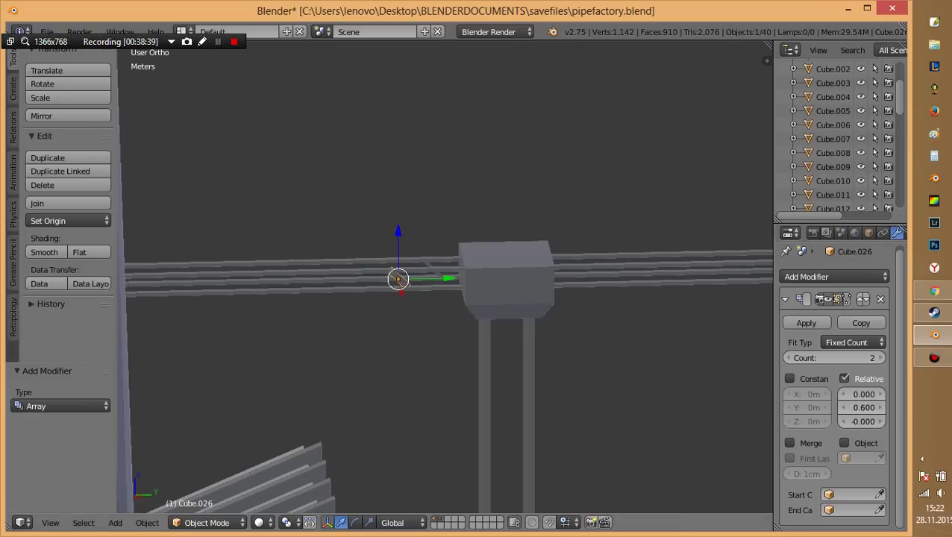
{"action": "scroll", "coordinate": [286, 272], "scroll_direction": "up", "scroll_amount": 2}
{"action": "scroll", "coordinate": [286, 272], "scroll_direction": "up", "scroll_amount": 2}
{"action": "scroll", "coordinate": [286, 272], "scroll_direction": "up", "scroll_amount": 3}
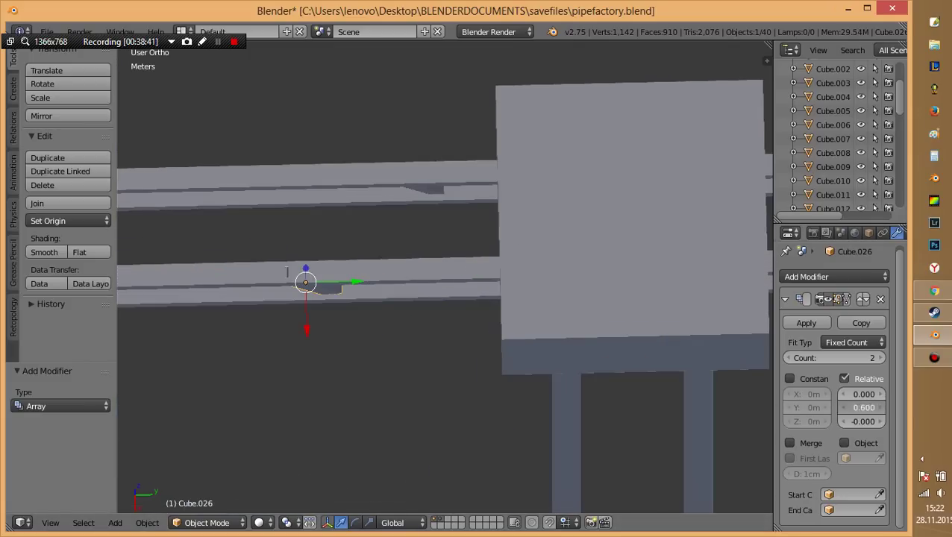
{"action": "left_click_drag", "start_coordinate": [864, 408], "coordinate": [850, 407]}
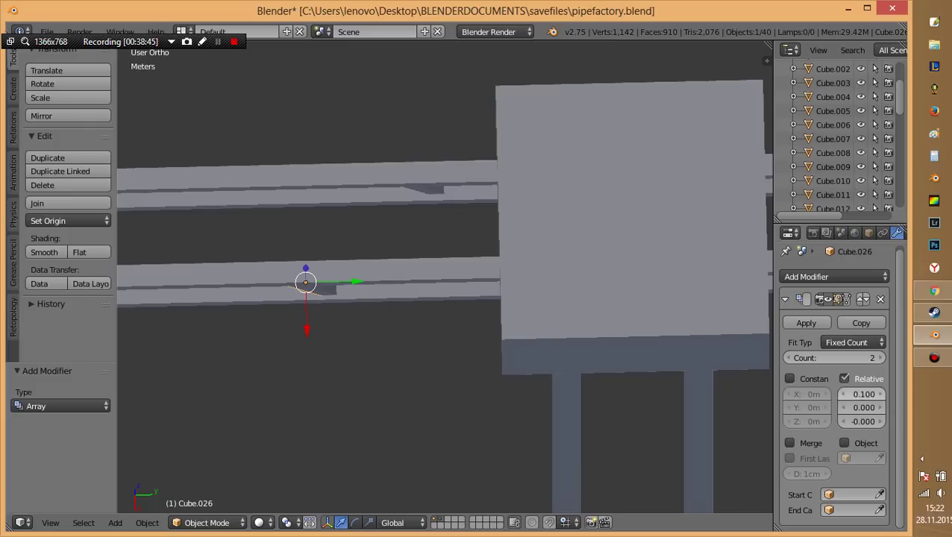
{"action": "left_click_drag", "start_coordinate": [864, 394], "coordinate": [885, 394]}
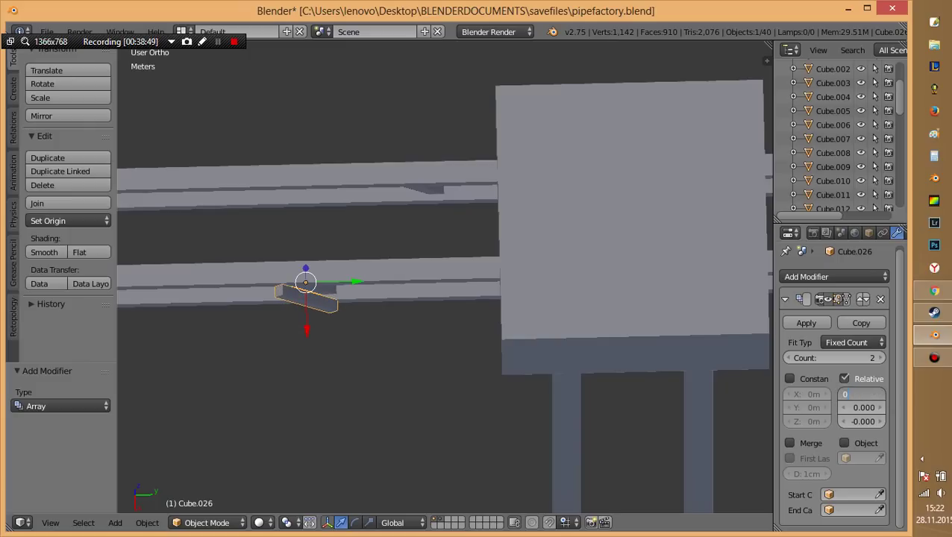
{"action": "key", "text": "Return"}
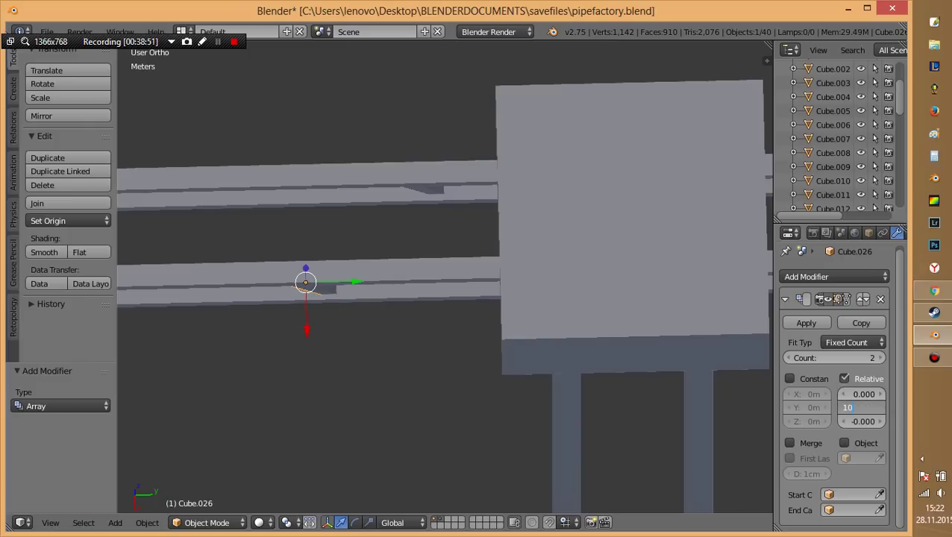
{"action": "key", "text": "Return"}
Inspect the slat copy from the side, then turn off the array's Relative Offset.
{"action": "middle_click_drag", "start_coordinate": [447, 358], "coordinate": [478, 320]}
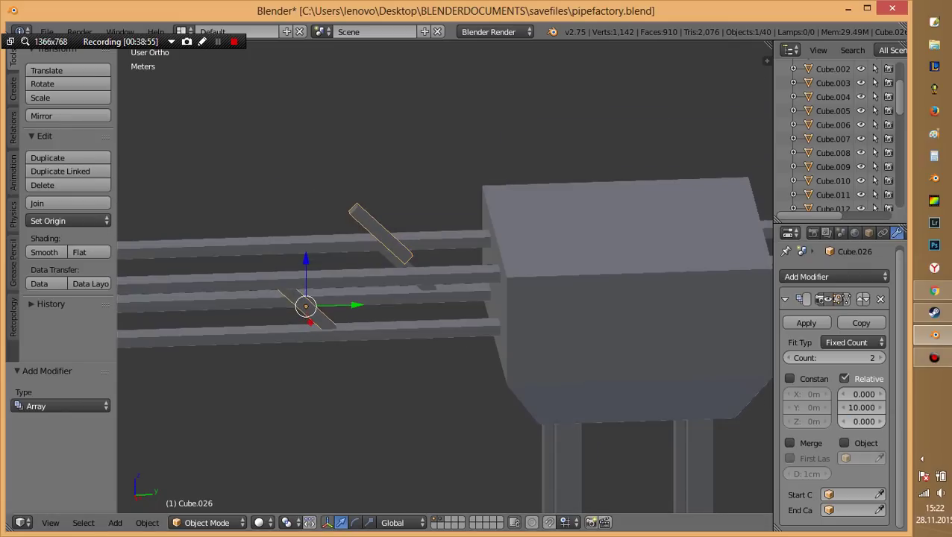
{"action": "middle_click_drag", "start_coordinate": [447, 358], "coordinate": [455, 329]}
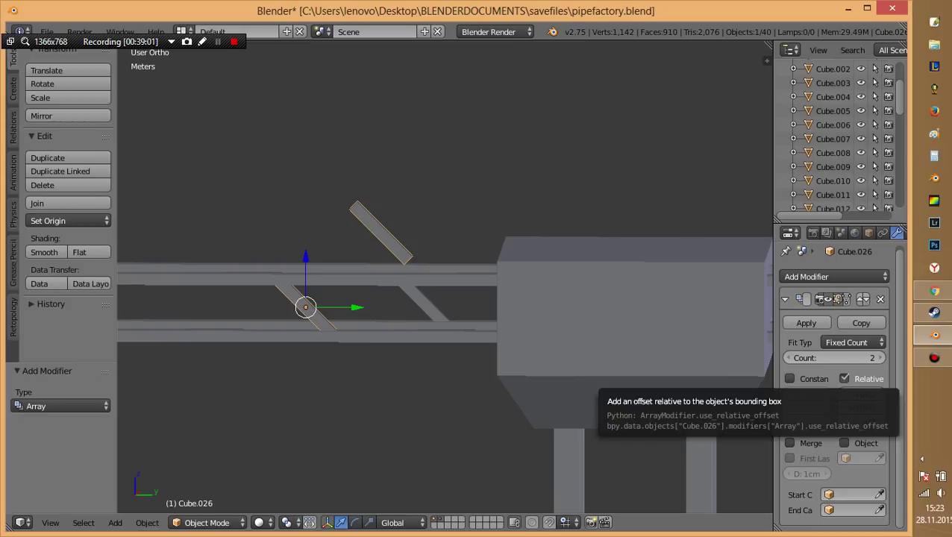
{"action": "left_click", "coordinate": [844, 379]}
{"action": "scroll", "coordinate": [445, 298], "scroll_direction": "down", "scroll_amount": 2}
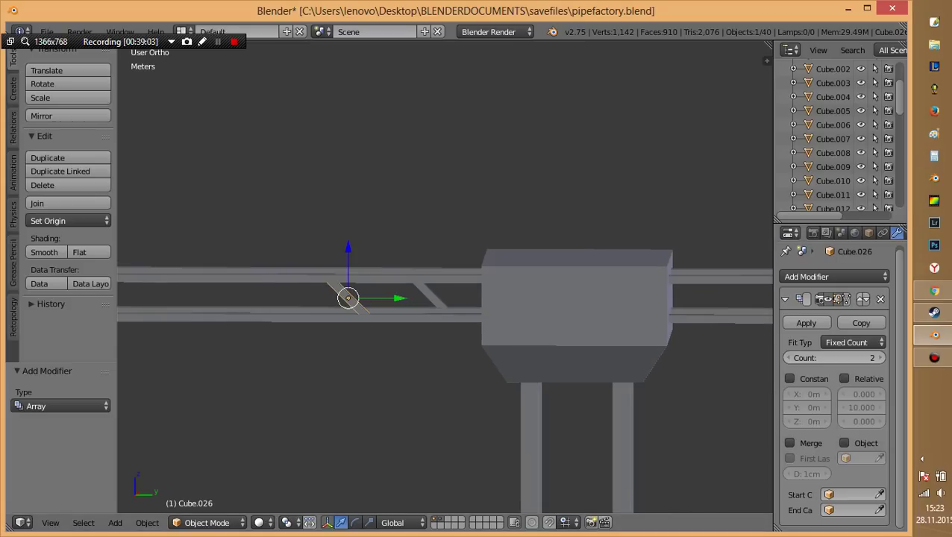
{"action": "left_click", "coordinate": [880, 298]}
{"action": "scroll", "coordinate": [444, 298], "scroll_direction": "down", "scroll_amount": 1}
Copy the slat along the rails in Y, then duplicate the pair further along in side view.
{"action": "key", "text": "shift+d"}
{"action": "key", "text": "x"}
{"action": "key", "text": "y"}
{"action": "left_click", "coordinate": [298, 293]}
{"action": "scroll", "coordinate": [298, 292], "scroll_direction": "down", "scroll_amount": 2}
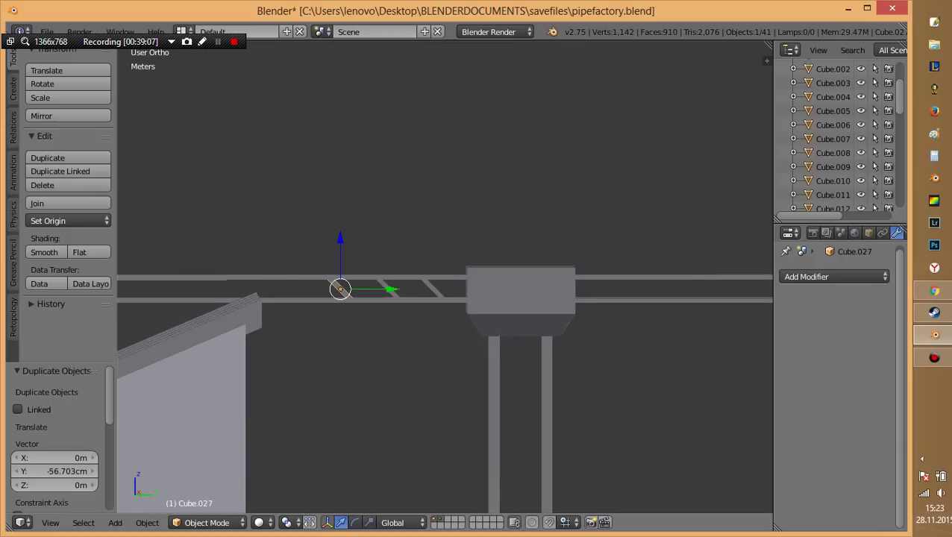
{"action": "key", "text": "KP_3"}
{"action": "key", "text": "z"}
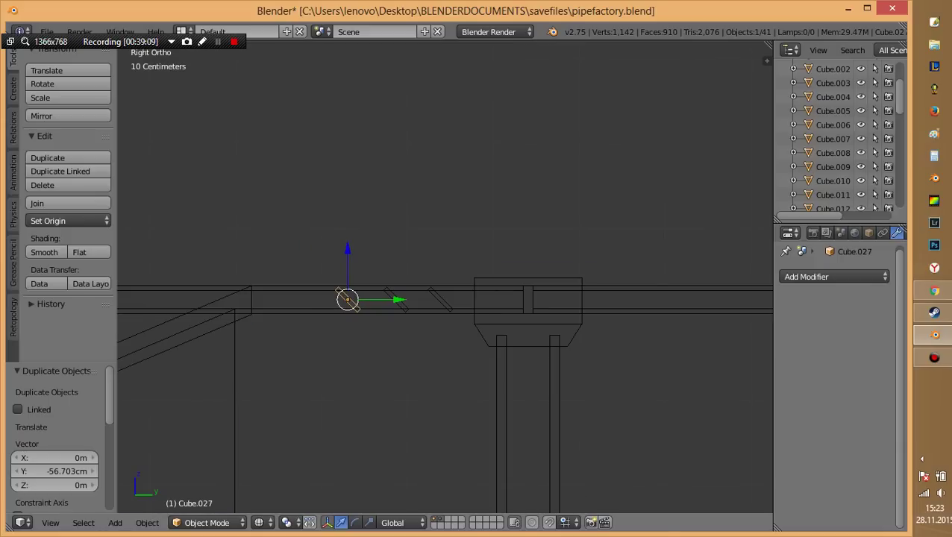
{"action": "middle_click_drag", "start_coordinate": [347, 299], "coordinate": [463, 300], "text": "shift"}
{"action": "right_click", "coordinate": [512, 300], "text": "shift"}
{"action": "key", "text": "shift+d"}
{"action": "key", "text": "x"}
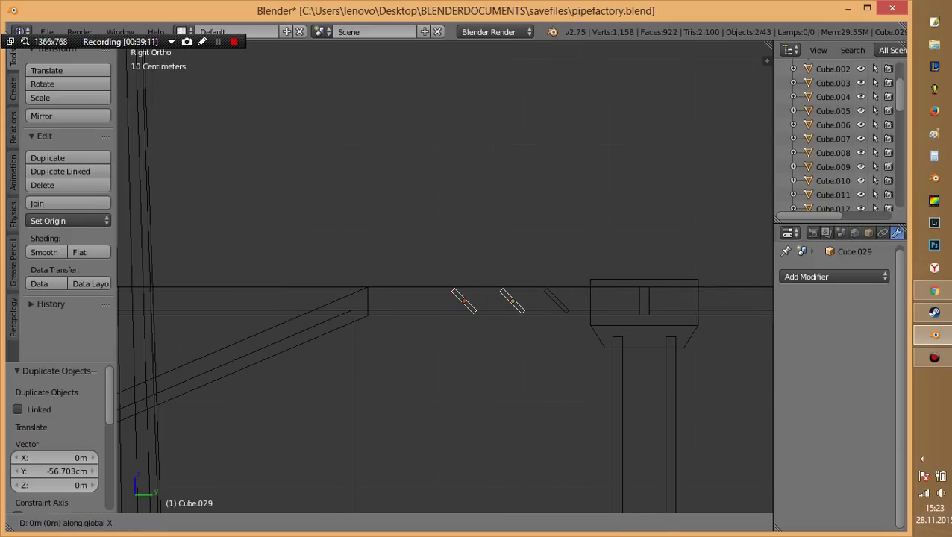
{"action": "key", "text": "y"}
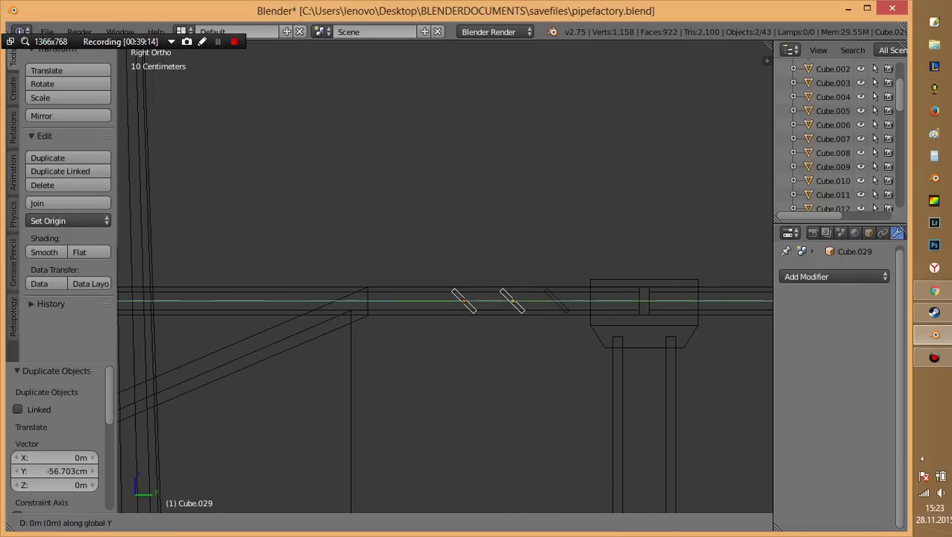
{"action": "key", "text": "Return"}
Keep duplicating the slat groups along Y to extend the row along the bridge.
{"action": "key", "text": "shift+d"}
{"action": "key", "text": "y"}
{"action": "key", "text": "Return"}
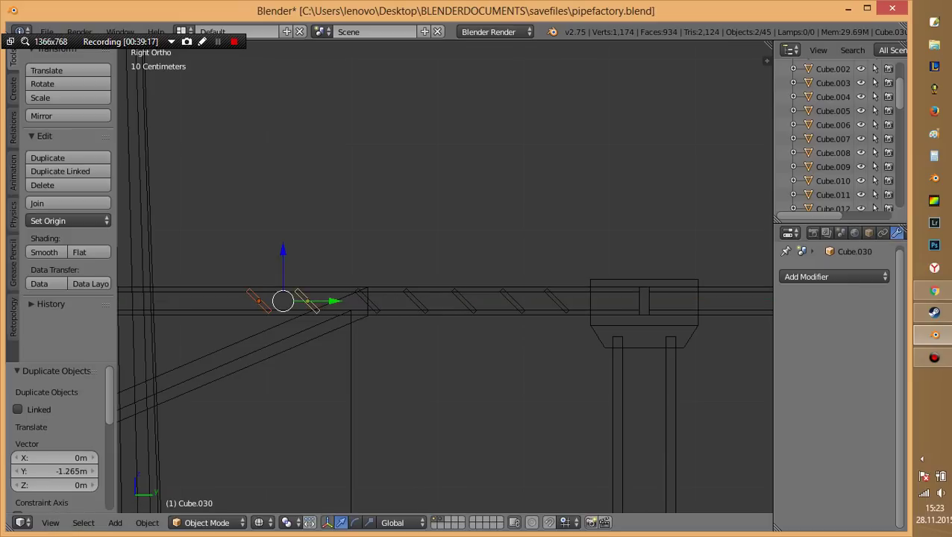
{"action": "scroll", "coordinate": [444, 276], "scroll_direction": "down", "scroll_amount": 3}
{"action": "key", "text": "ctrl+z"}
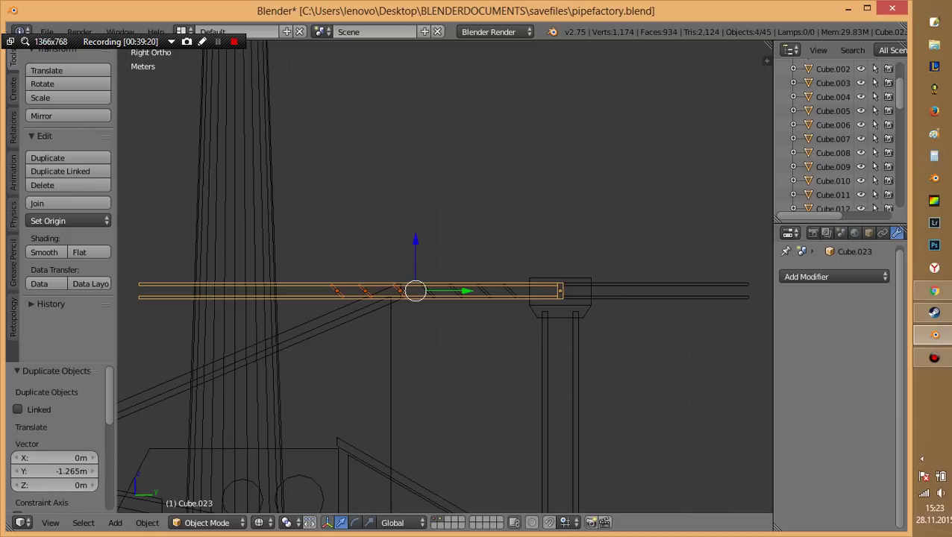
{"action": "key", "text": "ctrl+shift+z"}
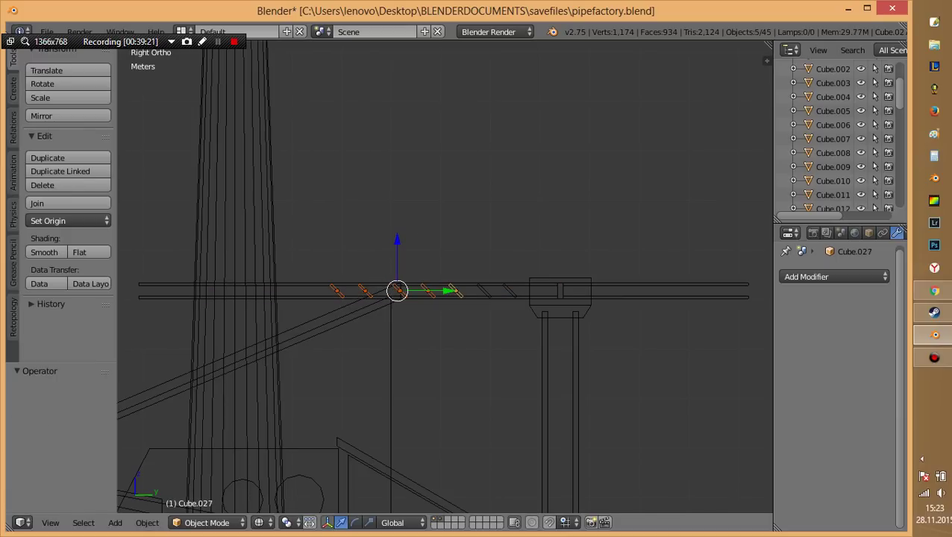
{"action": "key", "text": "shift+d"}
{"action": "key", "text": "y"}
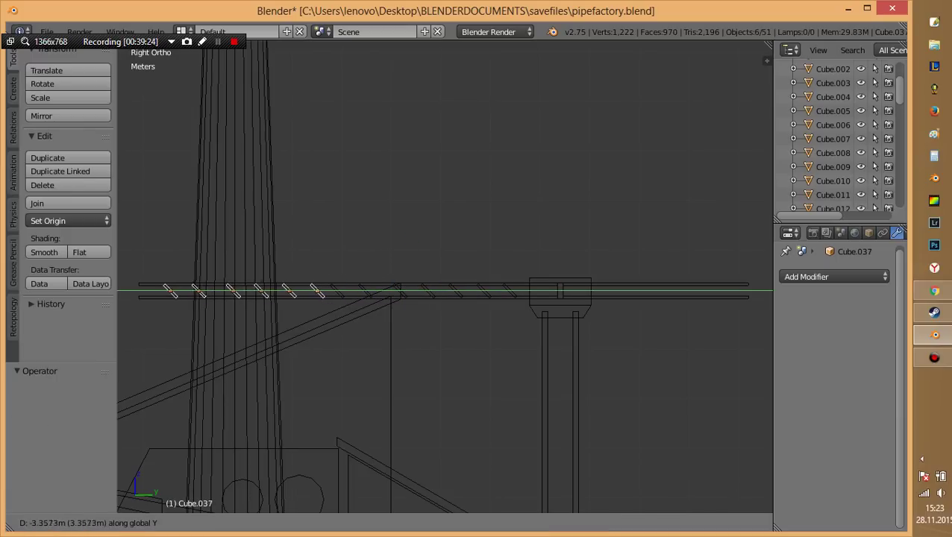
{"action": "key", "text": "Return"}
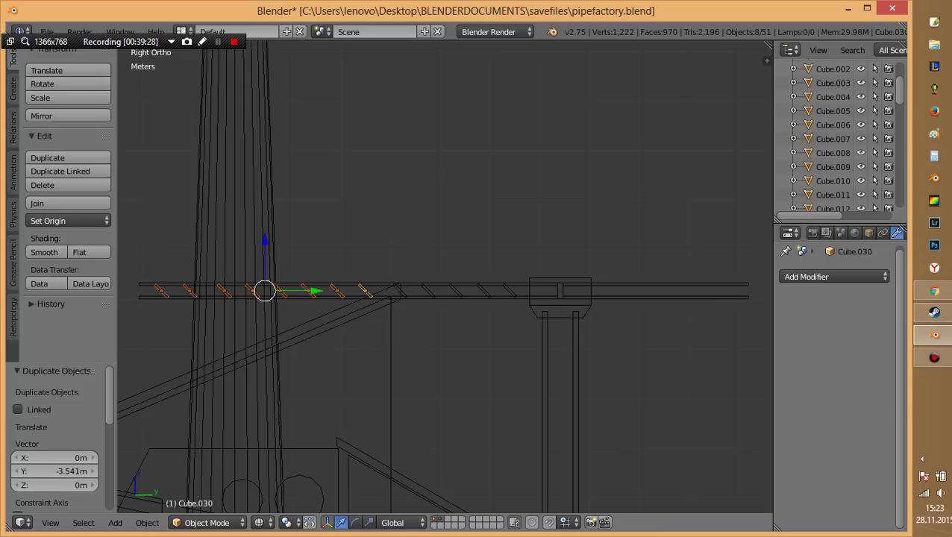
In top view, copy the slats across to the parallel rail along X and align them in Y.
{"action": "right_click", "coordinate": [428, 290], "text": "shift"}
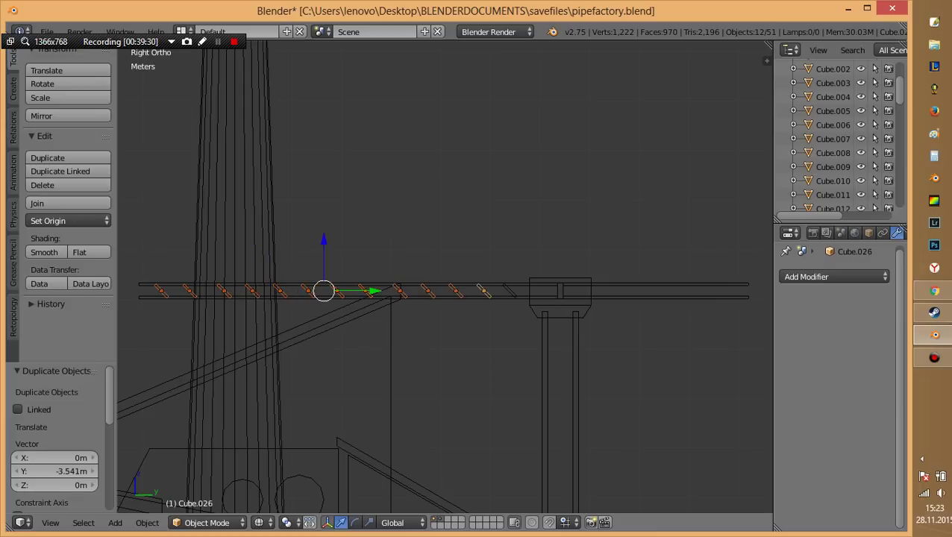
{"action": "key", "text": "KP_7"}
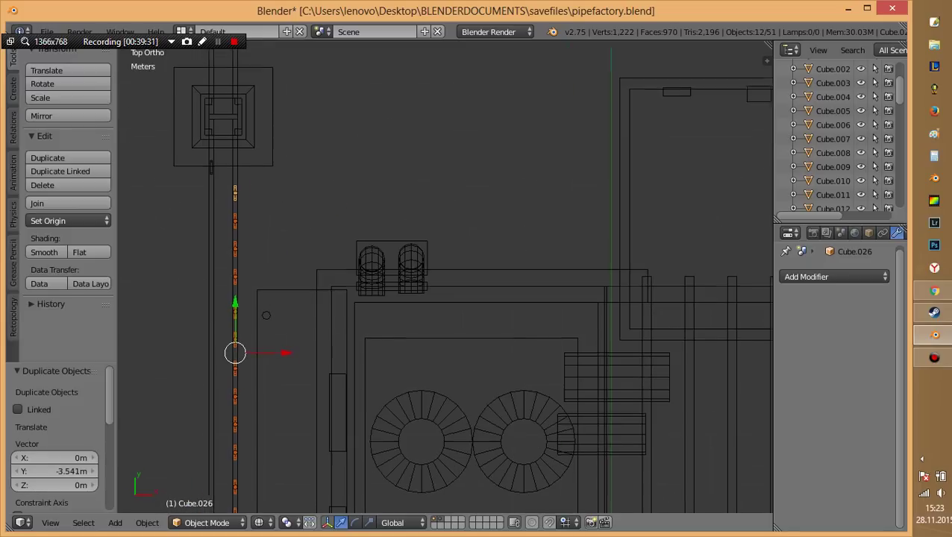
{"action": "key", "text": "shift+d"}
{"action": "key", "text": "x"}
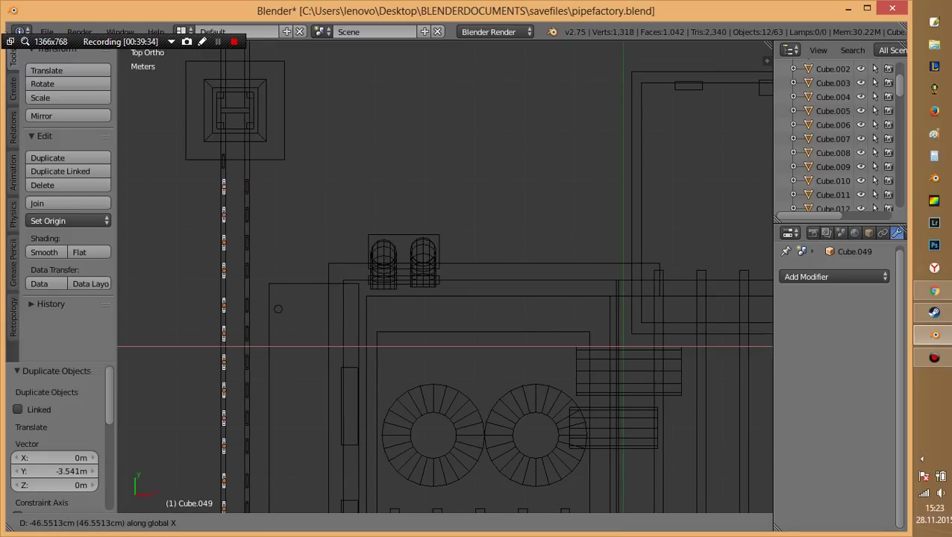
{"action": "key", "text": "Return"}
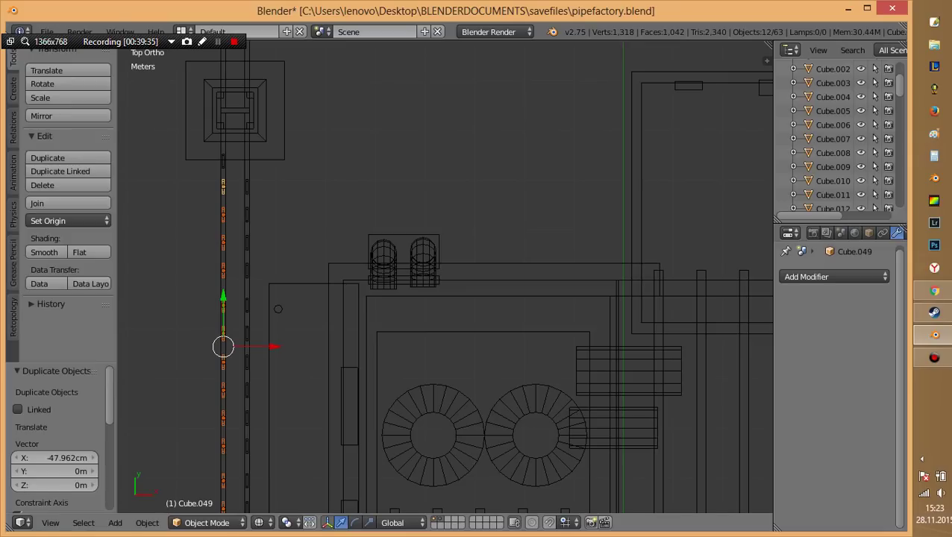
{"action": "key", "text": "g"}
{"action": "key", "text": "y"}
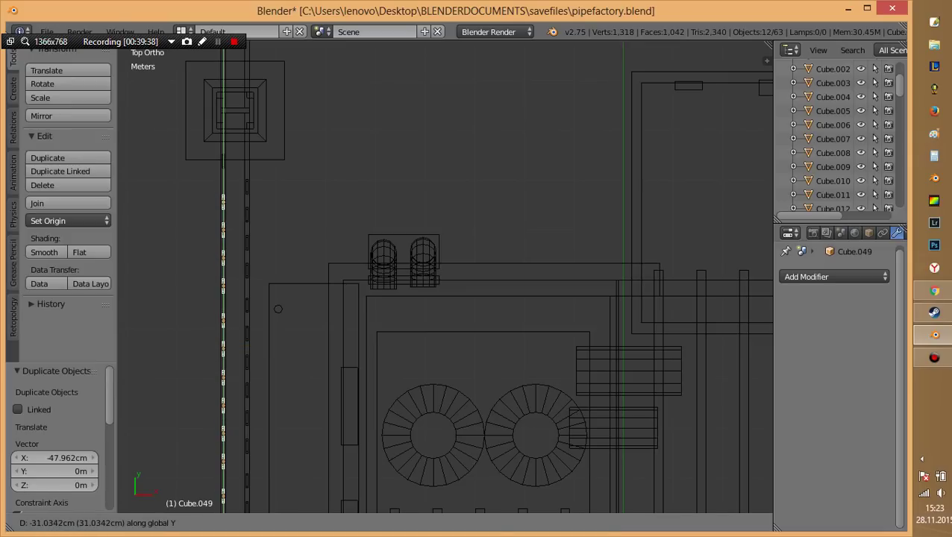
{"action": "key", "text": "Return"}
Return to solid shading and orbit around the chimneys, bridge and whole factory.
{"action": "key", "text": "a"}
{"action": "key", "text": "z"}
{"action": "scroll", "coordinate": [445, 276], "scroll_direction": "down", "scroll_amount": 3}
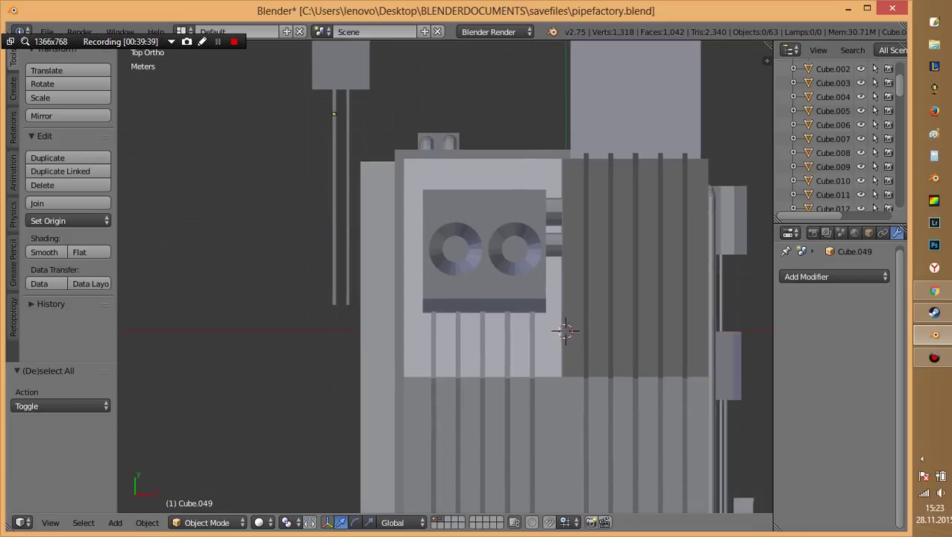
{"action": "key", "text": "z"}
{"action": "scroll", "coordinate": [627, 358], "scroll_direction": "up", "scroll_amount": 5}
{"action": "key", "text": "z"}
{"action": "middle_click_drag", "start_coordinate": [447, 298], "coordinate": [522, 283]}
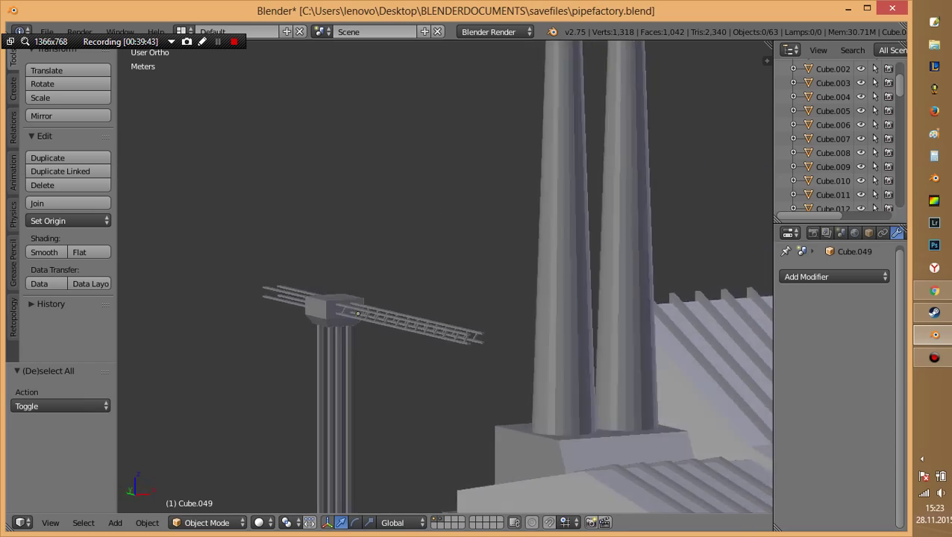
{"action": "middle_click_drag", "start_coordinate": [522, 417], "coordinate": [722, 441]}
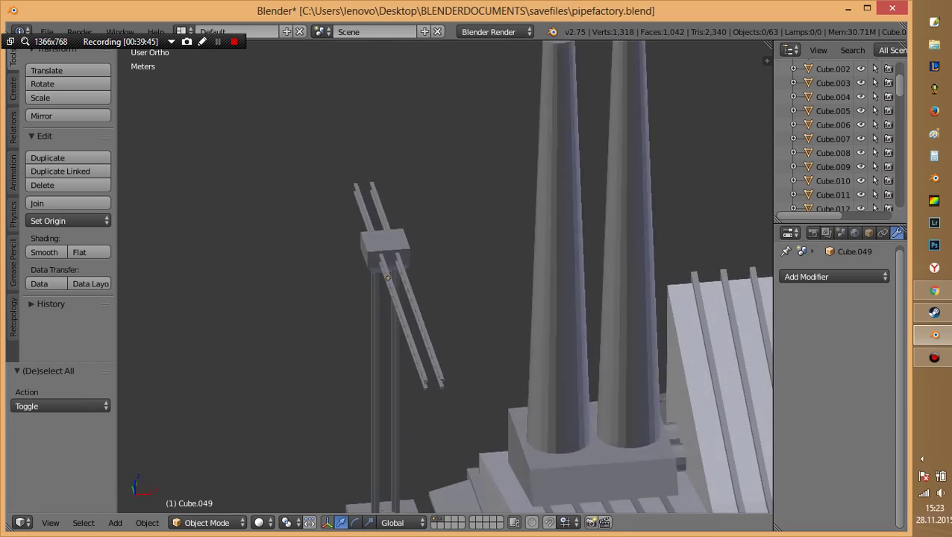
{"action": "middle_click_drag", "start_coordinate": [448, 298], "coordinate": [522, 313]}
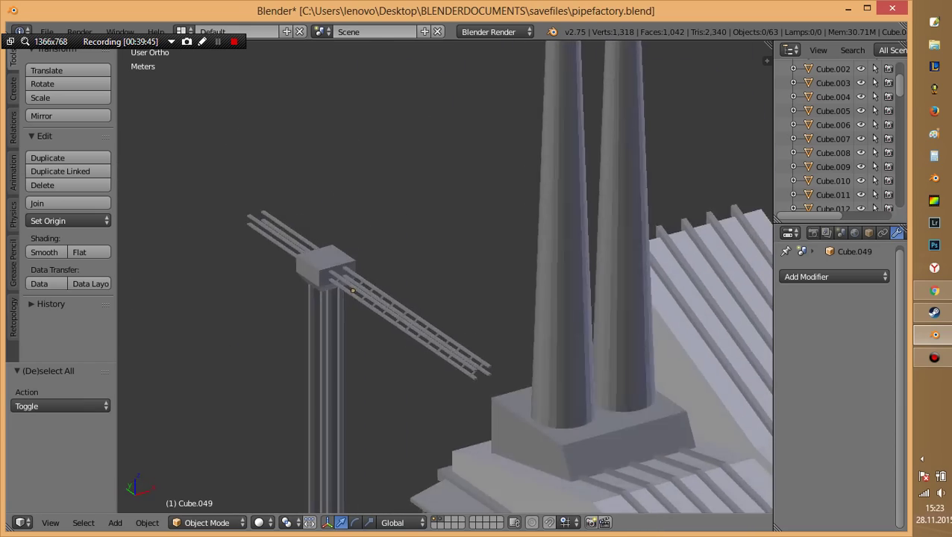
{"action": "scroll", "coordinate": [447, 298], "scroll_direction": "up", "scroll_amount": 3}
{"action": "middle_click_drag", "start_coordinate": [447, 298], "coordinate": [485, 283]}
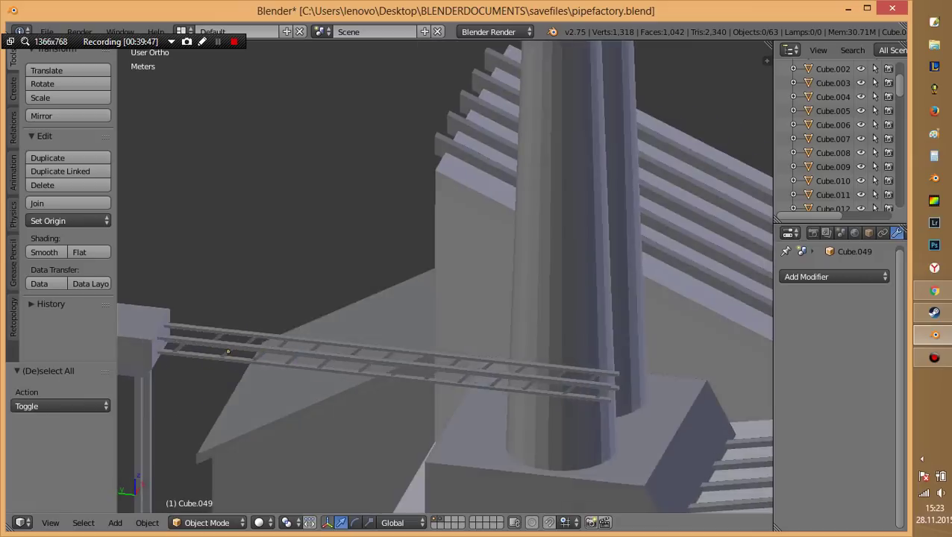
{"action": "scroll", "coordinate": [448, 298], "scroll_direction": "down", "scroll_amount": 4}
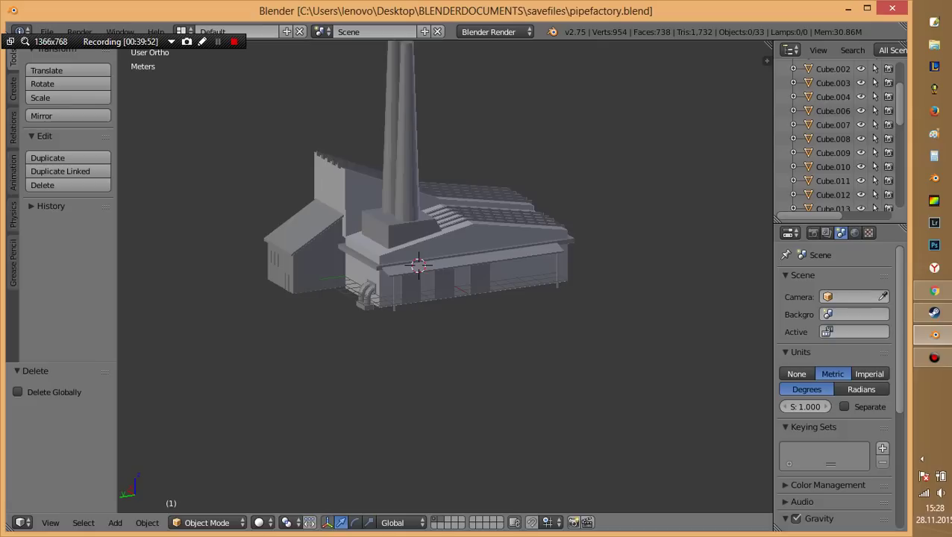
Add a 24-sided cylinder, move it along X in front of the factory, and rotate it 90° on X.
{"action": "key", "text": "shift+a"}
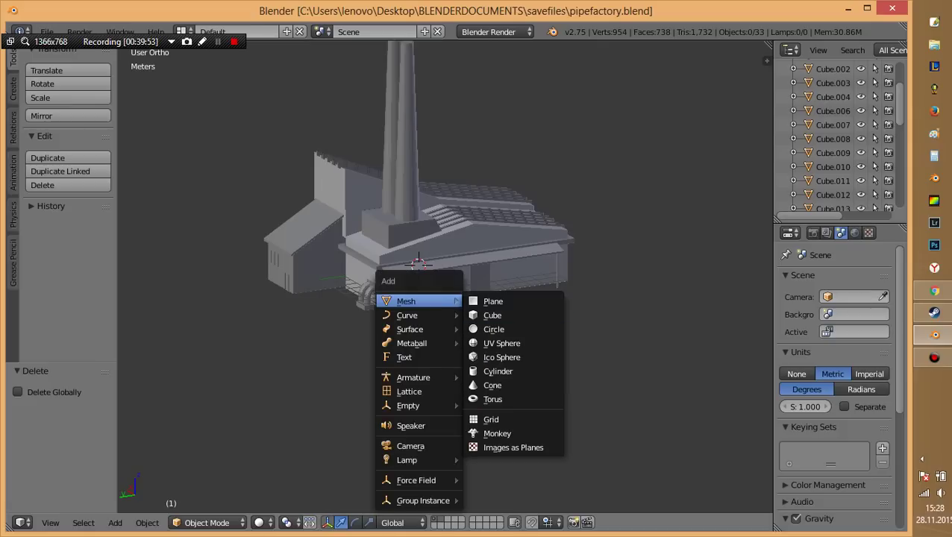
{"action": "left_click", "coordinate": [497, 370]}
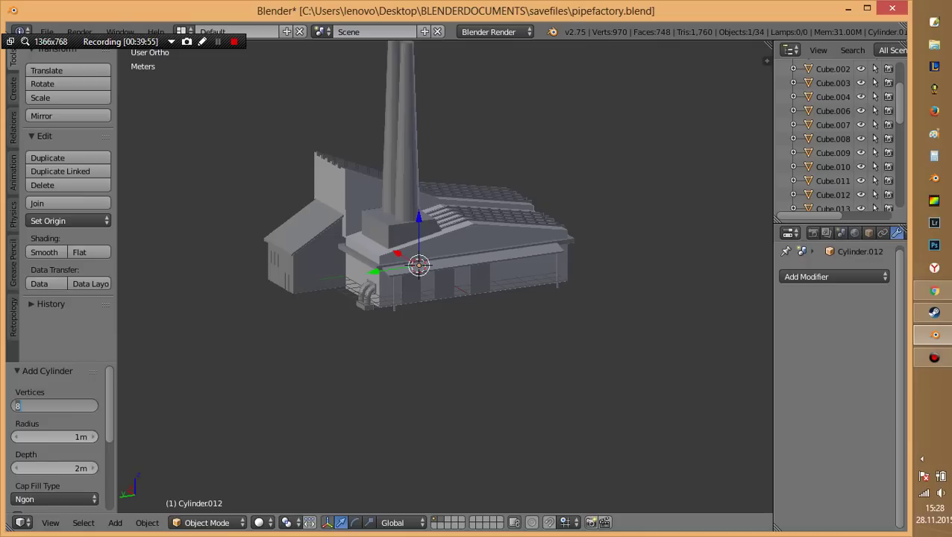
{"action": "type", "text": "24"}
{"action": "key", "text": "Return"}
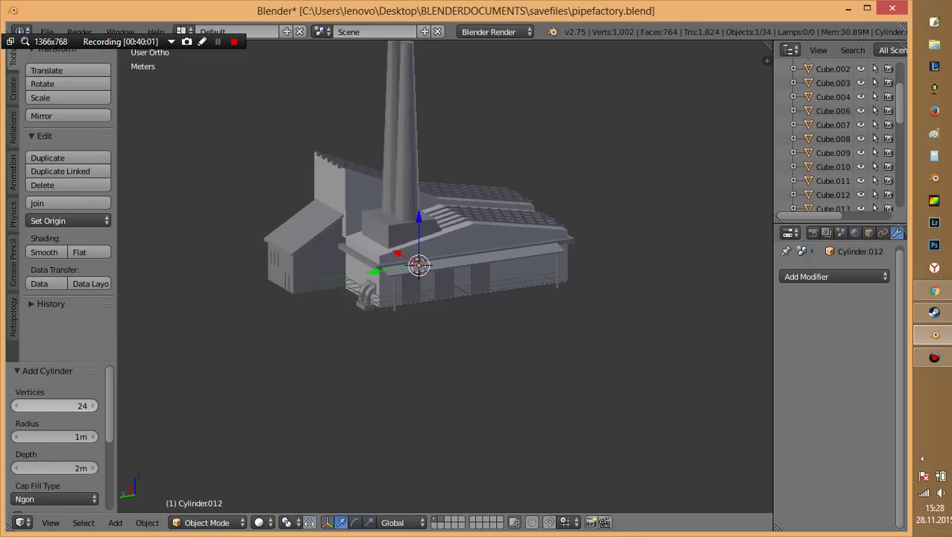
{"action": "key", "text": "g"}
{"action": "key", "text": "x"}
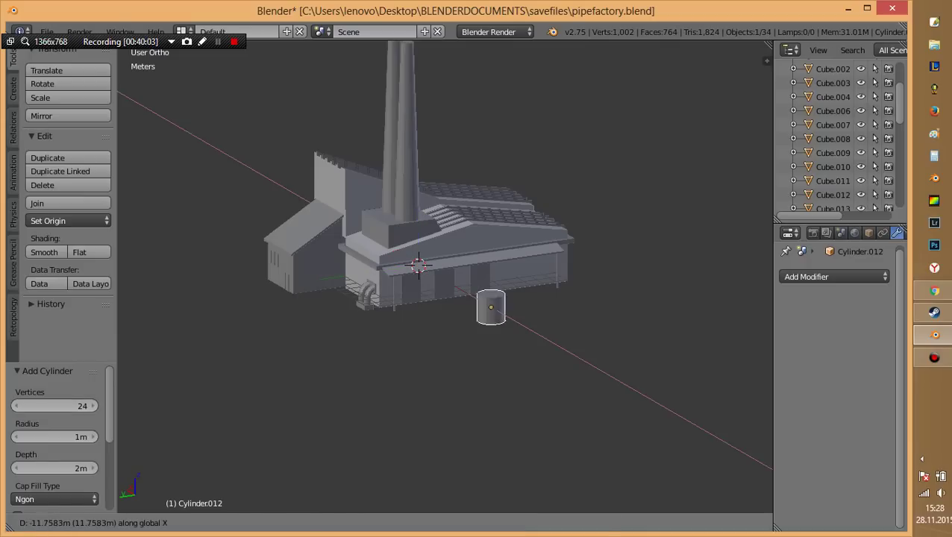
{"action": "key", "text": "Return"}
{"action": "middle_click_drag", "start_coordinate": [561, 348], "coordinate": [504, 347], "text": "shift"}
{"action": "type", "text": "rx"}
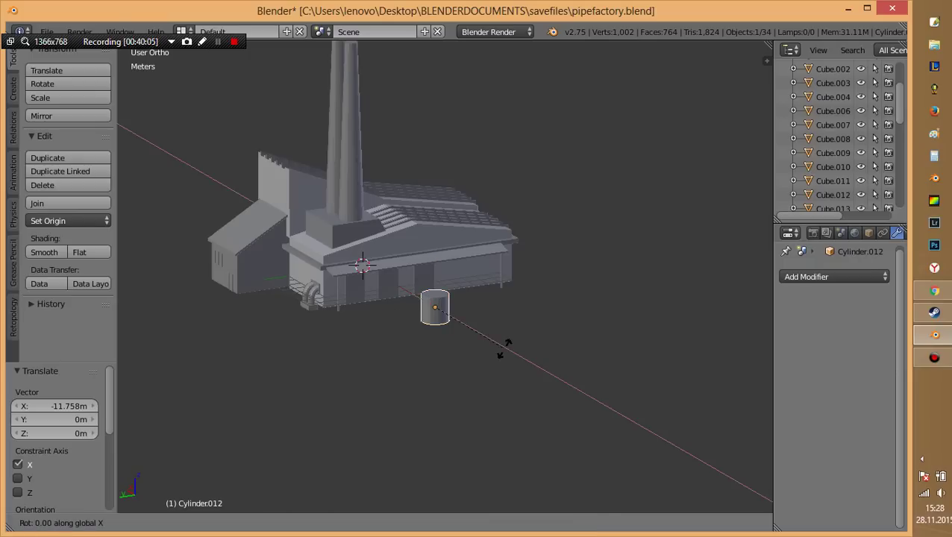
{"action": "type", "text": "90"}
{"action": "key", "text": "Return"}
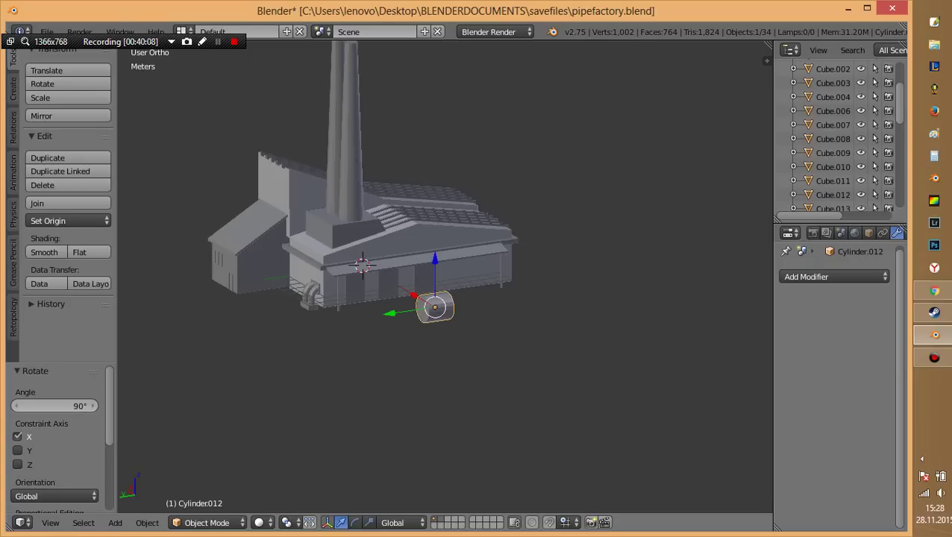
In side view, rotate the cylinder 90° on Z, shrink it, and move it along Y.
{"action": "scroll", "coordinate": [445, 276], "scroll_direction": "up", "scroll_amount": 4}
{"action": "key", "text": "KP_1"}
{"action": "key", "text": "z"}
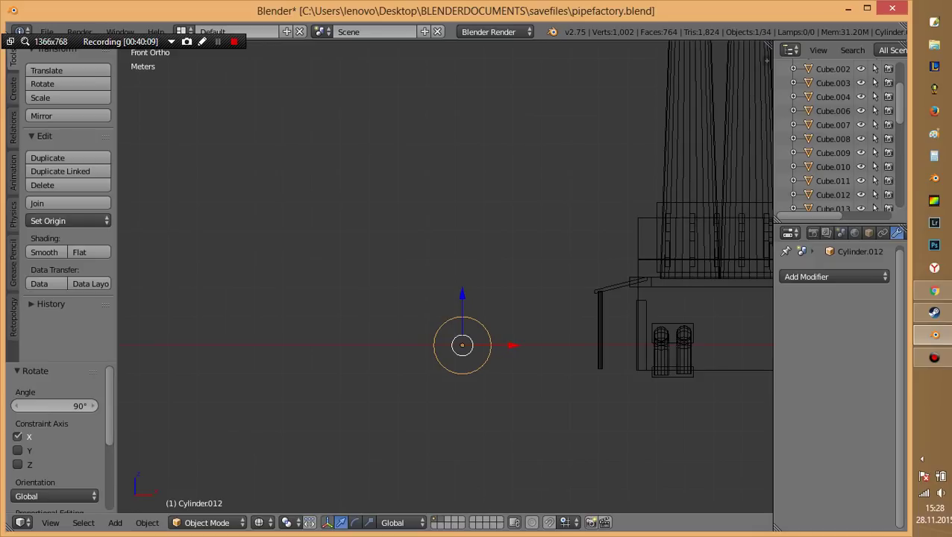
{"action": "key", "text": "ctrl+KP_3"}
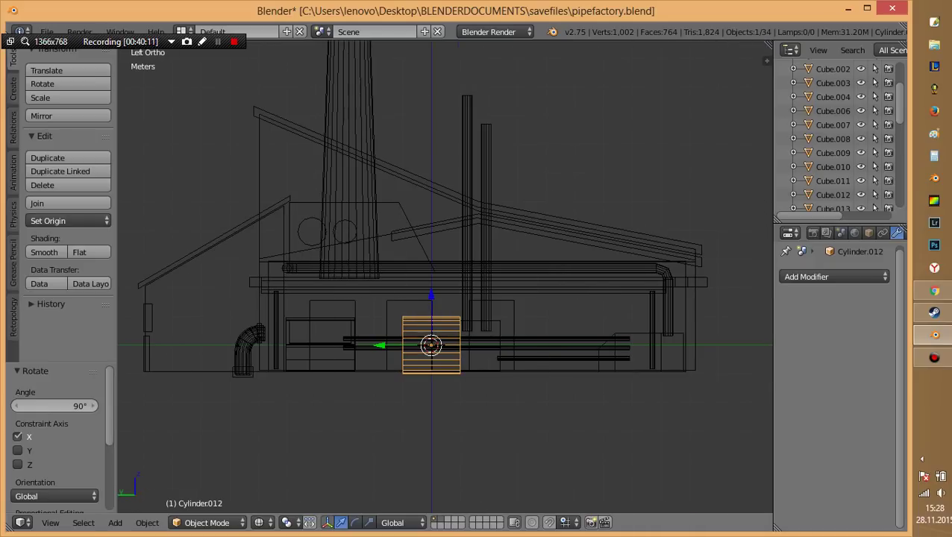
{"action": "type", "text": "rz90"}
{"action": "key", "text": "Return"}
{"action": "scroll", "coordinate": [431, 339], "scroll_direction": "up", "scroll_amount": 4}
{"action": "key", "text": "z"}
{"action": "key", "text": "s"}
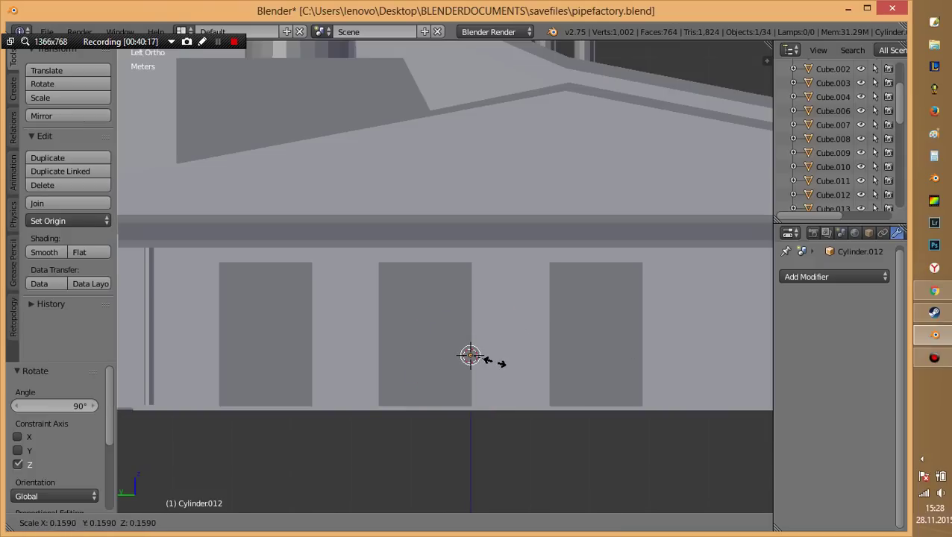
{"action": "left_click", "coordinate": [497, 363]}
{"action": "key", "text": "g"}
{"action": "key", "text": "y"}
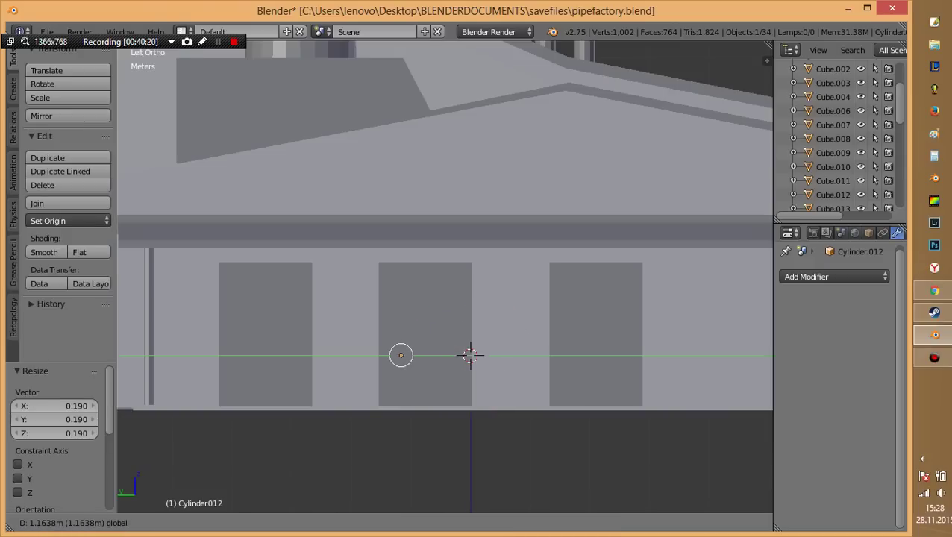
{"action": "key", "text": "Return"}
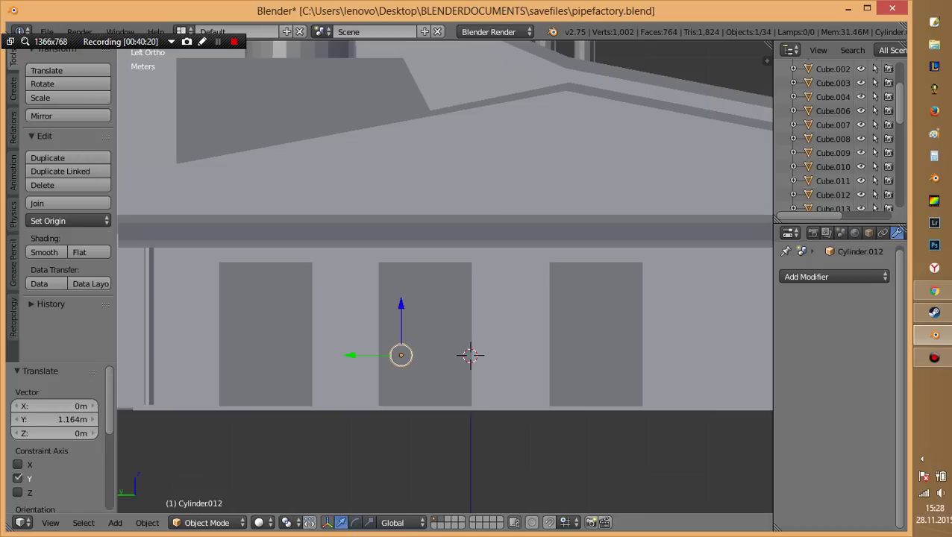
Stretch the cylinder along X into a long pipe, then rescale it evenly to 0.633.
{"action": "middle_click_drag", "start_coordinate": [469, 356], "coordinate": [507, 429]}
{"action": "key", "text": "s"}
{"action": "key", "text": "x"}
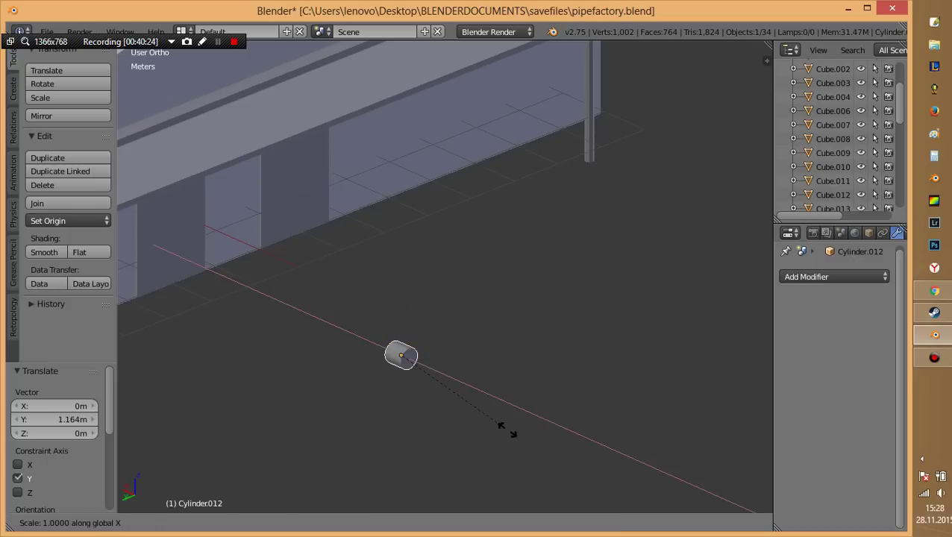
{"action": "left_click", "coordinate": [661, 271]}
{"action": "mouse_move", "coordinate": [661, 272]}
{"action": "middle_mouse_down"}
{"action": "mouse_move", "coordinate": [567, 224]}
{"action": "mouse_move", "coordinate": [552, 268]}
{"action": "mouse_move", "coordinate": [559, 298]}
{"action": "middle_mouse_up"}
{"action": "key", "text": "s"}
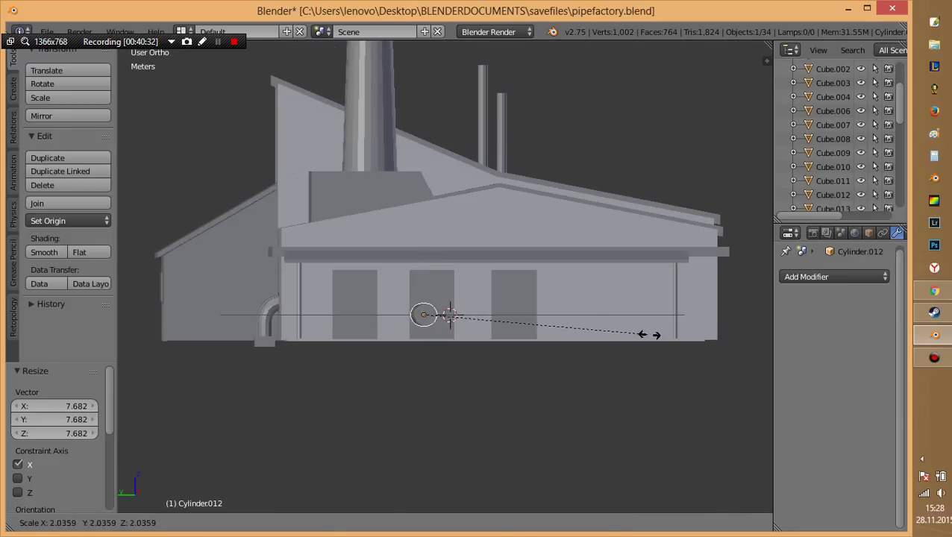
{"action": "left_click", "coordinate": [656, 334]}
{"action": "mouse_move", "coordinate": [657, 334]}
{"action": "middle_mouse_down"}
{"action": "mouse_move", "coordinate": [566, 283]}
{"action": "mouse_move", "coordinate": [548, 373]}
{"action": "middle_mouse_up"}
{"action": "scroll", "coordinate": [567, 284], "scroll_direction": "down", "scroll_amount": 3}
{"action": "key", "text": "s"}
{"action": "left_click", "coordinate": [541, 317]}
From the top view, duplicate the pipe as Cylinder.013 and slide it about 55.86 cm along Y.
{"action": "scroll", "coordinate": [445, 282], "scroll_direction": "up", "scroll_amount": 3}
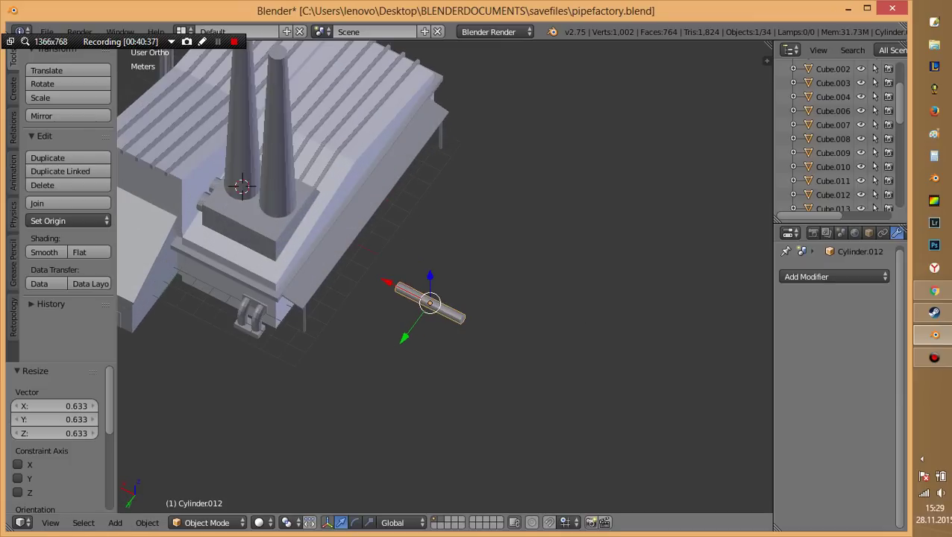
{"action": "key", "text": "KP_1"}
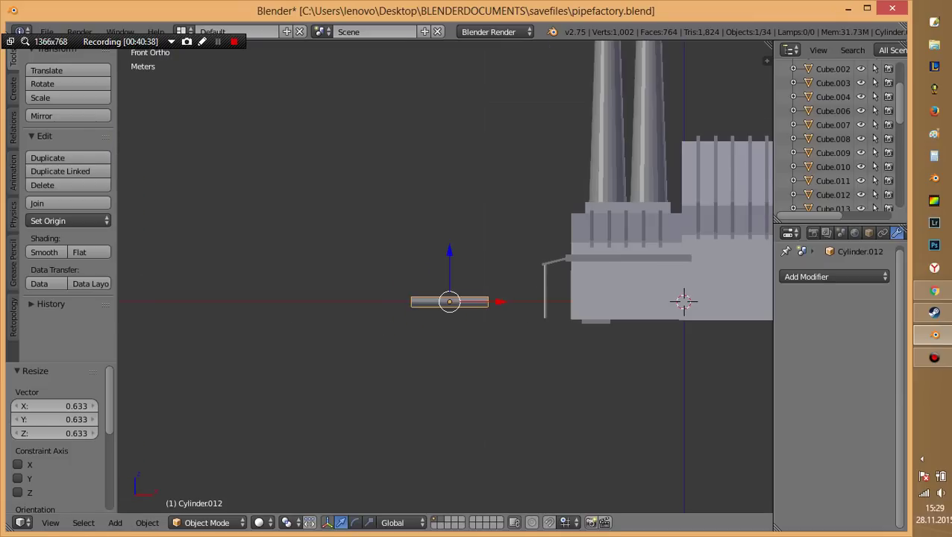
{"action": "key", "text": "KP_7"}
{"action": "key", "text": "KP_Decimal"}
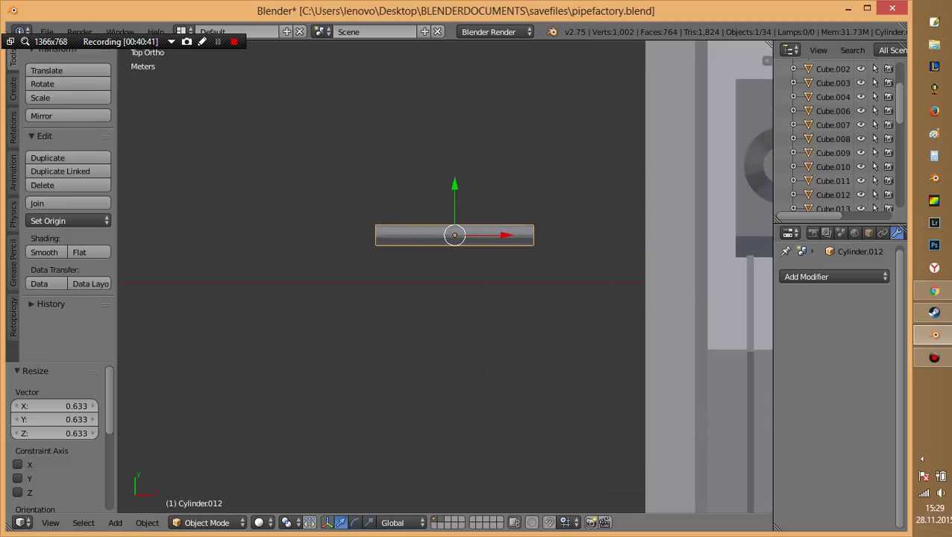
{"action": "key", "text": "shift+d"}
{"action": "key", "text": "y"}
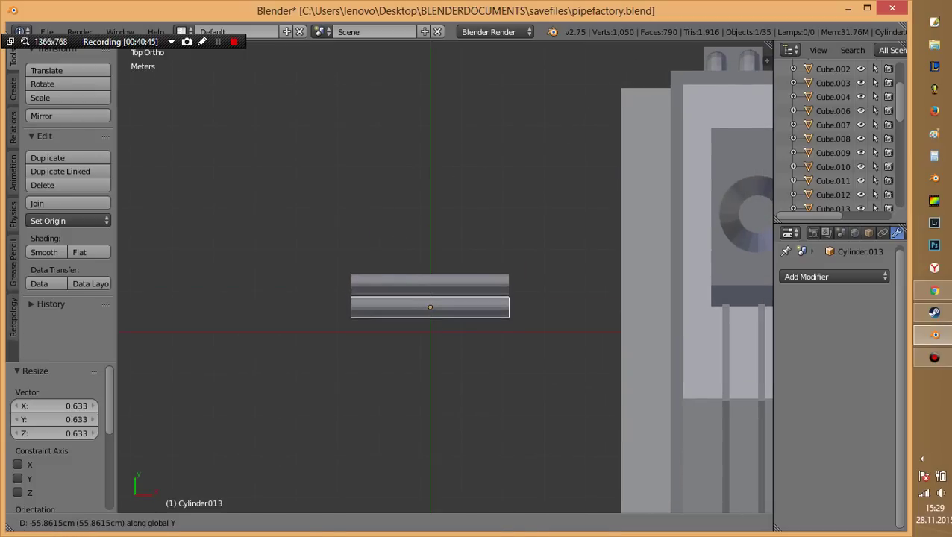
Place the copy beside the first pipe and add a third pipe alongside along Y.
{"action": "left_click", "coordinate": [429, 308]}
{"action": "key", "text": "shift+d"}
{"action": "key", "text": "y"}
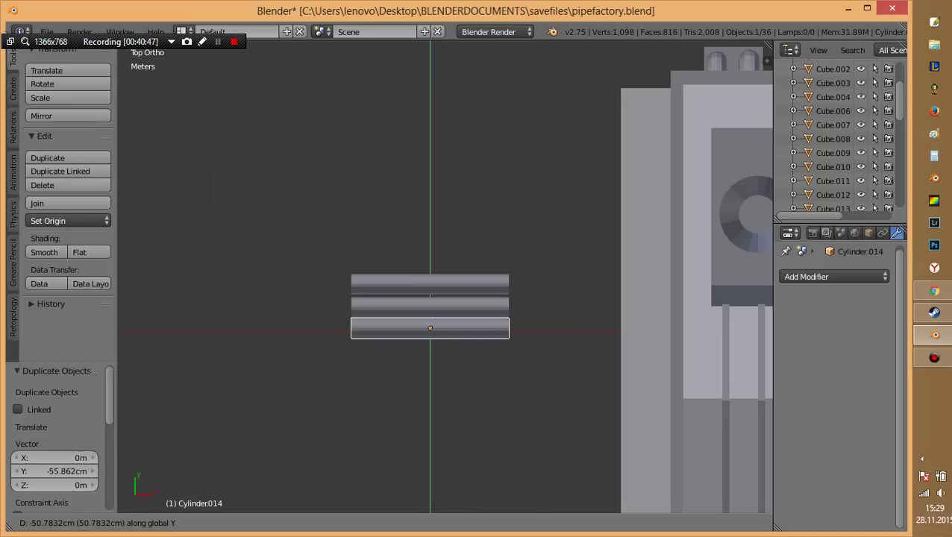
{"action": "left_click", "coordinate": [429, 330]}
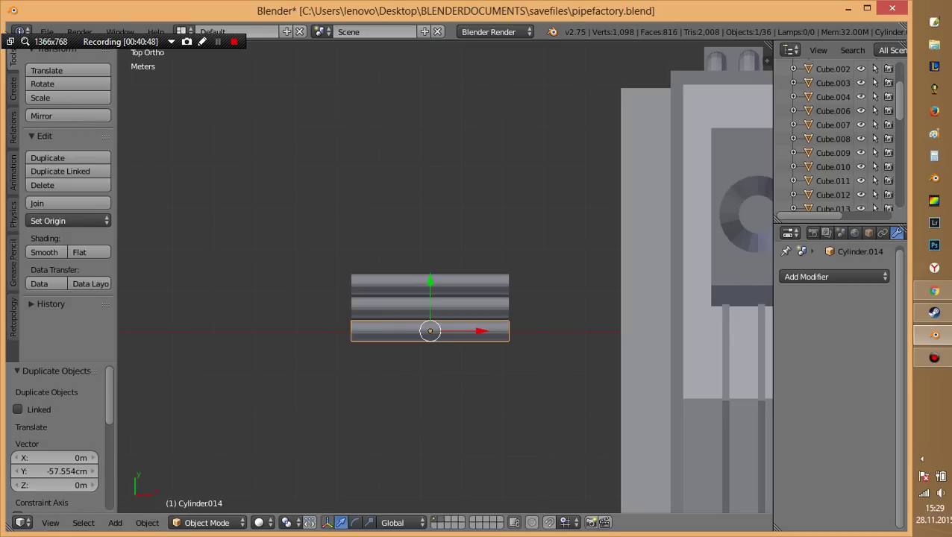
Select two pipes and duplicate them upward along Z in side wireframe view.
{"action": "right_click", "coordinate": [429, 306], "text": "shift"}
{"action": "mouse_move", "coordinate": [429, 313]}
{"action": "middle_mouse_down"}
{"action": "mouse_move", "coordinate": [435, 201]}
{"action": "mouse_move", "coordinate": [477, 284]}
{"action": "middle_mouse_up"}
{"action": "key", "text": "ctrl+KP_1"}
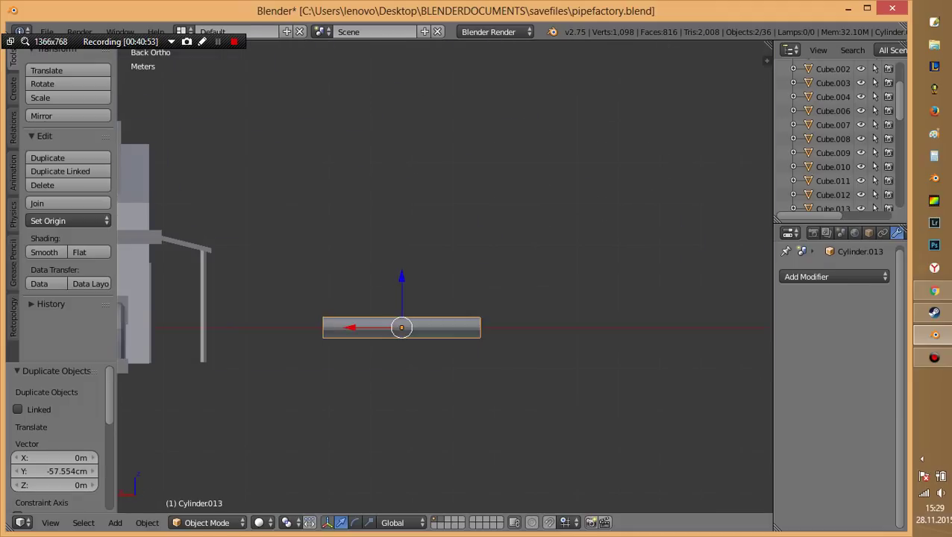
{"action": "key", "text": "ctrl+KP_3"}
{"action": "key", "text": "z"}
{"action": "scroll", "coordinate": [444, 276], "scroll_direction": "up", "scroll_amount": 2}
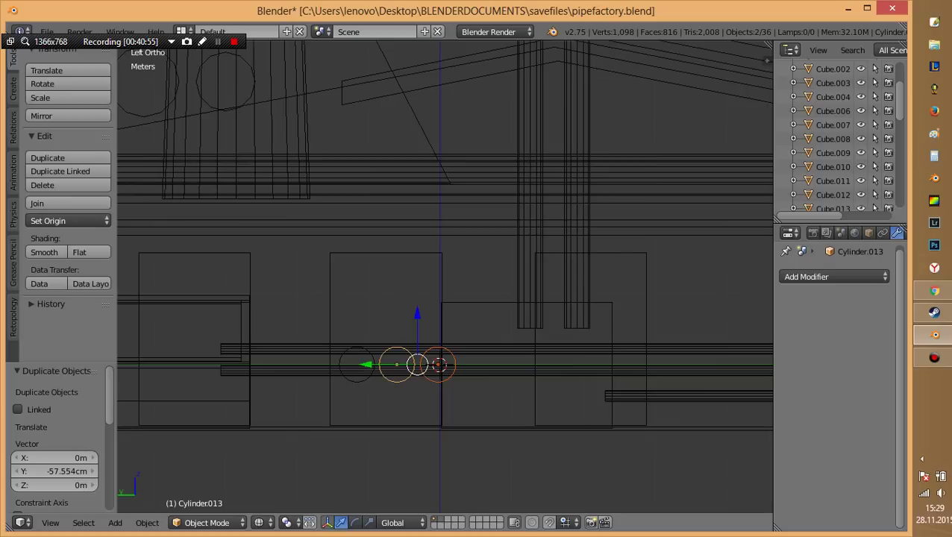
{"action": "scroll", "coordinate": [444, 276], "scroll_direction": "up", "scroll_amount": 2}
{"action": "key", "text": "shift+d"}
{"action": "key", "text": "z"}
{"action": "key", "text": "Return"}
Shift the top two pipes along Y and lower them into the gaps between the bottom pipes.
{"action": "key", "text": "g"}
{"action": "key", "text": "y"}
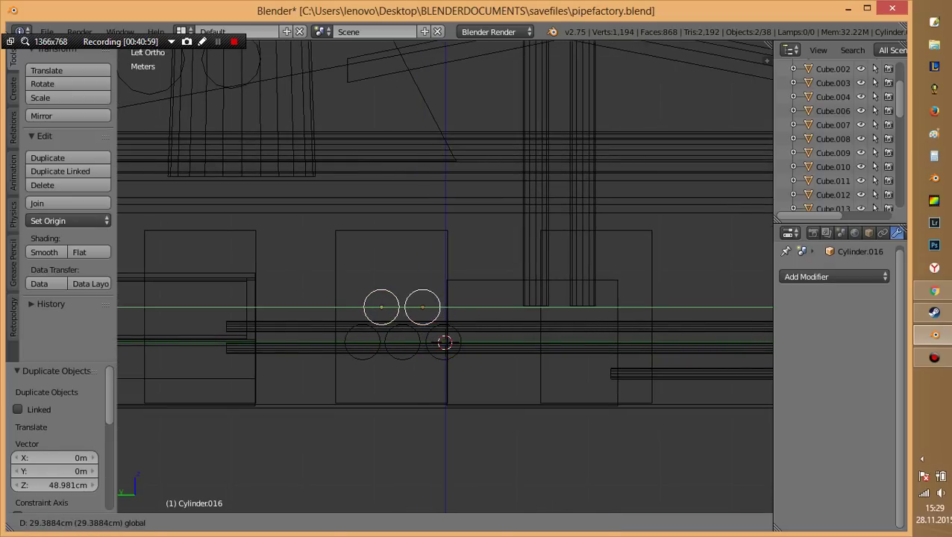
{"action": "key", "text": "Return"}
{"action": "scroll", "coordinate": [445, 276], "scroll_direction": "up", "scroll_amount": 6}
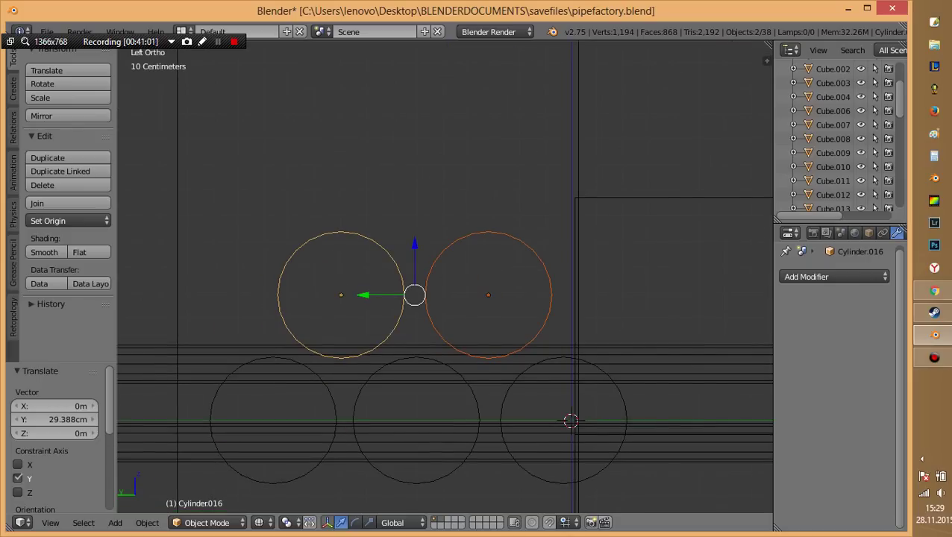
{"action": "key", "text": "g"}
{"action": "key", "text": "z"}
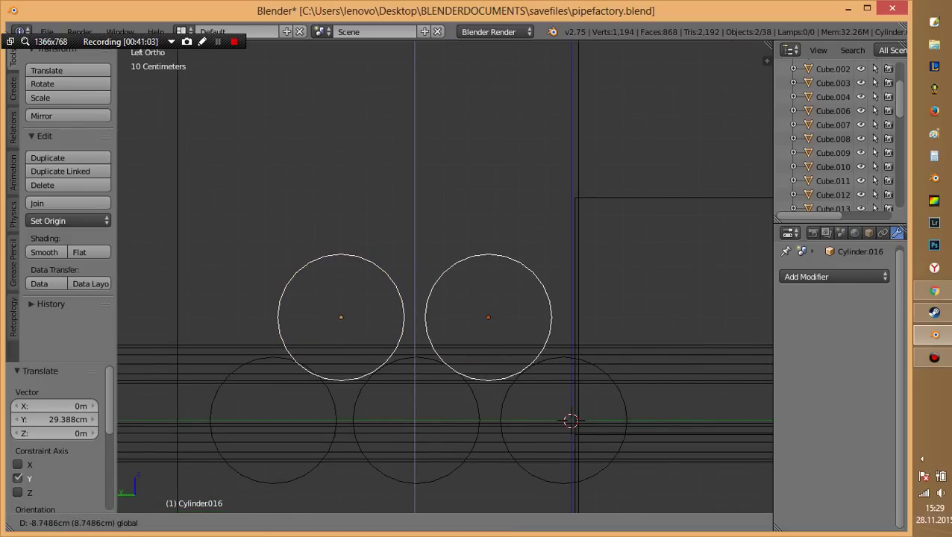
{"action": "key", "text": "Return"}
Fine-tune the top pipes' height, then return to solid shading and deselect everything.
{"action": "key", "text": "g"}
{"action": "key", "text": "x"}
{"action": "key", "text": "y"}
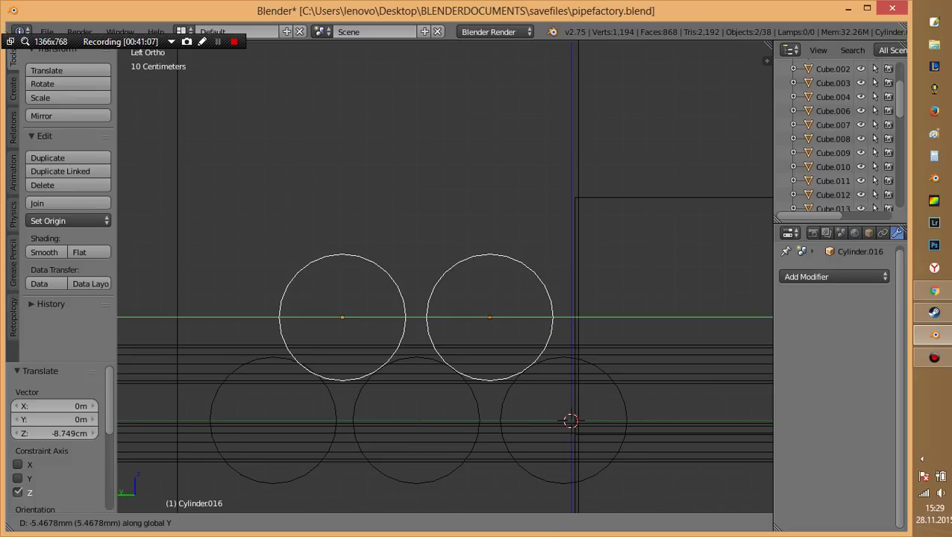
{"action": "key", "text": "z"}
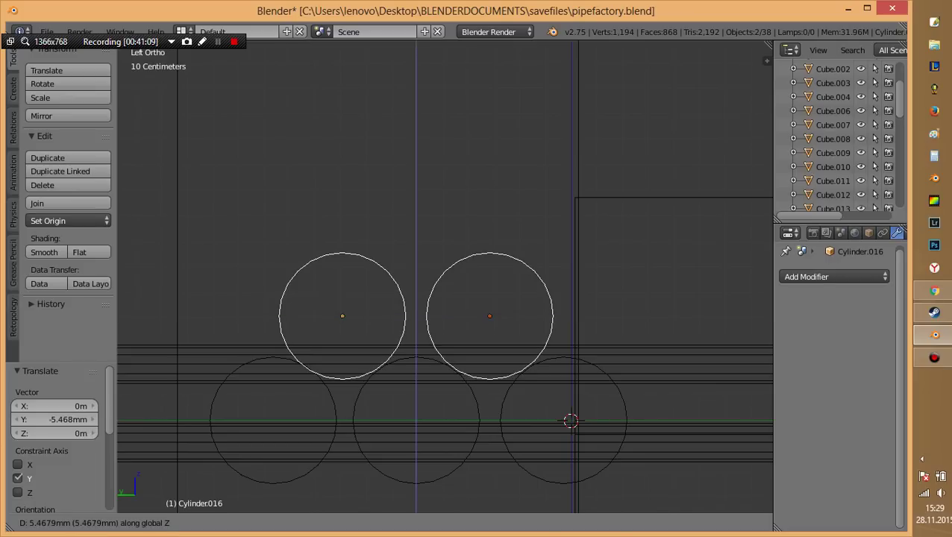
{"action": "key", "text": "Return"}
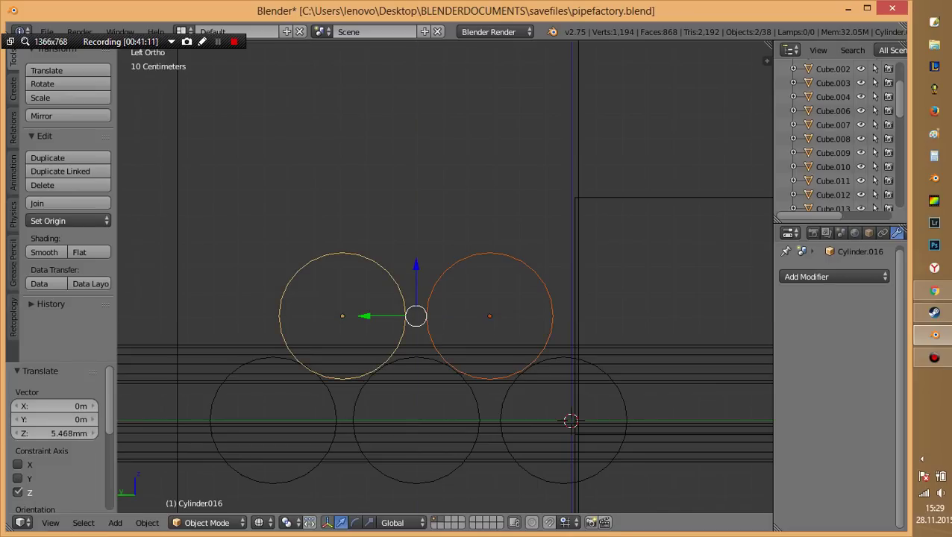
{"action": "key", "text": "z"}
{"action": "key", "text": "a"}
{"action": "middle_click_drag", "start_coordinate": [416, 316], "coordinate": [463, 283]}
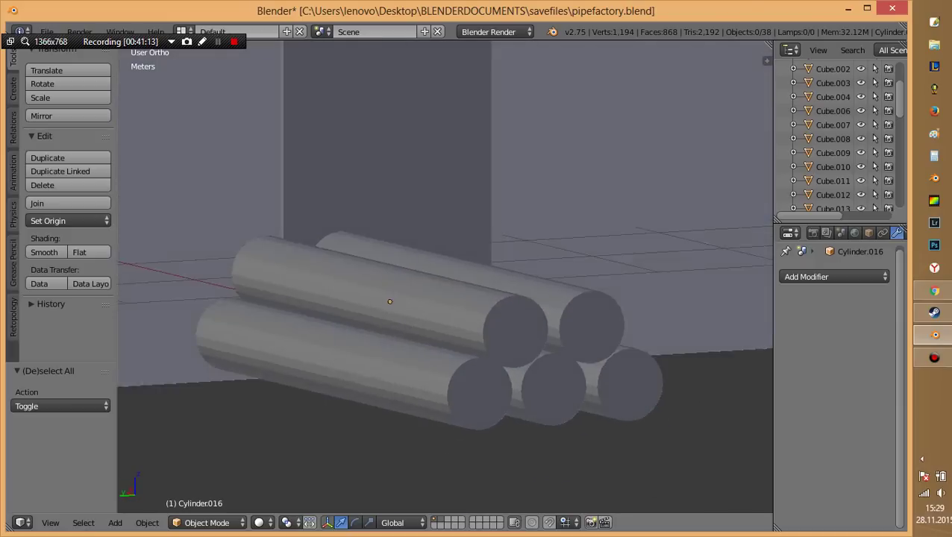
Briefly enter Edit Mode on the top pipe to pick its end face, then exit.
{"action": "scroll", "coordinate": [402, 295], "scroll_direction": "down", "scroll_amount": 4}
{"action": "scroll", "coordinate": [418, 299], "scroll_direction": "up", "scroll_amount": 2}
{"action": "key", "text": "Tab"}
{"action": "right_click", "coordinate": [513, 329]}
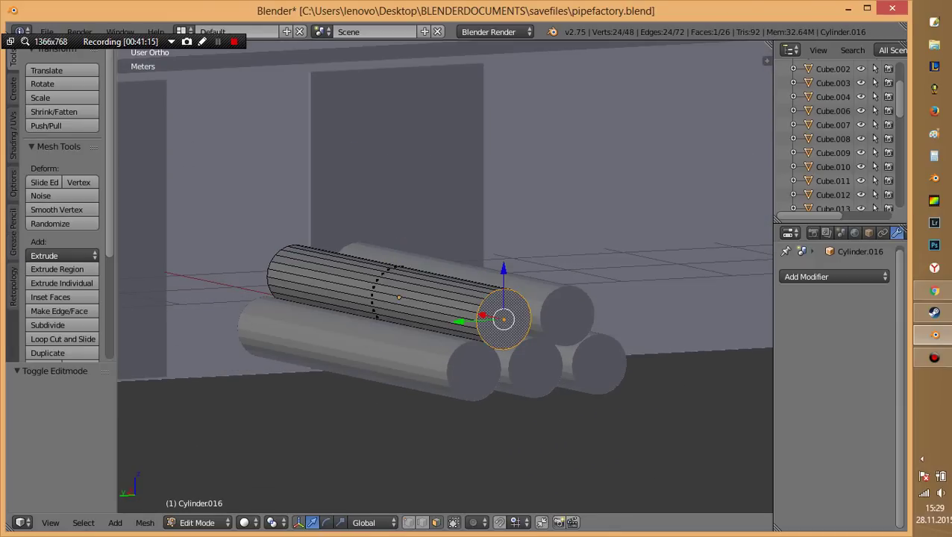
{"action": "mouse_move", "coordinate": [448, 298]}
{"action": "middle_mouse_down"}
{"action": "mouse_move", "coordinate": [131, 135]}
{"action": "mouse_move", "coordinate": [143, 83]}
{"action": "middle_mouse_up"}
{"action": "key", "text": "Tab"}
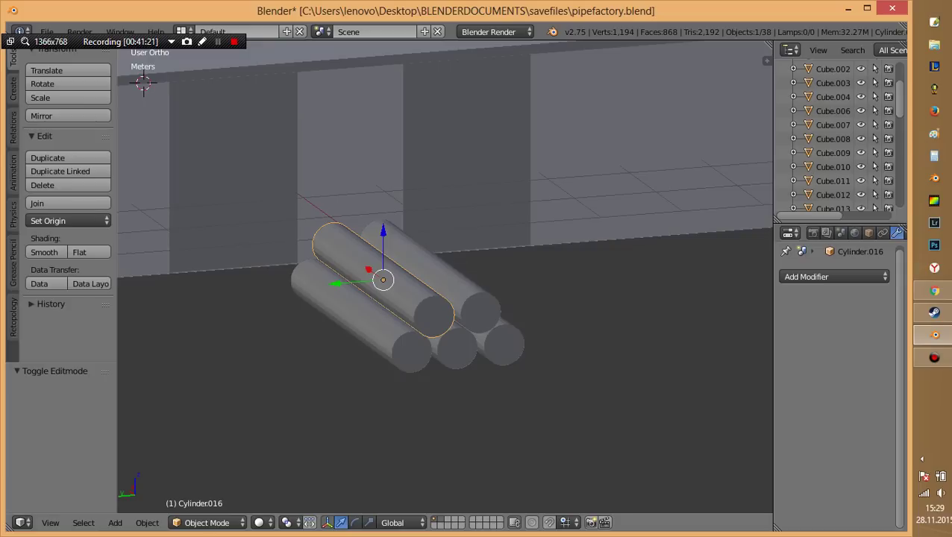
Select the lower-left pipe for editing, undoing an accidental extrusion and changing its vertex selection.
{"action": "right_click", "coordinate": [351, 321]}
{"action": "key", "text": "Tab"}
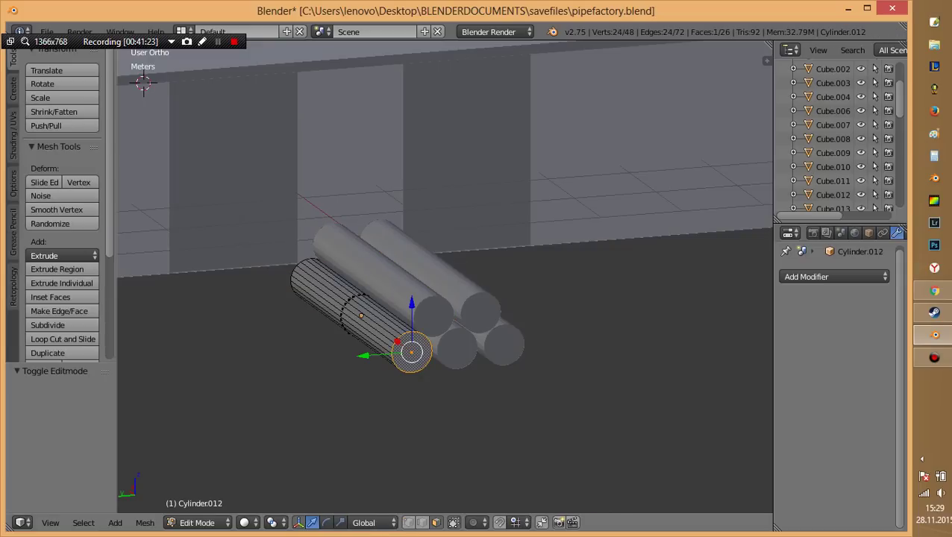
{"action": "key", "text": "e"}
{"action": "key", "text": "Escape"}
{"action": "key", "text": "ctrl+z"}
{"action": "key", "text": "z"}
{"action": "key", "text": "a"}
{"action": "key", "text": "z"}
Extrude the end faces in place and shrink them into rims, then scale them along X.
{"action": "key", "text": "e"}
{"action": "key", "text": "Escape"}
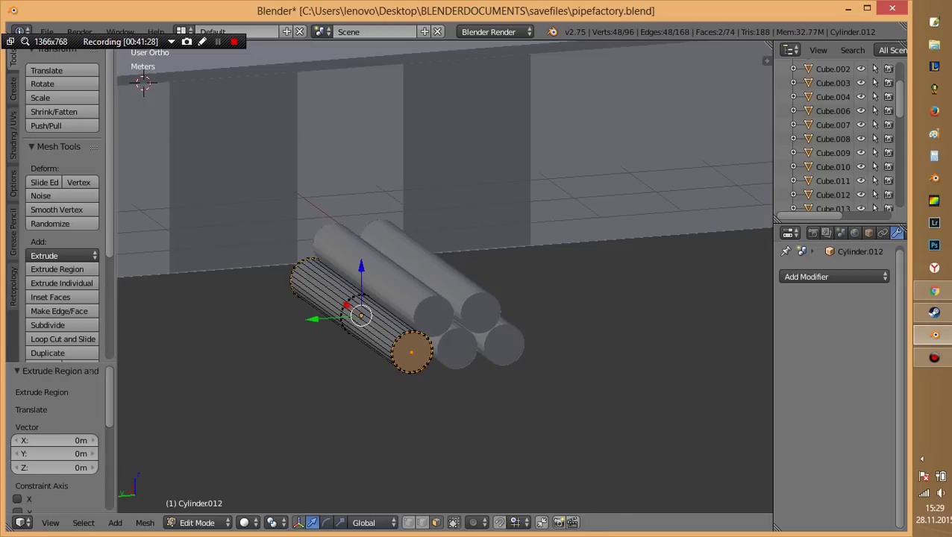
{"action": "key", "text": "s"}
{"action": "left_click", "coordinate": [552, 366]}
{"action": "key", "text": "s"}
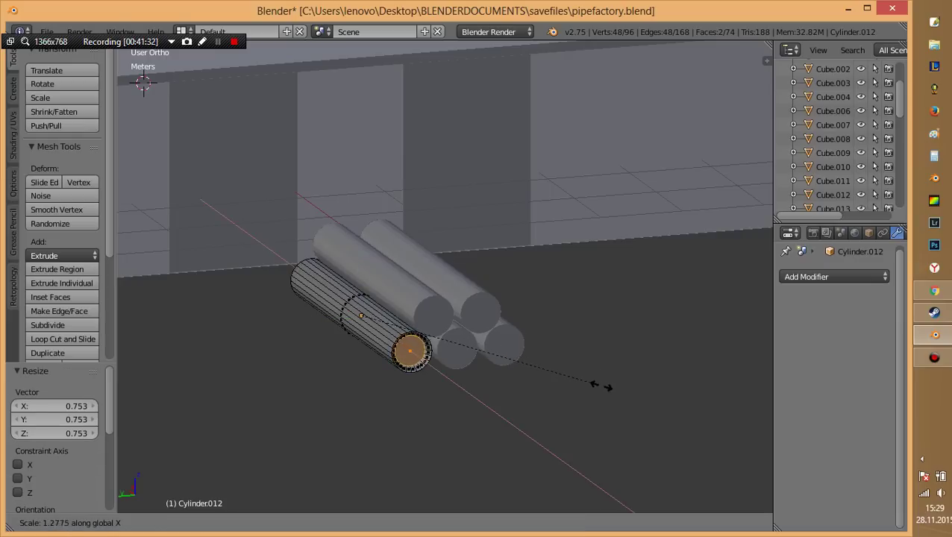
{"action": "left_click", "coordinate": [610, 388]}
{"action": "scroll", "coordinate": [604, 384], "scroll_direction": "up", "scroll_amount": 4}
{"action": "scroll", "coordinate": [589, 376], "scroll_direction": "up", "scroll_amount": 1}
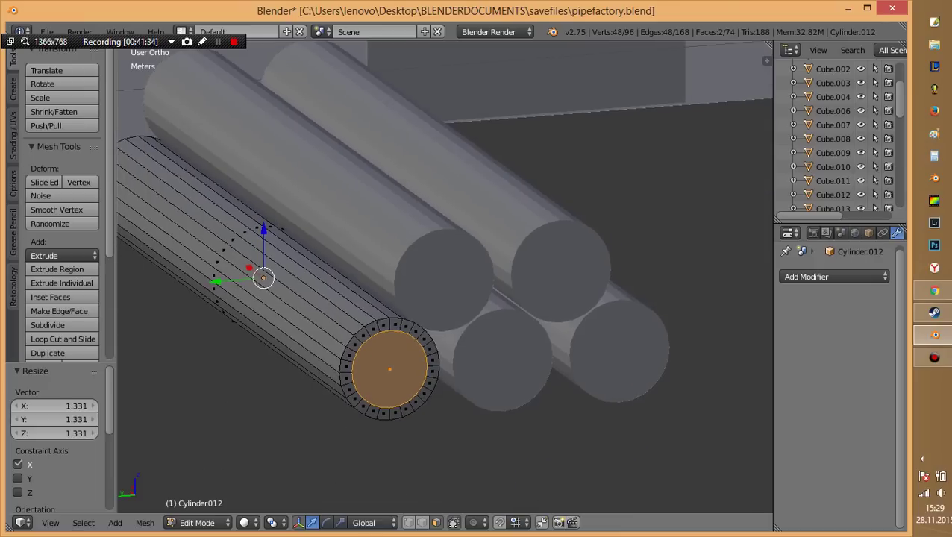
{"action": "key", "text": "s"}
{"action": "left_click", "coordinate": [575, 373]}
{"action": "key", "text": "s"}
{"action": "key", "text": "x"}
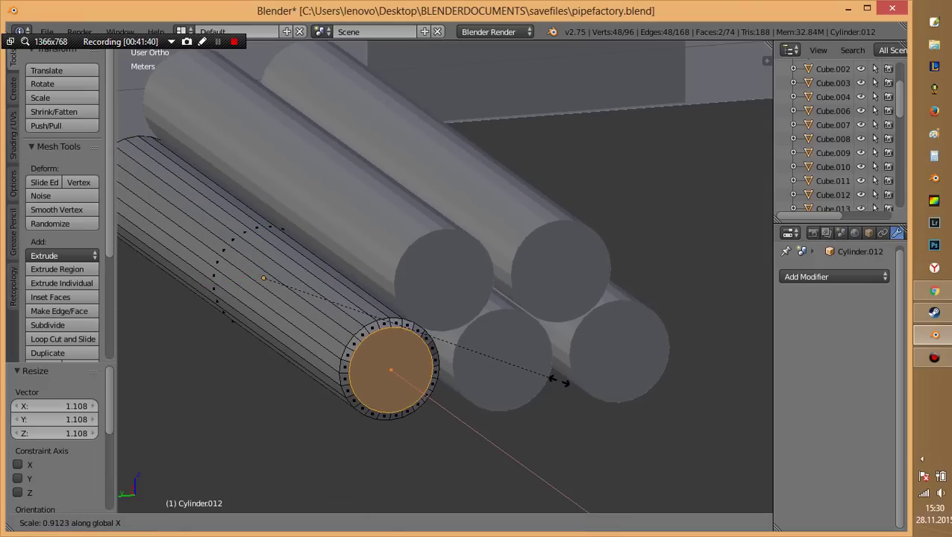
{"action": "left_click", "coordinate": [556, 382]}
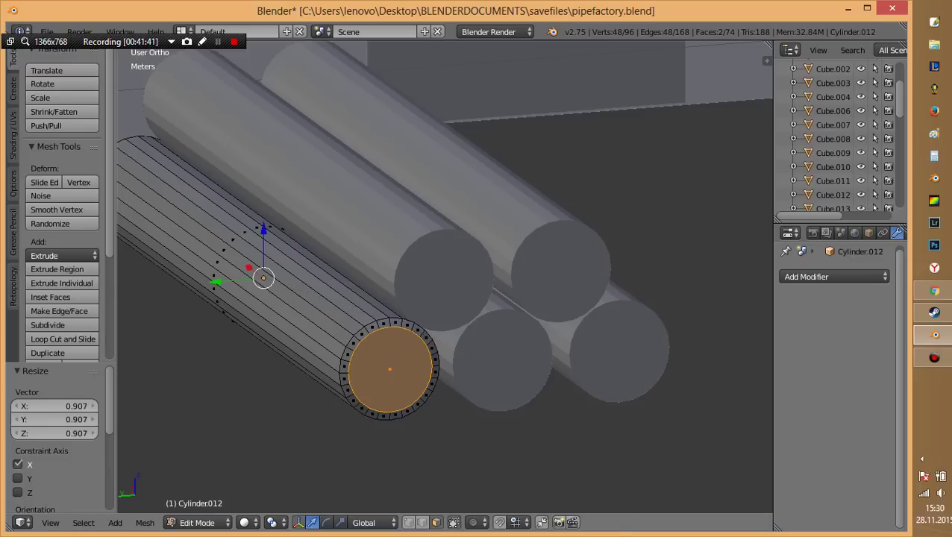
Extrude the end rings again and scale them along X, pulling them toward the pipe's middle.
{"action": "key", "text": "e"}
{"action": "key", "text": "Escape"}
{"action": "key", "text": "s"}
{"action": "key", "text": "x"}
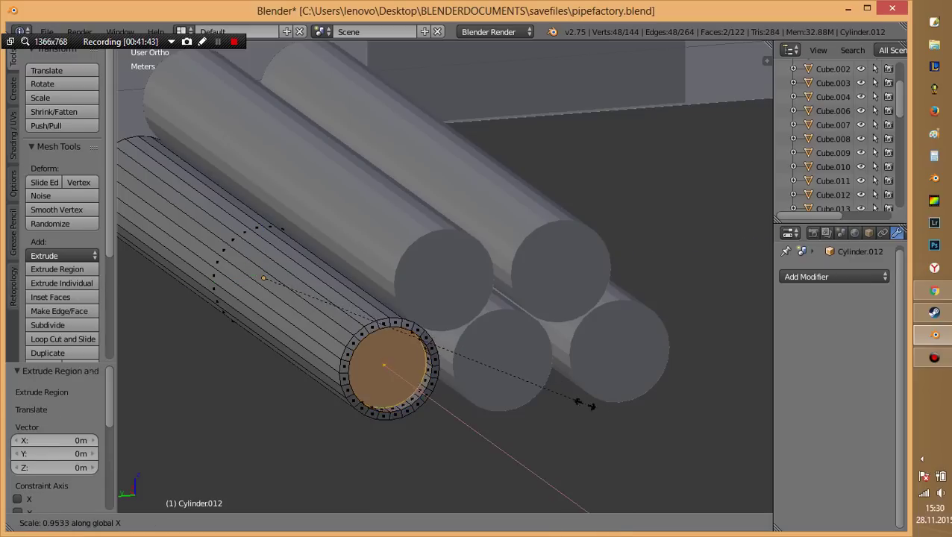
{"action": "left_click", "coordinate": [478, 376]}
{"action": "key", "text": "z"}
{"action": "middle_click_drag", "start_coordinate": [478, 377], "coordinate": [418, 350]}
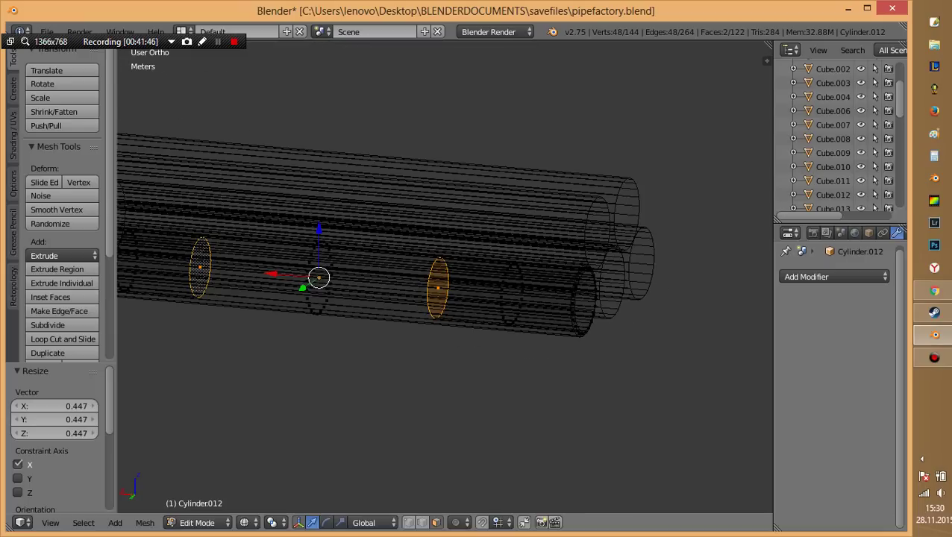
{"action": "key", "text": "s"}
{"action": "key", "text": "x"}
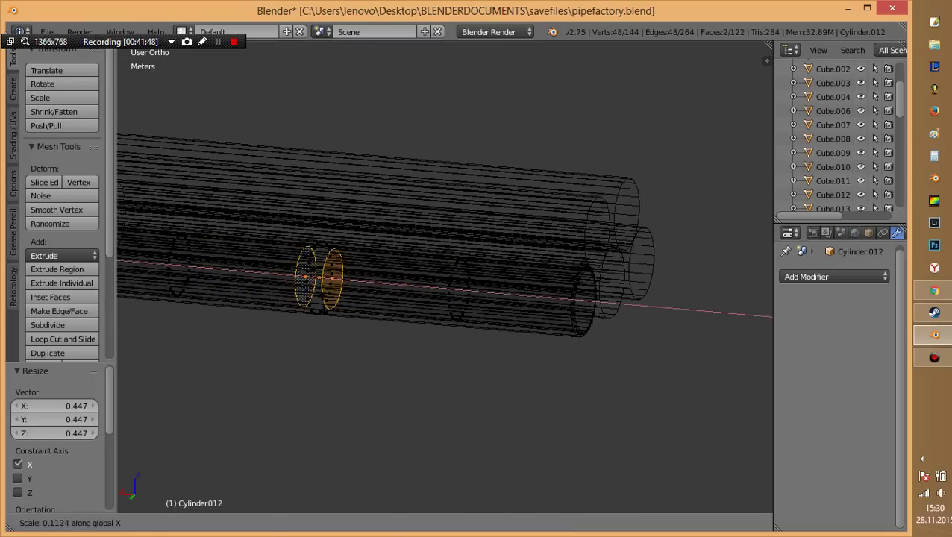
{"action": "key", "text": "Return"}
{"action": "key", "text": "z"}
Return to Object Mode, deselect everything, and view the front of the pipe stack.
{"action": "scroll", "coordinate": [448, 283], "scroll_direction": "down", "scroll_amount": 3}
{"action": "middle_click_drag", "start_coordinate": [153, 145], "coordinate": [166, 223]}
{"action": "key", "text": "Tab"}
{"action": "key", "text": "a"}
{"action": "middle_click_drag", "start_coordinate": [447, 298], "coordinate": [537, 268]}
Delete the extra stacked pipes so only one pipe remains.
{"action": "right_click", "coordinate": [462, 212], "text": "shift"}
{"action": "right_click", "coordinate": [395, 298], "text": "shift"}
{"action": "key", "text": "x"}
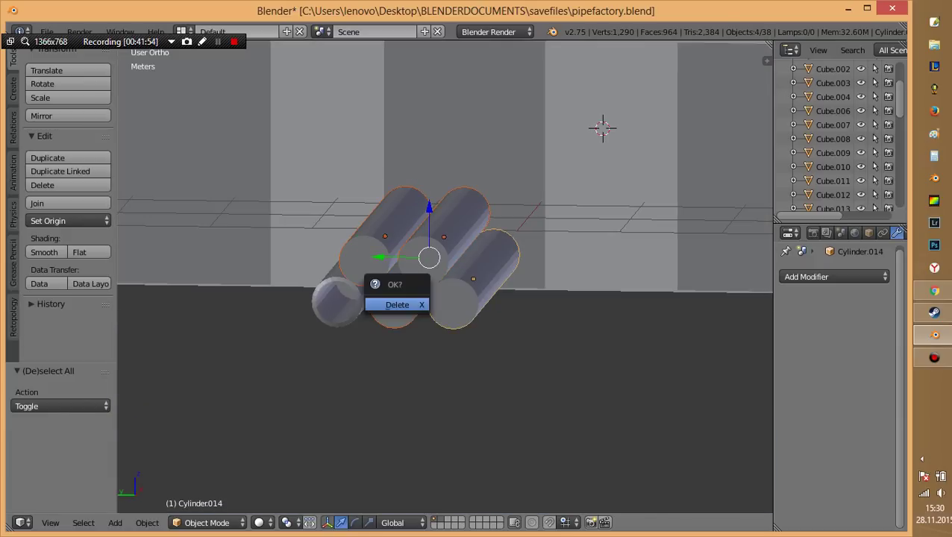
{"action": "left_click", "coordinate": [393, 303]}
Select the remaining pipe and inspect it from the side, then orbit to a lower front view.
{"action": "right_click", "coordinate": [358, 276]}
{"action": "key", "text": "ctrl+KP_3"}
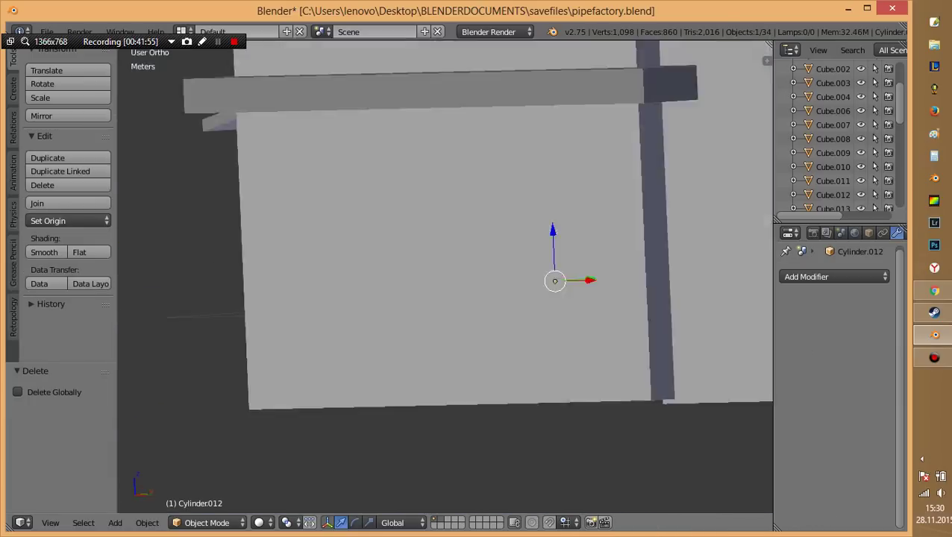
{"action": "key", "text": "z"}
{"action": "key", "text": "z"}
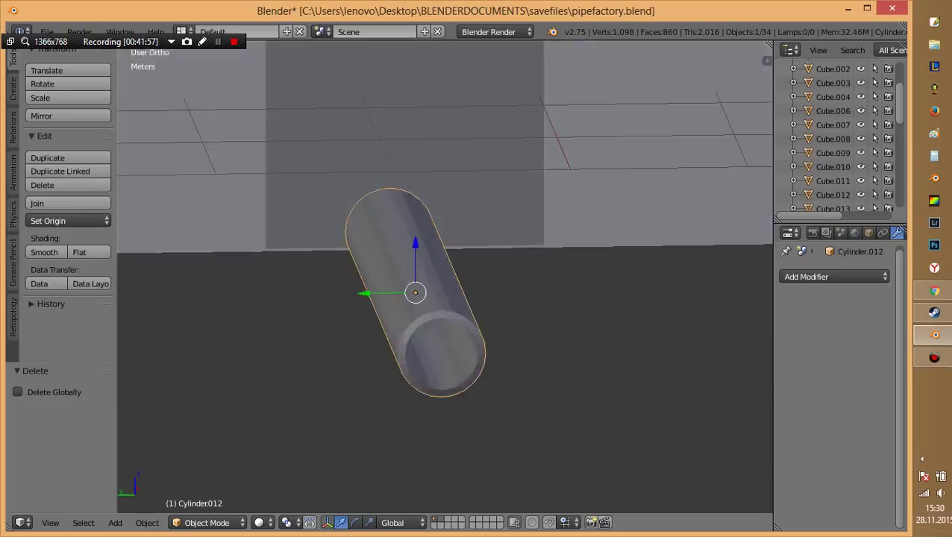
{"action": "middle_click_drag", "start_coordinate": [448, 298], "coordinate": [493, 268]}
{"action": "key", "text": "Tab"}
{"action": "key", "text": "KP_1"}
{"action": "scroll", "coordinate": [444, 291], "scroll_direction": "down", "scroll_amount": 2}
{"action": "scroll", "coordinate": [444, 291], "scroll_direction": "down", "scroll_amount": 2}
{"action": "key", "text": "Tab"}
{"action": "key", "text": "z"}
{"action": "mouse_move", "coordinate": [444, 291]}
{"action": "middle_mouse_down"}
{"action": "mouse_move", "coordinate": [444, 268]}
{"action": "mouse_move", "coordinate": [468, 246]}
{"action": "mouse_move", "coordinate": [522, 314]}
{"action": "middle_mouse_up"}
{"action": "key", "text": "a"}
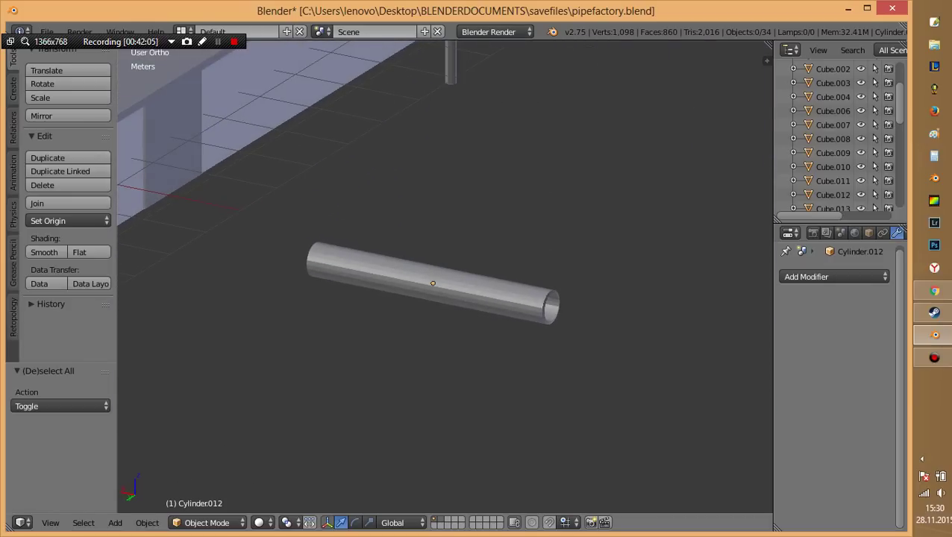
{"action": "middle_click_drag", "start_coordinate": [448, 328], "coordinate": [448, 284]}
Add a new cube and move it next to the pipe from the top view.
{"action": "key", "text": "shift+a"}
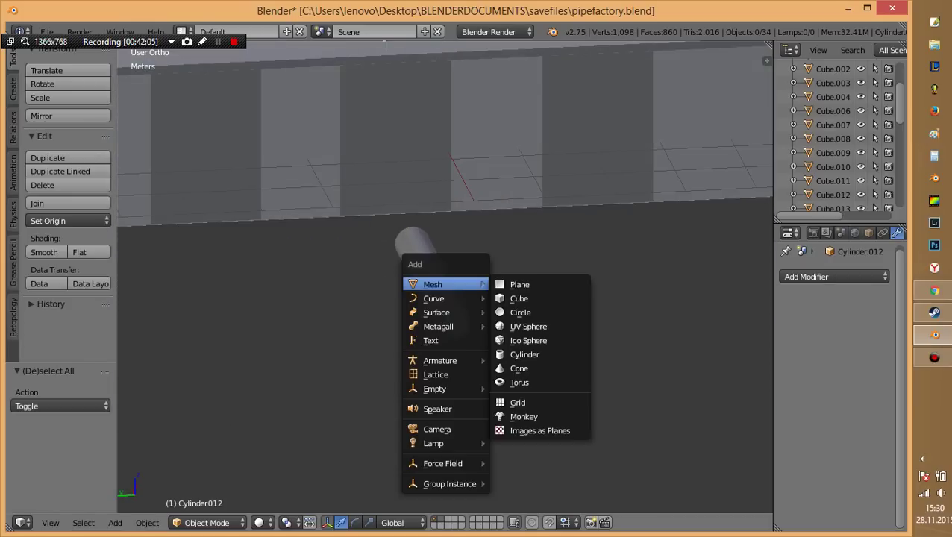
{"action": "left_click", "coordinate": [522, 298]}
{"action": "key", "text": "KP_7"}
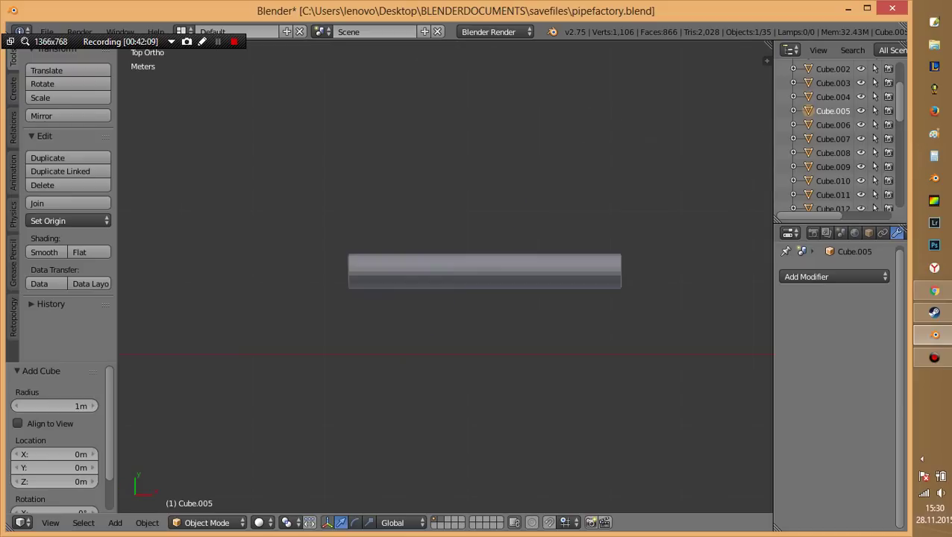
{"action": "scroll", "coordinate": [445, 276], "scroll_direction": "down", "scroll_amount": 5}
{"action": "scroll", "coordinate": [444, 275], "scroll_direction": "down", "scroll_amount": 3}
{"action": "key", "text": "g"}
{"action": "key", "text": "Return"}
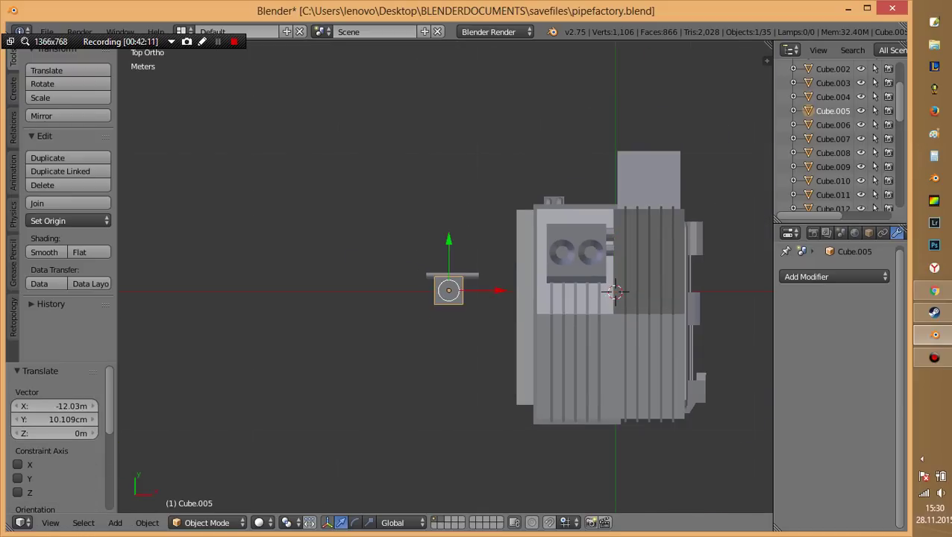
{"action": "scroll", "coordinate": [445, 277], "scroll_direction": "up", "scroll_amount": 5}
{"action": "scroll", "coordinate": [446, 277], "scroll_direction": "up", "scroll_amount": 3}
{"action": "key", "text": "g"}
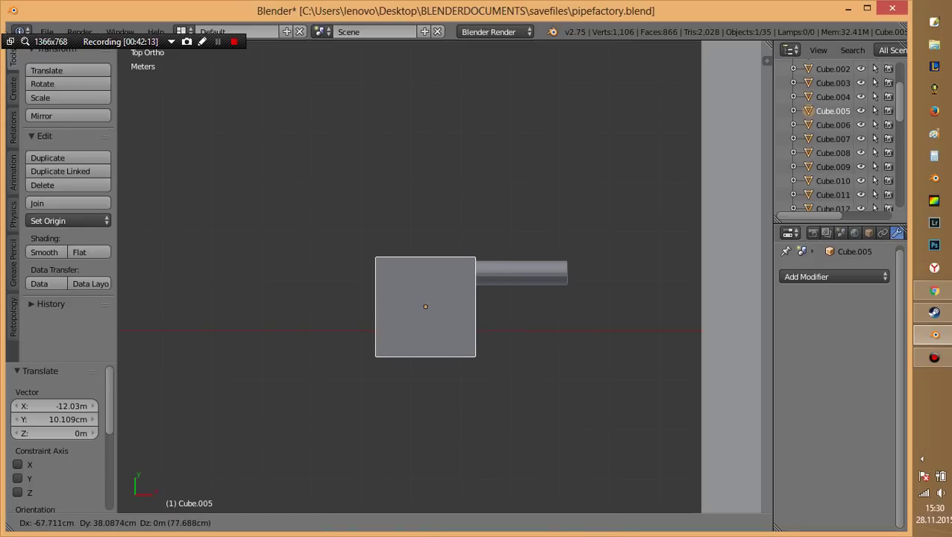
{"action": "key", "text": "Return"}
{"action": "middle_click_drag", "start_coordinate": [520, 311], "coordinate": [455, 322], "text": "shift"}
Stretch the cube along X and position it under the pipe.
{"action": "key", "text": "s"}
{"action": "key", "text": "x"}
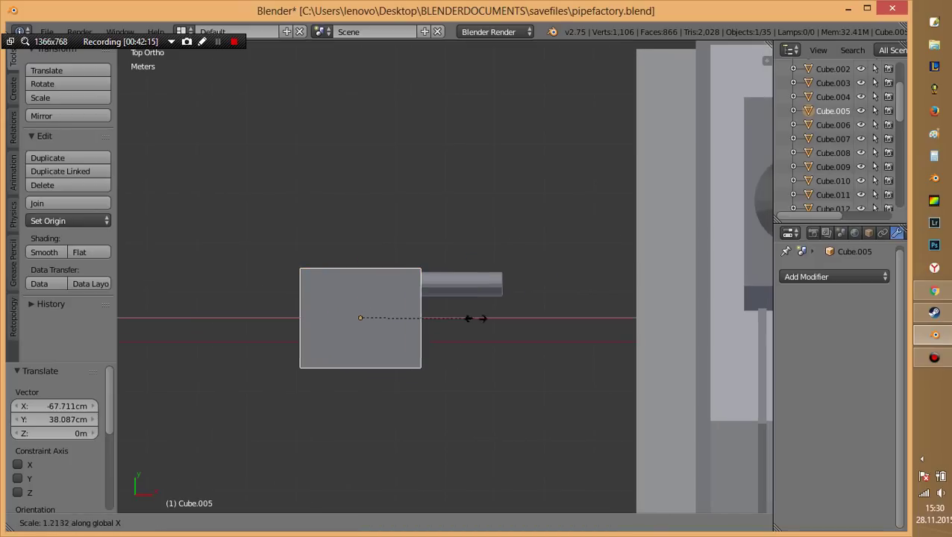
{"action": "key", "text": "Return"}
{"action": "key", "text": "z"}
{"action": "key", "text": "g"}
{"action": "key", "text": "x"}
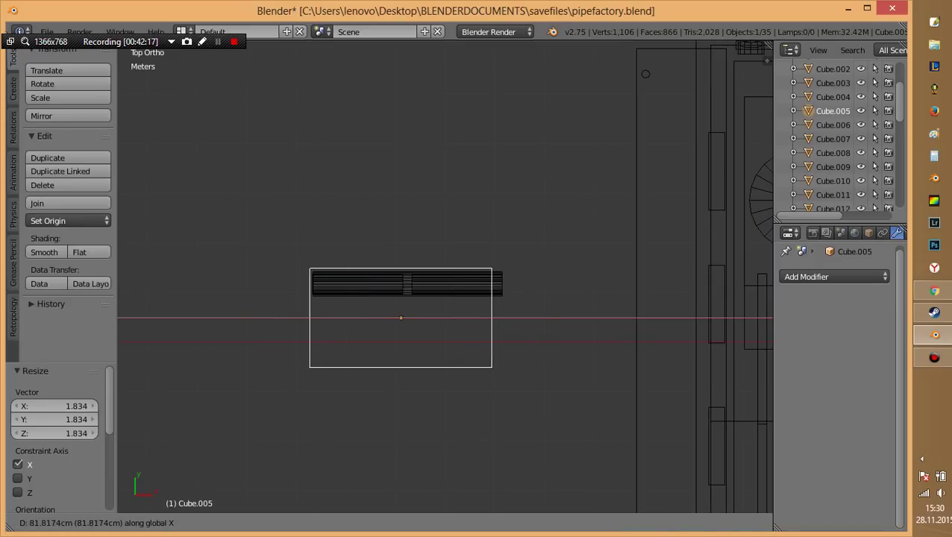
{"action": "key", "text": "Return"}
{"action": "key", "text": "s"}
{"action": "key", "text": "x"}
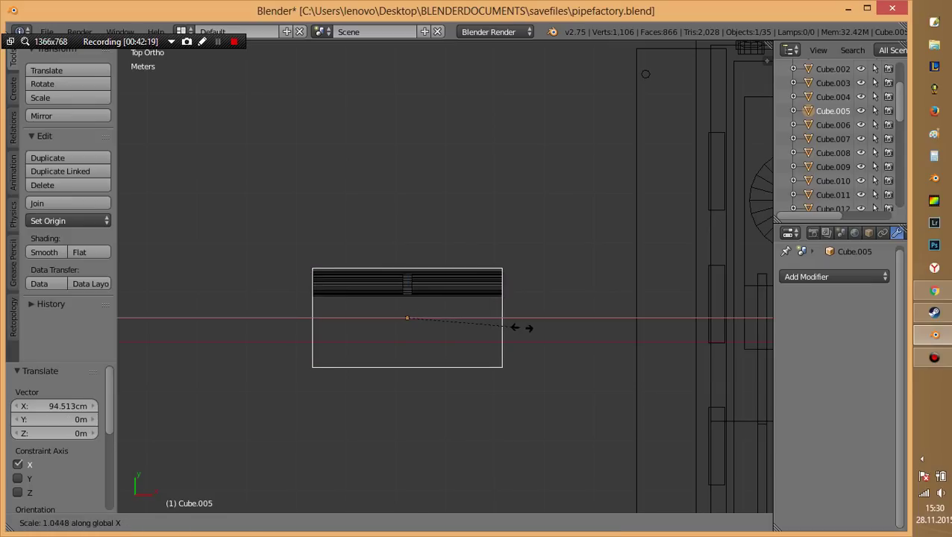
{"action": "key", "text": "Return"}
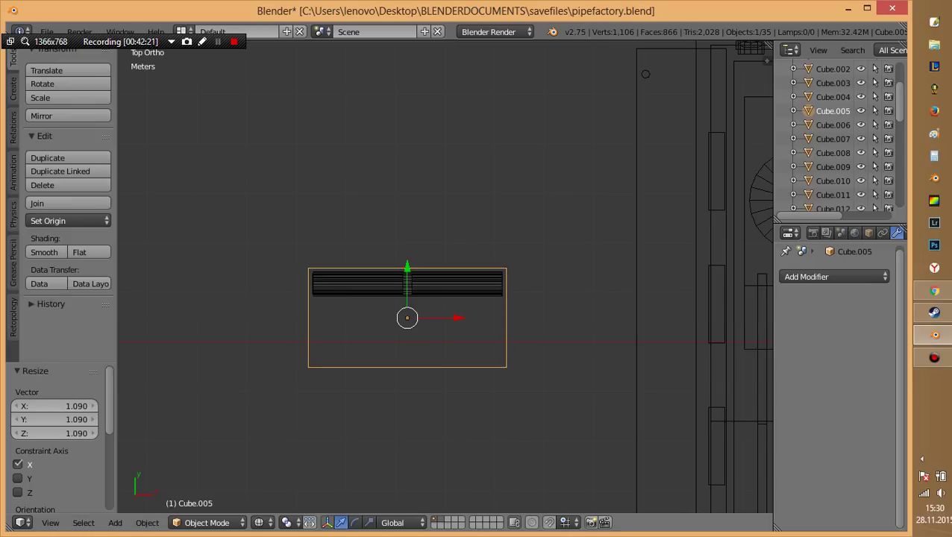
Flatten the cube along Z into a thin slab sitting just under the pipe.
{"action": "key", "text": "KP_1"}
{"action": "key", "text": "s"}
{"action": "key", "text": "z"}
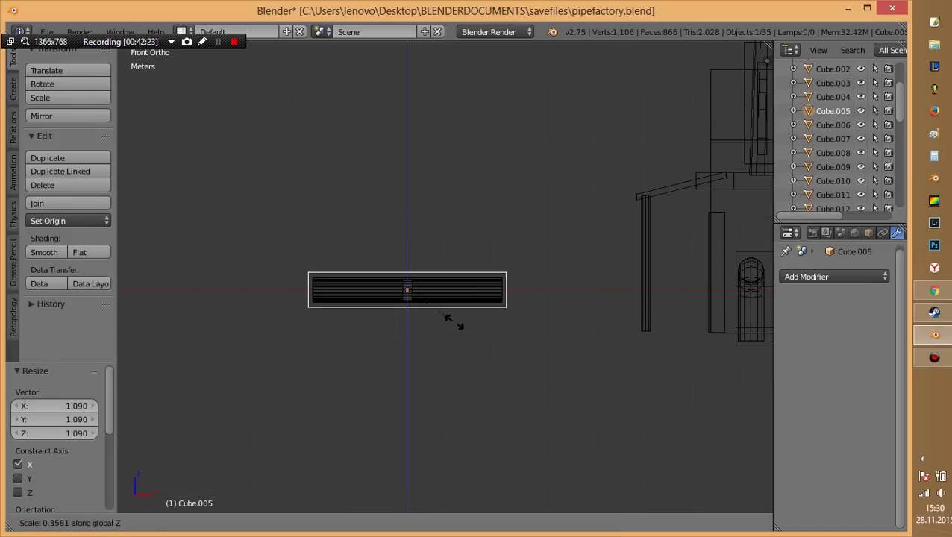
{"action": "key", "text": "Return"}
{"action": "key", "text": "g"}
{"action": "key", "text": "z"}
{"action": "key", "text": "Return"}
{"action": "scroll", "coordinate": [589, 322], "scroll_direction": "up", "scroll_amount": 4}
{"action": "key", "text": "s"}
{"action": "key", "text": "z"}
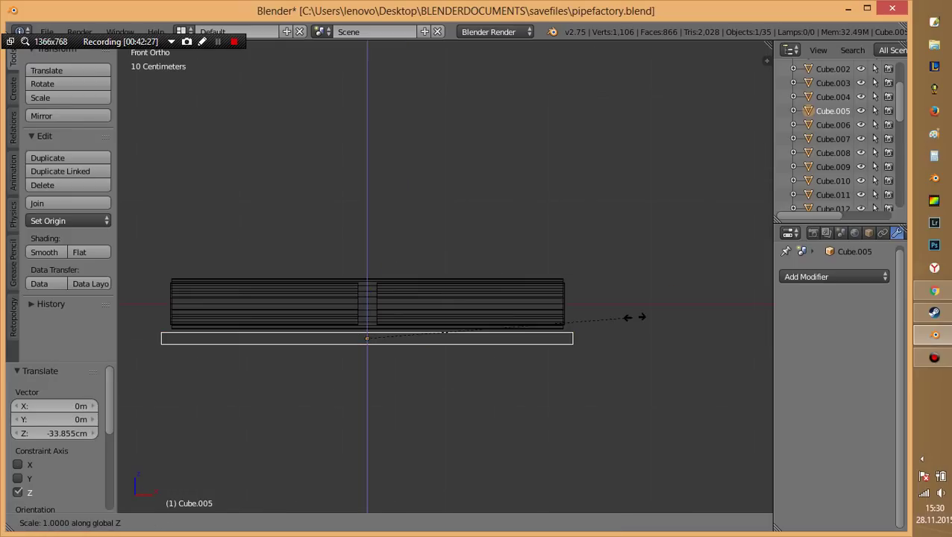
{"action": "key", "text": "Return"}
{"action": "key", "text": "g"}
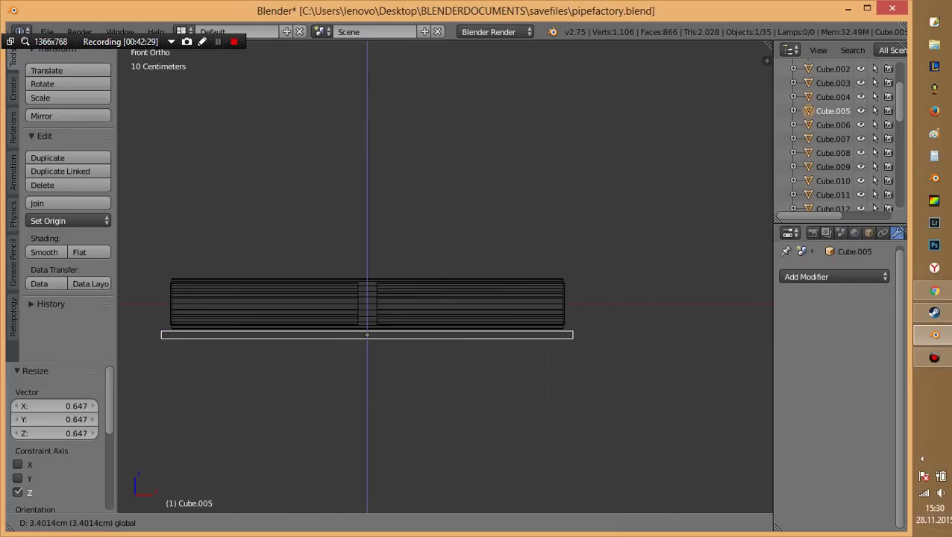
{"action": "key", "text": "Return"}
Orbit to view the plate and pipe together and select the pipe.
{"action": "middle_click_drag", "start_coordinate": [448, 336], "coordinate": [522, 283]}
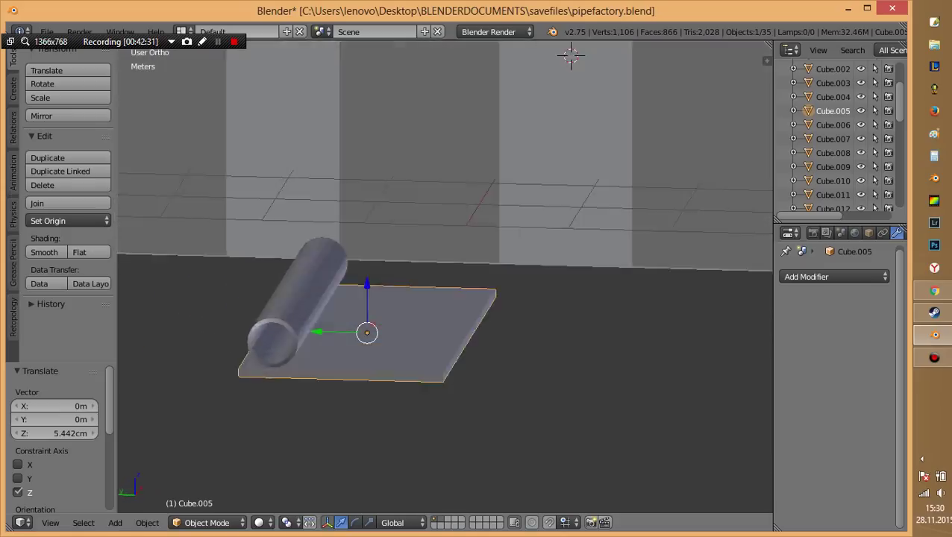
{"action": "middle_click_drag", "start_coordinate": [448, 299], "coordinate": [507, 298]}
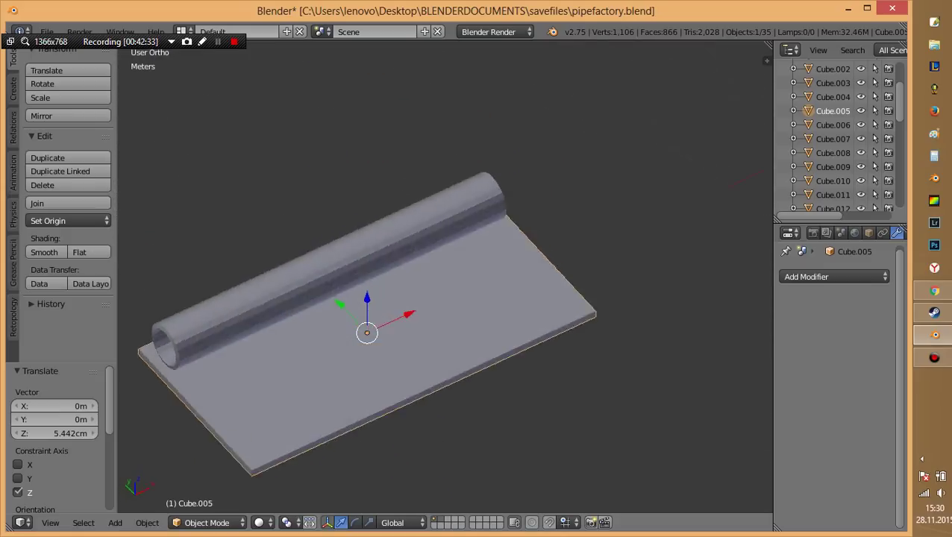
{"action": "right_click", "coordinate": [335, 268]}
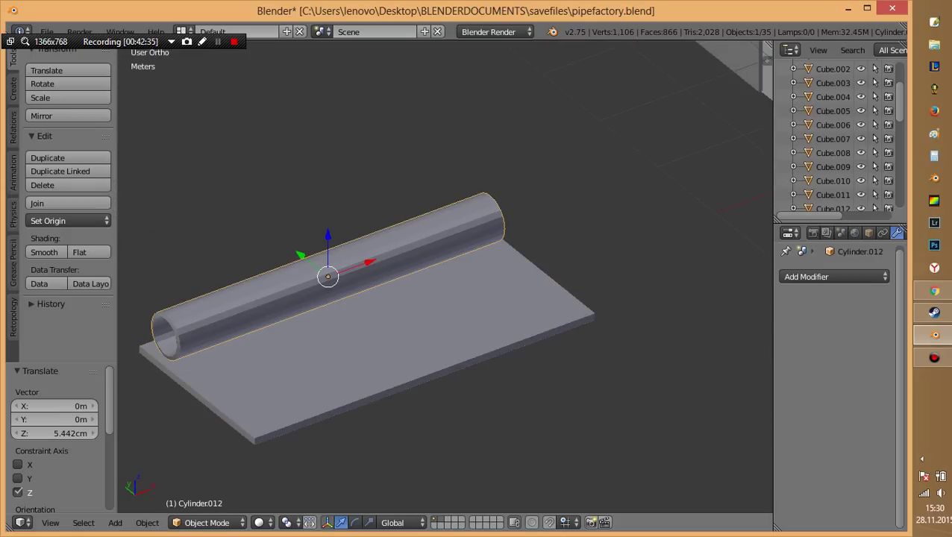
{"action": "key", "text": "KP_7"}
Duplicate the pipe twice along Y to form a bottom row of three pipes.
{"action": "key", "text": "shift+d"}
{"action": "key", "text": "y"}
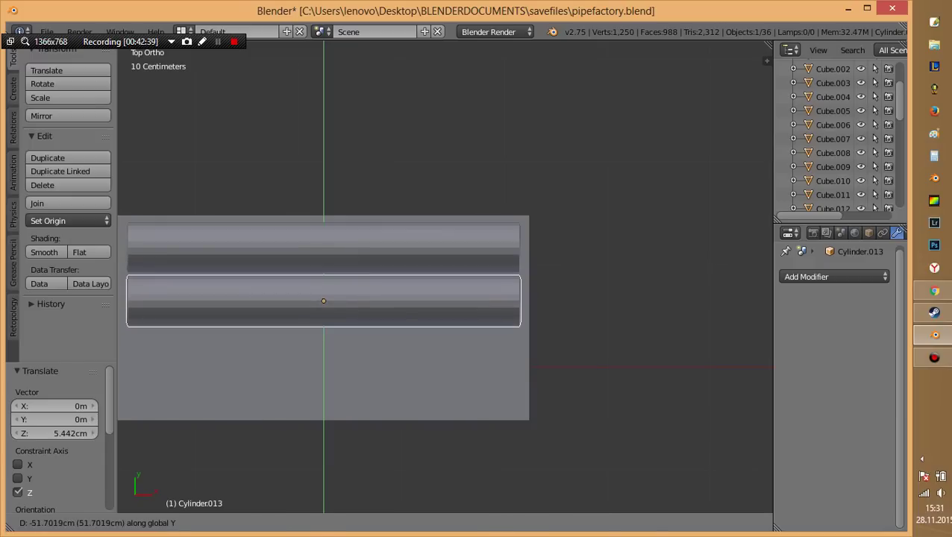
{"action": "key", "text": "Return"}
{"action": "key", "text": "shift+d"}
{"action": "key", "text": "y"}
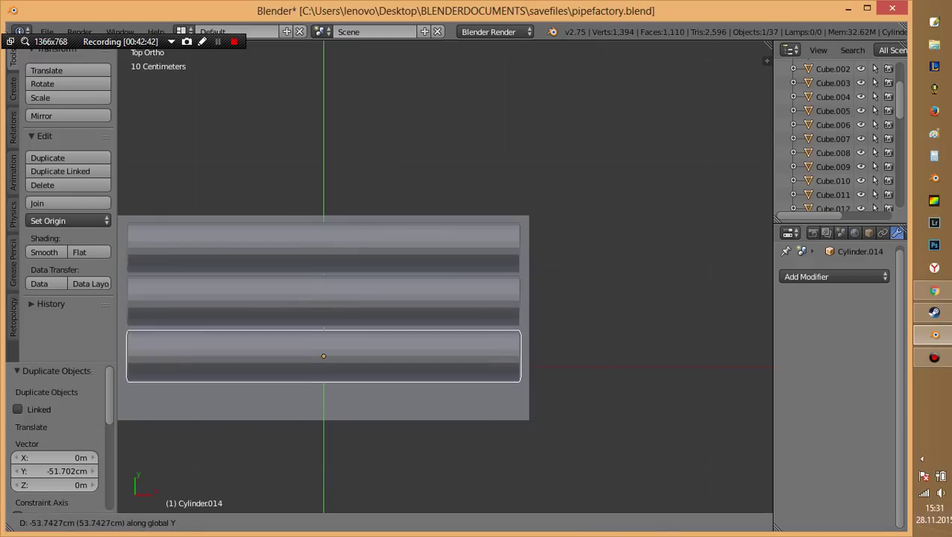
{"action": "key", "text": "Return"}
Pull the plate's bottom edge in along Y in edit mode to fit the pipe row.
{"action": "right_click", "coordinate": [323, 299], "text": "shift"}
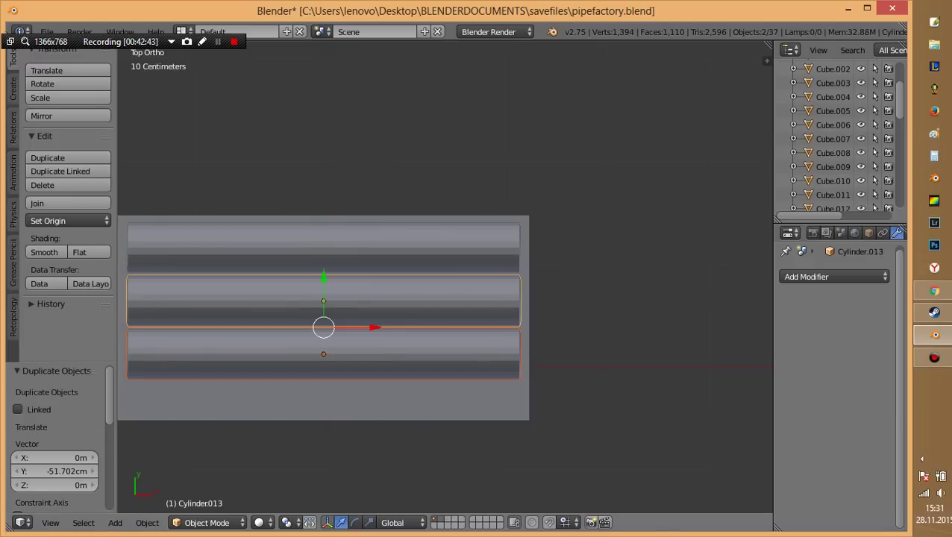
{"action": "right_click", "coordinate": [336, 403]}
{"action": "key", "text": "Tab"}
{"action": "key", "text": "a"}
{"action": "key", "text": "c"}
{"action": "left_click", "coordinate": [337, 429]}
{"action": "key", "text": "Escape"}
{"action": "key", "text": "g"}
{"action": "key", "text": "y"}
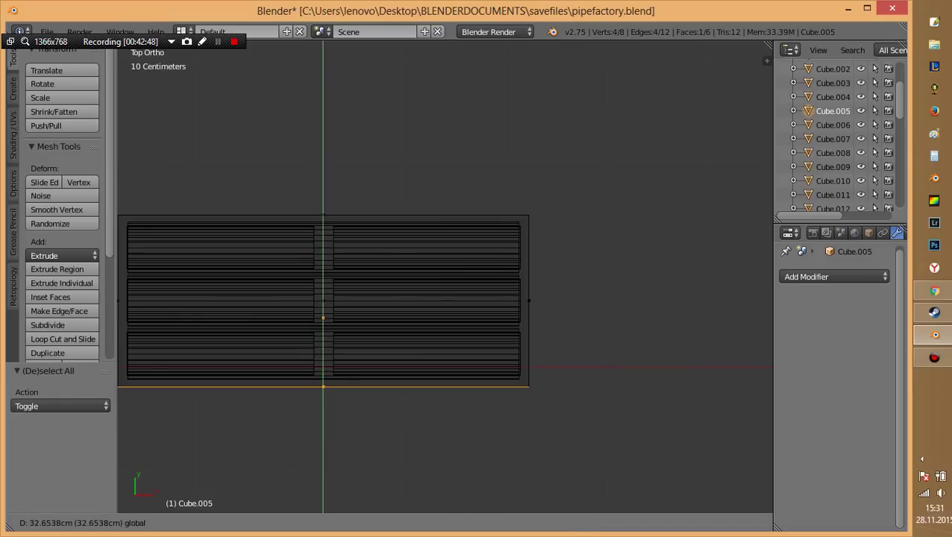
{"action": "key", "text": "Return"}
{"action": "mouse_move", "coordinate": [456, 234]}
{"action": "middle_mouse_down"}
{"action": "mouse_move", "coordinate": [304, 216]}
{"action": "mouse_move", "coordinate": [388, 171]}
{"action": "mouse_move", "coordinate": [448, 223]}
{"action": "mouse_move", "coordinate": [485, 179]}
{"action": "middle_mouse_up"}
{"action": "key", "text": "a"}
{"action": "key", "text": "Tab"}
Select two bottom pipes and view their ends from the right side in wireframe.
{"action": "right_click", "coordinate": [522, 314]}
{"action": "right_click", "coordinate": [447, 321], "text": "shift"}
{"action": "key", "text": "Up"}
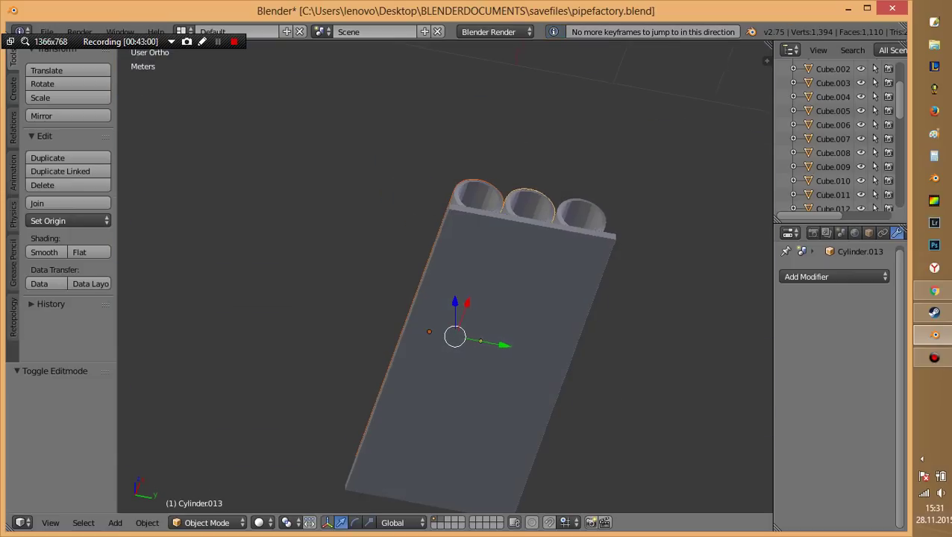
{"action": "middle_click_drag", "start_coordinate": [484, 224], "coordinate": [484, 149]}
{"action": "key", "text": "KP_3"}
{"action": "key", "text": "z"}
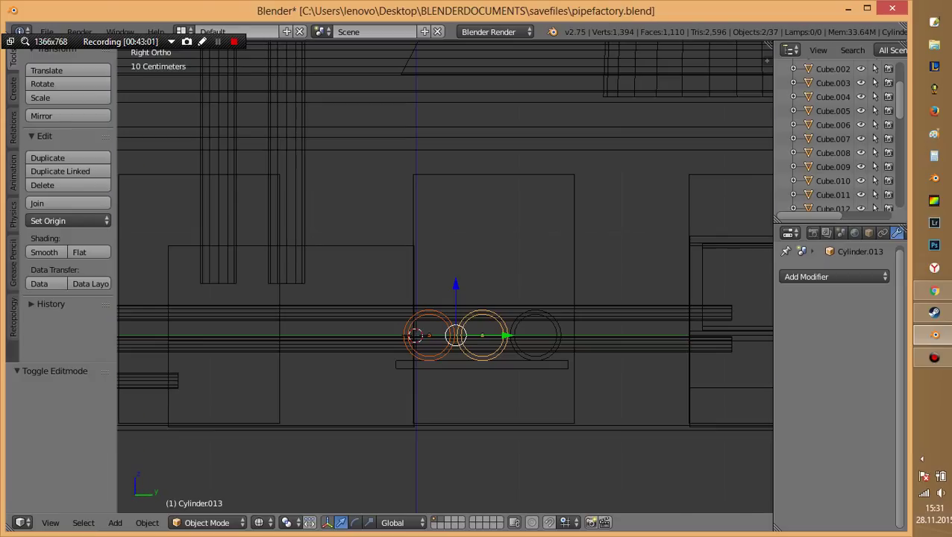
{"action": "scroll", "coordinate": [447, 274], "scroll_direction": "up", "scroll_amount": 3}
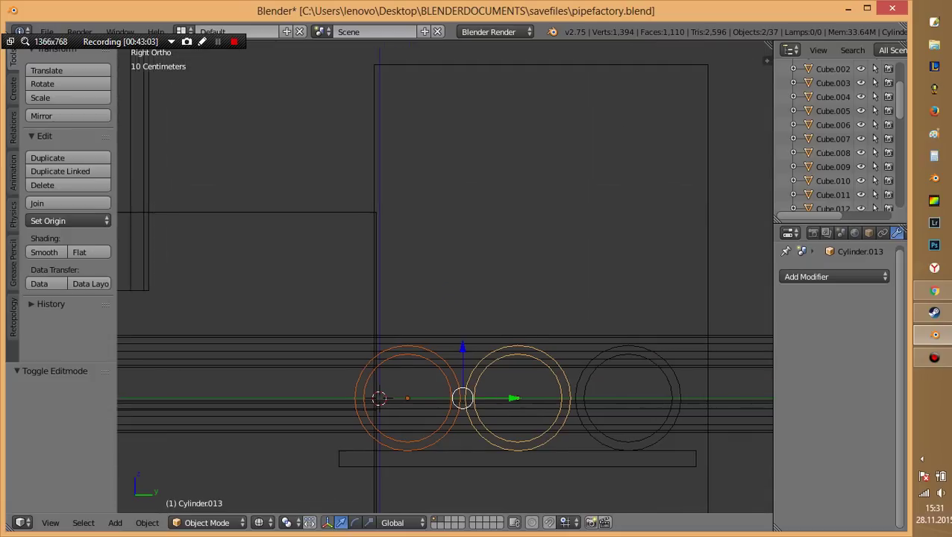
{"action": "middle_click_drag", "start_coordinate": [447, 276], "coordinate": [416, 250], "text": "shift"}
Duplicate the two pipes upward and shift them along Y to rest between the lower pipes.
{"action": "key", "text": "shift+d"}
{"action": "key", "text": "z"}
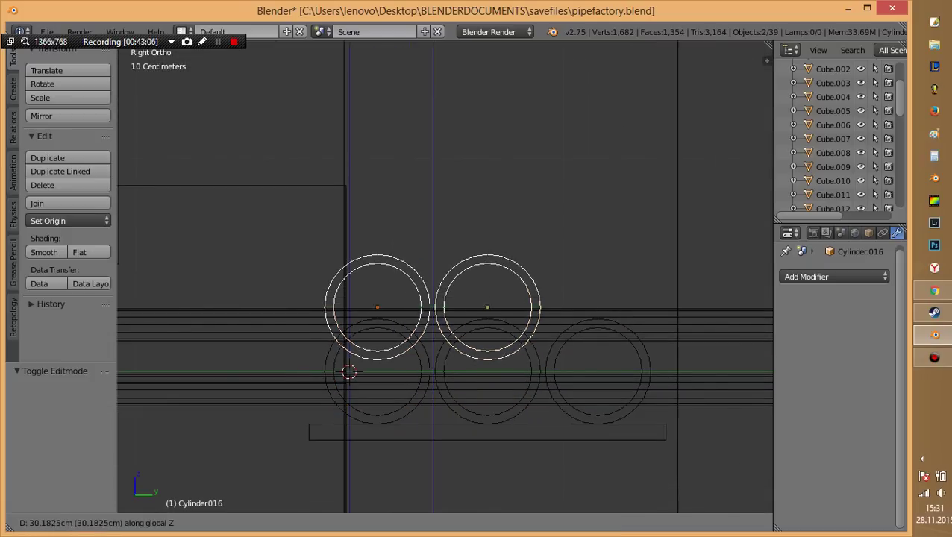
{"action": "key", "text": "Return"}
{"action": "key", "text": "g"}
{"action": "key", "text": "x"}
{"action": "key", "text": "y"}
{"action": "key", "text": "Return"}
{"action": "scroll", "coordinate": [445, 276], "scroll_direction": "up", "scroll_amount": 5}
{"action": "middle_click_drag", "start_coordinate": [174, 516], "coordinate": [131, 500], "text": "shift"}
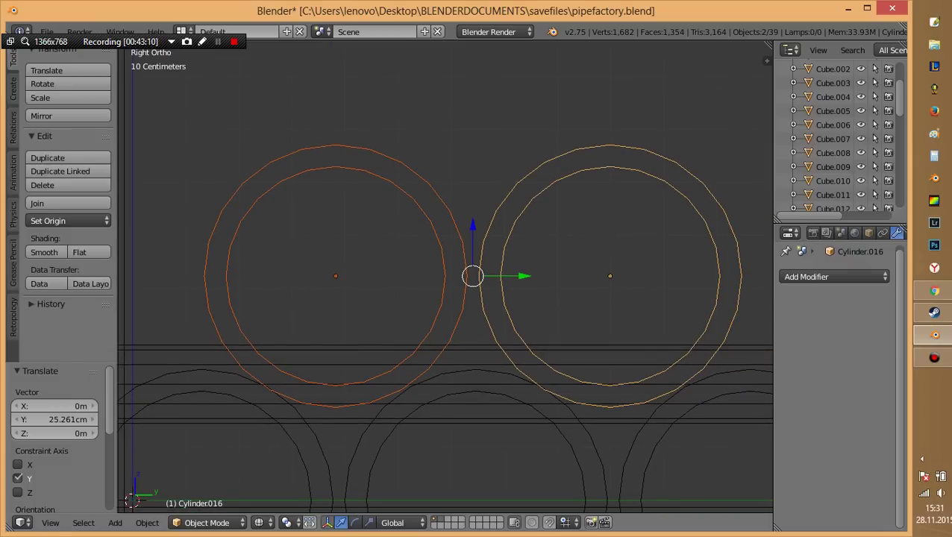
{"action": "key", "text": "g"}
{"action": "key", "text": "y"}
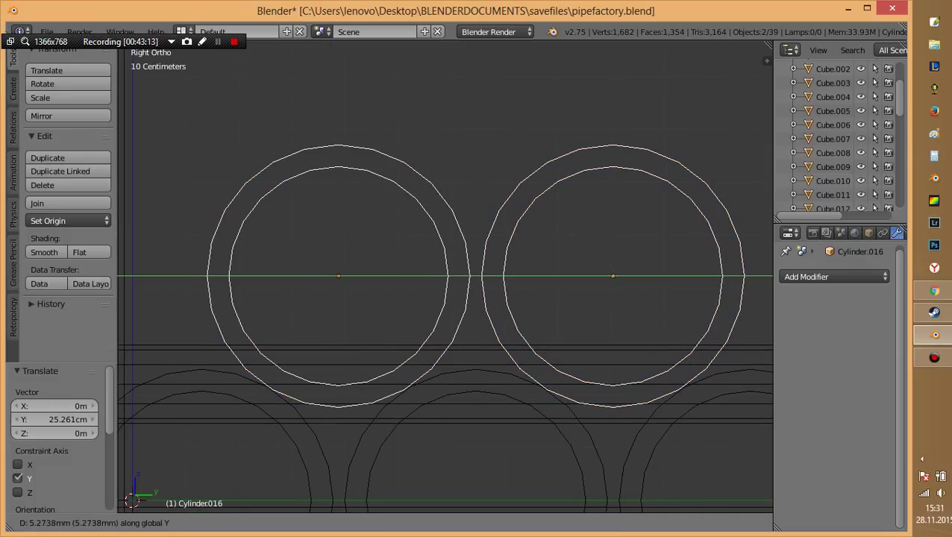
{"action": "key", "text": "Return"}
Duplicate an upper pipe straight up to cap the pyramid with a sixth pipe.
{"action": "scroll", "coordinate": [340, 346], "scroll_direction": "down", "scroll_amount": 5}
{"action": "mouse_move", "coordinate": [307, 346]}
{"action": "middle_mouse_down"}
{"action": "mouse_move", "coordinate": [373, 313]}
{"action": "mouse_move", "coordinate": [478, 298]}
{"action": "middle_mouse_up"}
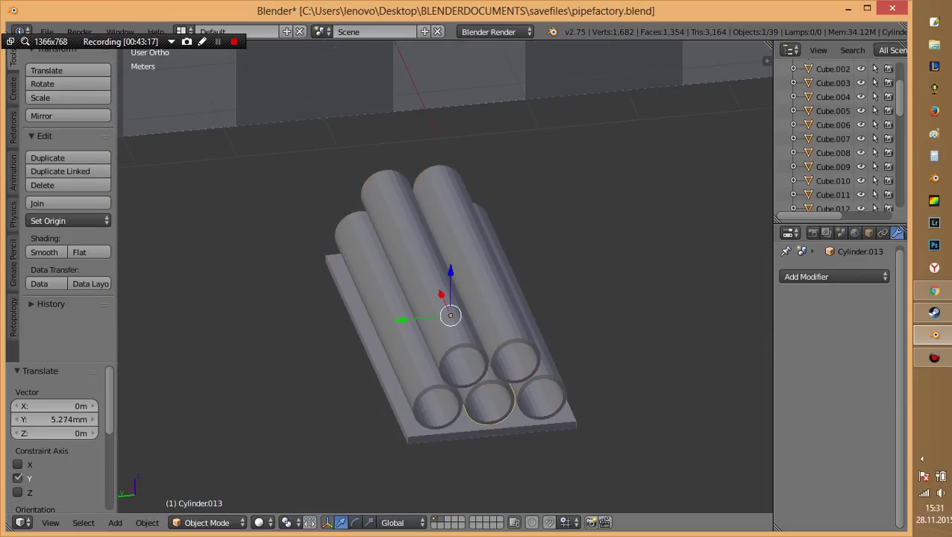
{"action": "key", "text": "KP_3"}
{"action": "key", "text": "z"}
{"action": "key", "text": "ctrl+KP_3"}
{"action": "key", "text": "shift+d"}
{"action": "key", "text": "z"}
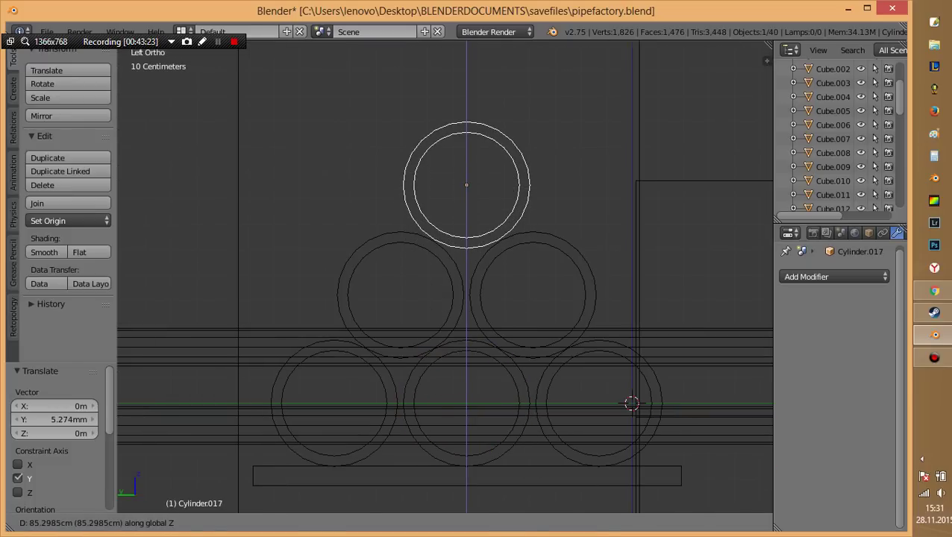
{"action": "left_click", "coordinate": [631, 403]}
Return to solid shading and orbit to review the three-two-one pipe pyramid.
{"action": "key", "text": "z"}
{"action": "middle_click_drag", "start_coordinate": [527, 335], "coordinate": [447, 417]}
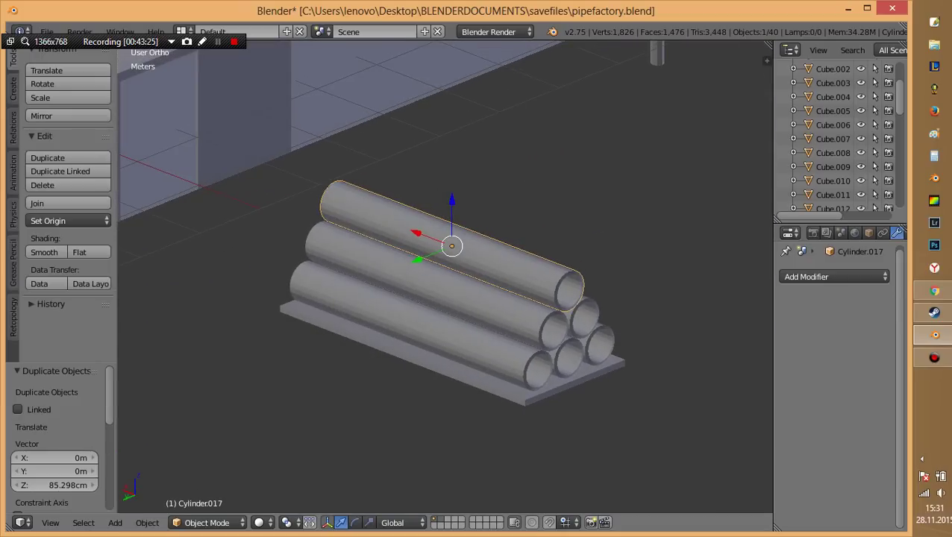
{"action": "key", "text": "a"}
{"action": "key", "text": "shift+a"}
Add a cube, then orbit around the factory inspecting the pipe stack in wireframe.
{"action": "left_click", "coordinate": [596, 295]}
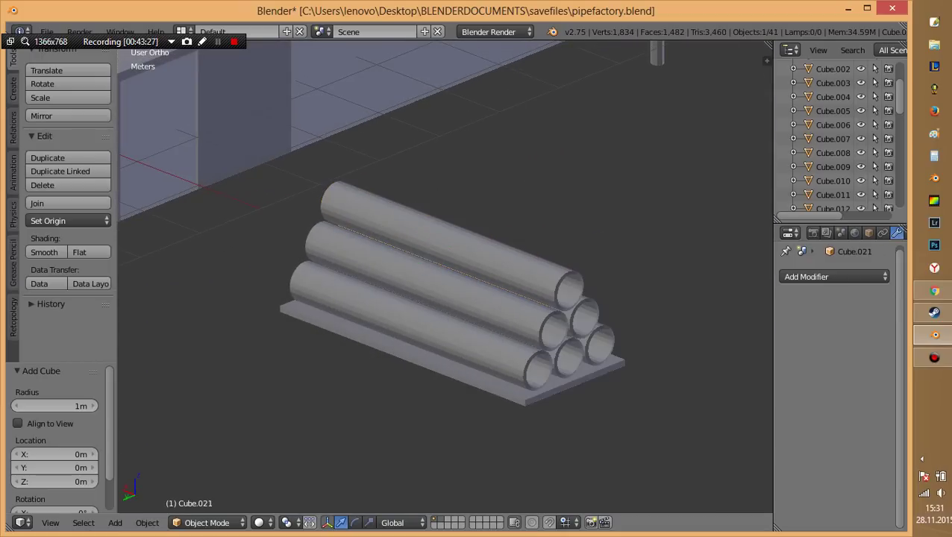
{"action": "middle_click_drag", "start_coordinate": [444, 283], "coordinate": [417, 246]}
{"action": "scroll", "coordinate": [444, 283], "scroll_direction": "down", "scroll_amount": 5}
{"action": "right_click", "coordinate": [308, 291]}
{"action": "middle_click_drag", "start_coordinate": [308, 295], "coordinate": [321, 298]}
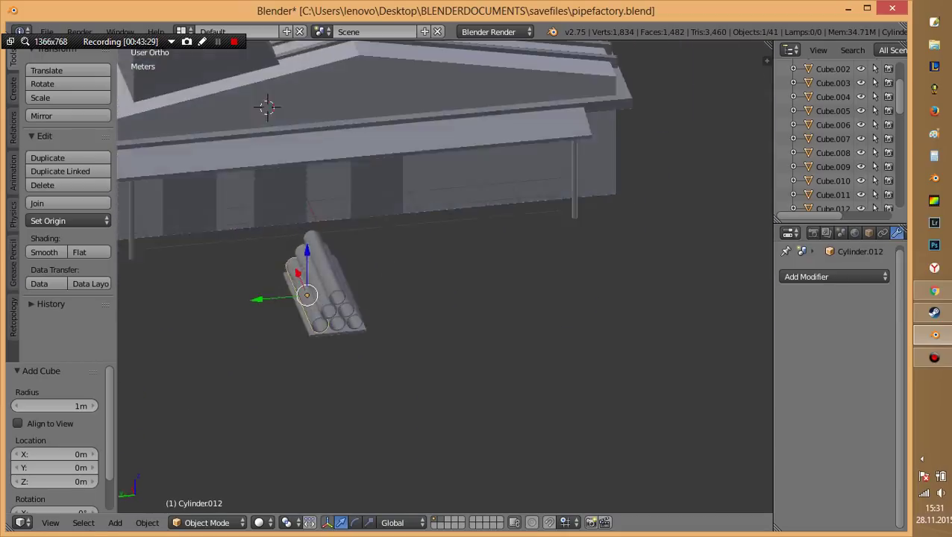
{"action": "middle_click_drag", "start_coordinate": [447, 298], "coordinate": [418, 283]}
{"action": "key", "text": "z"}
{"action": "right_click", "coordinate": [522, 120]}
{"action": "middle_click_drag", "start_coordinate": [522, 119], "coordinate": [485, 223]}
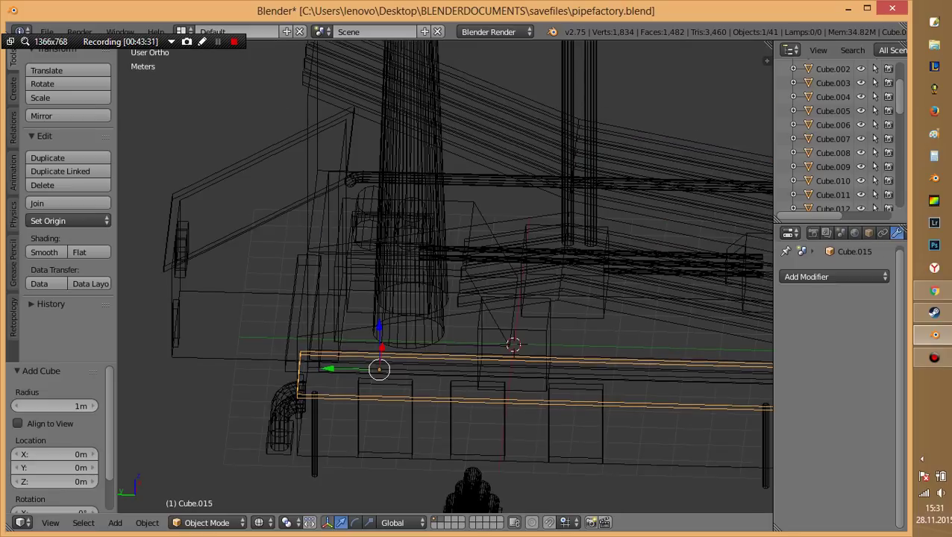
{"action": "key", "text": "ctrl+z"}
{"action": "mouse_move", "coordinate": [448, 298]}
{"action": "middle_mouse_down"}
{"action": "mouse_move", "coordinate": [447, 268]}
{"action": "mouse_move", "coordinate": [407, 328]}
{"action": "middle_mouse_up"}
{"action": "key", "text": "a"}
{"action": "key", "text": "z"}
{"action": "key", "text": "z"}
Add another cube and move it toward the pipe stack.
{"action": "key", "text": "shift+a"}
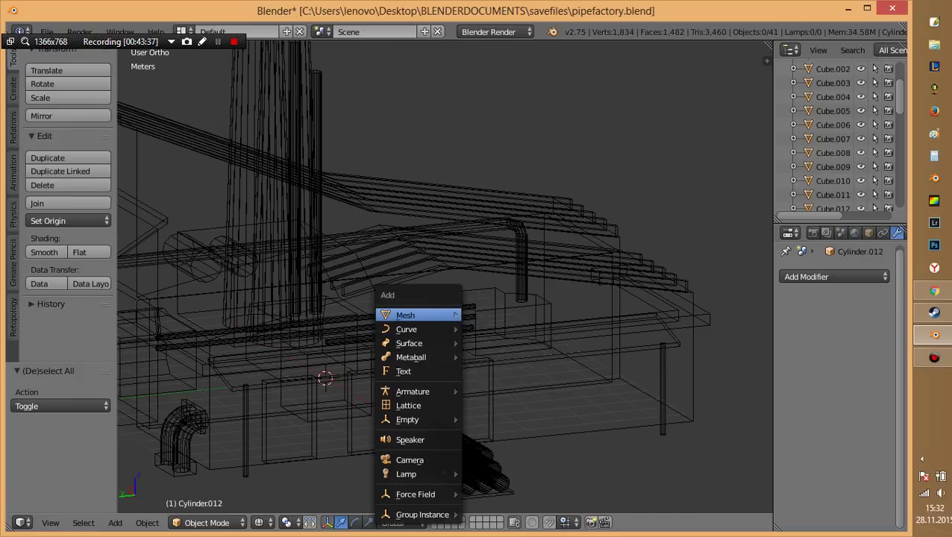
{"action": "left_click", "coordinate": [493, 328]}
{"action": "scroll", "coordinate": [493, 329], "scroll_direction": "down", "scroll_amount": 5}
{"action": "key", "text": "g"}
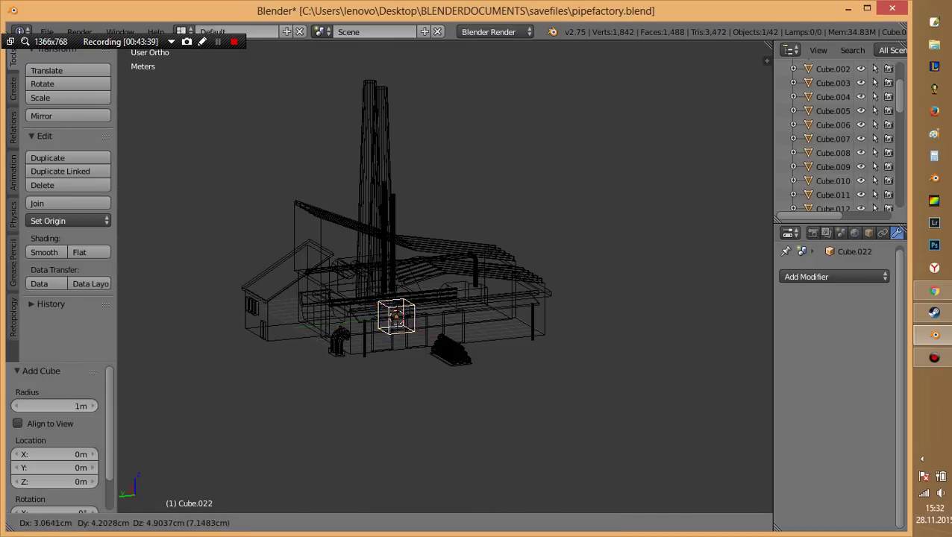
{"action": "key", "text": "Return"}
Delete the extra Cube.021 and select the new cube in side view.
{"action": "right_click", "coordinate": [391, 328]}
{"action": "key", "text": "z"}
{"action": "key", "text": "x"}
{"action": "left_click", "coordinate": [395, 333]}
{"action": "key", "text": "z"}
{"action": "key", "text": "z"}
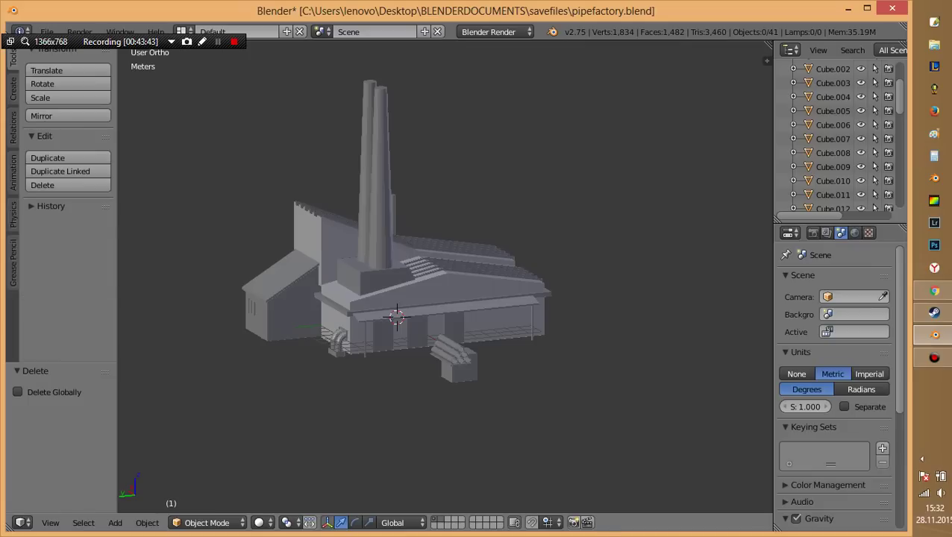
{"action": "right_click", "coordinate": [458, 365]}
{"action": "key", "text": "KP_1"}
In front view, place the new cube in front of the pipe pyramid.
{"action": "key", "text": "KP_3"}
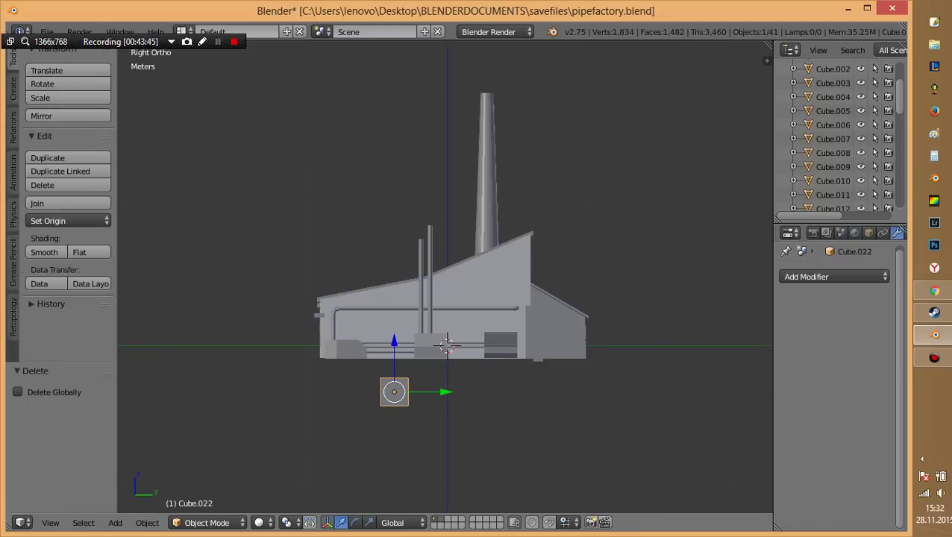
{"action": "key", "text": "KP_1"}
{"action": "scroll", "coordinate": [445, 276], "scroll_direction": "up", "scroll_amount": 4}
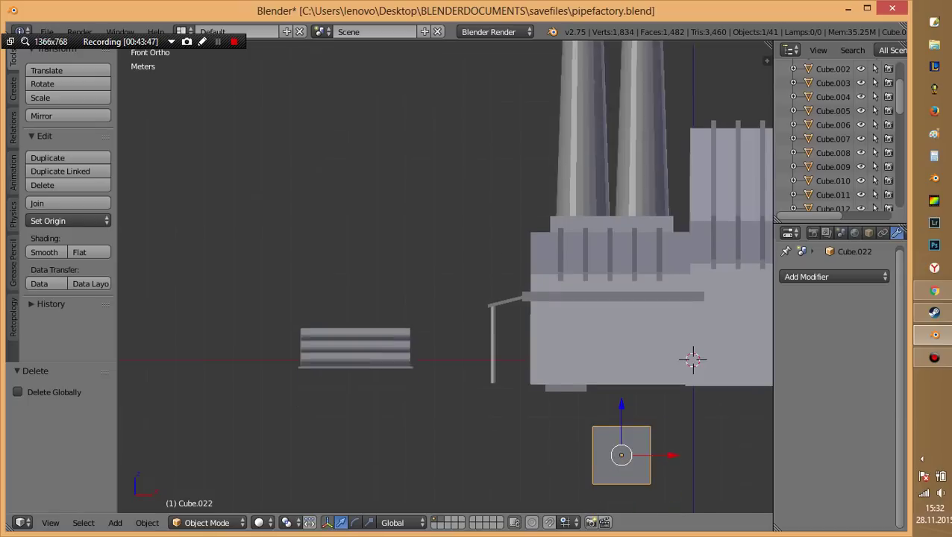
{"action": "key", "text": "g"}
{"action": "key", "text": "Return"}
{"action": "scroll", "coordinate": [445, 276], "scroll_direction": "up", "scroll_amount": 7}
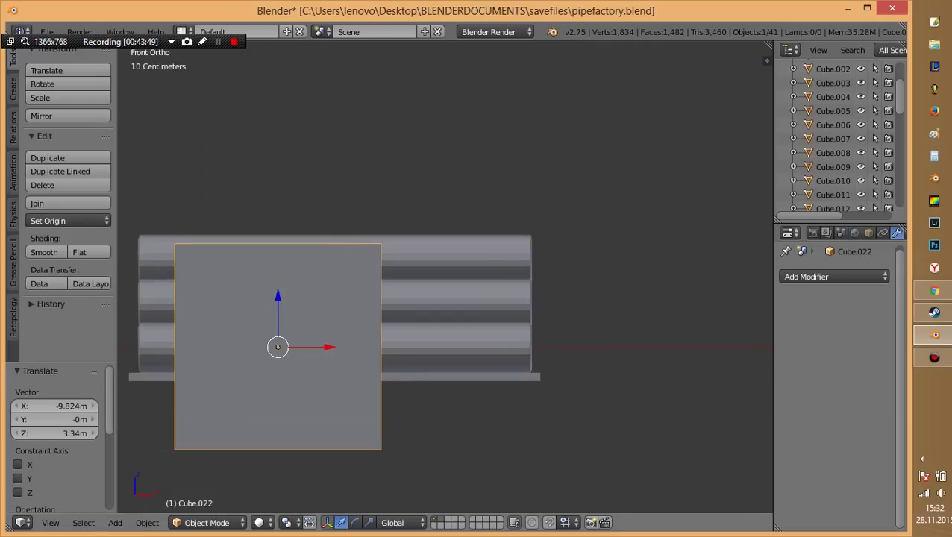
{"action": "middle_click_drag", "start_coordinate": [335, 335], "coordinate": [447, 313], "text": "shift"}
Shrink the cube to 0.1, stretch it vertically into a tall bar, and raise it about 30 cm.
{"action": "type", "text": "s.1"}
{"action": "key", "text": "Return"}
{"action": "key", "text": "s"}
{"action": "key", "text": "z"}
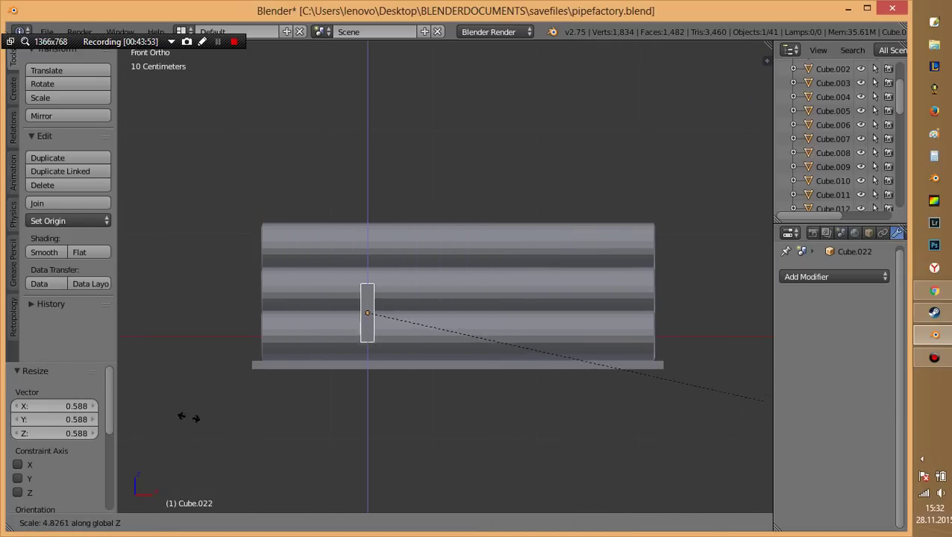
{"action": "key", "text": "Return"}
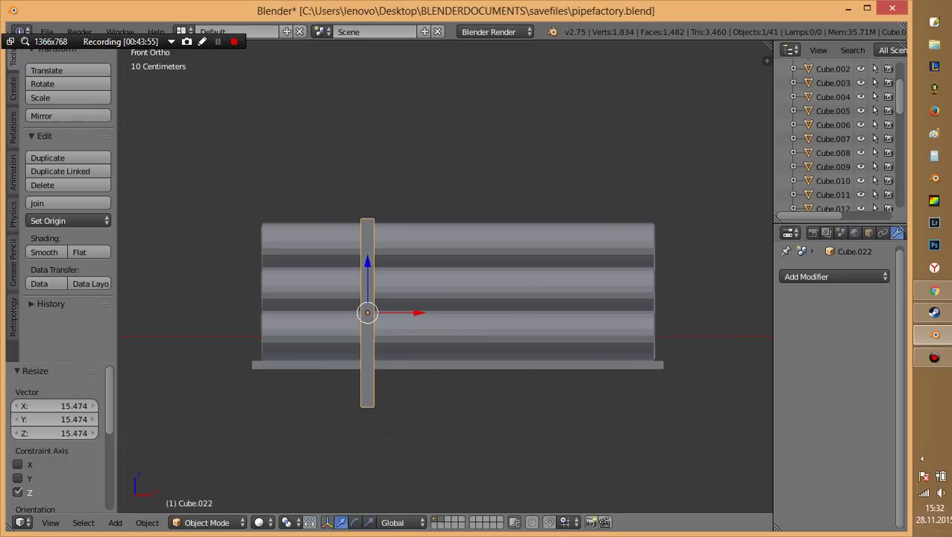
{"action": "key", "text": "g"}
{"action": "key", "text": "z"}
{"action": "key", "text": "Return"}
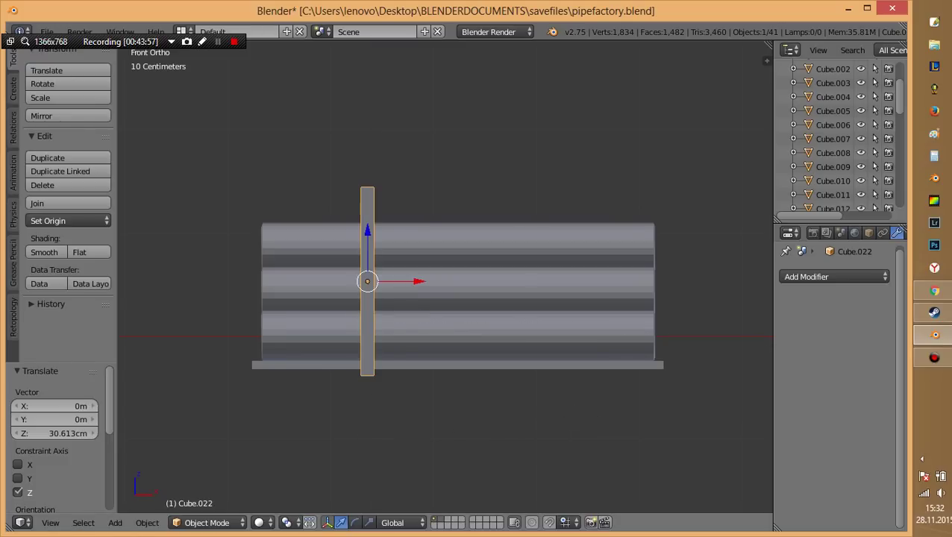
In wireframe side view, move the bar 3.837 m along Y toward the pipes.
{"action": "key", "text": "KP_3"}
{"action": "key", "text": "z"}
{"action": "scroll", "coordinate": [424, 336], "scroll_direction": "down", "scroll_amount": 3}
{"action": "key", "text": "g"}
{"action": "key", "text": "y"}
{"action": "key", "text": "Return"}
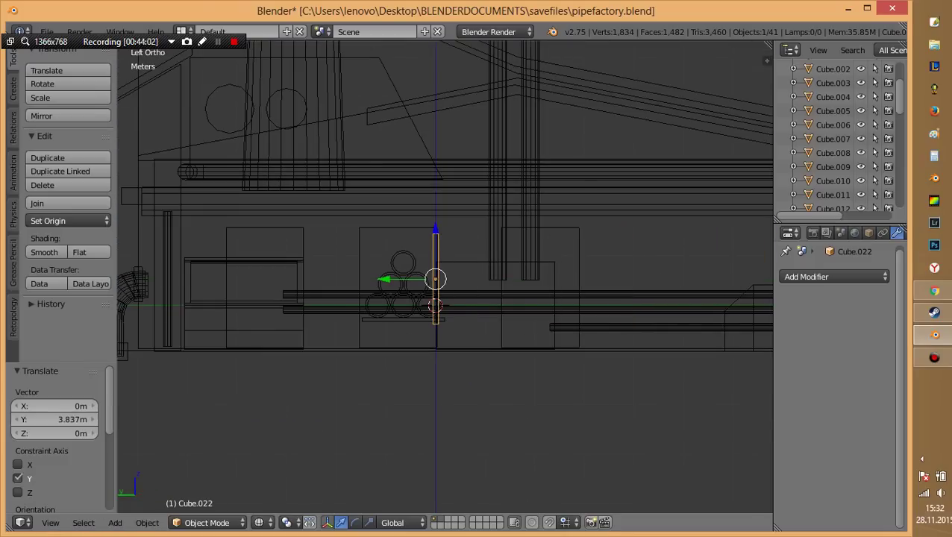
Thin the bar along Y into a slat beside the pipe pile.
{"action": "middle_click_drag", "start_coordinate": [434, 336], "coordinate": [463, 224]}
{"action": "scroll", "coordinate": [613, 321], "scroll_direction": "up", "scroll_amount": 3}
{"action": "key", "text": "z"}
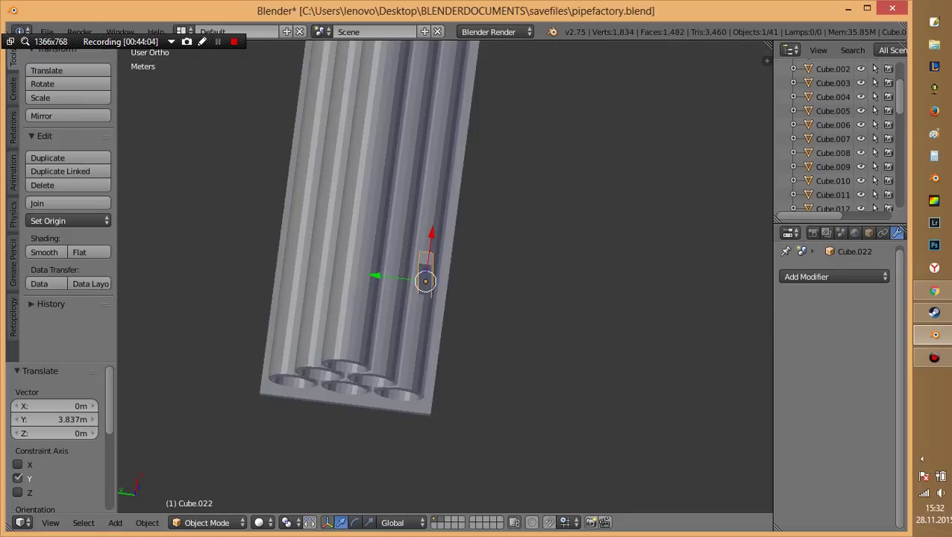
{"action": "key", "text": "s"}
{"action": "key", "text": "y"}
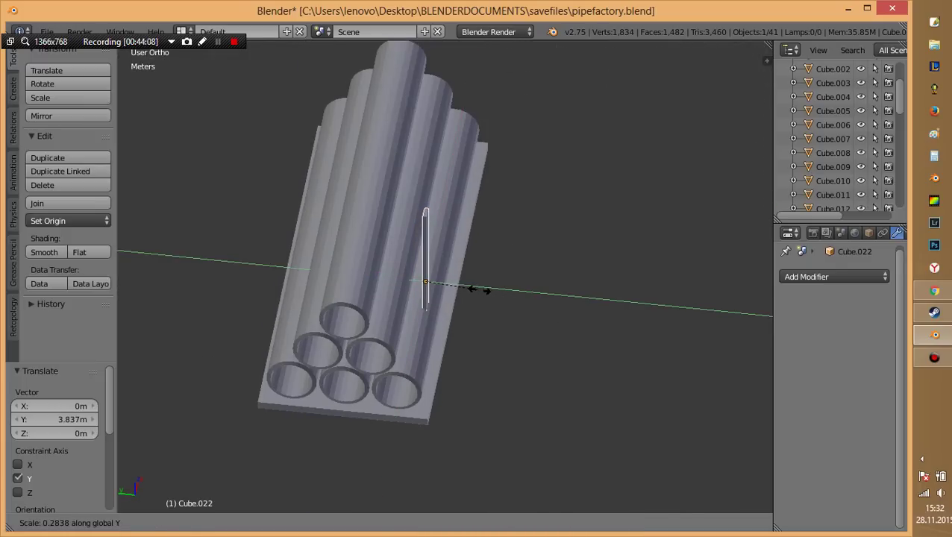
{"action": "left_click", "coordinate": [481, 290]}
{"action": "middle_click_drag", "start_coordinate": [481, 289], "coordinate": [492, 247]}
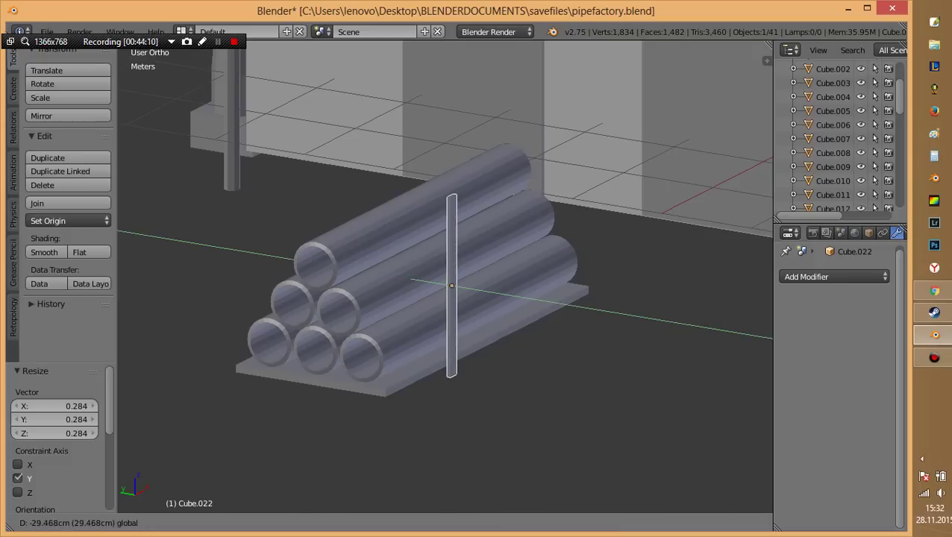
{"action": "key", "text": "Return"}
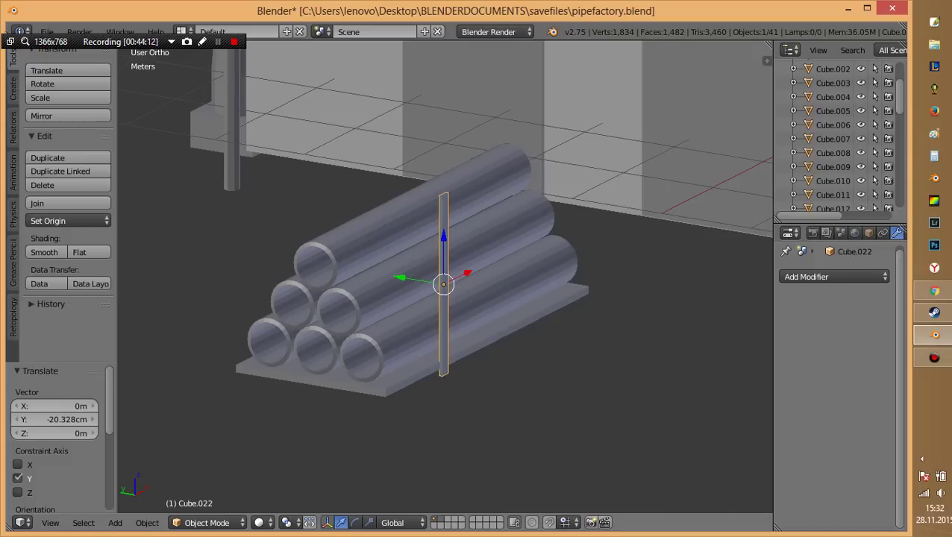
From the side view, tilt the slat about -31.9° around X against the pipes.
{"action": "key", "text": "KP_1"}
{"action": "key", "text": "ctrl+KP_3"}
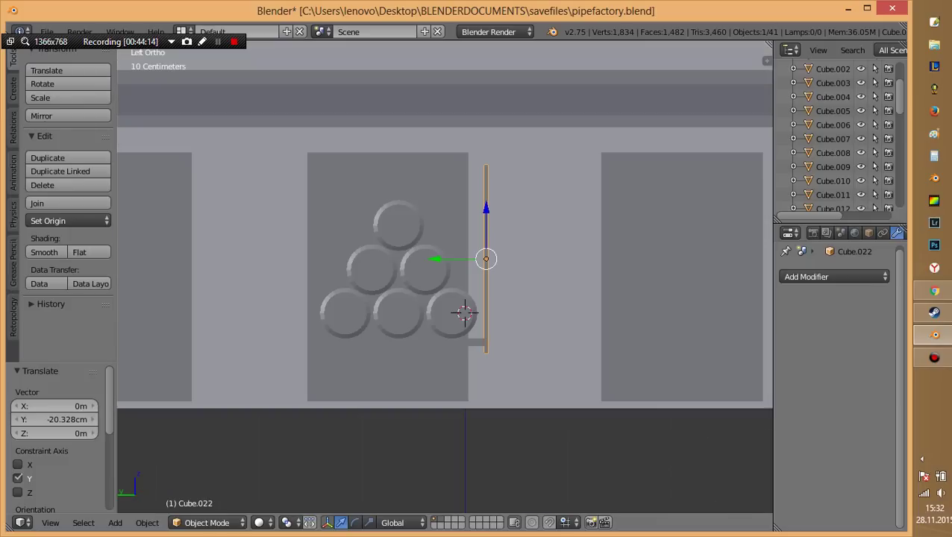
{"action": "scroll", "coordinate": [446, 275], "scroll_direction": "up", "scroll_amount": 2}
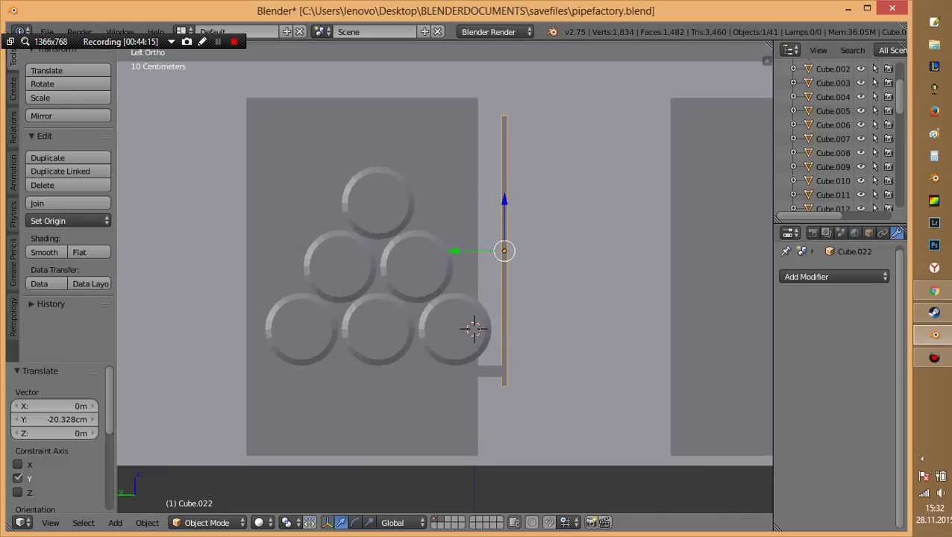
{"action": "key", "text": "r"}
{"action": "key", "text": "x"}
{"action": "key", "text": "Return"}
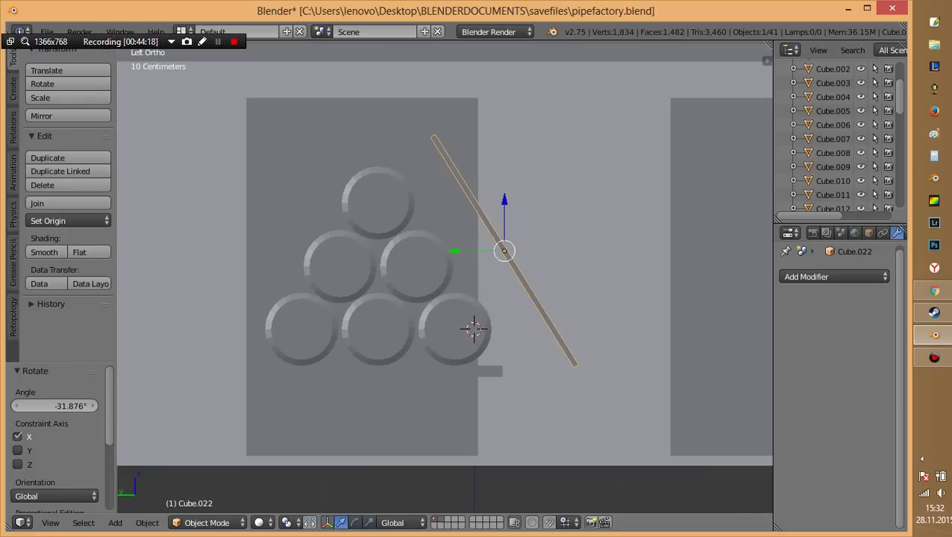
{"action": "key", "text": "g"}
{"action": "key", "text": "y"}
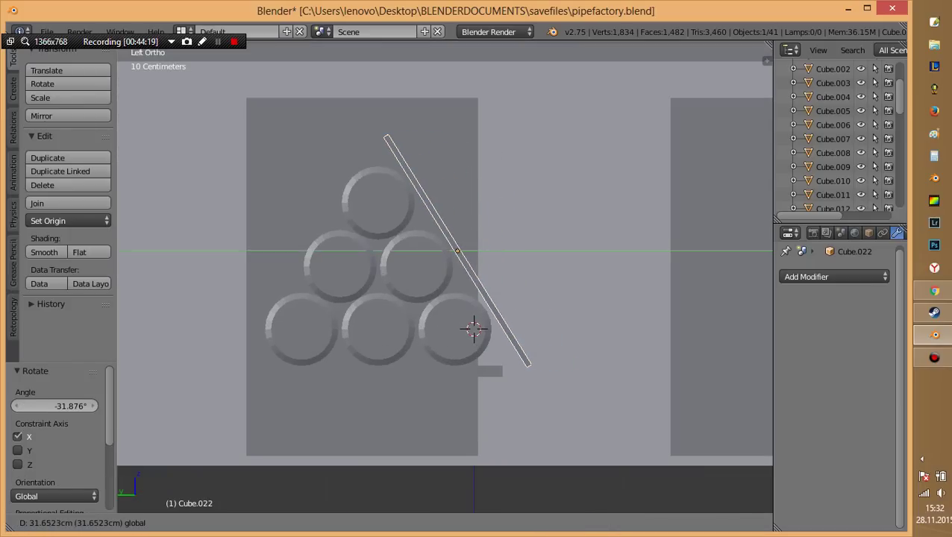
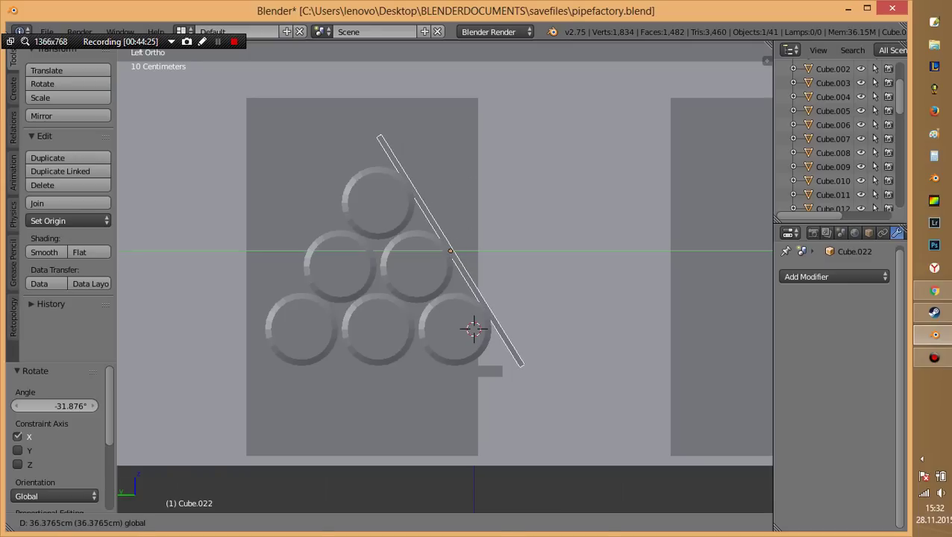
Shift the strut along its Y axis and add a loop cut across it.
{"action": "key", "text": "Return"}
{"action": "scroll", "coordinate": [539, 404], "scroll_direction": "up", "scroll_amount": 3}
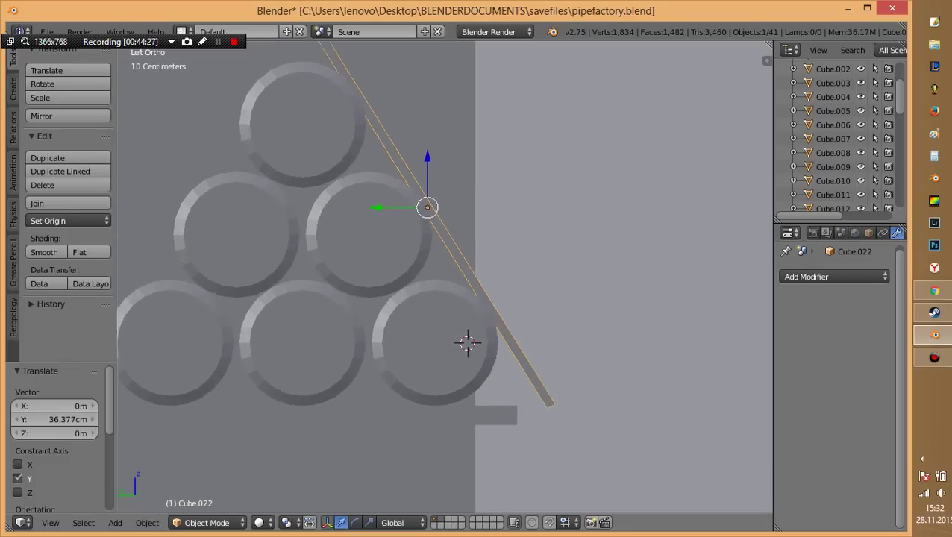
{"action": "key", "text": "Tab"}
{"action": "key", "text": "ctrl+r"}
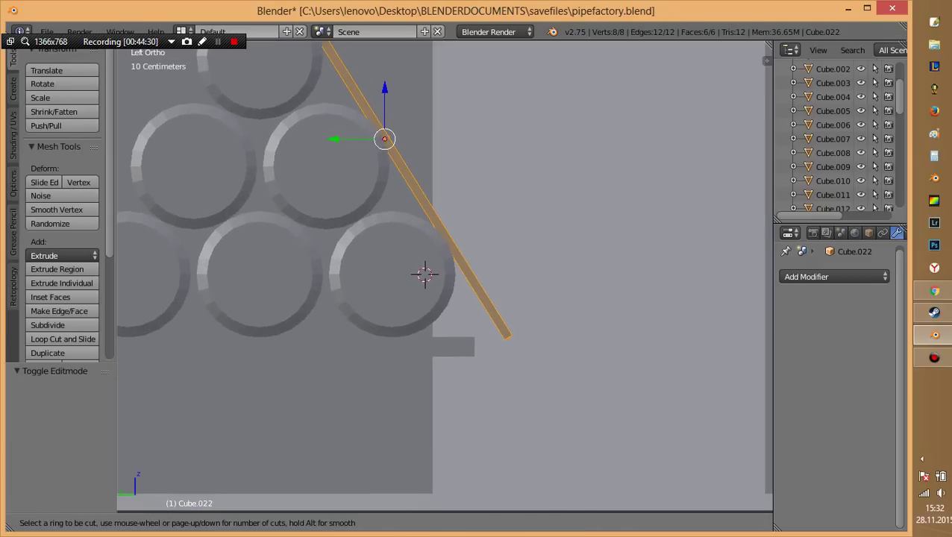
{"action": "left_click", "coordinate": [444, 233]}
{"action": "key", "text": "Return"}
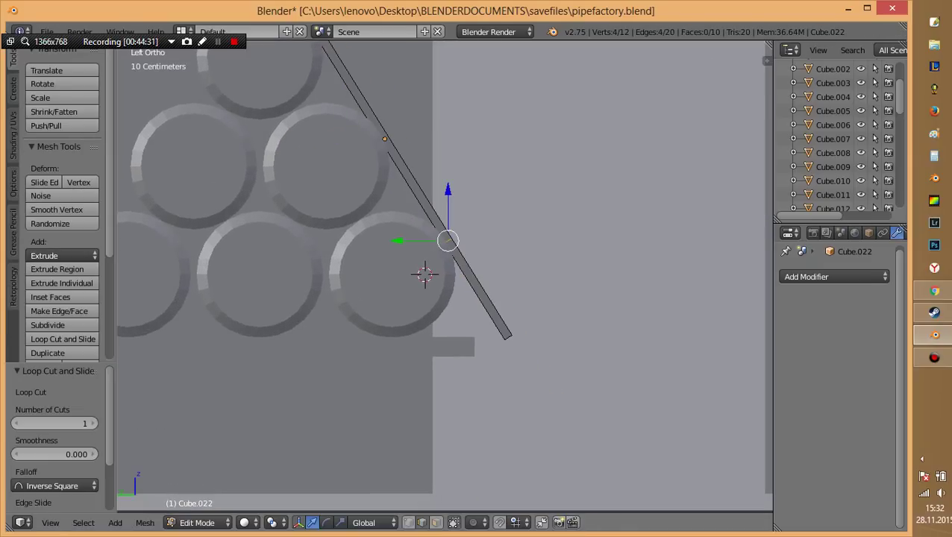
Move the strut's bottom end face down onto the base plate, then orbit to check it.
{"action": "key", "text": "a"}
{"action": "key", "text": "z"}
{"action": "right_click", "coordinate": [507, 336]}
{"action": "key", "text": "g"}
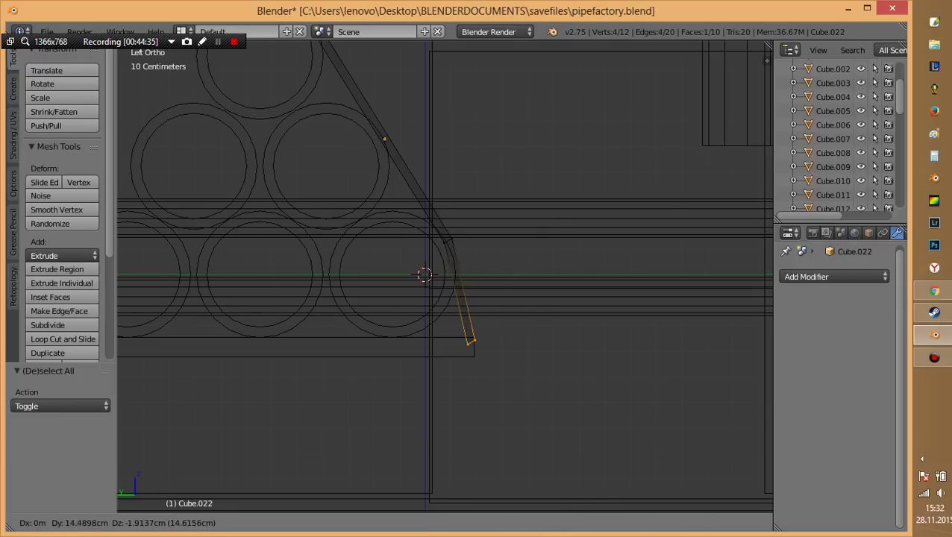
{"action": "key", "text": "Return"}
{"action": "key", "text": "Tab"}
{"action": "key", "text": "a"}
{"action": "key", "text": "z"}
{"action": "mouse_move", "coordinate": [432, 271]}
{"action": "middle_mouse_down"}
{"action": "mouse_move", "coordinate": [418, 223]}
{"action": "mouse_move", "coordinate": [448, 269]}
{"action": "mouse_move", "coordinate": [447, 179]}
{"action": "middle_mouse_up"}
{"action": "middle_click_drag", "start_coordinate": [448, 224], "coordinate": [492, 224]}
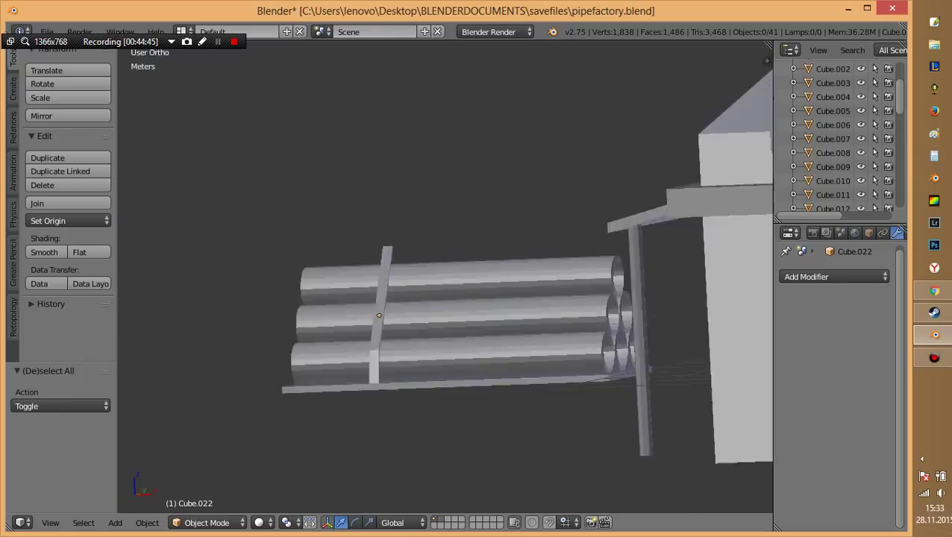
In wireframe side view, add two loop cuts near the top of strut Cube.022.
{"action": "key", "text": "ctrl+KP_3"}
{"action": "scroll", "coordinate": [444, 275], "scroll_direction": "up", "scroll_amount": 4}
{"action": "key", "text": "z"}
{"action": "scroll", "coordinate": [448, 298], "scroll_direction": "up", "scroll_amount": 2}
{"action": "right_click", "coordinate": [527, 402]}
{"action": "key", "text": "Tab"}
{"action": "key", "text": "ctrl+r"}
{"action": "left_click", "coordinate": [471, 313]}
{"action": "left_click", "coordinate": [440, 259]}
{"action": "key", "text": "a"}
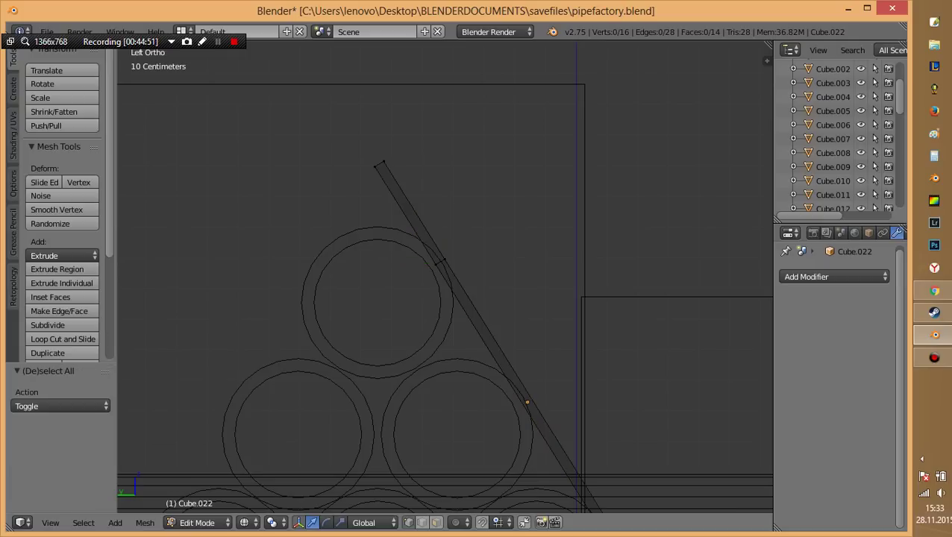
{"action": "key", "text": "ctrl+r"}
{"action": "left_click", "coordinate": [406, 222]}
{"action": "left_click", "coordinate": [420, 231]}
Move, tilt and reposition the strut's top segment toward the top pipe.
{"action": "key", "text": "a"}
{"action": "key", "text": "c"}
{"action": "left_click_drag", "start_coordinate": [404, 201], "coordinate": [396, 200]}
{"action": "key", "text": "g"}
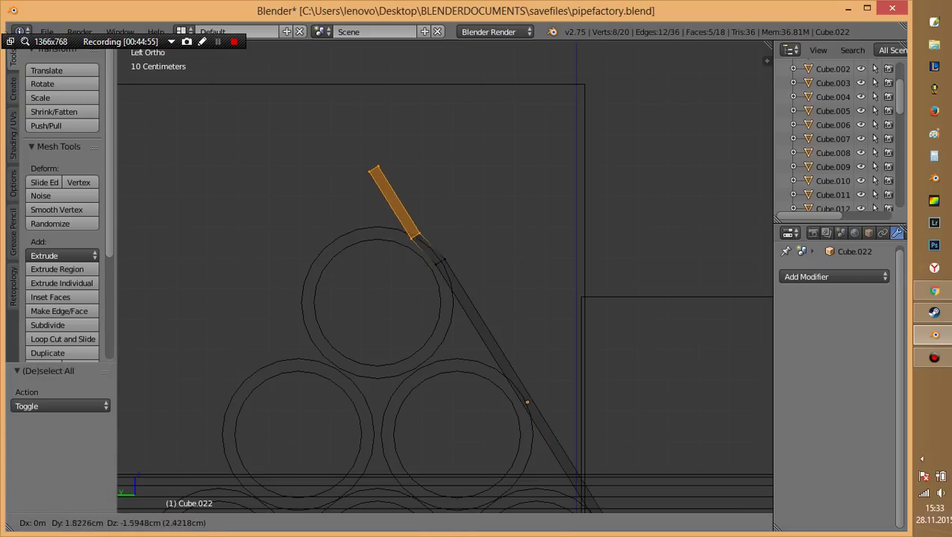
{"action": "key", "text": "Return"}
{"action": "key", "text": "r"}
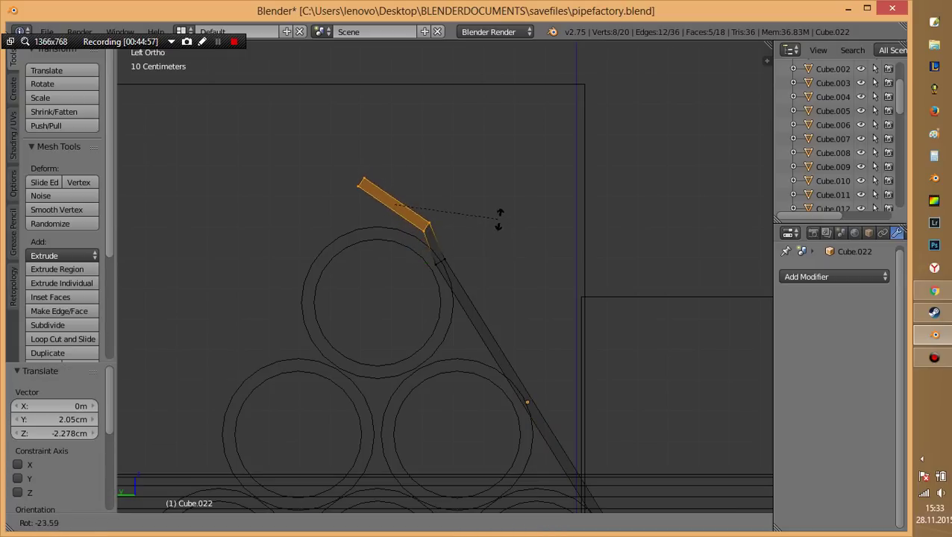
{"action": "key", "text": "Return"}
{"action": "key", "text": "g"}
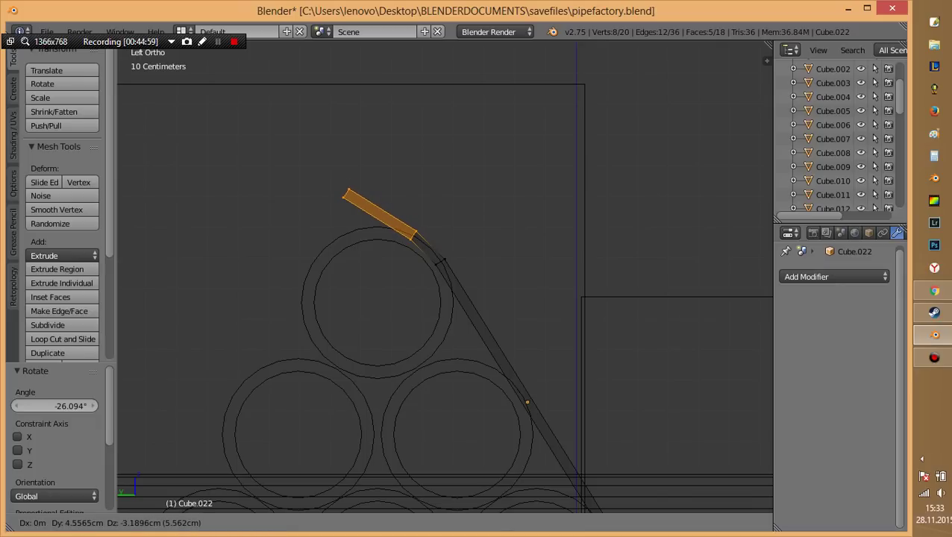
{"action": "key", "text": "Return"}
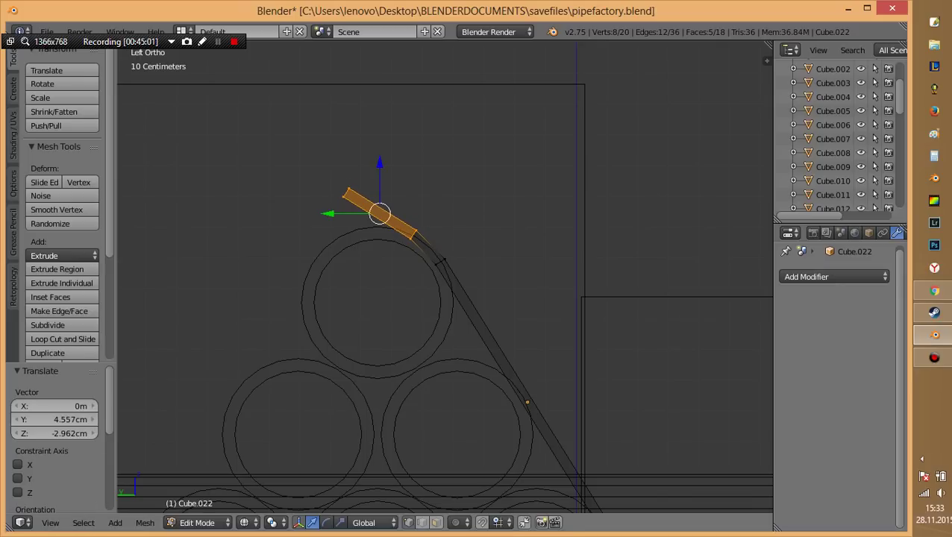
{"action": "key", "text": "a"}
Add a loop cut on the top segment and rotate its end block.
{"action": "key", "text": "ctrl+r"}
{"action": "left_click", "coordinate": [379, 213]}
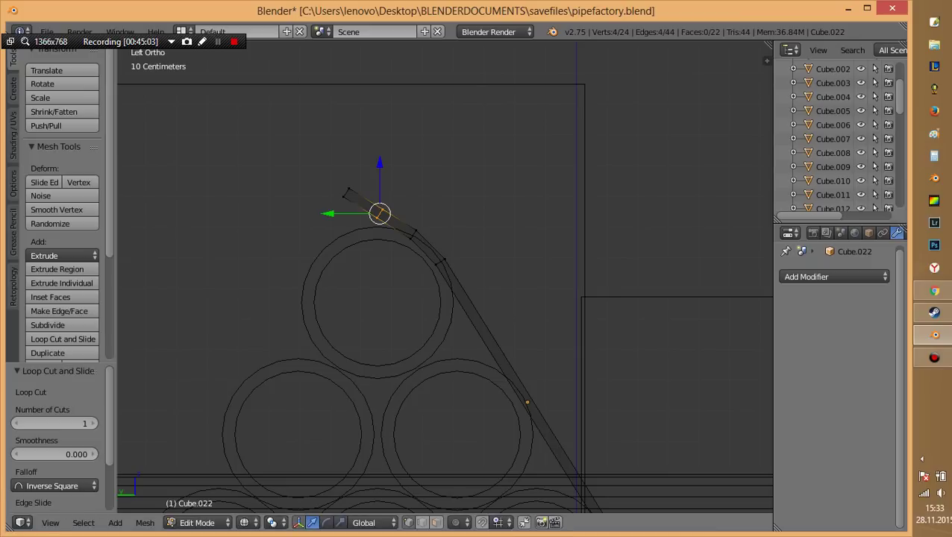
{"action": "right_click", "coordinate": [348, 192], "text": "alt+shift"}
{"action": "key", "text": "r"}
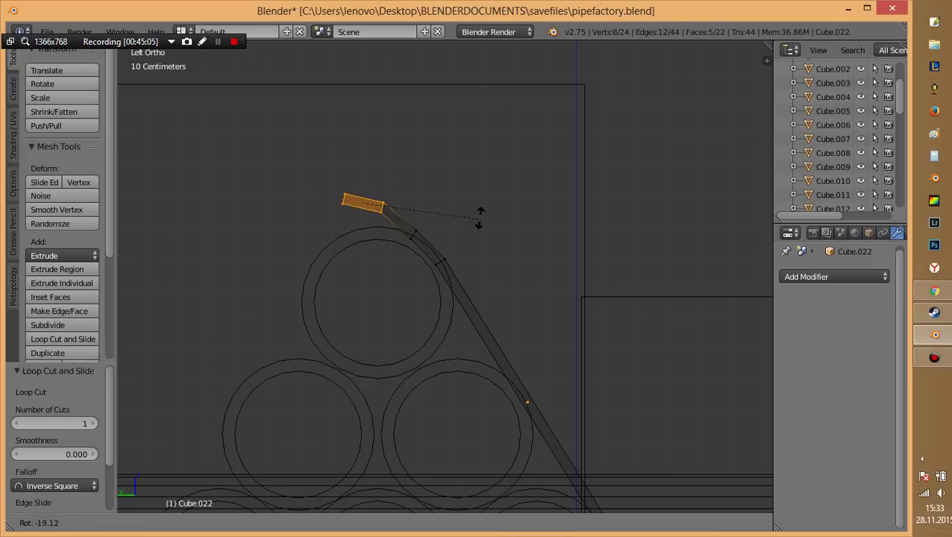
{"action": "key", "text": "Return"}
{"action": "key", "text": "g"}
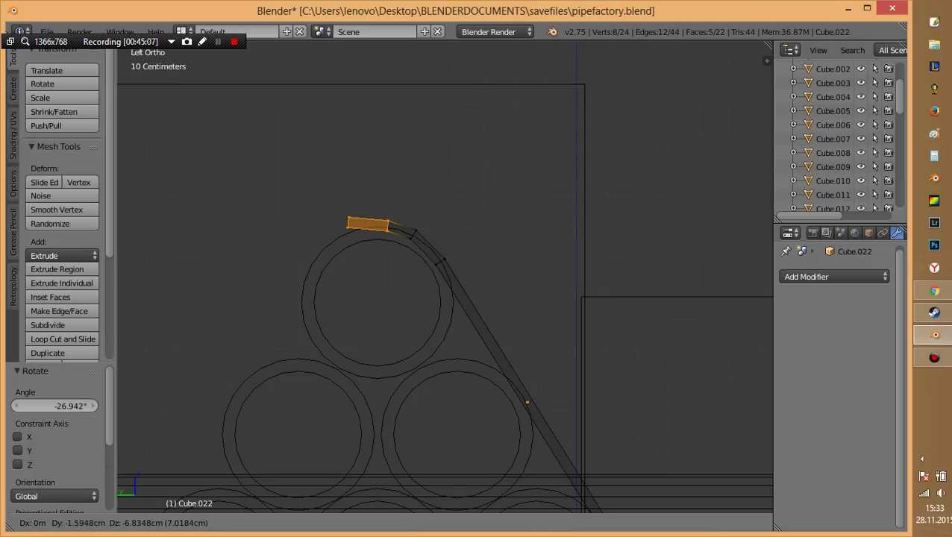
{"action": "key", "text": "Escape"}
Rotate the strut's tip by about 13° and move it to curve over the pipe.
{"action": "key", "text": "a"}
{"action": "key", "text": "c"}
{"action": "left_click", "coordinate": [350, 221]}
{"action": "key", "text": "Escape"}
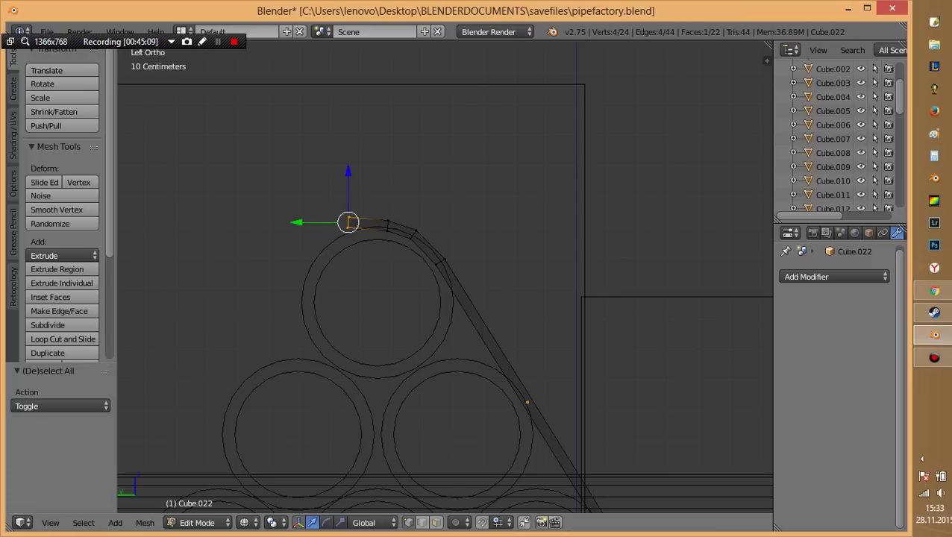
{"action": "key", "text": "r"}
{"action": "left_click", "coordinate": [494, 252]}
{"action": "key", "text": "g"}
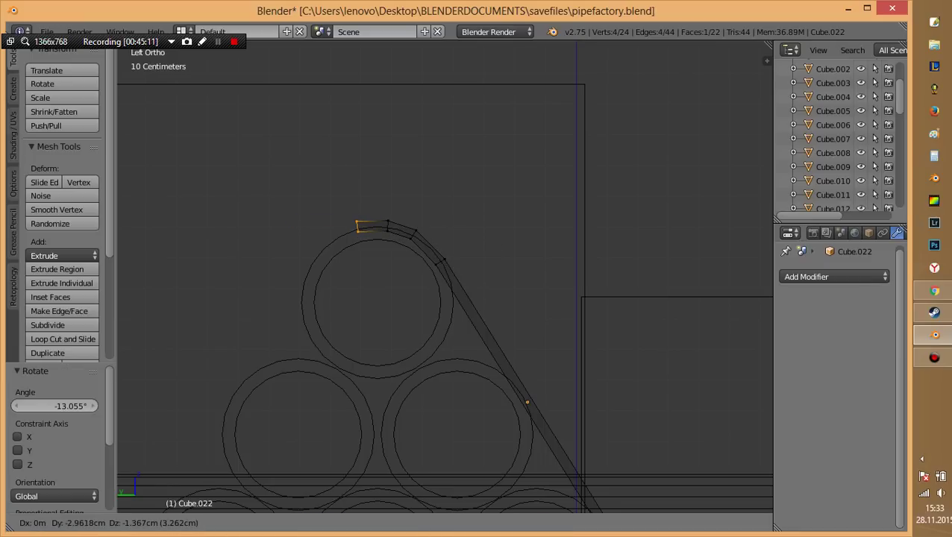
{"action": "key", "text": "Return"}
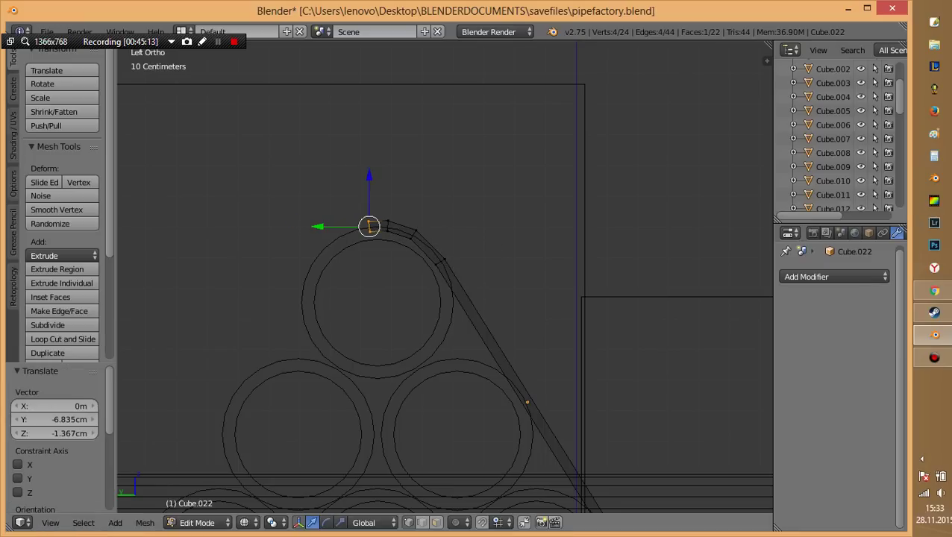
{"action": "scroll", "coordinate": [444, 276], "scroll_direction": "down", "scroll_amount": 5}
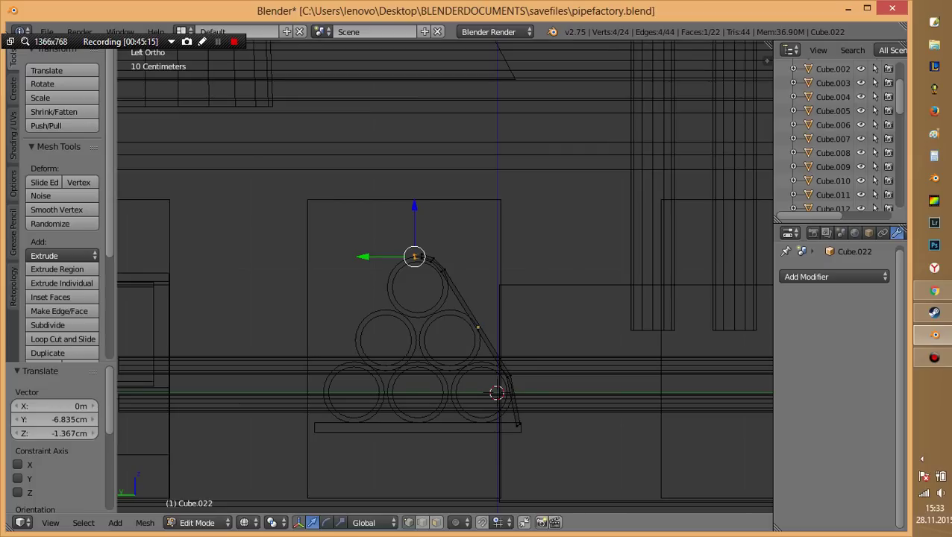
{"action": "scroll", "coordinate": [444, 270], "scroll_direction": "up", "scroll_amount": 2}
{"action": "scroll", "coordinate": [443, 271], "scroll_direction": "up", "scroll_amount": 2}
Add a loop cut near the lower end and move and rotate that section onto the base.
{"action": "key", "text": "ctrl+r"}
{"action": "left_click", "coordinate": [425, 282]}
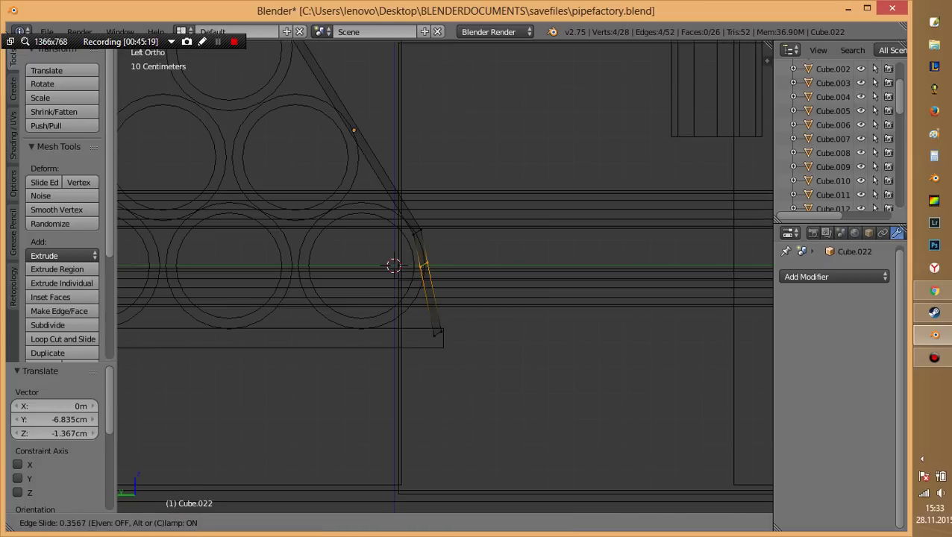
{"action": "key", "text": "Return"}
{"action": "scroll", "coordinate": [444, 276], "scroll_direction": "up", "scroll_amount": 2}
{"action": "key", "text": "g"}
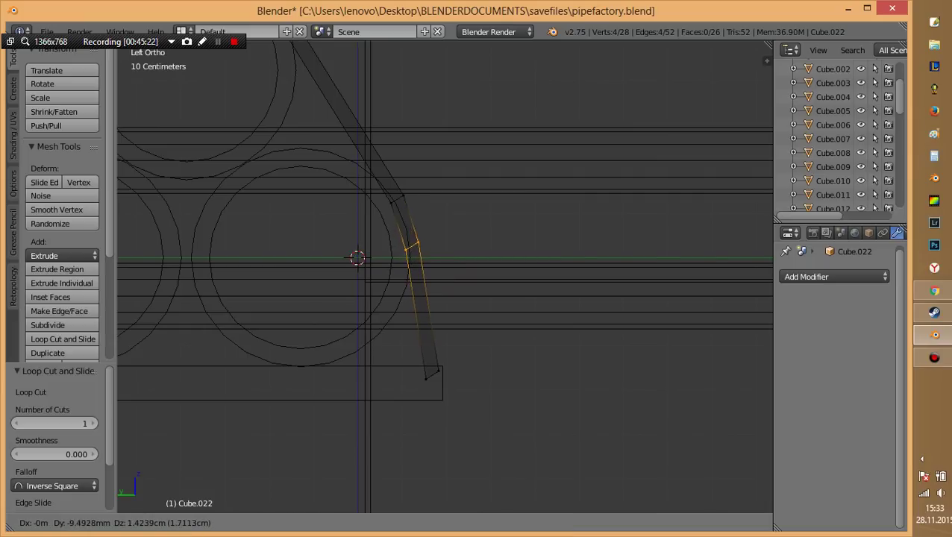
{"action": "key", "text": "Return"}
{"action": "key", "text": "r"}
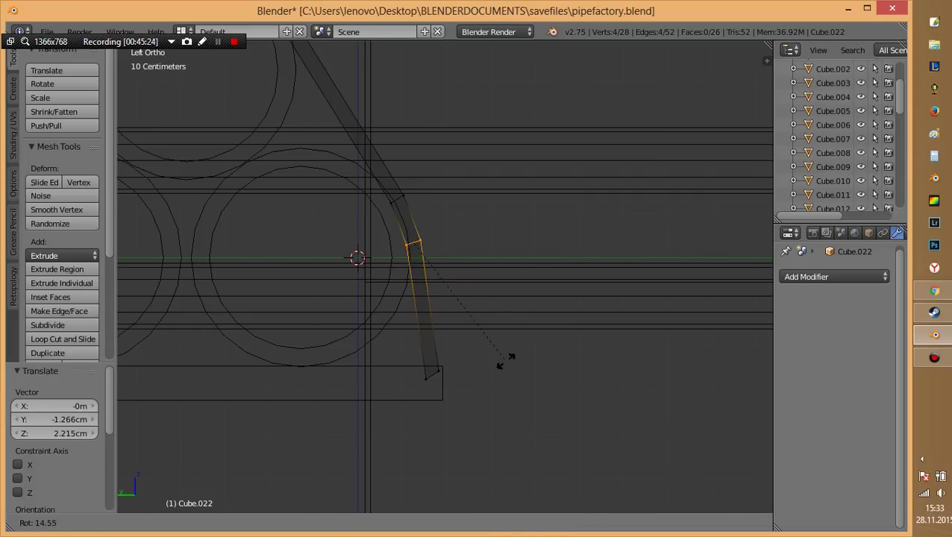
{"action": "key", "text": "Return"}
Return to Object Mode, save the file, and orbit to inspect the bent strut.
{"action": "key", "text": "Tab"}
{"action": "key", "text": "ctrl+s"}
{"action": "key", "text": "Return"}
{"action": "key", "text": "z"}
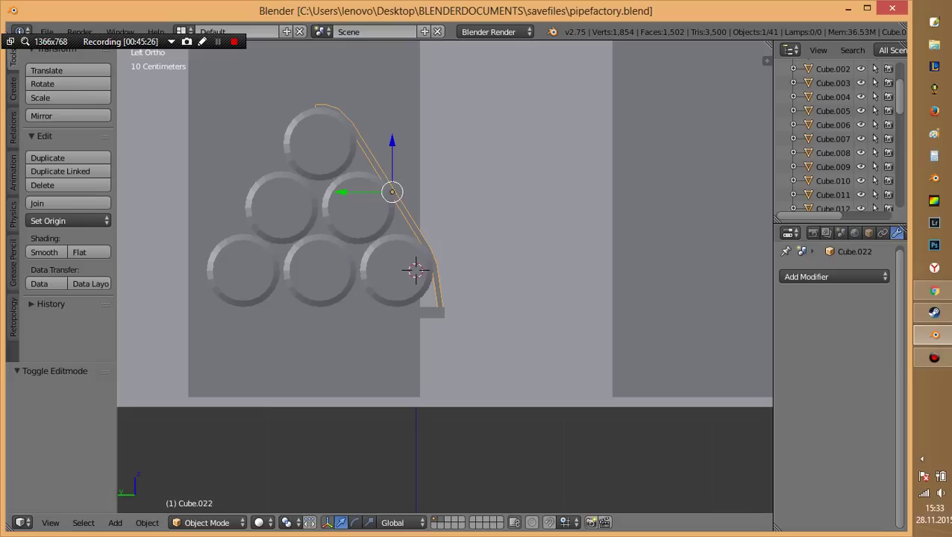
{"action": "key", "text": "a"}
{"action": "mouse_move", "coordinate": [415, 270]}
{"action": "middle_mouse_down"}
{"action": "mouse_move", "coordinate": [455, 246]}
{"action": "mouse_move", "coordinate": [507, 246]}
{"action": "mouse_move", "coordinate": [448, 235]}
{"action": "mouse_move", "coordinate": [462, 238]}
{"action": "middle_mouse_up"}
In side view, select the strap tip's end face and move it.
{"action": "key", "text": "ctrl+KP_3"}
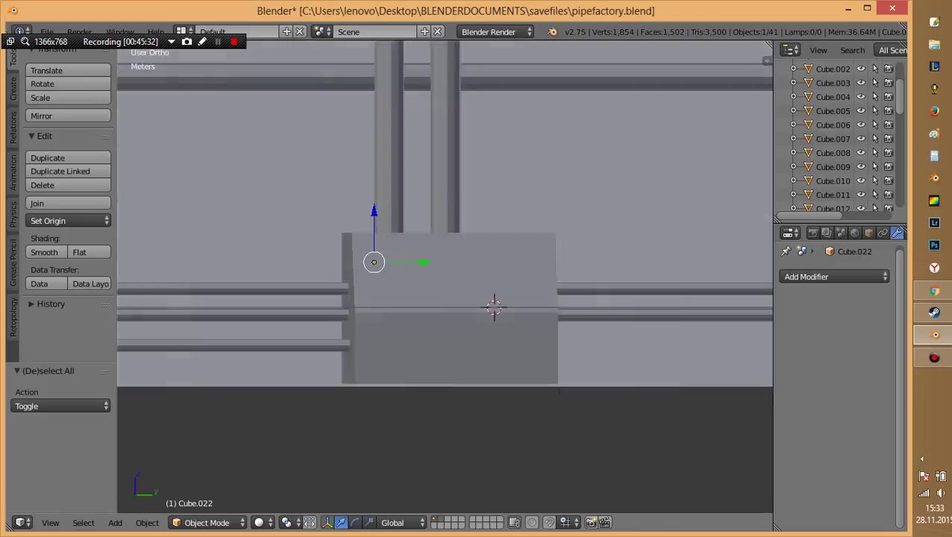
{"action": "scroll", "coordinate": [444, 276], "scroll_direction": "up", "scroll_amount": 4}
{"action": "scroll", "coordinate": [444, 276], "scroll_direction": "up", "scroll_amount": 2}
{"action": "key", "text": "Tab"}
{"action": "scroll", "coordinate": [445, 276], "scroll_direction": "up", "scroll_amount": 4}
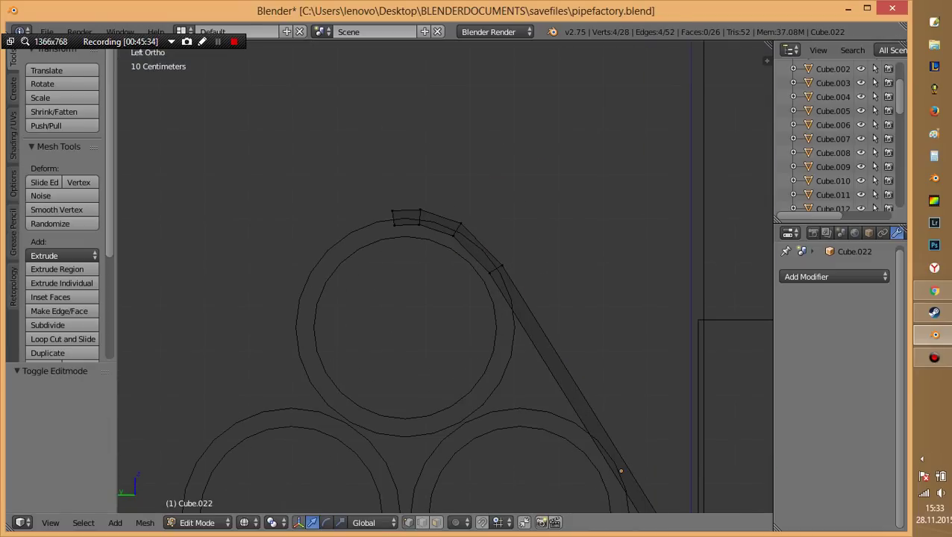
{"action": "key", "text": "c"}
{"action": "left_click_drag", "start_coordinate": [372, 219], "coordinate": [393, 218]}
{"action": "right_click", "coordinate": [393, 218]}
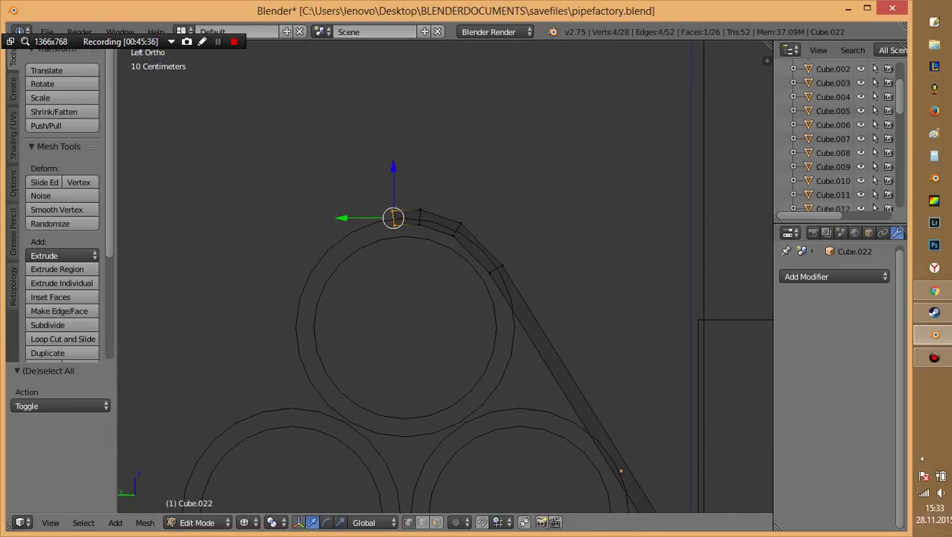
{"action": "key", "text": "g"}
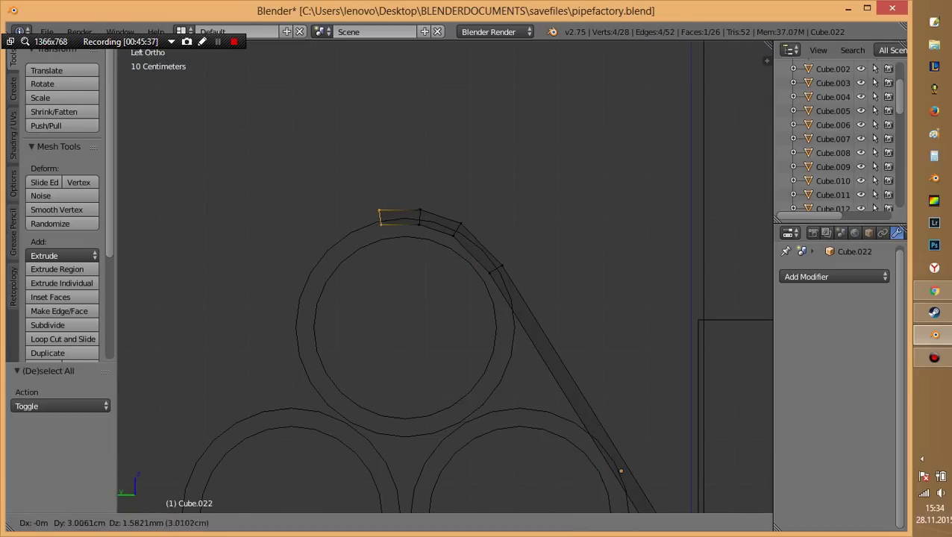
{"action": "left_click", "coordinate": [380, 264]}
Extrude a new strap segment, rotate it about 35° and position it.
{"action": "key", "text": "e"}
{"action": "left_click", "coordinate": [380, 264]}
{"action": "key", "text": "r"}
{"action": "left_click", "coordinate": [381, 265]}
{"action": "key", "text": "g"}
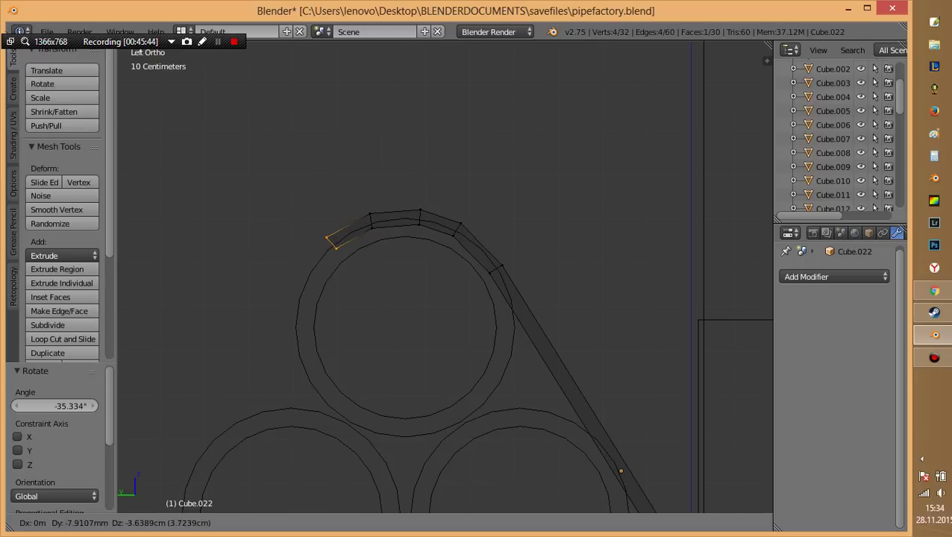
{"action": "key", "text": "Return"}
Extrude another segment over the top pipe, rotated about 36°, then tilt the end face about 17°.
{"action": "key", "text": "e"}
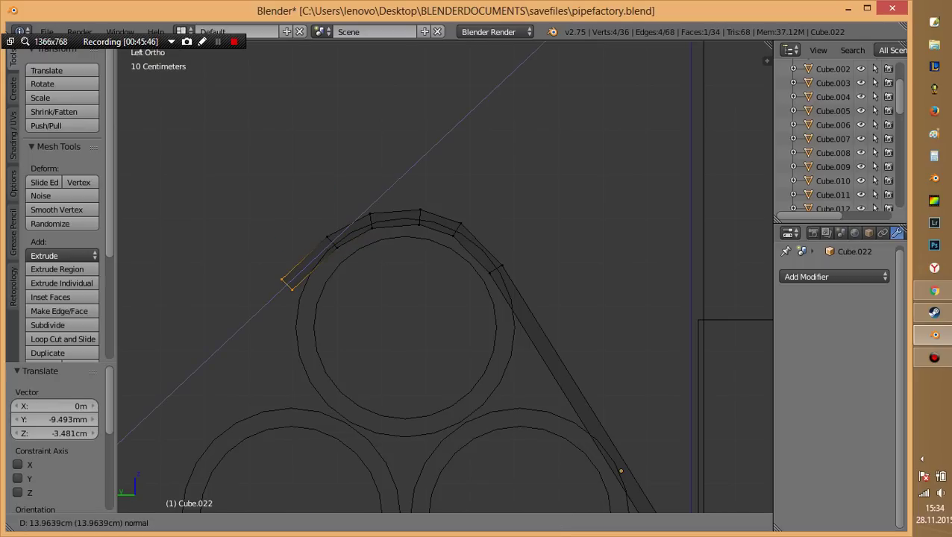
{"action": "left_click", "coordinate": [356, 324]}
{"action": "key", "text": "r"}
{"action": "left_click", "coordinate": [356, 324]}
{"action": "key", "text": "g"}
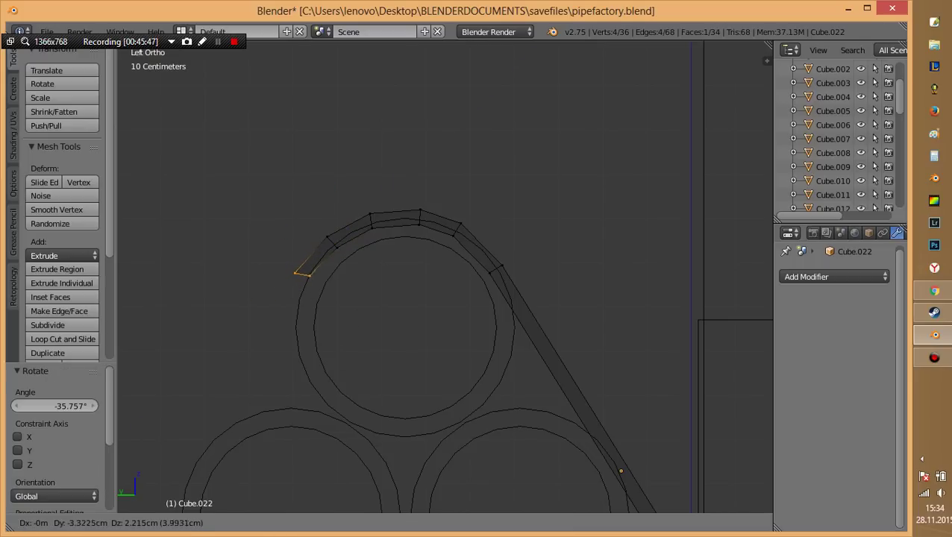
{"action": "key", "text": "Return"}
{"action": "key", "text": "r"}
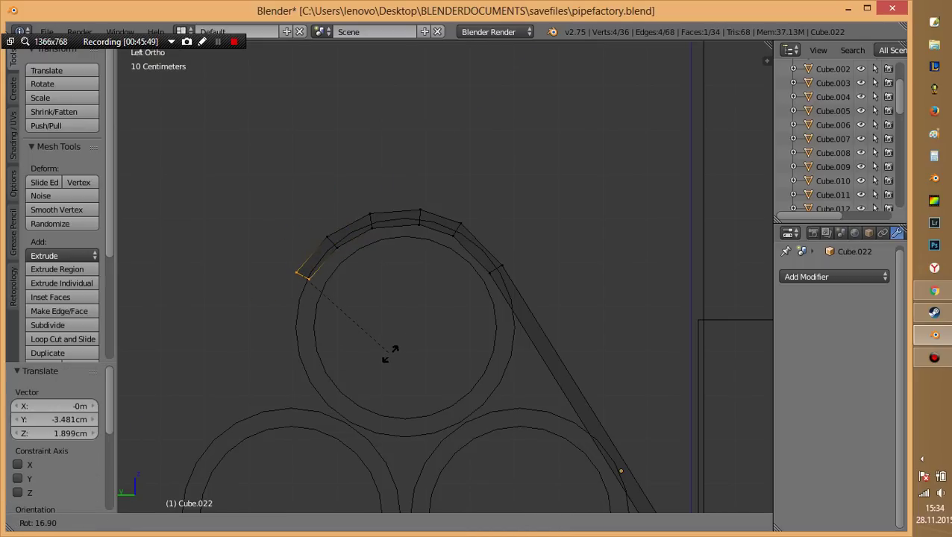
{"action": "left_click", "coordinate": [389, 352]}
Extrude a long segment down the bundle's left side and adjust its end face position.
{"action": "scroll", "coordinate": [390, 352], "scroll_direction": "down", "scroll_amount": 3}
{"action": "key", "text": "e"}
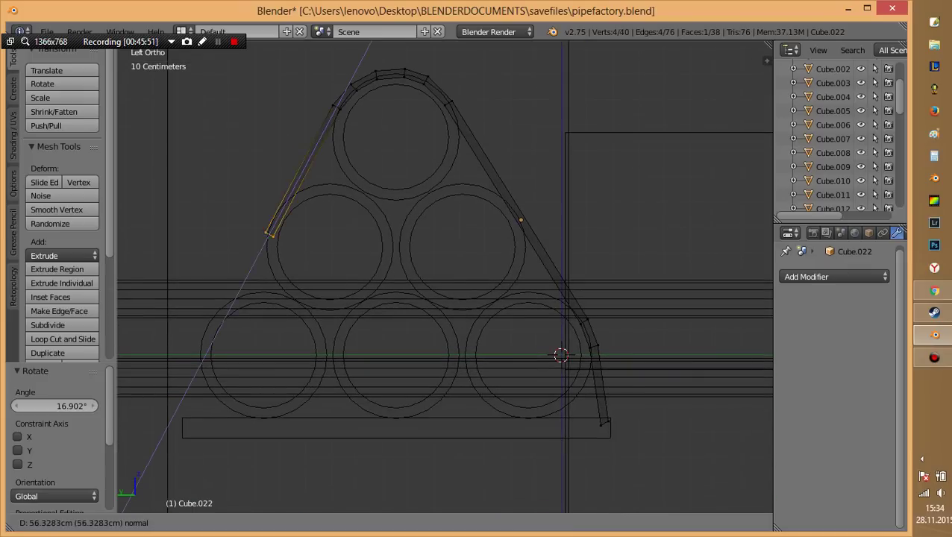
{"action": "key", "text": "Return"}
{"action": "middle_click_drag", "start_coordinate": [448, 298], "coordinate": [550, 268], "text": "shift"}
{"action": "key", "text": "g"}
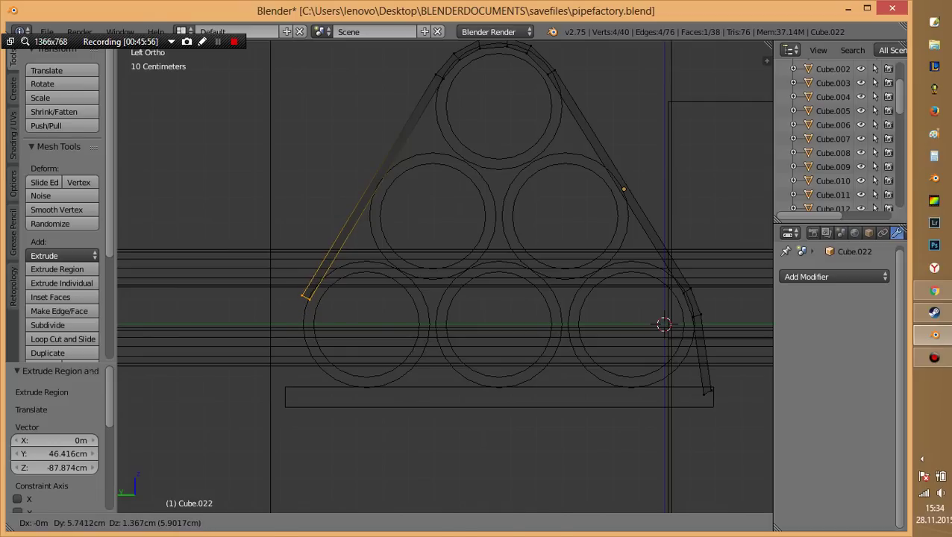
{"action": "key", "text": "Return"}
{"action": "scroll", "coordinate": [444, 276], "scroll_direction": "up", "scroll_amount": 3}
{"action": "middle_click_drag", "start_coordinate": [373, 298], "coordinate": [478, 193], "text": "shift"}
{"action": "key", "text": "g"}
{"action": "key", "text": "Return"}
Tilt the strap's end face around the pipe and extrude it further down to the pallet.
{"action": "key", "text": "r"}
{"action": "key", "text": "Return"}
{"action": "key", "text": "g"}
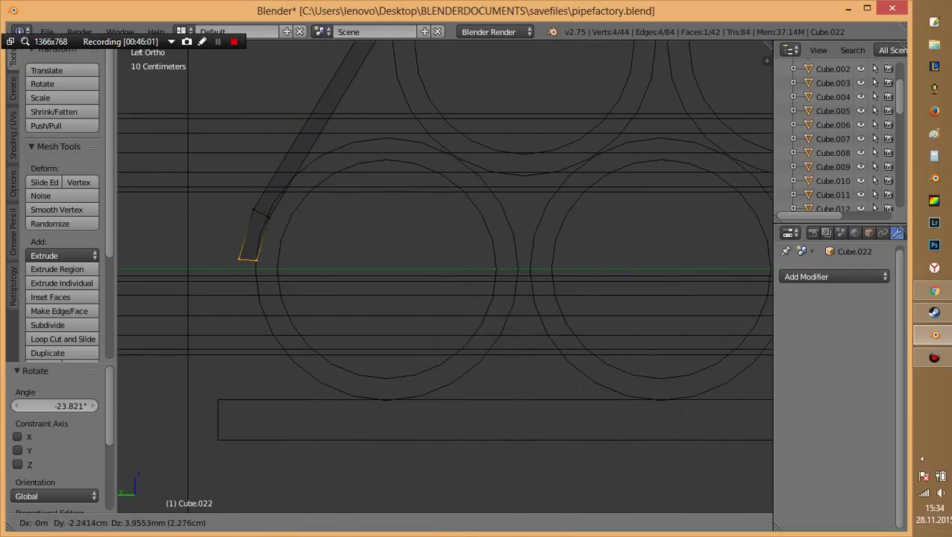
{"action": "key", "text": "Return"}
{"action": "key", "text": "e"}
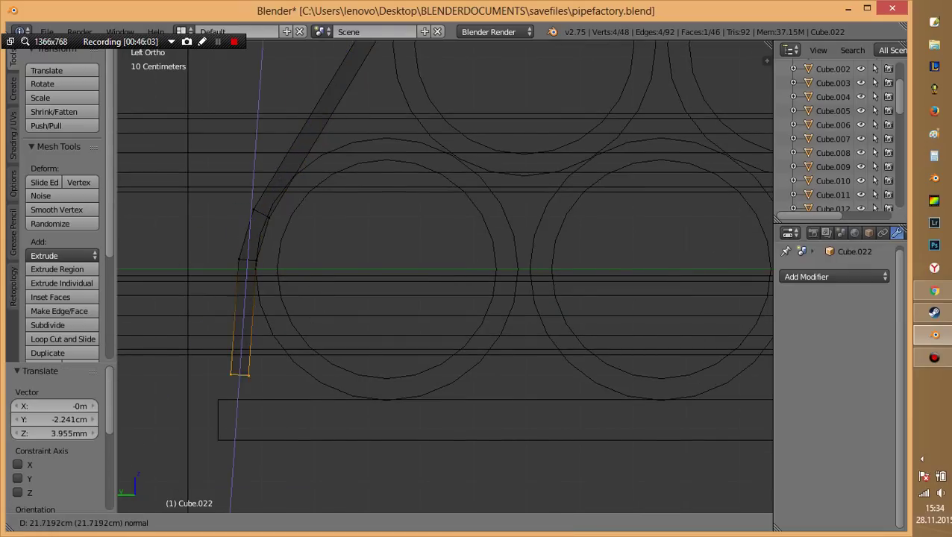
{"action": "key", "text": "Return"}
Return to Object Mode in solid shading and orbit to inspect the wrapped bundle.
{"action": "scroll", "coordinate": [445, 275], "scroll_direction": "down", "scroll_amount": 3}
{"action": "key", "text": "Tab"}
{"action": "key", "text": "a"}
{"action": "key", "text": "z"}
{"action": "middle_click_drag", "start_coordinate": [445, 276], "coordinate": [492, 193]}
{"action": "mouse_move", "coordinate": [446, 298]}
{"action": "middle_mouse_down"}
{"action": "mouse_move", "coordinate": [446, 282]}
{"action": "mouse_move", "coordinate": [403, 261]}
{"action": "mouse_move", "coordinate": [387, 283]}
{"action": "middle_mouse_up"}
Duplicate the strap and slide the copy along X to a second spot on the pipe bundle.
{"action": "key", "text": "shift+d"}
{"action": "key", "text": "x"}
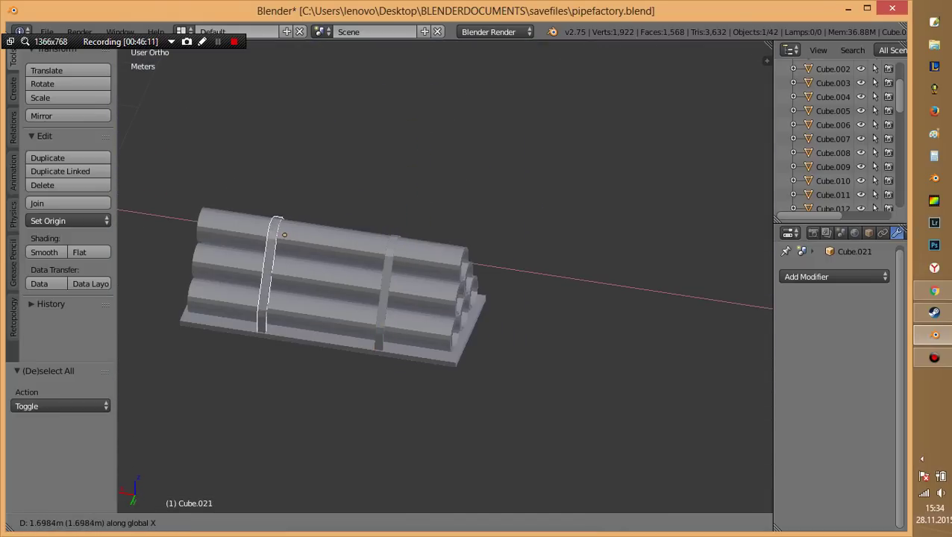
{"action": "left_click", "coordinate": [280, 235]}
Select the top pipe Cylinder.017, enter Edit Mode and select all its geometry.
{"action": "mouse_move", "coordinate": [280, 235]}
{"action": "middle_mouse_down"}
{"action": "mouse_move", "coordinate": [228, 250]}
{"action": "mouse_move", "coordinate": [239, 224]}
{"action": "mouse_move", "coordinate": [246, 246]}
{"action": "mouse_move", "coordinate": [269, 224]}
{"action": "mouse_move", "coordinate": [336, 246]}
{"action": "mouse_move", "coordinate": [343, 224]}
{"action": "mouse_move", "coordinate": [350, 238]}
{"action": "middle_mouse_up"}
{"action": "scroll", "coordinate": [246, 246], "scroll_direction": "up", "scroll_amount": 2}
{"action": "scroll", "coordinate": [246, 246], "scroll_direction": "up", "scroll_amount": 2}
{"action": "key", "text": "z"}
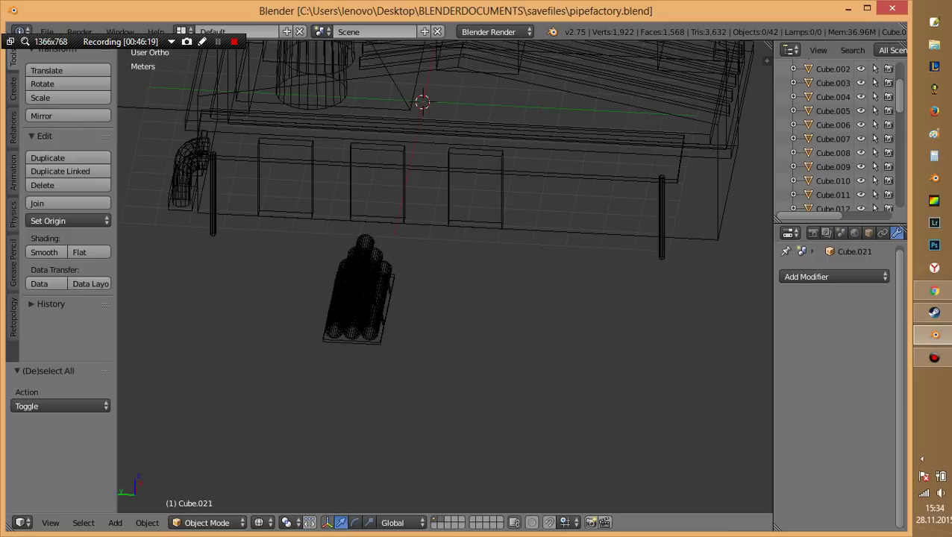
{"action": "right_click", "coordinate": [362, 291]}
{"action": "key", "text": "Tab"}
{"action": "key", "text": "a"}
{"action": "mouse_move", "coordinate": [373, 298]}
{"action": "middle_mouse_down"}
{"action": "mouse_move", "coordinate": [388, 283]}
{"action": "mouse_move", "coordinate": [384, 269]}
{"action": "middle_mouse_up"}
{"action": "key", "text": "z"}
Orbit and zoom around the top pipe to inspect its mesh from several angles.
{"action": "scroll", "coordinate": [444, 278], "scroll_direction": "up", "scroll_amount": 5}
{"action": "mouse_move", "coordinate": [298, 298]}
{"action": "middle_mouse_down", "text": "shift"}
{"action": "mouse_move", "coordinate": [507, 298]}
{"action": "mouse_move", "coordinate": [418, 328]}
{"action": "middle_mouse_up", "text": "shift"}
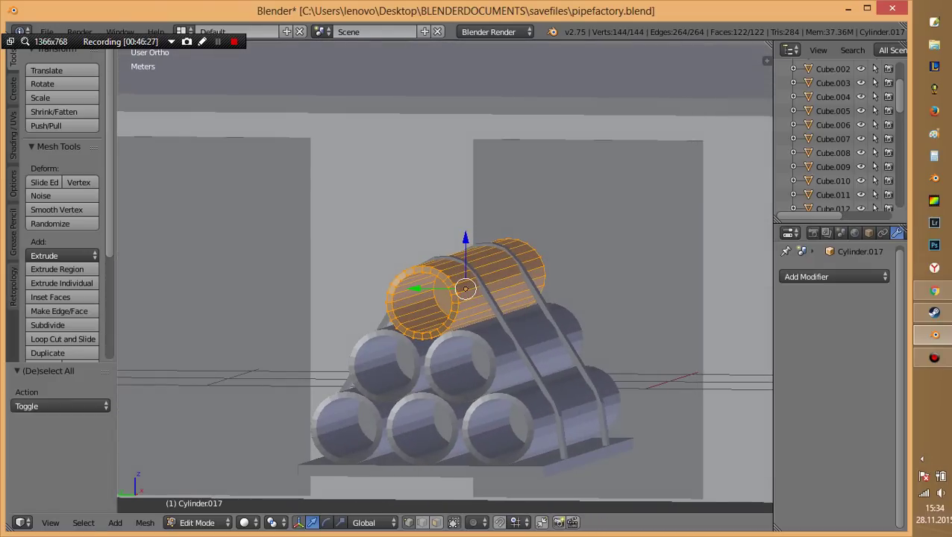
{"action": "middle_click_drag", "start_coordinate": [609, 254], "coordinate": [567, 313]}
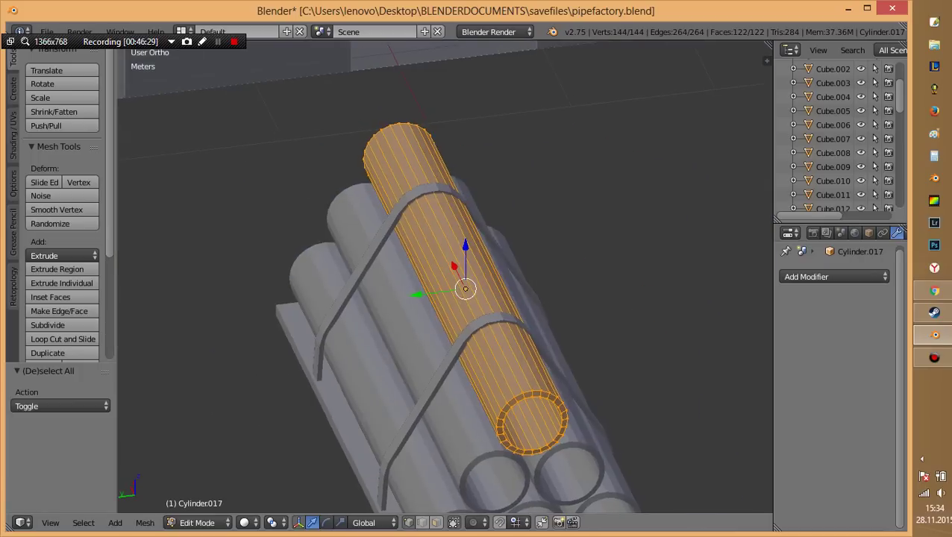
{"action": "scroll", "coordinate": [447, 298], "scroll_direction": "down", "scroll_amount": 5}
{"action": "middle_click_drag", "start_coordinate": [447, 299], "coordinate": [448, 253]}
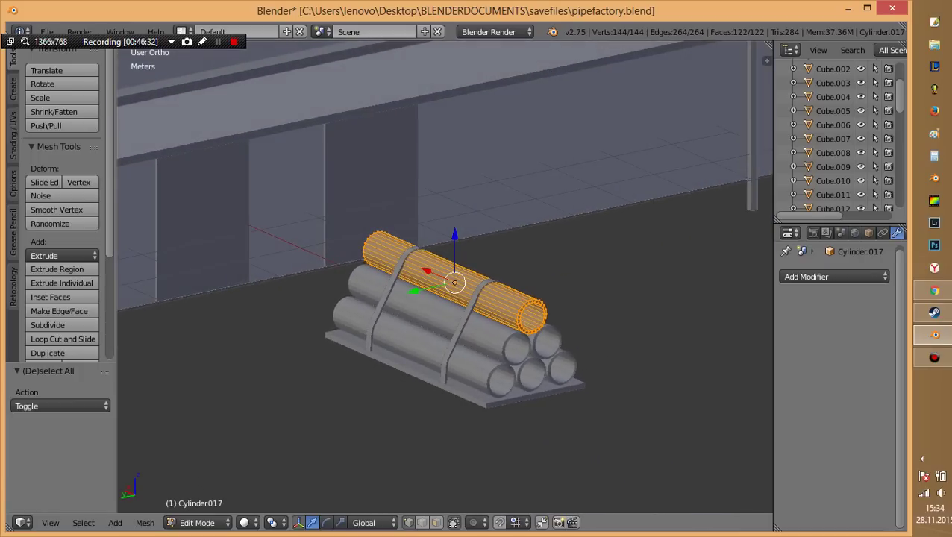
{"action": "scroll", "coordinate": [445, 276], "scroll_direction": "up", "scroll_amount": 1}
{"action": "middle_click_drag", "start_coordinate": [444, 276], "coordinate": [429, 284]}
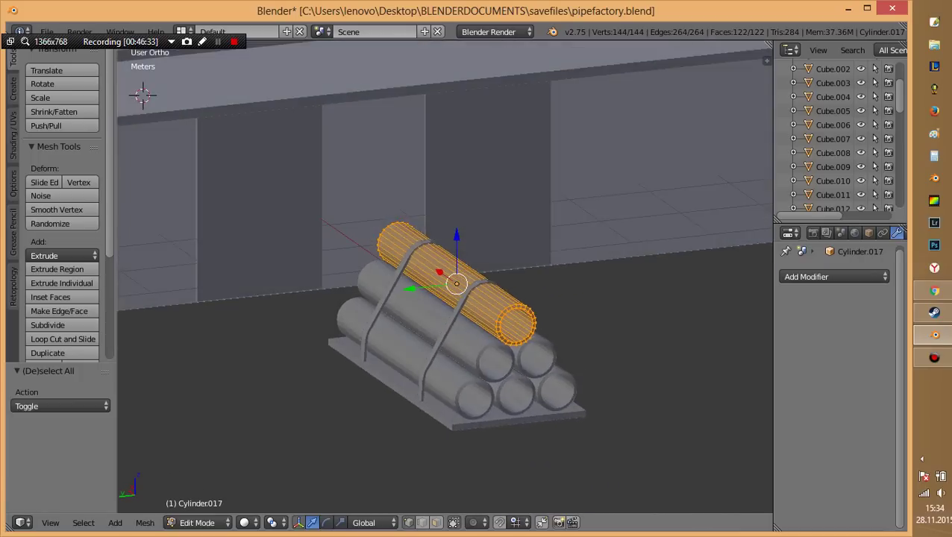
{"action": "scroll", "coordinate": [445, 275], "scroll_direction": "up", "scroll_amount": 2}
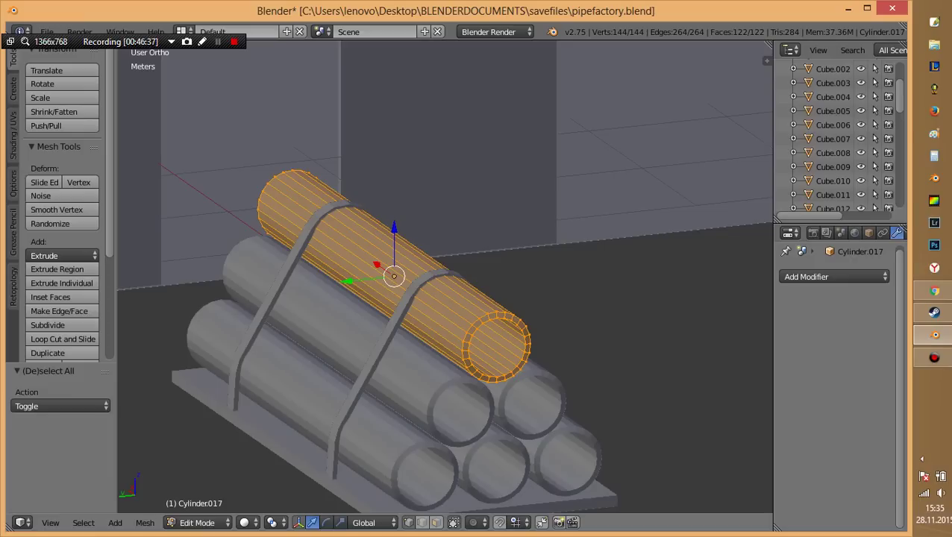
Pick a single edge on the top pipe and examine the pipe end in wireframe and solid views.
{"action": "right_click", "coordinate": [459, 336]}
{"action": "key", "text": "z"}
{"action": "mouse_move", "coordinate": [448, 298]}
{"action": "middle_mouse_down"}
{"action": "mouse_move", "coordinate": [477, 313]}
{"action": "mouse_move", "coordinate": [507, 306]}
{"action": "middle_mouse_up"}
{"action": "key", "text": "z"}
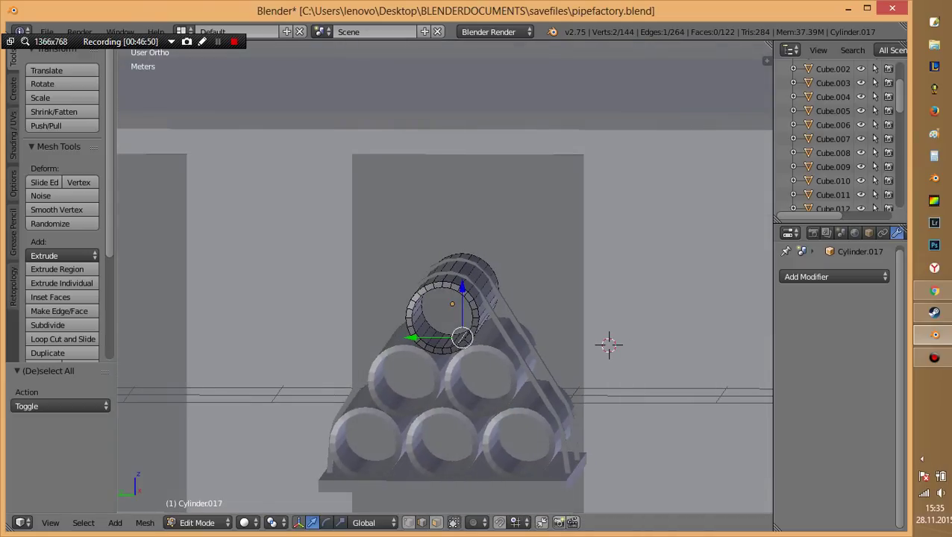
{"action": "middle_click_drag", "start_coordinate": [448, 298], "coordinate": [388, 313]}
{"action": "mouse_move", "coordinate": [447, 299]}
{"action": "middle_mouse_down"}
{"action": "mouse_move", "coordinate": [470, 302]}
{"action": "mouse_move", "coordinate": [418, 284]}
{"action": "mouse_move", "coordinate": [448, 328]}
{"action": "middle_mouse_up"}
{"action": "scroll", "coordinate": [448, 299], "scroll_direction": "down", "scroll_amount": 3}
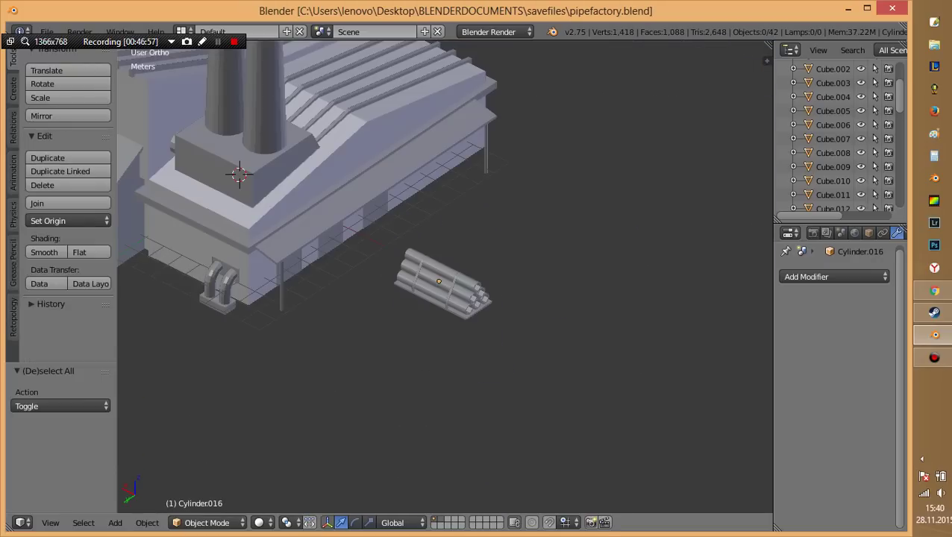
In top view, move the pipe stack Cylinder.016 to a spot beside the factory.
{"action": "key", "text": "z"}
{"action": "mouse_move", "coordinate": [447, 298]}
{"action": "middle_mouse_down"}
{"action": "mouse_move", "coordinate": [462, 268]}
{"action": "mouse_move", "coordinate": [462, 283]}
{"action": "middle_mouse_up"}
{"action": "key", "text": "z"}
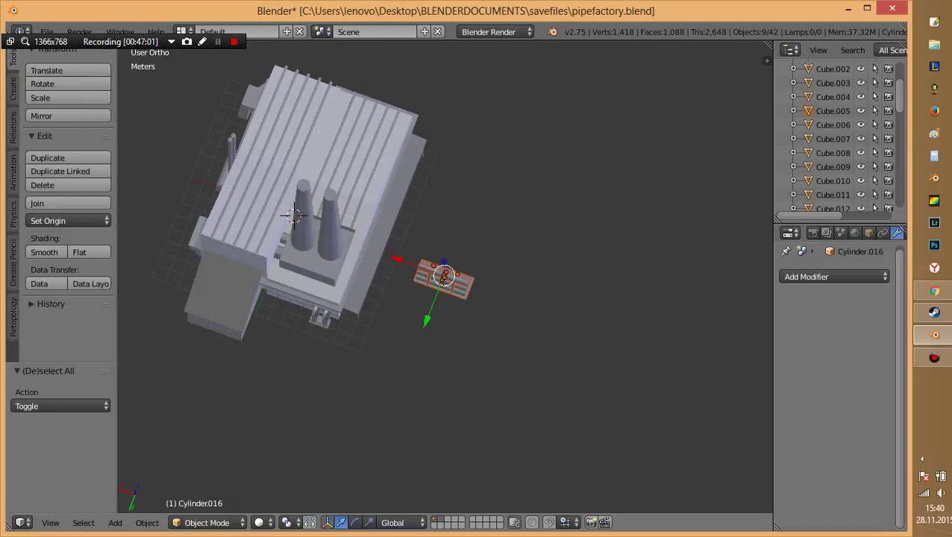
{"action": "key", "text": "KP_7"}
{"action": "scroll", "coordinate": [446, 276], "scroll_direction": "up", "scroll_amount": 3}
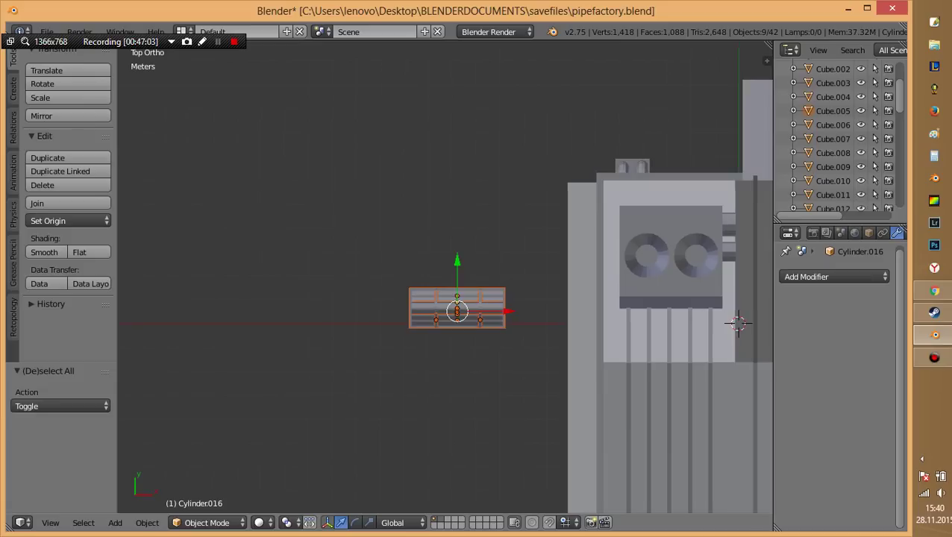
{"action": "middle_click_drag", "start_coordinate": [522, 224], "coordinate": [310, 288], "text": "shift"}
{"action": "key", "text": "g"}
{"action": "key", "text": "Return"}
Rotate the pipe stack about 34° around the vertical axis.
{"action": "middle_click_drag", "start_coordinate": [526, 393], "coordinate": [446, 500], "text": "shift"}
{"action": "key", "text": "r"}
{"action": "key", "text": "Return"}
In front wireframe view, lower the pipe stack along Z onto the ground.
{"action": "mouse_move", "coordinate": [472, 257]}
{"action": "middle_mouse_down"}
{"action": "mouse_move", "coordinate": [495, 284]}
{"action": "mouse_move", "coordinate": [359, 273]}
{"action": "middle_mouse_up"}
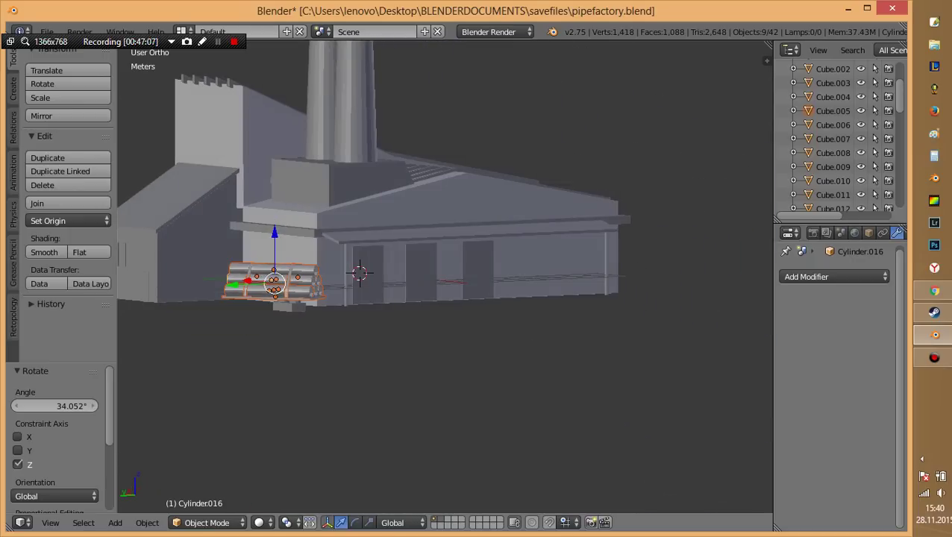
{"action": "key", "text": "KP_1"}
{"action": "key", "text": "z"}
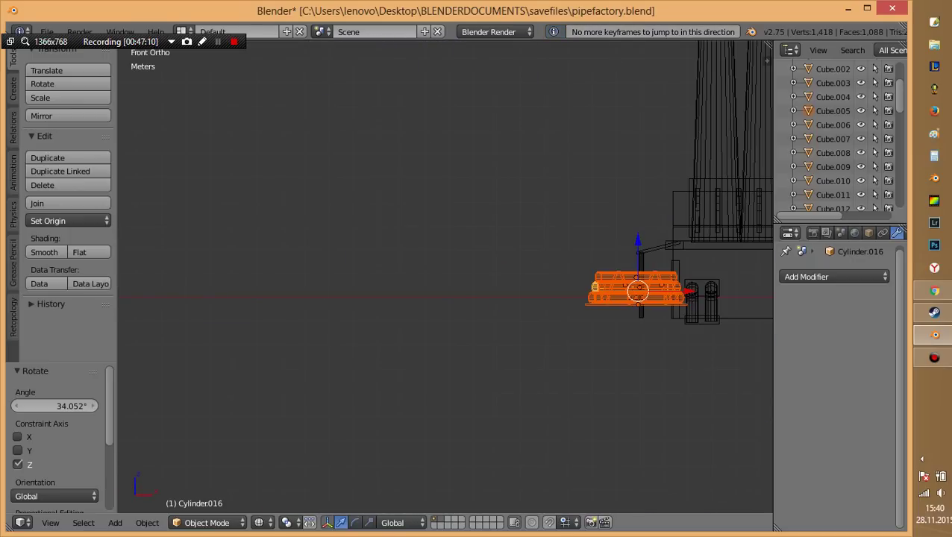
{"action": "middle_click_drag", "start_coordinate": [642, 314], "coordinate": [430, 310], "text": "shift"}
{"action": "key", "text": "g"}
{"action": "key", "text": "Return"}
{"action": "key", "text": "z"}
Frame the pallet in a three-quarter view and duplicate the pipe stack.
{"action": "mouse_move", "coordinate": [522, 335]}
{"action": "middle_mouse_down"}
{"action": "mouse_move", "coordinate": [448, 298]}
{"action": "mouse_move", "coordinate": [358, 276]}
{"action": "mouse_move", "coordinate": [358, 246]}
{"action": "mouse_move", "coordinate": [350, 321]}
{"action": "mouse_move", "coordinate": [377, 217]}
{"action": "mouse_move", "coordinate": [380, 239]}
{"action": "mouse_move", "coordinate": [406, 250]}
{"action": "mouse_move", "coordinate": [511, 250]}
{"action": "middle_mouse_up"}
{"action": "scroll", "coordinate": [418, 224], "scroll_direction": "up", "scroll_amount": 2}
{"action": "scroll", "coordinate": [447, 224], "scroll_direction": "up", "scroll_amount": 2}
{"action": "key", "text": "shift+d"}
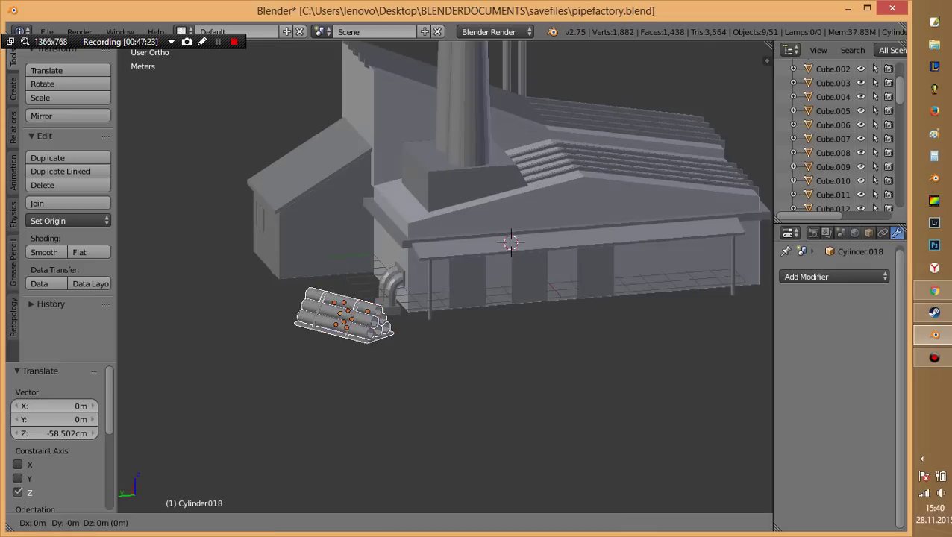
Place the copy along Y, try a 0° Z rotation, then revert it to 124.052°.
{"action": "key", "text": "Return"}
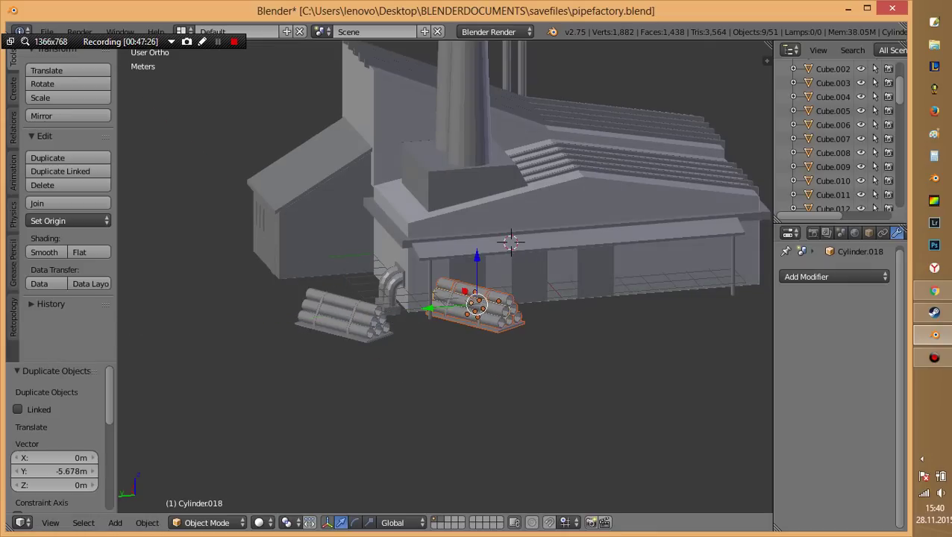
{"action": "key", "text": "KP_7"}
{"action": "key", "text": "z"}
{"action": "scroll", "coordinate": [445, 276], "scroll_direction": "up", "scroll_amount": 2}
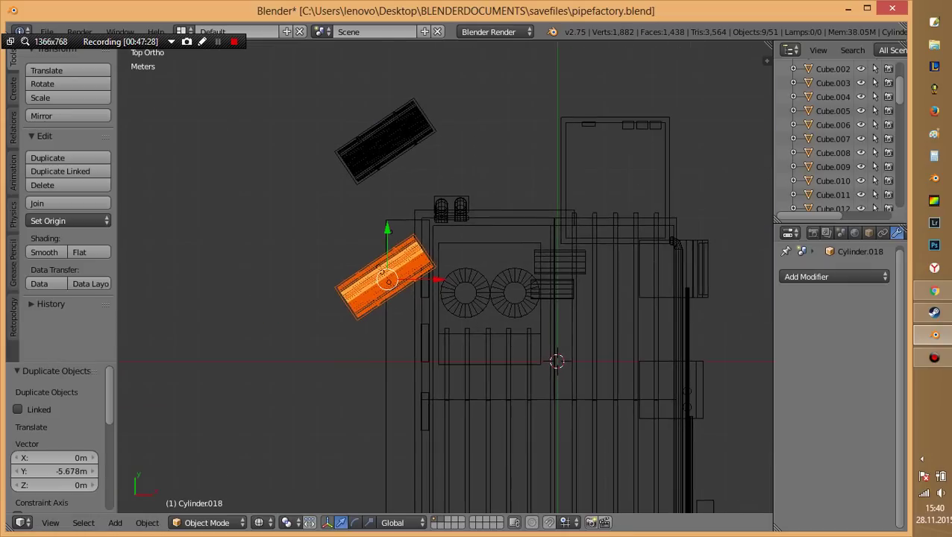
{"action": "scroll", "coordinate": [445, 276], "scroll_direction": "up", "scroll_amount": 2}
{"action": "key", "text": "n"}
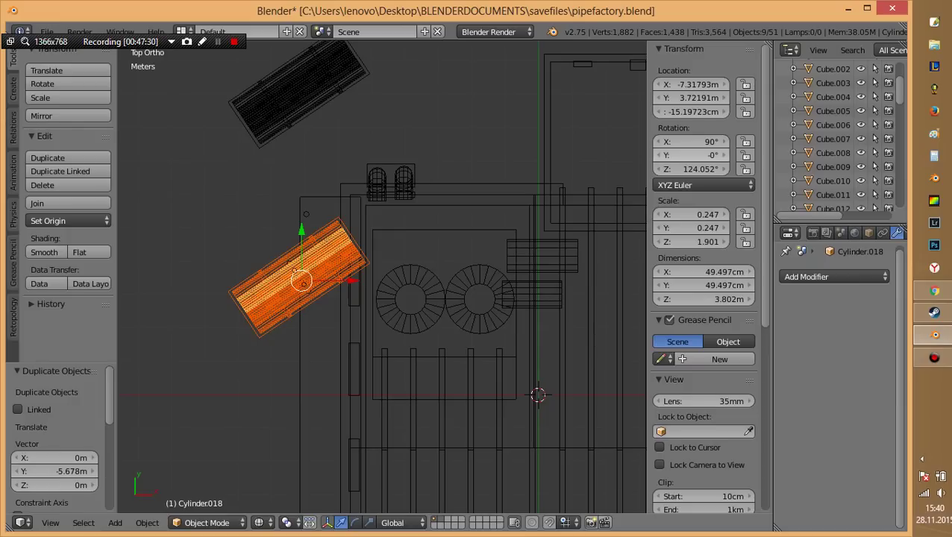
{"action": "type", "text": "0"}
{"action": "key", "text": "Return"}
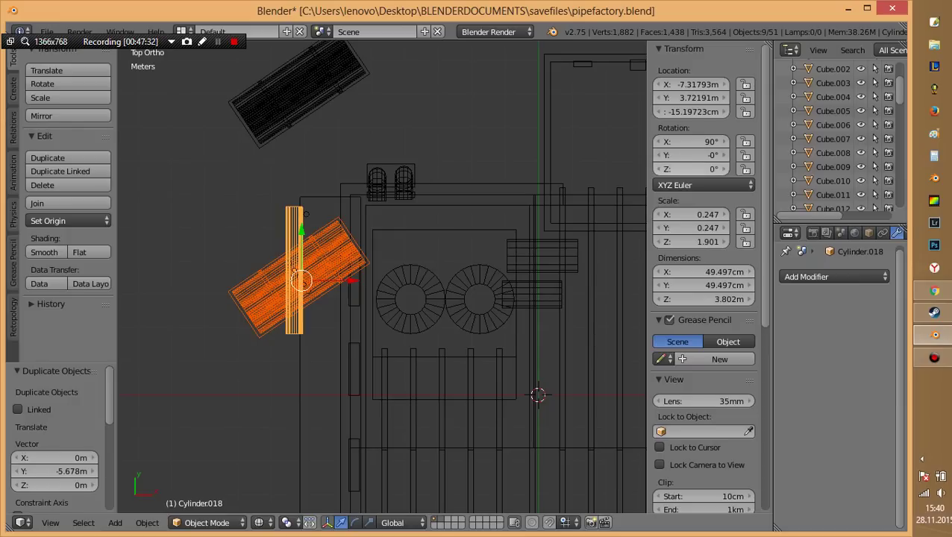
{"action": "key", "text": "ctrl+z"}
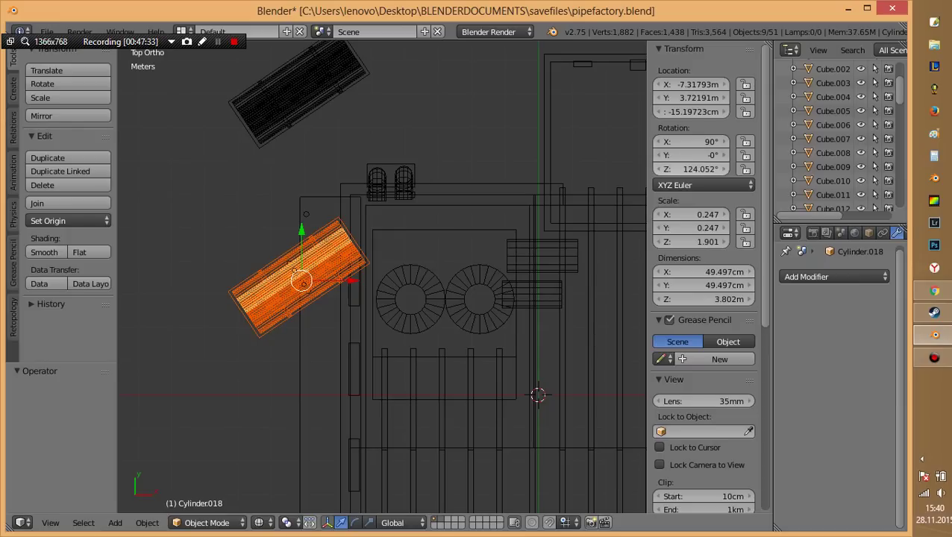
Circle-select every part of the new pipe stack in wireframe.
{"action": "key", "text": "a"}
{"action": "key", "text": "z"}
{"action": "mouse_move", "coordinate": [537, 391]}
{"action": "middle_mouse_down"}
{"action": "mouse_move", "coordinate": [531, 224]}
{"action": "mouse_move", "coordinate": [448, 194]}
{"action": "middle_mouse_up"}
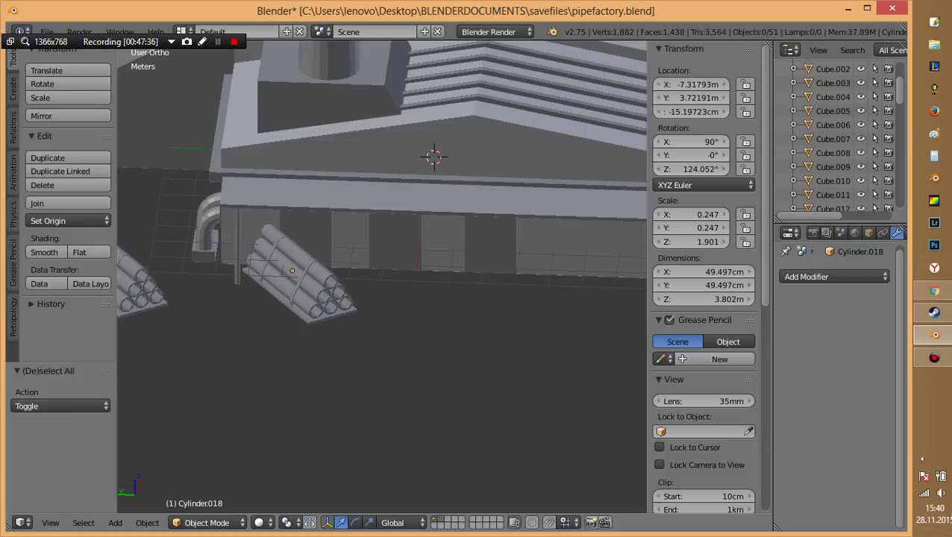
{"action": "key", "text": "z"}
{"action": "key", "text": "c"}
{"action": "left_click_drag", "start_coordinate": [328, 309], "coordinate": [278, 272]}
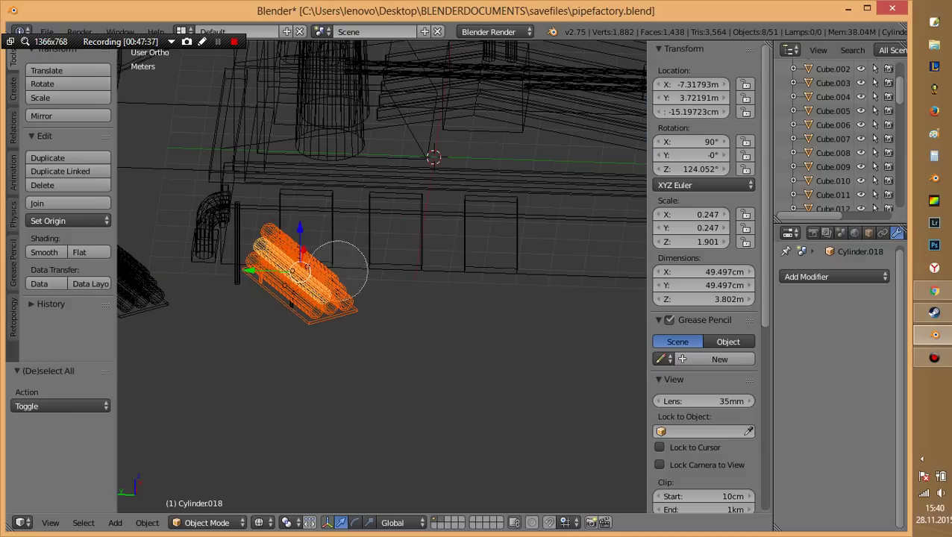
In top view, turn the new pipe stack around the Z axis.
{"action": "middle_click_drag", "start_coordinate": [372, 298], "coordinate": [321, 268]}
{"action": "scroll", "coordinate": [321, 268], "scroll_direction": "up", "scroll_amount": 3}
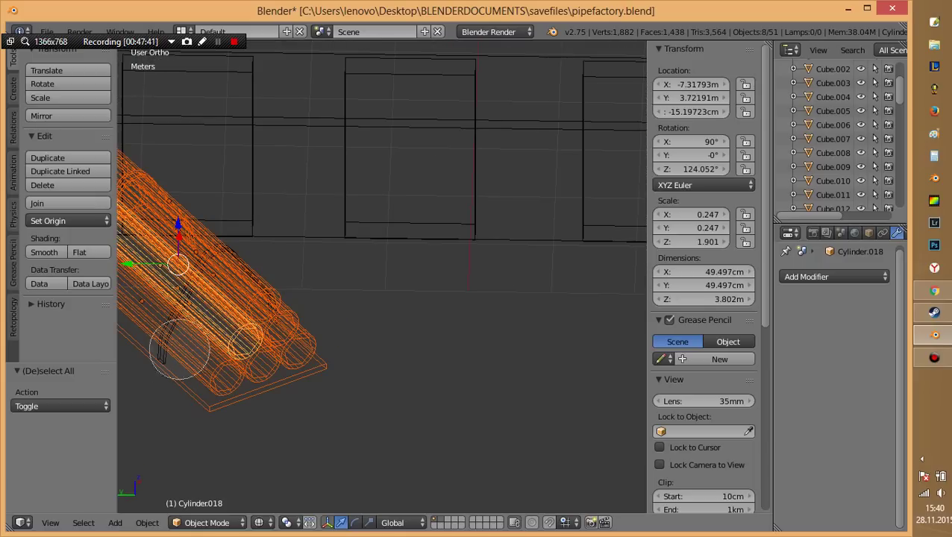
{"action": "key", "text": "z"}
{"action": "middle_click_drag", "start_coordinate": [431, 96], "coordinate": [463, 181]}
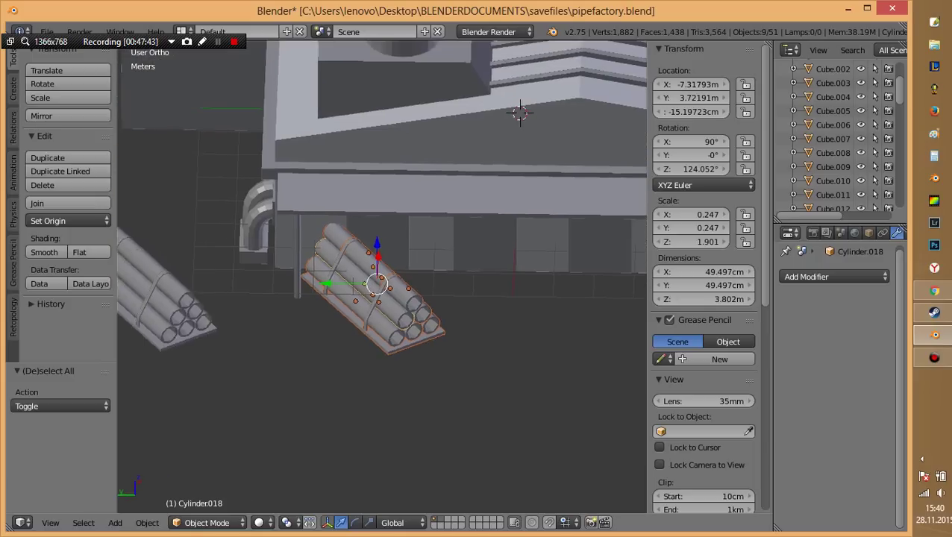
{"action": "key", "text": "KP_7"}
{"action": "key", "text": "z"}
{"action": "key", "text": "r"}
{"action": "key", "text": "z"}
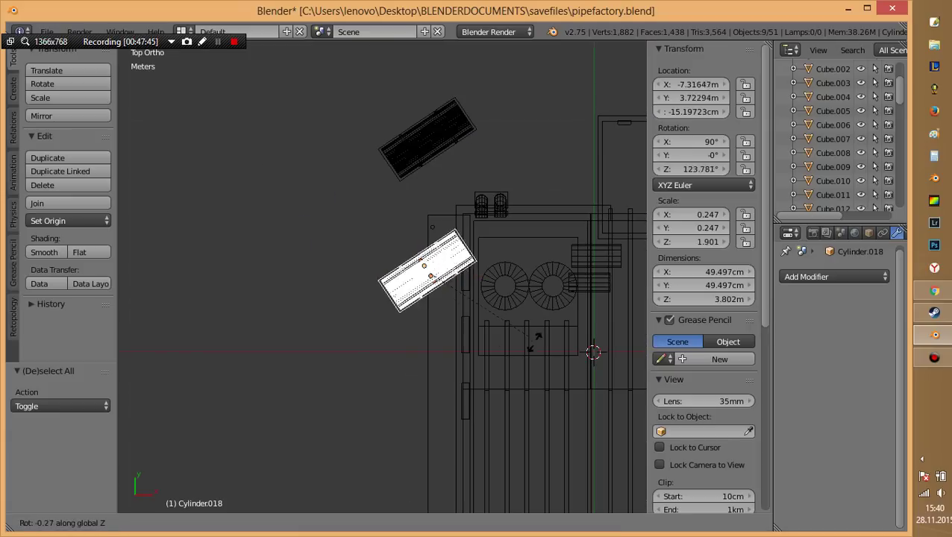
{"action": "left_click", "coordinate": [488, 391]}
Rotate the stack further about Z until it sits near-horizontal.
{"action": "scroll", "coordinate": [488, 390], "scroll_direction": "up", "scroll_amount": 4}
{"action": "scroll", "coordinate": [459, 373], "scroll_direction": "down", "scroll_amount": 1}
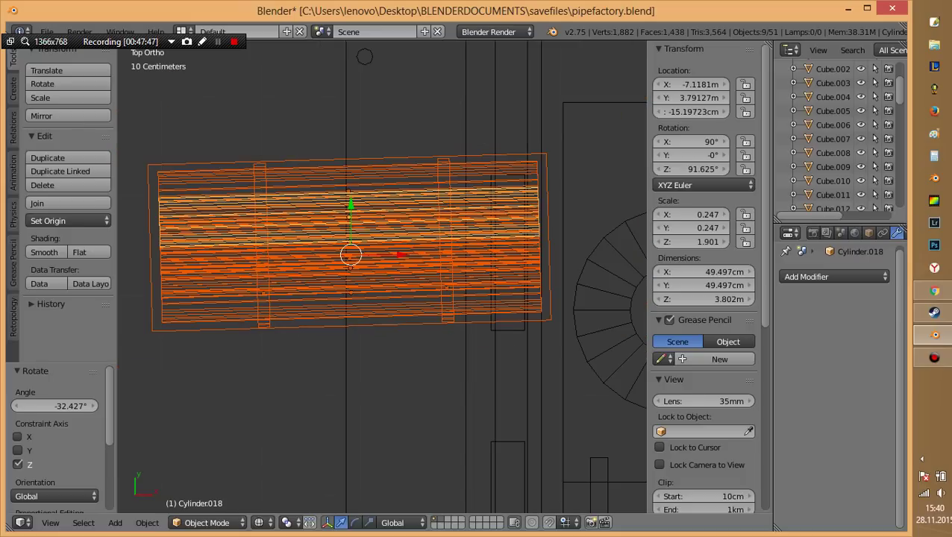
{"action": "key", "text": "r"}
{"action": "key", "text": "z"}
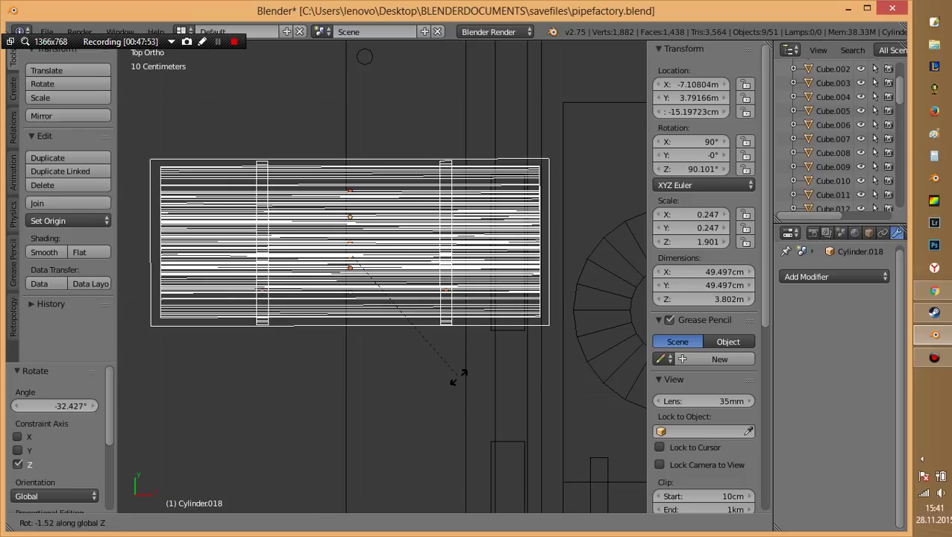
{"action": "left_click", "coordinate": [458, 377]}
{"action": "scroll", "coordinate": [458, 377], "scroll_direction": "down", "scroll_amount": 4}
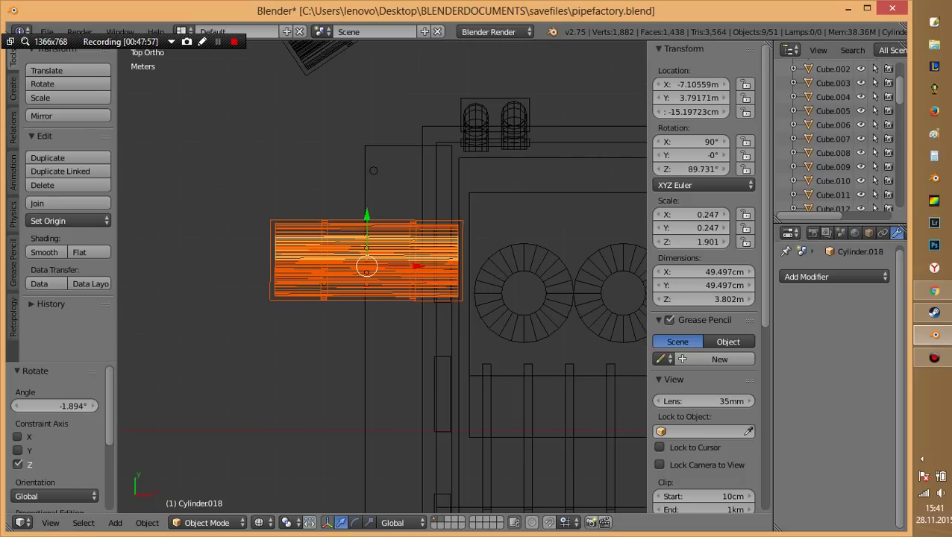
In side view, move the new pipe stack up so it rests on the floor.
{"action": "key", "text": "z"}
{"action": "key", "text": "KP_1"}
{"action": "key", "text": "ctrl+KP_3"}
{"action": "scroll", "coordinate": [382, 276], "scroll_direction": "up", "scroll_amount": 3}
{"action": "key", "text": "z"}
{"action": "key", "text": "g"}
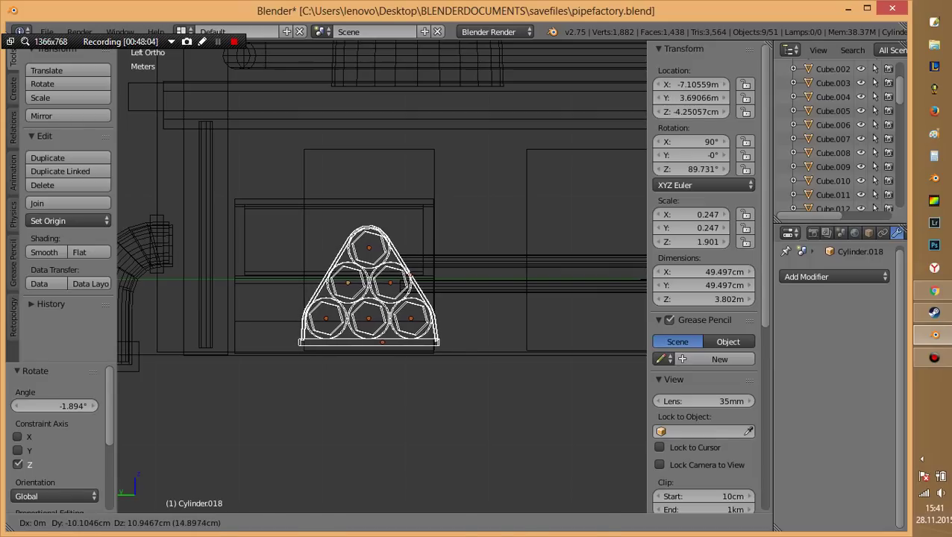
{"action": "left_click", "coordinate": [491, 276]}
{"action": "scroll", "coordinate": [490, 276], "scroll_direction": "down", "scroll_amount": 3}
Shift the new pipe stack along X to its final spot.
{"action": "mouse_move", "coordinate": [491, 276]}
{"action": "middle_mouse_down"}
{"action": "mouse_move", "coordinate": [298, 170]}
{"action": "mouse_move", "coordinate": [371, 249]}
{"action": "mouse_move", "coordinate": [300, 164]}
{"action": "middle_mouse_up"}
{"action": "key", "text": "z"}
{"action": "key", "text": "g"}
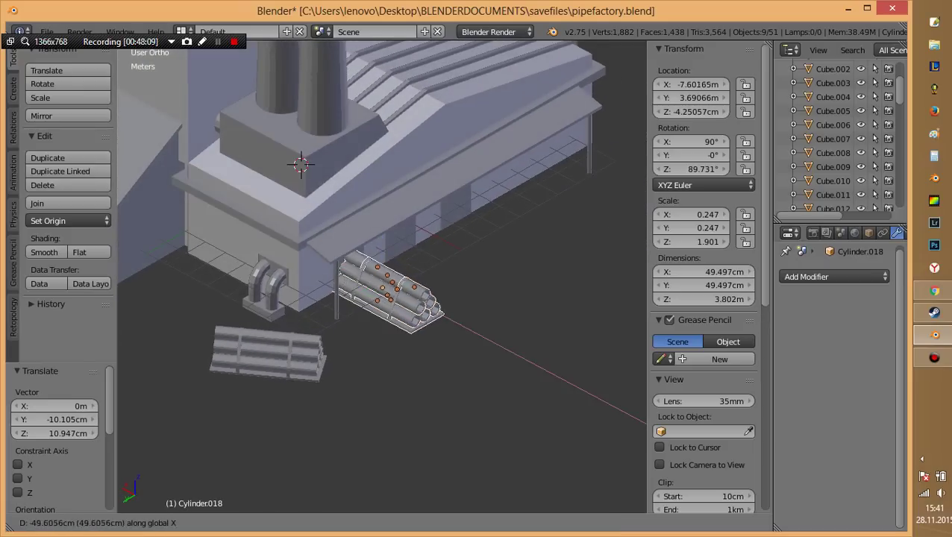
{"action": "left_click", "coordinate": [301, 164]}
Reveal the hidden stray cylinder pieces in wireframe and delete them.
{"action": "mouse_move", "coordinate": [297, 165]}
{"action": "middle_mouse_down"}
{"action": "mouse_move", "coordinate": [187, 270]}
{"action": "mouse_move", "coordinate": [415, 192]}
{"action": "mouse_move", "coordinate": [381, 192]}
{"action": "middle_mouse_up"}
{"action": "scroll", "coordinate": [415, 193], "scroll_direction": "down", "scroll_amount": 3}
{"action": "key", "text": "a"}
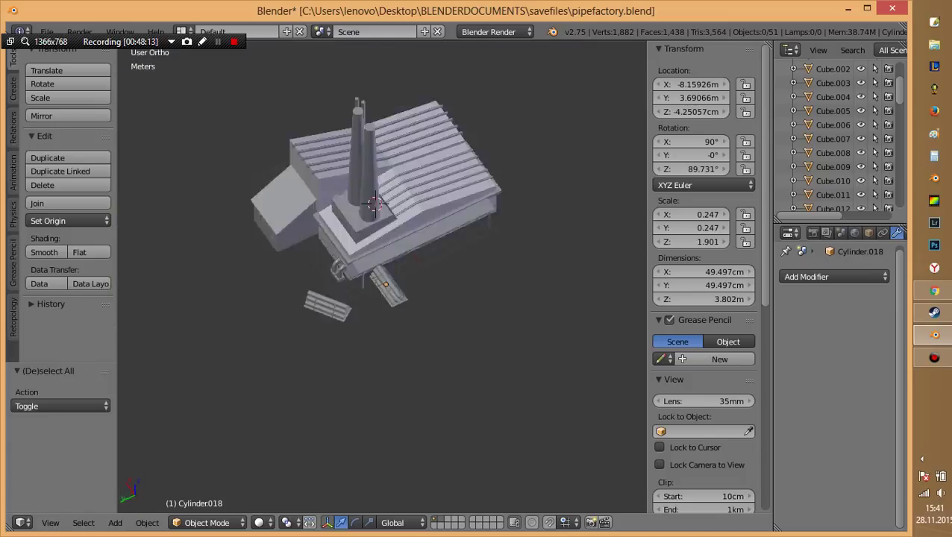
{"action": "key", "text": "z"}
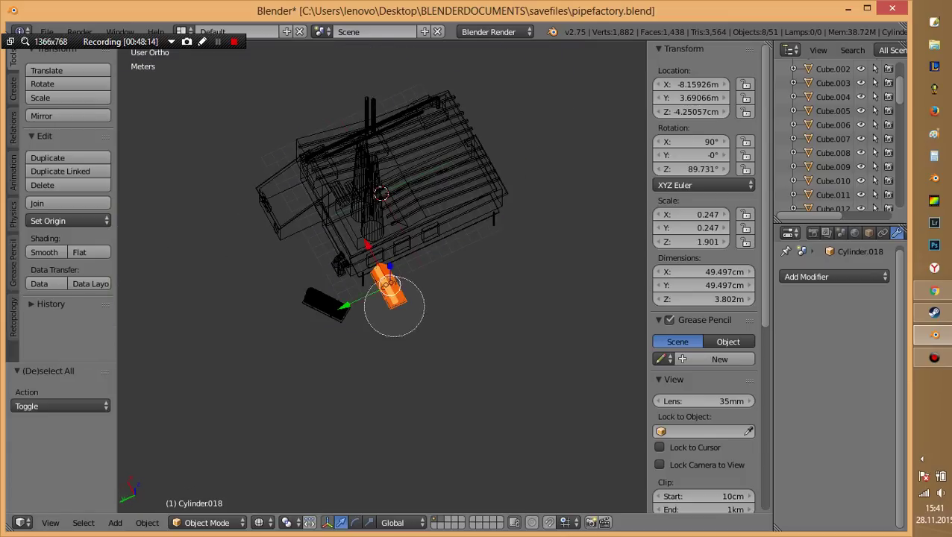
{"action": "key", "text": "Return"}
{"action": "key", "text": "z"}
{"action": "mouse_move", "coordinate": [381, 223]}
{"action": "middle_mouse_down"}
{"action": "mouse_move", "coordinate": [381, 283]}
{"action": "mouse_move", "coordinate": [418, 247]}
{"action": "mouse_move", "coordinate": [455, 254]}
{"action": "middle_mouse_up"}
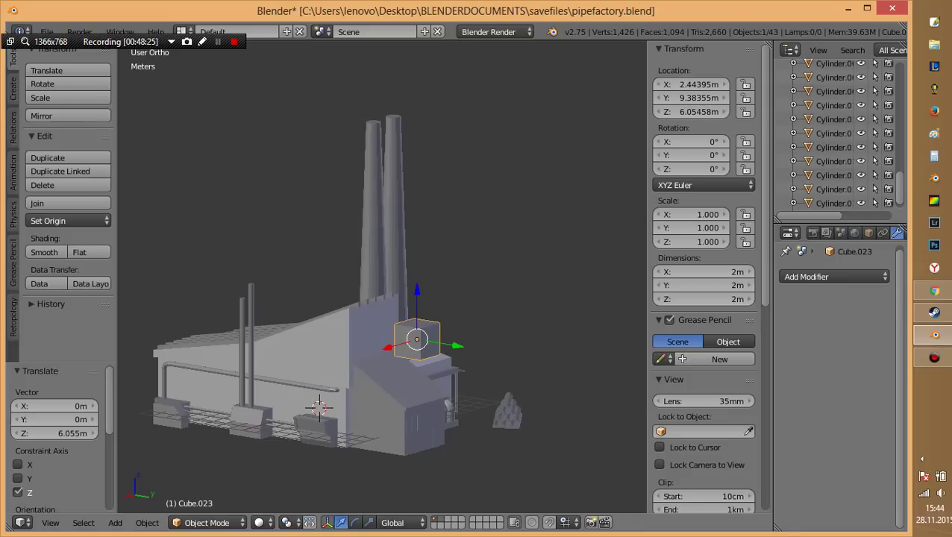
In right side view, scale the new cube along X and flatten it along Y into a thin panel.
{"action": "key", "text": "KP_3"}
{"action": "scroll", "coordinate": [534, 418], "scroll_direction": "up", "scroll_amount": 5}
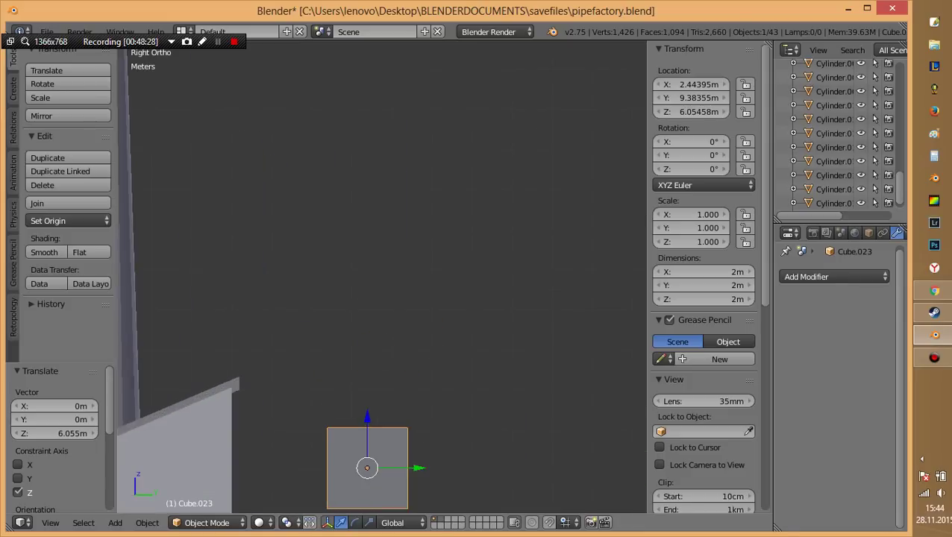
{"action": "middle_click_drag", "start_coordinate": [522, 493], "coordinate": [544, 320], "text": "shift"}
{"action": "key", "text": "s"}
{"action": "key", "text": "x"}
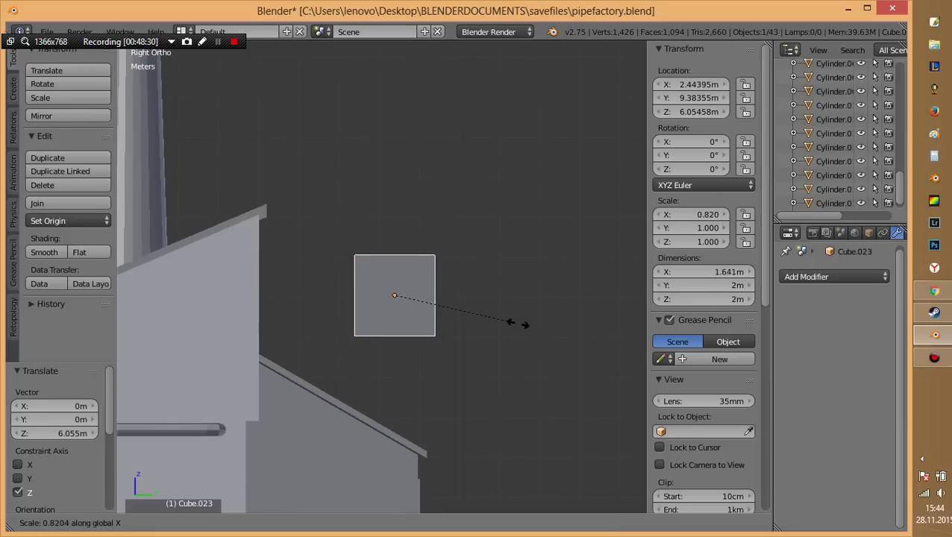
{"action": "left_click", "coordinate": [423, 302]}
{"action": "key", "text": "s"}
{"action": "key", "text": "y"}
{"action": "left_click", "coordinate": [454, 310]}
Move the panel against the tower wall and widen it along X.
{"action": "key", "text": "g"}
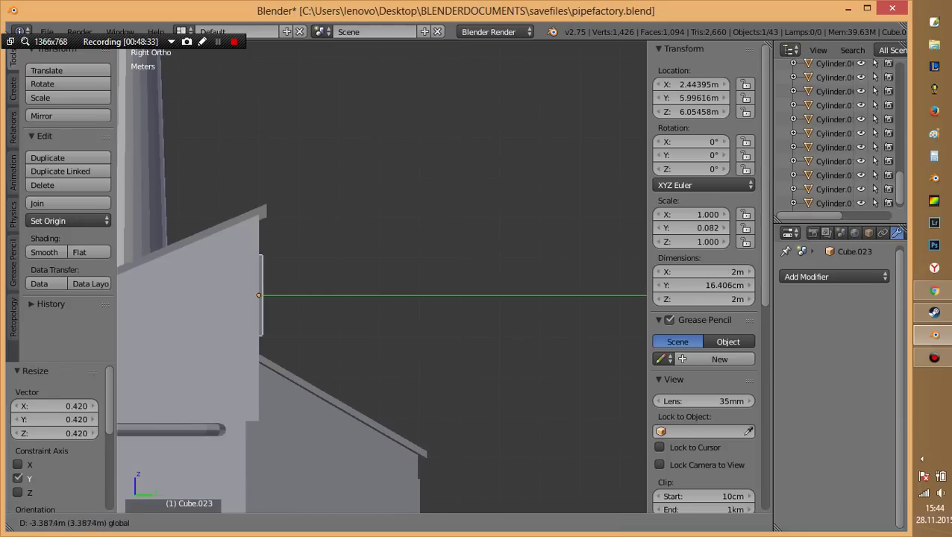
{"action": "key", "text": "Return"}
{"action": "middle_click_drag", "start_coordinate": [478, 365], "coordinate": [522, 364]}
{"action": "key", "text": "s"}
{"action": "key", "text": "x"}
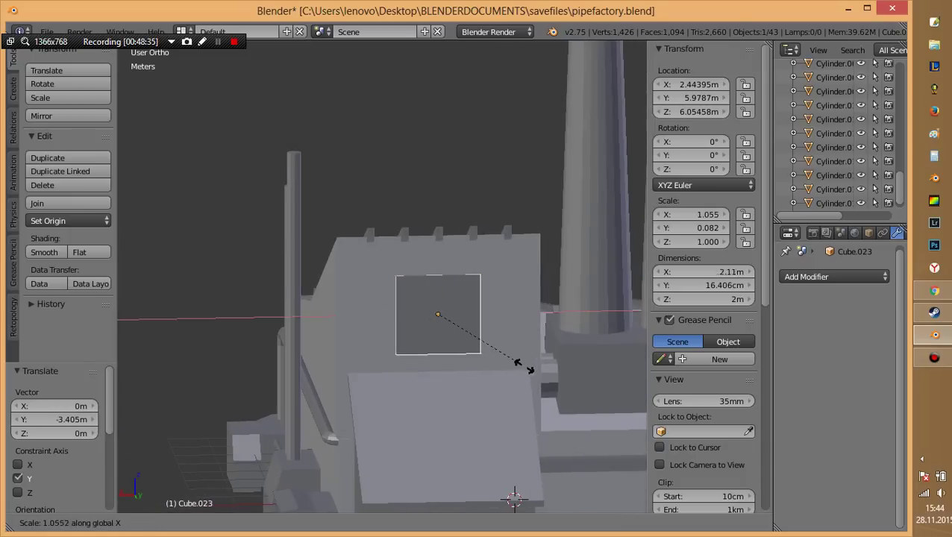
{"action": "left_click", "coordinate": [127, 389]}
Raise the panel along Z up the front tower.
{"action": "mouse_move", "coordinate": [126, 388]}
{"action": "middle_mouse_down"}
{"action": "mouse_move", "coordinate": [358, 402]}
{"action": "mouse_move", "coordinate": [422, 383]}
{"action": "mouse_move", "coordinate": [394, 396]}
{"action": "middle_mouse_up"}
{"action": "key", "text": "g"}
{"action": "key", "text": "z"}
{"action": "left_click", "coordinate": [388, 395]}
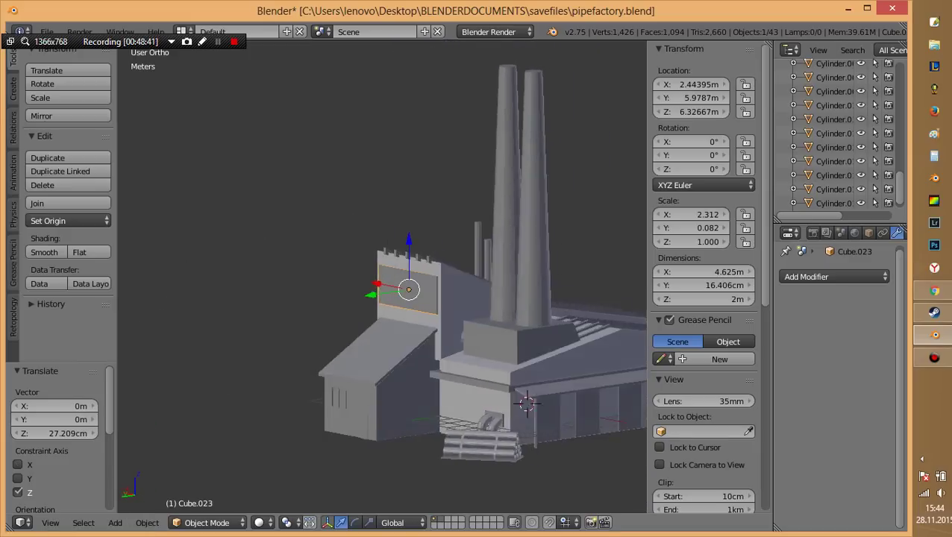
{"action": "scroll", "coordinate": [394, 395], "scroll_direction": "up", "scroll_amount": 5}
{"action": "scroll", "coordinate": [500, 347], "scroll_direction": "down", "scroll_amount": 2}
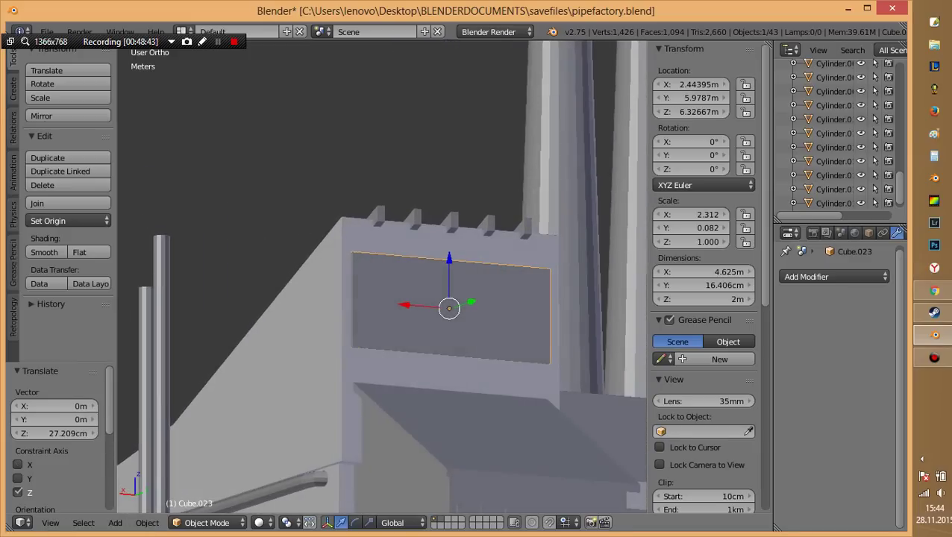
{"action": "scroll", "coordinate": [500, 347], "scroll_direction": "down", "scroll_amount": 4}
{"action": "middle_click_drag", "start_coordinate": [478, 351], "coordinate": [499, 346]}
Shorten the panel's height along Z and lift it higher on the wall.
{"action": "key", "text": "s"}
{"action": "key", "text": "z"}
{"action": "left_click", "coordinate": [455, 340]}
{"action": "key", "text": "g"}
{"action": "key", "text": "z"}
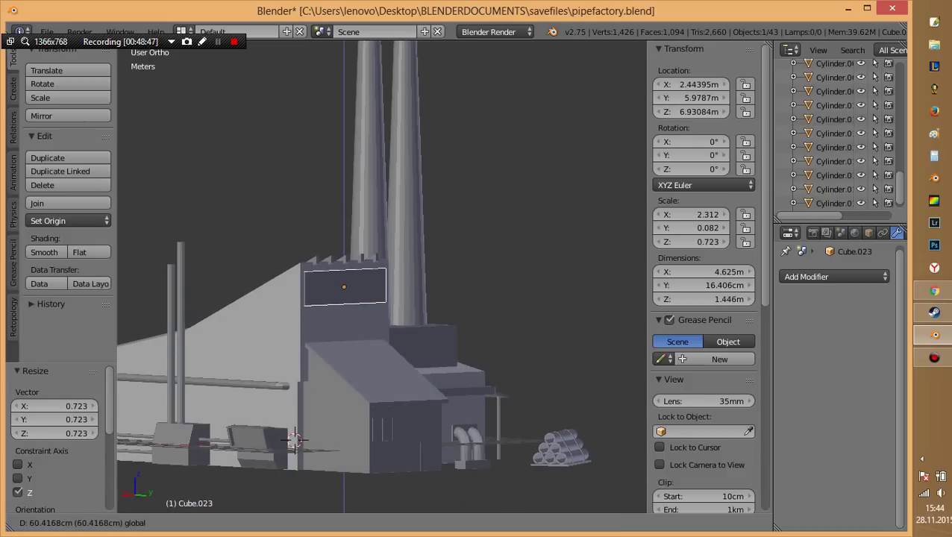
{"action": "key", "text": "Return"}
Orbit around the factory front to check the sign panel between both chimneys.
{"action": "middle_click_drag", "start_coordinate": [381, 298], "coordinate": [462, 298]}
{"action": "scroll", "coordinate": [382, 298], "scroll_direction": "down", "scroll_amount": 5}
{"action": "middle_click_drag", "start_coordinate": [382, 298], "coordinate": [447, 298]}
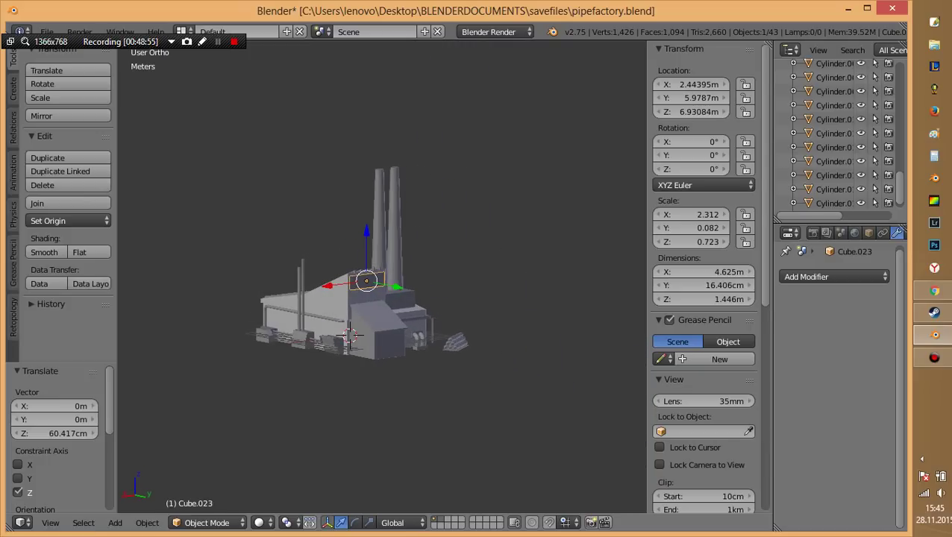
{"action": "scroll", "coordinate": [358, 298], "scroll_direction": "up", "scroll_amount": 2}
{"action": "mouse_move", "coordinate": [382, 299]}
{"action": "middle_mouse_down"}
{"action": "mouse_move", "coordinate": [485, 299]}
{"action": "mouse_move", "coordinate": [396, 302]}
{"action": "mouse_move", "coordinate": [477, 321]}
{"action": "middle_mouse_up"}
Push the sign panel out along Y, then copy it and narrow the copy along X into a post.
{"action": "key", "text": "g"}
{"action": "key", "text": "y"}
{"action": "key", "text": "Return"}
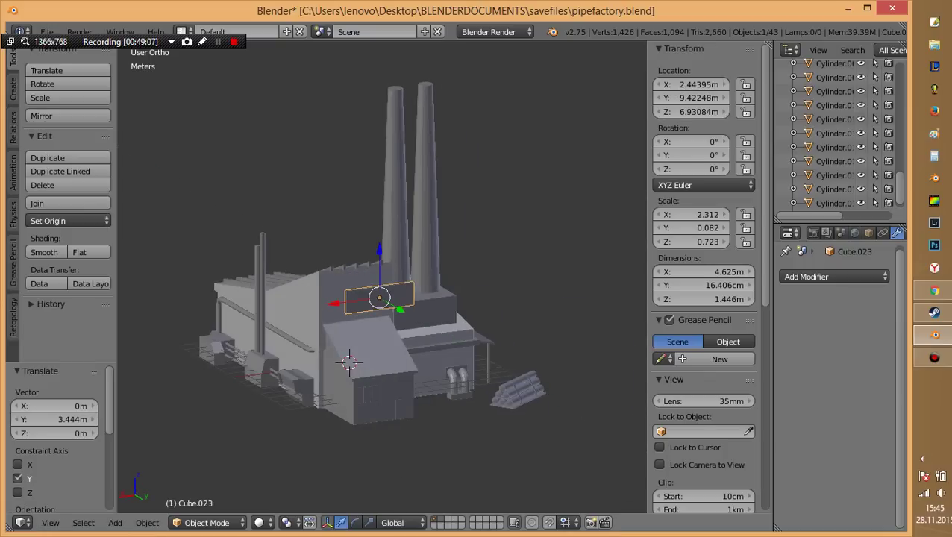
{"action": "key", "text": "g"}
{"action": "key", "text": "x"}
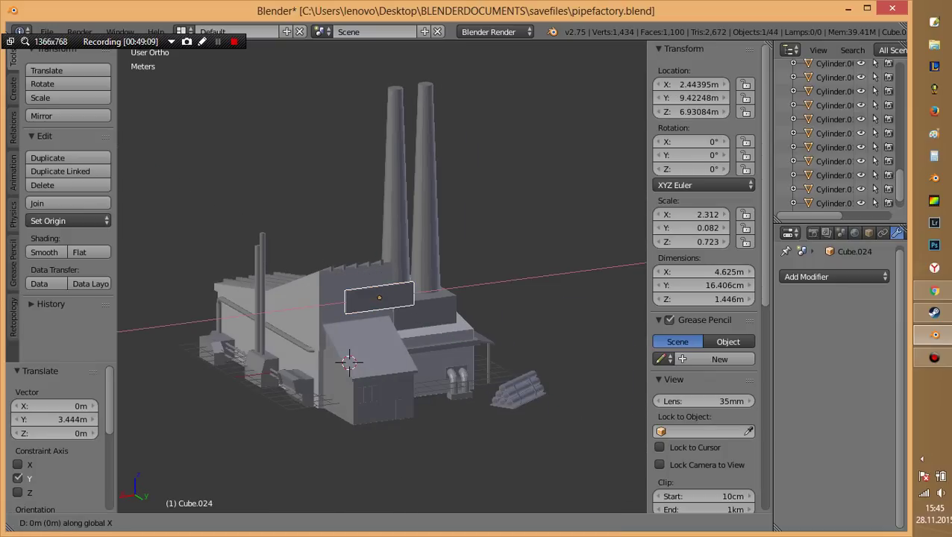
{"action": "key", "text": "Return"}
{"action": "key", "text": "s"}
{"action": "key", "text": "x"}
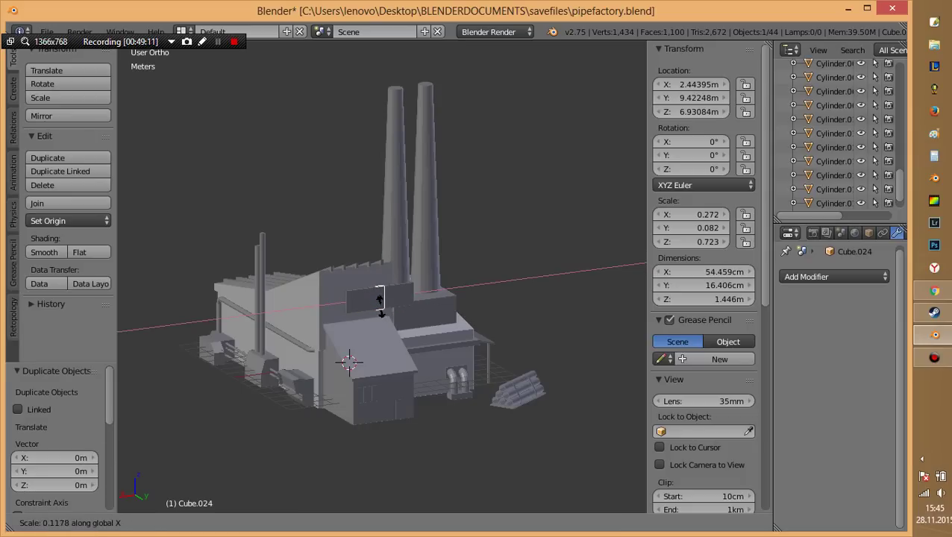
{"action": "key", "text": "Return"}
Resize the post and lower it below the sign panel.
{"action": "scroll", "coordinate": [379, 300], "scroll_direction": "up", "scroll_amount": 5}
{"action": "key", "text": "s"}
{"action": "key", "text": "x"}
{"action": "key", "text": "Return"}
{"action": "key", "text": "s"}
{"action": "key", "text": "Return"}
{"action": "key", "text": "g"}
{"action": "key", "text": "z"}
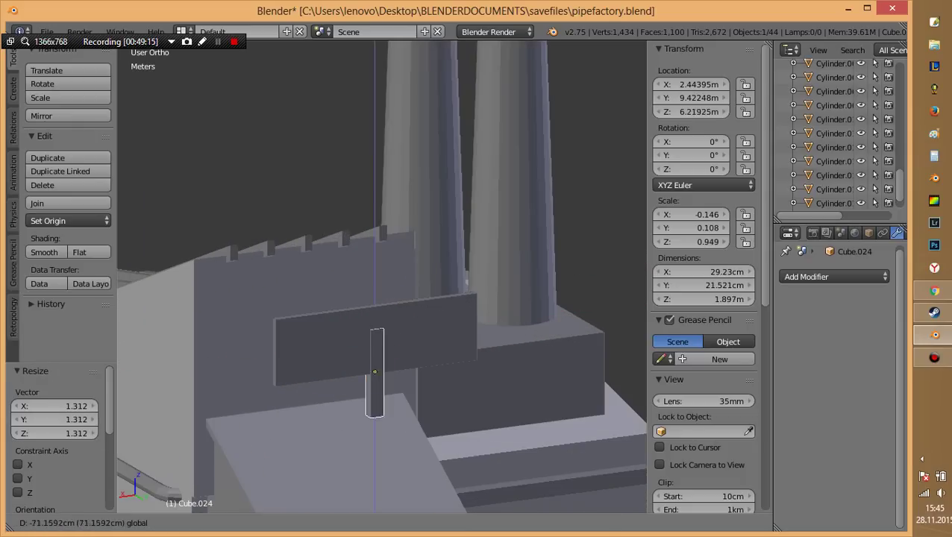
{"action": "key", "text": "Return"}
Shrink the post, set its height, and duplicate it as a second support.
{"action": "key", "text": "g"}
{"action": "key", "text": "x"}
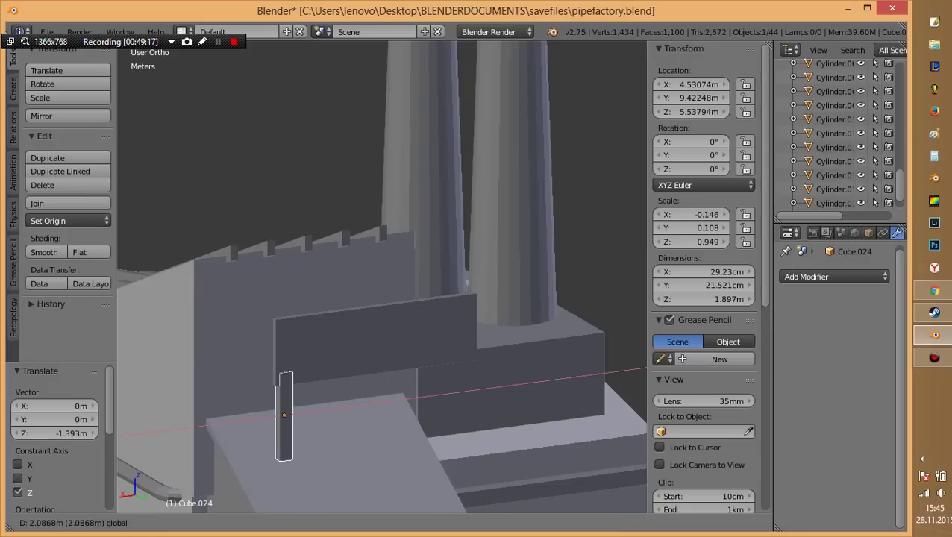
{"action": "key", "text": "Escape"}
{"action": "key", "text": "s"}
{"action": "key", "text": "Return"}
{"action": "key", "text": "g"}
{"action": "key", "text": "z"}
{"action": "key", "text": "Return"}
{"action": "key", "text": "shift+d"}
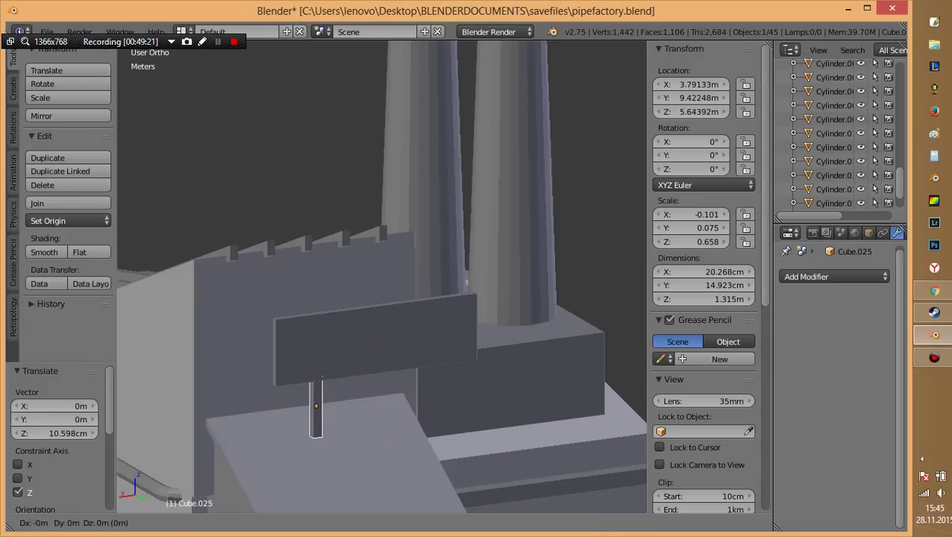
{"action": "key", "text": "Return"}
Lower the sign panel vertically onto the two posts.
{"action": "mouse_move", "coordinate": [503, 408]}
{"action": "middle_mouse_down"}
{"action": "mouse_move", "coordinate": [448, 403]}
{"action": "mouse_move", "coordinate": [387, 351]}
{"action": "mouse_move", "coordinate": [433, 351]}
{"action": "mouse_move", "coordinate": [298, 350]}
{"action": "mouse_move", "coordinate": [388, 343]}
{"action": "mouse_move", "coordinate": [328, 343]}
{"action": "middle_mouse_up"}
{"action": "key", "text": "g"}
{"action": "key", "text": "z"}
{"action": "key", "text": "Return"}
Deselect all, frame a close three-quarter view of the annex, and select the sign panel.
{"action": "key", "text": "a"}
{"action": "scroll", "coordinate": [328, 350], "scroll_direction": "up", "scroll_amount": 3}
{"action": "scroll", "coordinate": [380, 298], "scroll_direction": "up", "scroll_amount": 3}
{"action": "scroll", "coordinate": [381, 298], "scroll_direction": "down", "scroll_amount": 5}
{"action": "mouse_move", "coordinate": [380, 298]}
{"action": "middle_mouse_down"}
{"action": "mouse_move", "coordinate": [335, 299]}
{"action": "mouse_move", "coordinate": [335, 321]}
{"action": "mouse_move", "coordinate": [313, 283]}
{"action": "middle_mouse_up"}
{"action": "scroll", "coordinate": [380, 299], "scroll_direction": "up", "scroll_amount": 5}
{"action": "right_click", "coordinate": [440, 361]}
Enlarge the sign panel to about 5.101 m wide and readjust its height.
{"action": "key", "text": "s"}
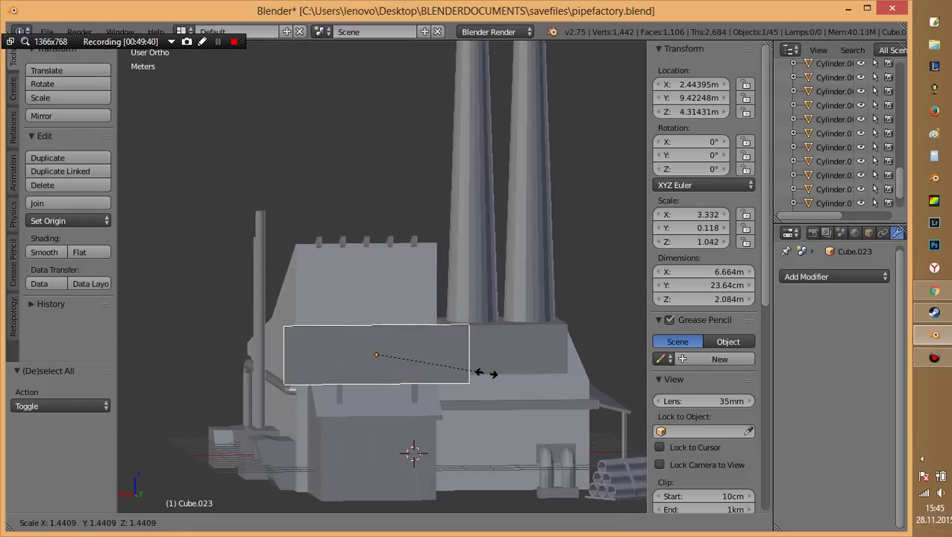
{"action": "left_click", "coordinate": [455, 372]}
{"action": "key", "text": "g"}
{"action": "key", "text": "z"}
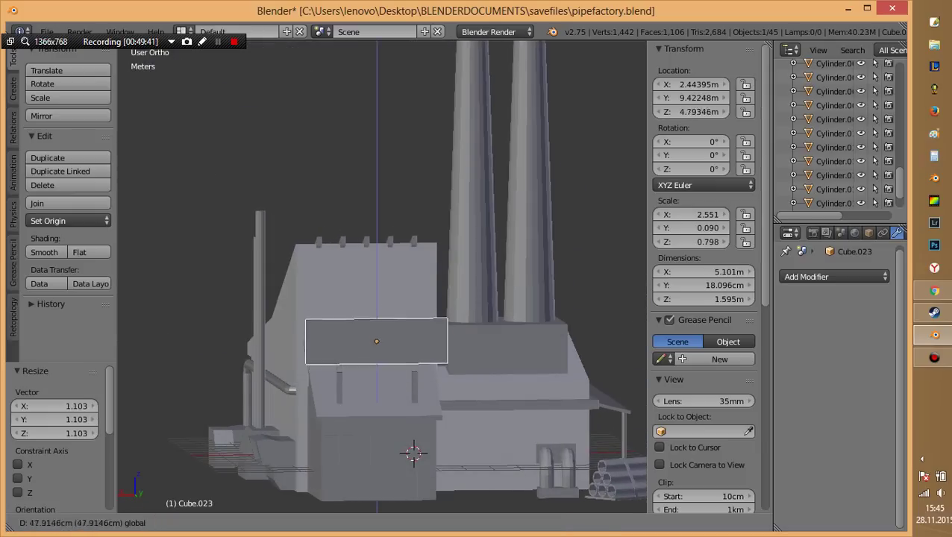
{"action": "key", "text": "Return"}
Thicken the sign panel along its thickness axis to about 22.96 cm.
{"action": "middle_click_drag", "start_coordinate": [377, 354], "coordinate": [485, 343]}
{"action": "scroll", "coordinate": [394, 404], "scroll_direction": "up", "scroll_amount": 4}
{"action": "scroll", "coordinate": [393, 404], "scroll_direction": "up", "scroll_amount": 2}
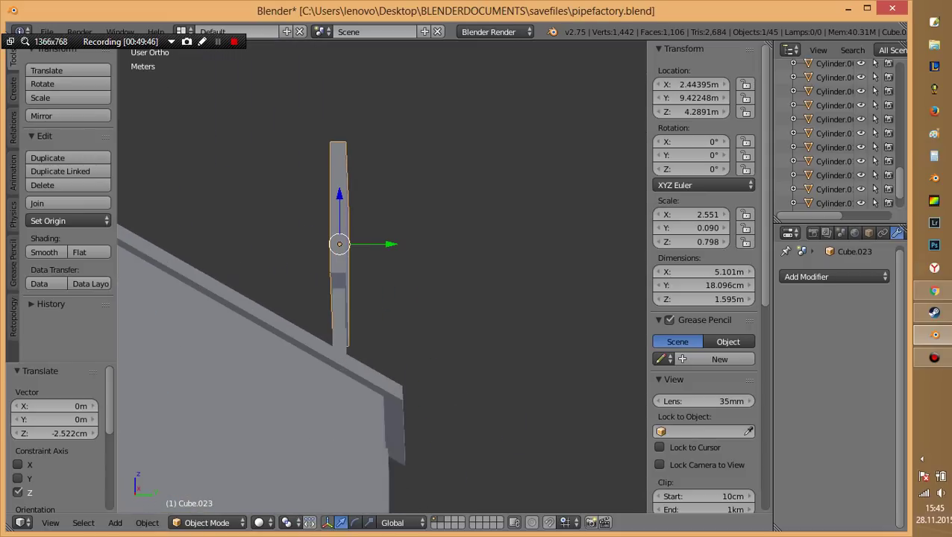
{"action": "key", "text": "s"}
{"action": "key", "text": "x"}
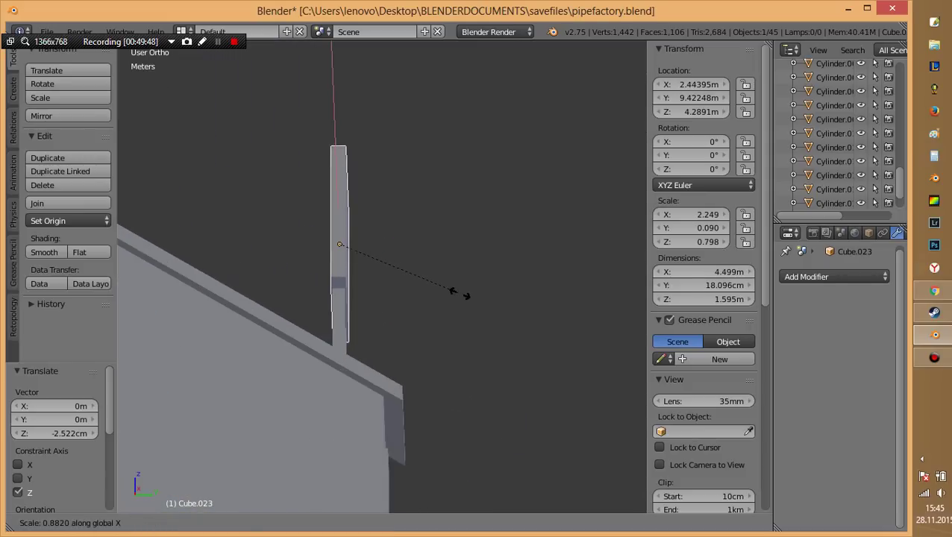
{"action": "left_click", "coordinate": [515, 293]}
Deselect everything and save pipefactory.blend with Ctrl+S.
{"action": "middle_click_drag", "start_coordinate": [515, 294], "coordinate": [448, 283]}
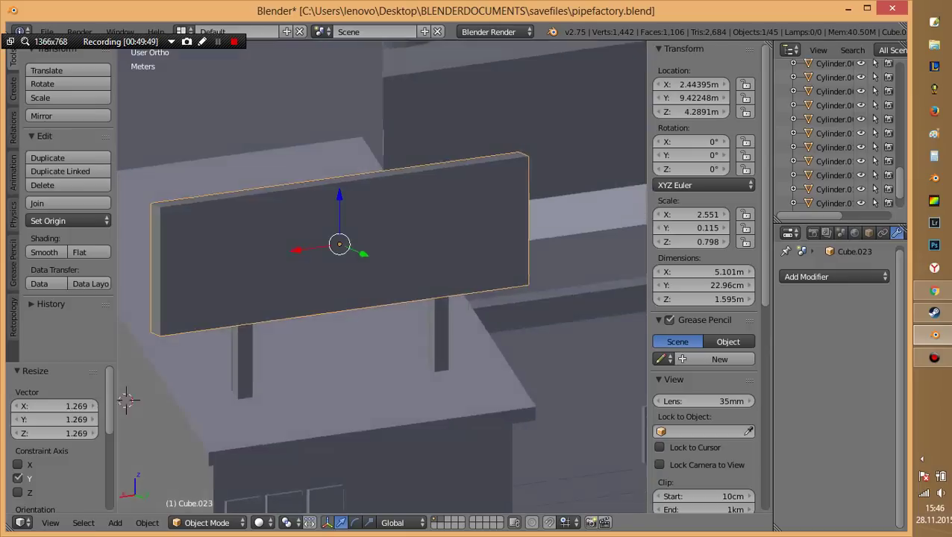
{"action": "scroll", "coordinate": [372, 283], "scroll_direction": "down", "scroll_amount": 3}
{"action": "key", "text": "a"}
{"action": "mouse_move", "coordinate": [373, 284]}
{"action": "middle_mouse_down"}
{"action": "mouse_move", "coordinate": [418, 269]}
{"action": "mouse_move", "coordinate": [318, 287]}
{"action": "mouse_move", "coordinate": [366, 287]}
{"action": "mouse_move", "coordinate": [432, 317]}
{"action": "mouse_move", "coordinate": [433, 362]}
{"action": "middle_mouse_up"}
{"action": "scroll", "coordinate": [382, 276], "scroll_direction": "down", "scroll_amount": 5}
{"action": "key", "text": "ctrl+s"}
Select the pipe pile in wireframe, leaving the small stack out of the selection.
{"action": "key", "text": "z"}
{"action": "key", "text": "b"}
{"action": "left_click_drag", "start_coordinate": [378, 299], "coordinate": [474, 392]}
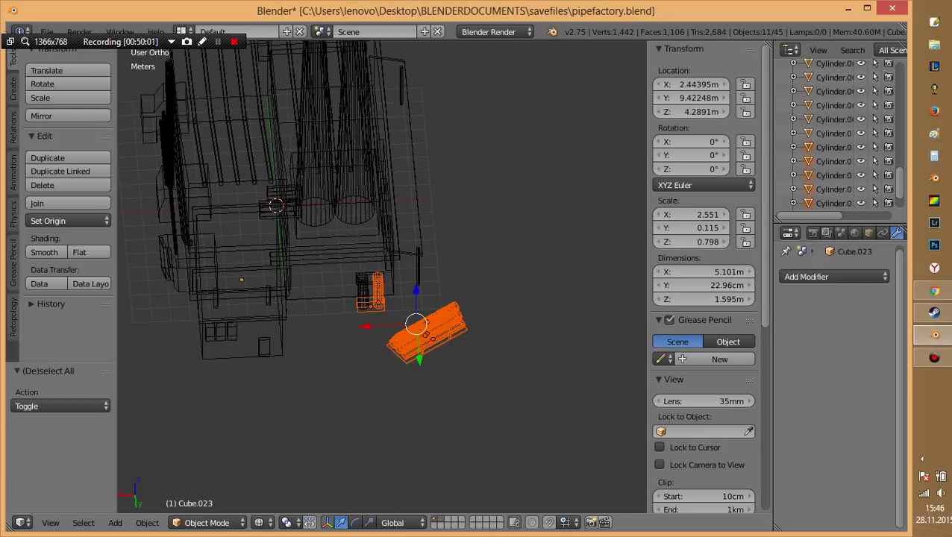
{"action": "key", "text": "c"}
{"action": "middle_click", "coordinate": [356, 284]}
{"action": "key", "text": "z"}
{"action": "middle_click_drag", "start_coordinate": [276, 202], "coordinate": [472, 480]}
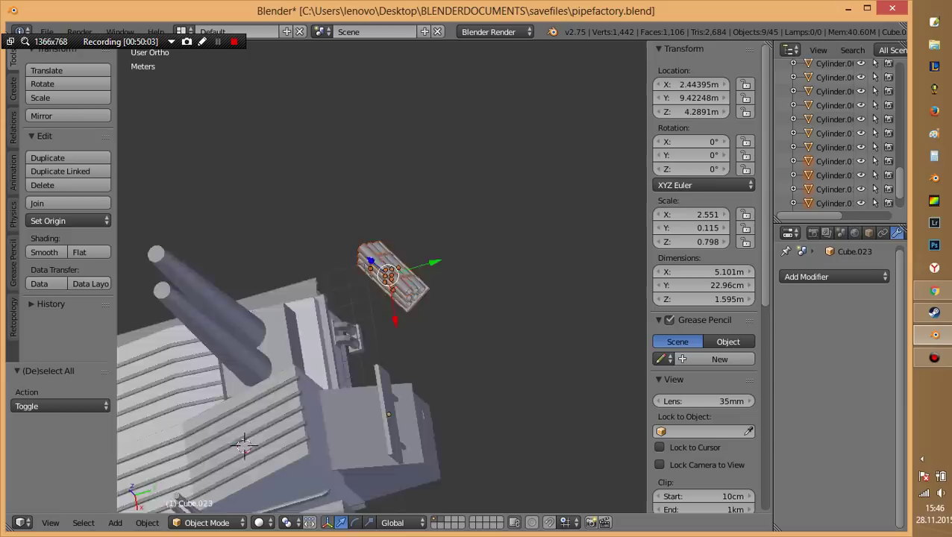
In top view, move the pipe pile, rotate it about 24°, and place it beside the annex.
{"action": "key", "text": "KP_7"}
{"action": "key", "text": "g"}
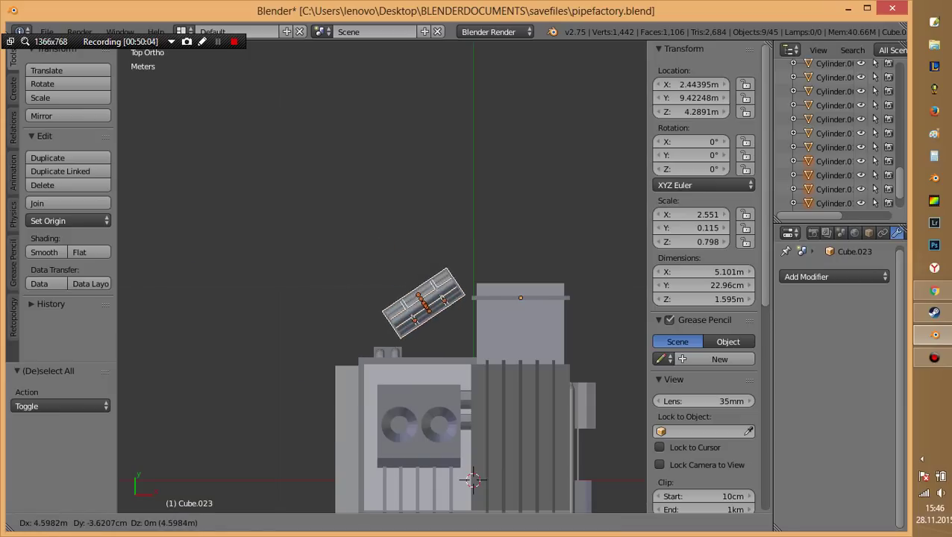
{"action": "left_click", "coordinate": [556, 377]}
{"action": "key", "text": "r"}
{"action": "left_click", "coordinate": [591, 321]}
{"action": "key", "text": "g"}
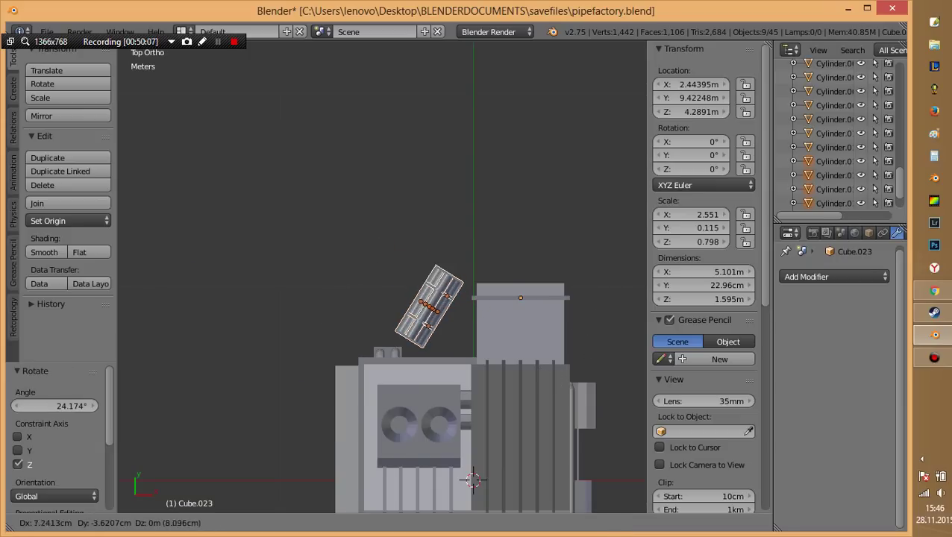
{"action": "key", "text": "Return"}
Orbit around the model in wireframe and solid shading to check the pile against the building.
{"action": "middle_click_drag", "start_coordinate": [381, 284], "coordinate": [417, 224]}
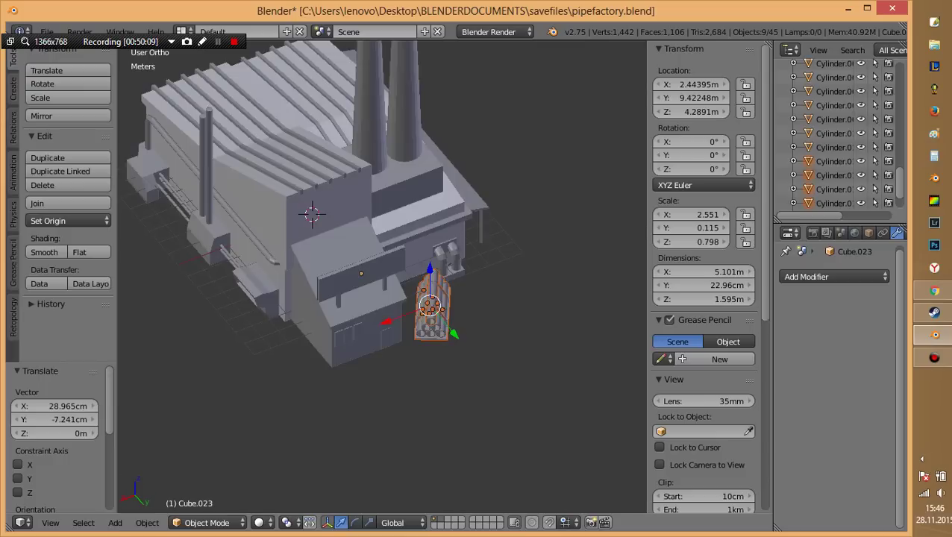
{"action": "scroll", "coordinate": [429, 304], "scroll_direction": "up", "scroll_amount": 2}
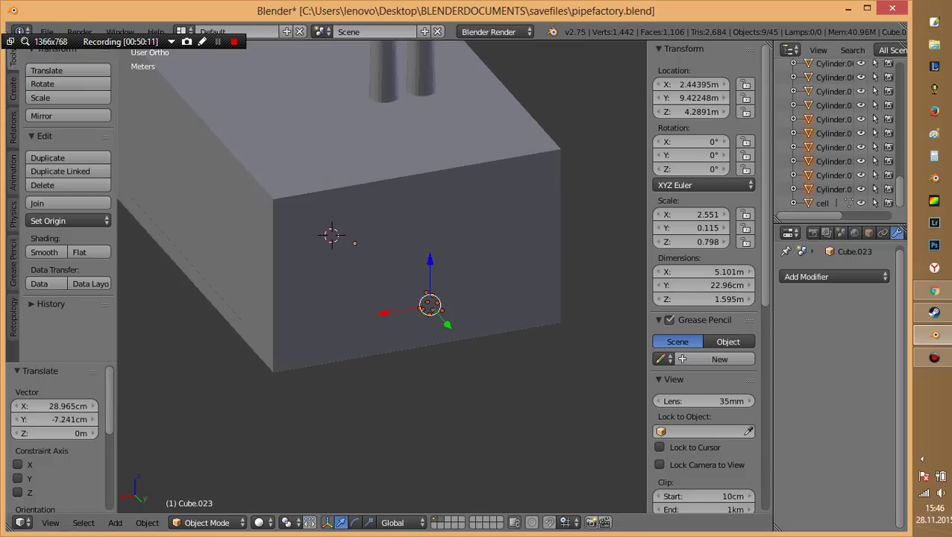
{"action": "scroll", "coordinate": [430, 304], "scroll_direction": "up", "scroll_amount": 2}
{"action": "key", "text": "z"}
{"action": "scroll", "coordinate": [429, 304], "scroll_direction": "down", "scroll_amount": 5}
{"action": "middle_click_drag", "start_coordinate": [430, 305], "coordinate": [462, 269]}
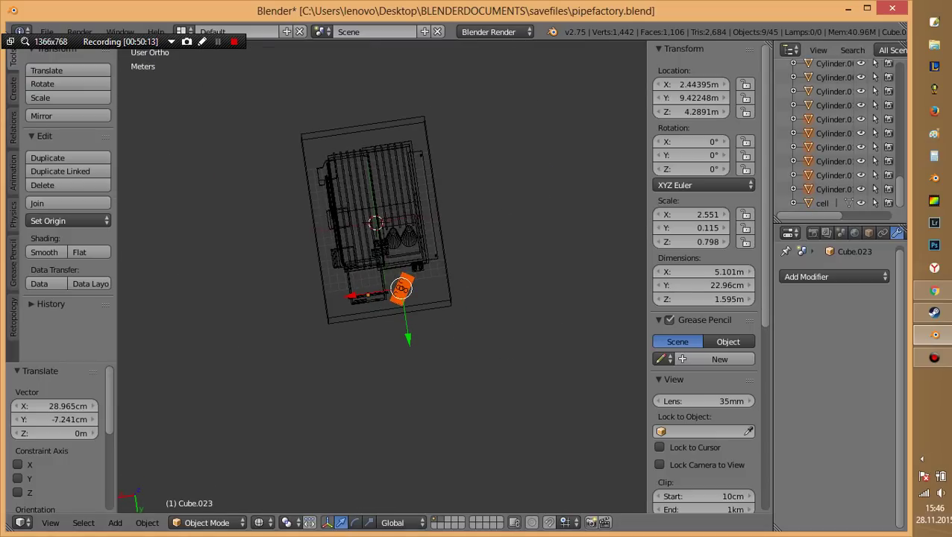
{"action": "key", "text": "a"}
{"action": "mouse_move", "coordinate": [430, 304]}
{"action": "middle_mouse_down"}
{"action": "mouse_move", "coordinate": [429, 224]}
{"action": "mouse_move", "coordinate": [381, 231]}
{"action": "mouse_move", "coordinate": [402, 216]}
{"action": "mouse_move", "coordinate": [358, 227]}
{"action": "mouse_move", "coordinate": [343, 222]}
{"action": "mouse_move", "coordinate": [351, 216]}
{"action": "mouse_move", "coordinate": [299, 224]}
{"action": "mouse_move", "coordinate": [291, 276]}
{"action": "middle_mouse_up"}
{"action": "scroll", "coordinate": [430, 304], "scroll_direction": "up", "scroll_amount": 2}
{"action": "key", "text": "z"}
Deselect the building pieces and add a new cube at the 3D cursor.
{"action": "right_click", "coordinate": [320, 216]}
{"action": "key", "text": "Tab"}
{"action": "key", "text": "Tab"}
{"action": "right_click", "coordinate": [224, 313]}
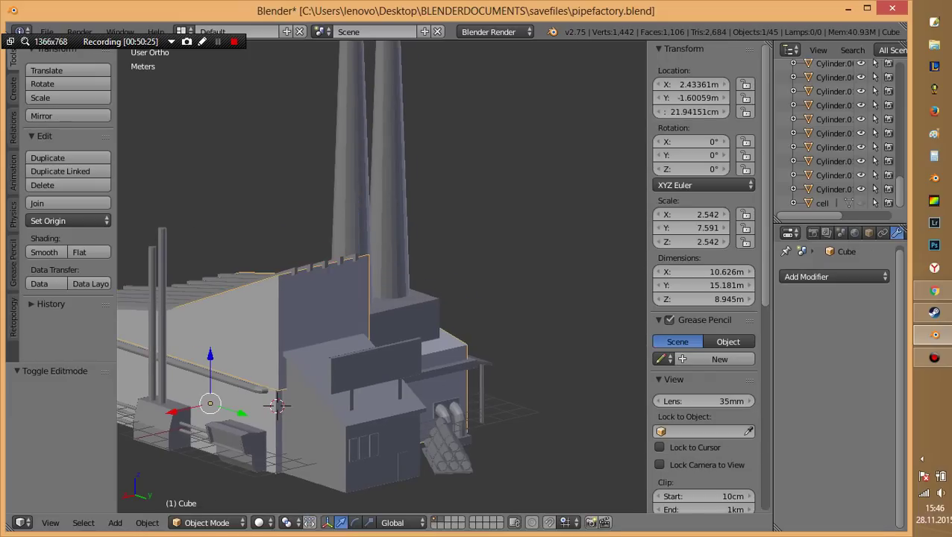
{"action": "key", "text": "a"}
{"action": "key", "text": "shift+a"}
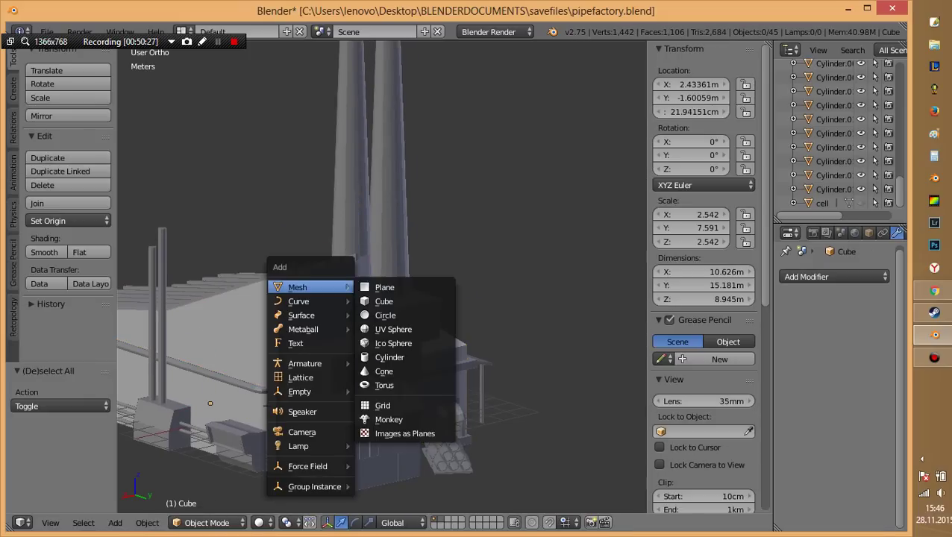
{"action": "left_click", "coordinate": [406, 304]}
In wireframe side and back views, move the new cube into position.
{"action": "scroll", "coordinate": [381, 276], "scroll_direction": "down", "scroll_amount": 3}
{"action": "key", "text": "z"}
{"action": "key", "text": "ctrl+KP_3"}
{"action": "middle_click_drag", "start_coordinate": [272, 367], "coordinate": [488, 369], "text": "shift"}
{"action": "scroll", "coordinate": [447, 298], "scroll_direction": "up", "scroll_amount": 3}
{"action": "middle_click_drag", "start_coordinate": [448, 299], "coordinate": [358, 313]}
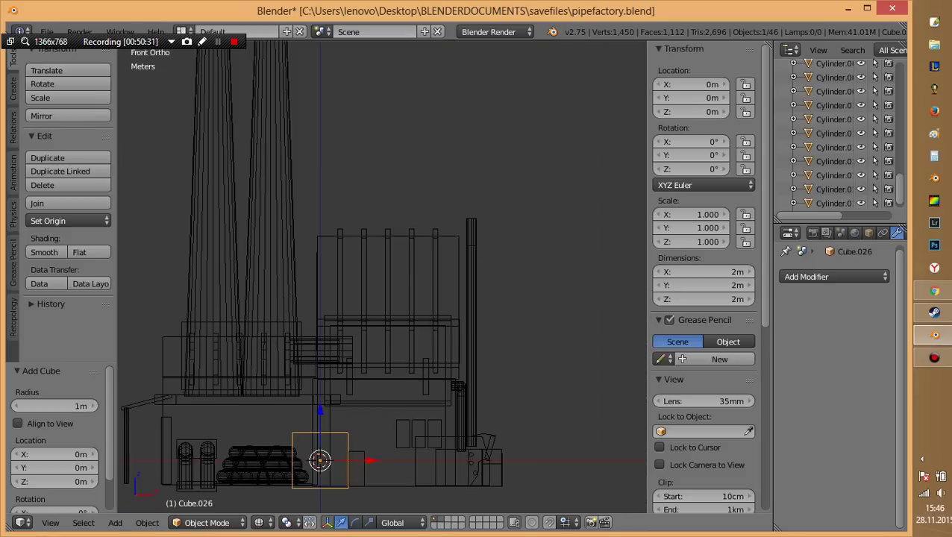
{"action": "key", "text": "ctrl+KP_1"}
{"action": "key", "text": "g"}
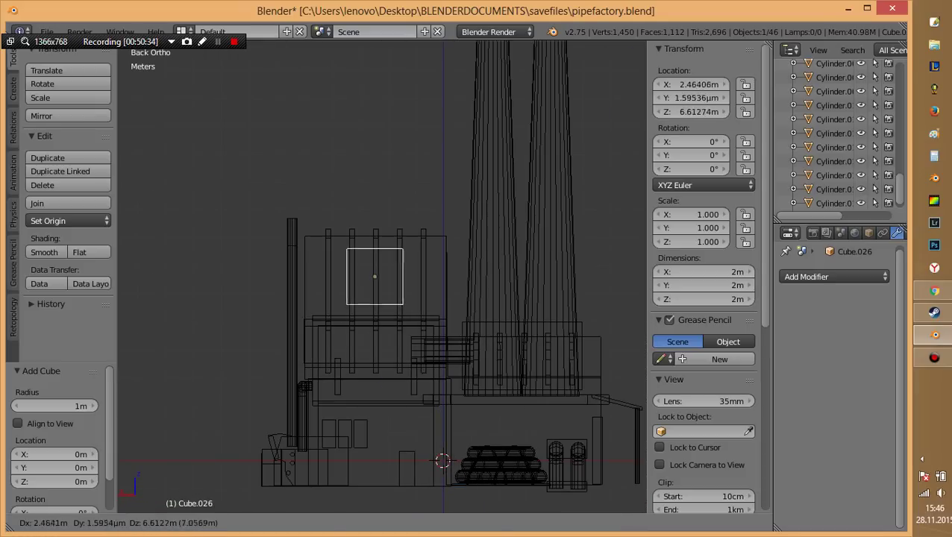
{"action": "left_click", "coordinate": [374, 272]}
Shrink the block to about a third, slide it along Y beside the chimney, and shrink it further.
{"action": "key", "text": "s"}
{"action": "left_click", "coordinate": [388, 264]}
{"action": "key", "text": "z"}
{"action": "middle_click_drag", "start_coordinate": [388, 265], "coordinate": [392, 404]}
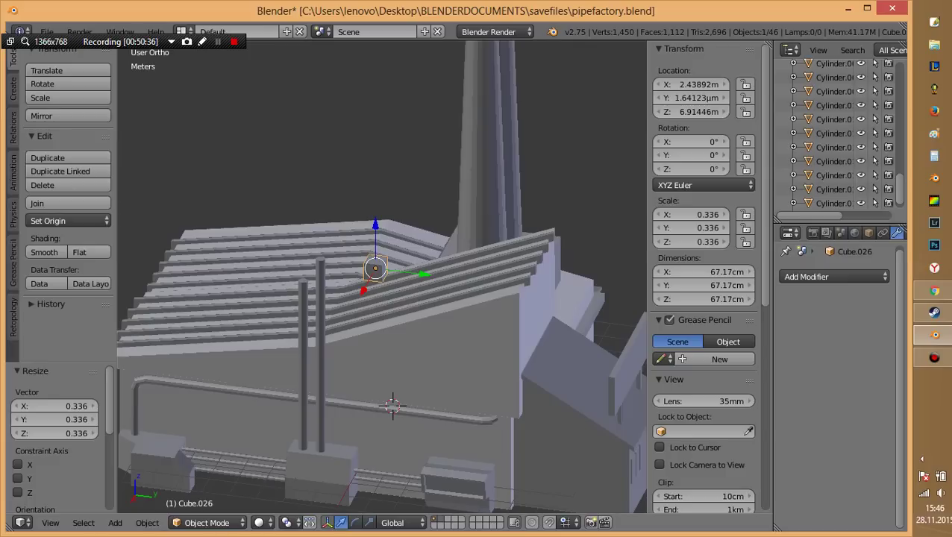
{"action": "key", "text": "g"}
{"action": "key", "text": "y"}
{"action": "key", "text": "Return"}
{"action": "middle_click_drag", "start_coordinate": [418, 336], "coordinate": [475, 311]}
{"action": "key", "text": "s"}
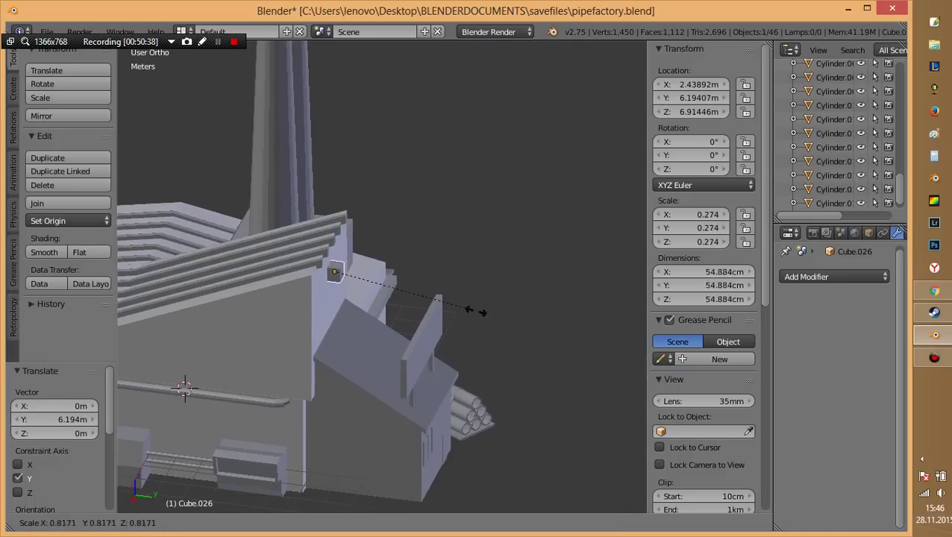
{"action": "left_click", "coordinate": [409, 301]}
Move the block along Y and stretch it along a single axis into a long bar.
{"action": "key", "text": "g"}
{"action": "key", "text": "y"}
{"action": "left_click", "coordinate": [412, 299]}
{"action": "key", "text": "s"}
{"action": "key", "text": "x"}
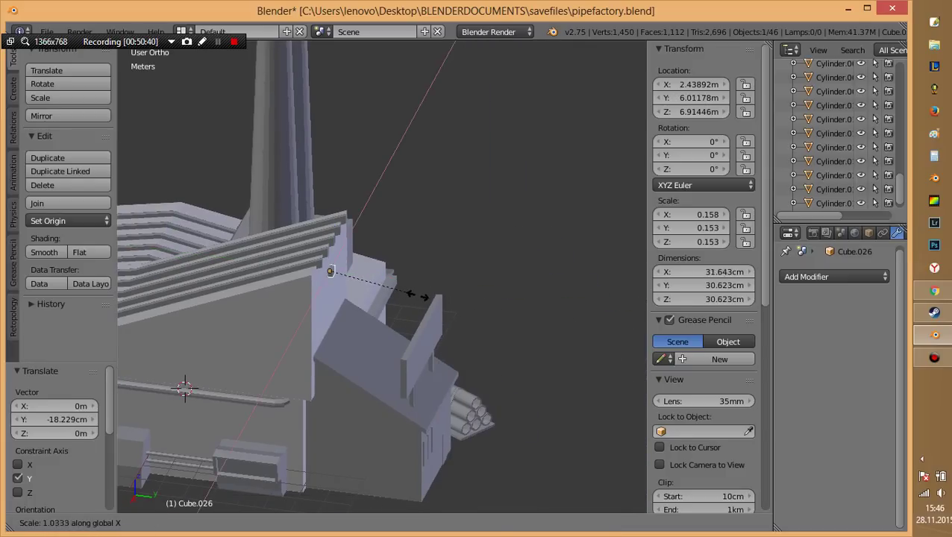
{"action": "left_click", "coordinate": [136, 401]}
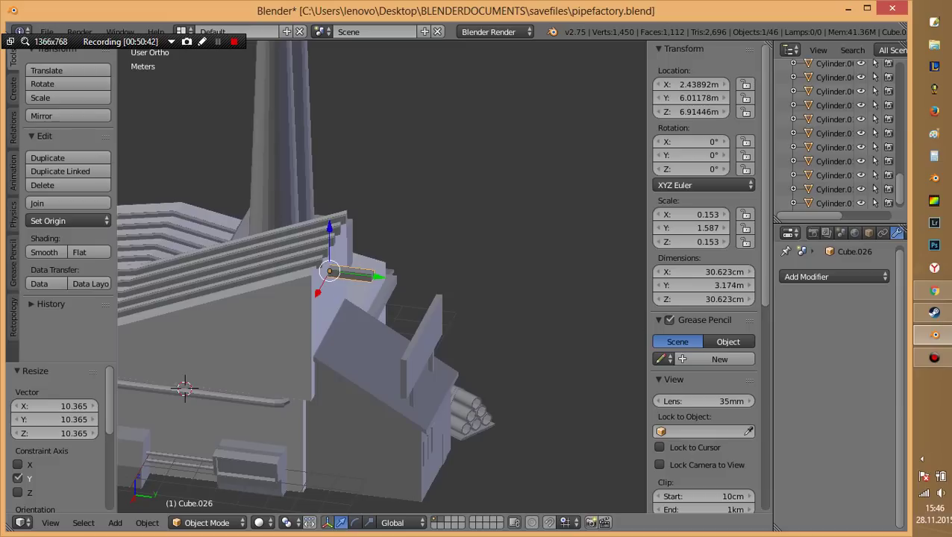
Move the bar 1.386 m along Y.
{"action": "key", "text": "z"}
{"action": "mouse_move", "coordinate": [358, 350]}
{"action": "middle_mouse_down"}
{"action": "mouse_move", "coordinate": [418, 350]}
{"action": "mouse_move", "coordinate": [462, 328]}
{"action": "middle_mouse_up"}
{"action": "key", "text": "g"}
{"action": "key", "text": "y"}
{"action": "key", "text": "Return"}
{"action": "key", "text": "z"}
Halve the bar, lengthen it along Y, and check its placement by the chimney.
{"action": "key", "text": "s"}
{"action": "left_click", "coordinate": [467, 326]}
{"action": "key", "text": "s"}
{"action": "key", "text": "x"}
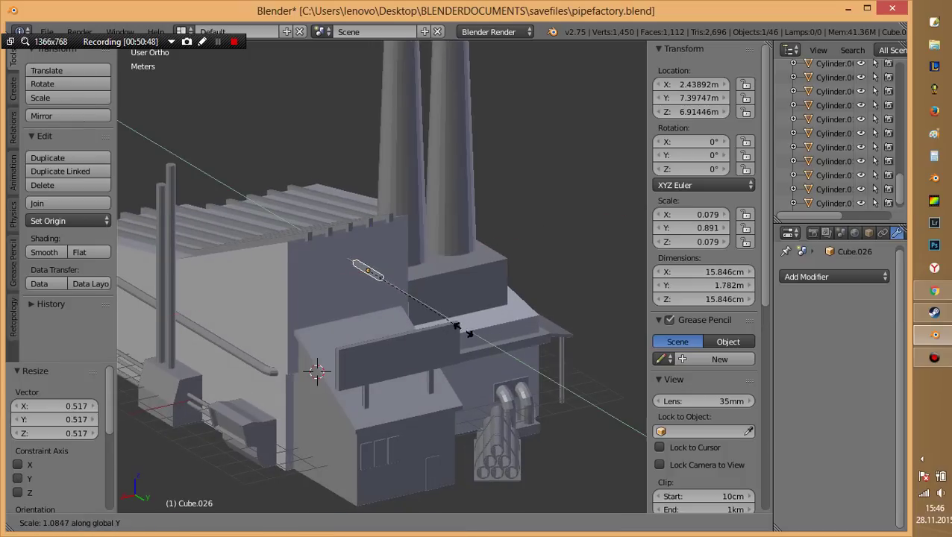
{"action": "left_click", "coordinate": [571, 356]}
{"action": "key", "text": "z"}
{"action": "middle_click_drag", "start_coordinate": [571, 356], "coordinate": [477, 347]}
{"action": "key", "text": "z"}
{"action": "key", "text": "a"}
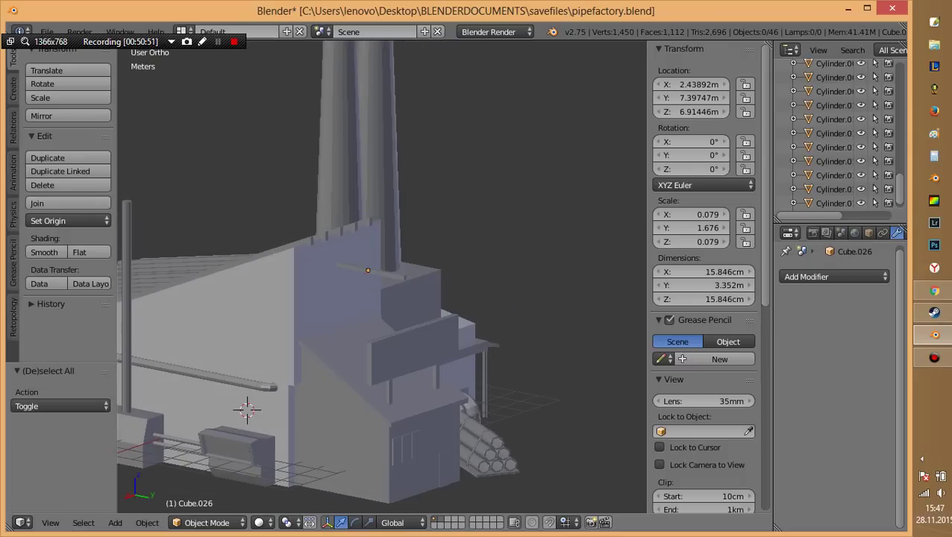
{"action": "right_click", "coordinate": [485, 448]}
Duplicate a pipe from the pile, place it over the factory and turn it about 30 degrees.
{"action": "key", "text": "KP_7"}
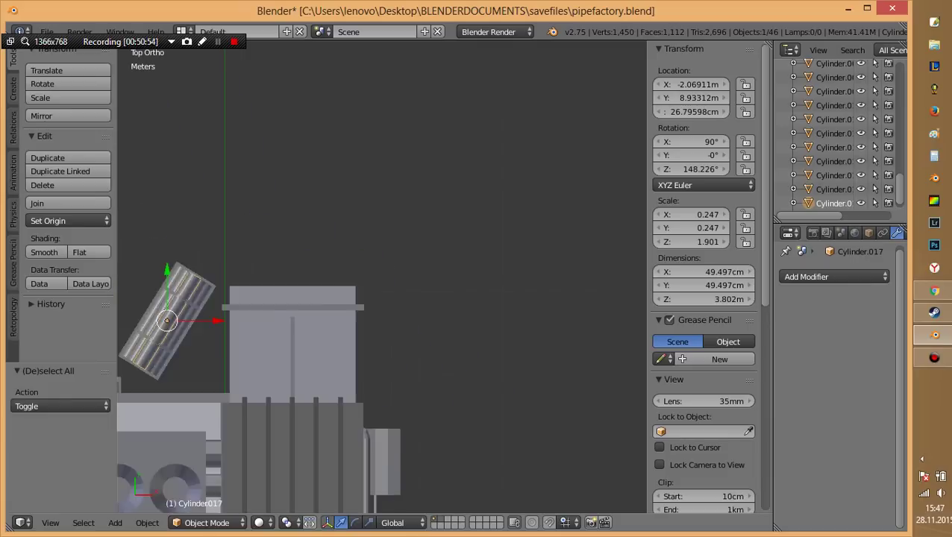
{"action": "key", "text": "z"}
{"action": "key", "text": "shift+d"}
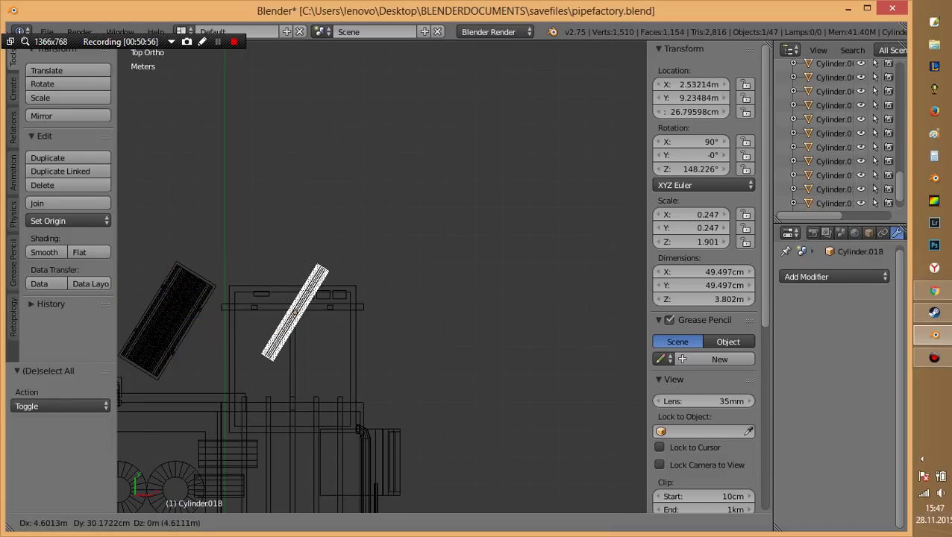
{"action": "left_click", "coordinate": [506, 385]}
{"action": "key", "text": "r"}
{"action": "left_click", "coordinate": [453, 446]}
Raise the pipe copy vertically beside the chimney, then select the thin bar above it.
{"action": "key", "text": "z"}
{"action": "middle_click_drag", "start_coordinate": [452, 446], "coordinate": [313, 336]}
{"action": "key", "text": "g"}
{"action": "key", "text": "z"}
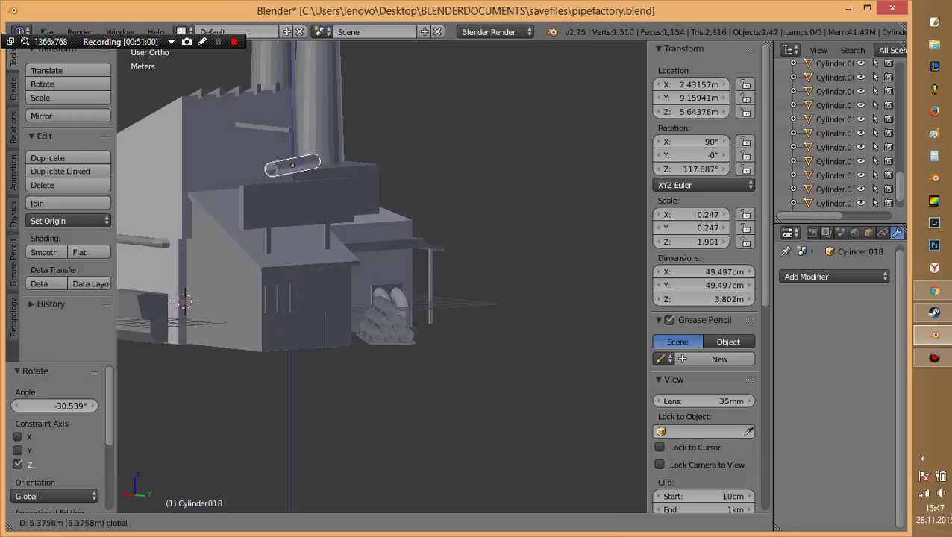
{"action": "key", "text": "Return"}
{"action": "middle_click_drag", "start_coordinate": [298, 150], "coordinate": [373, 265], "text": "shift"}
{"action": "scroll", "coordinate": [381, 276], "scroll_direction": "up", "scroll_amount": 3}
{"action": "scroll", "coordinate": [381, 277], "scroll_direction": "up", "scroll_amount": 2}
{"action": "right_click", "coordinate": [321, 272]}
{"action": "type", "text": "rx09"}
Stand the bar upright at 90 degrees and shrink it into a thin short rod.
{"action": "key", "text": "Escape"}
{"action": "type", "text": "r"}
{"action": "type", "text": "90"}
{"action": "key", "text": "Return"}
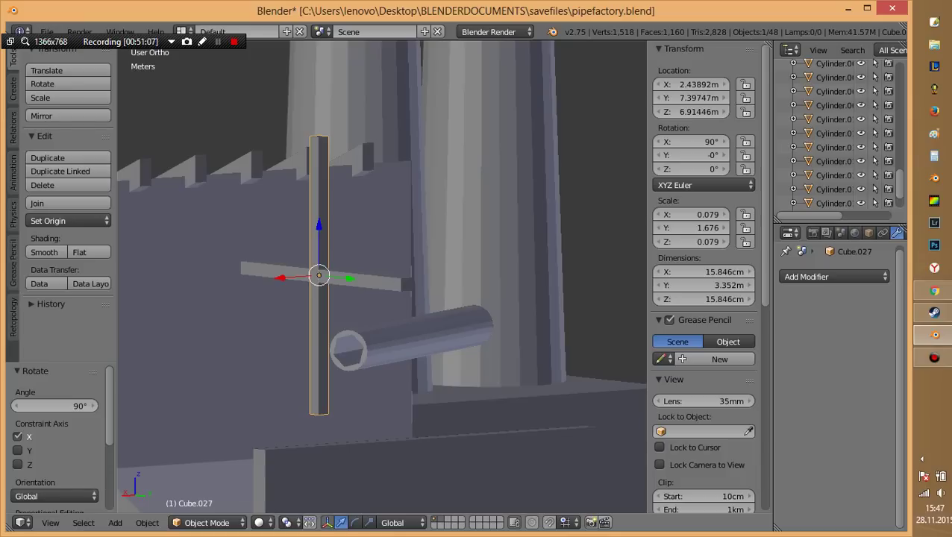
{"action": "key", "text": "s"}
{"action": "left_click", "coordinate": [339, 293]}
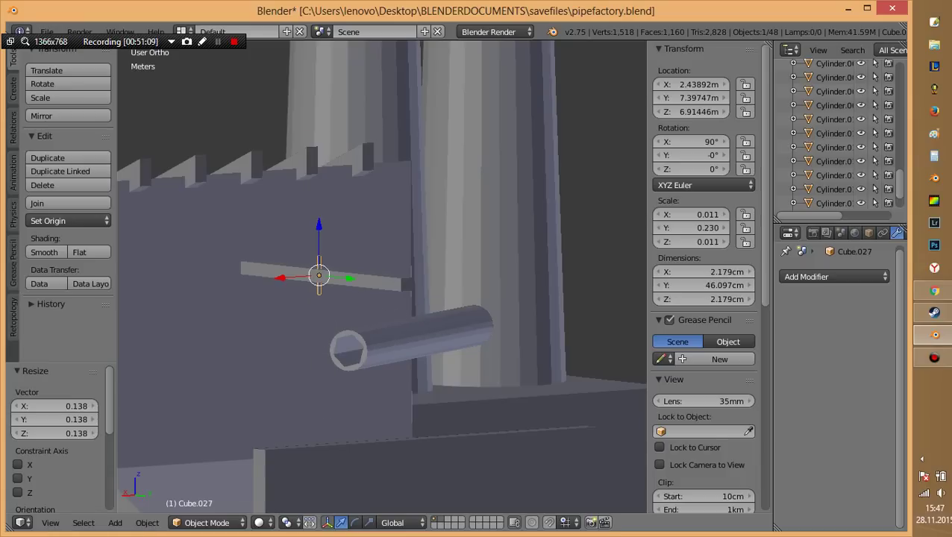
In top wireframe view, slide the rod along the Y axis to its new position.
{"action": "key", "text": "KP_7"}
{"action": "key", "text": "z"}
{"action": "scroll", "coordinate": [381, 276], "scroll_direction": "down", "scroll_amount": 2}
{"action": "scroll", "coordinate": [381, 276], "scroll_direction": "down", "scroll_amount": 3}
{"action": "scroll", "coordinate": [381, 276], "scroll_direction": "up", "scroll_amount": 4}
{"action": "scroll", "coordinate": [381, 276], "scroll_direction": "up", "scroll_amount": 4}
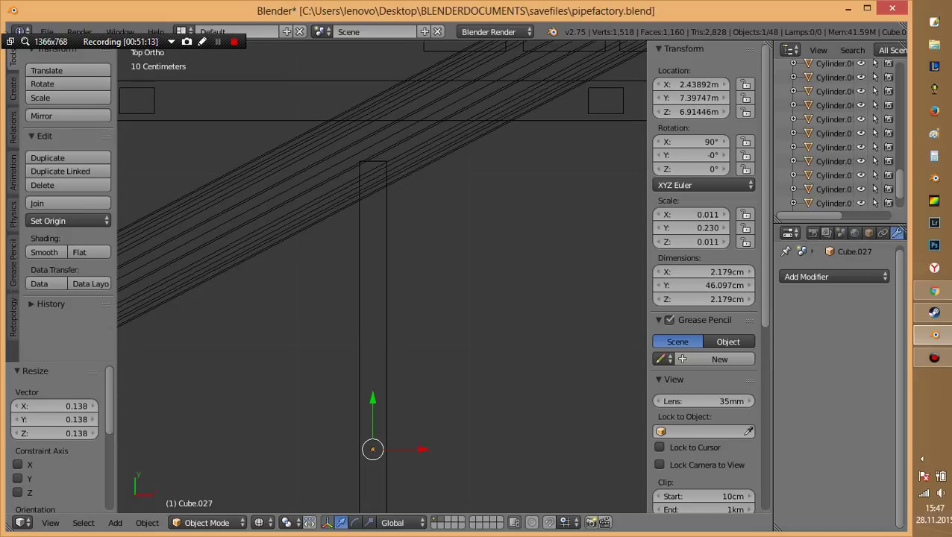
{"action": "key", "text": "g"}
{"action": "key", "text": "y"}
{"action": "left_click", "coordinate": [372, 170]}
Shift the angled pipe along Y so it sits under the rod.
{"action": "right_click", "coordinate": [372, 163]}
{"action": "key", "text": "g"}
{"action": "key", "text": "y"}
{"action": "left_click", "coordinate": [372, 165]}
{"action": "key", "text": "z"}
{"action": "middle_click_drag", "start_coordinate": [372, 164], "coordinate": [418, 224]}
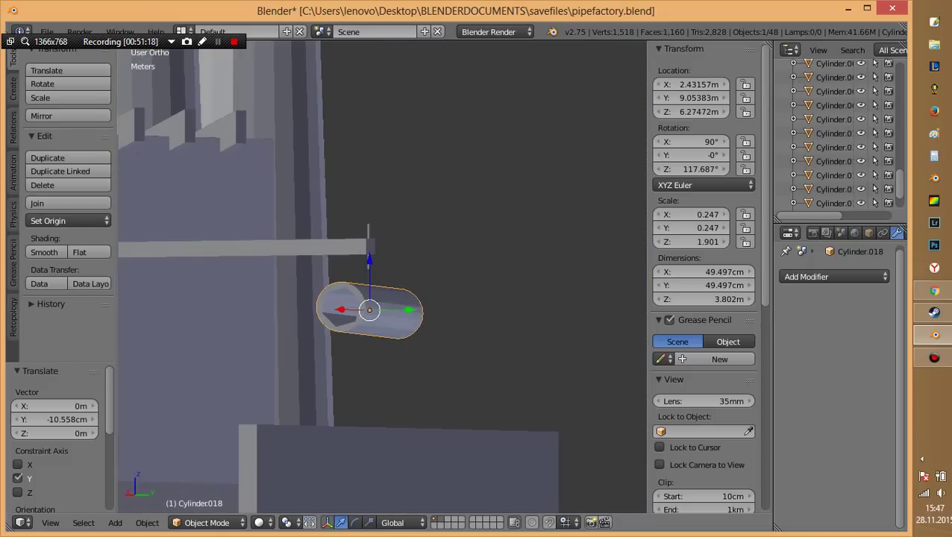
Lower the thin rod vertically toward the pipe.
{"action": "right_click", "coordinate": [368, 246]}
{"action": "key", "text": "g"}
{"action": "key", "text": "z"}
{"action": "left_click", "coordinate": [368, 272]}
{"action": "mouse_move", "coordinate": [367, 272]}
{"action": "middle_mouse_down"}
{"action": "mouse_move", "coordinate": [395, 283]}
{"action": "mouse_move", "coordinate": [422, 242]}
{"action": "mouse_move", "coordinate": [364, 424]}
{"action": "middle_mouse_up"}
In face edit mode, pull the rod's bottom face down so it reaches the pipe.
{"action": "key", "text": "Tab"}
{"action": "key", "text": "z"}
{"action": "scroll", "coordinate": [364, 424], "scroll_direction": "up", "scroll_amount": 2}
{"action": "key", "text": "ctrl+Tab"}
{"action": "left_click", "coordinate": [364, 424]}
{"action": "key", "text": "a"}
{"action": "right_click", "coordinate": [342, 343]}
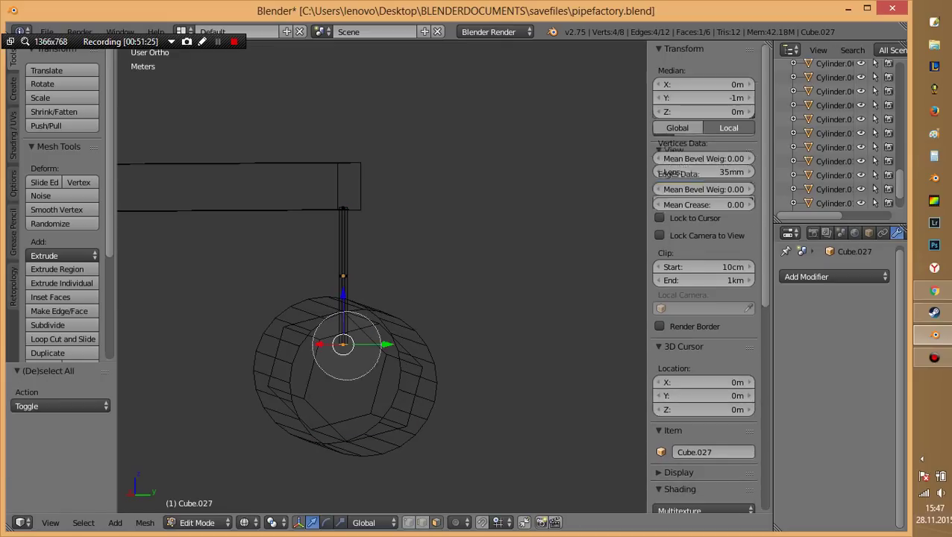
{"action": "mouse_move", "coordinate": [343, 343]}
{"action": "middle_mouse_down"}
{"action": "mouse_move", "coordinate": [373, 299]}
{"action": "mouse_move", "coordinate": [299, 310]}
{"action": "middle_mouse_up"}
{"action": "key", "text": "g"}
{"action": "key", "text": "z"}
{"action": "key", "text": "Return"}
{"action": "key", "text": "z"}
Save pipefactory.blend, leave edit mode, and duplicate the hanging rod.
{"action": "key", "text": "ctrl+s"}
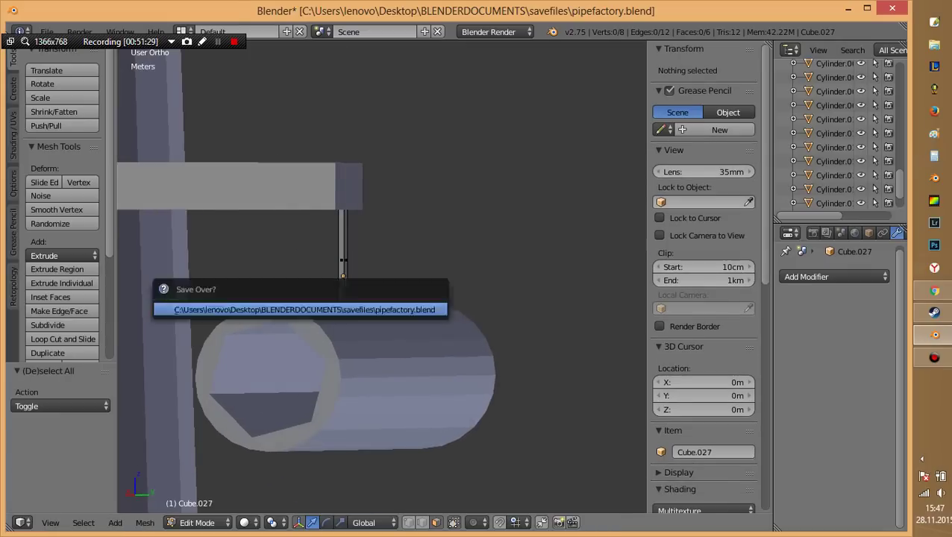
{"action": "key", "text": "Return"}
{"action": "key", "text": "a"}
{"action": "key", "text": "ctrl+s"}
{"action": "key", "text": "Return"}
{"action": "key", "text": "Tab"}
{"action": "key", "text": "ctrl+s"}
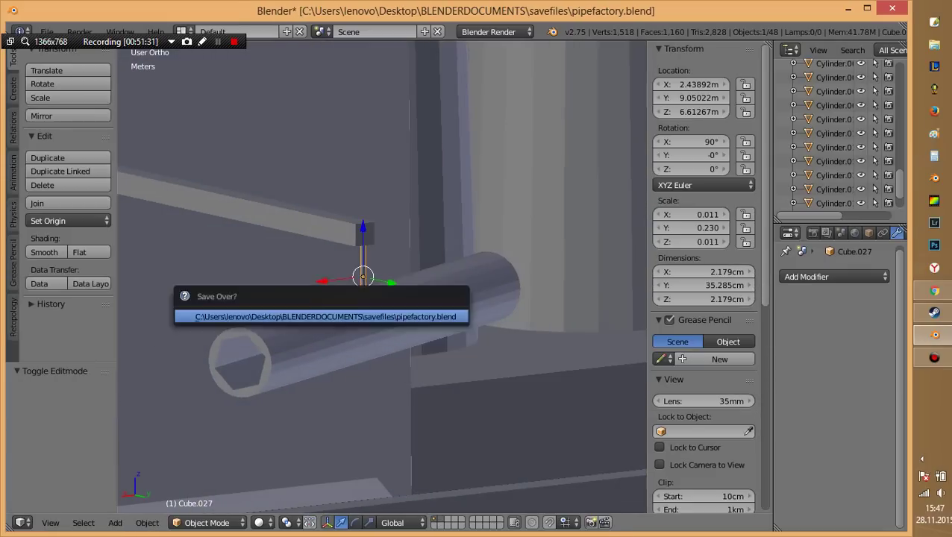
{"action": "scroll", "coordinate": [380, 275], "scroll_direction": "down", "scroll_amount": 3}
{"action": "mouse_move", "coordinate": [373, 299]}
{"action": "middle_mouse_down"}
{"action": "mouse_move", "coordinate": [358, 283]}
{"action": "mouse_move", "coordinate": [321, 314]}
{"action": "mouse_move", "coordinate": [365, 291]}
{"action": "mouse_move", "coordinate": [350, 283]}
{"action": "middle_mouse_up"}
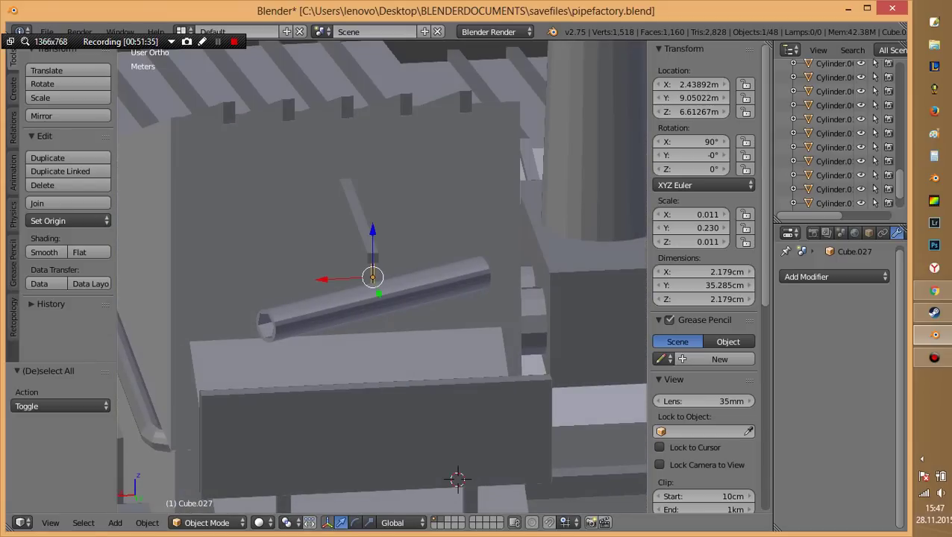
{"action": "key", "text": "shift+d"}
Keep the rod copy in place and stretch it vertically to lengthen it.
{"action": "key", "text": "Escape"}
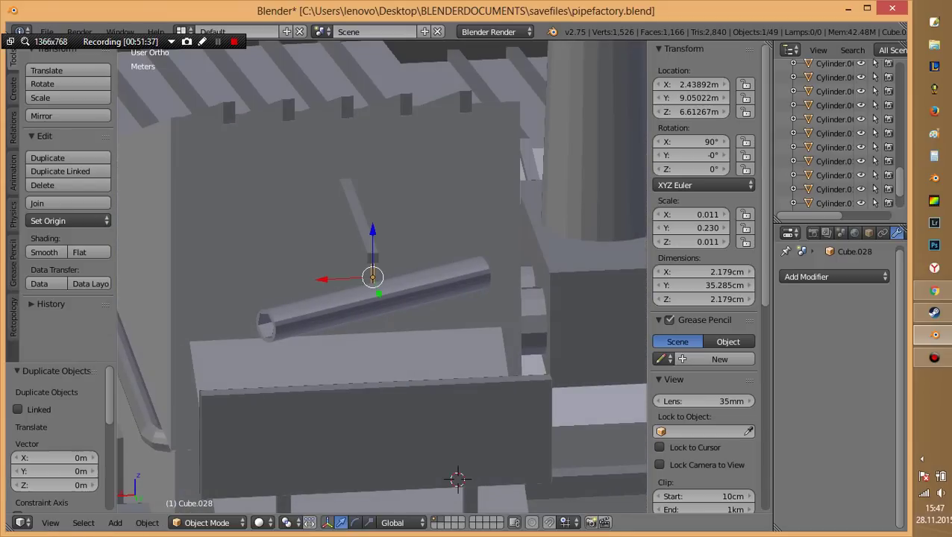
{"action": "key", "text": "s"}
{"action": "key", "text": "z"}
{"action": "left_click", "coordinate": [201, 393]}
From the top view, tilt the rod copy 58 degrees and turn it to line up with the pipe.
{"action": "key", "text": "z"}
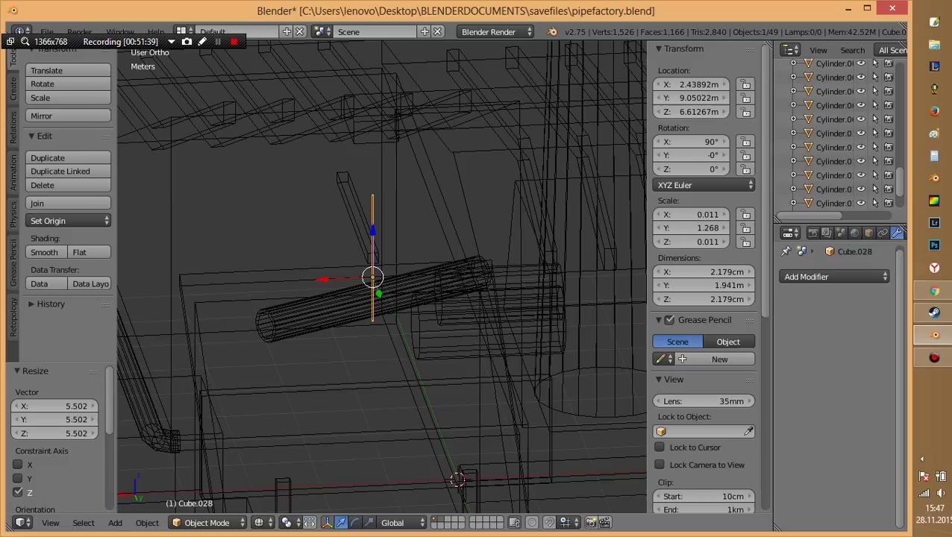
{"action": "key", "text": "KP_7"}
{"action": "scroll", "coordinate": [380, 298], "scroll_direction": "up", "scroll_amount": 3}
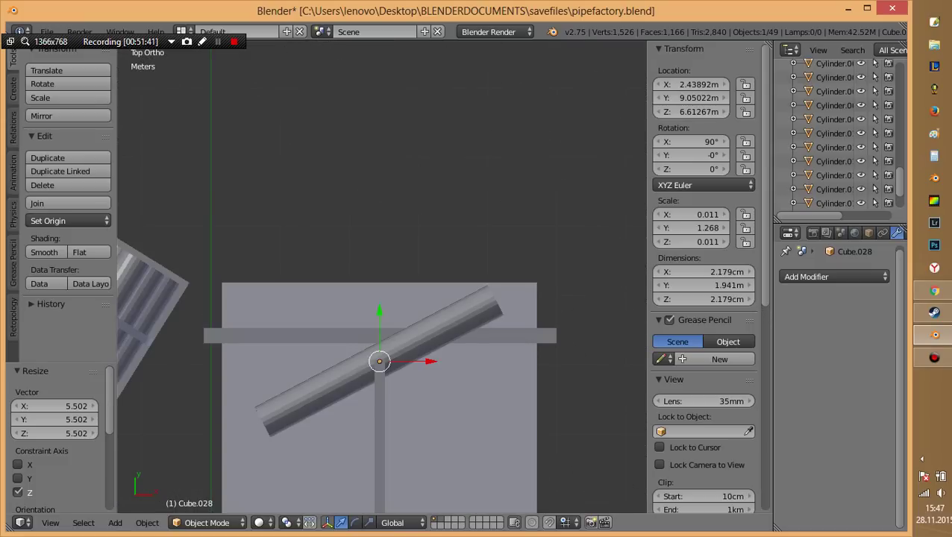
{"action": "scroll", "coordinate": [381, 299], "scroll_direction": "up", "scroll_amount": 2}
{"action": "scroll", "coordinate": [471, 357], "scroll_direction": "up", "scroll_amount": 1}
{"action": "key", "text": "r"}
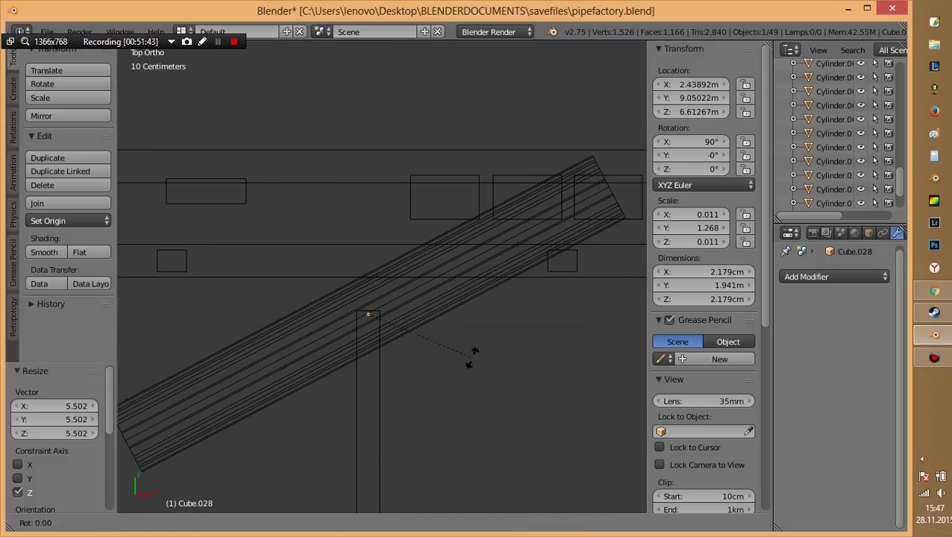
{"action": "left_click", "coordinate": [386, 408]}
{"action": "key", "text": "r"}
{"action": "key", "text": "z"}
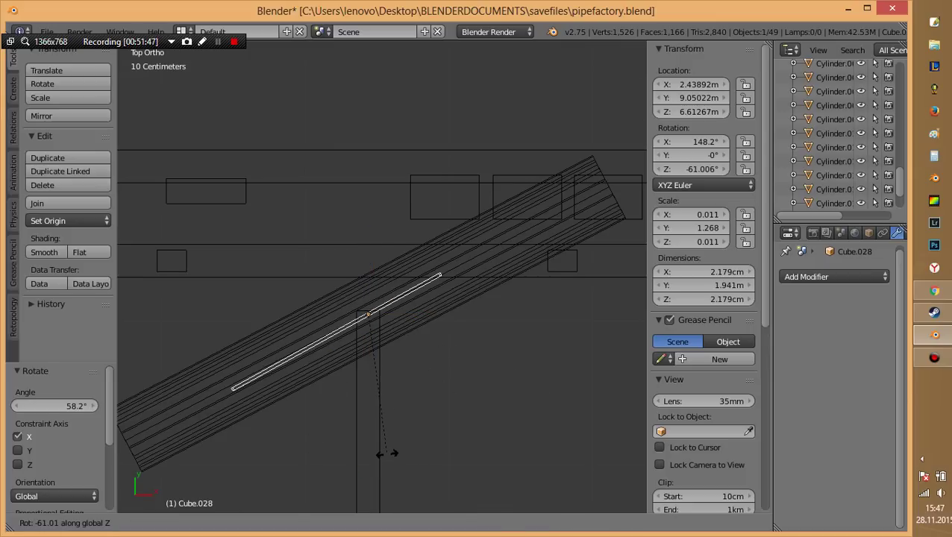
{"action": "left_click", "coordinate": [382, 452]}
Move the tilted rod vertically and lower it near the pipe.
{"action": "key", "text": "g"}
{"action": "key", "text": "z"}
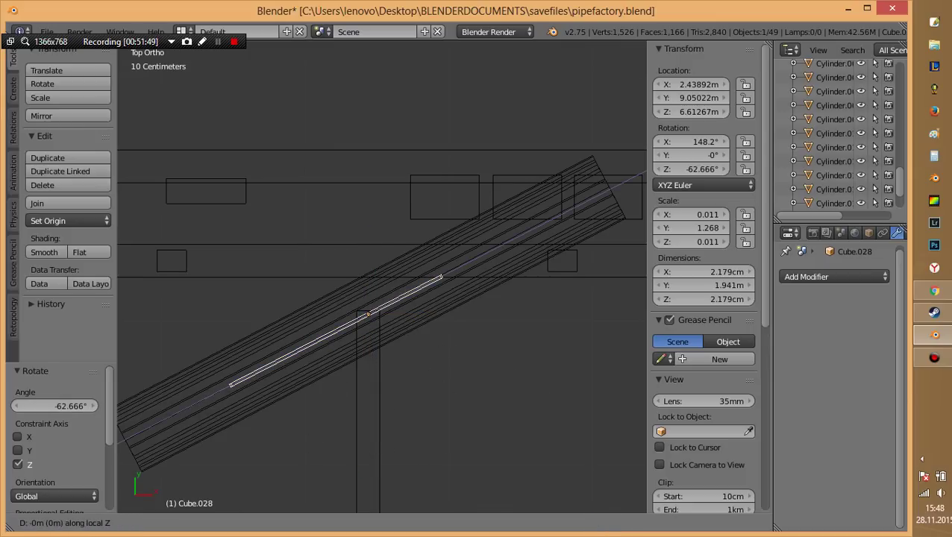
{"action": "key", "text": "Return"}
{"action": "key", "text": "z"}
{"action": "mouse_move", "coordinate": [380, 299]}
{"action": "middle_mouse_down"}
{"action": "mouse_move", "coordinate": [447, 272]}
{"action": "mouse_move", "coordinate": [448, 335]}
{"action": "middle_mouse_up"}
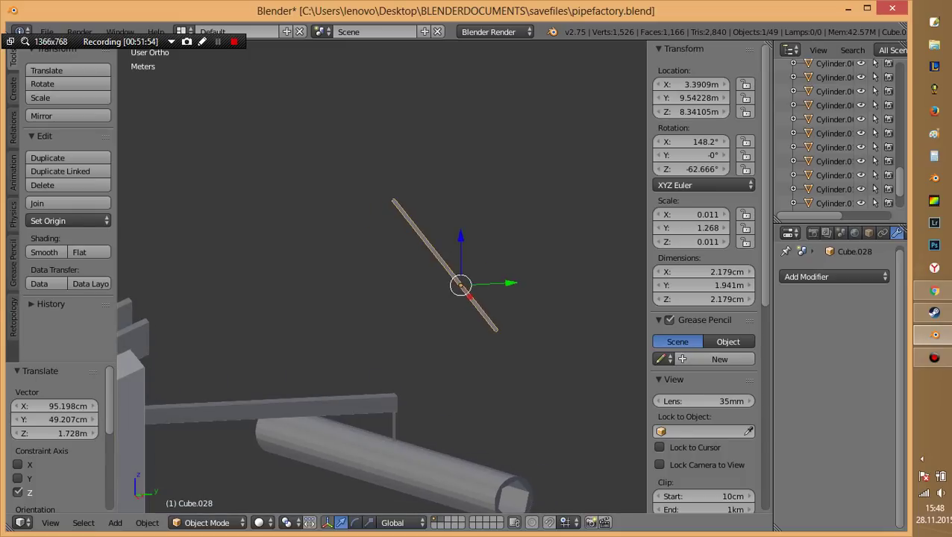
{"action": "key", "text": "g"}
{"action": "key", "text": "z"}
{"action": "key", "text": "Return"}
{"action": "middle_click_drag", "start_coordinate": [380, 298], "coordinate": [448, 224]}
Tilt the rod about 9 then 14 degrees and raise it onto the pipe.
{"action": "key", "text": "r"}
{"action": "key", "text": "x"}
{"action": "key", "text": "x"}
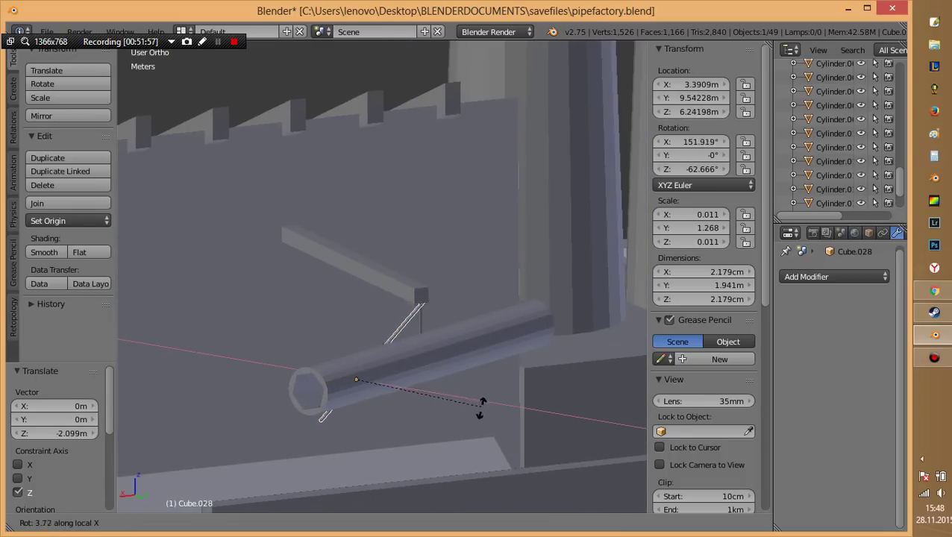
{"action": "key", "text": "Return"}
{"action": "key", "text": "g"}
{"action": "key", "text": "z"}
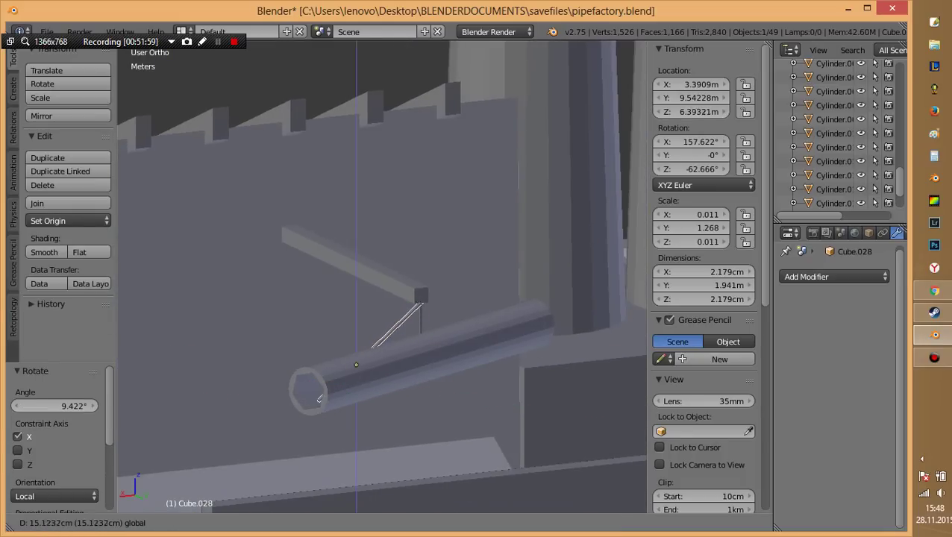
{"action": "key", "text": "Return"}
{"action": "mouse_move", "coordinate": [319, 395]}
{"action": "middle_mouse_down"}
{"action": "mouse_move", "coordinate": [388, 350]}
{"action": "mouse_move", "coordinate": [473, 376]}
{"action": "middle_mouse_up"}
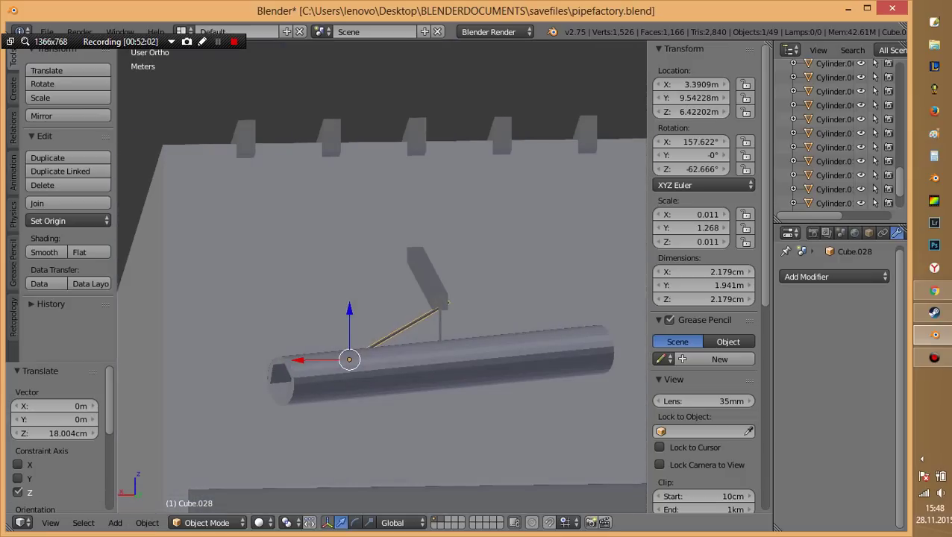
{"action": "key", "text": "r"}
{"action": "key", "text": "Return"}
{"action": "key", "text": "g"}
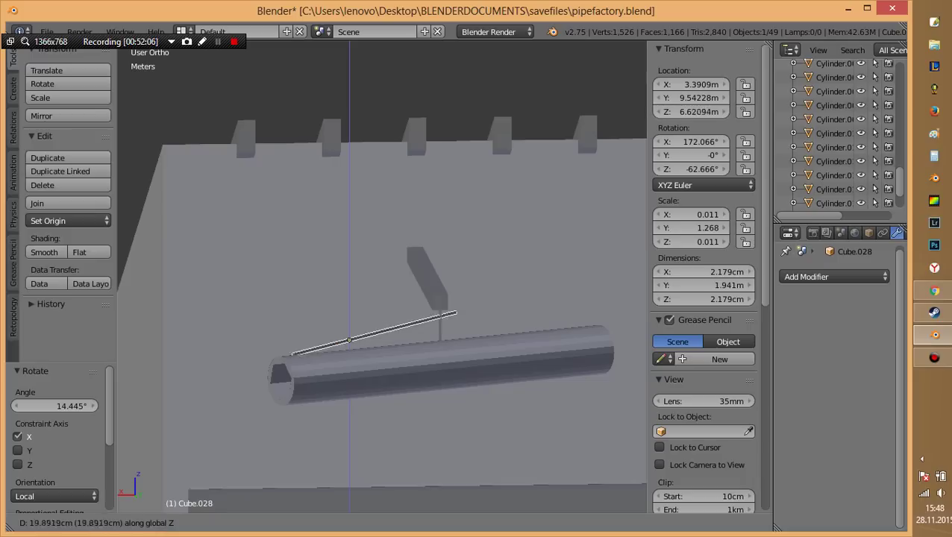
{"action": "key", "text": "Return"}
{"action": "middle_click_drag", "start_coordinate": [403, 373], "coordinate": [451, 379]}
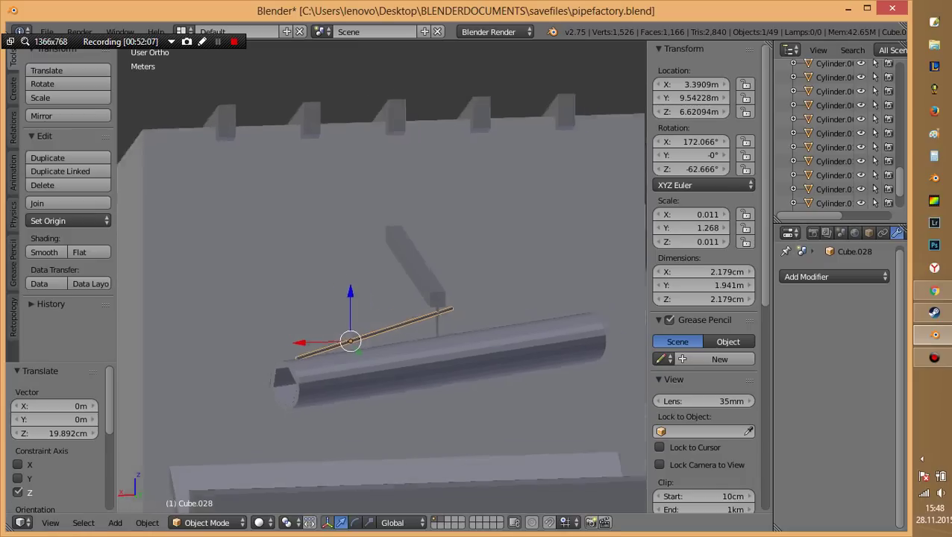
Tilt the rod slightly back on X and slide it along its length.
{"action": "key", "text": "r"}
{"action": "key", "text": "x"}
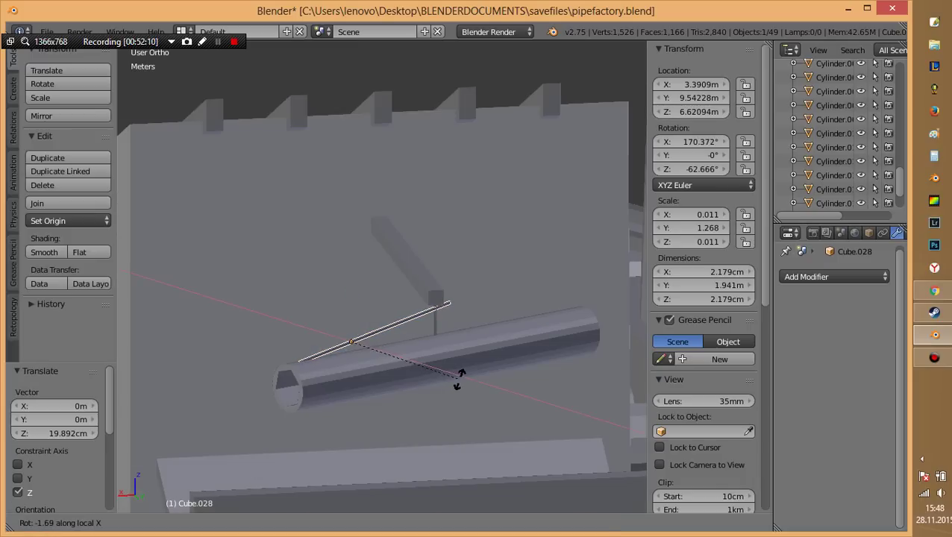
{"action": "key", "text": "Return"}
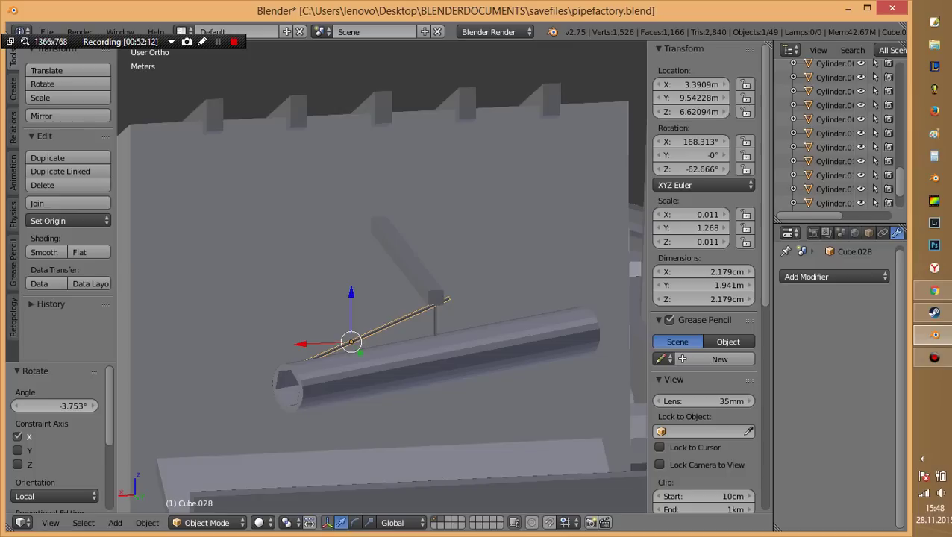
{"action": "key", "text": "g"}
{"action": "key", "text": "x"}
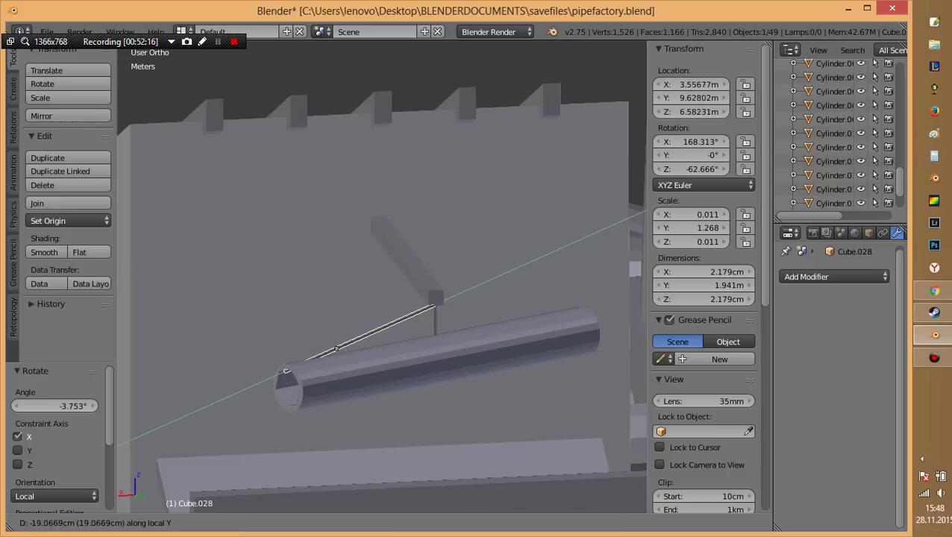
{"action": "key", "text": "Return"}
{"action": "key", "text": "a"}
{"action": "middle_click_drag", "start_coordinate": [285, 371], "coordinate": [402, 283]}
{"action": "scroll", "coordinate": [373, 298], "scroll_direction": "up", "scroll_amount": 3}
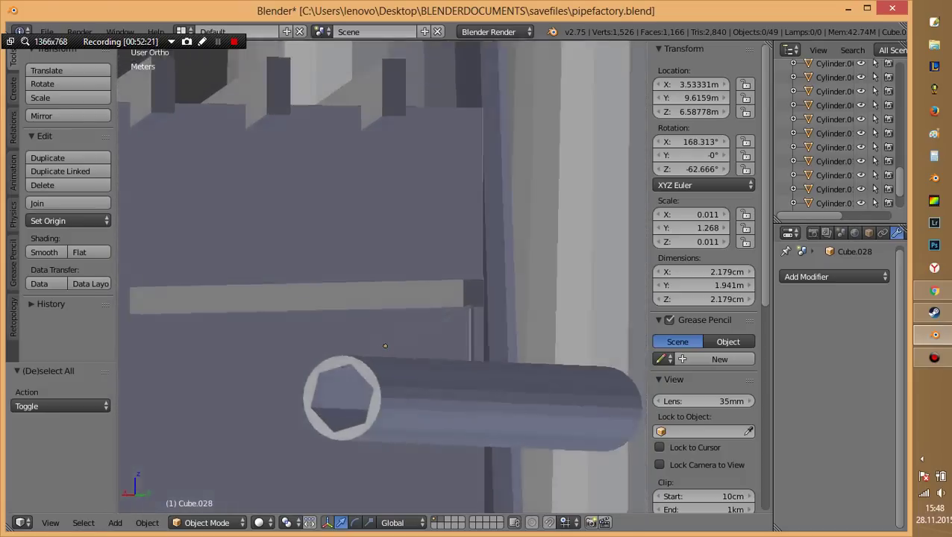
Tilt the thin wire slightly on its X axis and lift it to meet the hanger.
{"action": "key", "text": "r"}
{"action": "key", "text": "x"}
{"action": "key", "text": "x"}
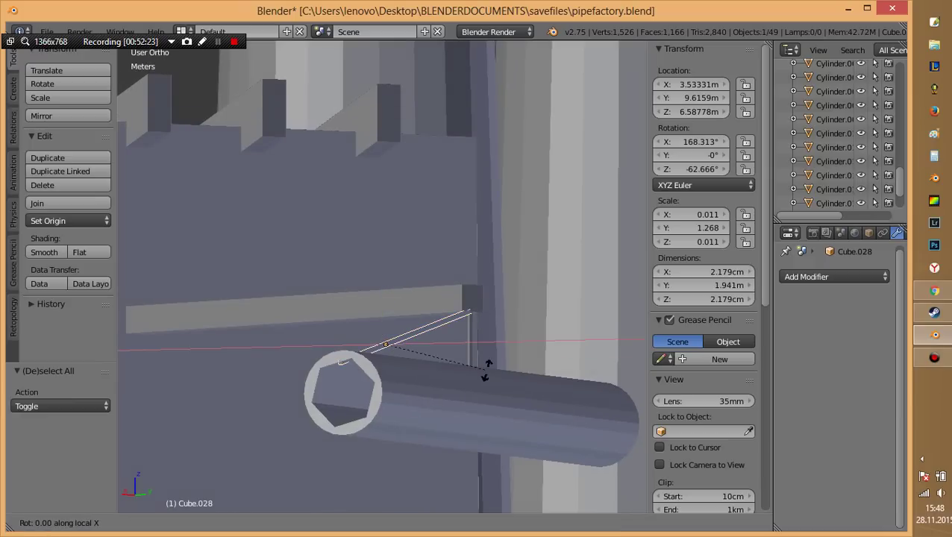
{"action": "left_click", "coordinate": [486, 371]}
{"action": "key", "text": "g"}
{"action": "key", "text": "z"}
{"action": "key", "text": "Return"}
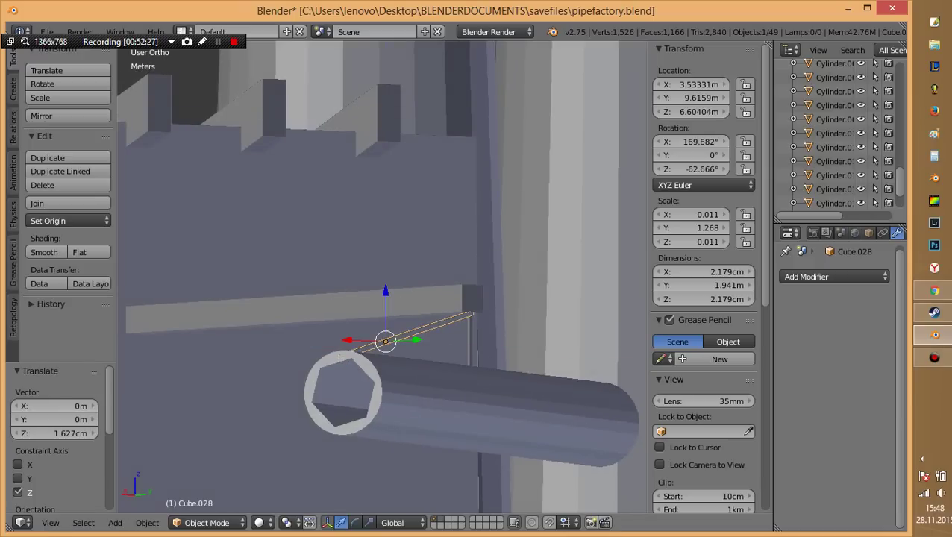
{"action": "key", "text": "g"}
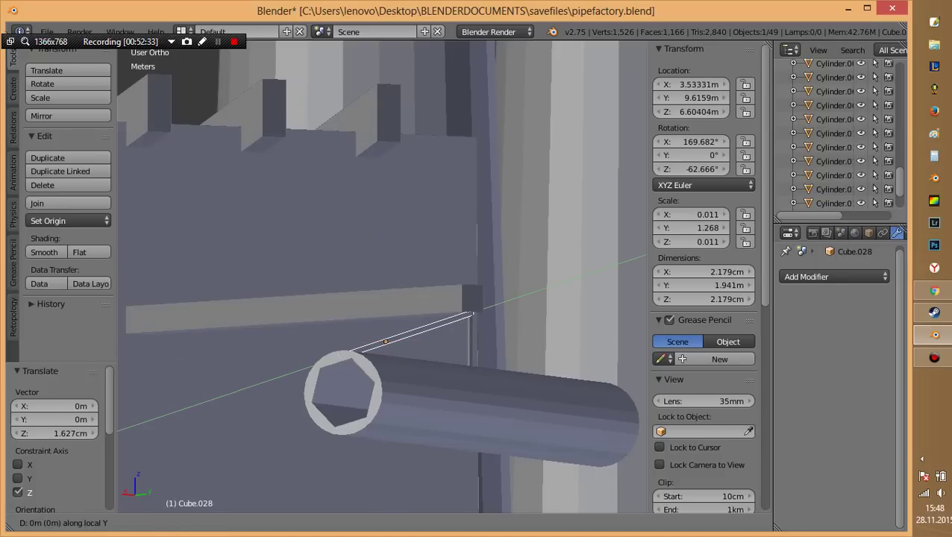
{"action": "key", "text": "Return"}
{"action": "key", "text": "a"}
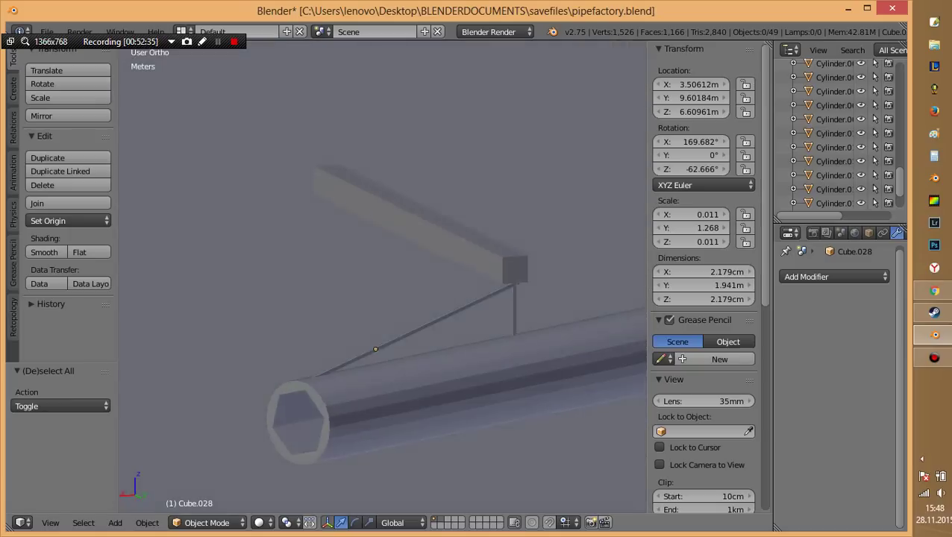
Resave pipefactory.blend and select the thin wire in top wireframe view.
{"action": "key", "text": "ctrl+s"}
{"action": "key", "text": "Return"}
{"action": "middle_click_drag", "start_coordinate": [369, 316], "coordinate": [403, 311]}
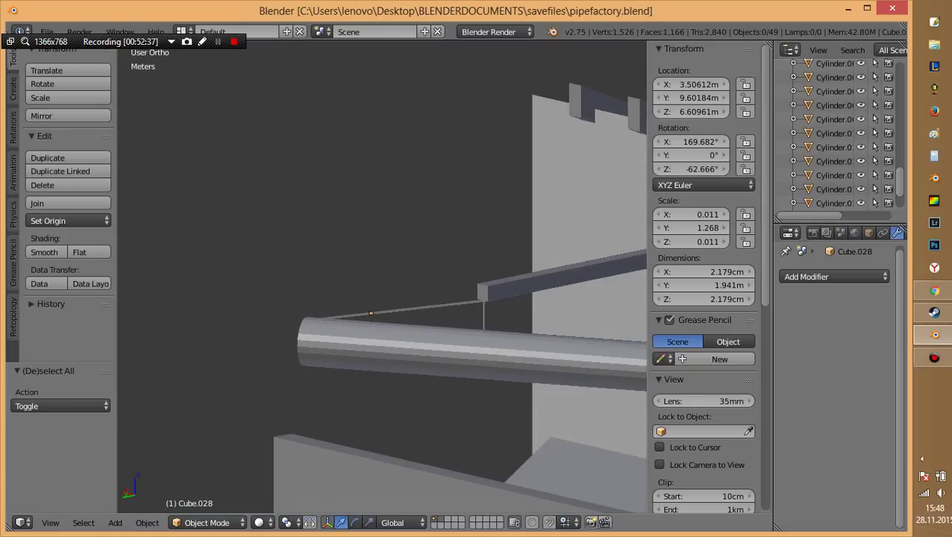
{"action": "right_click", "coordinate": [417, 310]}
{"action": "key", "text": "KP_7"}
{"action": "key", "text": "z"}
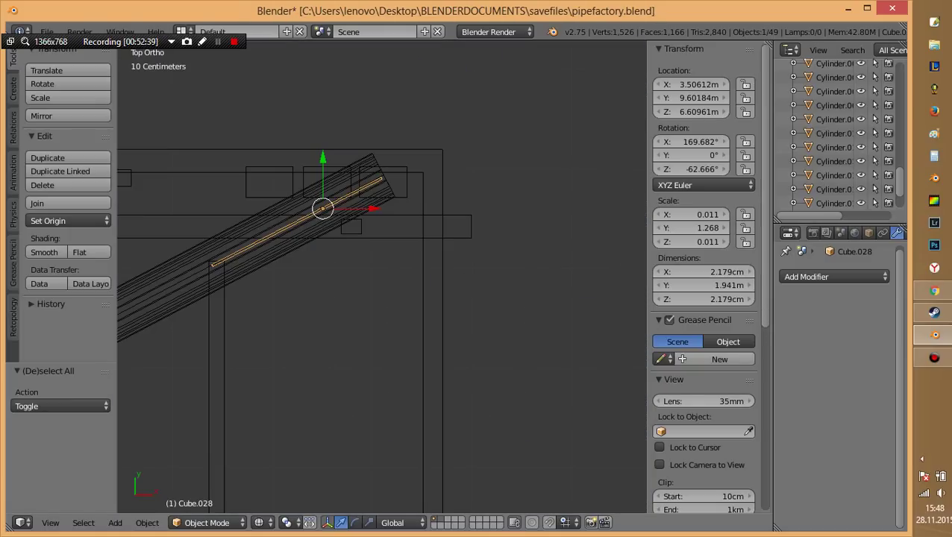
{"action": "middle_click_drag", "start_coordinate": [403, 312], "coordinate": [579, 313], "text": "shift"}
Duplicate the wire turned 180 degrees and start moving it along its Z axis.
{"action": "key", "text": "shift+d"}
{"action": "type", "text": "rz"}
{"action": "type", "text": "180"}
{"action": "key", "text": "Return"}
{"action": "key", "text": "g"}
{"action": "key", "text": "z"}
{"action": "key", "text": "z"}
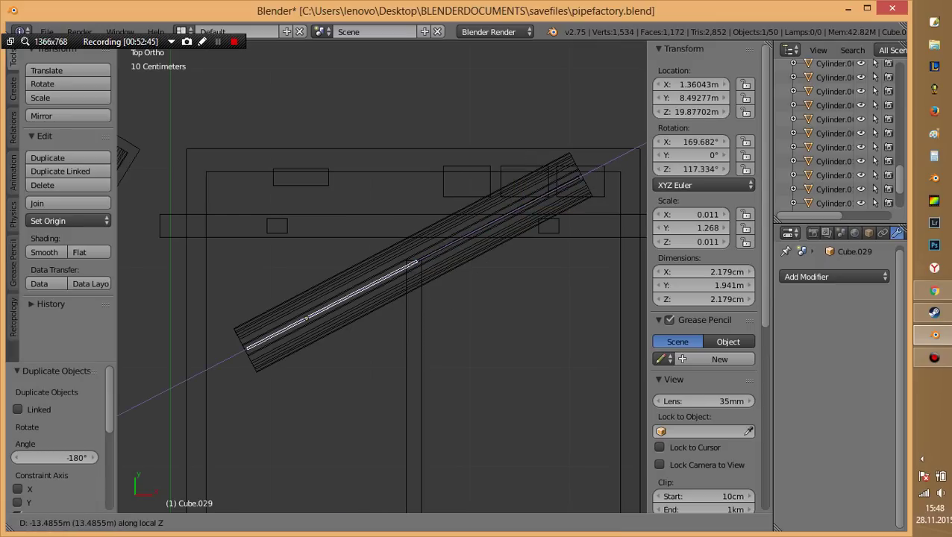
Bring the copied wire, Cube.029, down onto the pipe's other end.
{"action": "key", "text": "Return"}
{"action": "middle_click_drag", "start_coordinate": [382, 280], "coordinate": [382, 224]}
{"action": "scroll", "coordinate": [382, 279], "scroll_direction": "down", "scroll_amount": 5}
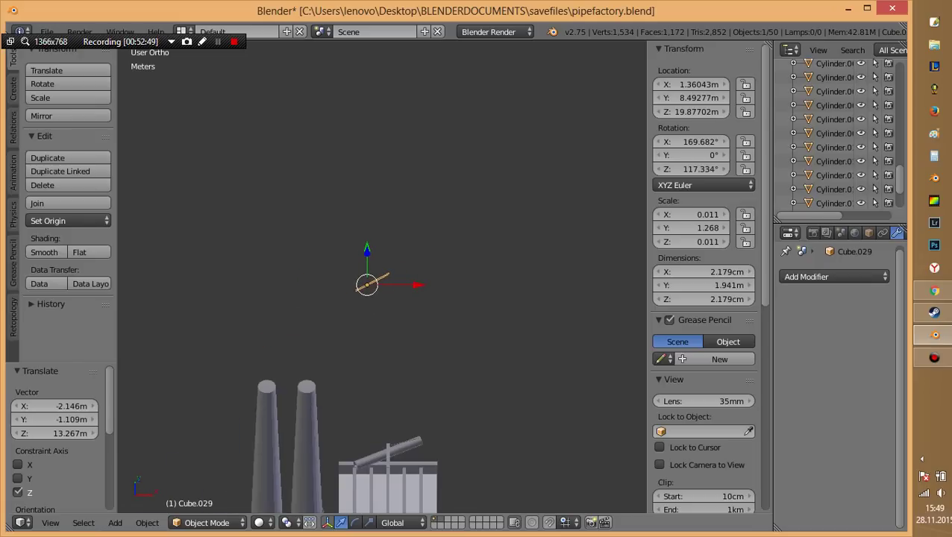
{"action": "middle_click_drag", "start_coordinate": [382, 279], "coordinate": [403, 268]}
{"action": "key", "text": "g"}
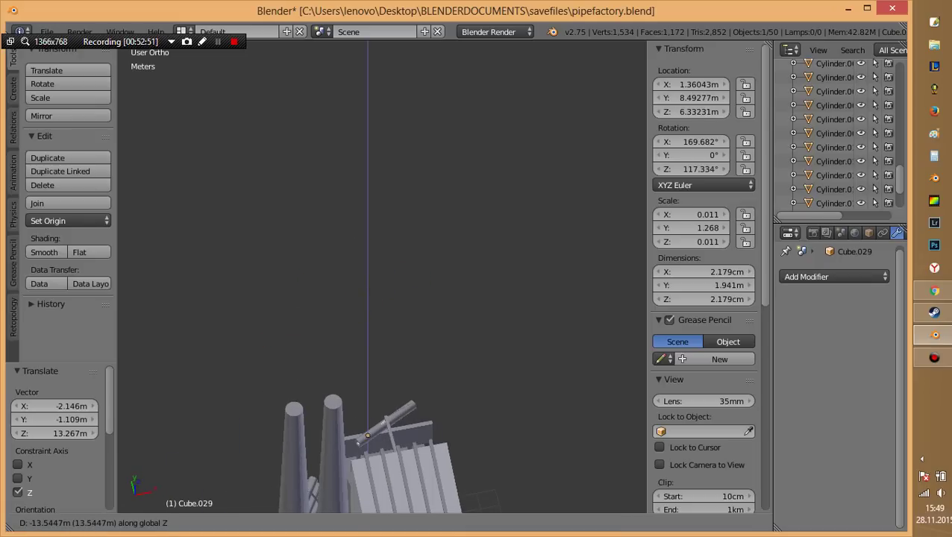
{"action": "left_click", "coordinate": [367, 431]}
{"action": "scroll", "coordinate": [367, 431], "scroll_direction": "up", "scroll_amount": 6}
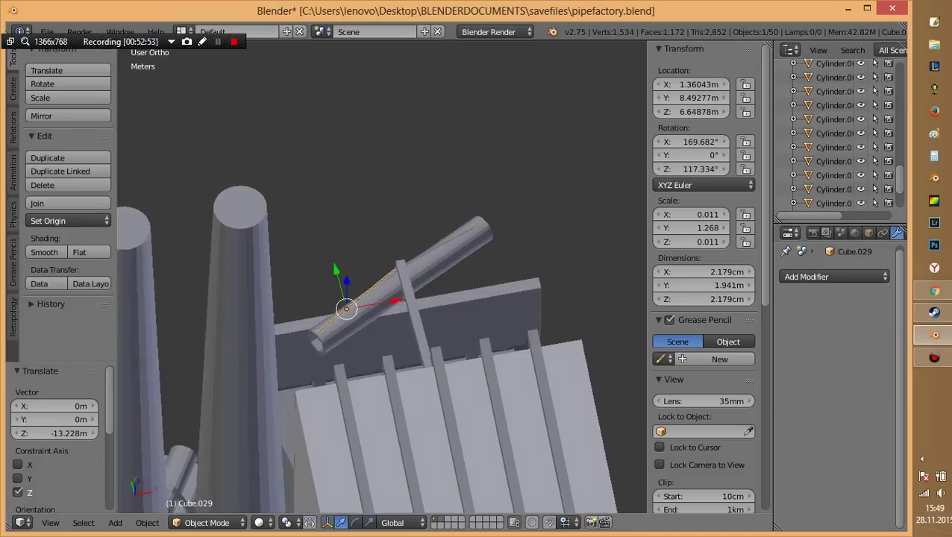
{"action": "middle_click_drag", "start_coordinate": [382, 280], "coordinate": [418, 209]}
Fine-tune the copied wire's height along Z to finish the V-shaped sling, then save.
{"action": "key", "text": "g"}
{"action": "key", "text": "z"}
{"action": "key", "text": "Return"}
{"action": "key", "text": "g"}
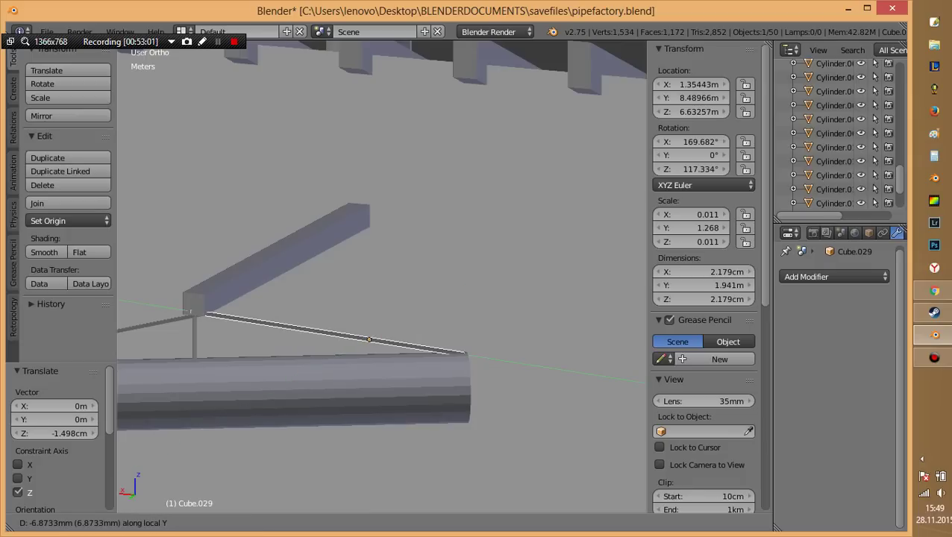
{"action": "key", "text": "Return"}
{"action": "key", "text": "a"}
{"action": "key", "text": "ctrl+s"}
Delete the vertical hanger rod, try moving a wire, then undo to restore the rod.
{"action": "mouse_move", "coordinate": [381, 276]}
{"action": "middle_mouse_down"}
{"action": "mouse_move", "coordinate": [406, 265]}
{"action": "mouse_move", "coordinate": [313, 298]}
{"action": "middle_mouse_up"}
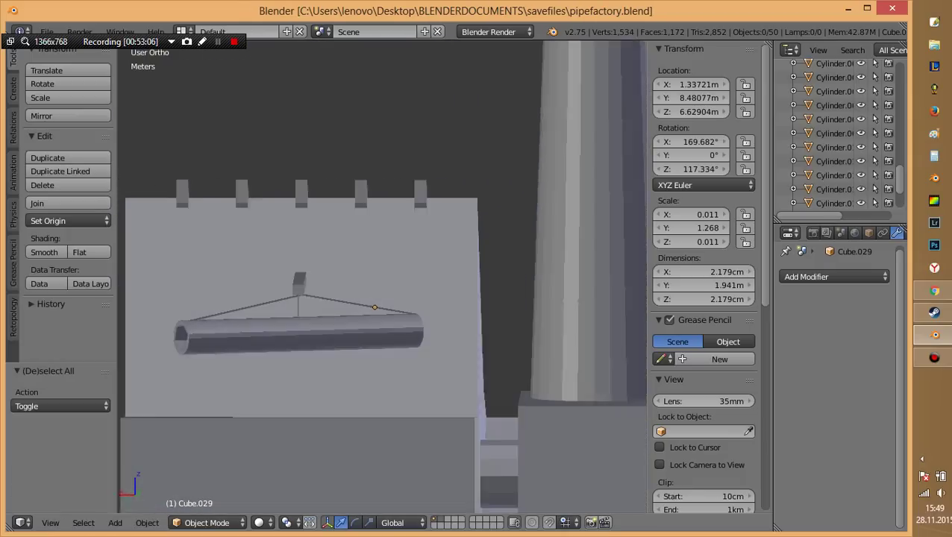
{"action": "right_click", "coordinate": [295, 310]}
{"action": "key", "text": "Delete"}
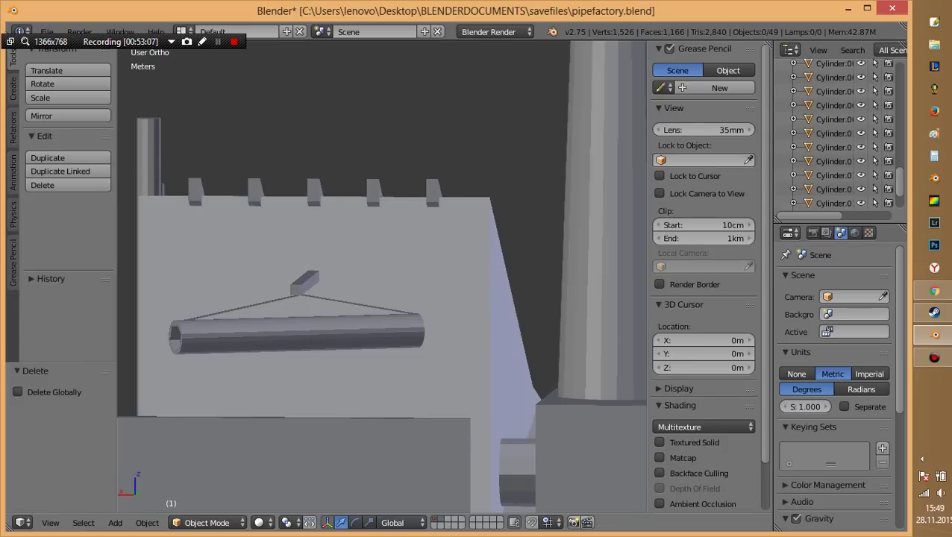
{"action": "middle_click_drag", "start_coordinate": [380, 276], "coordinate": [313, 298]}
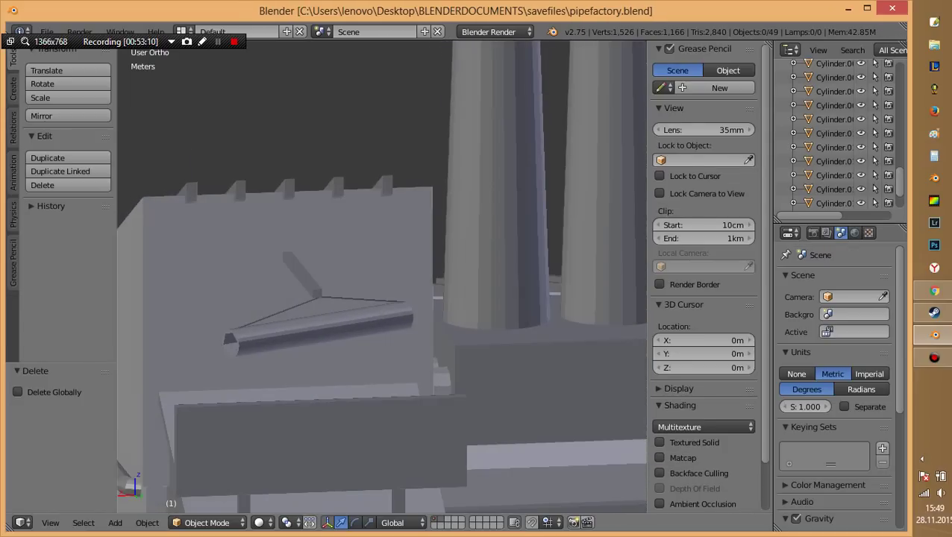
{"action": "right_click", "coordinate": [291, 307]}
{"action": "key", "text": "g"}
{"action": "key", "text": "Escape"}
{"action": "right_click", "coordinate": [291, 308]}
{"action": "key", "text": "ctrl+z"}
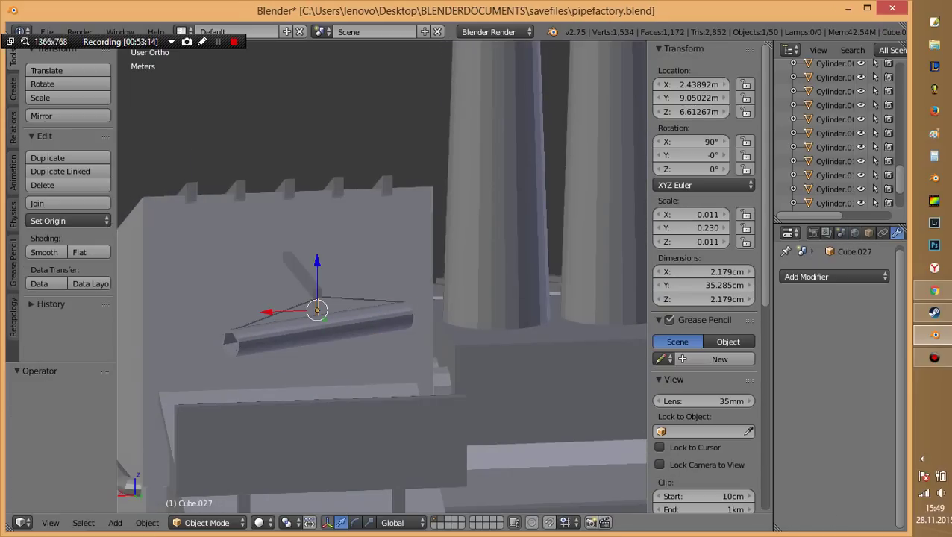
Lower the pipe and its hanger parts slightly along Z.
{"action": "right_click", "coordinate": [365, 302], "text": "shift"}
{"action": "right_click", "coordinate": [335, 328], "text": "shift"}
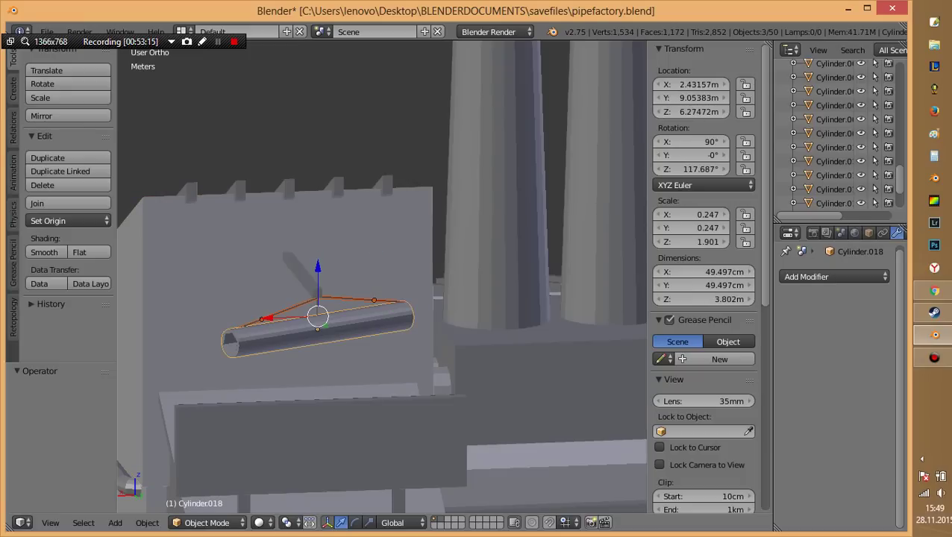
{"action": "key", "text": "g"}
{"action": "key", "text": "z"}
{"action": "key", "text": "Return"}
{"action": "key", "text": "a"}
{"action": "scroll", "coordinate": [380, 276], "scroll_direction": "up", "scroll_amount": 4}
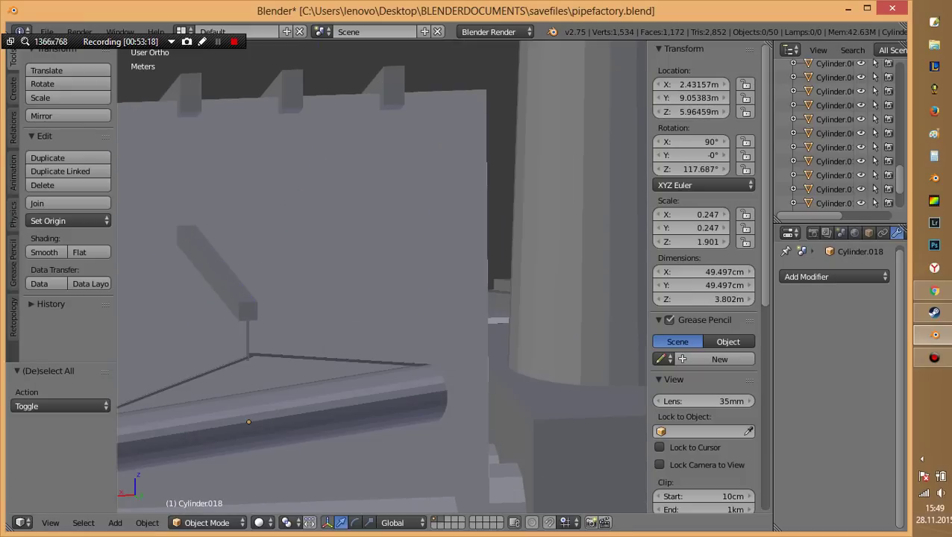
{"action": "scroll", "coordinate": [381, 276], "scroll_direction": "up", "scroll_amount": 3}
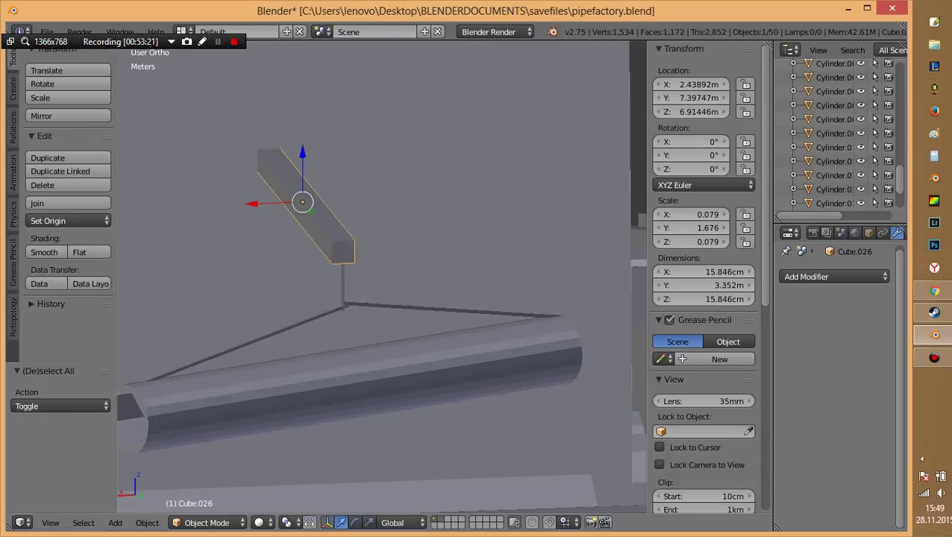
Duplicate the hanger rod, shrink it into a small 13-cm block, and lower it to the wire junction.
{"action": "key", "text": "shift+d"}
{"action": "key", "text": "Escape"}
{"action": "key", "text": "s"}
{"action": "key", "text": "z"}
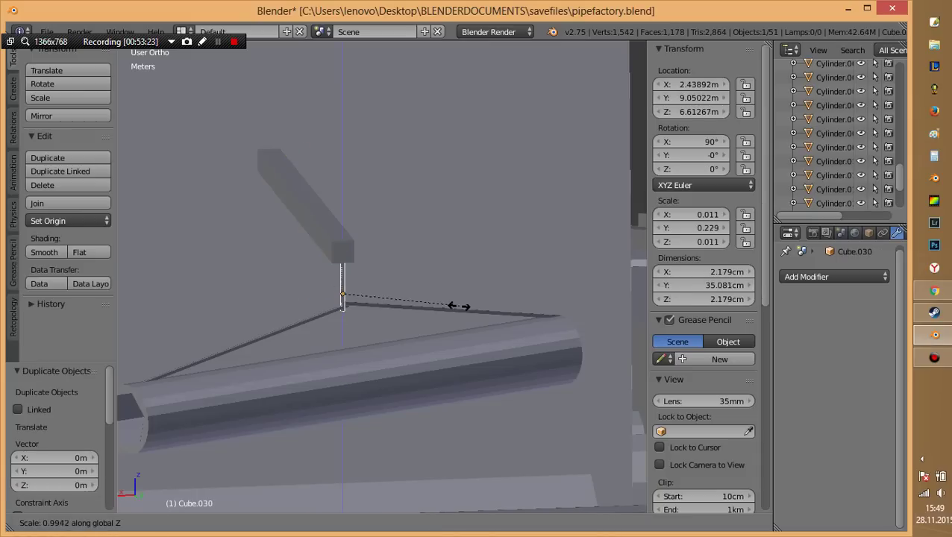
{"action": "left_click", "coordinate": [397, 302]}
{"action": "key", "text": "s"}
{"action": "key", "text": "z"}
{"action": "left_click", "coordinate": [408, 302]}
{"action": "key", "text": "s"}
{"action": "left_click", "coordinate": [448, 308]}
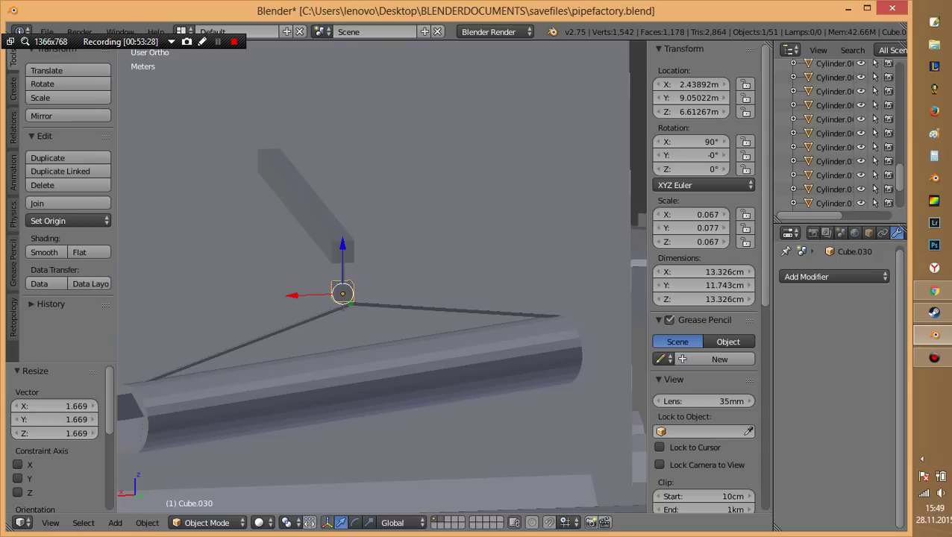
{"action": "key", "text": "g"}
{"action": "key", "text": "Return"}
Shift the block, Cube.030, along Y and rotate it 25.551° about Z to follow the wires.
{"action": "middle_click_drag", "start_coordinate": [448, 336], "coordinate": [388, 246]}
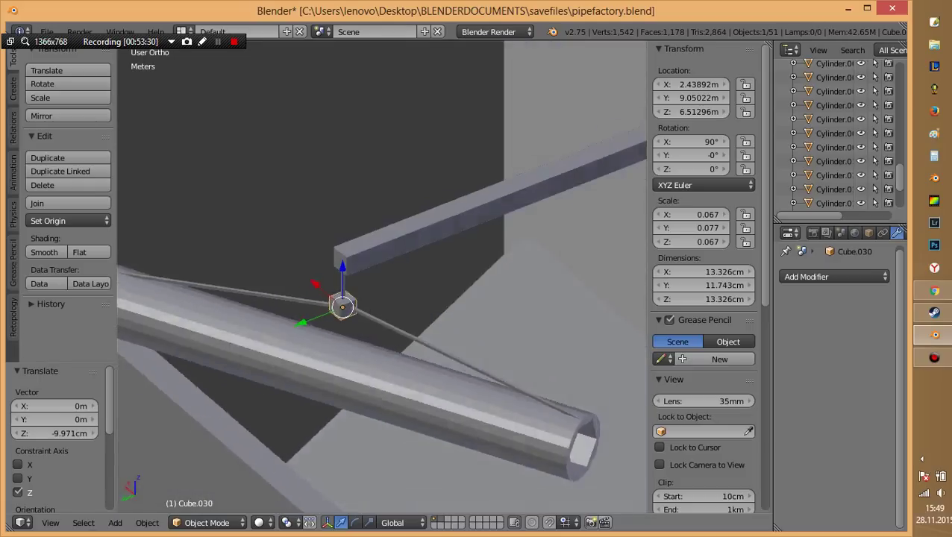
{"action": "key", "text": "g"}
{"action": "key", "text": "Return"}
{"action": "key", "text": "r"}
{"action": "key", "text": "z"}
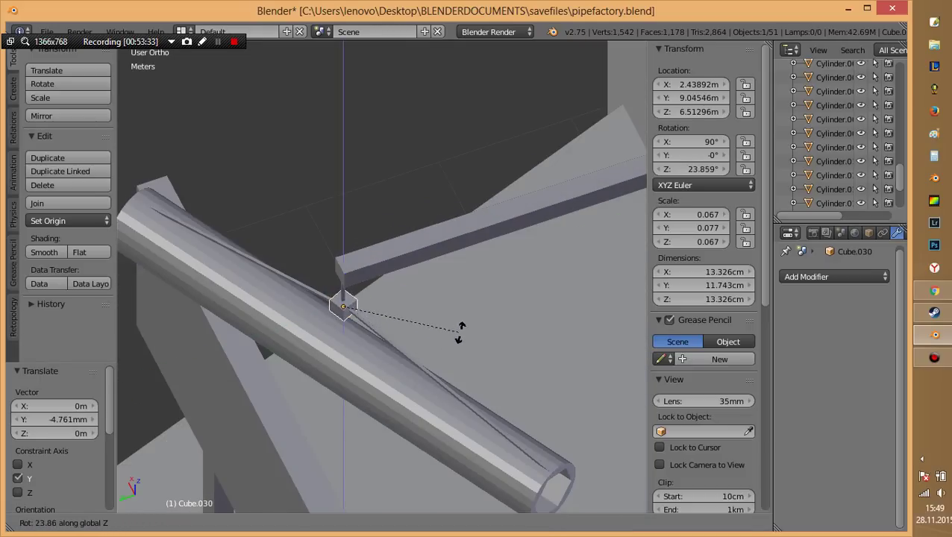
{"action": "key", "text": "Return"}
{"action": "key", "text": "a"}
Save the file, overwriting the existing copy.
{"action": "mouse_move", "coordinate": [460, 332]}
{"action": "middle_mouse_down"}
{"action": "mouse_move", "coordinate": [418, 298]}
{"action": "mouse_move", "coordinate": [373, 283]}
{"action": "middle_mouse_up"}
{"action": "scroll", "coordinate": [417, 298], "scroll_direction": "down", "scroll_amount": 3}
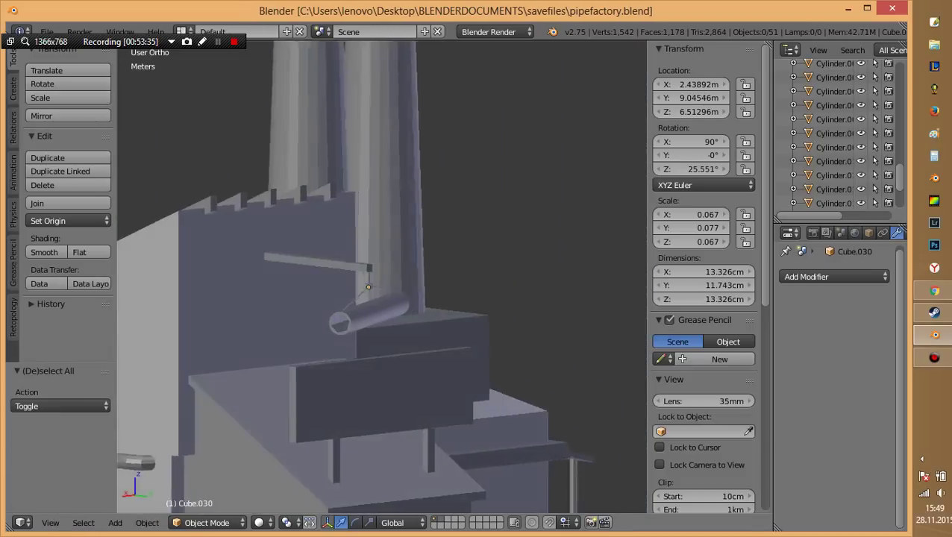
{"action": "scroll", "coordinate": [380, 276], "scroll_direction": "down", "scroll_amount": 5}
{"action": "mouse_move", "coordinate": [298, 298]}
{"action": "middle_mouse_down"}
{"action": "mouse_move", "coordinate": [224, 298]}
{"action": "mouse_move", "coordinate": [246, 298]}
{"action": "middle_mouse_up"}
{"action": "key", "text": "ctrl+s"}
{"action": "key", "text": "Return"}
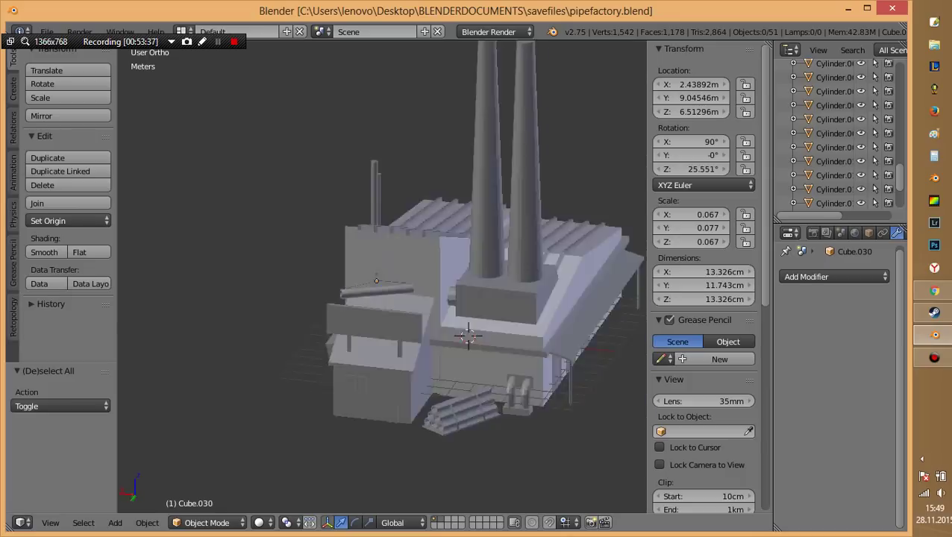
{"action": "middle_click_drag", "start_coordinate": [418, 298], "coordinate": [336, 299]}
{"action": "scroll", "coordinate": [373, 283], "scroll_direction": "down", "scroll_amount": 2}
{"action": "right_click", "coordinate": [380, 276]}
{"action": "scroll", "coordinate": [381, 276], "scroll_direction": "up", "scroll_amount": 3}
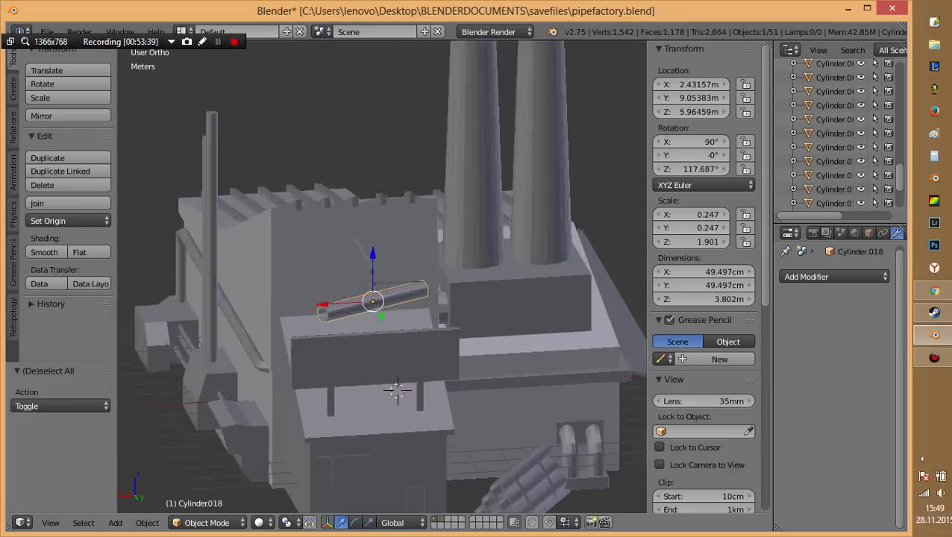
{"action": "scroll", "coordinate": [455, 339], "scroll_direction": "up", "scroll_amount": 1}
{"action": "key", "text": "s"}
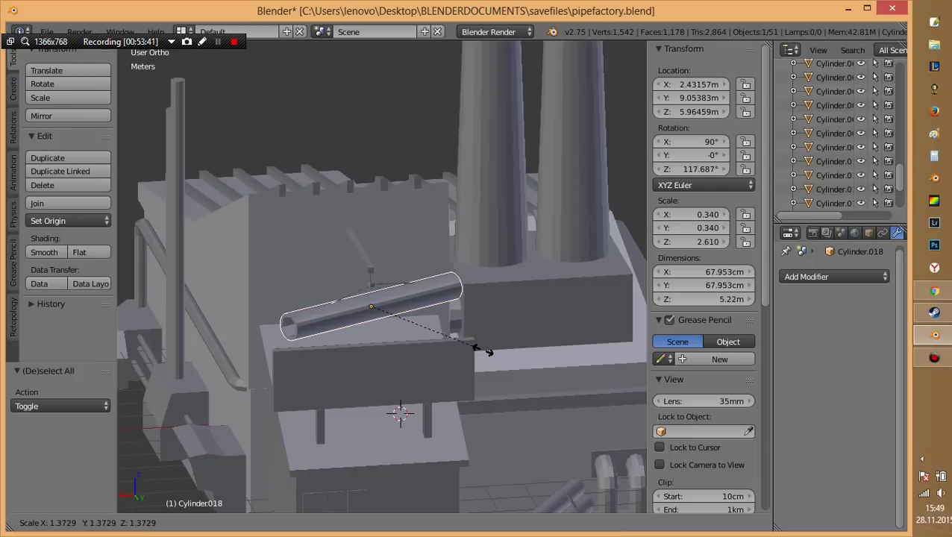
{"action": "right_click", "coordinate": [481, 351]}
{"action": "middle_click_drag", "start_coordinate": [481, 351], "coordinate": [201, 342]}
{"action": "key", "text": "ctrl+s"}
{"action": "left_click", "coordinate": [201, 342]}
{"action": "scroll", "coordinate": [373, 298], "scroll_direction": "down", "scroll_amount": 3}
{"action": "scroll", "coordinate": [373, 298], "scroll_direction": "up", "scroll_amount": 3}
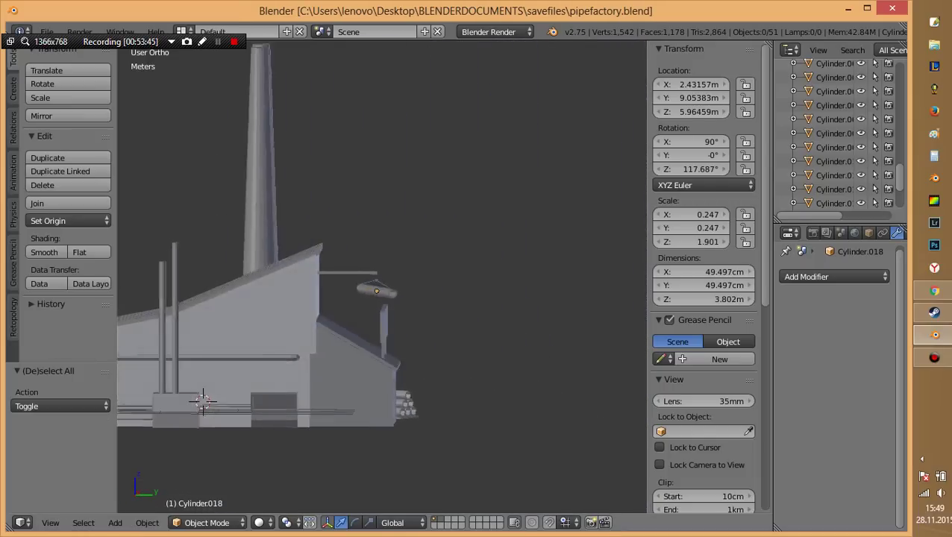
{"action": "middle_click_drag", "start_coordinate": [373, 298], "coordinate": [299, 299]}
{"action": "scroll", "coordinate": [381, 275], "scroll_direction": "up", "scroll_amount": 2}
{"action": "right_click", "coordinate": [336, 267]}
{"action": "key", "text": "KP_Decimal"}
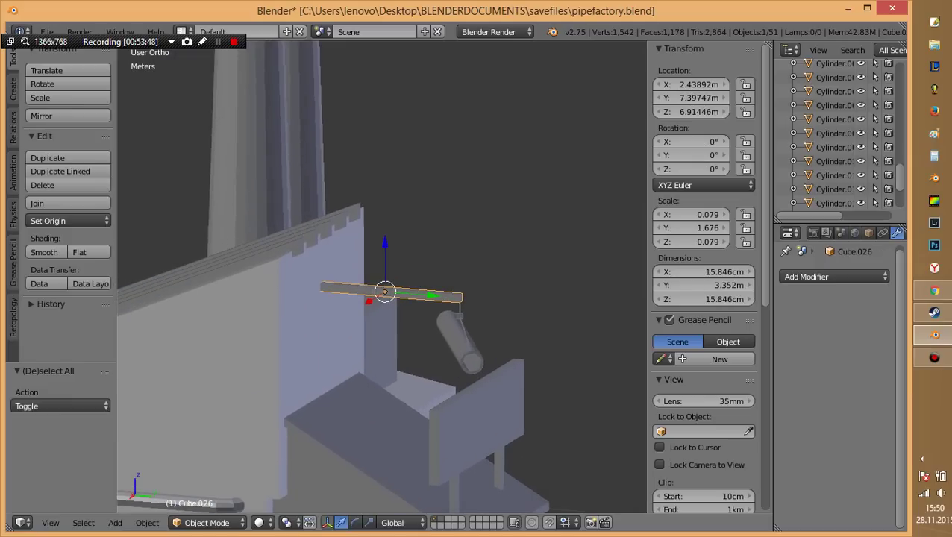
Duplicate the hanger rod, raise it above the bar, and stretch it into a thin rod.
{"action": "key", "text": "shift+d"}
{"action": "key", "text": "z"}
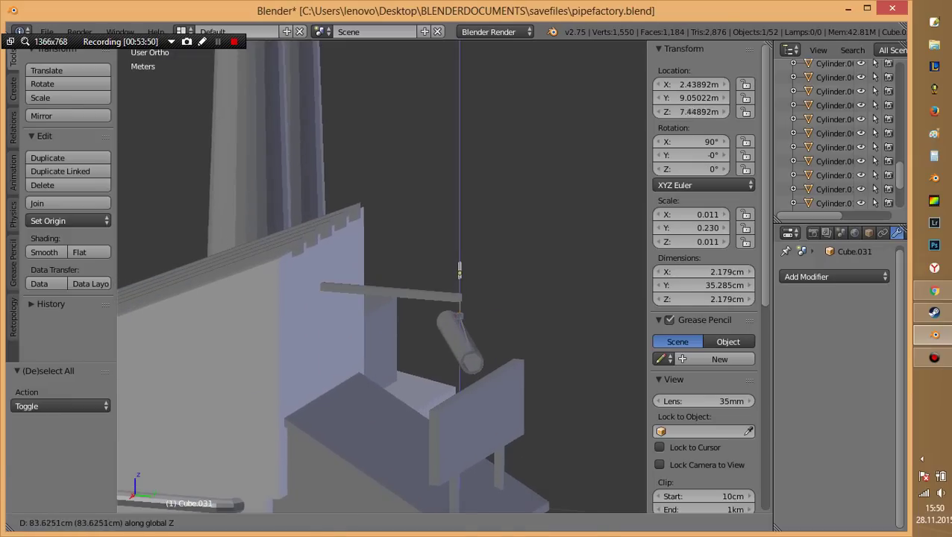
{"action": "left_click", "coordinate": [459, 262]}
{"action": "key", "text": "s"}
{"action": "left_click", "coordinate": [325, 393]}
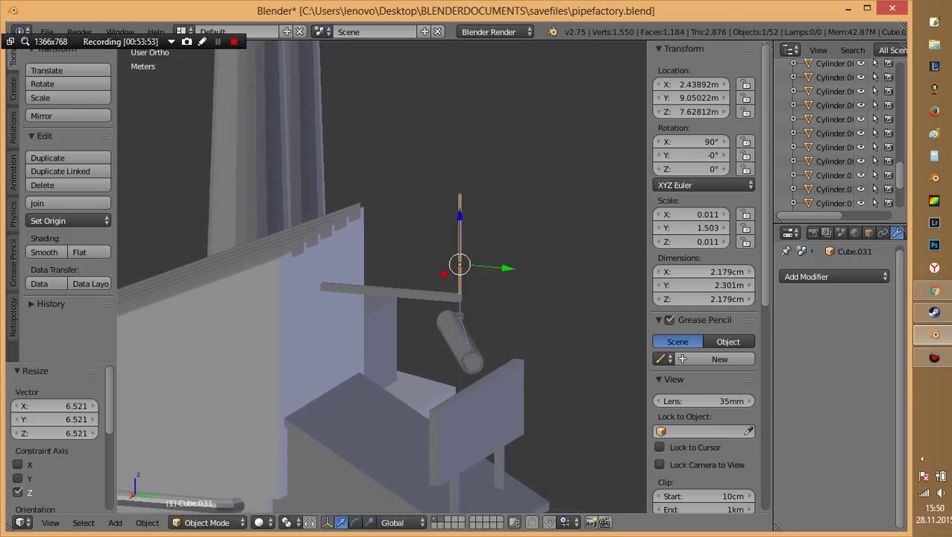
{"action": "key", "text": "s"}
{"action": "key", "text": "Return"}
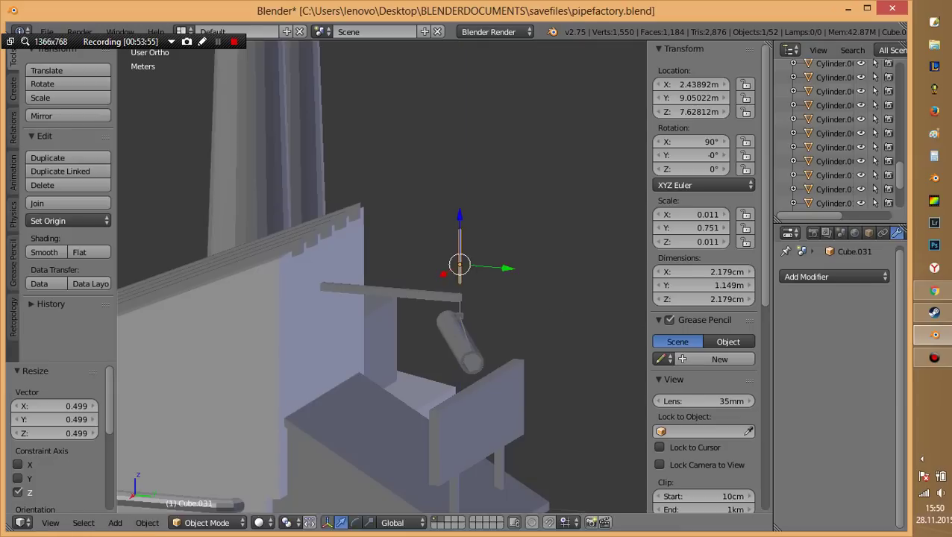
Tilt the thin rod 45° about X, then adjust its angle from the Right view.
{"action": "key", "text": "r"}
{"action": "key", "text": "x"}
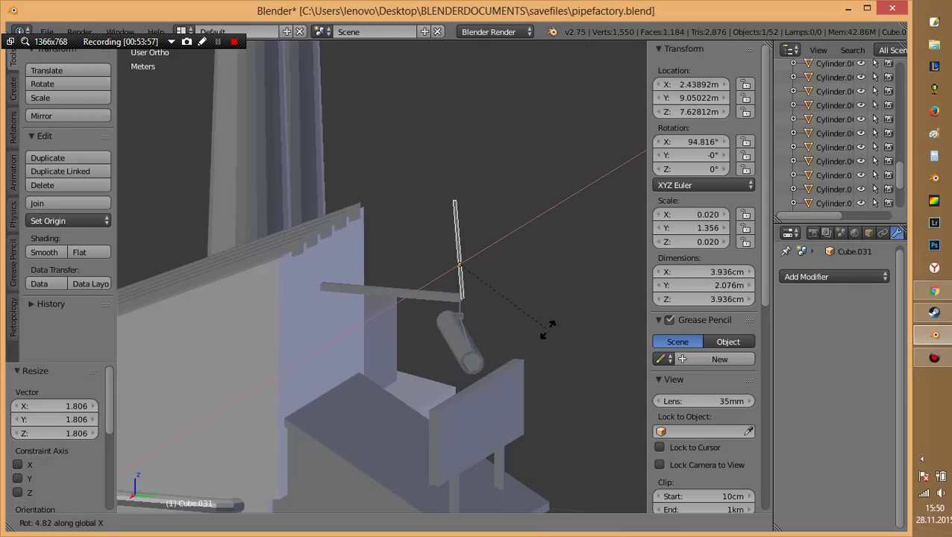
{"action": "key", "text": "Return"}
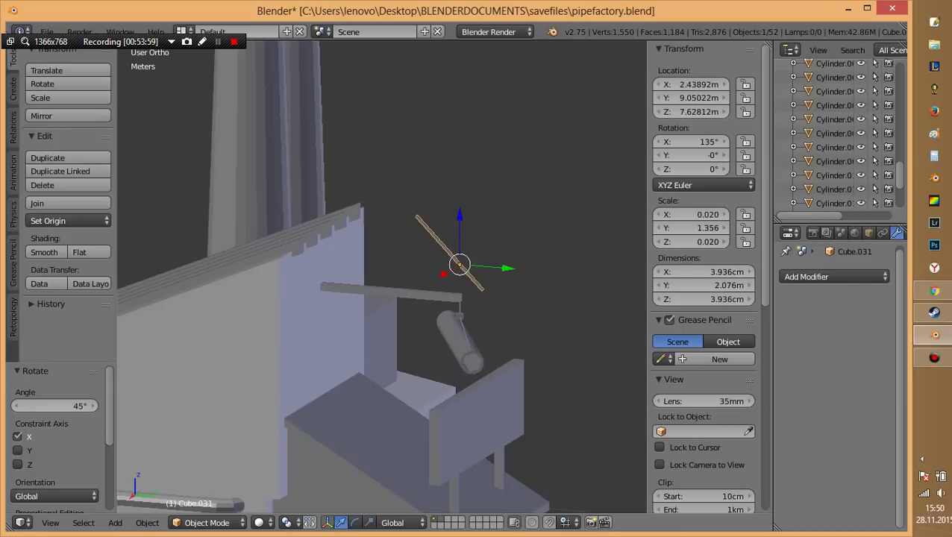
{"action": "key", "text": "KP_3"}
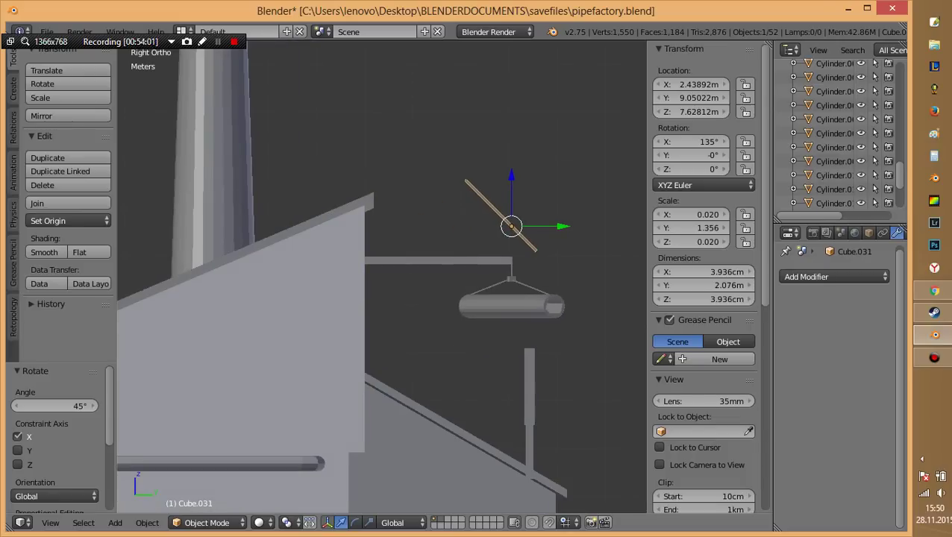
{"action": "key", "text": "r"}
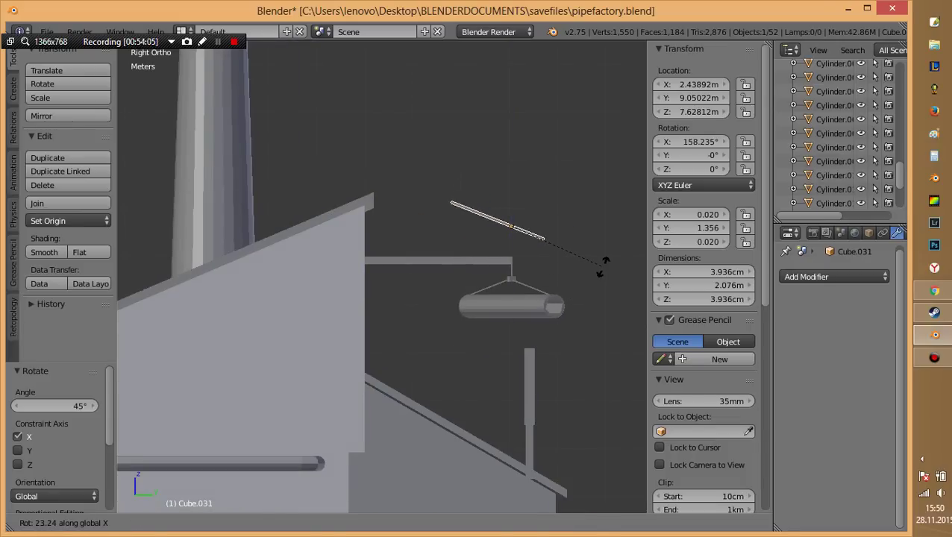
{"action": "key", "text": "Return"}
{"action": "key", "text": "r"}
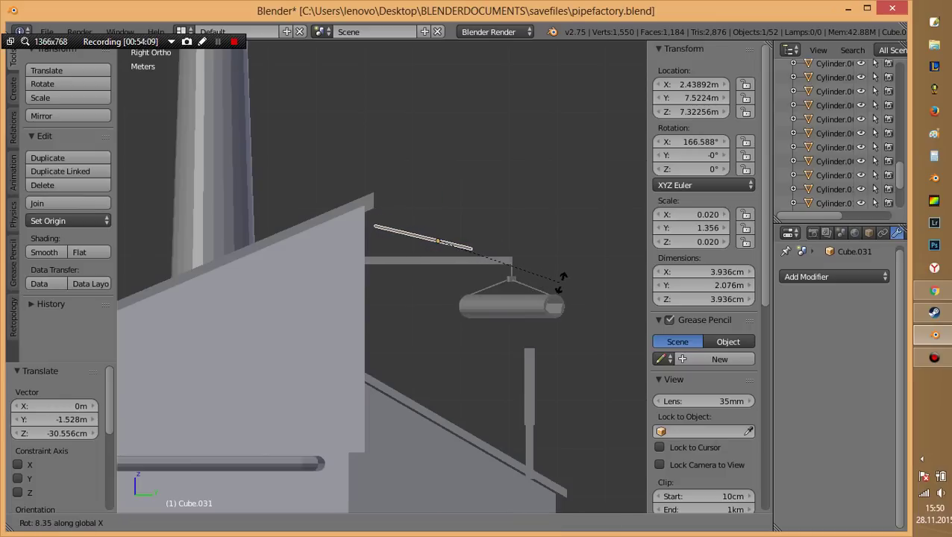
{"action": "key", "text": "Return"}
Place the rod, Cube.031, as a 216.034° diagonal brace between the sloped roof and tank beam.
{"action": "key", "text": "g"}
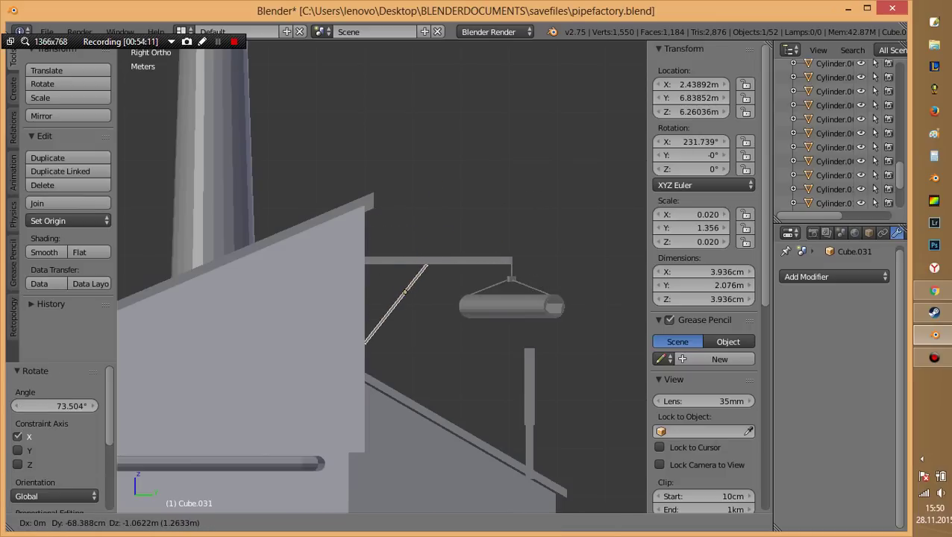
{"action": "key", "text": "Return"}
{"action": "key", "text": "r"}
{"action": "key", "text": "x"}
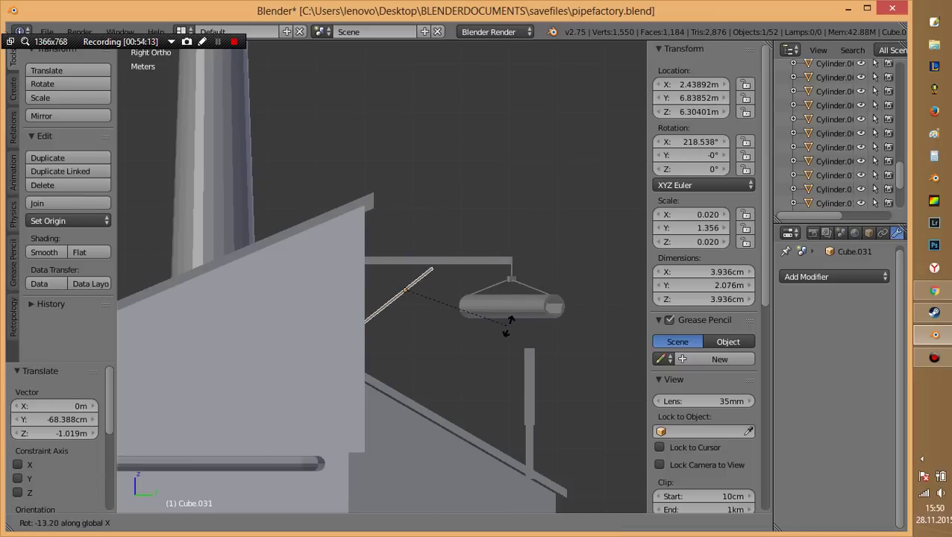
{"action": "key", "text": "Return"}
{"action": "key", "text": "g"}
{"action": "key", "text": "Return"}
{"action": "mouse_move", "coordinate": [448, 410]}
{"action": "middle_mouse_down"}
{"action": "mouse_move", "coordinate": [413, 507]}
{"action": "mouse_move", "coordinate": [387, 340]}
{"action": "mouse_move", "coordinate": [498, 378]}
{"action": "mouse_move", "coordinate": [510, 403]}
{"action": "mouse_move", "coordinate": [522, 403]}
{"action": "middle_mouse_up"}
{"action": "key", "text": "a"}
Save pipefactory.blend, overwriting the existing file.
{"action": "key", "text": "ctrl+s"}
{"action": "scroll", "coordinate": [386, 340], "scroll_direction": "down", "scroll_amount": 5}
{"action": "scroll", "coordinate": [510, 404], "scroll_direction": "down", "scroll_amount": 4}
{"action": "scroll", "coordinate": [288, 441], "scroll_direction": "up", "scroll_amount": 8}
{"action": "key", "text": "ctrl+s"}
{"action": "key", "text": "Return"}
{"action": "scroll", "coordinate": [380, 298], "scroll_direction": "down", "scroll_amount": 5}
{"action": "middle_click_drag", "start_coordinate": [380, 298], "coordinate": [425, 298]}
{"action": "key", "text": "ctrl+s"}
{"action": "key", "text": "Return"}
{"action": "middle_click_drag", "start_coordinate": [224, 406], "coordinate": [314, 403]}
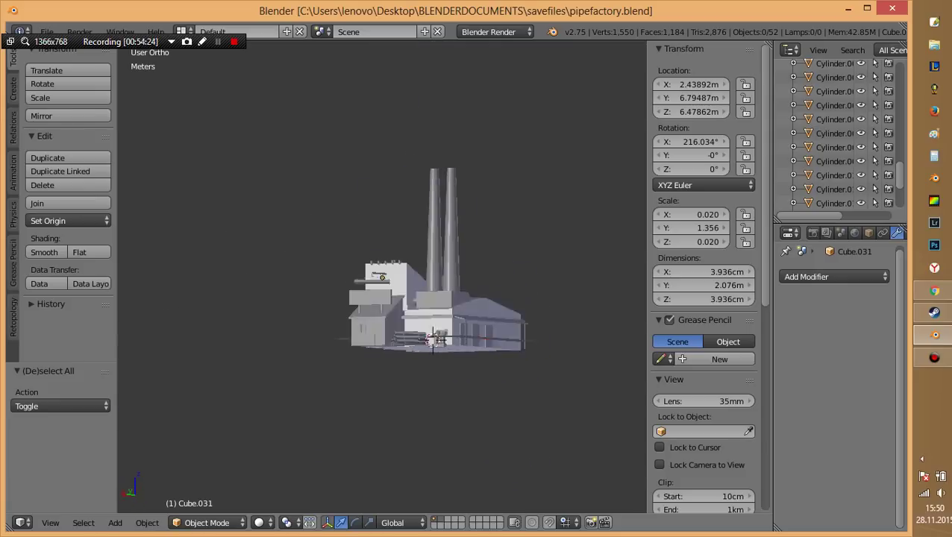
{"action": "mouse_move", "coordinate": [380, 298]}
{"action": "middle_mouse_down"}
{"action": "mouse_move", "coordinate": [298, 299]}
{"action": "mouse_move", "coordinate": [402, 291]}
{"action": "mouse_move", "coordinate": [410, 313]}
{"action": "mouse_move", "coordinate": [373, 299]}
{"action": "middle_mouse_up"}
{"action": "mouse_move", "coordinate": [391, 340]}
{"action": "middle_mouse_down"}
{"action": "mouse_move", "coordinate": [412, 308]}
{"action": "mouse_move", "coordinate": [388, 305]}
{"action": "middle_mouse_up"}
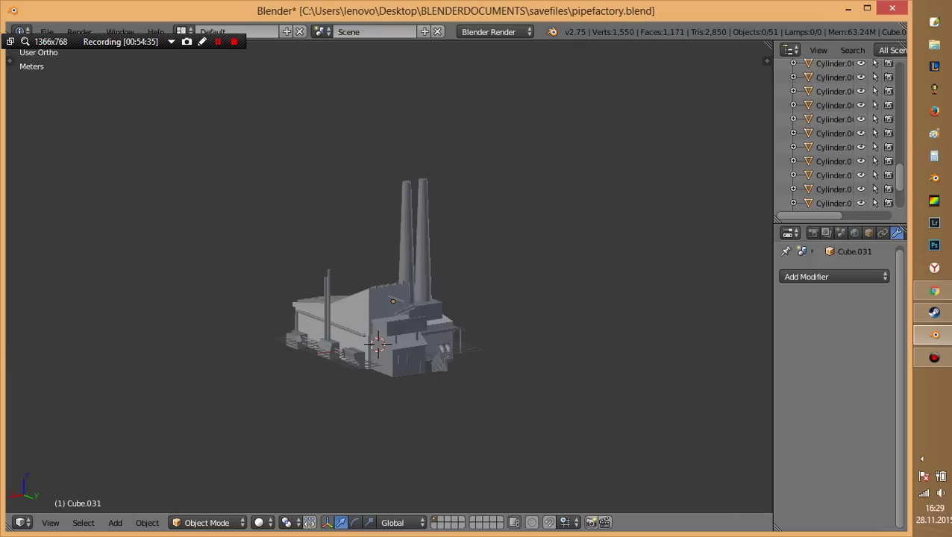
{"action": "scroll", "coordinate": [377, 328], "scroll_direction": "up", "scroll_amount": 3}
Join the two vertical pipes into a single object with Ctrl+J.
{"action": "right_click", "coordinate": [298, 313]}
{"action": "scroll", "coordinate": [378, 328], "scroll_direction": "up", "scroll_amount": 1}
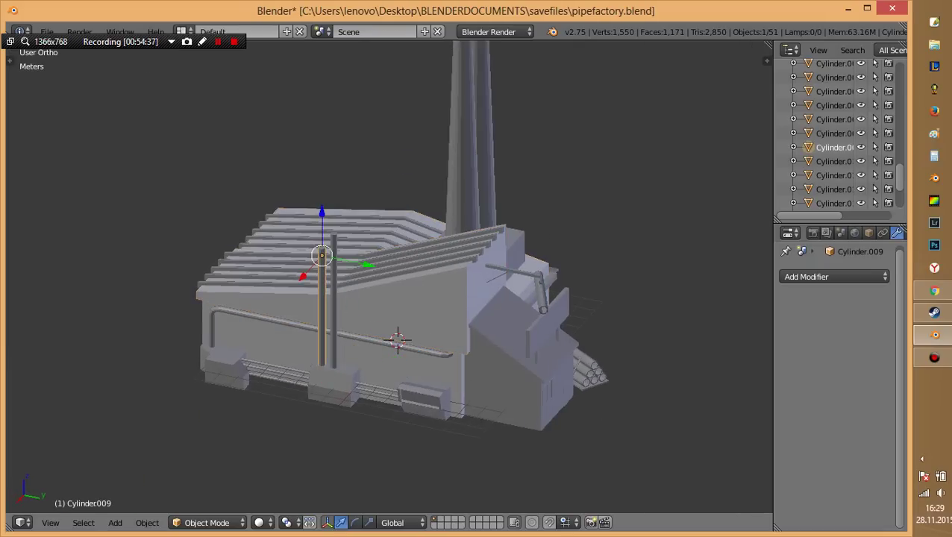
{"action": "key", "text": "z"}
{"action": "scroll", "coordinate": [388, 269], "scroll_direction": "up", "scroll_amount": 2}
{"action": "scroll", "coordinate": [388, 269], "scroll_direction": "up", "scroll_amount": 3}
{"action": "right_click", "coordinate": [394, 224], "text": "shift"}
{"action": "key", "text": "ctrl+j"}
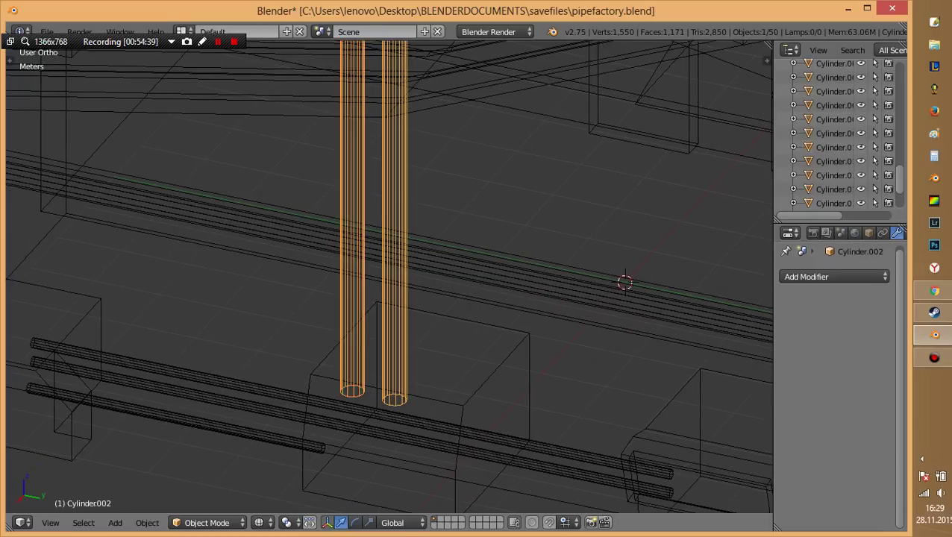
Delete the hidden end-cap faces of the joined vertical pipes.
{"action": "key", "text": "Tab"}
{"action": "key", "text": "x"}
{"action": "left_click", "coordinate": [371, 376]}
{"action": "scroll", "coordinate": [373, 376], "scroll_direction": "down", "scroll_amount": 4}
{"action": "key", "text": "Tab"}
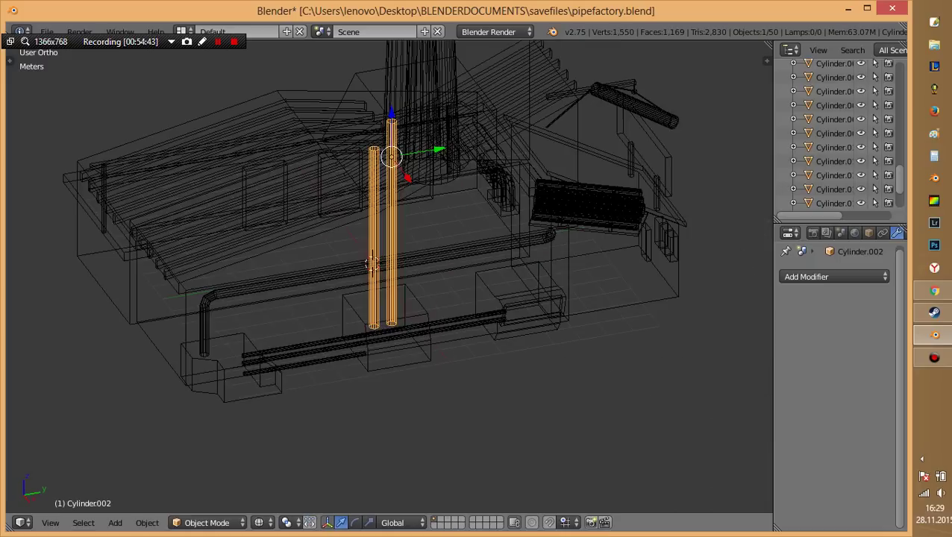
Delete the selected end faces of the low horizontal pipes.
{"action": "scroll", "coordinate": [370, 264], "scroll_direction": "up", "scroll_amount": 3}
{"action": "middle_click_drag", "start_coordinate": [371, 264], "coordinate": [447, 313], "text": "shift"}
{"action": "right_click", "coordinate": [462, 340]}
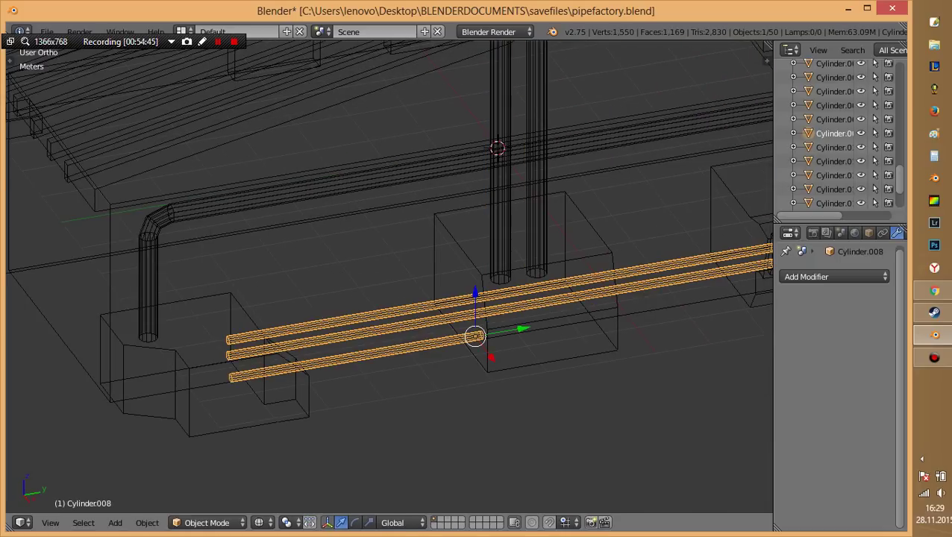
{"action": "key", "text": "Tab"}
{"action": "key", "text": "x"}
{"action": "left_click", "coordinate": [223, 357]}
Remove another hidden end face from the low horizontal pipes.
{"action": "middle_click_drag", "start_coordinate": [336, 299], "coordinate": [378, 356]}
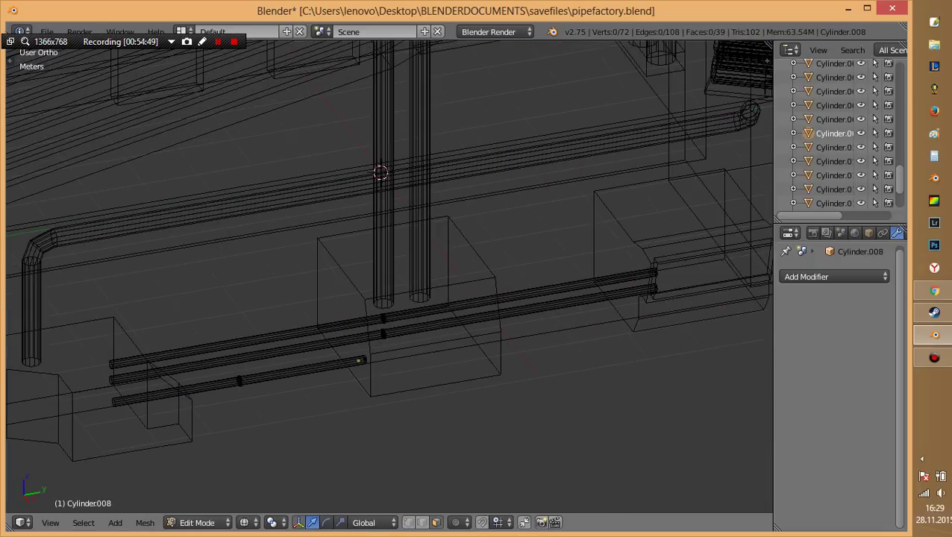
{"action": "key", "text": "l"}
{"action": "key", "text": "a"}
{"action": "scroll", "coordinate": [388, 276], "scroll_direction": "up", "scroll_amount": 2}
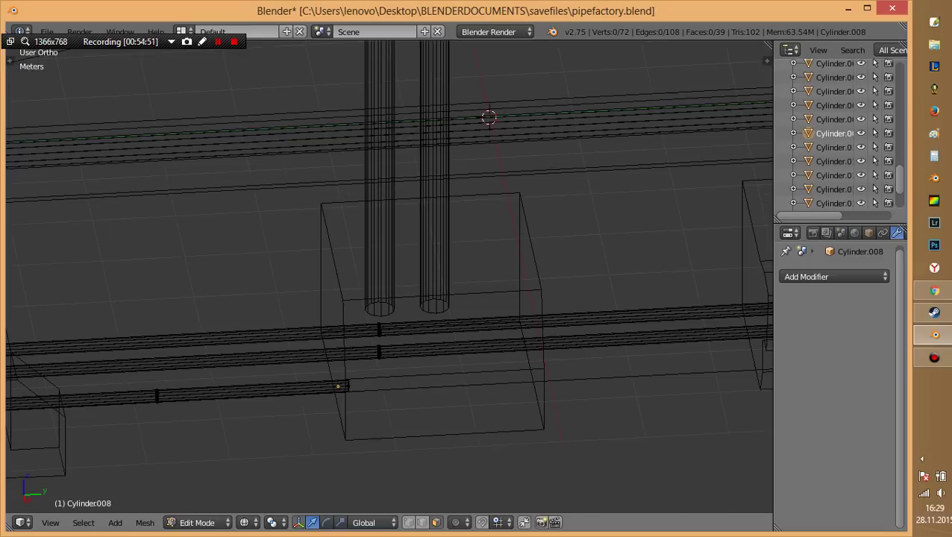
{"action": "key", "text": "x"}
{"action": "left_click", "coordinate": [410, 358]}
{"action": "middle_click_drag", "start_coordinate": [448, 261], "coordinate": [253, 284], "text": "shift"}
{"action": "key", "text": "Tab"}
Reselect the horizontal pipes and delete their remaining pipe-end faces.
{"action": "right_click", "coordinate": [574, 299]}
{"action": "key", "text": "Tab"}
{"action": "key", "text": "Tab"}
{"action": "right_click", "coordinate": [299, 336]}
{"action": "key", "text": "Tab"}
{"action": "left_click", "coordinate": [540, 317]}
{"action": "right_click", "coordinate": [540, 317]}
{"action": "key", "text": "x"}
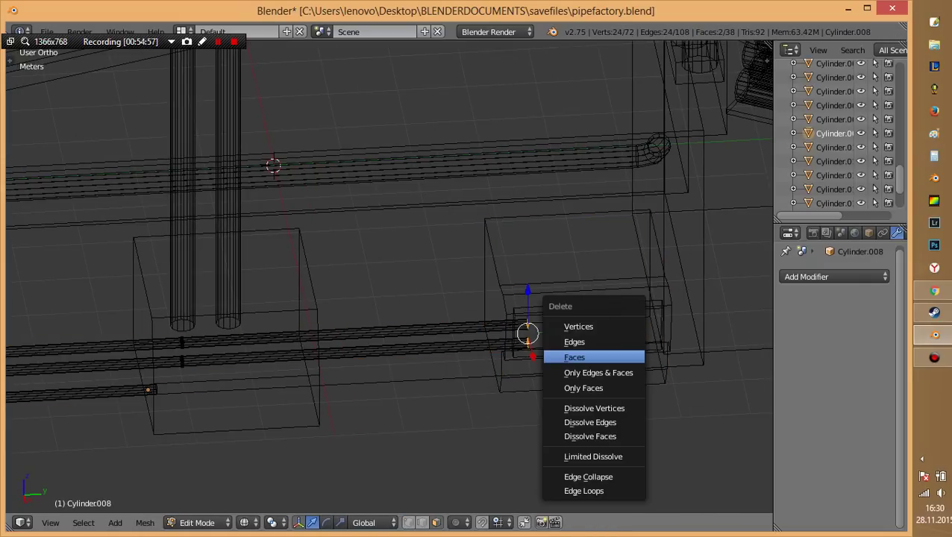
{"action": "left_click", "coordinate": [581, 357]}
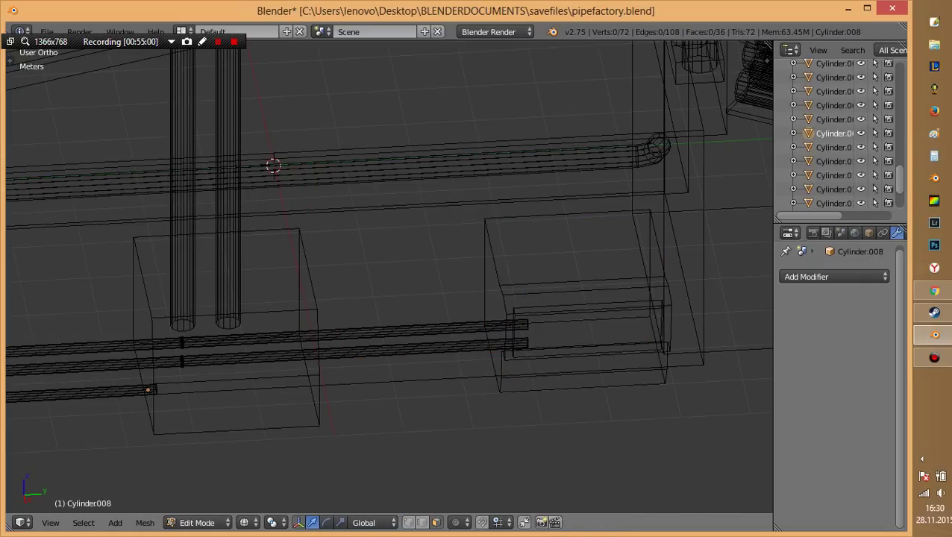
{"action": "key", "text": "ctrl+s"}
{"action": "key", "text": "Tab"}
{"action": "key", "text": "z"}
{"action": "key", "text": "a"}
Delete the hidden end-cap faces of the long wall pipe.
{"action": "mouse_move", "coordinate": [417, 353]}
{"action": "middle_mouse_down"}
{"action": "mouse_move", "coordinate": [448, 298]}
{"action": "mouse_move", "coordinate": [492, 350]}
{"action": "middle_mouse_up"}
{"action": "right_click", "coordinate": [447, 212]}
{"action": "key", "text": "Tab"}
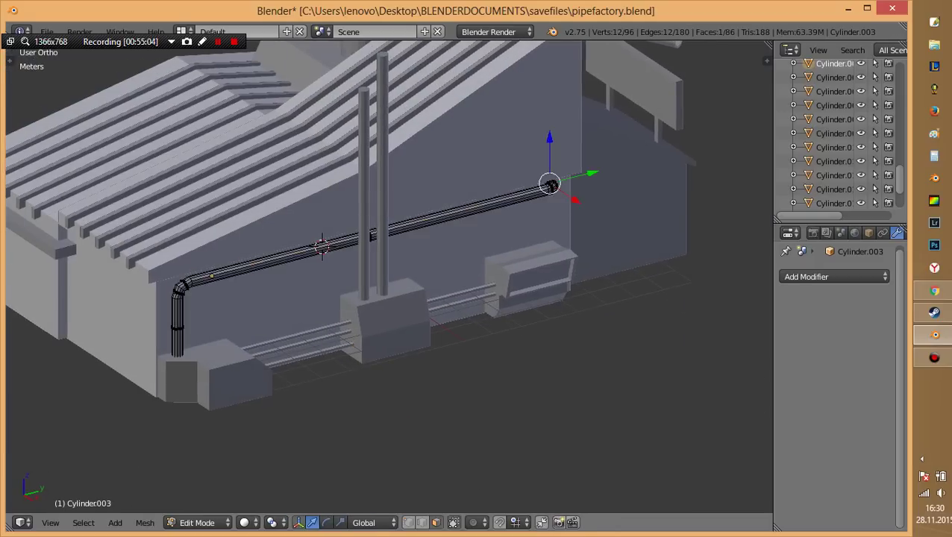
{"action": "key", "text": "z"}
{"action": "mouse_move", "coordinate": [447, 224]}
{"action": "middle_mouse_down"}
{"action": "mouse_move", "coordinate": [496, 244]}
{"action": "mouse_move", "coordinate": [455, 291]}
{"action": "middle_mouse_up"}
{"action": "scroll", "coordinate": [496, 244], "scroll_direction": "up", "scroll_amount": 3}
{"action": "scroll", "coordinate": [496, 244], "scroll_direction": "down", "scroll_amount": 3}
{"action": "scroll", "coordinate": [385, 280], "scroll_direction": "up", "scroll_amount": 4}
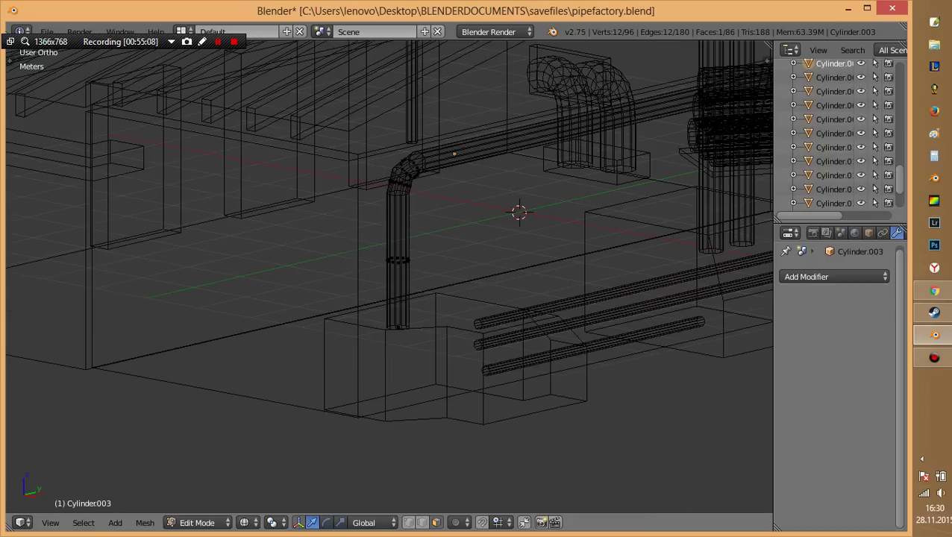
{"action": "key", "text": "x"}
{"action": "left_click", "coordinate": [408, 316]}
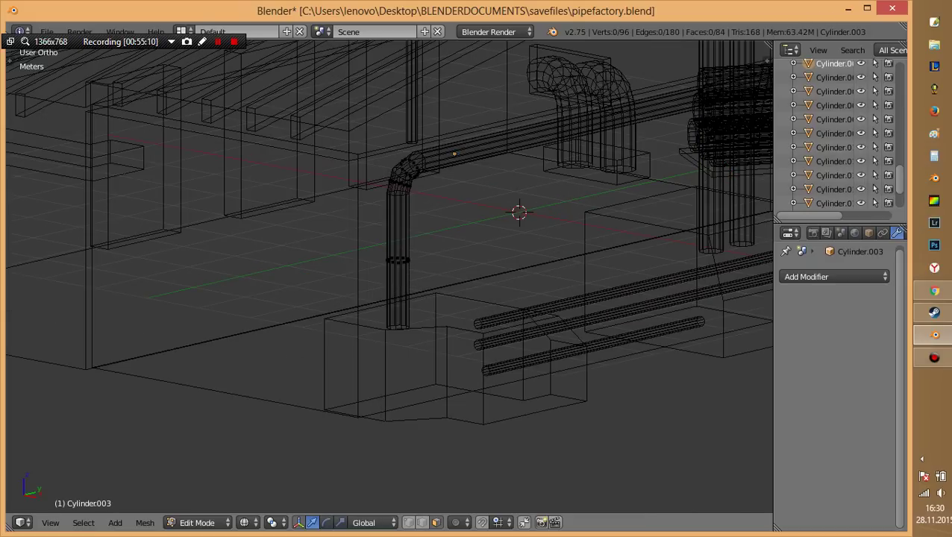
Leave edit mode, return to solid shading and frame the whole building.
{"action": "key", "text": "ctrl+s"}
{"action": "key", "text": "Tab"}
{"action": "key", "text": "Escape"}
{"action": "key", "text": "z"}
{"action": "key", "text": "Home"}
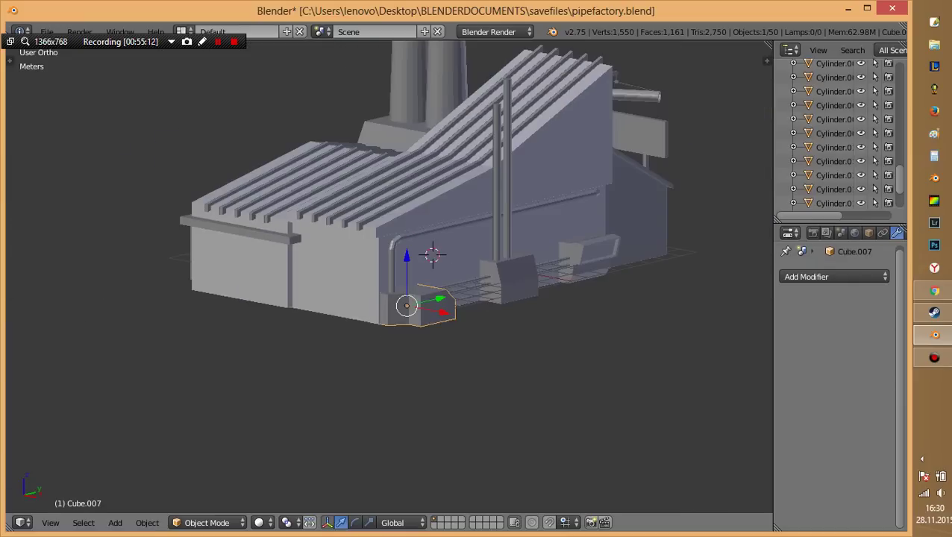
Delete the hidden top face of the box at the chimney base.
{"action": "middle_click_drag", "start_coordinate": [388, 336], "coordinate": [388, 223]}
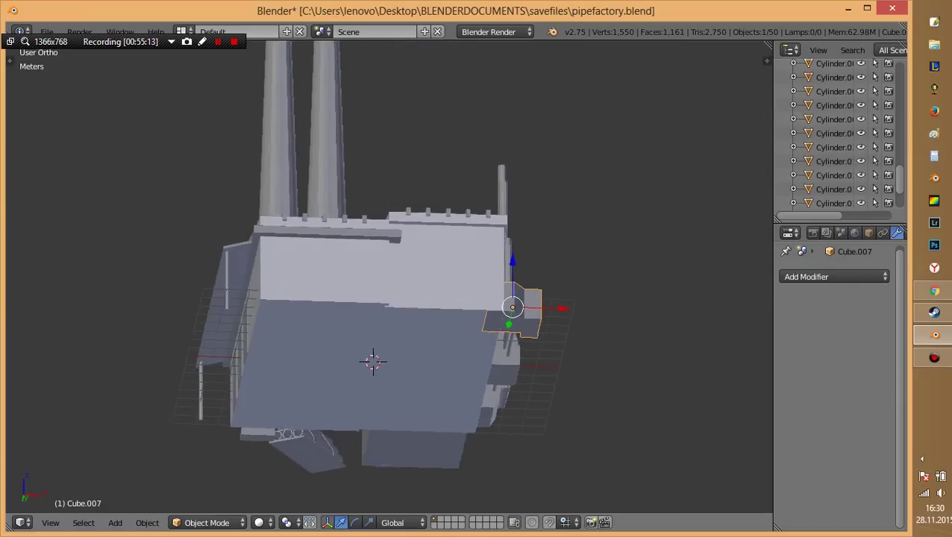
{"action": "middle_click_drag", "start_coordinate": [388, 223], "coordinate": [388, 336]}
{"action": "scroll", "coordinate": [432, 276], "scroll_direction": "up", "scroll_amount": 3}
{"action": "mouse_move", "coordinate": [432, 276]}
{"action": "middle_mouse_down", "text": "shift"}
{"action": "mouse_move", "coordinate": [581, 381]}
{"action": "mouse_move", "coordinate": [559, 343]}
{"action": "mouse_move", "coordinate": [518, 414]}
{"action": "mouse_move", "coordinate": [440, 395]}
{"action": "middle_mouse_up", "text": "shift"}
{"action": "key", "text": "ctrl+z"}
{"action": "scroll", "coordinate": [519, 345], "scroll_direction": "down", "scroll_amount": 2}
{"action": "scroll", "coordinate": [582, 381], "scroll_direction": "up", "scroll_amount": 2}
{"action": "mouse_move", "coordinate": [448, 336]}
{"action": "middle_mouse_down"}
{"action": "mouse_move", "coordinate": [460, 305]}
{"action": "mouse_move", "coordinate": [373, 313]}
{"action": "middle_mouse_up"}
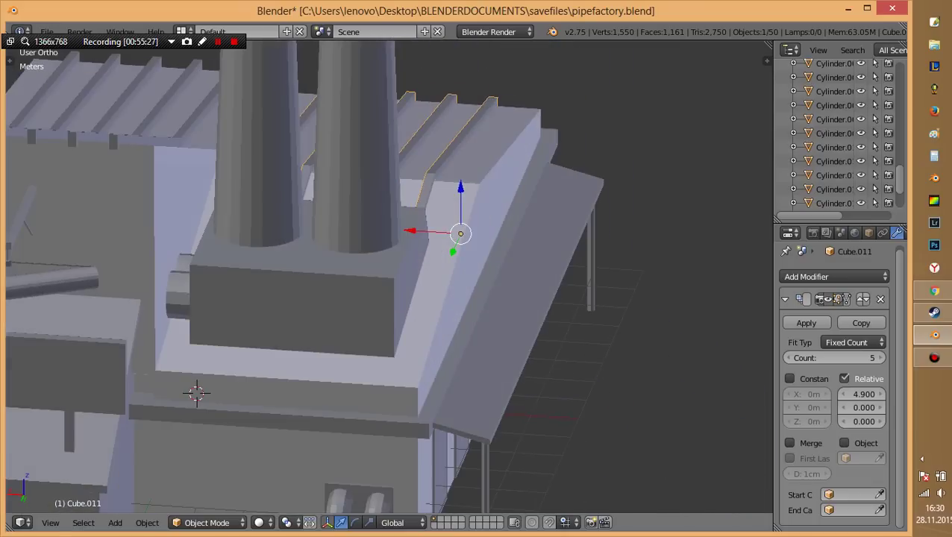
{"action": "right_click", "coordinate": [306, 298]}
{"action": "scroll", "coordinate": [306, 298], "scroll_direction": "up", "scroll_amount": 3}
{"action": "key", "text": "z"}
{"action": "middle_click_drag", "start_coordinate": [388, 276], "coordinate": [418, 299]}
{"action": "key", "text": "Tab"}
{"action": "middle_click_drag", "start_coordinate": [414, 249], "coordinate": [432, 254]}
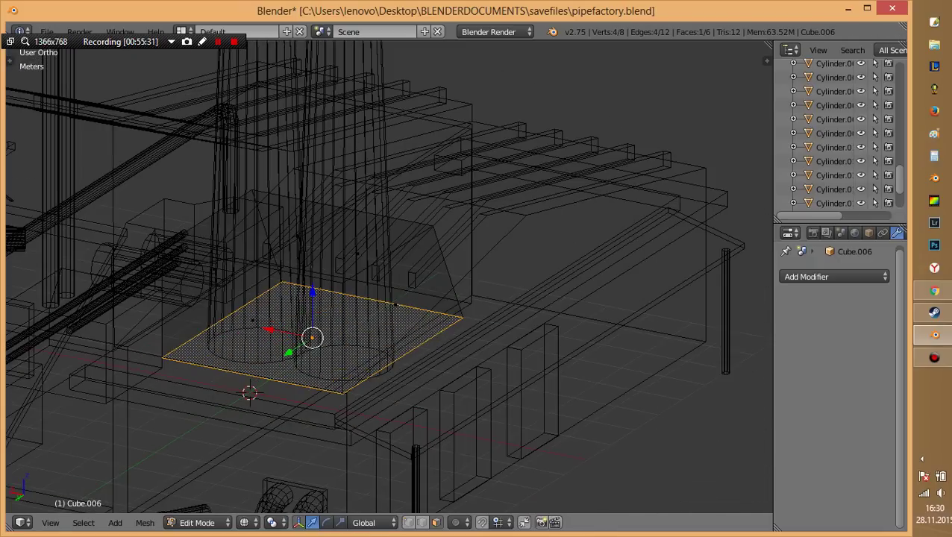
{"action": "key", "text": "x"}
{"action": "left_click", "coordinate": [281, 337]}
{"action": "key", "text": "Tab"}
Delete the end cap faces of the short cylinder beside the chimneys.
{"action": "right_click", "coordinate": [149, 274]}
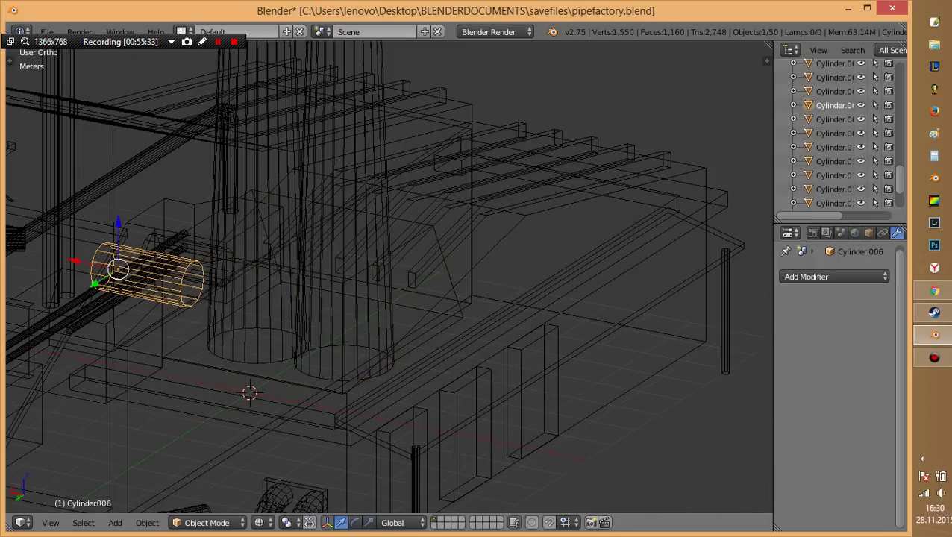
{"action": "middle_click_drag", "start_coordinate": [388, 276], "coordinate": [477, 298], "text": "shift"}
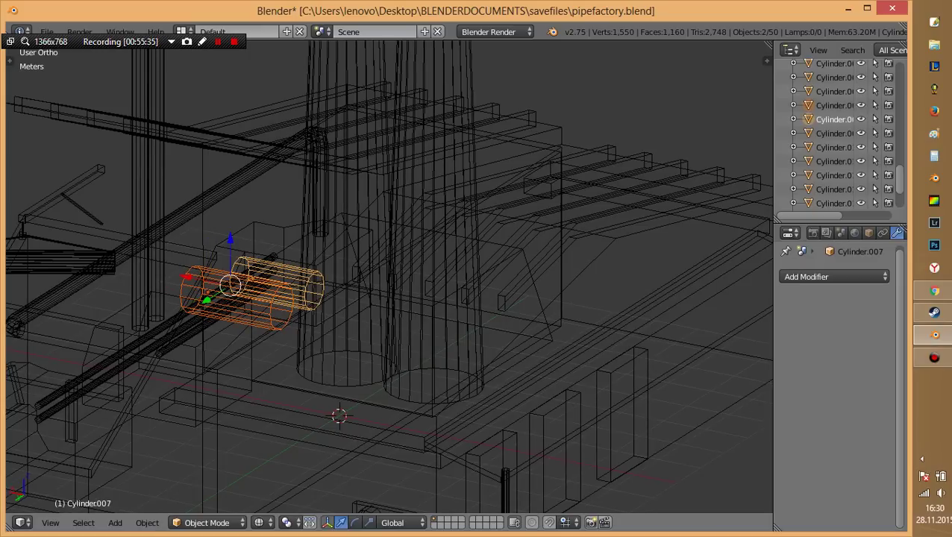
{"action": "key", "text": "Tab"}
{"action": "key", "text": "z"}
Save pipefactory.blend.
{"action": "key", "text": "z"}
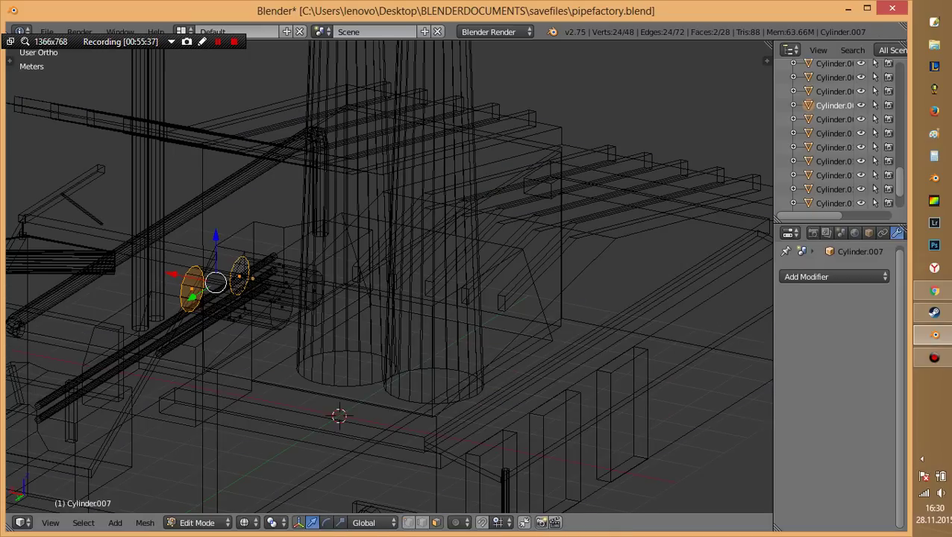
{"action": "key", "text": "x"}
{"action": "key", "text": "Return"}
{"action": "key", "text": "Tab"}
{"action": "key", "text": "ctrl+s"}
{"action": "key", "text": "Return"}
{"action": "key", "text": "z"}
{"action": "scroll", "coordinate": [387, 276], "scroll_direction": "down", "scroll_amount": 2}
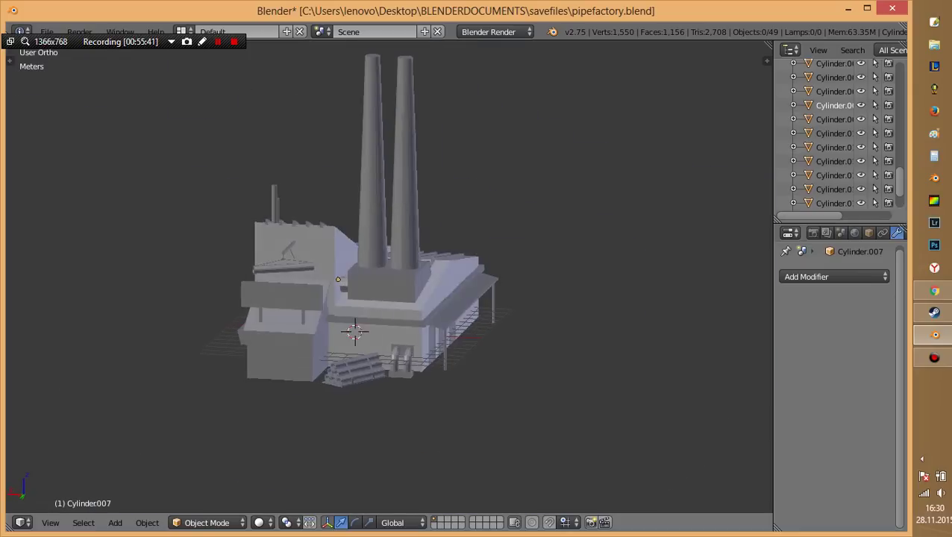
Delete the hidden face of the low block against the wall.
{"action": "key", "text": "z"}
{"action": "middle_click_drag", "start_coordinate": [388, 276], "coordinate": [432, 246]}
{"action": "key", "text": "z"}
{"action": "middle_click_drag", "start_coordinate": [388, 276], "coordinate": [447, 268]}
{"action": "scroll", "coordinate": [388, 276], "scroll_direction": "up", "scroll_amount": 5}
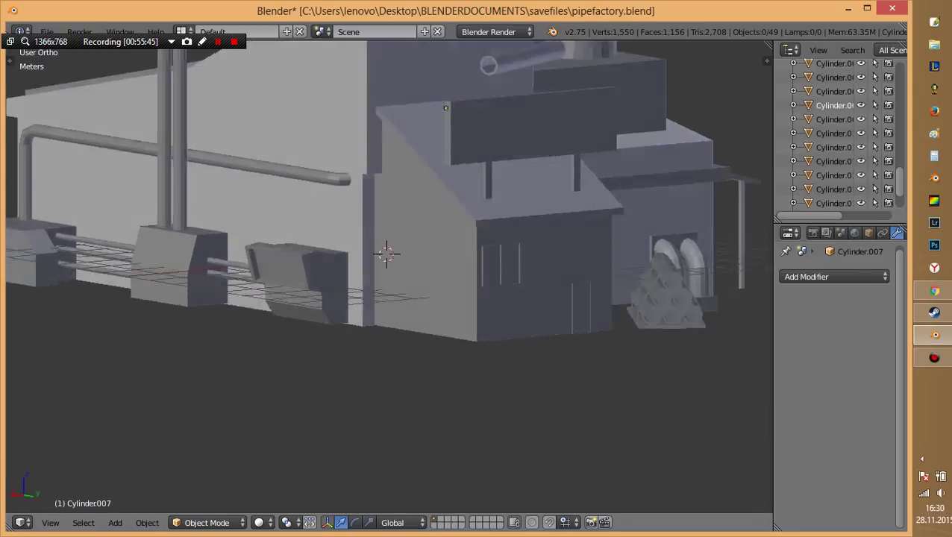
{"action": "middle_click_drag", "start_coordinate": [388, 276], "coordinate": [388, 313]}
{"action": "right_click", "coordinate": [306, 224]}
{"action": "key", "text": "Tab"}
{"action": "key", "text": "x"}
{"action": "left_click", "coordinate": [298, 268]}
{"action": "key", "text": "Tab"}
Delete the bottom face of the next low block.
{"action": "right_click", "coordinate": [175, 276]}
{"action": "key", "text": "Tab"}
{"action": "right_click", "coordinate": [179, 302]}
{"action": "middle_click_drag", "start_coordinate": [388, 298], "coordinate": [514, 295]}
{"action": "key", "text": "x"}
{"action": "left_click", "coordinate": [297, 282]}
{"action": "key", "text": "Tab"}
Delete the hidden faces of the corner block at the left.
{"action": "right_click", "coordinate": [157, 328]}
{"action": "key", "text": "Tab"}
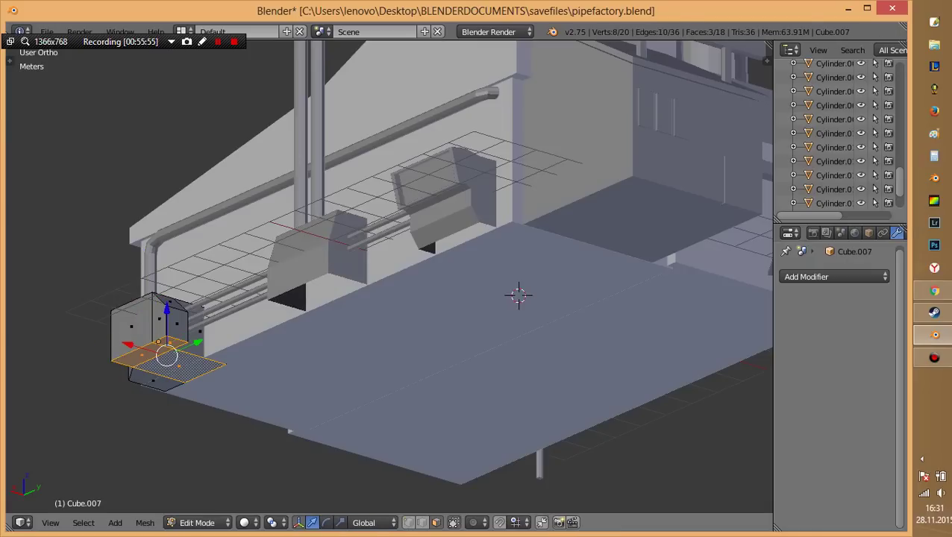
{"action": "key", "text": "x"}
{"action": "left_click", "coordinate": [120, 365]}
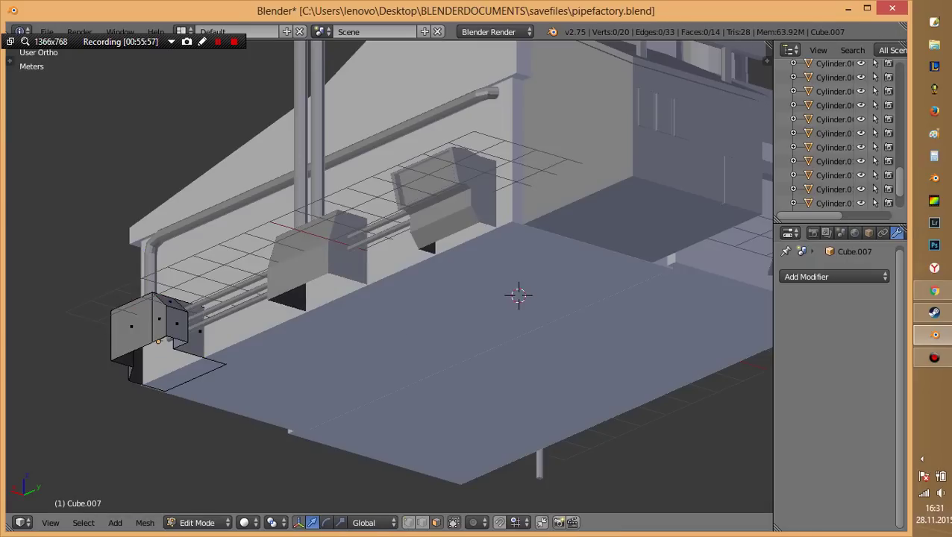
{"action": "key", "text": "Tab"}
Delete the hidden face of the next small box against the wall.
{"action": "scroll", "coordinate": [388, 261], "scroll_direction": "down", "scroll_amount": 5}
{"action": "key", "text": "z"}
{"action": "scroll", "coordinate": [388, 261], "scroll_direction": "up", "scroll_amount": 5}
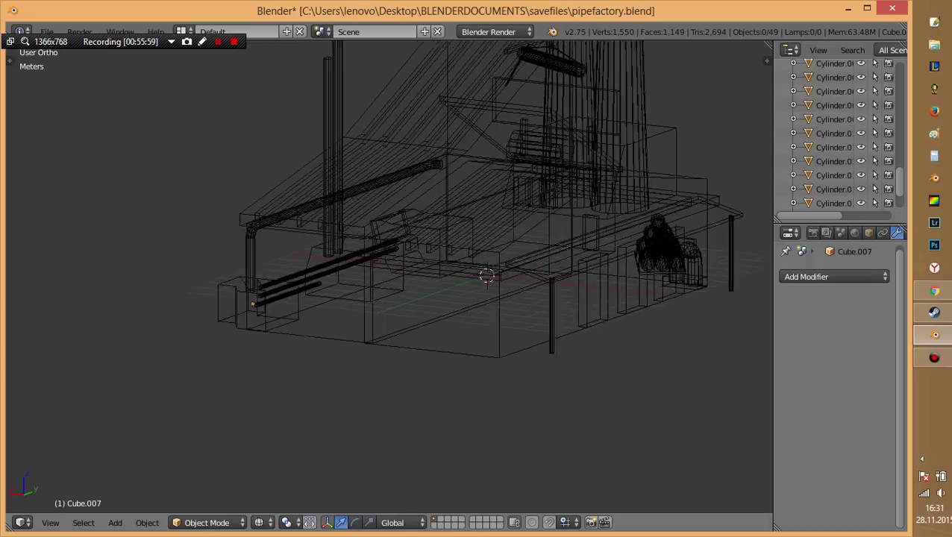
{"action": "middle_click_drag", "start_coordinate": [387, 261], "coordinate": [313, 268]}
{"action": "scroll", "coordinate": [313, 268], "scroll_direction": "up", "scroll_amount": 3}
{"action": "key", "text": "z"}
{"action": "right_click", "coordinate": [332, 271]}
{"action": "key", "text": "Tab"}
{"action": "middle_click_drag", "start_coordinate": [388, 261], "coordinate": [388, 216]}
{"action": "key", "text": "z"}
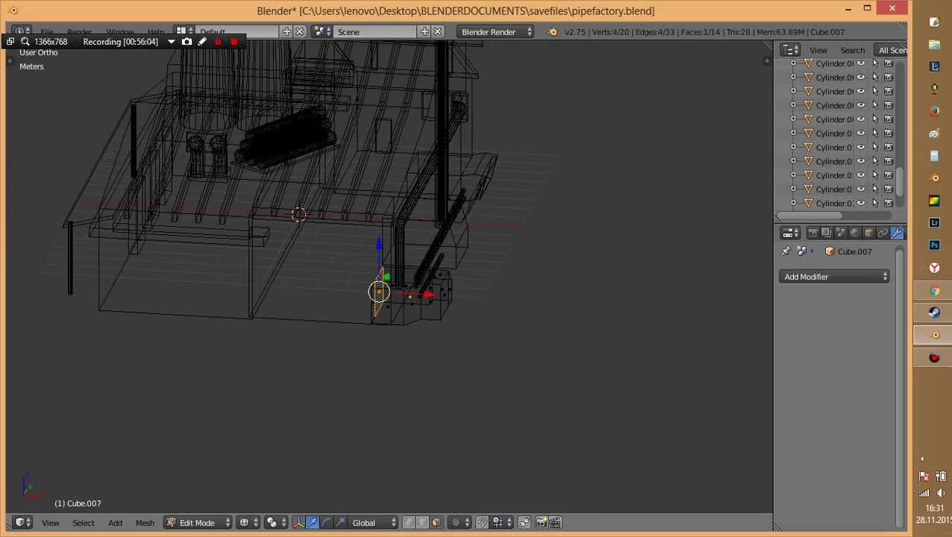
{"action": "scroll", "coordinate": [388, 276], "scroll_direction": "up", "scroll_amount": 3}
{"action": "middle_click_drag", "start_coordinate": [388, 276], "coordinate": [402, 268]}
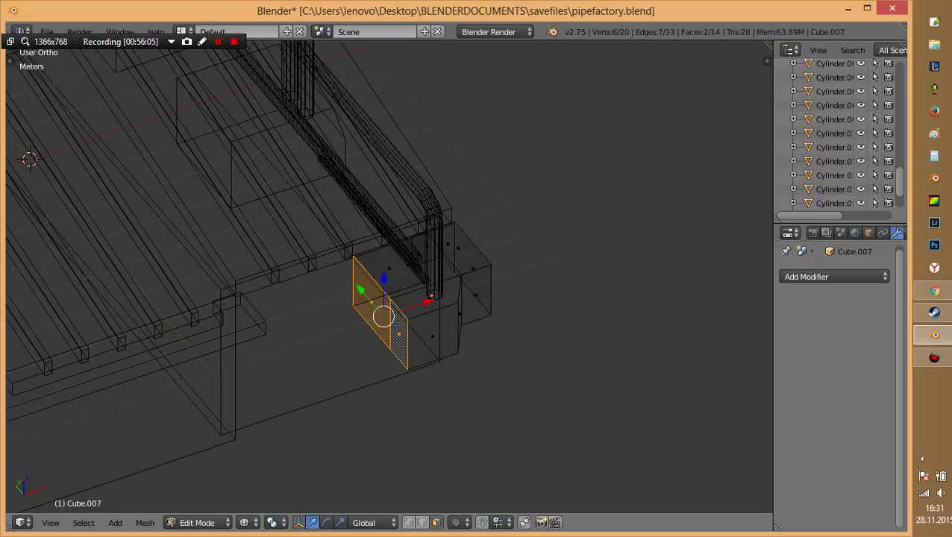
{"action": "middle_click_drag", "start_coordinate": [30, 159], "coordinate": [67, 153]}
{"action": "key", "text": "x"}
{"action": "left_click", "coordinate": [328, 357]}
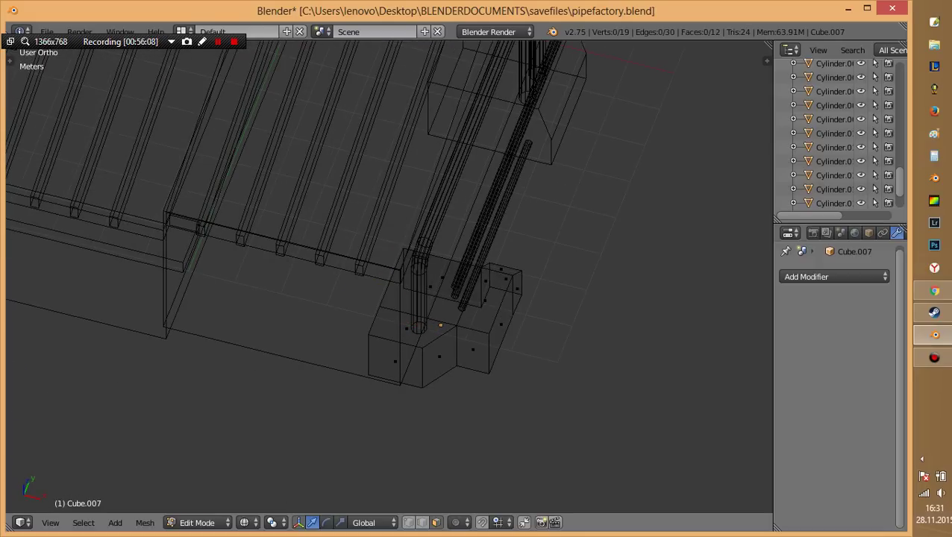
{"action": "key", "text": "Tab"}
{"action": "key", "text": "z"}
Delete the following small box's hidden face, then undo that deletion.
{"action": "scroll", "coordinate": [426, 298], "scroll_direction": "down", "scroll_amount": 4}
{"action": "mouse_move", "coordinate": [425, 298]}
{"action": "middle_mouse_down"}
{"action": "mouse_move", "coordinate": [429, 269]}
{"action": "mouse_move", "coordinate": [433, 320]}
{"action": "mouse_move", "coordinate": [477, 320]}
{"action": "middle_mouse_up"}
{"action": "key", "text": "Tab"}
{"action": "key", "text": "z"}
{"action": "scroll", "coordinate": [425, 272], "scroll_direction": "up", "scroll_amount": 5}
{"action": "key", "text": "x"}
{"action": "left_click", "coordinate": [429, 323]}
{"action": "key", "text": "ctrl+z"}
Move the small box's face along the X axis.
{"action": "key", "text": "g"}
{"action": "key", "text": "x"}
{"action": "key", "text": "Return"}
{"action": "key", "text": "z"}
{"action": "key", "text": "g"}
{"action": "key", "text": "x"}
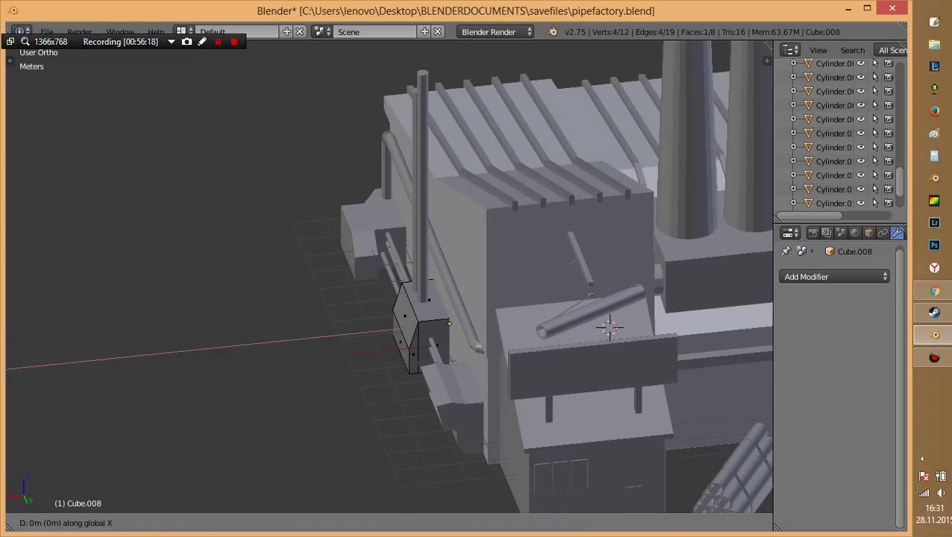
{"action": "key", "text": "Return"}
{"action": "key", "text": "z"}
Delete the repositioned hidden face and save over pipefactory.blend.
{"action": "middle_click_drag", "start_coordinate": [402, 328], "coordinate": [425, 342]}
{"action": "key", "text": "x"}
{"action": "left_click", "coordinate": [425, 342]}
{"action": "key", "text": "ctrl+s"}
{"action": "key", "text": "Tab"}
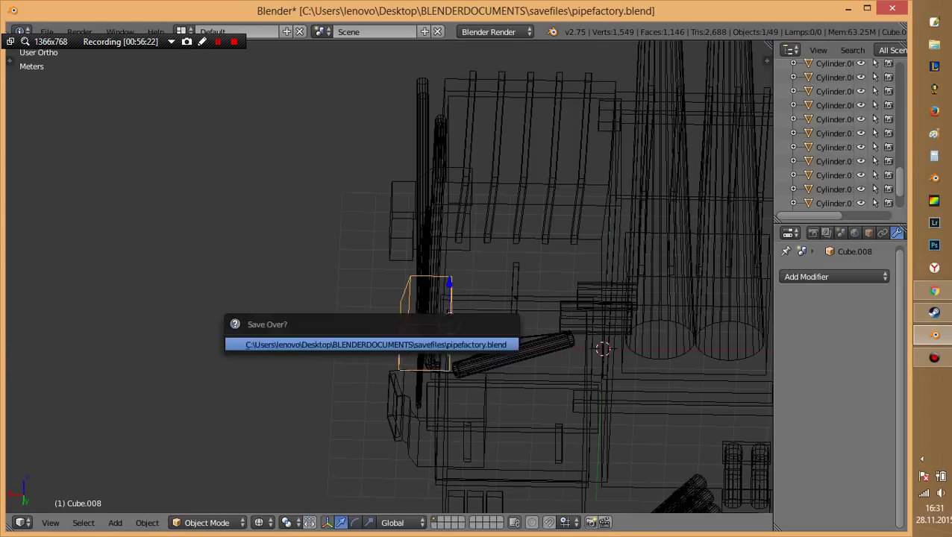
{"action": "key", "text": "Return"}
{"action": "key", "text": "z"}
{"action": "scroll", "coordinate": [493, 298], "scroll_direction": "down", "scroll_amount": 5}
{"action": "mouse_move", "coordinate": [492, 299]}
{"action": "middle_mouse_down"}
{"action": "mouse_move", "coordinate": [466, 304]}
{"action": "mouse_move", "coordinate": [486, 291]}
{"action": "mouse_move", "coordinate": [410, 216]}
{"action": "mouse_move", "coordinate": [351, 197]}
{"action": "middle_mouse_up"}
Select Cube.010, check its face position along X, and deselect all.
{"action": "right_click", "coordinate": [446, 298]}
{"action": "key", "text": "Tab"}
{"action": "key", "text": "z"}
{"action": "key", "text": "g"}
{"action": "key", "text": "x"}
{"action": "key", "text": "Return"}
{"action": "key", "text": "z"}
{"action": "key", "text": "a"}
{"action": "key", "text": "z"}
Save the file and inspect the roof mesh in wireframe.
{"action": "key", "text": "ctrl+s"}
{"action": "key", "text": "Tab"}
{"action": "scroll", "coordinate": [390, 276], "scroll_direction": "up", "scroll_amount": 5}
{"action": "key", "text": "z"}
{"action": "key", "text": "z"}
{"action": "key", "text": "Tab"}
{"action": "key", "text": "z"}
{"action": "mouse_move", "coordinate": [738, 382]}
{"action": "middle_mouse_down"}
{"action": "mouse_move", "coordinate": [747, 288]}
{"action": "mouse_move", "coordinate": [704, 345]}
{"action": "mouse_move", "coordinate": [563, 409]}
{"action": "mouse_move", "coordinate": [648, 259]}
{"action": "mouse_move", "coordinate": [523, 270]}
{"action": "mouse_move", "coordinate": [648, 264]}
{"action": "middle_mouse_up"}
{"action": "key", "text": "Tab"}
{"action": "key", "text": "ctrl+s"}
Delete the hidden face of Cube.004 and save over pipefactory.blend.
{"action": "key", "text": "x"}
{"action": "left_click", "coordinate": [361, 334]}
{"action": "middle_click_drag", "start_coordinate": [361, 334], "coordinate": [380, 318]}
{"action": "key", "text": "ctrl+s"}
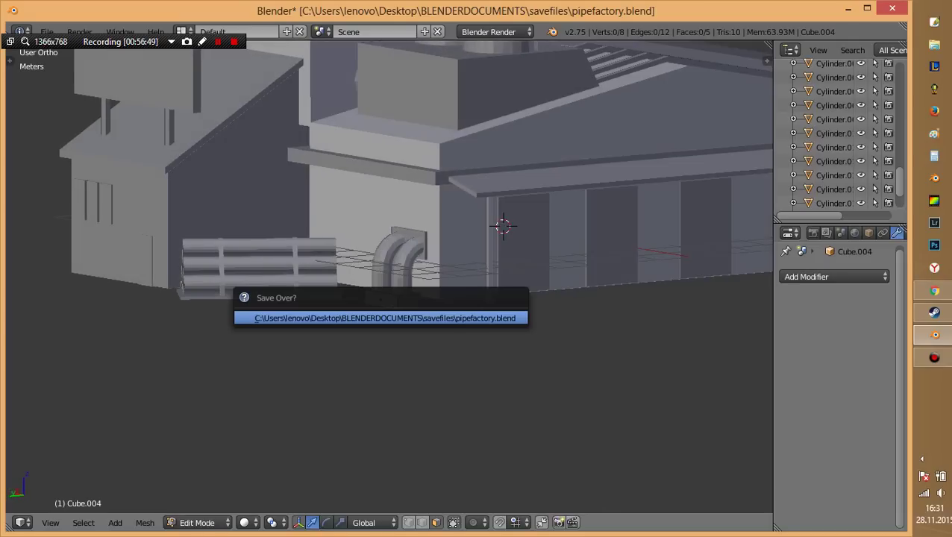
{"action": "key", "text": "Return"}
Delete the buried bottom end faces of the bent pipe Cylinder.011.
{"action": "left_click", "coordinate": [833, 147]}
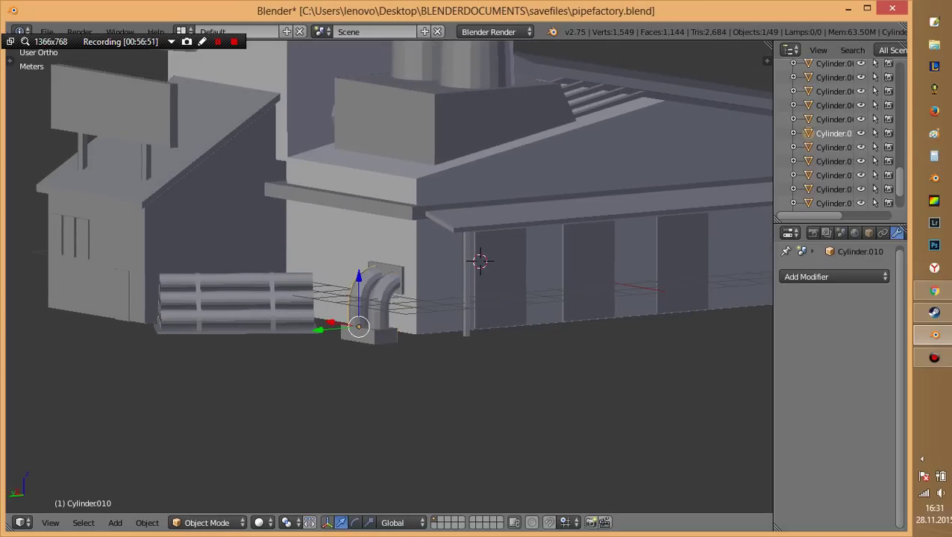
{"action": "key", "text": "Tab"}
{"action": "key", "text": "z"}
{"action": "scroll", "coordinate": [387, 276], "scroll_direction": "up", "scroll_amount": 5}
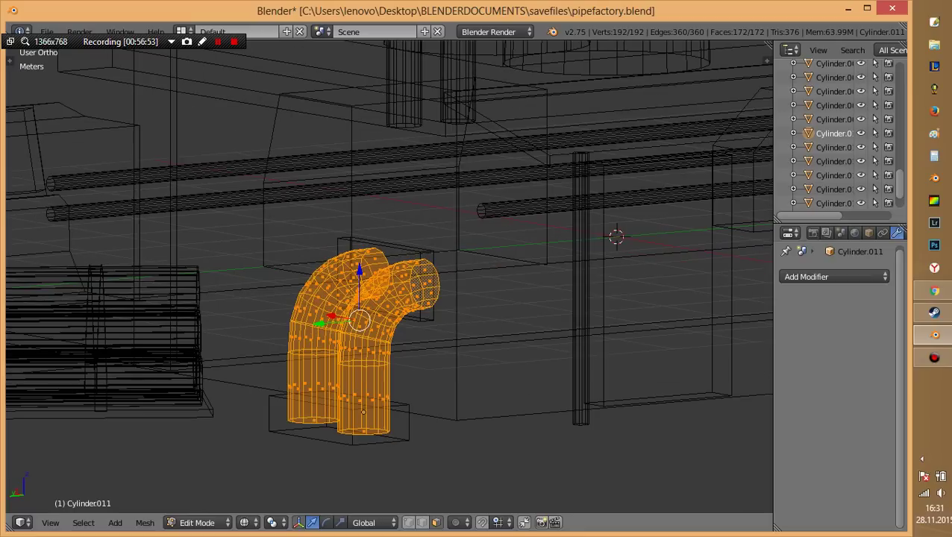
{"action": "right_click", "coordinate": [373, 433], "text": "alt"}
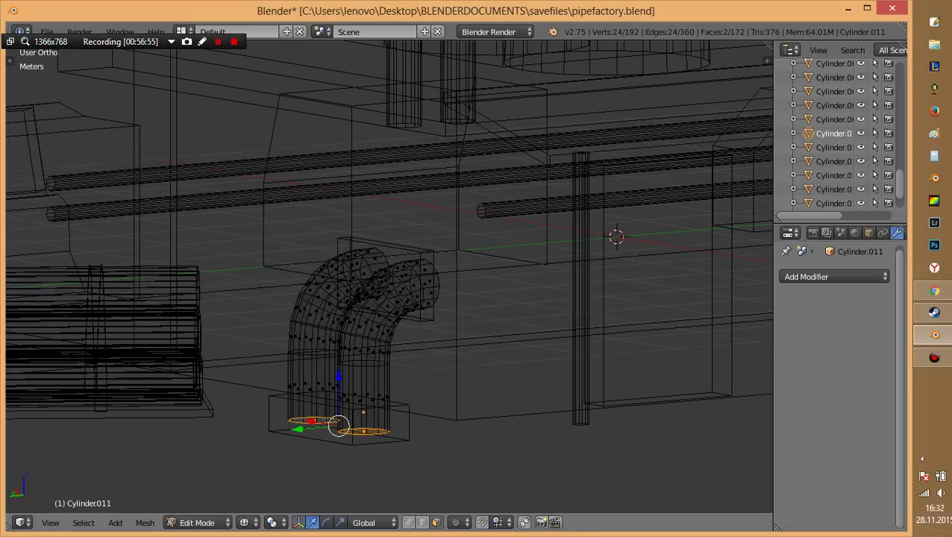
{"action": "middle_click_drag", "start_coordinate": [388, 275], "coordinate": [448, 224]}
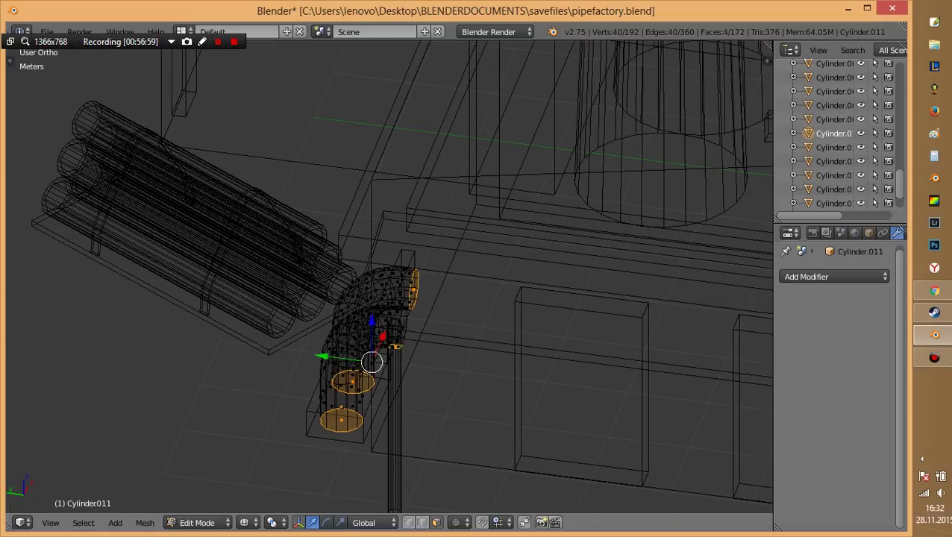
{"action": "middle_click_drag", "start_coordinate": [388, 358], "coordinate": [410, 365]}
{"action": "key", "text": "x"}
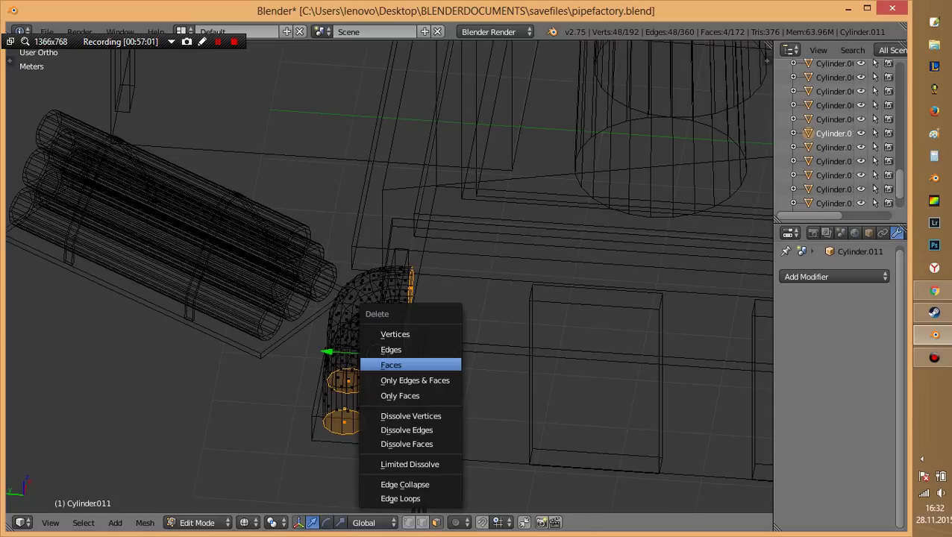
{"action": "left_click", "coordinate": [395, 365]}
Save over pipefactory.blend and return to solid Object Mode.
{"action": "key", "text": "ctrl+s"}
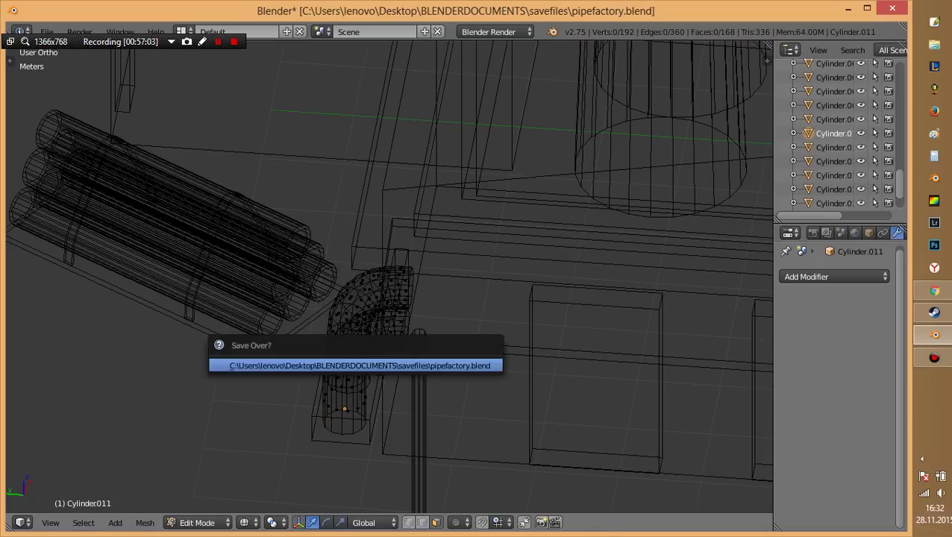
{"action": "left_click", "coordinate": [351, 363]}
{"action": "key", "text": "Tab"}
{"action": "key", "text": "z"}
{"action": "scroll", "coordinate": [569, 239], "scroll_direction": "down", "scroll_amount": 3}
{"action": "mouse_move", "coordinate": [569, 238]}
{"action": "middle_mouse_down"}
{"action": "mouse_move", "coordinate": [414, 263]}
{"action": "mouse_move", "coordinate": [455, 250]}
{"action": "mouse_move", "coordinate": [330, 297]}
{"action": "middle_mouse_up"}
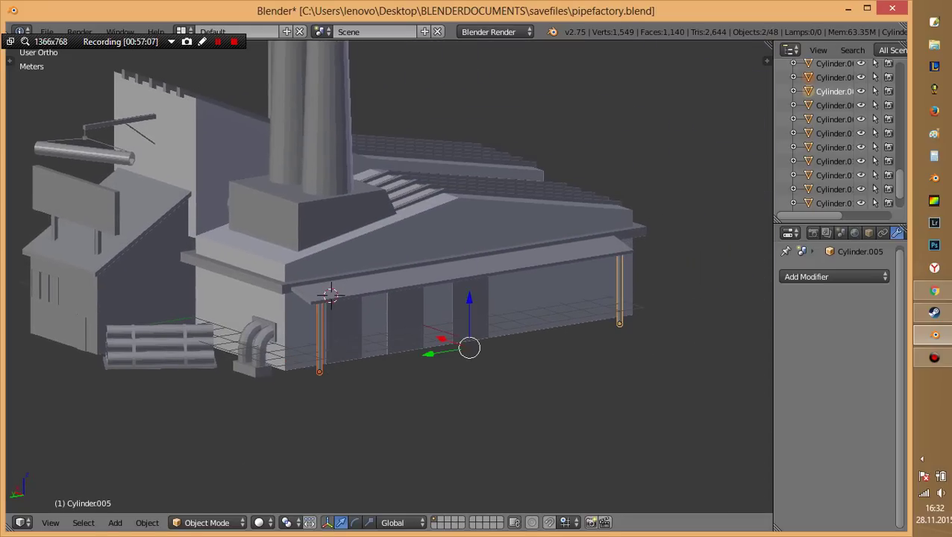
Delete the hidden end faces of the porch posts.
{"action": "key", "text": "Tab"}
{"action": "key", "text": "z"}
{"action": "scroll", "coordinate": [331, 296], "scroll_direction": "up", "scroll_amount": 3}
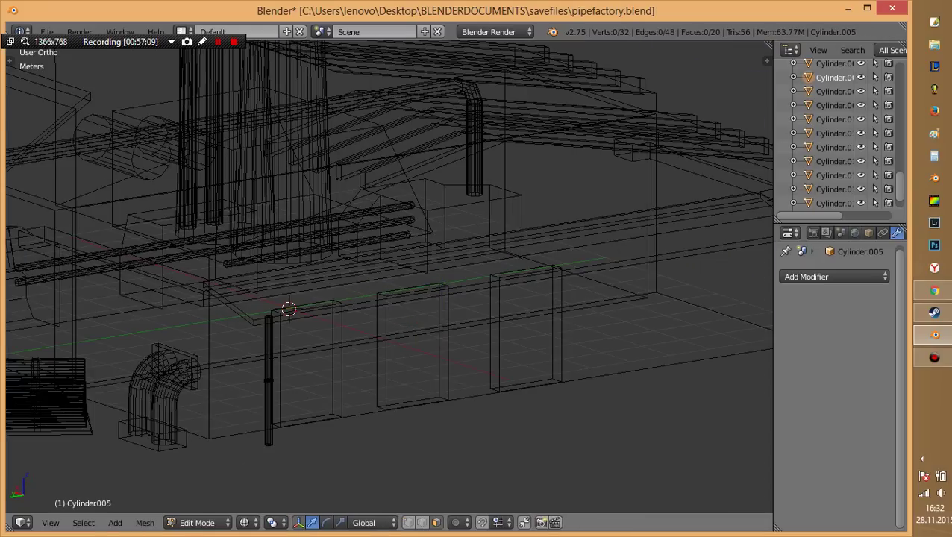
{"action": "middle_click_drag", "start_coordinate": [330, 296], "coordinate": [358, 293]}
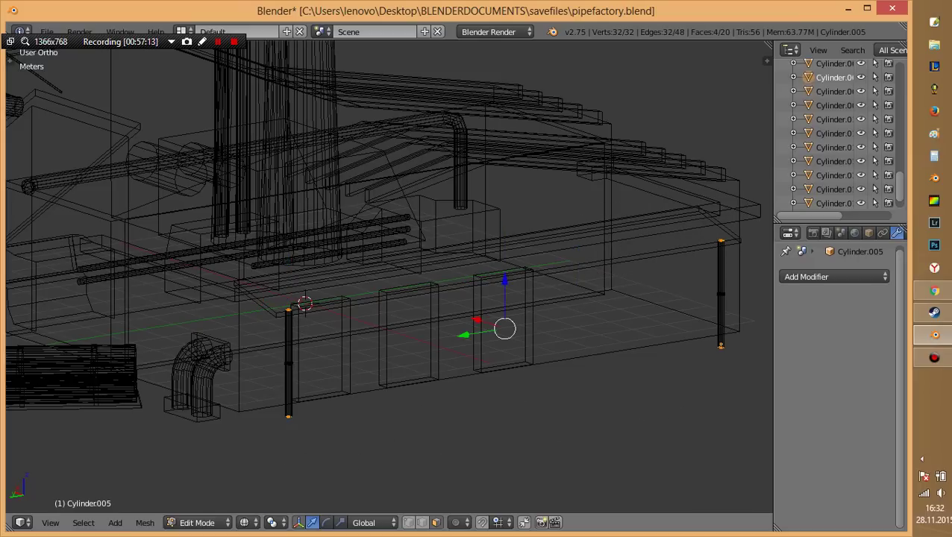
{"action": "key", "text": "x"}
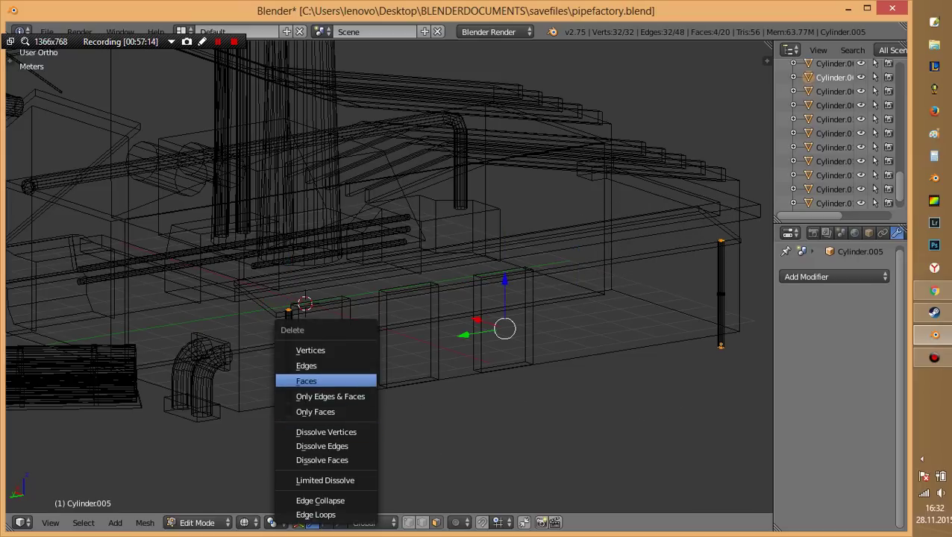
{"action": "left_click", "coordinate": [328, 381]}
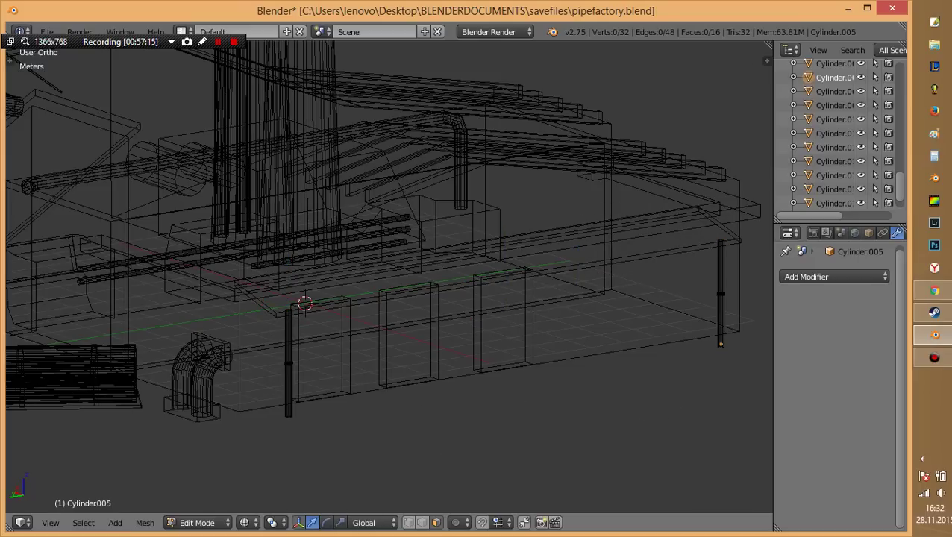
{"action": "key", "text": "Tab"}
{"action": "key", "text": "z"}
{"action": "scroll", "coordinate": [328, 381], "scroll_direction": "down", "scroll_amount": 2}
Select the right and left chimneys and join them into one mesh with Ctrl+J.
{"action": "mouse_move", "coordinate": [343, 307]}
{"action": "middle_mouse_down"}
{"action": "mouse_move", "coordinate": [524, 340]}
{"action": "mouse_move", "coordinate": [527, 314]}
{"action": "mouse_move", "coordinate": [404, 353]}
{"action": "mouse_move", "coordinate": [332, 345]}
{"action": "mouse_move", "coordinate": [318, 334]}
{"action": "mouse_move", "coordinate": [414, 218]}
{"action": "mouse_move", "coordinate": [440, 373]}
{"action": "middle_mouse_up"}
{"action": "key", "text": "z"}
{"action": "key", "text": "z"}
{"action": "right_click", "coordinate": [384, 224]}
{"action": "key", "text": "Tab"}
{"action": "key", "text": "z"}
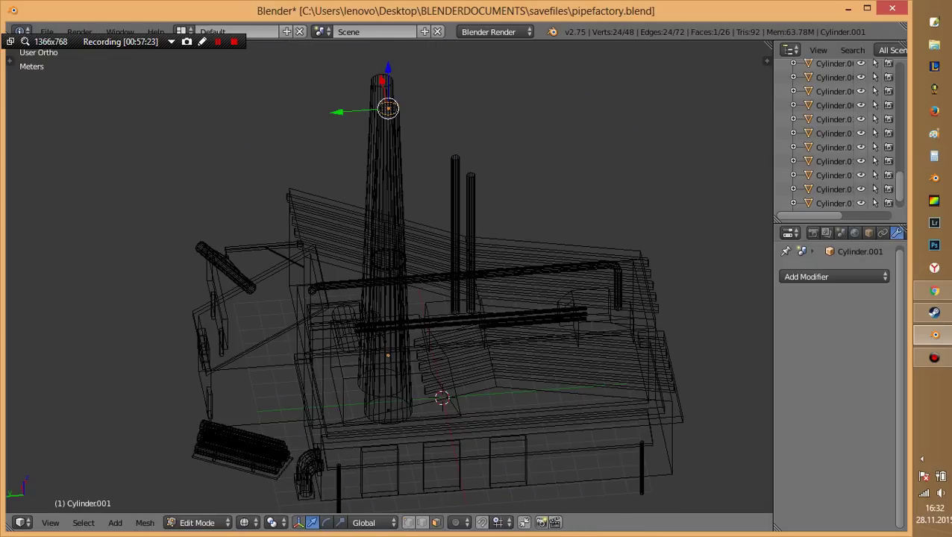
{"action": "middle_click_drag", "start_coordinate": [440, 373], "coordinate": [388, 443]}
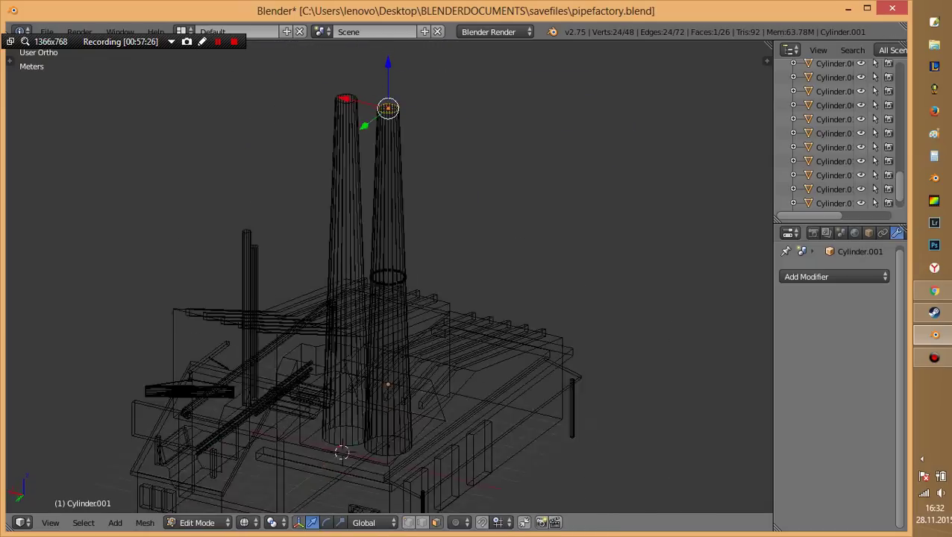
{"action": "right_click", "coordinate": [388, 443]}
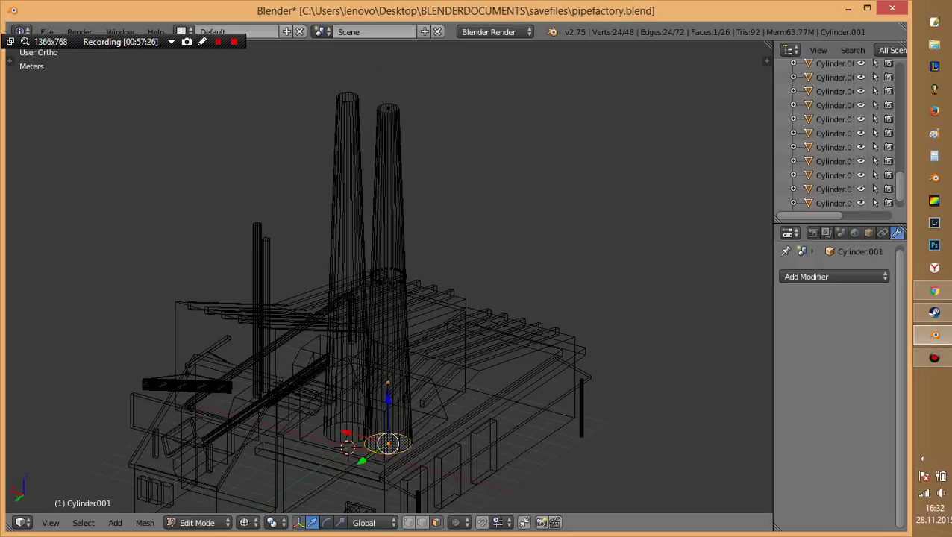
{"action": "key", "text": "Tab"}
{"action": "right_click", "coordinate": [347, 336], "text": "shift"}
{"action": "key", "text": "Tab"}
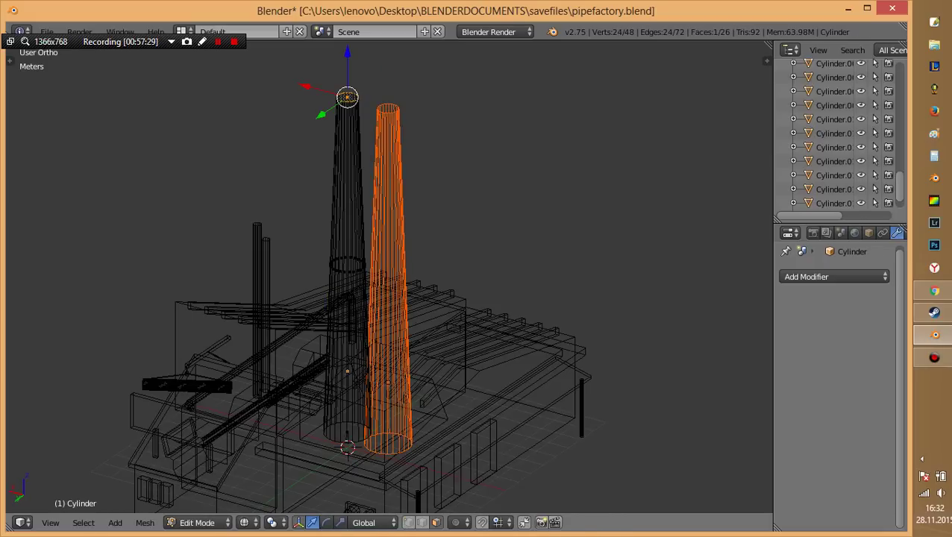
{"action": "key", "text": "Tab"}
{"action": "key", "text": "ctrl+j"}
Delete the cap faces of the joined chimneys to open their tops.
{"action": "key", "text": "Tab"}
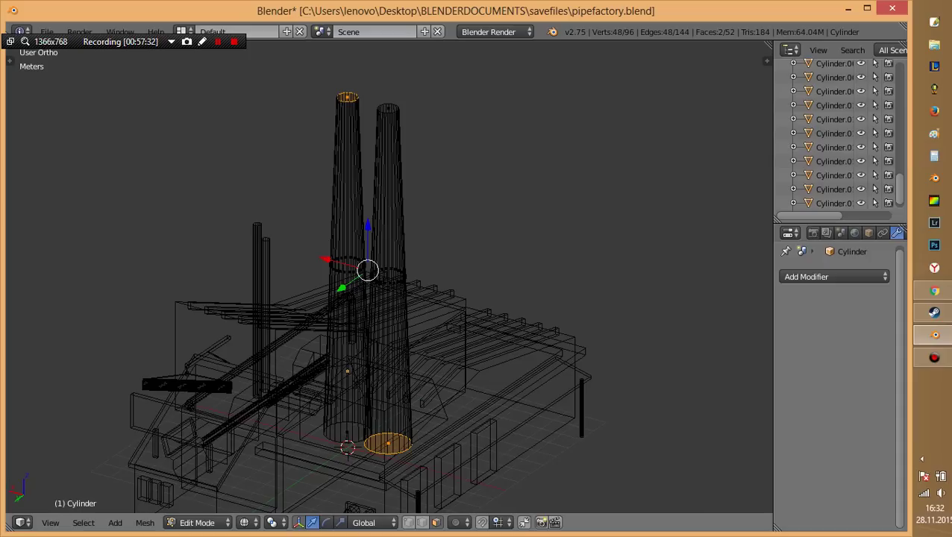
{"action": "key", "text": "x"}
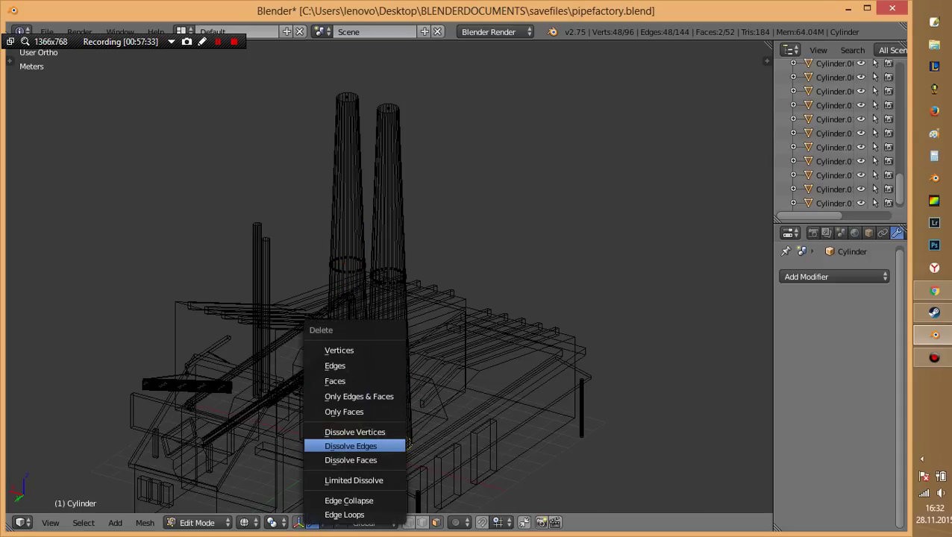
{"action": "key", "text": "Escape"}
{"action": "key", "text": "z"}
Save over pipefactory.blend and deselect everything.
{"action": "key", "text": "ctrl+s"}
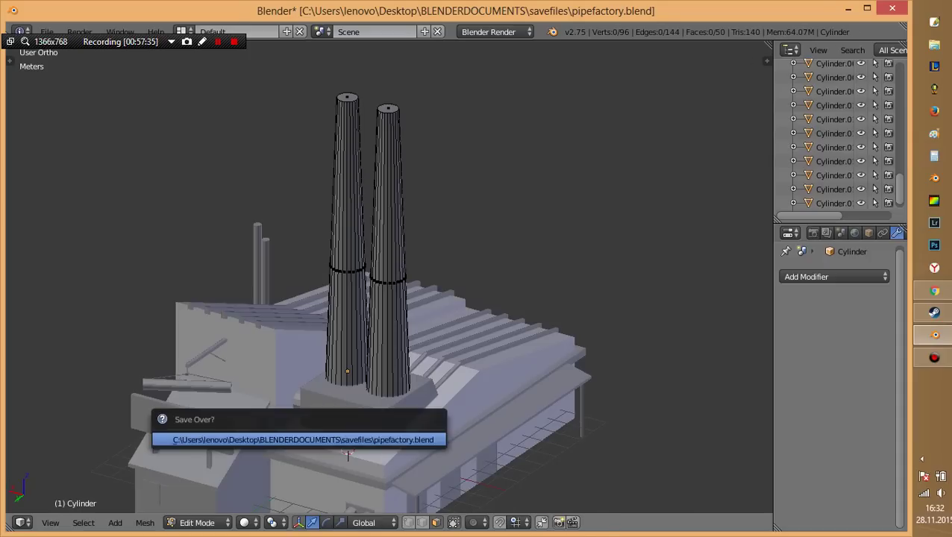
{"action": "key", "text": "Return"}
{"action": "key", "text": "Tab"}
{"action": "key", "text": "a"}
{"action": "middle_click_drag", "start_coordinate": [388, 298], "coordinate": [291, 269]}
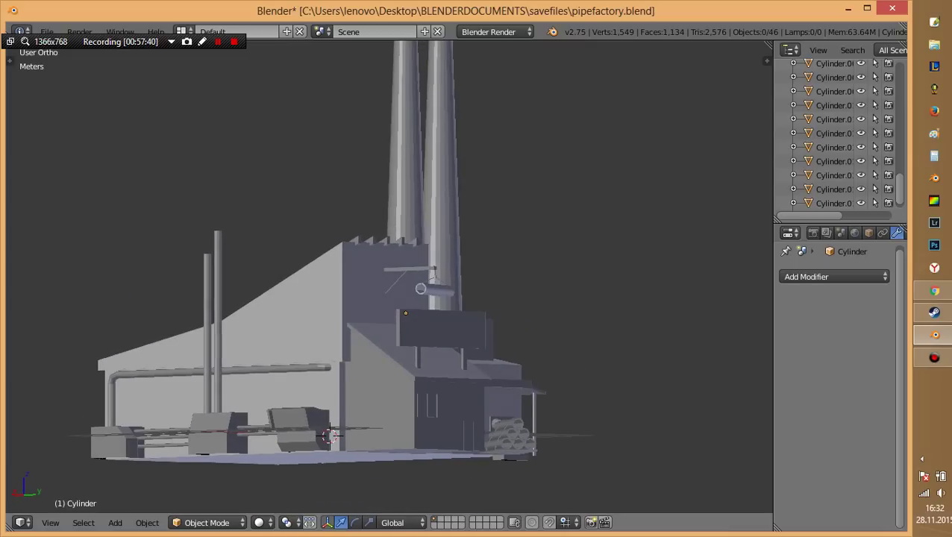
Delete the hidden underside faces of the factory floor object.
{"action": "mouse_move", "coordinate": [328, 298]}
{"action": "middle_mouse_down"}
{"action": "mouse_move", "coordinate": [388, 269]}
{"action": "mouse_move", "coordinate": [477, 313]}
{"action": "mouse_move", "coordinate": [395, 242]}
{"action": "middle_mouse_up"}
{"action": "right_click", "coordinate": [522, 351]}
{"action": "key", "text": "Tab"}
{"action": "right_click", "coordinate": [522, 351]}
{"action": "key", "text": "x"}
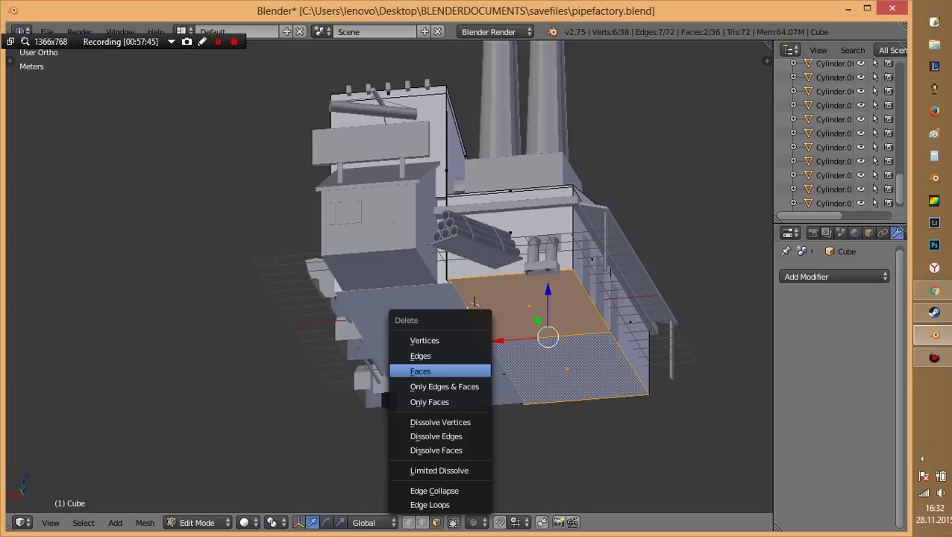
{"action": "left_click", "coordinate": [436, 371]}
{"action": "key", "text": "Tab"}
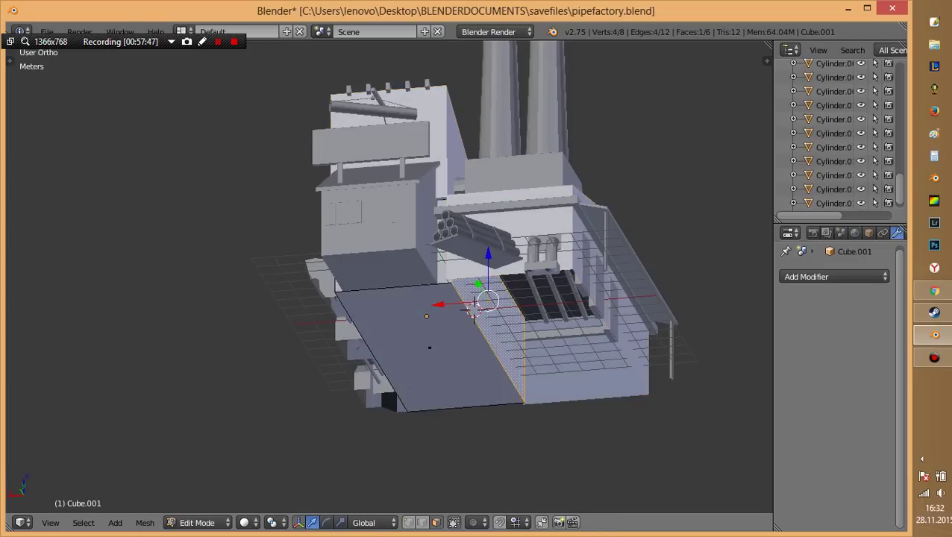
Delete the hidden face of Cube.001 and save over pipefactory.blend.
{"action": "key", "text": "x"}
{"action": "left_click", "coordinate": [391, 361]}
{"action": "mouse_move", "coordinate": [390, 361]}
{"action": "middle_mouse_down"}
{"action": "mouse_move", "coordinate": [384, 319]}
{"action": "mouse_move", "coordinate": [418, 299]}
{"action": "middle_mouse_up"}
{"action": "key", "text": "ctrl+s"}
{"action": "left_click", "coordinate": [384, 320]}
{"action": "middle_click_drag", "start_coordinate": [475, 302], "coordinate": [485, 332]}
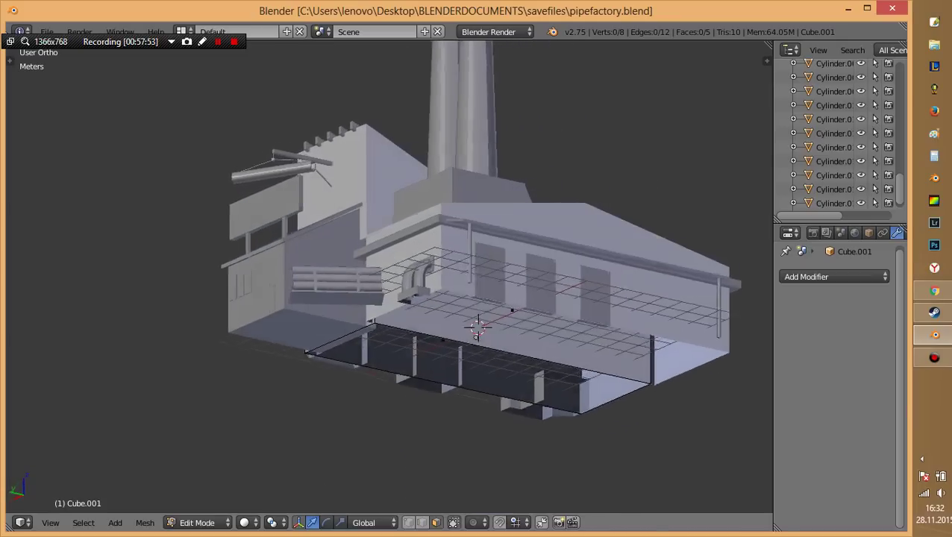
{"action": "key", "text": "Tab"}
{"action": "left_click", "coordinate": [459, 288]}
{"action": "mouse_move", "coordinate": [460, 288]}
{"action": "middle_mouse_down"}
{"action": "mouse_move", "coordinate": [477, 276]}
{"action": "mouse_move", "coordinate": [492, 306]}
{"action": "mouse_move", "coordinate": [537, 328]}
{"action": "mouse_move", "coordinate": [447, 313]}
{"action": "mouse_move", "coordinate": [417, 299]}
{"action": "mouse_move", "coordinate": [388, 261]}
{"action": "middle_mouse_up"}
Inspect the building in wireframe and rendered previews around the chimney base.
{"action": "key", "text": "z"}
{"action": "key", "text": "shift+z"}
{"action": "key", "text": "shift+z"}
{"action": "key", "text": "z"}
{"action": "scroll", "coordinate": [596, 336], "scroll_direction": "up", "scroll_amount": 5}
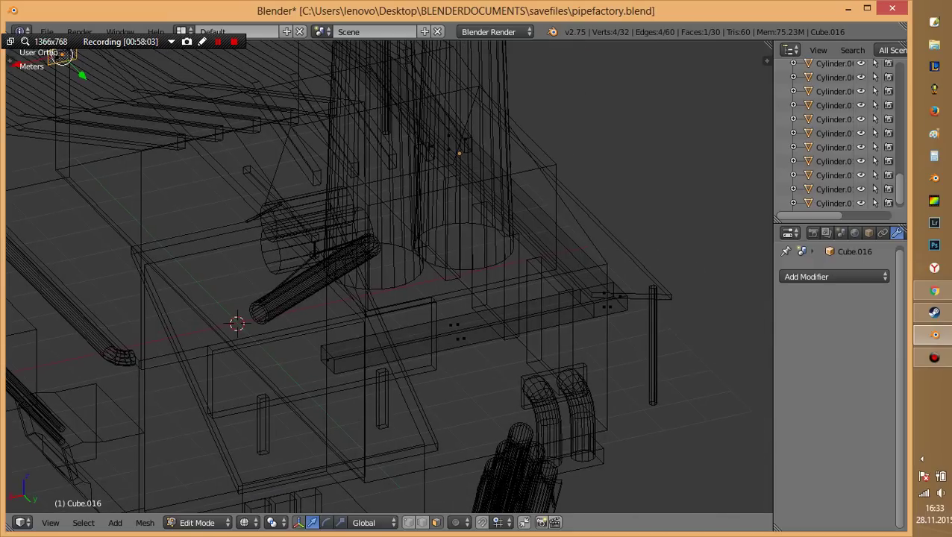
{"action": "middle_click_drag", "start_coordinate": [388, 299], "coordinate": [30, 299]}
{"action": "middle_click_drag", "start_coordinate": [388, 298], "coordinate": [343, 298]}
{"action": "key", "text": "z"}
{"action": "scroll", "coordinate": [388, 276], "scroll_direction": "down", "scroll_amount": 3}
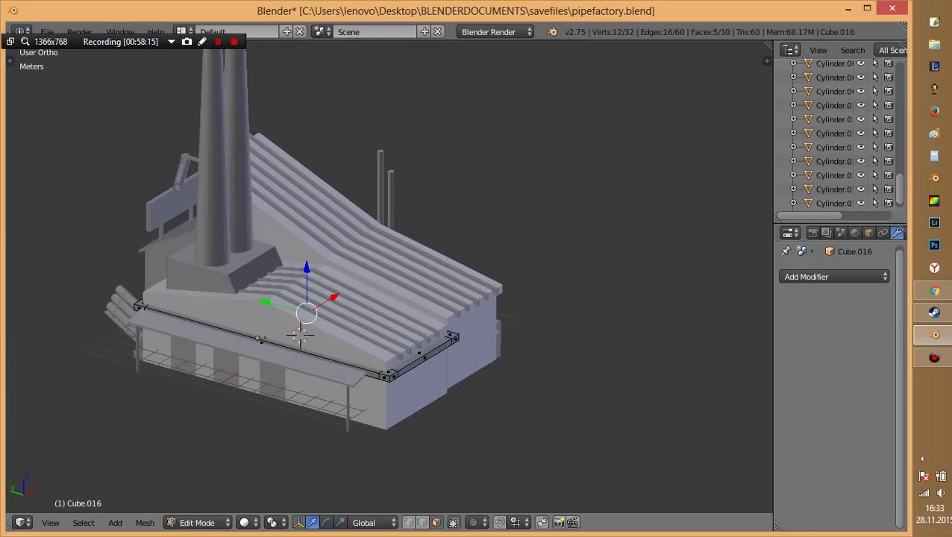
Delete the hidden faces of the long beam along the roof edge.
{"action": "key", "text": "x"}
{"action": "left_click", "coordinate": [346, 355]}
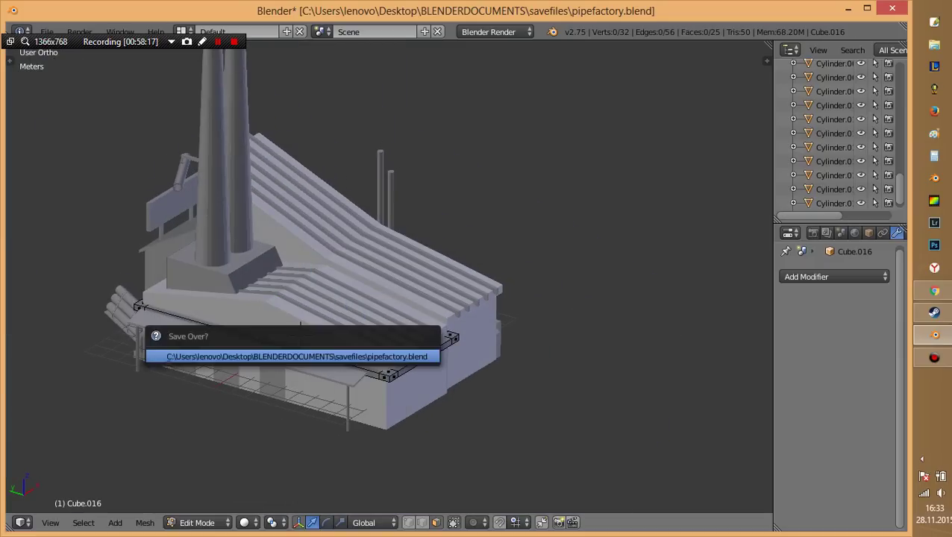
{"action": "mouse_move", "coordinate": [300, 335]}
{"action": "middle_mouse_down"}
{"action": "mouse_move", "coordinate": [298, 318]}
{"action": "mouse_move", "coordinate": [343, 304]}
{"action": "mouse_move", "coordinate": [346, 360]}
{"action": "mouse_move", "coordinate": [224, 343]}
{"action": "mouse_move", "coordinate": [239, 313]}
{"action": "mouse_move", "coordinate": [284, 365]}
{"action": "mouse_move", "coordinate": [358, 313]}
{"action": "mouse_move", "coordinate": [387, 350]}
{"action": "middle_mouse_up"}
Return to Object Mode and save over pipefactory.blend.
{"action": "key", "text": "Tab"}
{"action": "key", "text": "Tab"}
{"action": "key", "text": "ctrl+s"}
{"action": "scroll", "coordinate": [388, 276], "scroll_direction": "up", "scroll_amount": 3}
{"action": "key", "text": "ctrl+s"}
{"action": "key", "text": "Return"}
{"action": "scroll", "coordinate": [388, 299], "scroll_direction": "down", "scroll_amount": 2}
Delete the three hidden door panel faces on Cube.014 and save.
{"action": "right_click", "coordinate": [365, 339]}
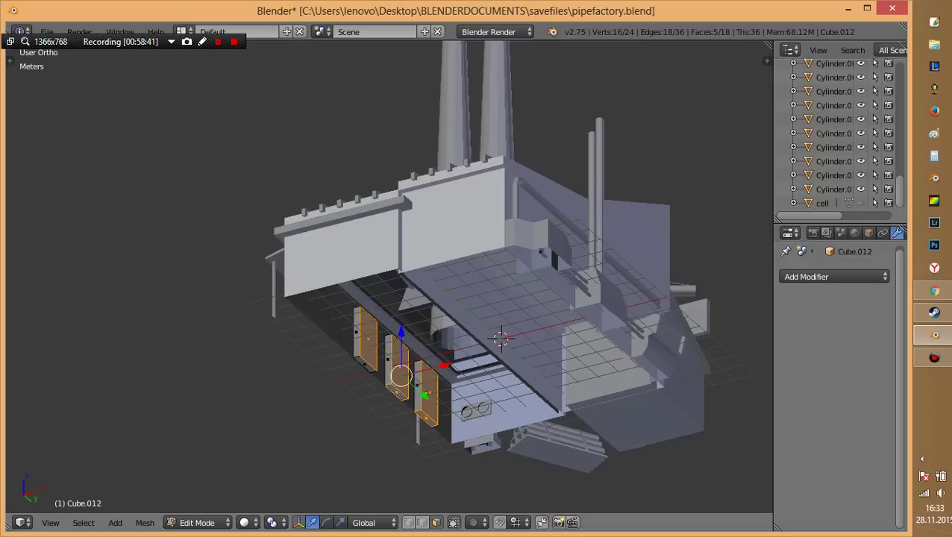
{"action": "key", "text": "x"}
{"action": "left_click", "coordinate": [334, 365]}
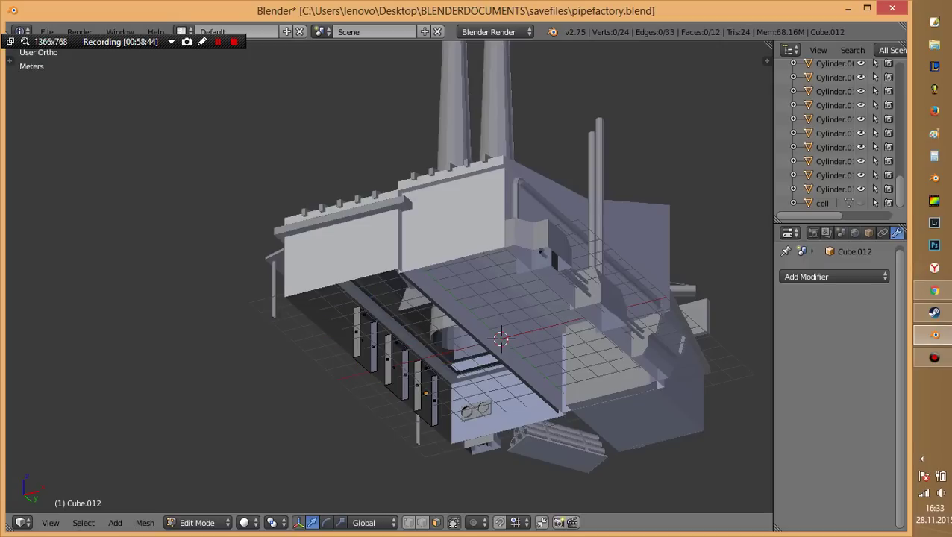
{"action": "mouse_move", "coordinate": [500, 338]}
{"action": "middle_mouse_down"}
{"action": "mouse_move", "coordinate": [486, 370]}
{"action": "mouse_move", "coordinate": [499, 365]}
{"action": "mouse_move", "coordinate": [492, 317]}
{"action": "mouse_move", "coordinate": [514, 276]}
{"action": "middle_mouse_up"}
{"action": "key", "text": "Tab"}
{"action": "key", "text": "ctrl+s"}
Delete the faces of the flat grid plane Cube.002 and save pipefactory.blend.
{"action": "right_click", "coordinate": [522, 261]}
{"action": "key", "text": "Tab"}
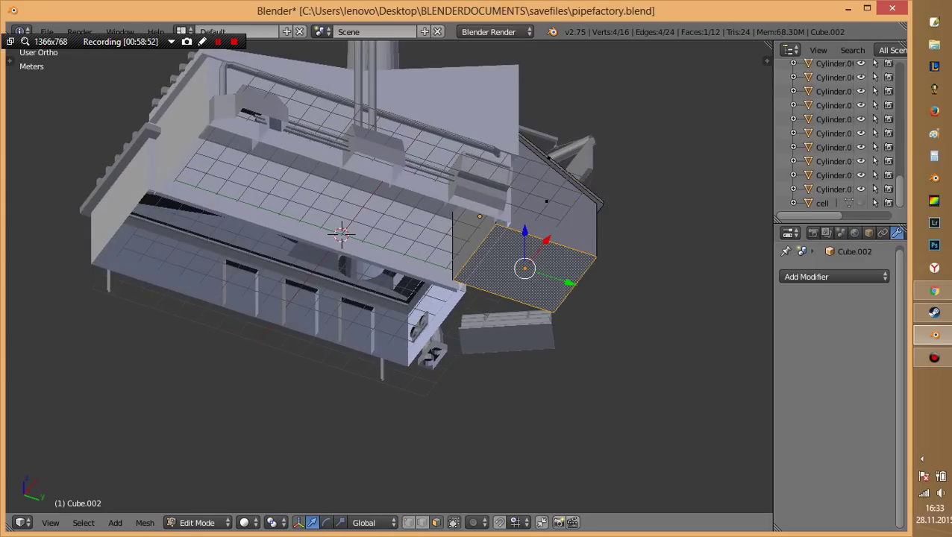
{"action": "key", "text": "x"}
{"action": "left_click", "coordinate": [457, 276]}
{"action": "key", "text": "ctrl+s"}
{"action": "left_click", "coordinate": [417, 276]}
{"action": "mouse_move", "coordinate": [336, 283]}
{"action": "middle_mouse_down"}
{"action": "mouse_move", "coordinate": [313, 291]}
{"action": "mouse_move", "coordinate": [403, 283]}
{"action": "middle_mouse_up"}
{"action": "key", "text": "Tab"}
{"action": "key", "text": "ctrl+s"}
{"action": "scroll", "coordinate": [448, 268], "scroll_direction": "up", "scroll_amount": 4}
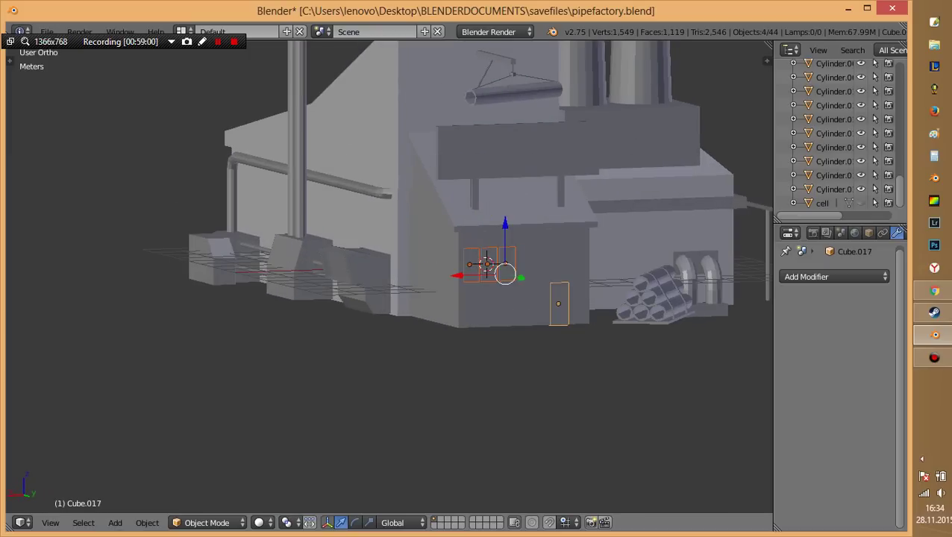
Delete the door and the three other selected front objects, then save the file.
{"action": "key", "text": "Delete"}
{"action": "mouse_move", "coordinate": [388, 283]}
{"action": "middle_mouse_down"}
{"action": "mouse_move", "coordinate": [403, 246]}
{"action": "mouse_move", "coordinate": [373, 268]}
{"action": "mouse_move", "coordinate": [336, 276]}
{"action": "mouse_move", "coordinate": [402, 268]}
{"action": "mouse_move", "coordinate": [462, 239]}
{"action": "mouse_move", "coordinate": [447, 313]}
{"action": "middle_mouse_up"}
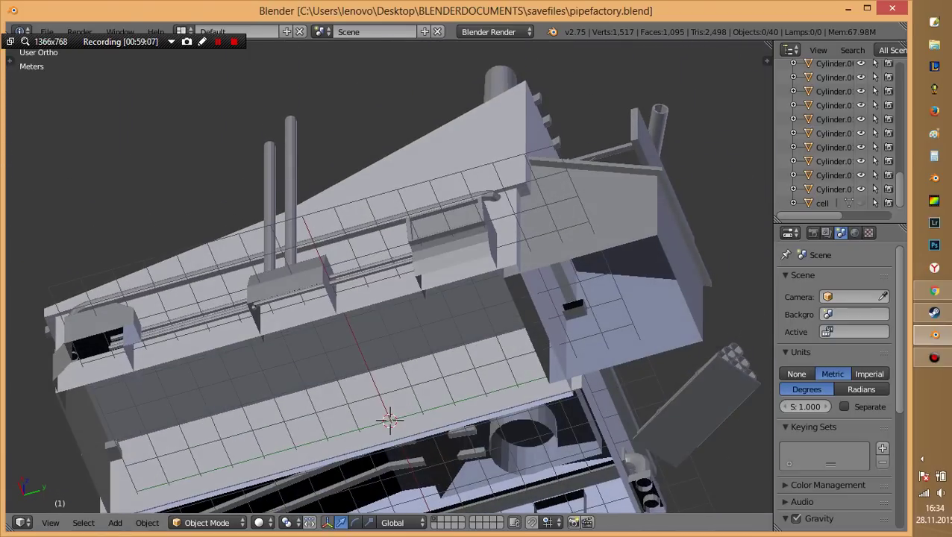
{"action": "scroll", "coordinate": [335, 351], "scroll_direction": "down", "scroll_amount": 6}
{"action": "middle_click_drag", "start_coordinate": [321, 351], "coordinate": [335, 355]}
{"action": "key", "text": "ctrl+s"}
{"action": "left_click", "coordinate": [335, 355]}
Inspect the trimmed factory from several sides and save again.
{"action": "scroll", "coordinate": [470, 282], "scroll_direction": "up", "scroll_amount": 5}
{"action": "mouse_move", "coordinate": [522, 336]}
{"action": "middle_mouse_down", "text": "shift"}
{"action": "mouse_move", "coordinate": [388, 253]}
{"action": "mouse_move", "coordinate": [387, 343]}
{"action": "mouse_move", "coordinate": [433, 387]}
{"action": "middle_mouse_up", "text": "shift"}
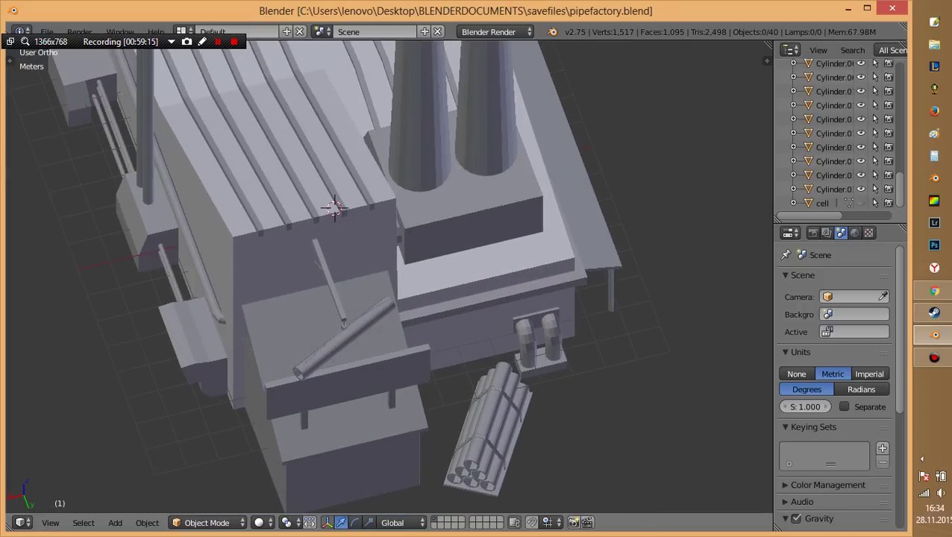
{"action": "mouse_move", "coordinate": [388, 276]}
{"action": "middle_mouse_down"}
{"action": "mouse_move", "coordinate": [418, 231]}
{"action": "mouse_move", "coordinate": [425, 194]}
{"action": "middle_mouse_up"}
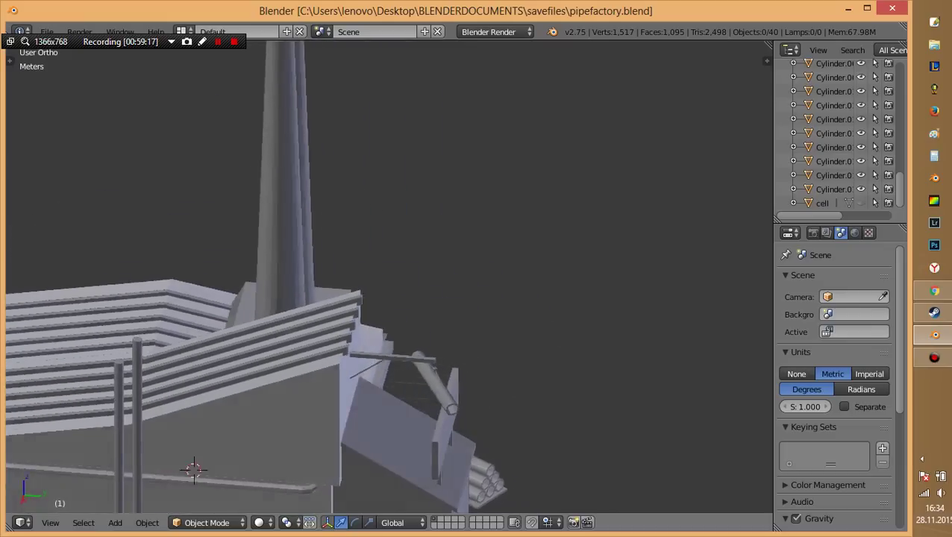
{"action": "scroll", "coordinate": [388, 276], "scroll_direction": "down", "scroll_amount": 3}
{"action": "middle_click_drag", "start_coordinate": [388, 298], "coordinate": [448, 298]}
{"action": "middle_click_drag", "start_coordinate": [388, 299], "coordinate": [340, 280]}
{"action": "key", "text": "ctrl+s"}
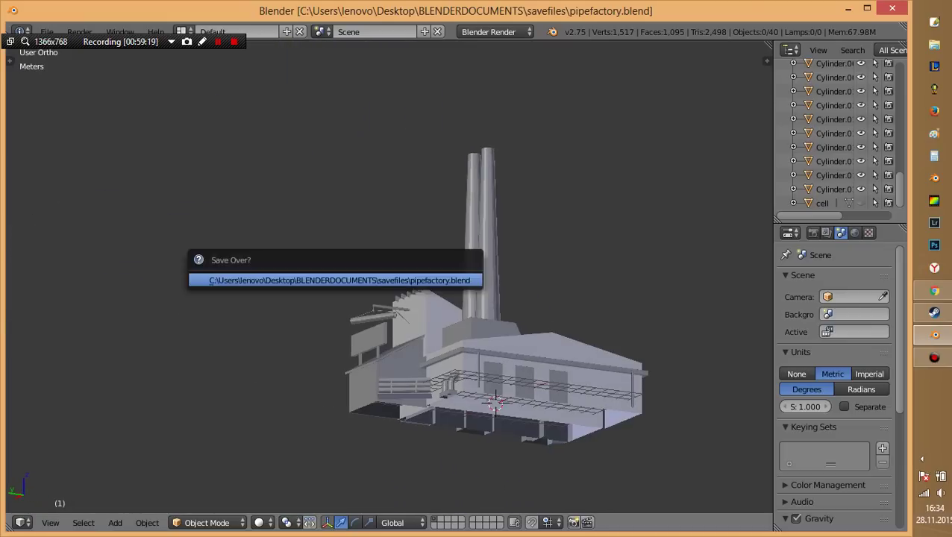
{"action": "scroll", "coordinate": [481, 382], "scroll_direction": "up", "scroll_amount": 3}
Select Cylinder.007 at the chimney base, check it in wireframe, and save.
{"action": "right_click", "coordinate": [586, 484]}
{"action": "middle_click_drag", "start_coordinate": [586, 484], "coordinate": [512, 406]}
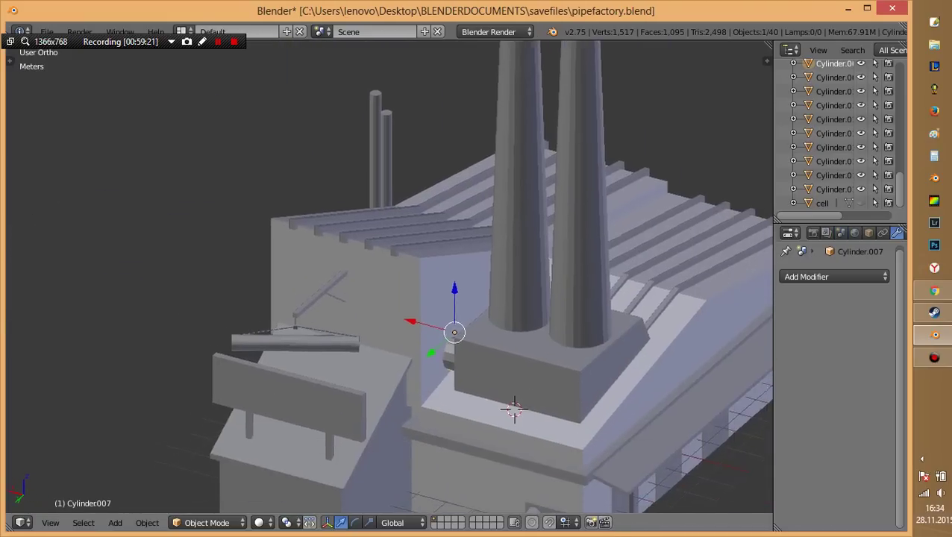
{"action": "key", "text": "z"}
{"action": "scroll", "coordinate": [512, 406], "scroll_direction": "up", "scroll_amount": 2}
{"action": "scroll", "coordinate": [477, 403], "scroll_direction": "down", "scroll_amount": 5}
{"action": "key", "text": "z"}
{"action": "key", "text": "ctrl+s"}
{"action": "key", "text": "Return"}
Delete the hidden face on the beam along the wall in Edit Mode.
{"action": "scroll", "coordinate": [537, 438], "scroll_direction": "up", "scroll_amount": 5}
{"action": "middle_click_drag", "start_coordinate": [537, 439], "coordinate": [507, 299]}
{"action": "key", "text": "Tab"}
{"action": "key", "text": "z"}
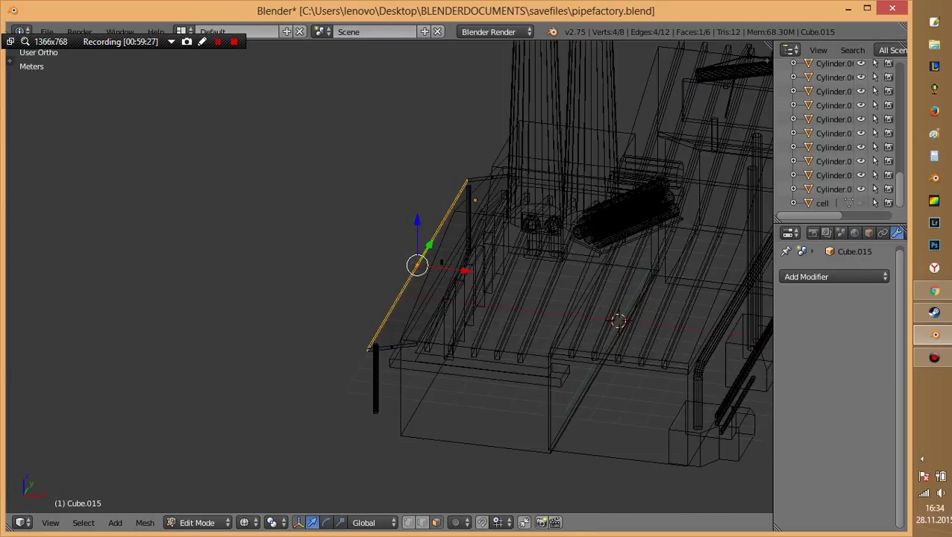
{"action": "scroll", "coordinate": [498, 246], "scroll_direction": "up", "scroll_amount": 3}
{"action": "mouse_move", "coordinate": [499, 247]}
{"action": "middle_mouse_down"}
{"action": "mouse_move", "coordinate": [558, 319]}
{"action": "mouse_move", "coordinate": [355, 478]}
{"action": "middle_mouse_up"}
{"action": "key", "text": "z"}
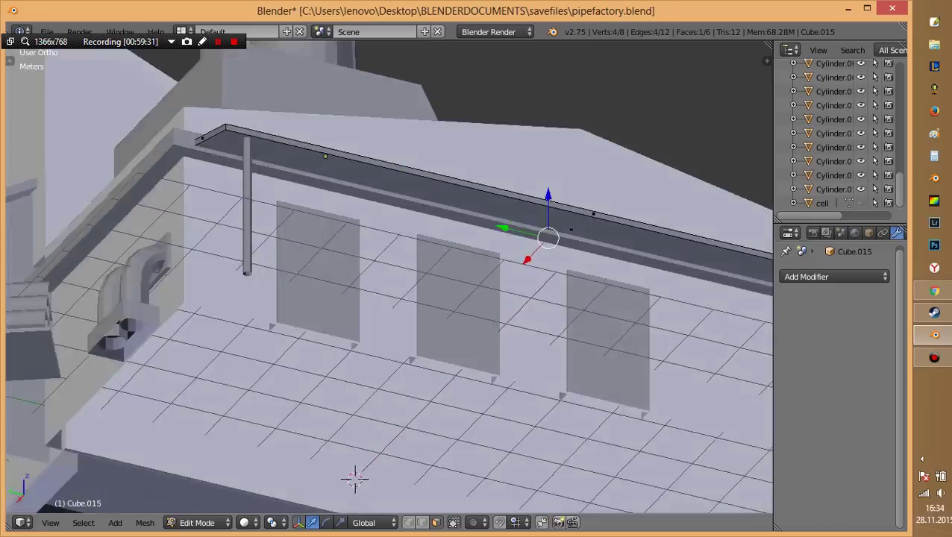
{"action": "middle_click_drag", "start_coordinate": [522, 298], "coordinate": [552, 269]}
{"action": "key", "text": "x"}
{"action": "left_click", "coordinate": [471, 310]}
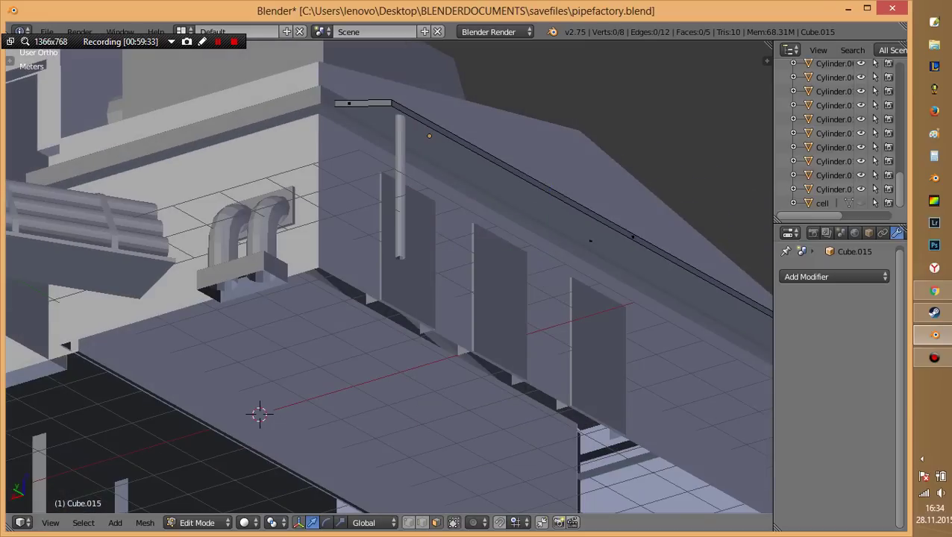
{"action": "key", "text": "Tab"}
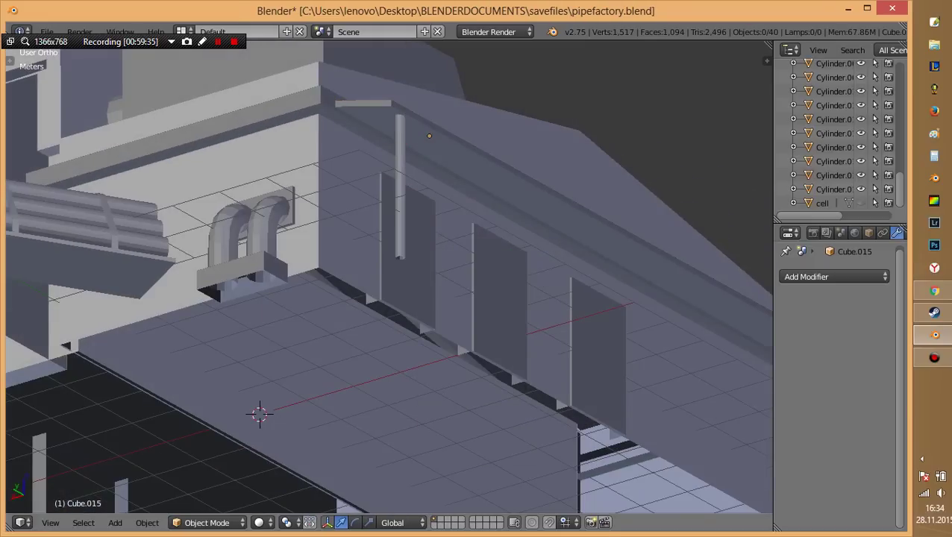
Delete the selected panel's hidden face and save pipefactory.blend.
{"action": "middle_click_drag", "start_coordinate": [388, 276], "coordinate": [461, 296], "text": "shift"}
{"action": "key", "text": "z"}
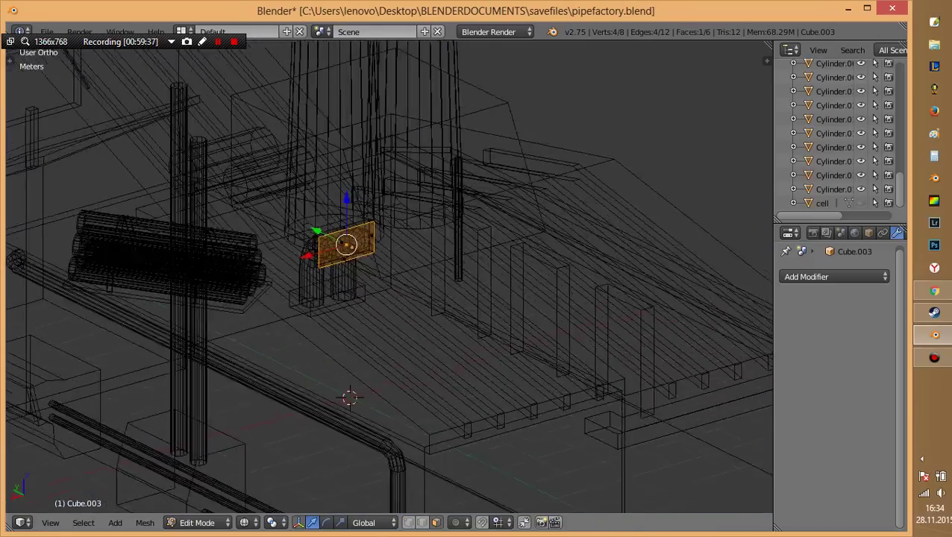
{"action": "middle_click_drag", "start_coordinate": [388, 298], "coordinate": [448, 246]}
{"action": "middle_click_drag", "start_coordinate": [328, 261], "coordinate": [358, 246]}
{"action": "key", "text": "x"}
{"action": "left_click", "coordinate": [384, 290]}
{"action": "key", "text": "Tab"}
{"action": "key", "text": "ctrl+s"}
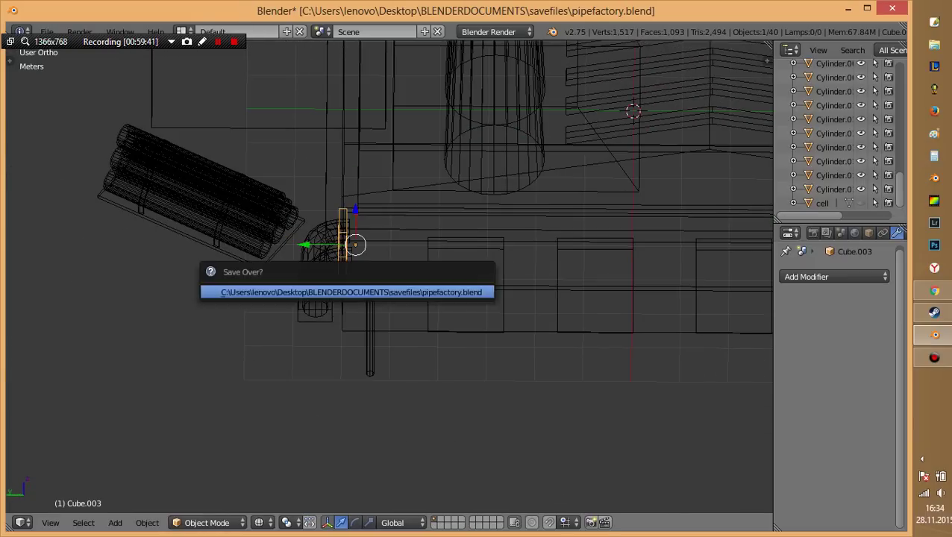
{"action": "key", "text": "Return"}
{"action": "key", "text": "z"}
Review the factory in wireframe and solid views, deselect Cube.003, and save.
{"action": "middle_click_drag", "start_coordinate": [388, 298], "coordinate": [447, 246]}
{"action": "mouse_move", "coordinate": [387, 227]}
{"action": "middle_mouse_down"}
{"action": "mouse_move", "coordinate": [337, 232]}
{"action": "mouse_move", "coordinate": [339, 194]}
{"action": "middle_mouse_up"}
{"action": "key", "text": "z"}
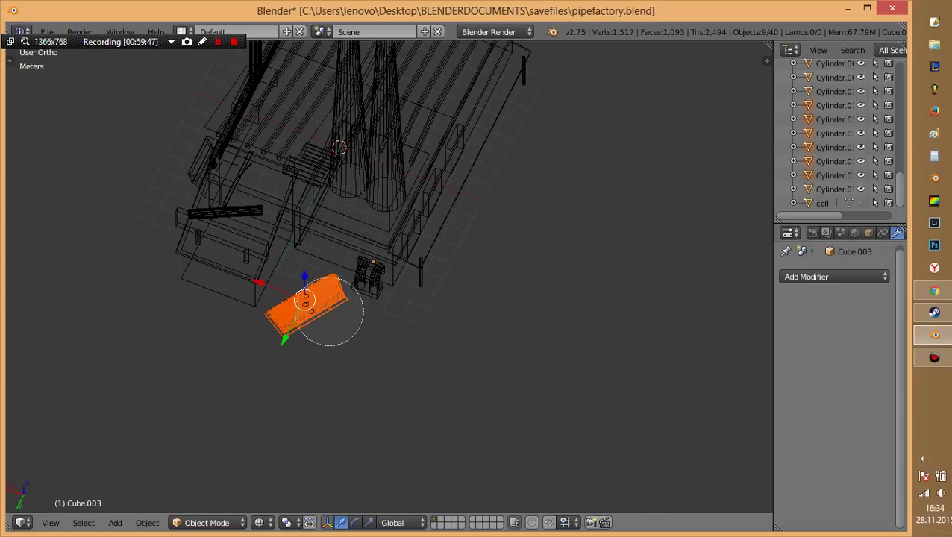
{"action": "key", "text": "z"}
{"action": "mouse_move", "coordinate": [340, 194]}
{"action": "middle_mouse_down"}
{"action": "mouse_move", "coordinate": [284, 224]}
{"action": "mouse_move", "coordinate": [259, 261]}
{"action": "mouse_move", "coordinate": [259, 298]}
{"action": "mouse_move", "coordinate": [260, 283]}
{"action": "mouse_move", "coordinate": [245, 307]}
{"action": "mouse_move", "coordinate": [224, 313]}
{"action": "middle_mouse_up"}
{"action": "key", "text": "a"}
{"action": "key", "text": "ctrl+s"}
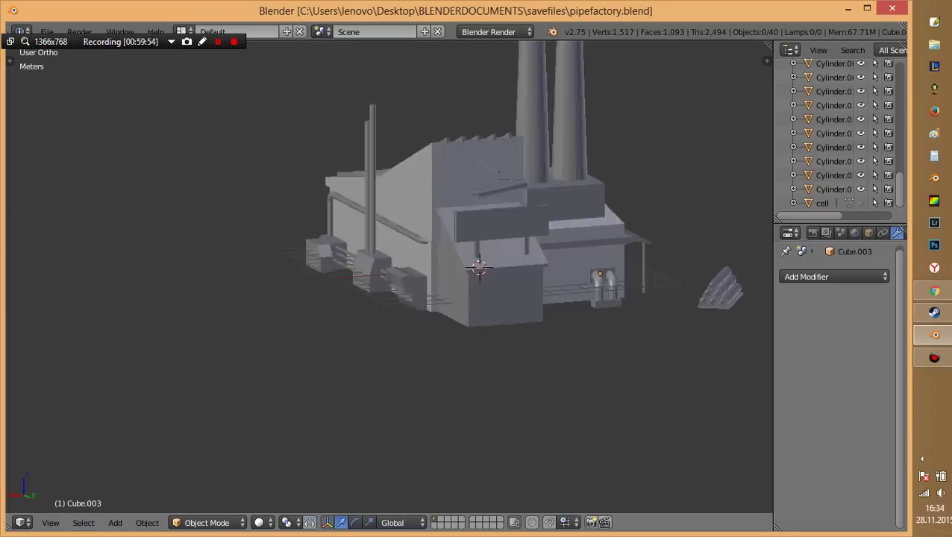
{"action": "scroll", "coordinate": [388, 201], "scroll_direction": "up", "scroll_amount": 5}
{"action": "scroll", "coordinate": [388, 261], "scroll_direction": "down", "scroll_amount": 3}
Move an edge of Cube.010 into place in Edit Mode and save.
{"action": "key", "text": "Tab"}
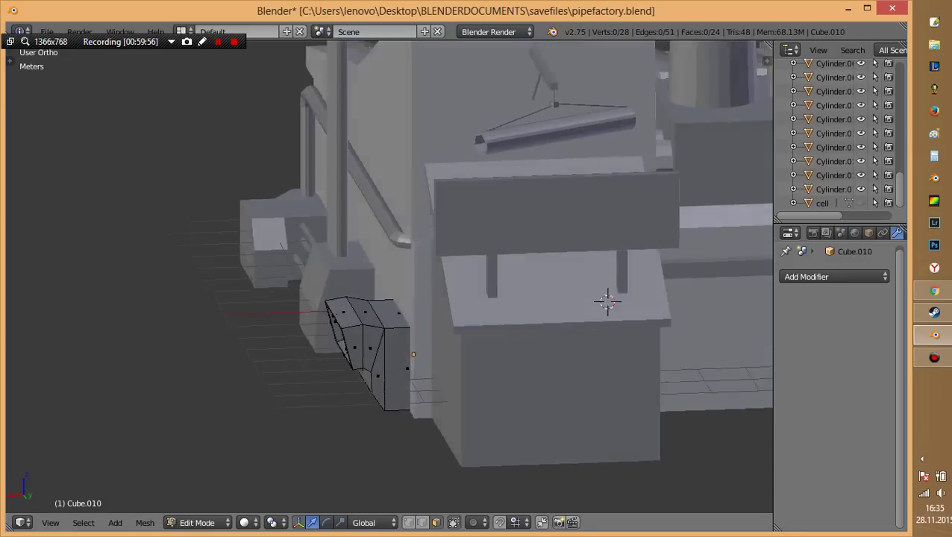
{"action": "key", "text": "z"}
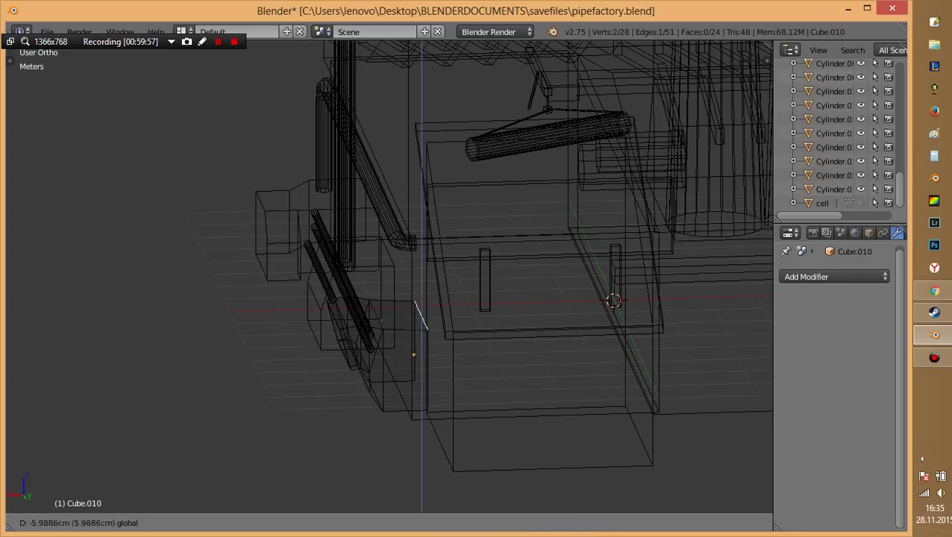
{"action": "left_click", "coordinate": [426, 328]}
{"action": "key", "text": "z"}
{"action": "middle_click_drag", "start_coordinate": [427, 328], "coordinate": [426, 350]}
{"action": "mouse_move", "coordinate": [448, 299]}
{"action": "middle_mouse_down"}
{"action": "mouse_move", "coordinate": [619, 364]}
{"action": "mouse_move", "coordinate": [612, 312]}
{"action": "mouse_move", "coordinate": [594, 304]}
{"action": "mouse_move", "coordinate": [594, 363]}
{"action": "mouse_move", "coordinate": [639, 386]}
{"action": "mouse_move", "coordinate": [382, 323]}
{"action": "mouse_move", "coordinate": [473, 302]}
{"action": "mouse_move", "coordinate": [462, 283]}
{"action": "mouse_move", "coordinate": [448, 314]}
{"action": "mouse_move", "coordinate": [399, 335]}
{"action": "mouse_move", "coordinate": [418, 287]}
{"action": "middle_mouse_up"}
{"action": "key", "text": "ctrl+s"}
{"action": "scroll", "coordinate": [462, 284], "scroll_direction": "down", "scroll_amount": 1}
{"action": "scroll", "coordinate": [462, 283], "scroll_direction": "down", "scroll_amount": 4}
Inspect the arrayed roof strip Cube.009 in wireframe Edit Mode and save.
{"action": "right_click", "coordinate": [399, 119]}
{"action": "key", "text": "Tab"}
{"action": "key", "text": "z"}
{"action": "key", "text": "z"}
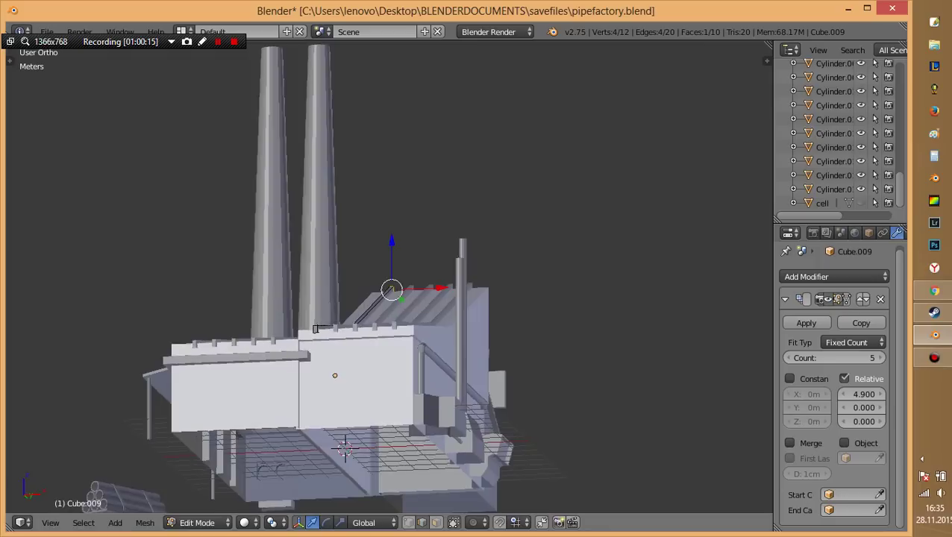
{"action": "scroll", "coordinate": [356, 328], "scroll_direction": "up", "scroll_amount": 2}
{"action": "scroll", "coordinate": [356, 329], "scroll_direction": "up", "scroll_amount": 2}
{"action": "key", "text": "Tab"}
{"action": "scroll", "coordinate": [350, 388], "scroll_direction": "down", "scroll_amount": 3}
{"action": "key", "text": "ctrl+s"}
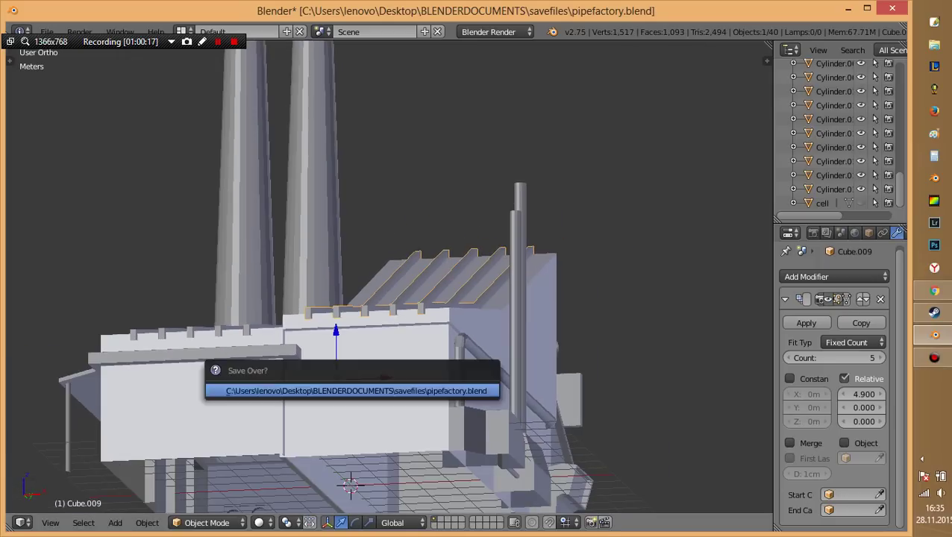
{"action": "key", "text": "Return"}
Orbit around the factory toward the chimneys and save once more.
{"action": "mouse_move", "coordinate": [350, 387]}
{"action": "middle_mouse_down"}
{"action": "mouse_move", "coordinate": [388, 418]}
{"action": "mouse_move", "coordinate": [504, 406]}
{"action": "middle_mouse_up"}
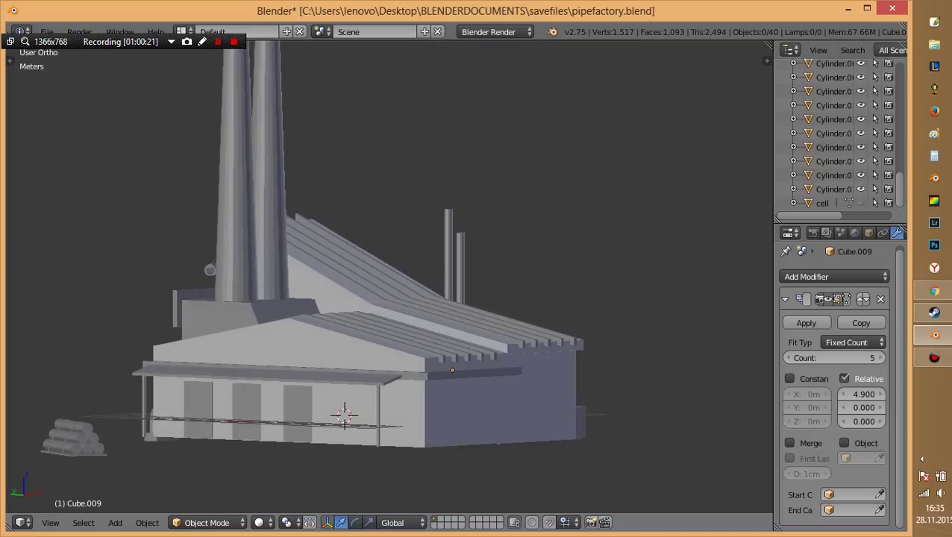
{"action": "mouse_move", "coordinate": [320, 388]}
{"action": "middle_mouse_down"}
{"action": "mouse_move", "coordinate": [343, 388]}
{"action": "mouse_move", "coordinate": [350, 373]}
{"action": "middle_mouse_up"}
{"action": "key", "text": "ctrl+s"}
{"action": "key", "text": "Return"}
{"action": "scroll", "coordinate": [320, 388], "scroll_direction": "up", "scroll_amount": 3}
{"action": "middle_click_drag", "start_coordinate": [575, 511], "coordinate": [522, 477]}
{"action": "scroll", "coordinate": [552, 492], "scroll_direction": "down", "scroll_amount": 3}
{"action": "scroll", "coordinate": [552, 492], "scroll_direction": "up", "scroll_amount": 4}
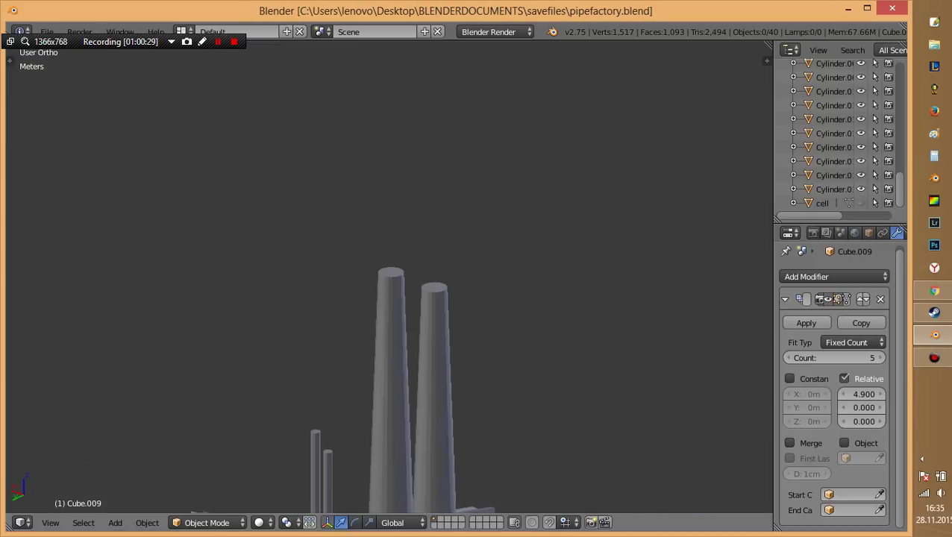
Inset the first chimney's top face to form a narrower rim.
{"action": "scroll", "coordinate": [396, 388], "scroll_direction": "up", "scroll_amount": 4}
{"action": "right_click", "coordinate": [343, 388]}
{"action": "key", "text": "Tab"}
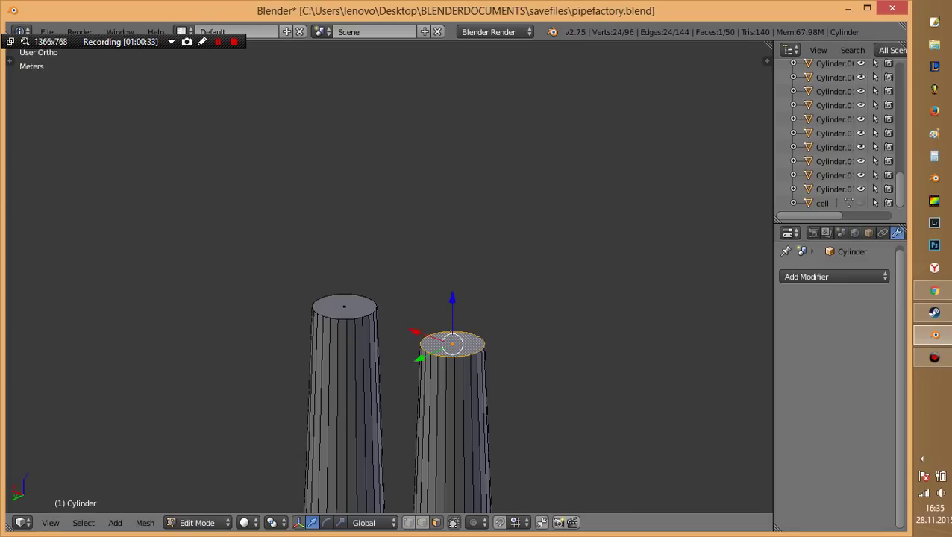
{"action": "key", "text": "e"}
{"action": "key", "text": "Escape"}
{"action": "key", "text": "s"}
{"action": "key", "text": "Escape"}
{"action": "key", "text": "s"}
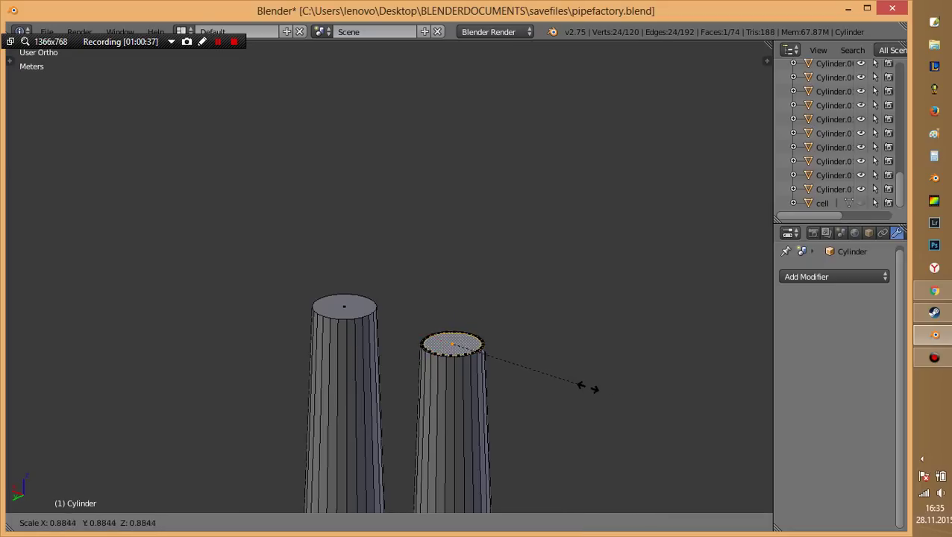
{"action": "left_click", "coordinate": [573, 385]}
Extrude the inner face down into the first chimney and save pipefactory.blend.
{"action": "key", "text": "e"}
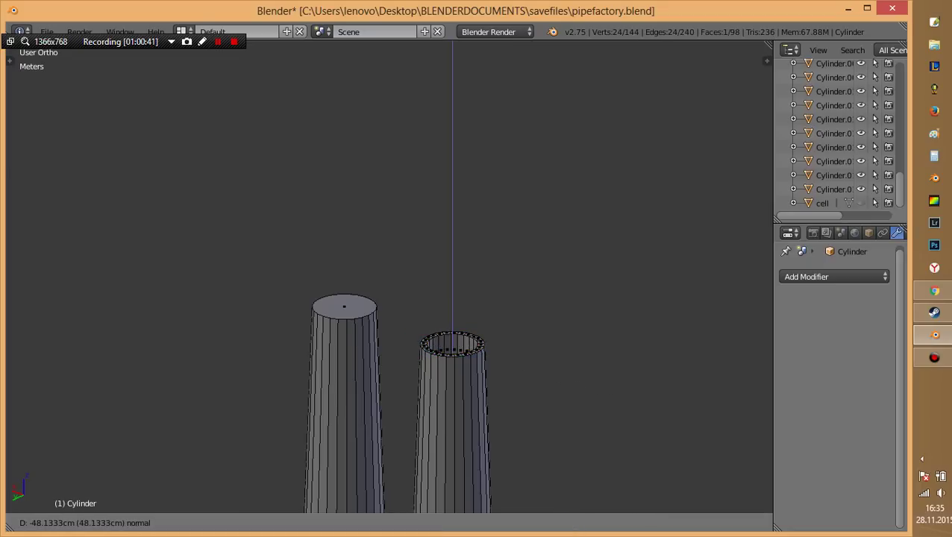
{"action": "key", "text": "Return"}
{"action": "key", "text": "Tab"}
{"action": "key", "text": "ctrl+s"}
{"action": "left_click", "coordinate": [485, 442]}
Look down on the roof and chimneys and save.
{"action": "scroll", "coordinate": [485, 442], "scroll_direction": "down", "scroll_amount": 4}
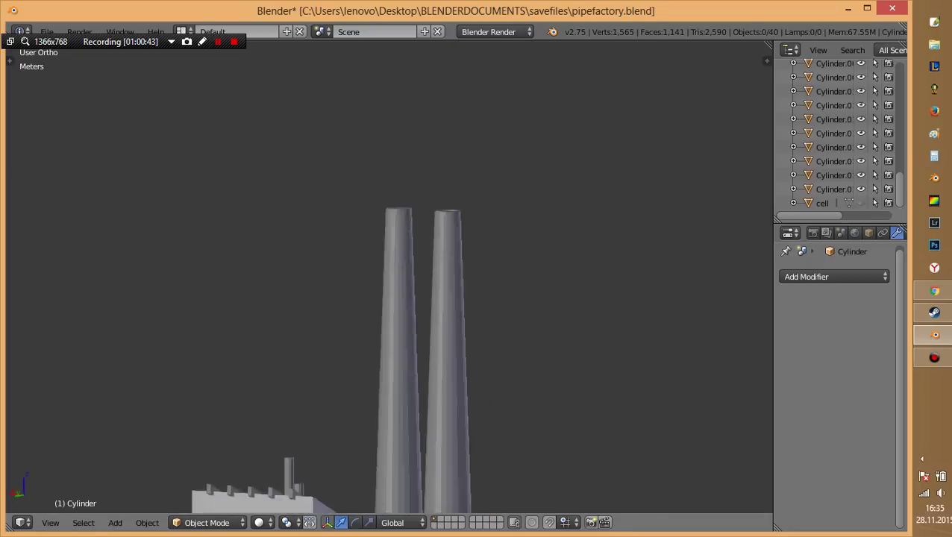
{"action": "scroll", "coordinate": [485, 442], "scroll_direction": "down", "scroll_amount": 3}
{"action": "mouse_move", "coordinate": [485, 442]}
{"action": "middle_mouse_down"}
{"action": "mouse_move", "coordinate": [484, 417]}
{"action": "mouse_move", "coordinate": [421, 406]}
{"action": "middle_mouse_up"}
{"action": "scroll", "coordinate": [485, 417], "scroll_direction": "up", "scroll_amount": 4}
{"action": "scroll", "coordinate": [484, 417], "scroll_direction": "down", "scroll_amount": 2}
{"action": "key", "text": "ctrl+s"}
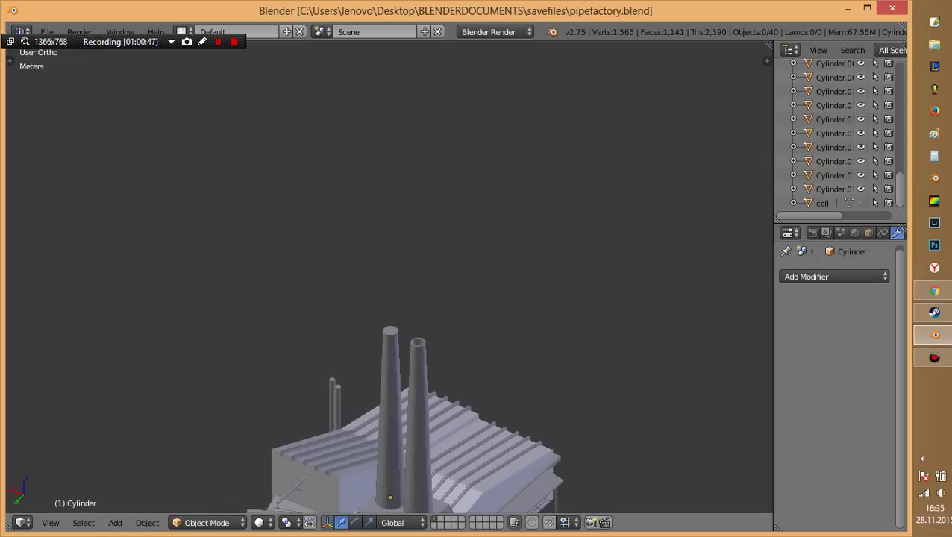
Inset the second chimney's top, sink the inner face inward, shrink it, and save.
{"action": "key", "text": "Tab"}
{"action": "scroll", "coordinate": [388, 373], "scroll_direction": "up", "scroll_amount": 1}
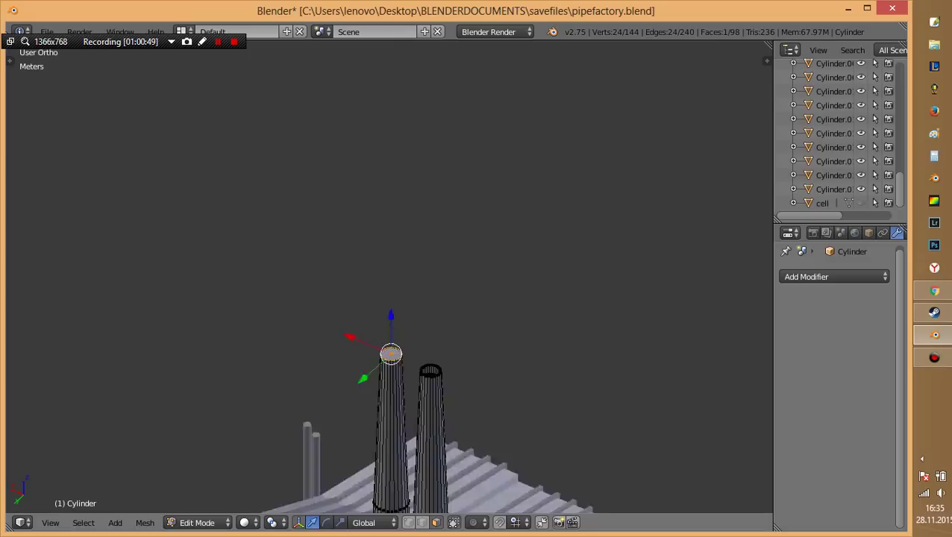
{"action": "scroll", "coordinate": [388, 373], "scroll_direction": "up", "scroll_amount": 1}
{"action": "scroll", "coordinate": [388, 373], "scroll_direction": "up", "scroll_amount": 3}
{"action": "key", "text": "s"}
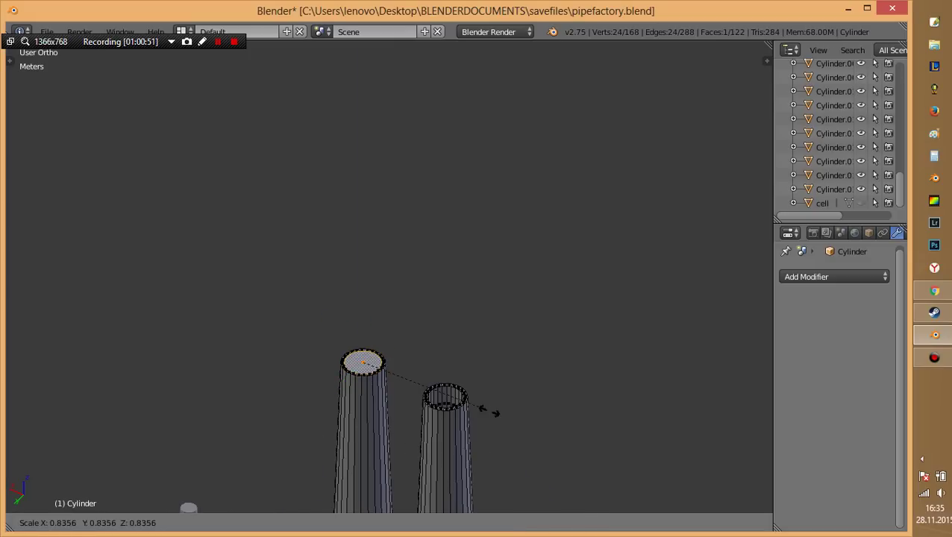
{"action": "left_click", "coordinate": [482, 412]}
{"action": "key", "text": "e"}
{"action": "left_click", "coordinate": [498, 427]}
{"action": "key", "text": "s"}
{"action": "left_click", "coordinate": [493, 426]}
{"action": "key", "text": "Tab"}
{"action": "key", "text": "ctrl+s"}
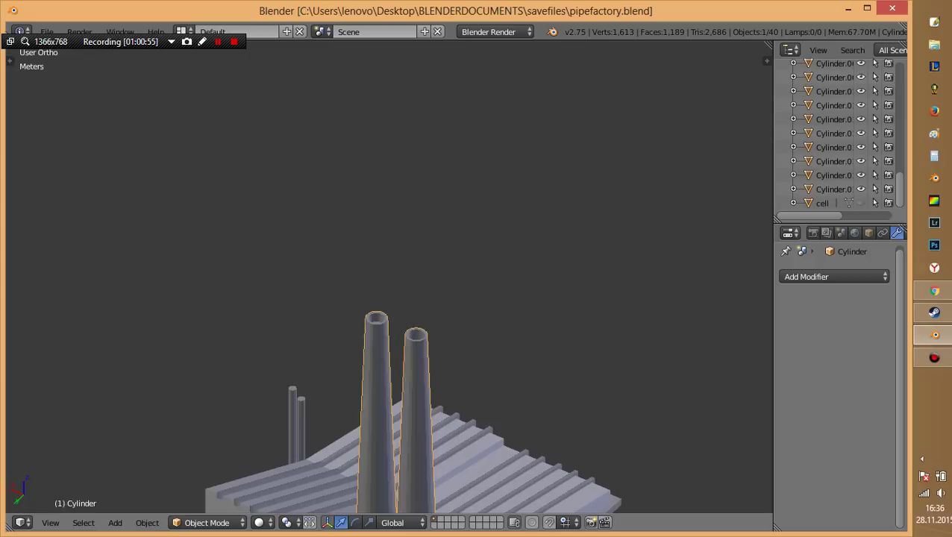
Shift the selected chimney faces slightly along Z and save the file.
{"action": "middle_click_drag", "start_coordinate": [388, 298], "coordinate": [418, 246]}
{"action": "key", "text": "Tab"}
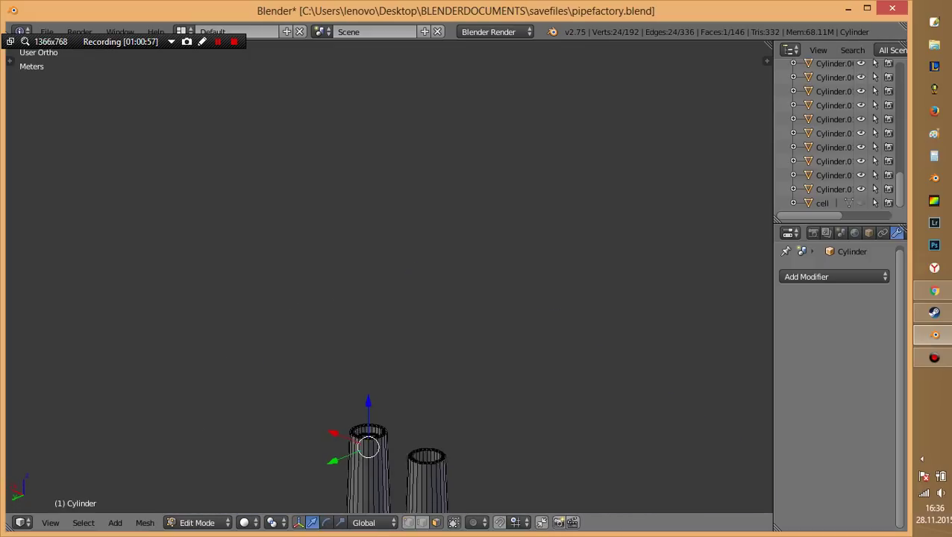
{"action": "key", "text": "g"}
{"action": "key", "text": "z"}
{"action": "key", "text": "Return"}
{"action": "key", "text": "Tab"}
{"action": "key", "text": "ctrl+s"}
{"action": "key", "text": "Return"}
{"action": "mouse_move", "coordinate": [361, 421]}
{"action": "middle_mouse_down"}
{"action": "mouse_move", "coordinate": [388, 358]}
{"action": "mouse_move", "coordinate": [402, 351]}
{"action": "middle_mouse_up"}
{"action": "scroll", "coordinate": [388, 373], "scroll_direction": "down", "scroll_amount": 5}
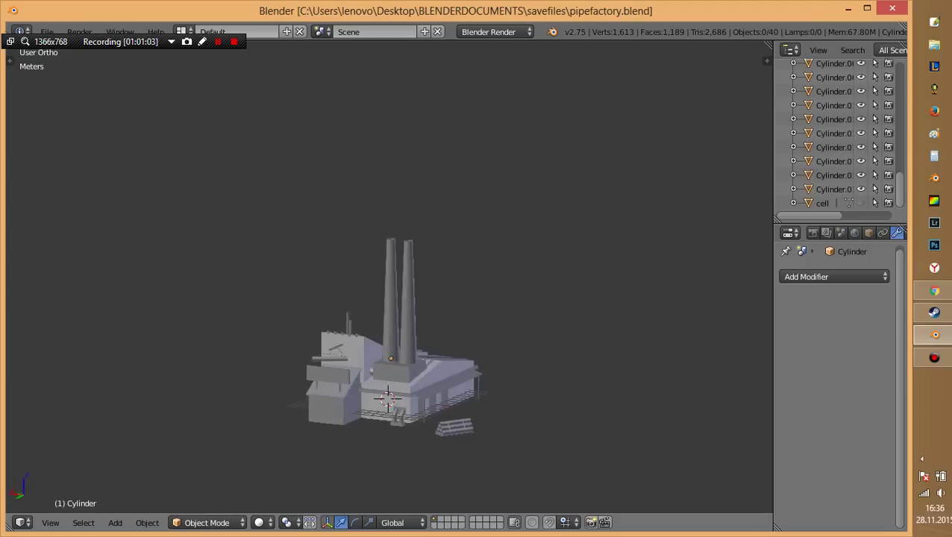
Inspect the roof and chimneys from several angles and save pipefactory.blend.
{"action": "middle_click_drag", "start_coordinate": [388, 336], "coordinate": [395, 410]}
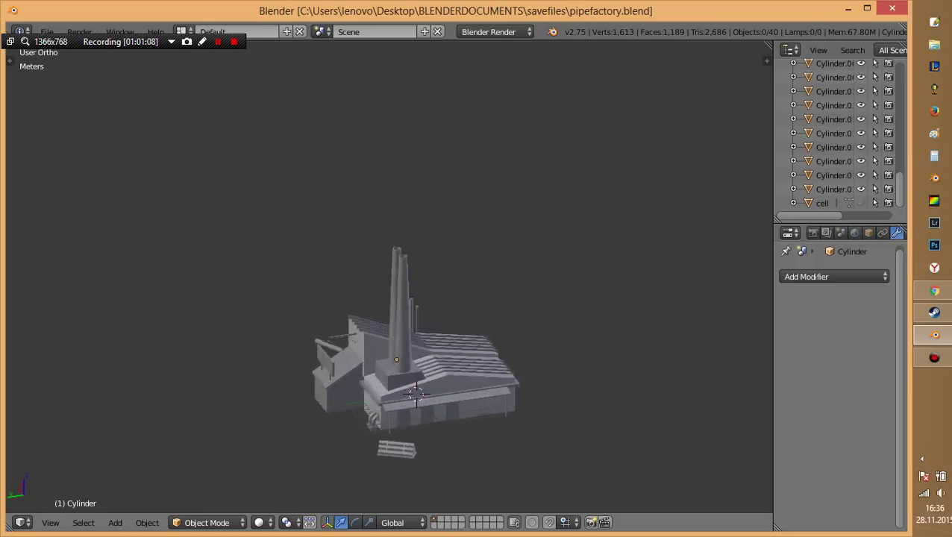
{"action": "key", "text": "ctrl+s"}
{"action": "key", "text": "Return"}
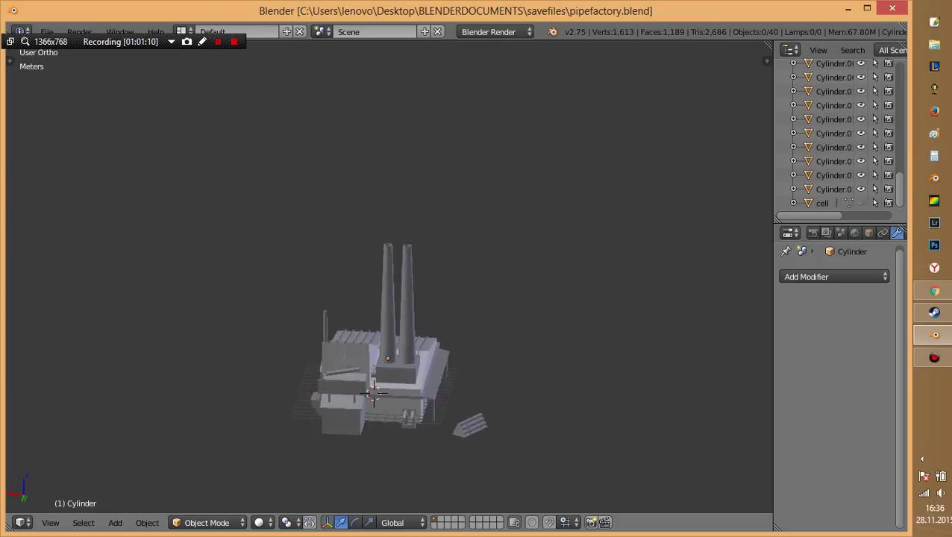
{"action": "scroll", "coordinate": [387, 336], "scroll_direction": "up", "scroll_amount": 5}
{"action": "mouse_move", "coordinate": [388, 336]}
{"action": "middle_mouse_down"}
{"action": "mouse_move", "coordinate": [402, 320]}
{"action": "mouse_move", "coordinate": [399, 332]}
{"action": "mouse_move", "coordinate": [392, 320]}
{"action": "mouse_move", "coordinate": [399, 406]}
{"action": "middle_mouse_up"}
{"action": "scroll", "coordinate": [388, 336], "scroll_direction": "down", "scroll_amount": 2}
{"action": "scroll", "coordinate": [388, 336], "scroll_direction": "down", "scroll_amount": 2}
{"action": "mouse_move", "coordinate": [396, 358]}
{"action": "middle_mouse_down"}
{"action": "mouse_move", "coordinate": [403, 373]}
{"action": "mouse_move", "coordinate": [395, 328]}
{"action": "mouse_move", "coordinate": [428, 317]}
{"action": "mouse_move", "coordinate": [395, 328]}
{"action": "mouse_move", "coordinate": [417, 325]}
{"action": "mouse_move", "coordinate": [403, 339]}
{"action": "mouse_move", "coordinate": [388, 320]}
{"action": "middle_mouse_up"}
{"action": "key", "text": "ctrl+s"}
{"action": "key", "text": "Return"}
Delete the three door panels on the factory front and save the file.
{"action": "scroll", "coordinate": [484, 350], "scroll_direction": "up", "scroll_amount": 3}
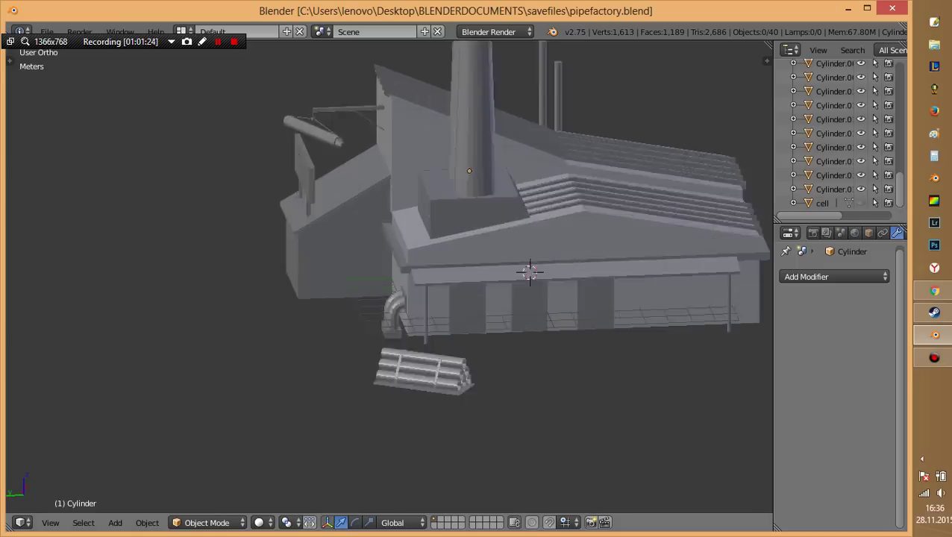
{"action": "scroll", "coordinate": [485, 350], "scroll_direction": "up", "scroll_amount": 2}
{"action": "scroll", "coordinate": [485, 351], "scroll_direction": "up", "scroll_amount": 1}
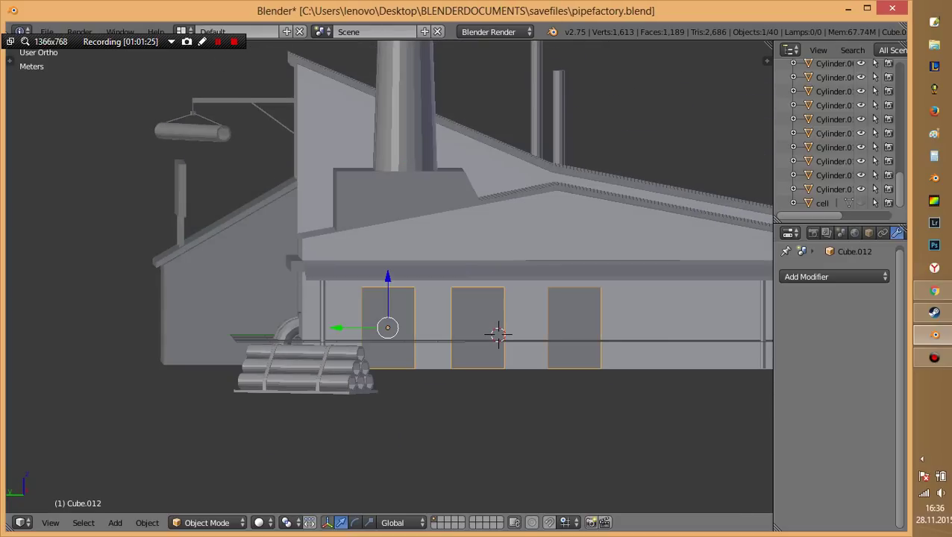
{"action": "key", "text": "Delete"}
{"action": "key", "text": "ctrl+s"}
Move the small block Cube.004 under the bent pipe vertically along Z and save.
{"action": "middle_click_drag", "start_coordinate": [387, 336], "coordinate": [552, 336]}
{"action": "middle_click_drag", "start_coordinate": [388, 299], "coordinate": [611, 313]}
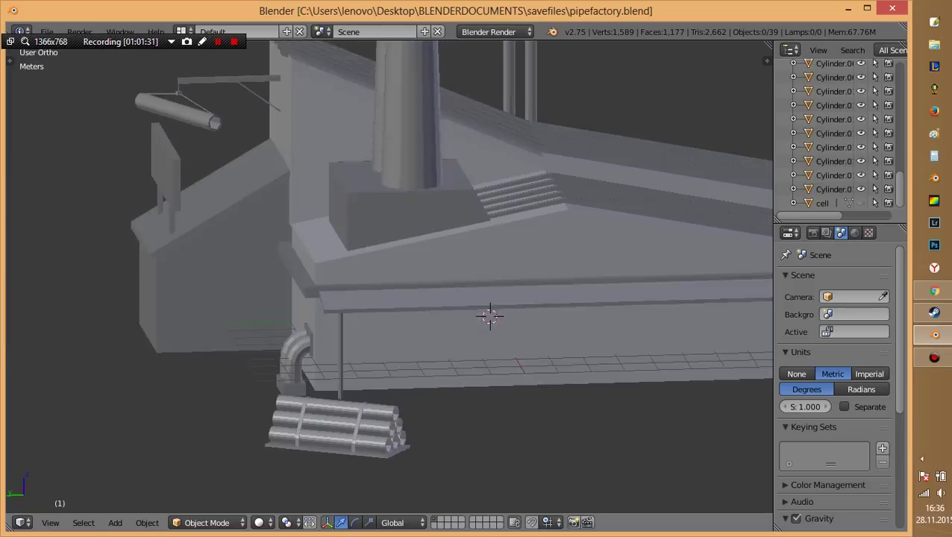
{"action": "right_click", "coordinate": [291, 388]}
{"action": "key", "text": "g"}
{"action": "key", "text": "z"}
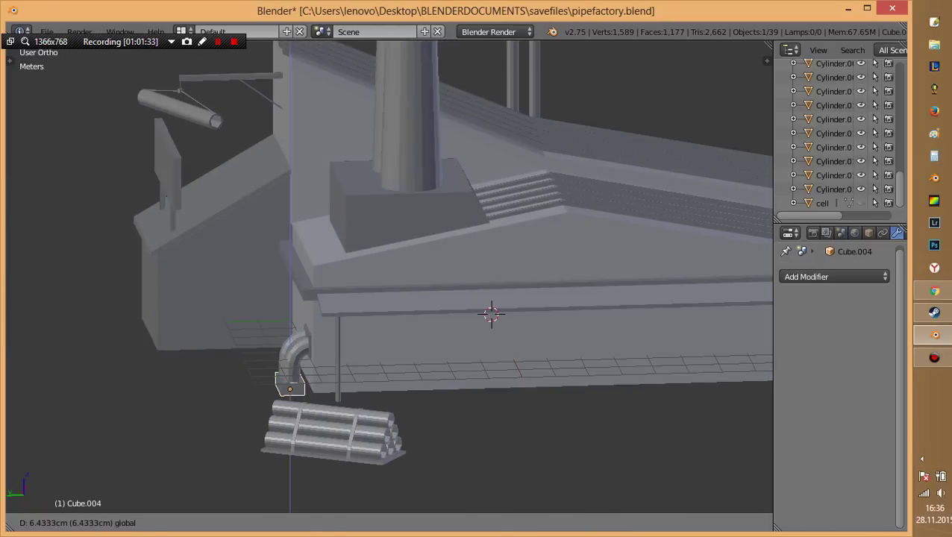
{"action": "key", "text": "Return"}
{"action": "key", "text": "ctrl+s"}
Switch to wireframe and view the whole factory from the front and top.
{"action": "middle_click_drag", "start_coordinate": [447, 336], "coordinate": [387, 336]}
{"action": "scroll", "coordinate": [381, 338], "scroll_direction": "down", "scroll_amount": 2}
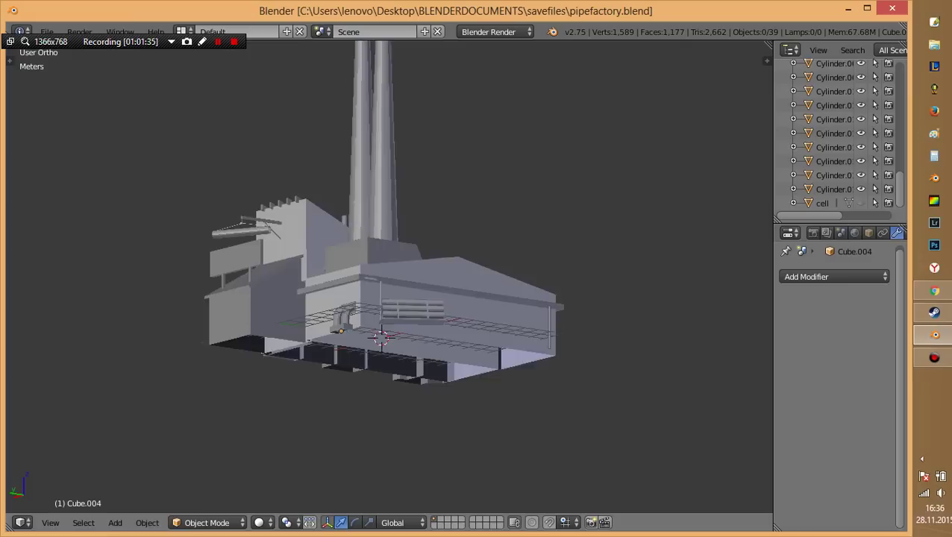
{"action": "middle_click_drag", "start_coordinate": [380, 298], "coordinate": [328, 298]}
{"action": "scroll", "coordinate": [380, 298], "scroll_direction": "down", "scroll_amount": 3}
{"action": "key", "text": "z"}
{"action": "key", "text": "KP_1"}
{"action": "key", "text": "KP_8"}
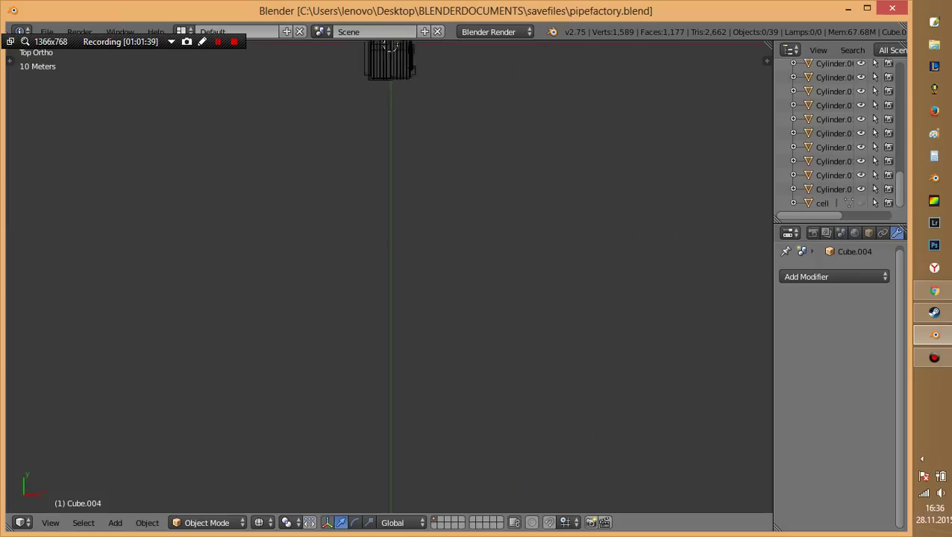
Duplicate all factory objects in place, move the copies to layer 2, and show only that layer.
{"action": "scroll", "coordinate": [369, 320], "scroll_direction": "up", "scroll_amount": 2}
{"action": "left_click_drag", "start_coordinate": [313, 229], "coordinate": [456, 424]}
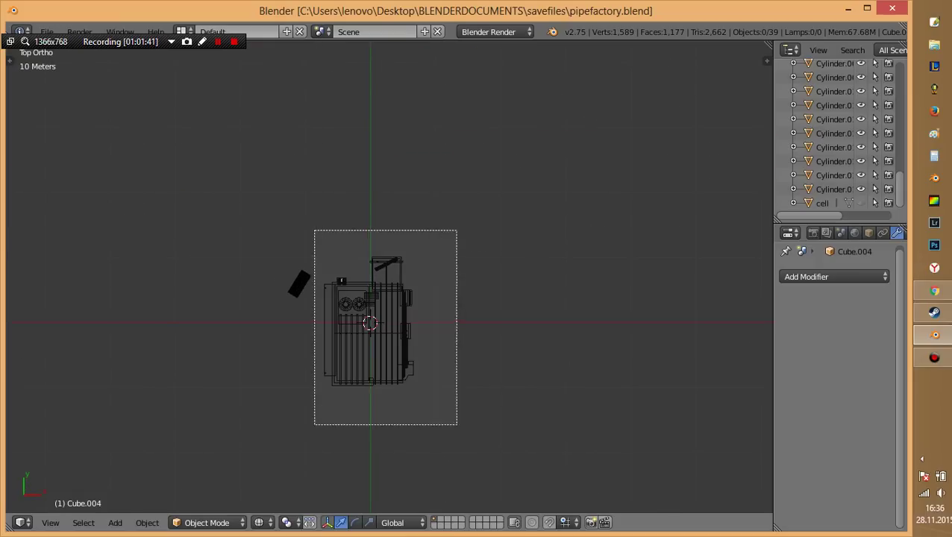
{"action": "key", "text": "shift+d"}
{"action": "key", "text": "Escape"}
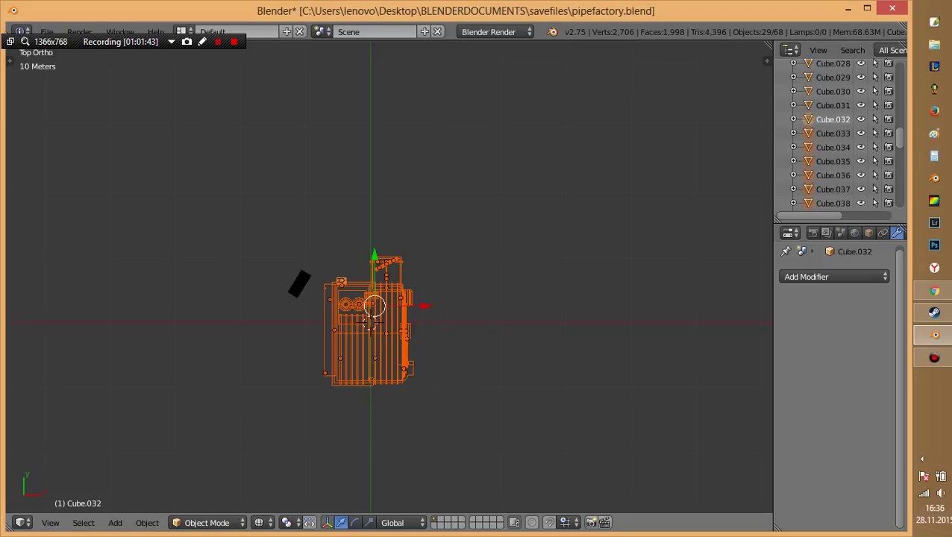
{"action": "key", "text": "space"}
{"action": "key", "text": "Escape"}
{"action": "key", "text": "m"}
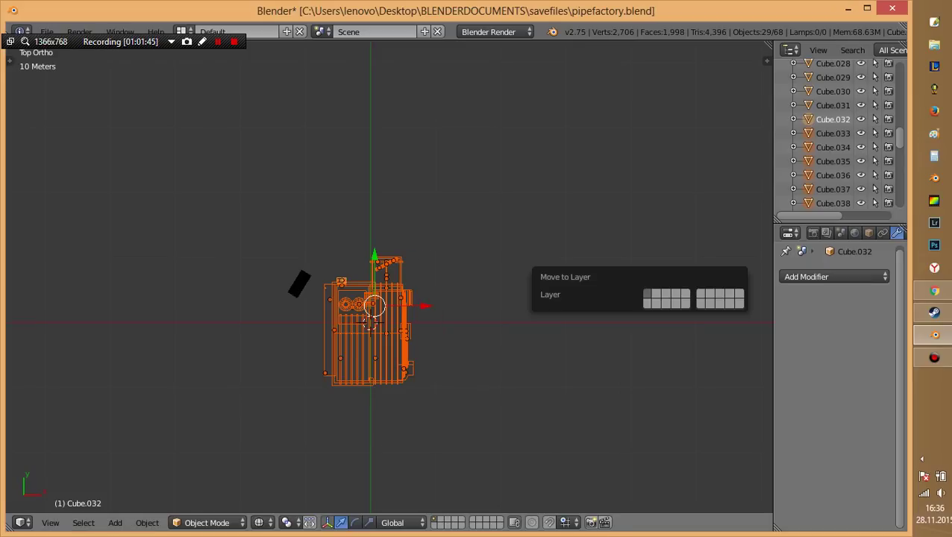
{"action": "key", "text": "2"}
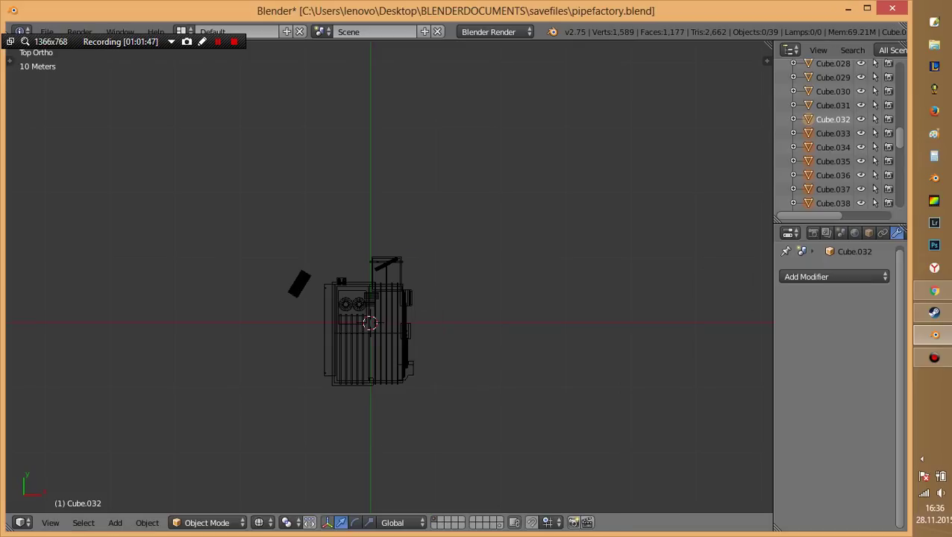
{"action": "key", "text": "2"}
Join the copies into one mesh, set Origin to Geometry, and save.
{"action": "key", "text": "ctrl+j"}
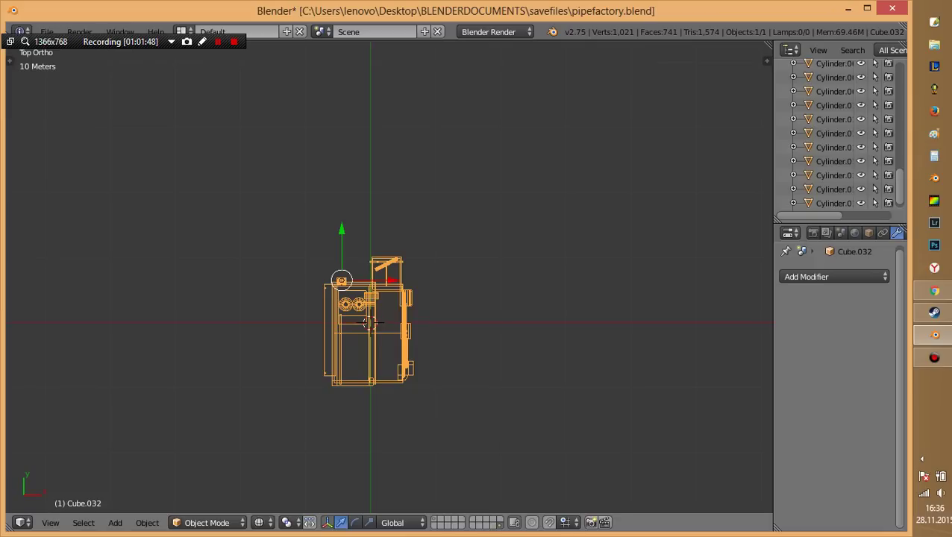
{"action": "key", "text": "space"}
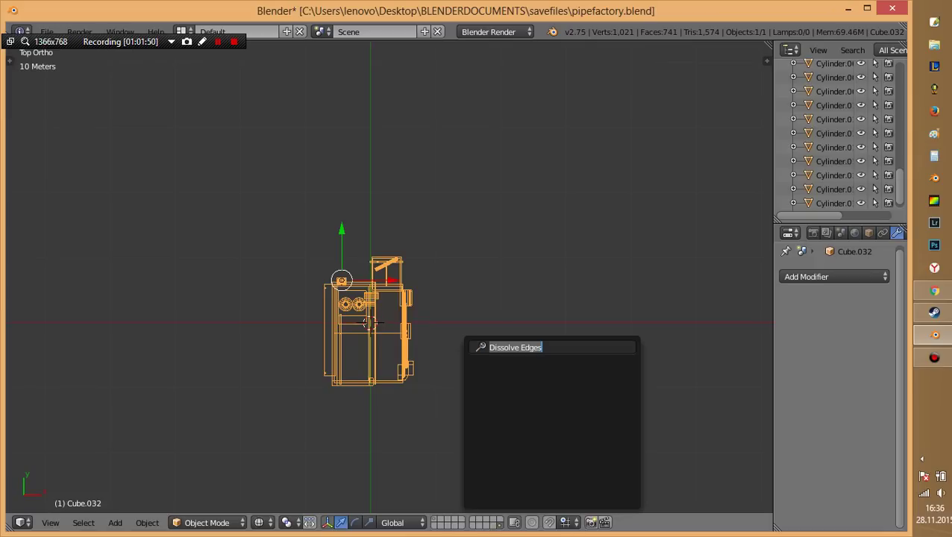
{"action": "type", "text": "origi"}
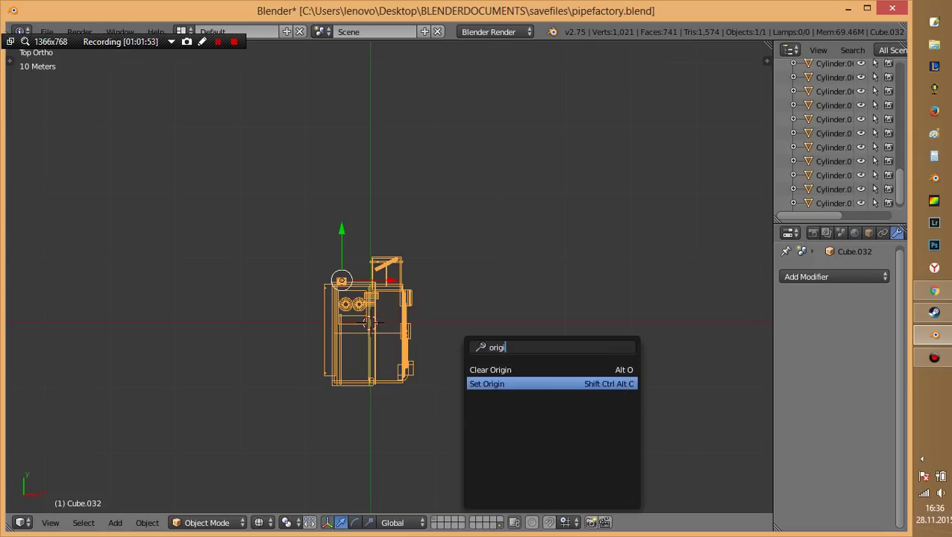
{"action": "key", "text": "Return"}
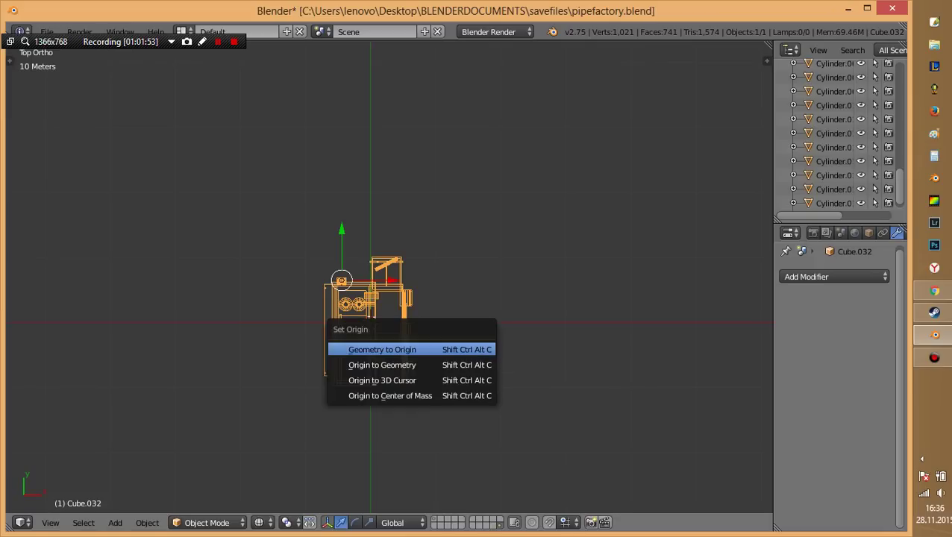
{"action": "key", "text": "Return"}
{"action": "key", "text": "ctrl+s"}
{"action": "key", "text": "Return"}
Return to solid view and edit the joined mesh with all of it selected.
{"action": "key", "text": "z"}
{"action": "middle_click_drag", "start_coordinate": [373, 343], "coordinate": [417, 298]}
{"action": "key", "text": "Tab"}
{"action": "key", "text": "a"}
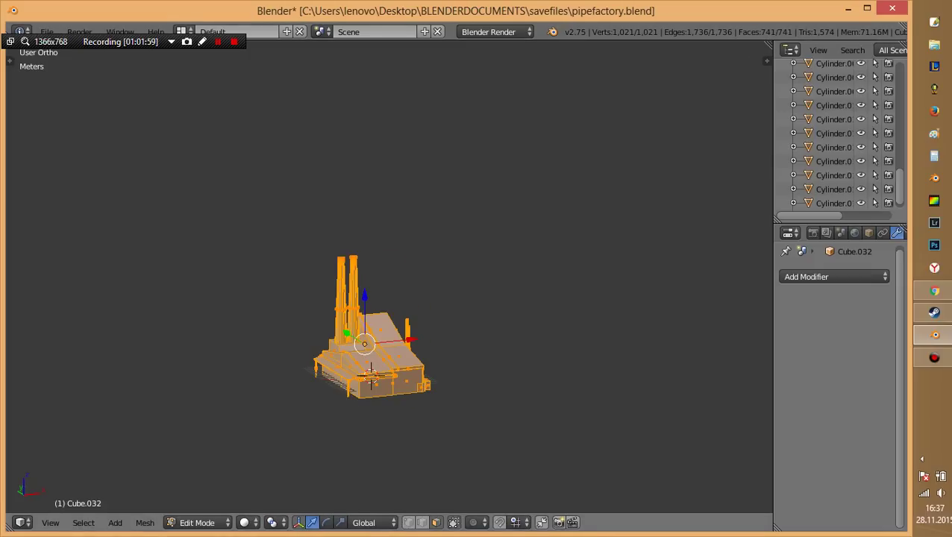
In front wireframe view, deselect everything and box-select the mesh's bottom vertices.
{"action": "key", "text": "Tab"}
{"action": "scroll", "coordinate": [388, 283], "scroll_direction": "up", "scroll_amount": 3}
{"action": "scroll", "coordinate": [388, 283], "scroll_direction": "up", "scroll_amount": 3}
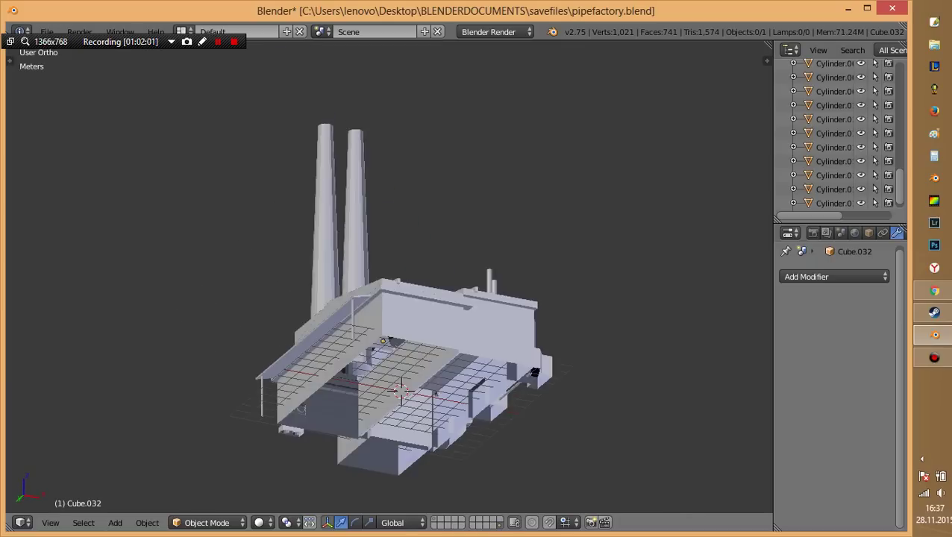
{"action": "key", "text": "Tab"}
{"action": "key", "text": "z"}
{"action": "key", "text": "KP_1"}
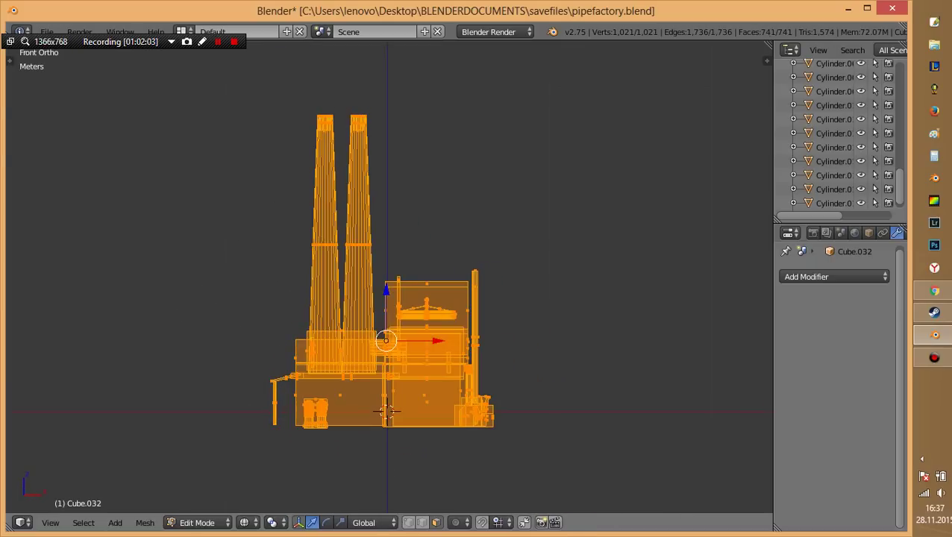
{"action": "scroll", "coordinate": [388, 276], "scroll_direction": "up", "scroll_amount": 3}
{"action": "middle_click_drag", "start_coordinate": [320, 217], "coordinate": [372, 298], "text": "shift"}
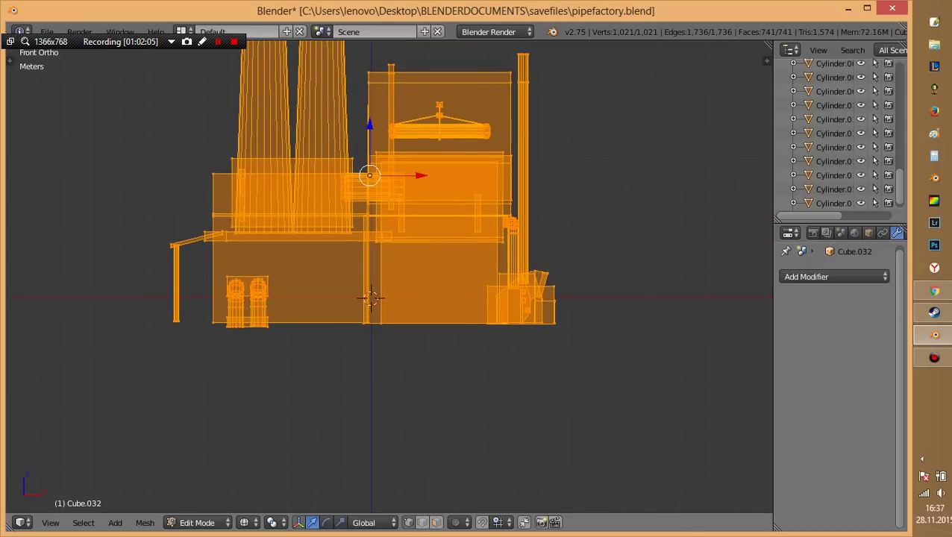
{"action": "key", "text": "a"}
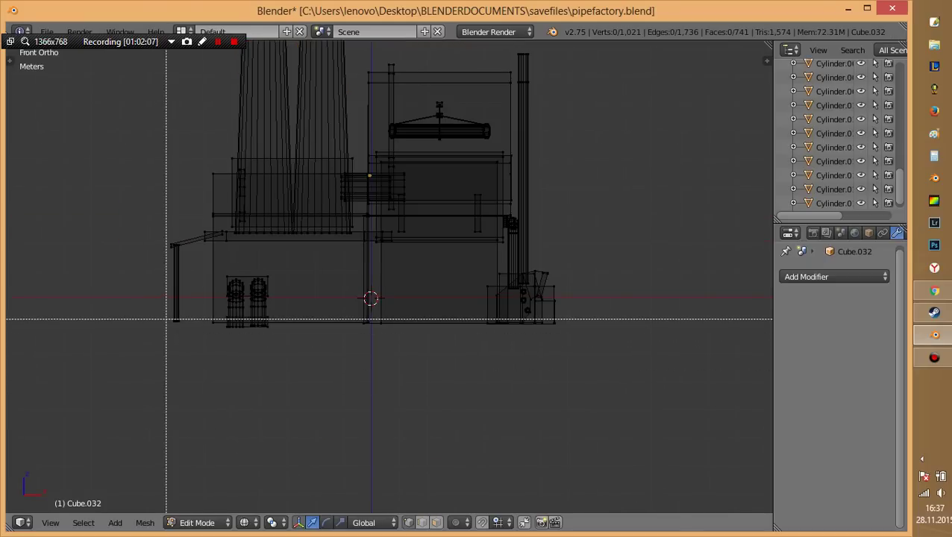
{"action": "left_click_drag", "start_coordinate": [252, 352], "coordinate": [595, 403]}
Scale the selected bottom vertices to zero along Z to flatten the base.
{"action": "scroll", "coordinate": [389, 276], "scroll_direction": "up", "scroll_amount": 2}
{"action": "mouse_move", "coordinate": [388, 224]}
{"action": "middle_mouse_down"}
{"action": "mouse_move", "coordinate": [15, 70]}
{"action": "mouse_move", "coordinate": [224, 70]}
{"action": "middle_mouse_up"}
{"action": "key", "text": "z"}
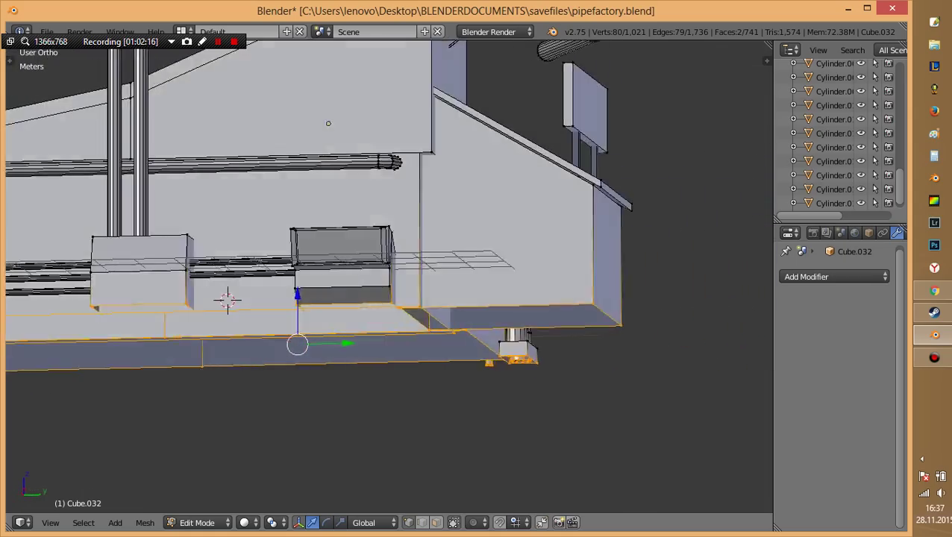
{"action": "middle_click_drag", "start_coordinate": [328, 123], "coordinate": [368, 132]}
{"action": "key", "text": "KP_1"}
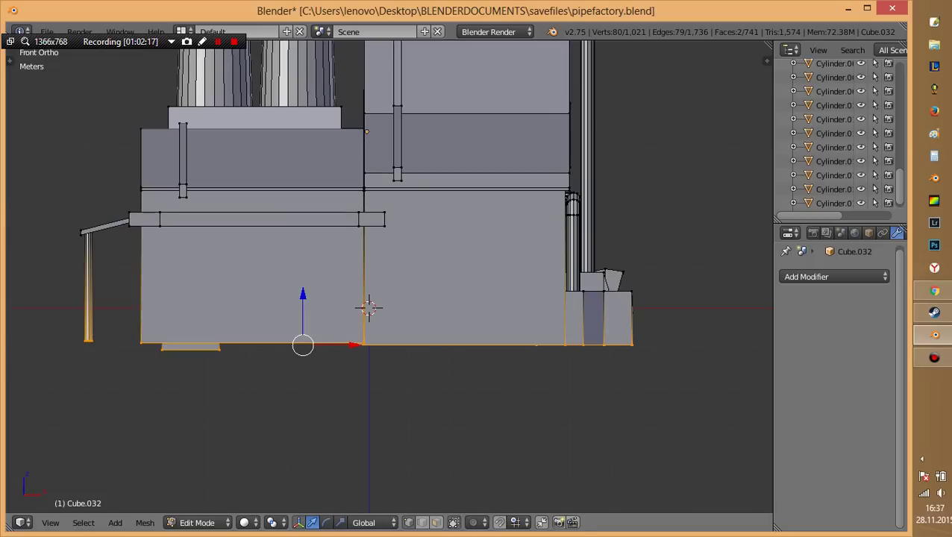
{"action": "key", "text": "z"}
{"action": "key", "text": "s"}
{"action": "key", "text": "z"}
{"action": "type", "text": "0"}
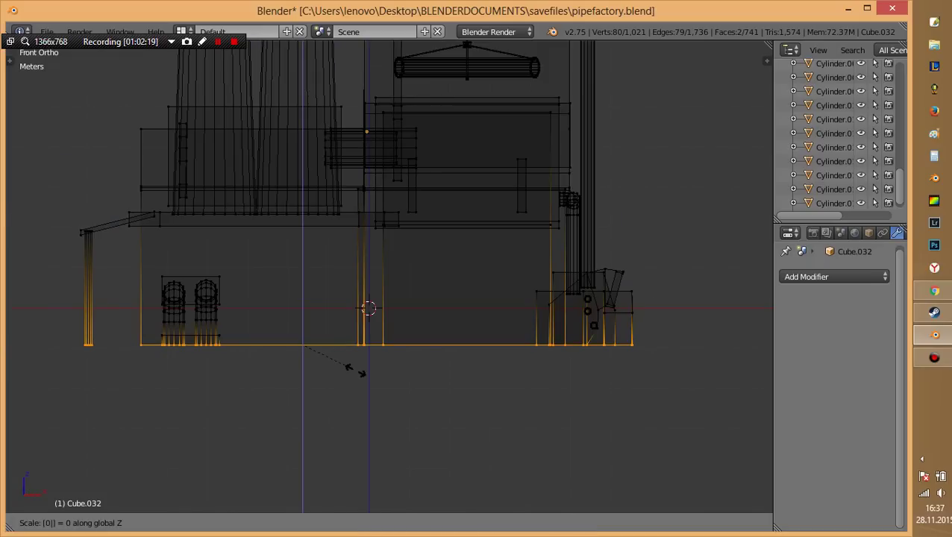
{"action": "key", "text": "Return"}
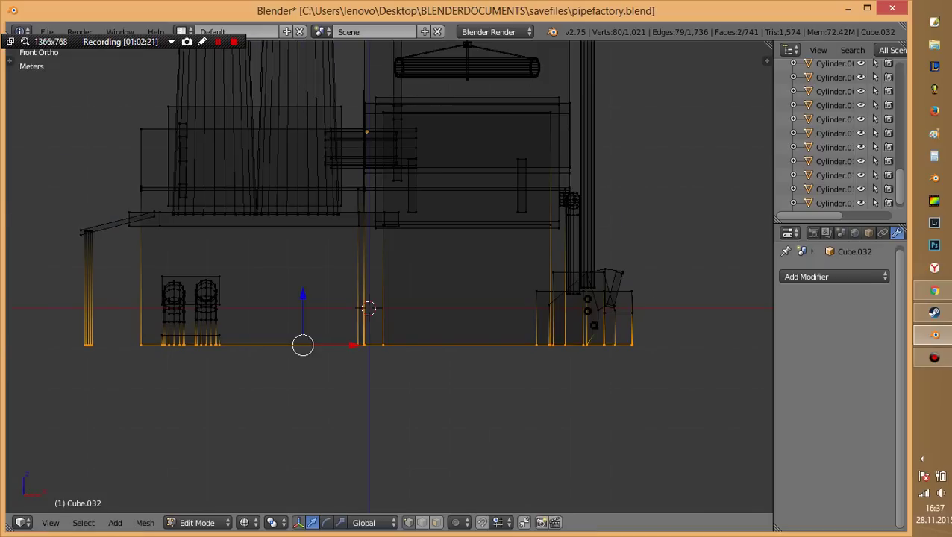
Check the flattened base in solid view and select a vertex near the low pipes.
{"action": "key", "text": "Tab"}
{"action": "key", "text": "z"}
{"action": "middle_click_drag", "start_coordinate": [368, 308], "coordinate": [358, 304]}
{"action": "key", "text": "Tab"}
{"action": "key", "text": "Tab"}
{"action": "key", "text": "Tab"}
{"action": "right_click", "coordinate": [427, 357]}
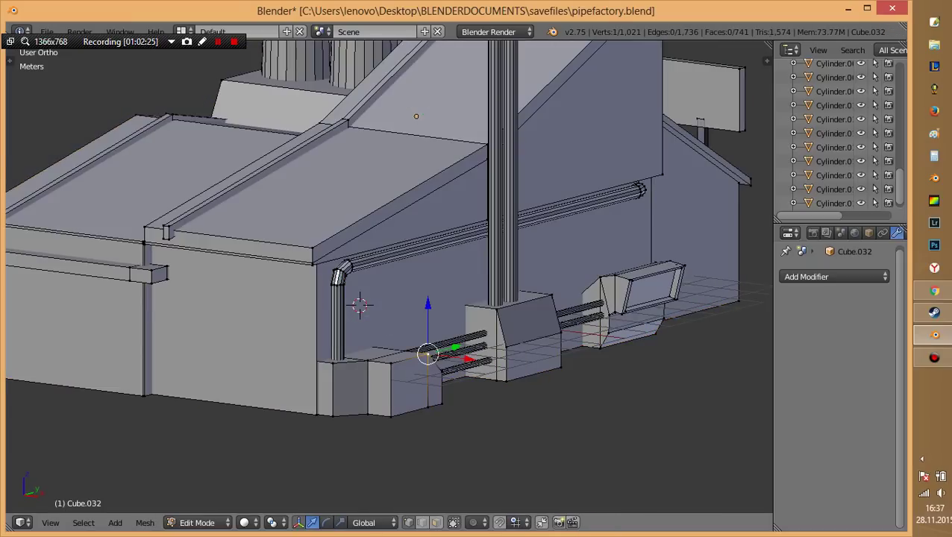
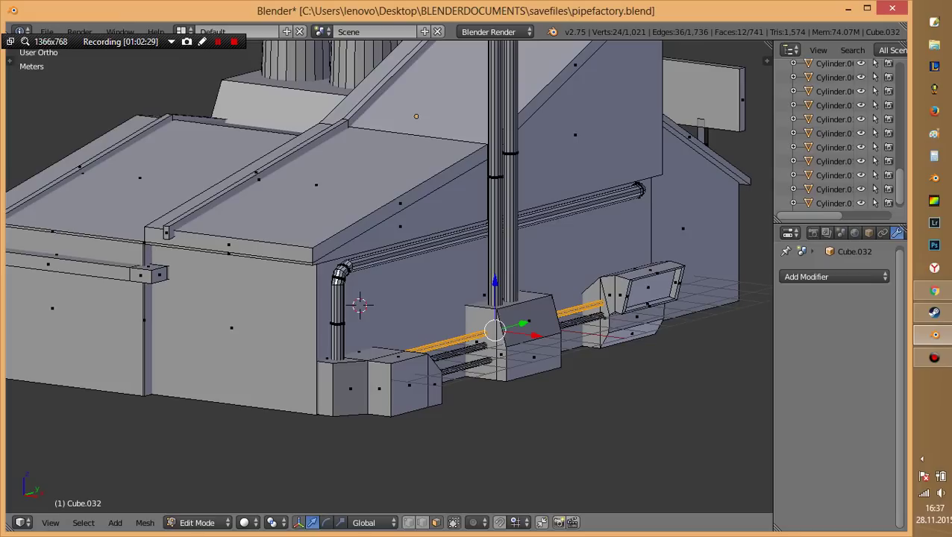
Return to object mode, deselect everything and save pipefactory.blend over the existing file.
{"action": "key", "text": "Tab"}
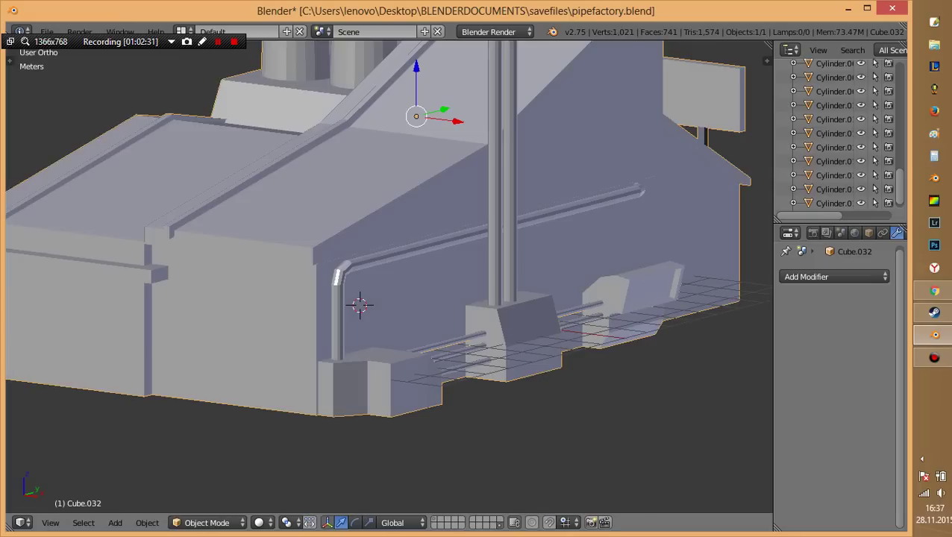
{"action": "key", "text": "Tab"}
{"action": "key", "text": "Tab"}
{"action": "key", "text": "a"}
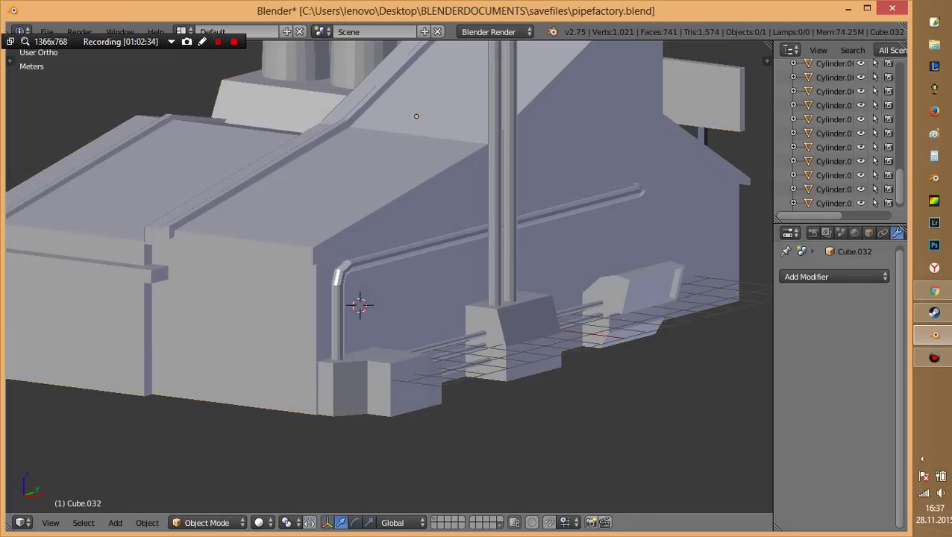
{"action": "scroll", "coordinate": [377, 287], "scroll_direction": "down", "scroll_amount": 5}
{"action": "mouse_move", "coordinate": [377, 287]}
{"action": "middle_mouse_down"}
{"action": "mouse_move", "coordinate": [433, 276]}
{"action": "mouse_move", "coordinate": [418, 269]}
{"action": "middle_mouse_up"}
{"action": "scroll", "coordinate": [377, 288], "scroll_direction": "down", "scroll_amount": 2}
{"action": "key", "text": "ctrl+s"}
{"action": "key", "text": "Return"}
In Cube.032's Edit Mode, display face normals at 1.1m size, viewing the sign from the front.
{"action": "scroll", "coordinate": [363, 224], "scroll_direction": "up", "scroll_amount": 3}
{"action": "scroll", "coordinate": [388, 276], "scroll_direction": "up", "scroll_amount": 4}
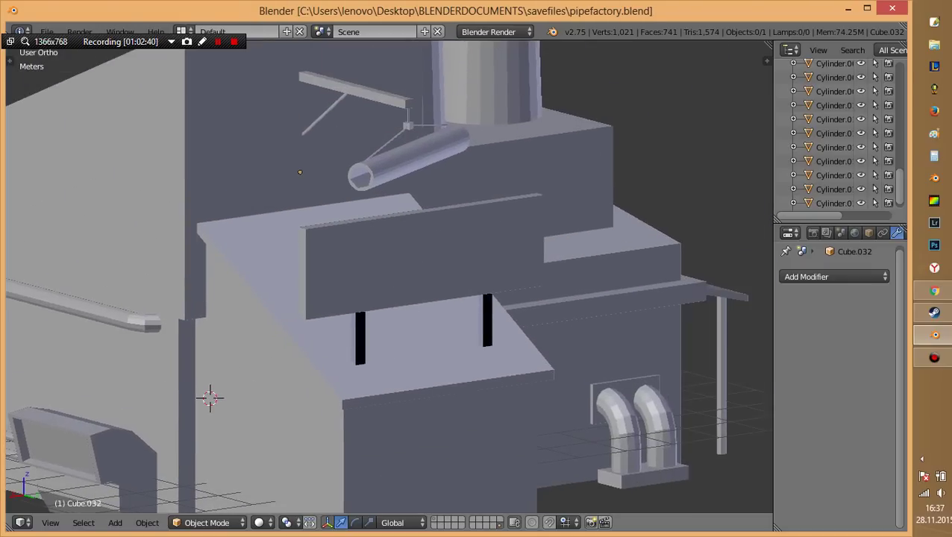
{"action": "key", "text": "Tab"}
{"action": "scroll", "coordinate": [387, 276], "scroll_direction": "up", "scroll_amount": 4}
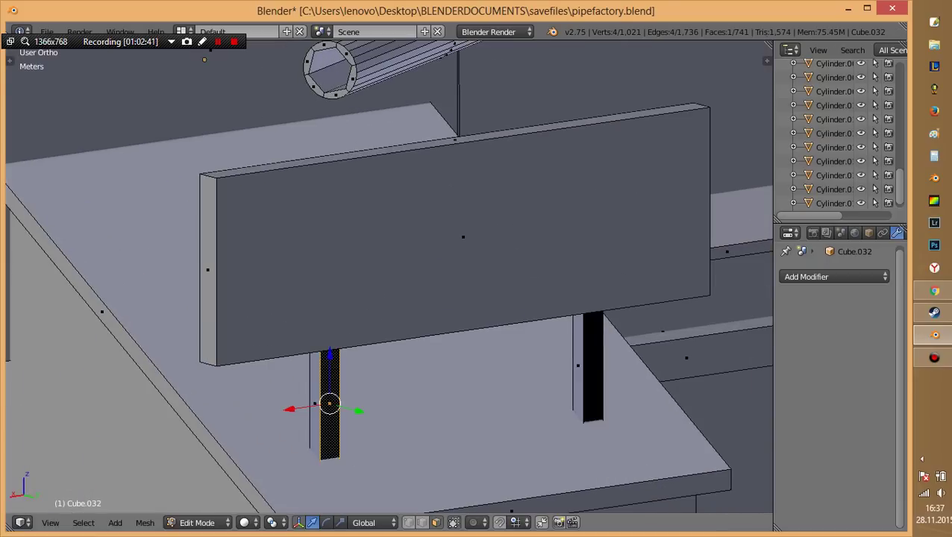
{"action": "key", "text": "n"}
{"action": "scroll", "coordinate": [701, 298], "scroll_direction": "down", "scroll_amount": 5}
{"action": "scroll", "coordinate": [701, 299], "scroll_direction": "down", "scroll_amount": 3}
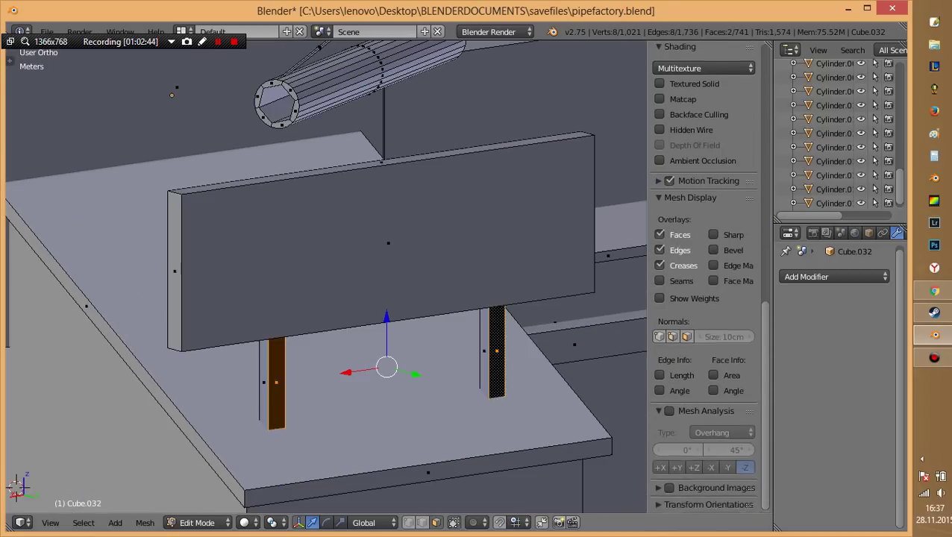
{"action": "scroll", "coordinate": [686, 363], "scroll_direction": "up", "scroll_amount": 1}
{"action": "left_click", "coordinate": [669, 208]}
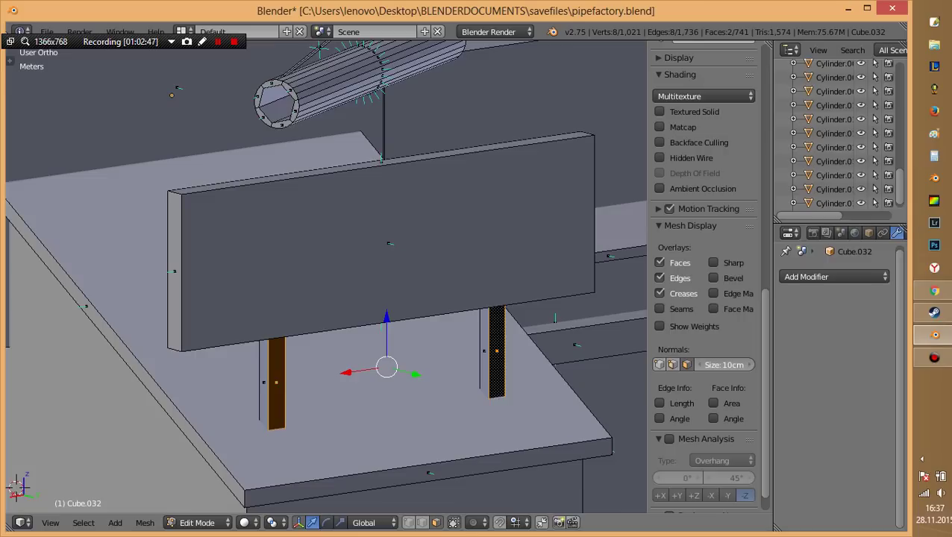
{"action": "middle_click_drag", "start_coordinate": [320, 298], "coordinate": [447, 298]}
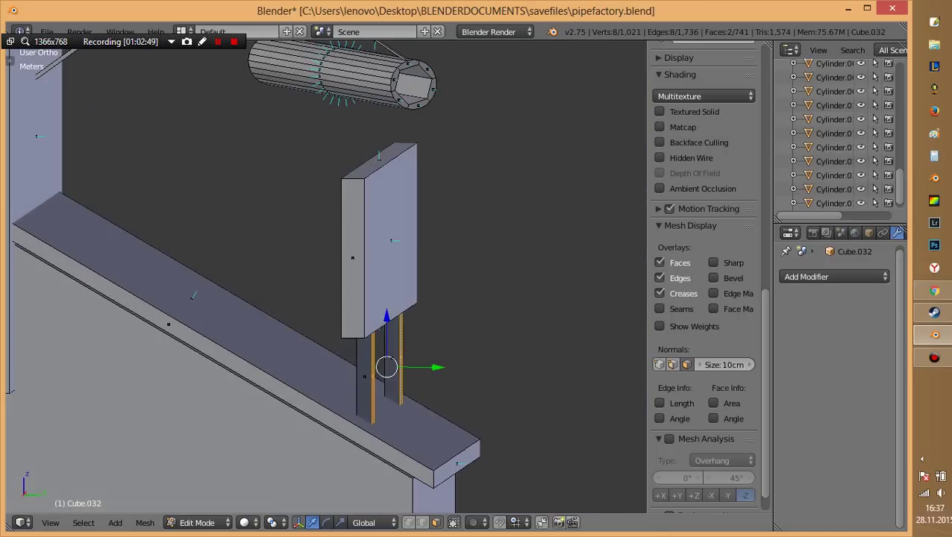
{"action": "left_click_drag", "start_coordinate": [722, 364], "coordinate": [746, 364]}
{"action": "mouse_move", "coordinate": [119, 89]}
{"action": "middle_mouse_down"}
{"action": "mouse_move", "coordinate": [175, 75]}
{"action": "mouse_move", "coordinate": [179, 53]}
{"action": "middle_mouse_up"}
Reselect both sign posts, run Flip Normals on them, and return to object mode.
{"action": "key", "text": "a"}
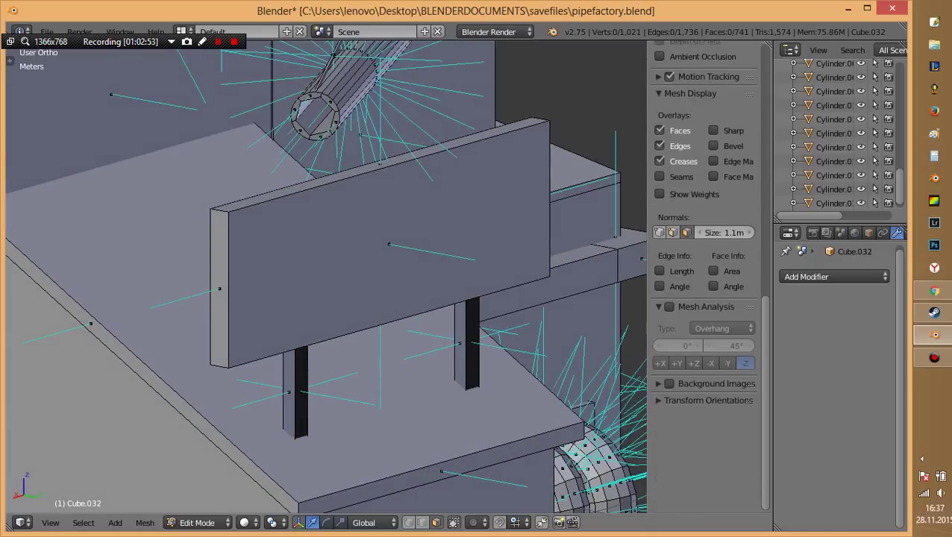
{"action": "scroll", "coordinate": [705, 224], "scroll_direction": "down", "scroll_amount": 4}
{"action": "scroll", "coordinate": [705, 224], "scroll_direction": "up", "scroll_amount": 4}
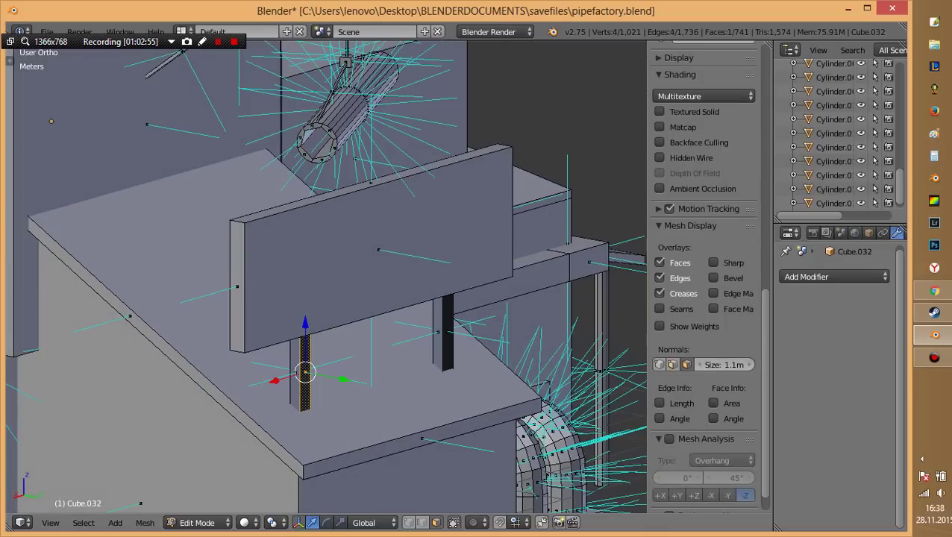
{"action": "key", "text": "ctrl+z"}
{"action": "key", "text": "space"}
{"action": "type", "text": "flip"}
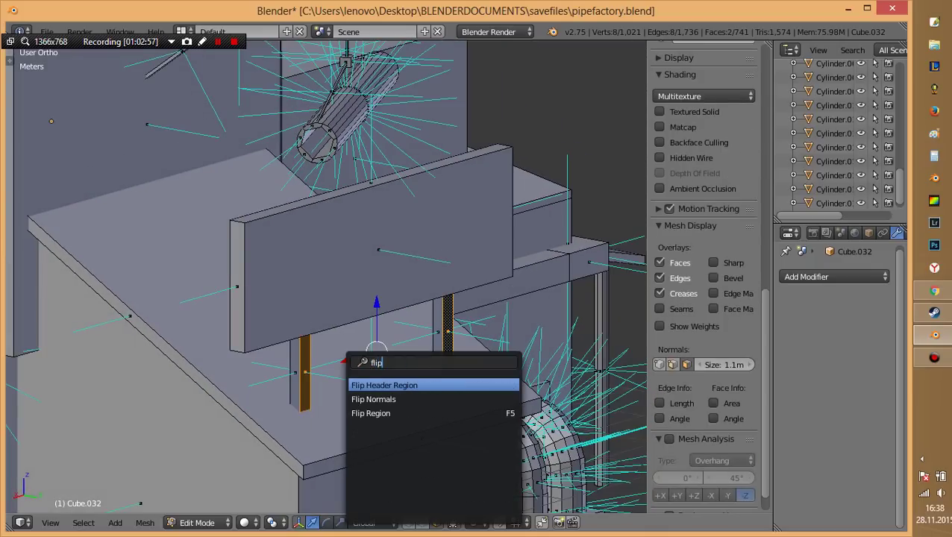
{"action": "key", "text": "Down"}
{"action": "key", "text": "Return"}
{"action": "key", "text": "Tab"}
{"action": "scroll", "coordinate": [326, 276], "scroll_direction": "down", "scroll_amount": 3}
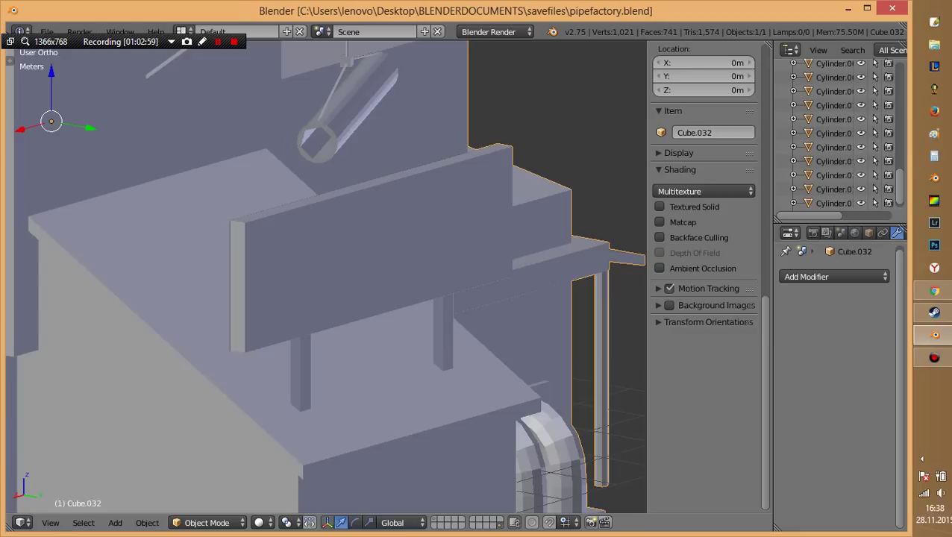
Enter Edit Mode to inspect the normals and save the file over the existing one.
{"action": "mouse_move", "coordinate": [326, 276]}
{"action": "middle_mouse_down"}
{"action": "mouse_move", "coordinate": [358, 269]}
{"action": "mouse_move", "coordinate": [298, 283]}
{"action": "mouse_move", "coordinate": [388, 272]}
{"action": "mouse_move", "coordinate": [359, 378]}
{"action": "middle_mouse_up"}
{"action": "key", "text": "Tab"}
{"action": "key", "text": "Tab"}
{"action": "scroll", "coordinate": [326, 276], "scroll_direction": "down", "scroll_amount": 3}
{"action": "key", "text": "ctrl+s"}
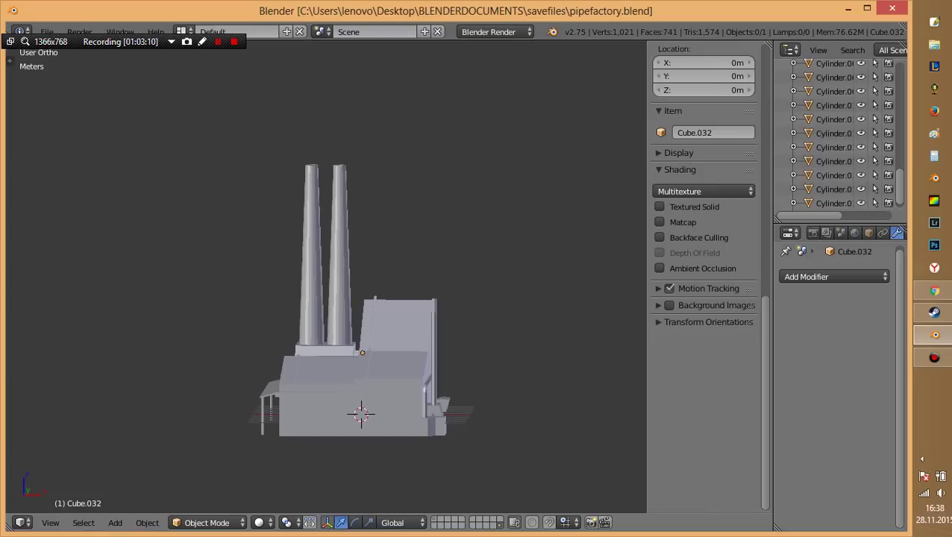
{"action": "key", "text": "ctrl+s"}
{"action": "key", "text": "Return"}
Flip the normals of the sign selection again, return to object mode and save.
{"action": "mouse_move", "coordinate": [308, 312]}
{"action": "middle_mouse_down"}
{"action": "mouse_move", "coordinate": [343, 313]}
{"action": "mouse_move", "coordinate": [321, 351]}
{"action": "mouse_move", "coordinate": [351, 328]}
{"action": "mouse_move", "coordinate": [328, 343]}
{"action": "middle_mouse_up"}
{"action": "scroll", "coordinate": [335, 336], "scroll_direction": "down", "scroll_amount": 4}
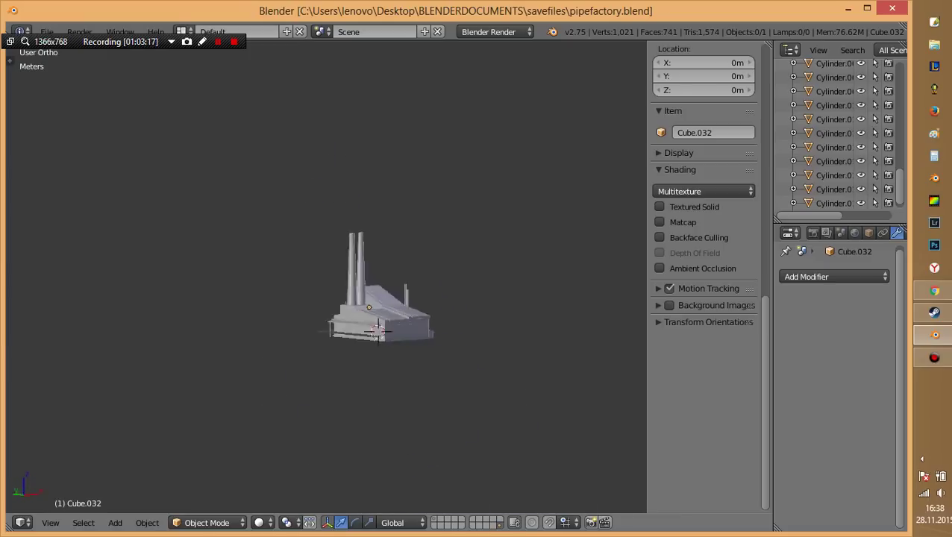
{"action": "scroll", "coordinate": [373, 335], "scroll_direction": "up", "scroll_amount": 5}
{"action": "scroll", "coordinate": [373, 336], "scroll_direction": "up", "scroll_amount": 3}
{"action": "scroll", "coordinate": [372, 336], "scroll_direction": "up", "scroll_amount": 3}
{"action": "scroll", "coordinate": [373, 335], "scroll_direction": "up", "scroll_amount": 4}
{"action": "scroll", "coordinate": [432, 298], "scroll_direction": "up", "scroll_amount": 2}
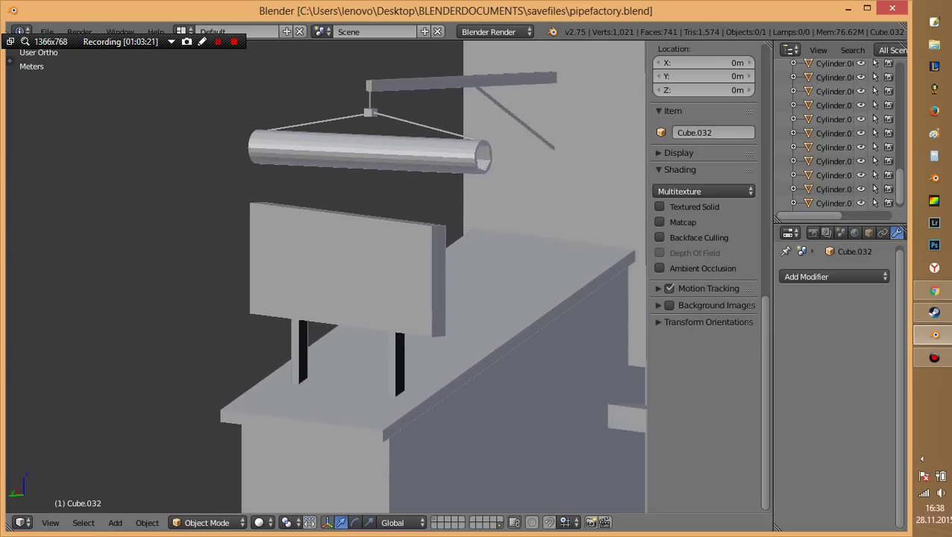
{"action": "key", "text": "Tab"}
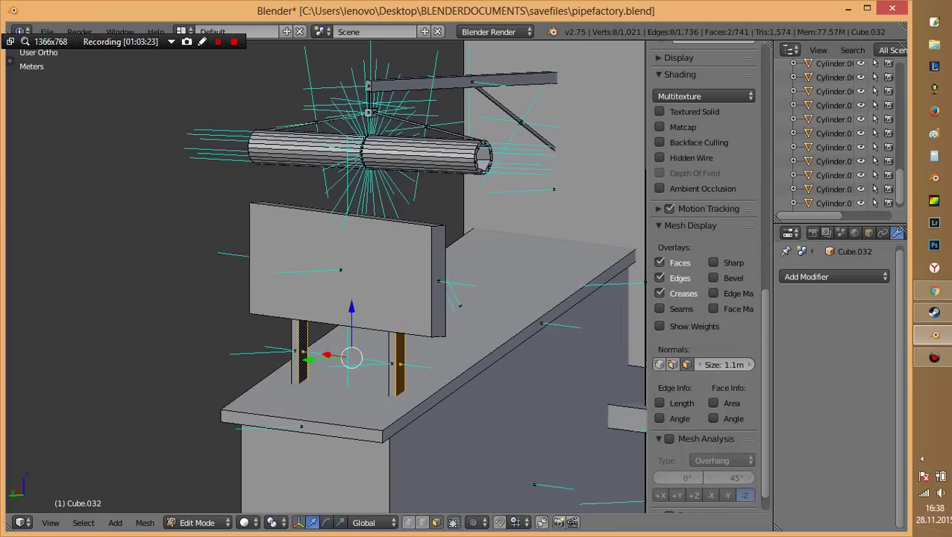
{"action": "middle_click_drag", "start_coordinate": [298, 299], "coordinate": [417, 298]}
{"action": "key", "text": "space"}
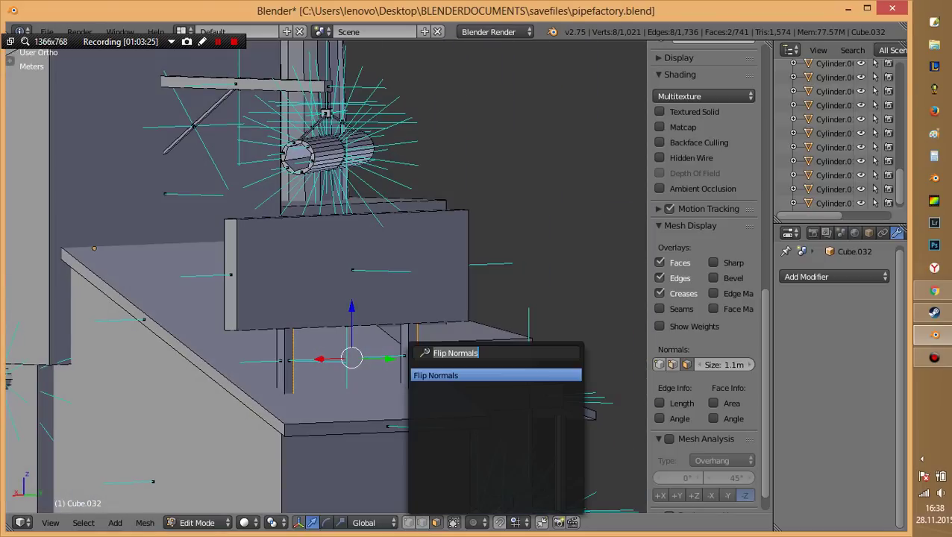
{"action": "key", "text": "Return"}
{"action": "key", "text": "Tab"}
{"action": "key", "text": "ctrl+s"}
{"action": "key", "text": "Return"}
Flip the normals of the selected faces around the twin chimneys.
{"action": "middle_click_drag", "start_coordinate": [336, 298], "coordinate": [410, 261]}
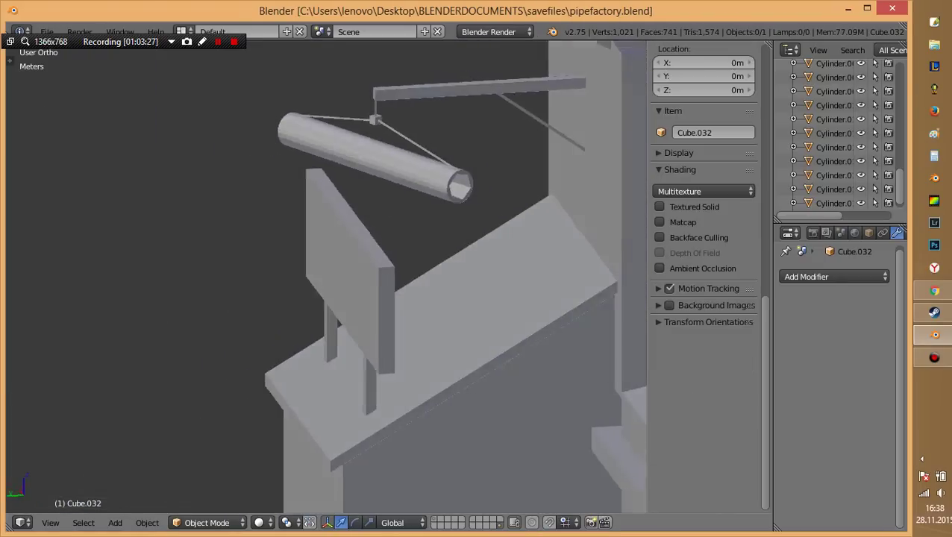
{"action": "middle_click_drag", "start_coordinate": [336, 276], "coordinate": [433, 257]}
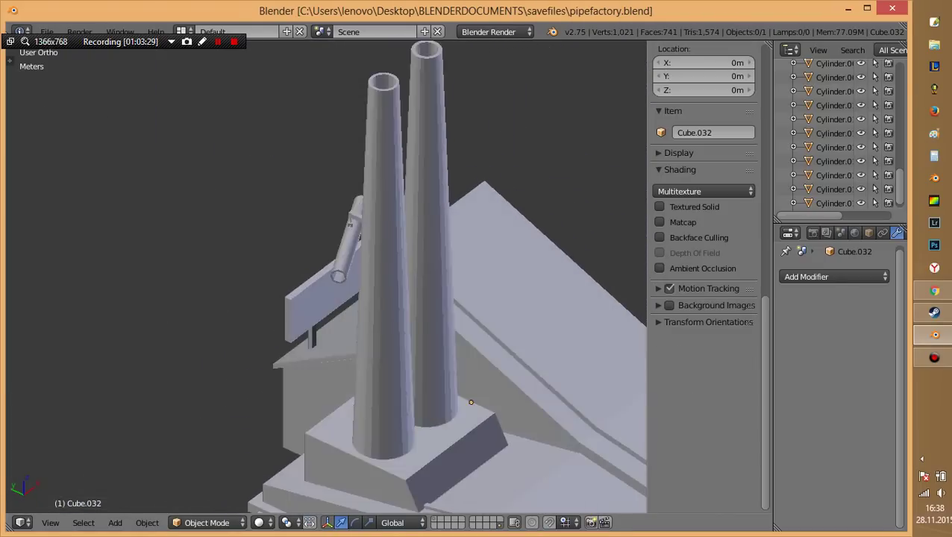
{"action": "key", "text": "Tab"}
{"action": "middle_click_drag", "start_coordinate": [447, 298], "coordinate": [500, 291]}
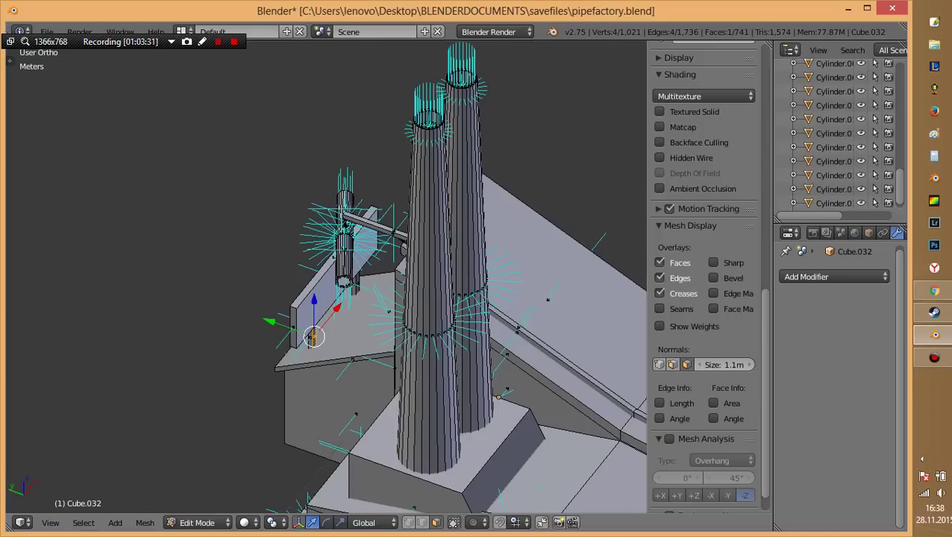
{"action": "key", "text": "space"}
{"action": "key", "text": "Return"}
{"action": "key", "text": "Tab"}
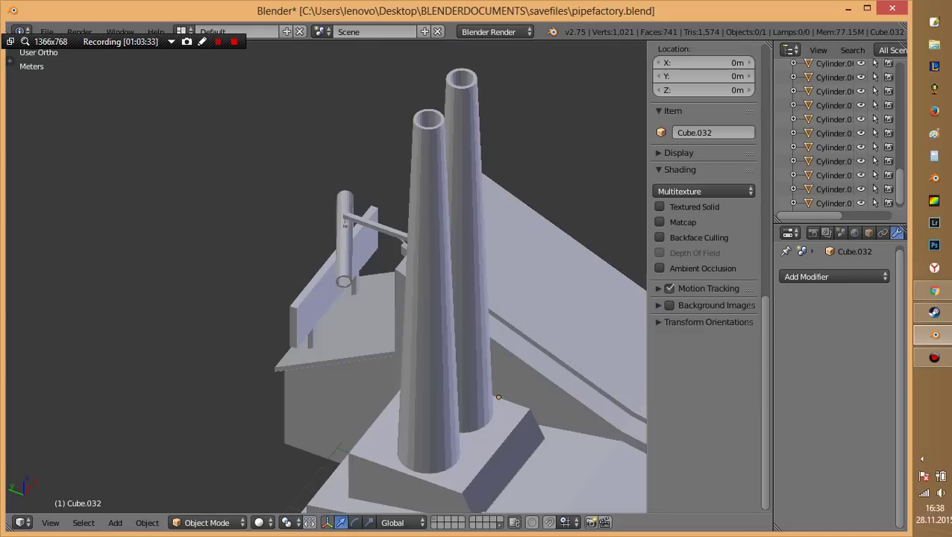
Run Flip Normals once more near the sign board and save, ending in object mode.
{"action": "middle_click_drag", "start_coordinate": [485, 306], "coordinate": [448, 313]}
{"action": "scroll", "coordinate": [321, 283], "scroll_direction": "up", "scroll_amount": 4}
{"action": "middle_click_drag", "start_coordinate": [321, 283], "coordinate": [351, 299]}
{"action": "key", "text": "Tab"}
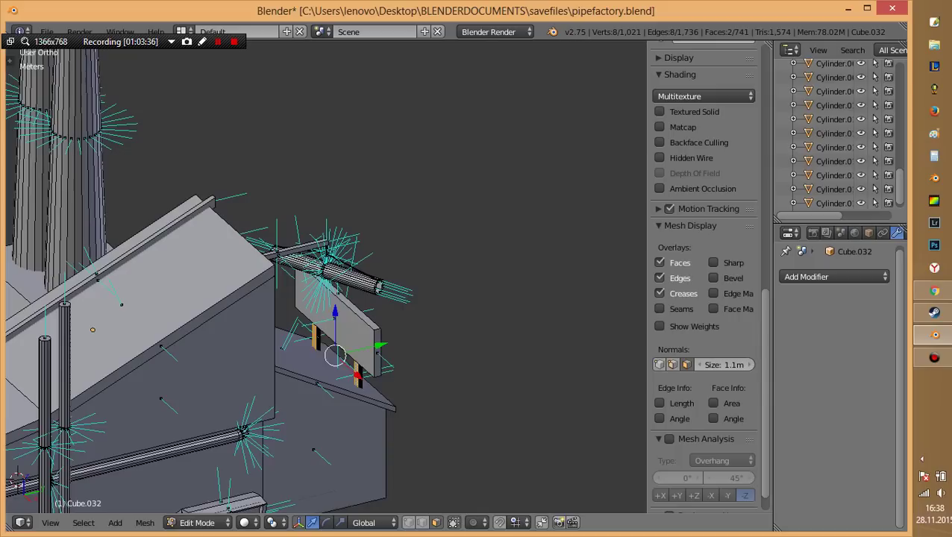
{"action": "key", "text": "space"}
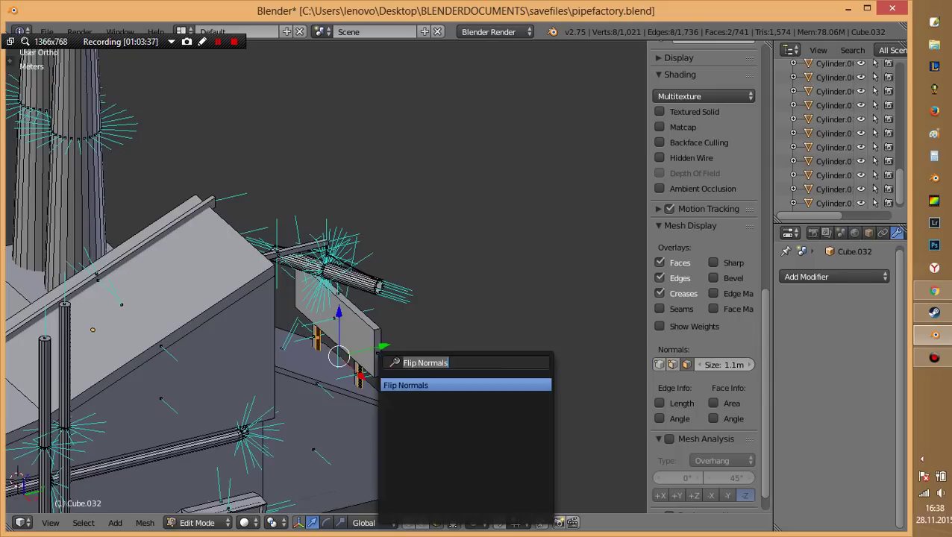
{"action": "key", "text": "Return"}
{"action": "key", "text": "ctrl+s"}
{"action": "key", "text": "Tab"}
{"action": "mouse_move", "coordinate": [321, 283]}
{"action": "middle_mouse_down"}
{"action": "mouse_move", "coordinate": [343, 299]}
{"action": "mouse_move", "coordinate": [298, 313]}
{"action": "middle_mouse_up"}
{"action": "key", "text": "Tab"}
{"action": "key", "text": "ctrl+s"}
{"action": "key", "text": "Tab"}
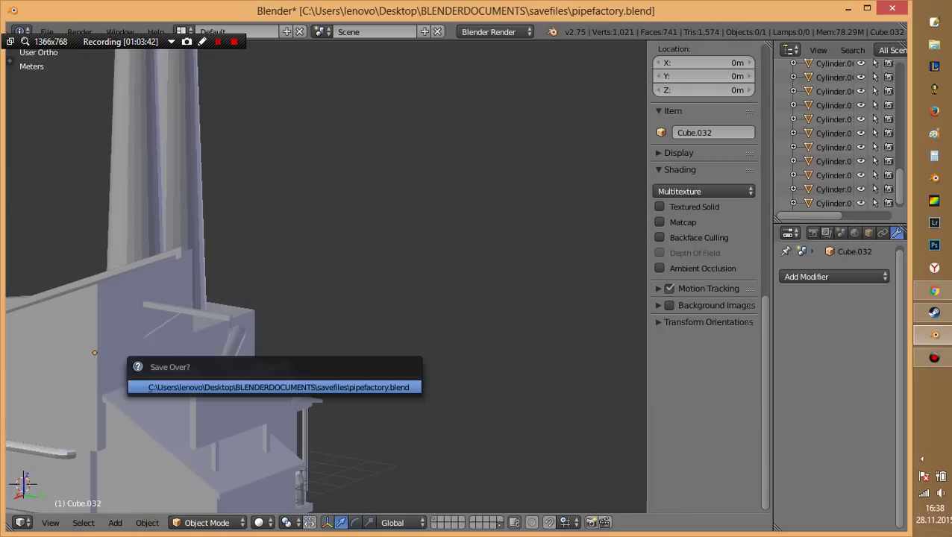
Orbit out to view the whole factory and select the main building object.
{"action": "scroll", "coordinate": [325, 298], "scroll_direction": "down", "scroll_amount": 6}
{"action": "mouse_move", "coordinate": [325, 298]}
{"action": "middle_mouse_down"}
{"action": "mouse_move", "coordinate": [358, 306]}
{"action": "mouse_move", "coordinate": [350, 313]}
{"action": "mouse_move", "coordinate": [425, 306]}
{"action": "middle_mouse_up"}
{"action": "scroll", "coordinate": [325, 299], "scroll_direction": "up", "scroll_amount": 5}
{"action": "mouse_move", "coordinate": [326, 298]}
{"action": "middle_mouse_down"}
{"action": "mouse_move", "coordinate": [351, 283]}
{"action": "mouse_move", "coordinate": [388, 291]}
{"action": "middle_mouse_up"}
{"action": "key", "text": "a"}
{"action": "scroll", "coordinate": [326, 299], "scroll_direction": "down", "scroll_amount": 3}
{"action": "scroll", "coordinate": [325, 298], "scroll_direction": "down", "scroll_amount": 2}
{"action": "mouse_move", "coordinate": [325, 298]}
{"action": "middle_mouse_down"}
{"action": "mouse_move", "coordinate": [373, 291]}
{"action": "mouse_move", "coordinate": [328, 314]}
{"action": "mouse_move", "coordinate": [336, 339]}
{"action": "middle_mouse_up"}
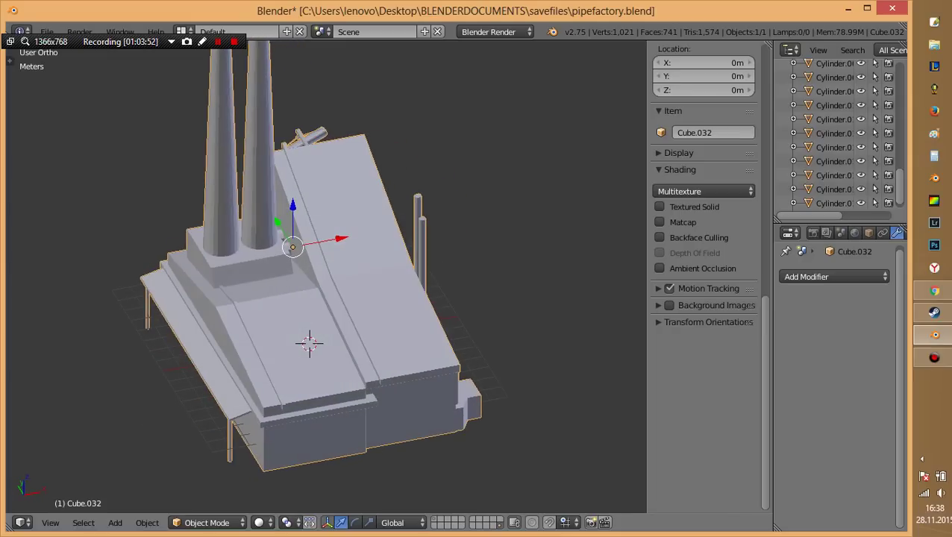
Select the two thin linked roof strips in Cube.032's mesh and delete them.
{"action": "key", "text": "Tab"}
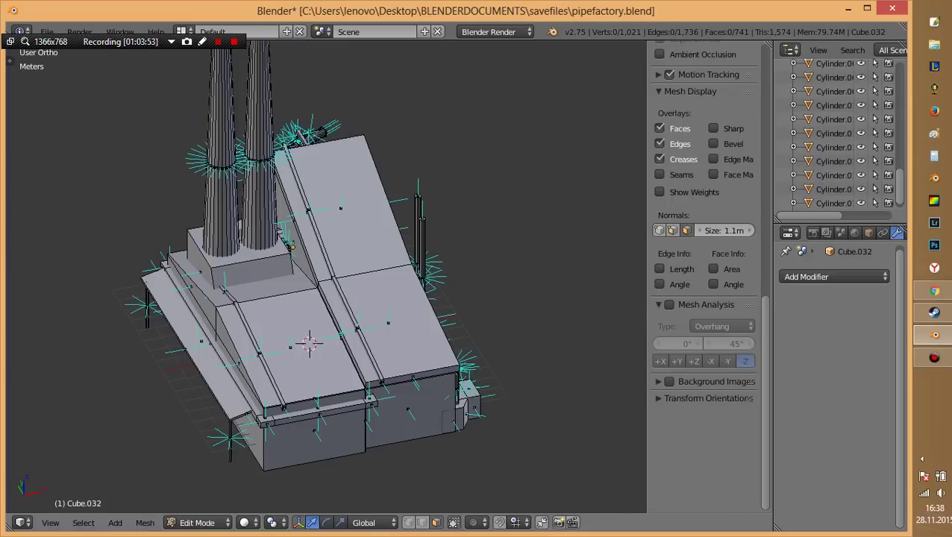
{"action": "right_click", "coordinate": [348, 328]}
{"action": "scroll", "coordinate": [321, 323], "scroll_direction": "up", "scroll_amount": 5}
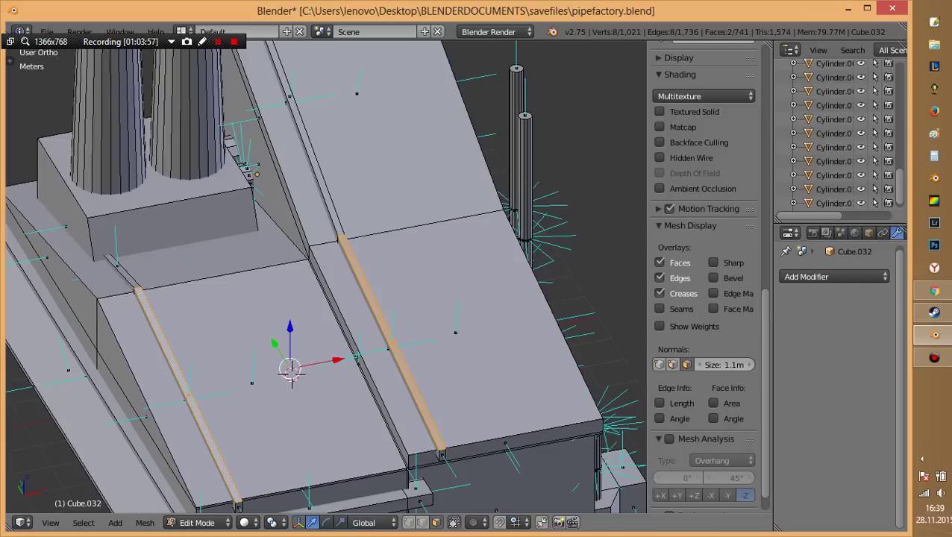
{"action": "key", "text": "ctrl+l"}
{"action": "key", "text": "x"}
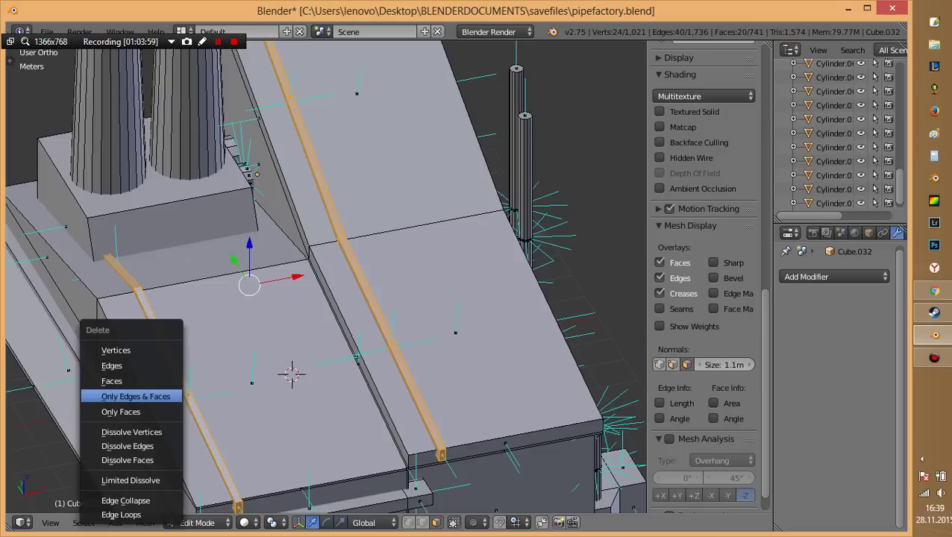
{"action": "left_click", "coordinate": [111, 380]}
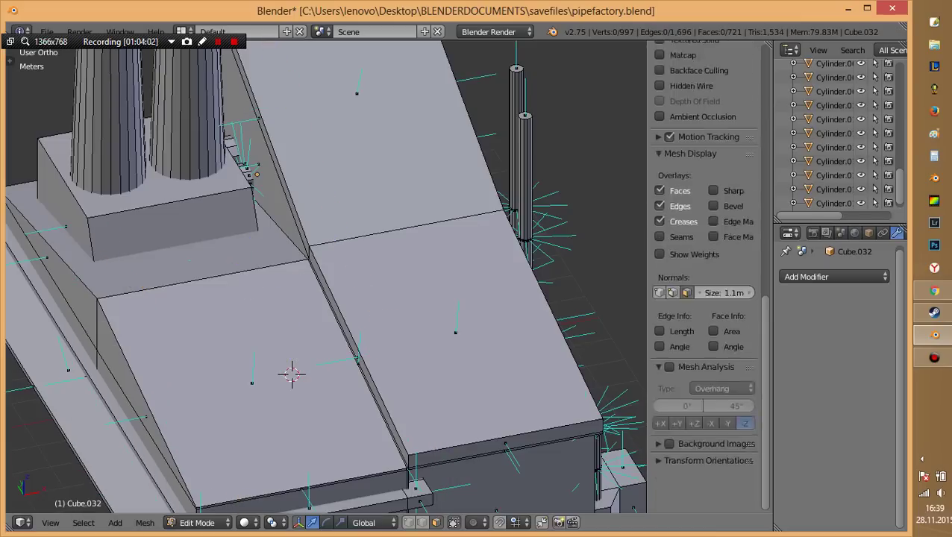
Back in object mode, reveal the hidden roof strip objects and select a strip row.
{"action": "key", "text": "Tab"}
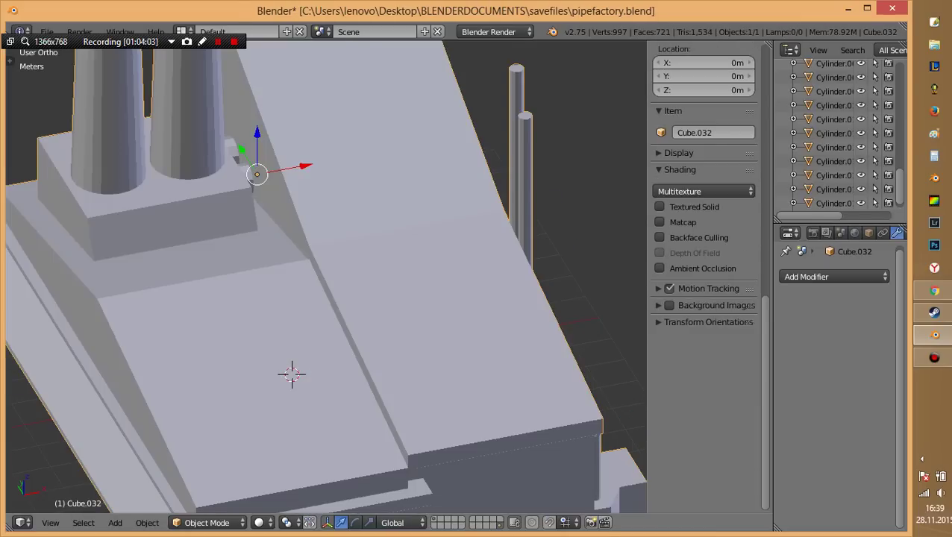
{"action": "key", "text": "KP_Divide"}
{"action": "right_click", "coordinate": [291, 375]}
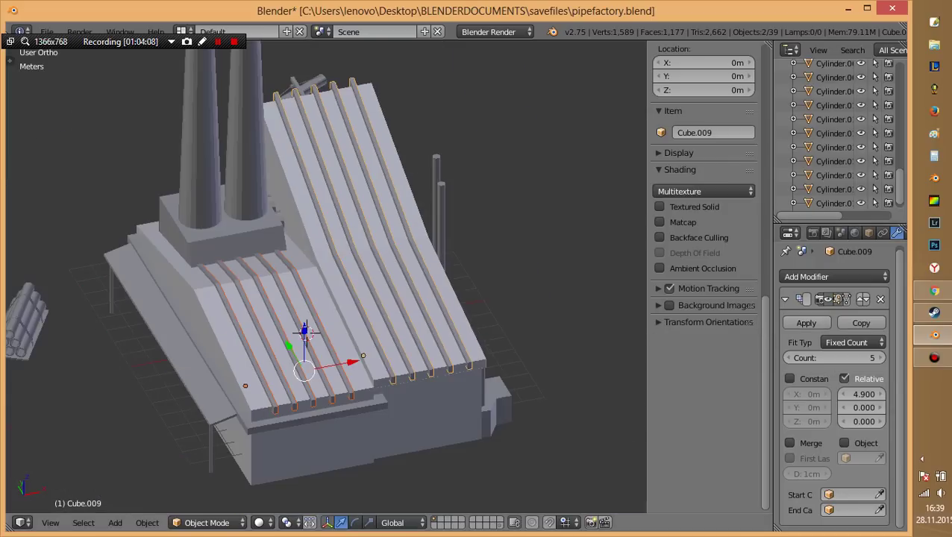
Apply the array on the first roof strip row; a trial duplicate-and-join is undone.
{"action": "left_click", "coordinate": [805, 323]}
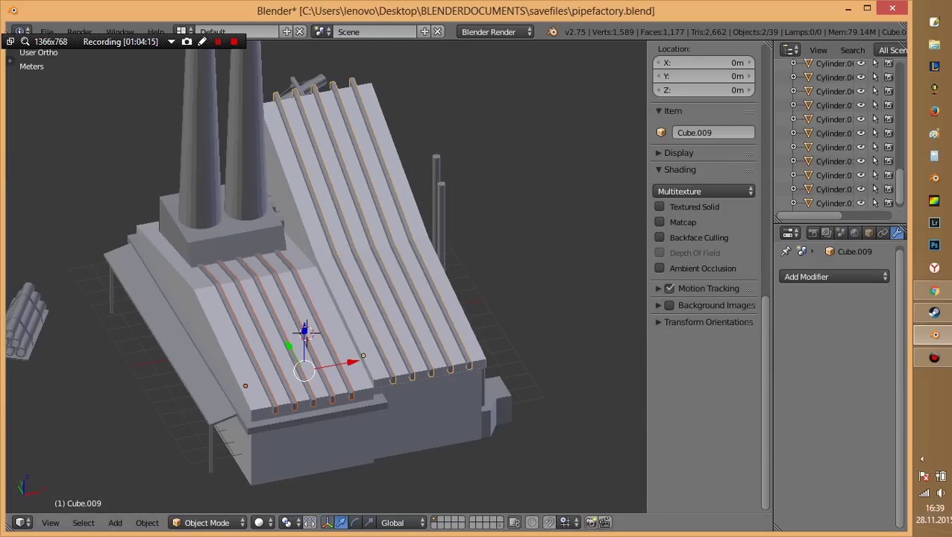
{"action": "key", "text": "shift+d"}
{"action": "key", "text": "Escape"}
{"action": "key", "text": "m"}
{"action": "key", "text": "2"}
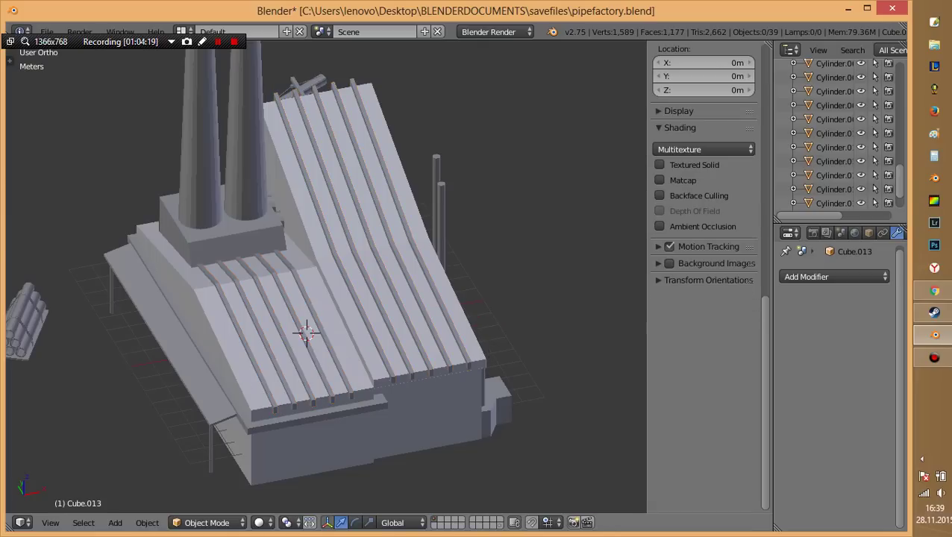
{"action": "key", "text": "2"}
{"action": "key", "text": "z"}
{"action": "scroll", "coordinate": [313, 283], "scroll_direction": "down", "scroll_amount": 5}
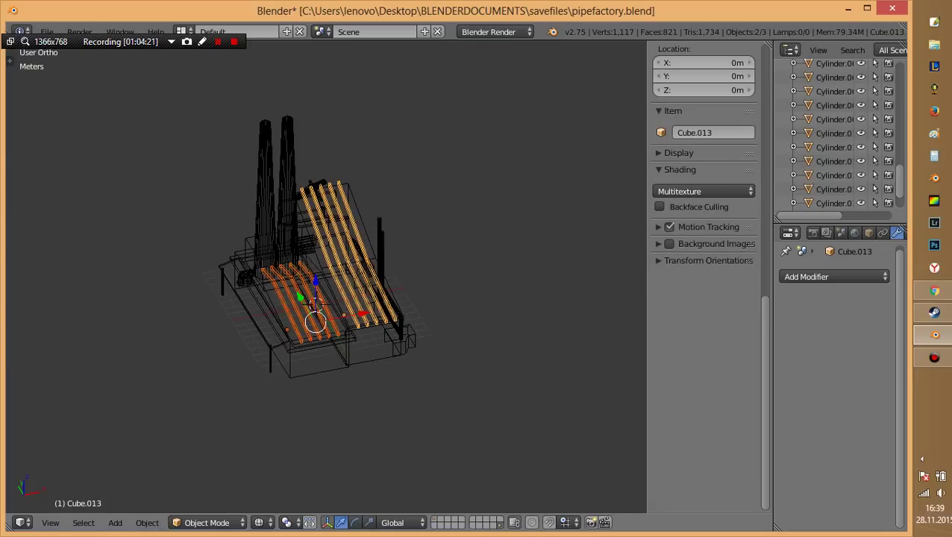
{"action": "key", "text": "a"}
{"action": "key", "text": "ctrl+j"}
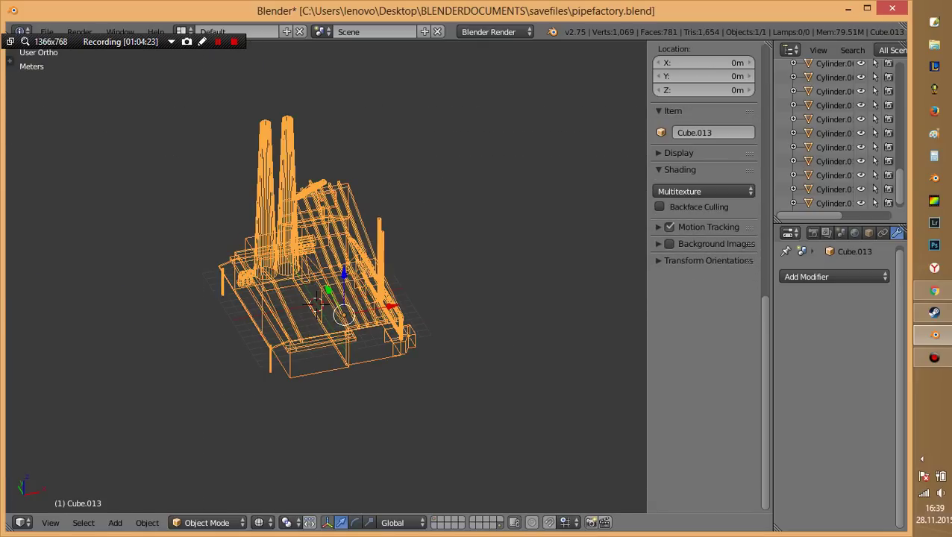
{"action": "key", "text": "z"}
{"action": "scroll", "coordinate": [326, 276], "scroll_direction": "up", "scroll_amount": 4}
{"action": "key", "text": "ctrl+z"}
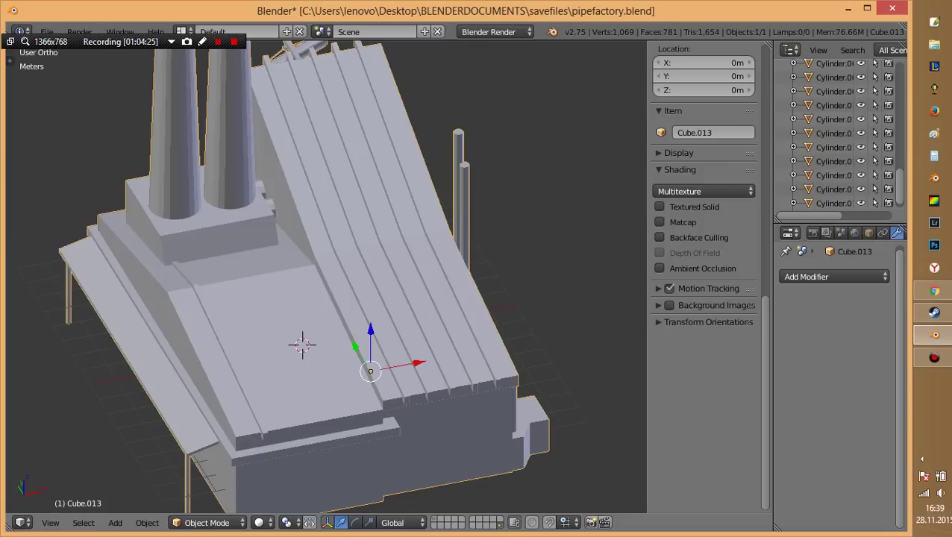
Apply the array on the lower slat row and join both rows into the factory building.
{"action": "right_click", "coordinate": [278, 205]}
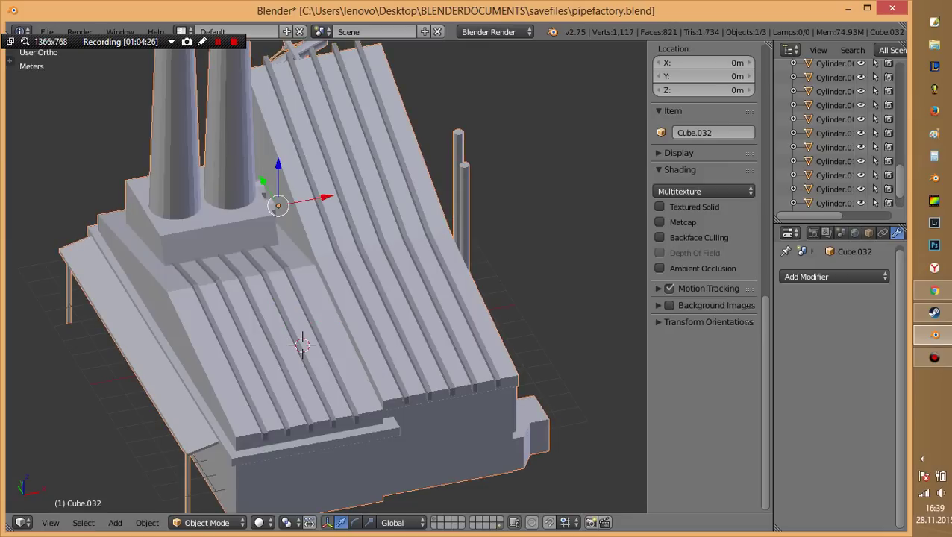
{"action": "right_click", "coordinate": [302, 344]}
{"action": "left_click", "coordinate": [805, 322]}
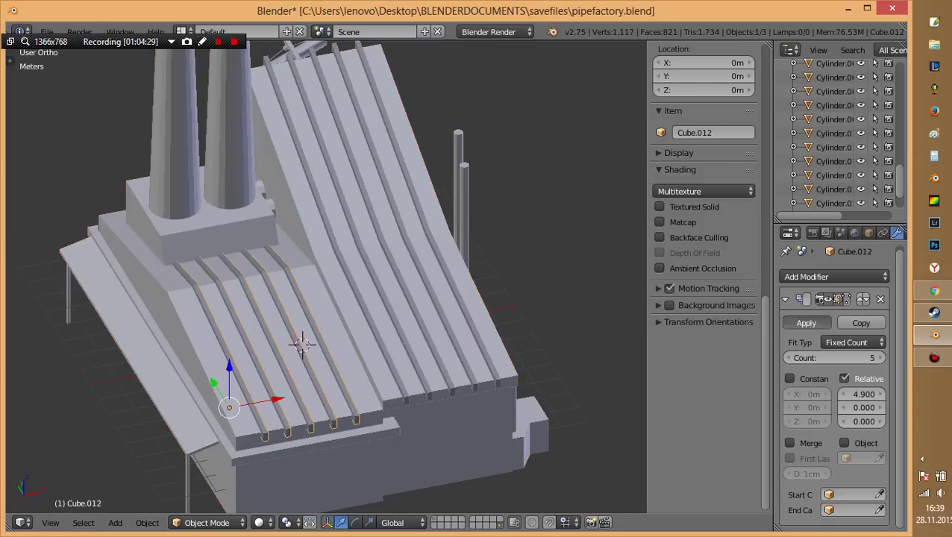
{"action": "right_click", "coordinate": [302, 343], "text": "shift"}
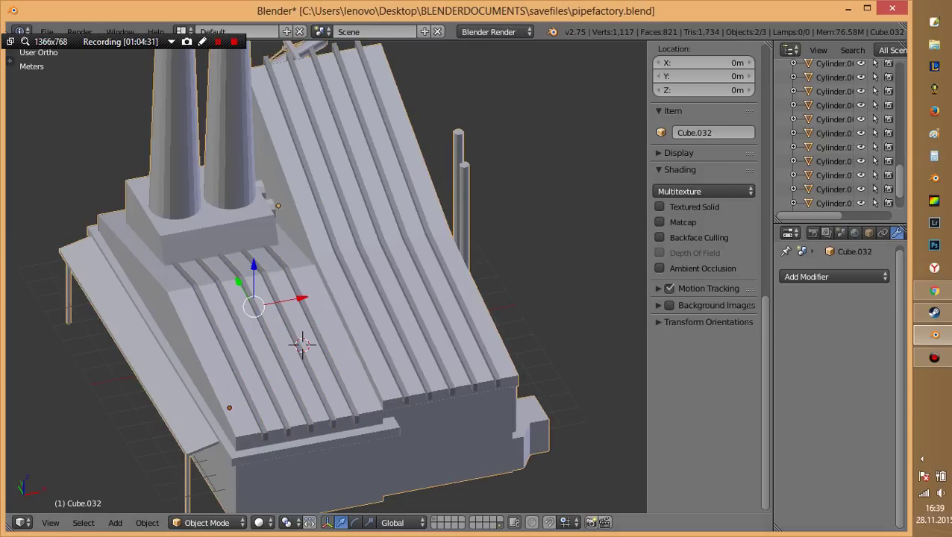
{"action": "key", "text": "z"}
{"action": "scroll", "coordinate": [302, 343], "scroll_direction": "down", "scroll_amount": 5}
{"action": "key", "text": "a"}
{"action": "key", "text": "ctrl+j"}
{"action": "key", "text": "z"}
{"action": "key", "text": "a"}
Save over the file, then enter Edit Mode on the joined building with everything selected.
{"action": "key", "text": "ctrl+s"}
{"action": "key", "text": "Return"}
{"action": "key", "text": "a"}
{"action": "key", "text": "Tab"}
{"action": "key", "text": "a"}
{"action": "mouse_move", "coordinate": [315, 307]}
{"action": "middle_mouse_down"}
{"action": "mouse_move", "coordinate": [350, 302]}
{"action": "mouse_move", "coordinate": [309, 302]}
{"action": "middle_mouse_up"}
Return Cube.032 to object mode, save over pipefactory.blend, and zoom out to the whole factory.
{"action": "scroll", "coordinate": [328, 306], "scroll_direction": "up", "scroll_amount": 5}
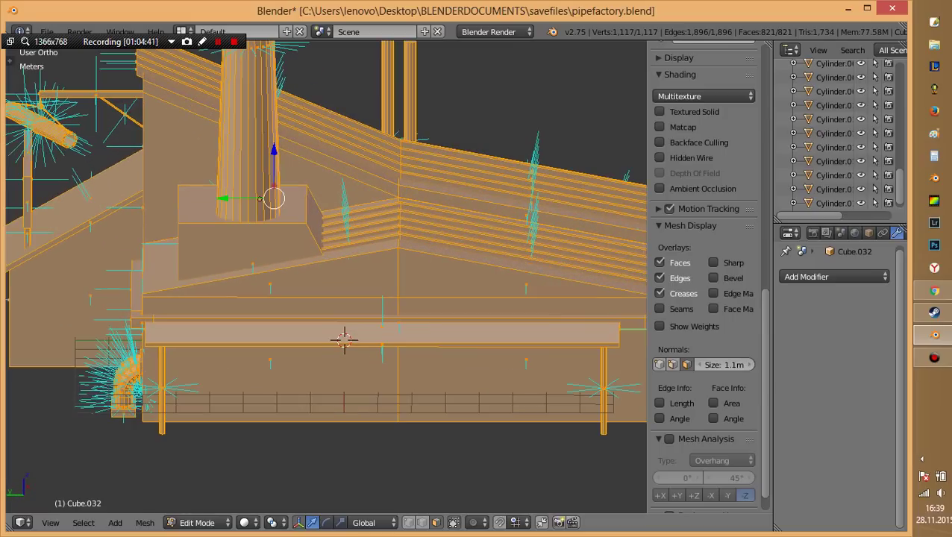
{"action": "key", "text": "Tab"}
{"action": "key", "text": "ctrl+s"}
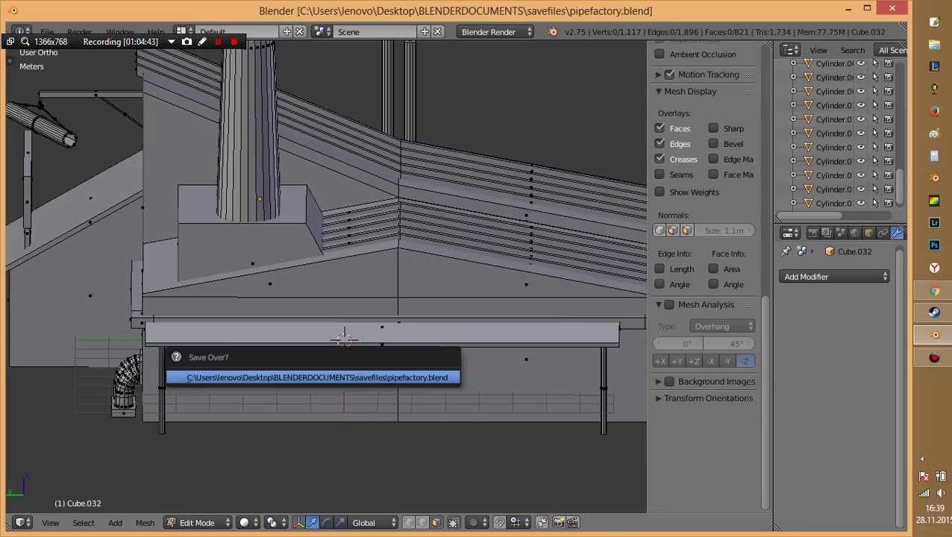
{"action": "key", "text": "Return"}
{"action": "scroll", "coordinate": [340, 339], "scroll_direction": "down", "scroll_amount": 5}
{"action": "mouse_move", "coordinate": [340, 339]}
{"action": "middle_mouse_down"}
{"action": "mouse_move", "coordinate": [276, 318]}
{"action": "mouse_move", "coordinate": [291, 326]}
{"action": "mouse_move", "coordinate": [334, 312]}
{"action": "mouse_move", "coordinate": [298, 324]}
{"action": "mouse_move", "coordinate": [334, 313]}
{"action": "mouse_move", "coordinate": [324, 306]}
{"action": "mouse_move", "coordinate": [319, 240]}
{"action": "mouse_move", "coordinate": [305, 286]}
{"action": "middle_mouse_up"}
{"action": "scroll", "coordinate": [318, 240], "scroll_direction": "down", "scroll_amount": 3}
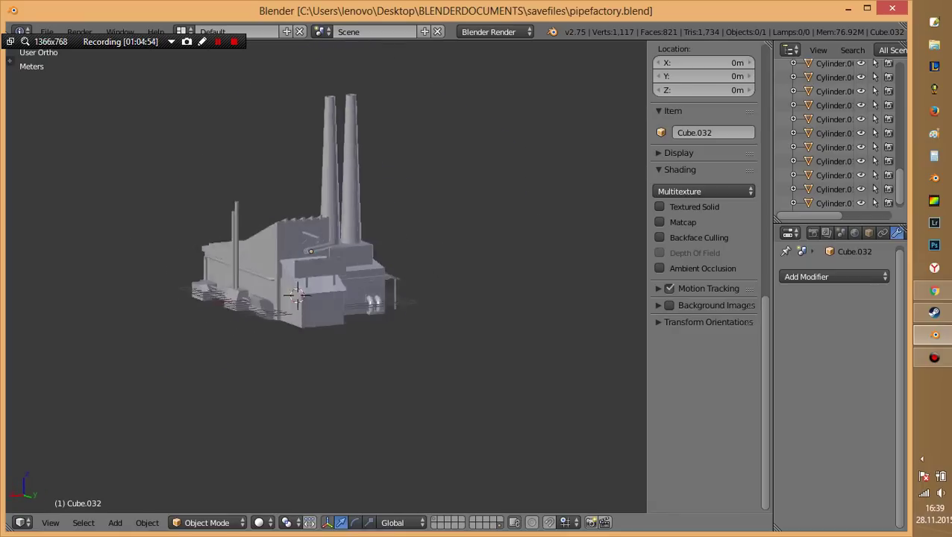